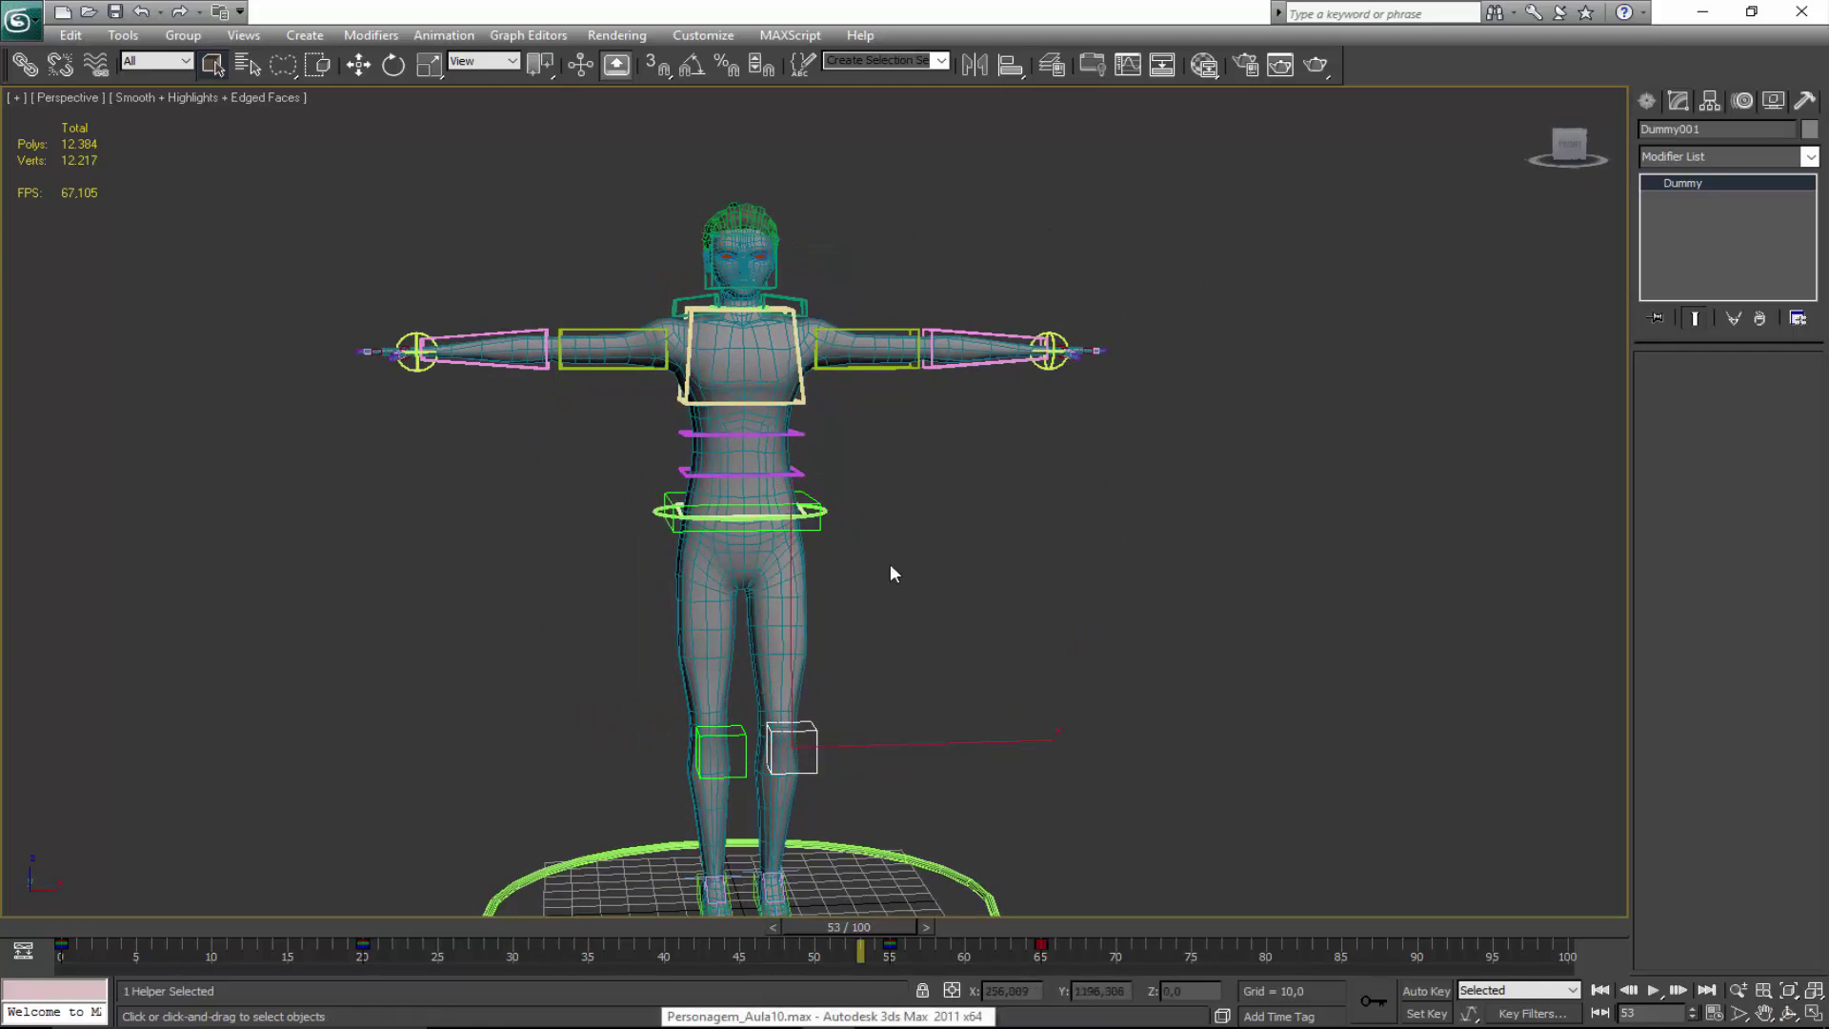
# - Return the animation to frame 0
pyautogui.scroll(5, 947, 673)
pyautogui.scroll(-5, 931, 711)
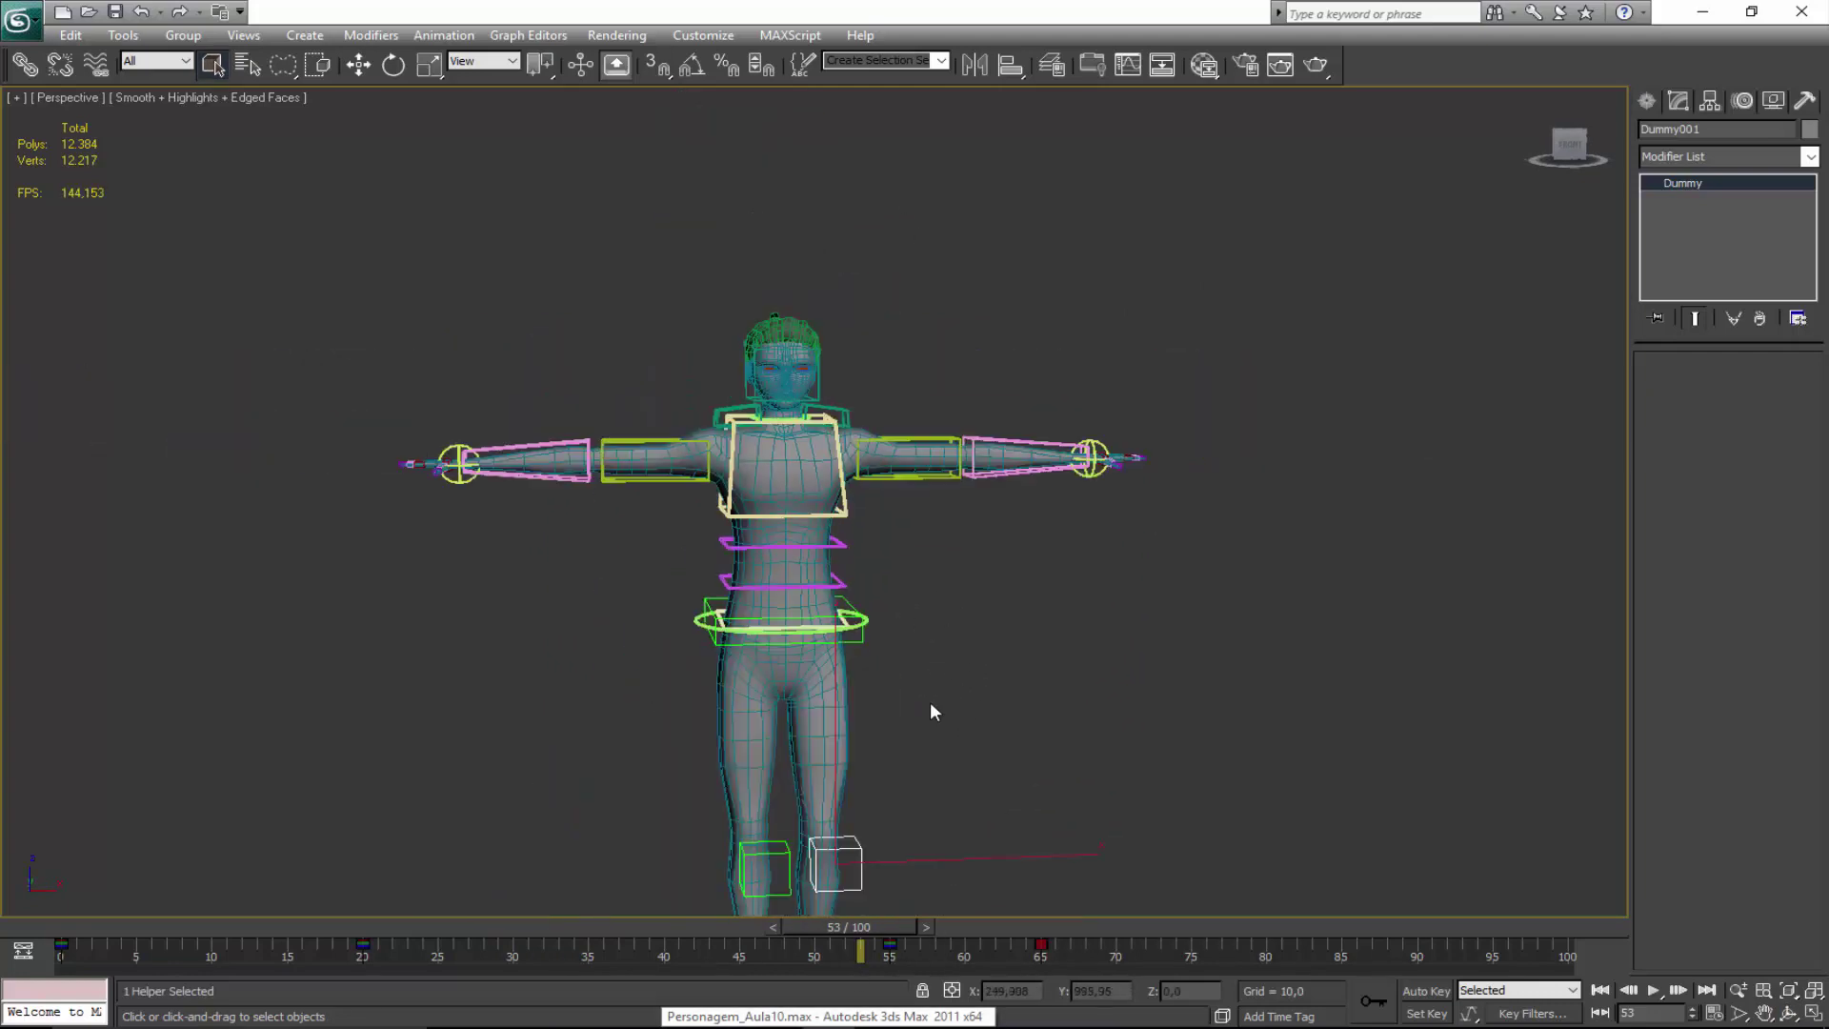
pyautogui.moveTo(931, 710); pyautogui.dragTo(890, 437, button='middle')
pyautogui.scroll(6, 877, 747)
pyautogui.scroll(-5, 787, 886)
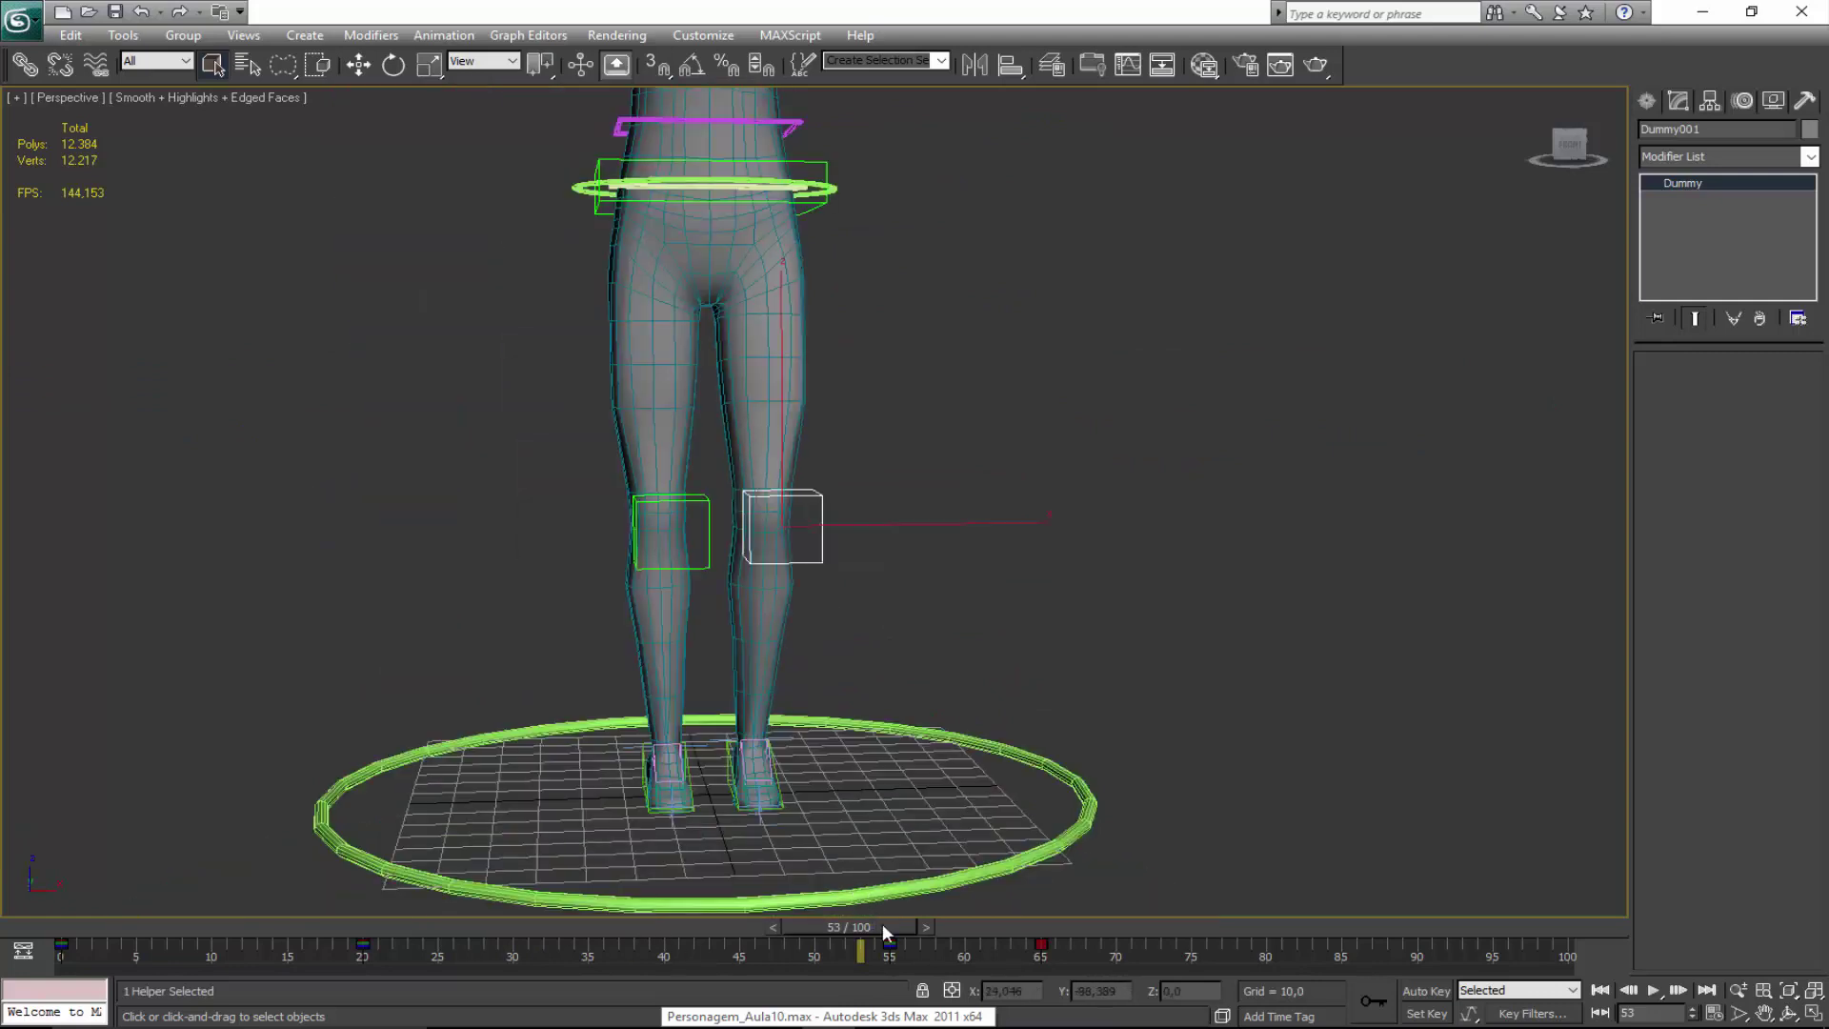
pyautogui.moveTo(848, 926); pyautogui.dragTo(3, 905)
# - Add the three left foot controls to the selected left knee dummy
pyautogui.press('q')
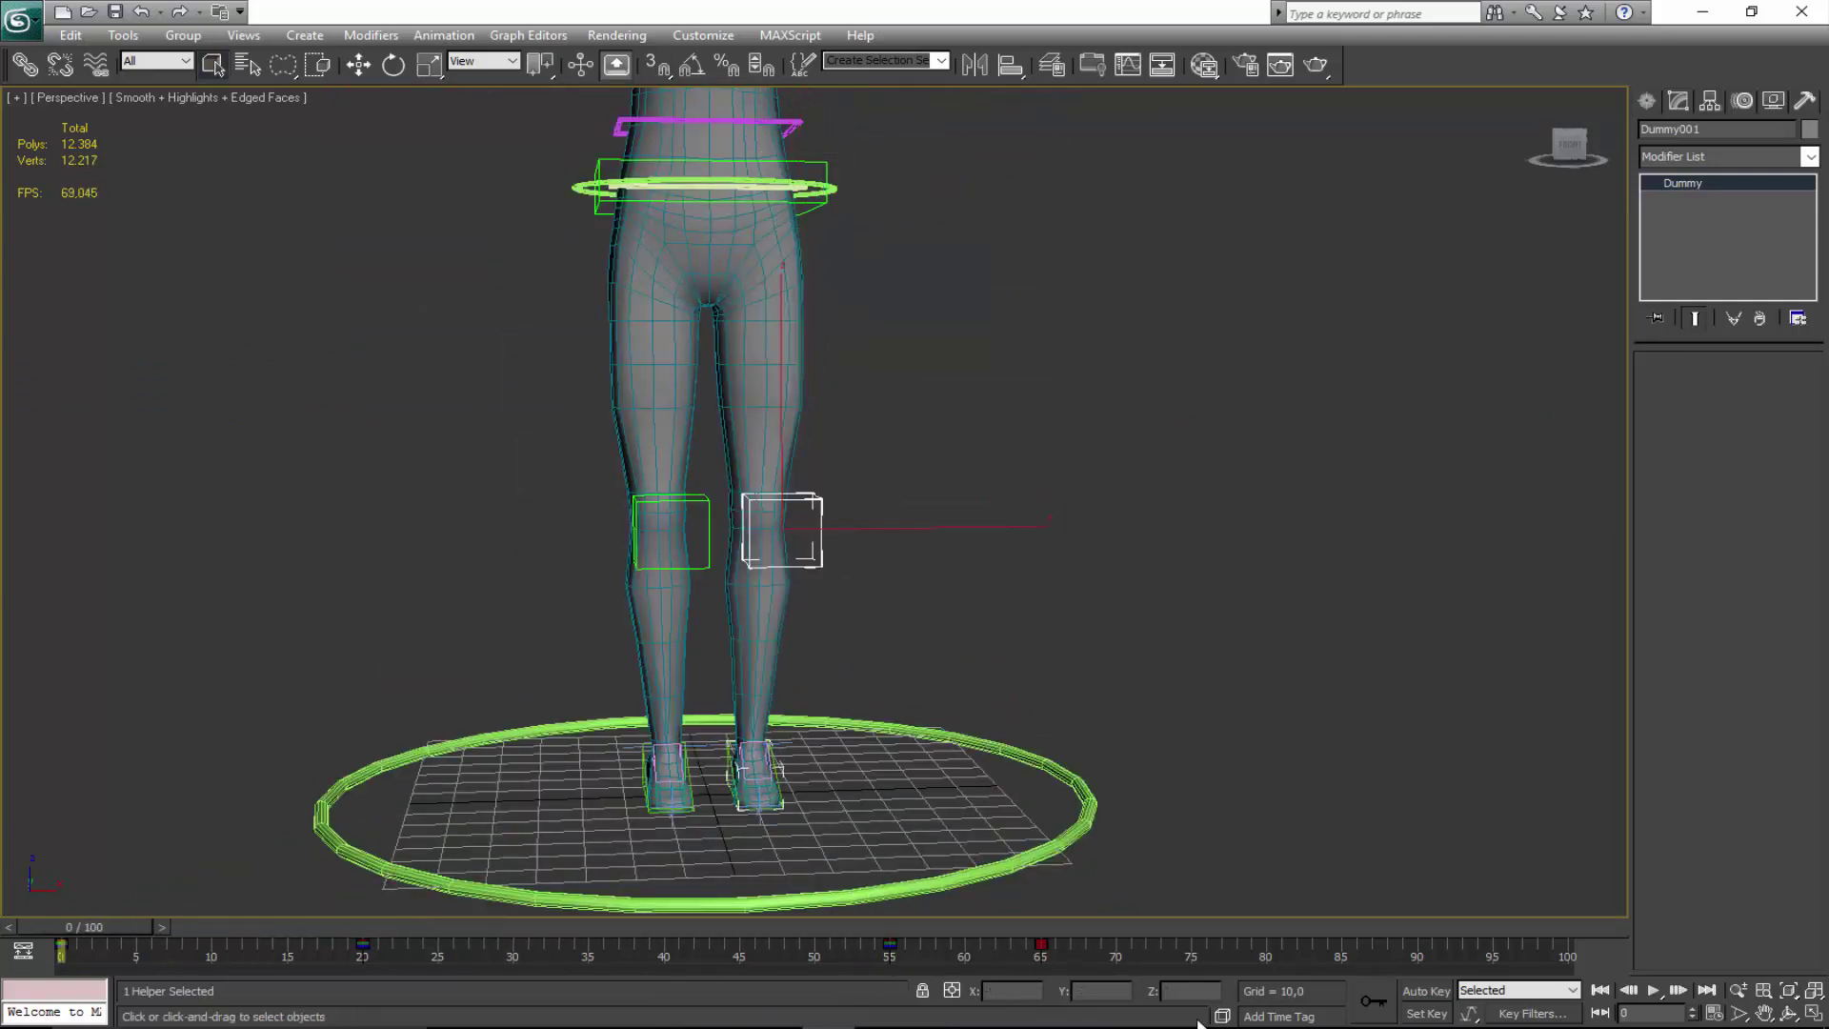
pyautogui.scroll(8, 870, 562)
pyautogui.moveTo(869, 550); pyautogui.dragTo(952, 587, button='middle')
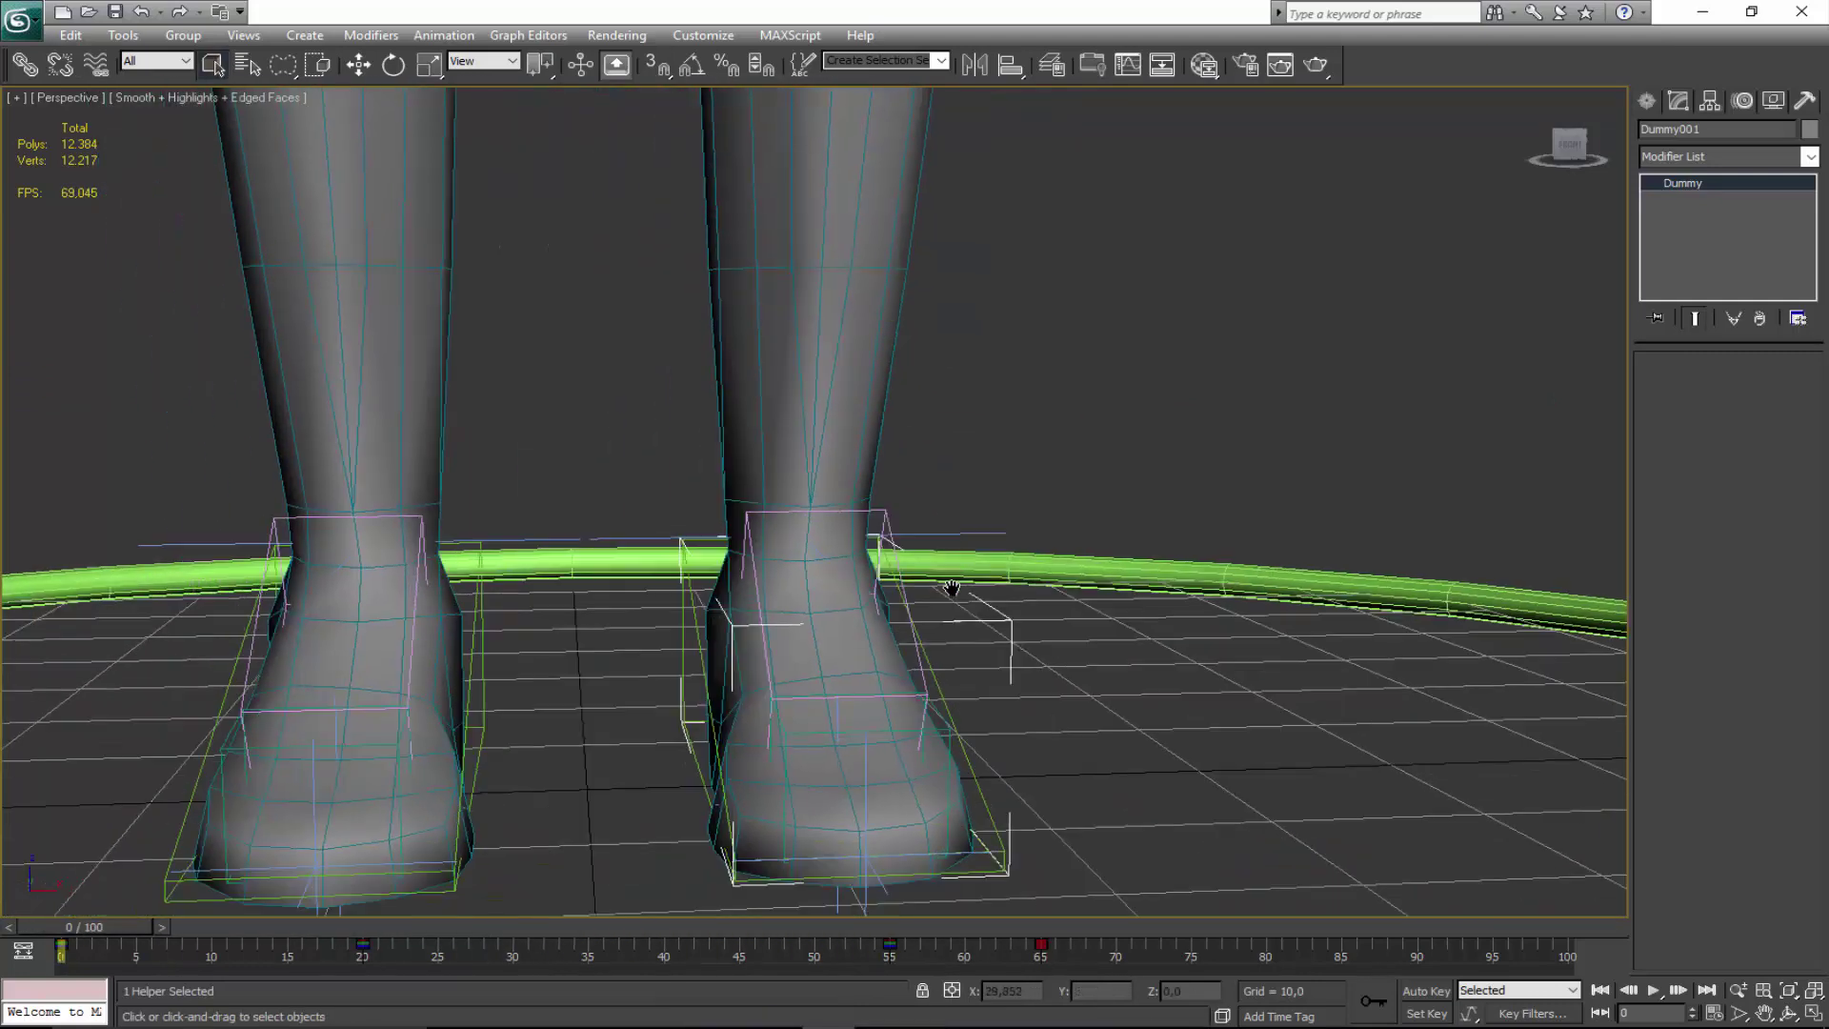
pyautogui.keyDown('ctrl'); pyautogui.click(913, 659); pyautogui.keyUp('ctrl')
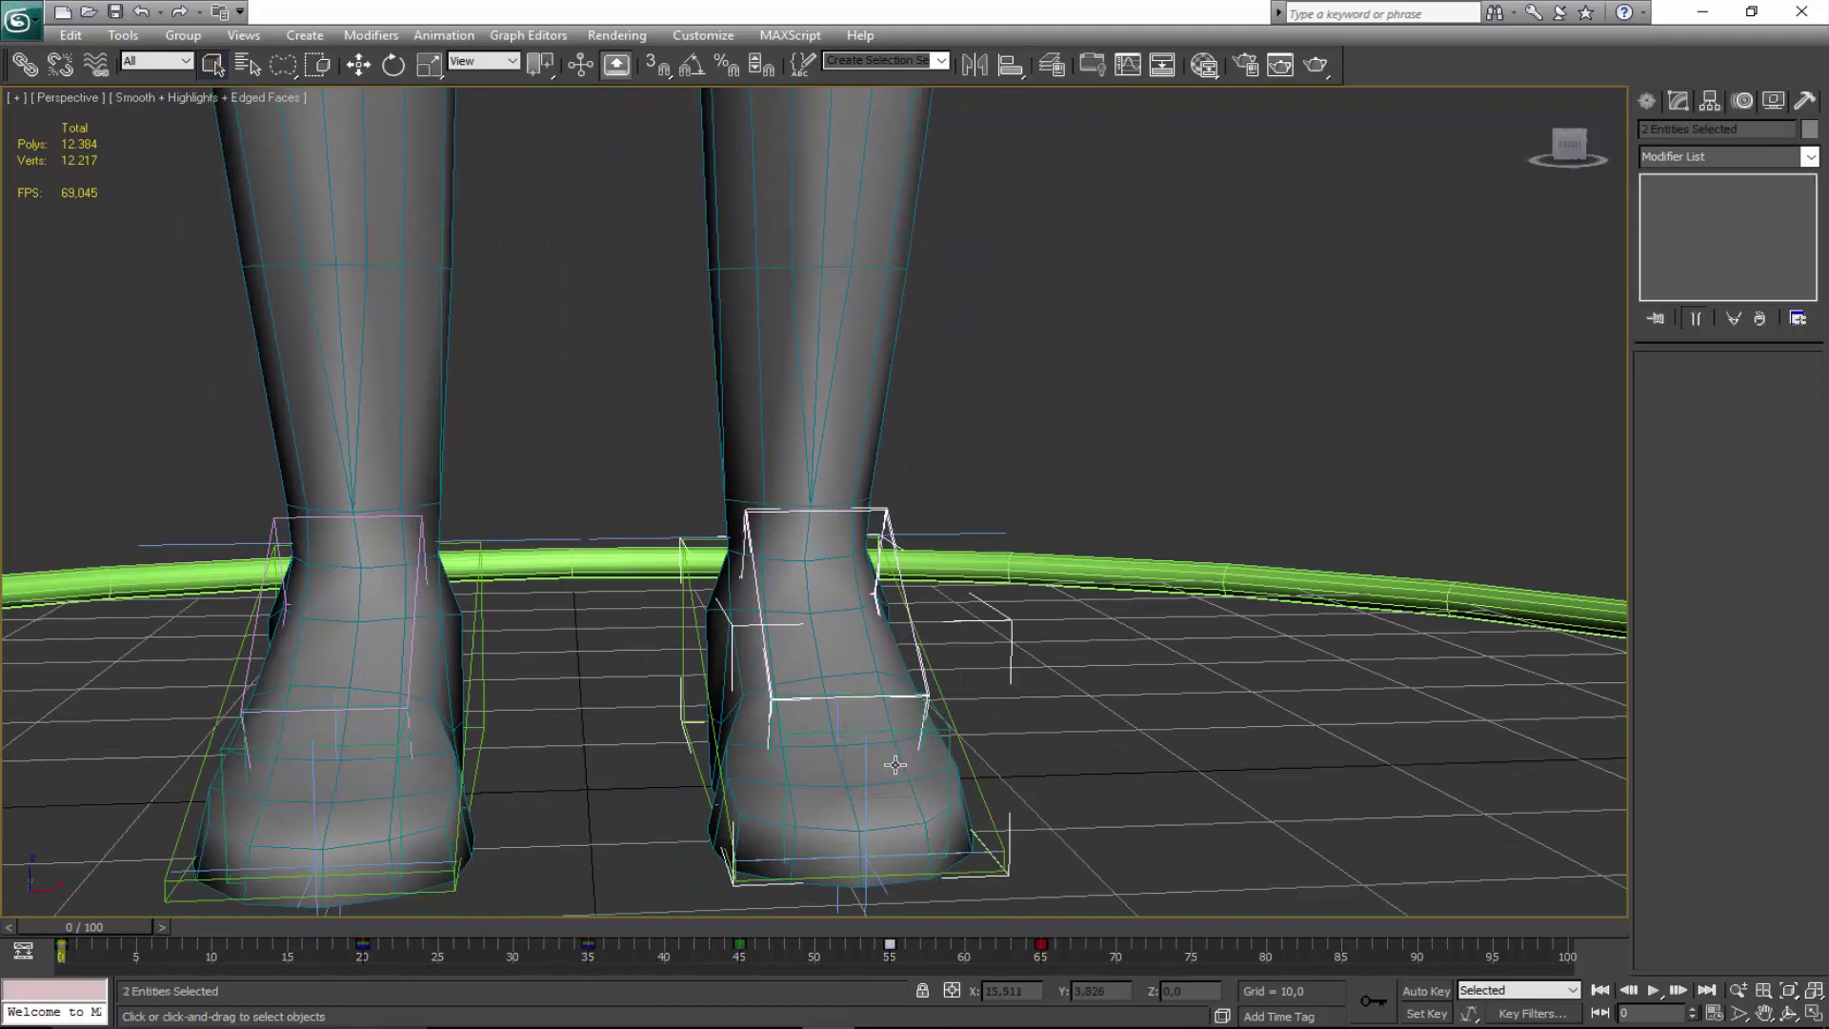
pyautogui.keyDown('ctrl'); pyautogui.click(947, 732); pyautogui.keyUp('ctrl')
pyautogui.keyDown('ctrl'); pyautogui.click(980, 787); pyautogui.keyUp('ctrl')
pyautogui.scroll(-4, 989, 518)
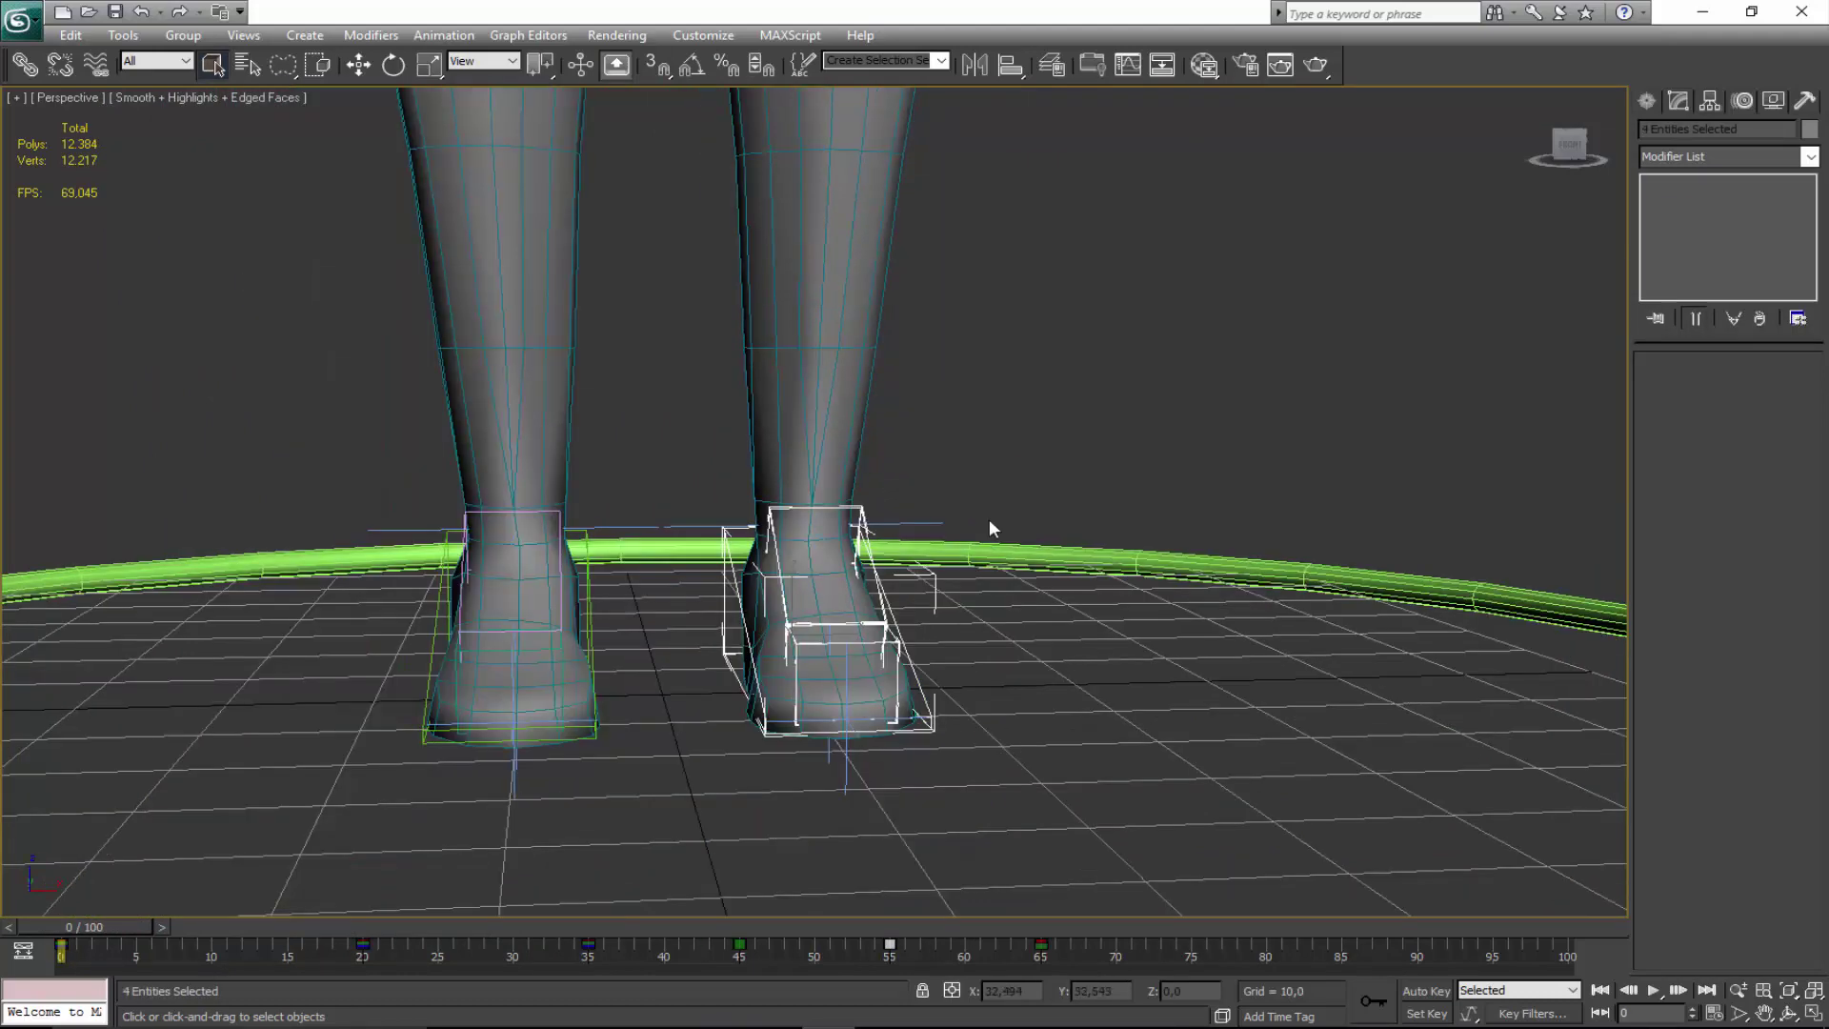
pyautogui.moveTo(988, 530); pyautogui.dragTo(963, 791, button='middle')
pyautogui.scroll(-2, 1015, 480)
pyautogui.moveTo(1017, 477); pyautogui.dragTo(991, 764, button='middle')
pyautogui.scroll(-2, 1021, 528)
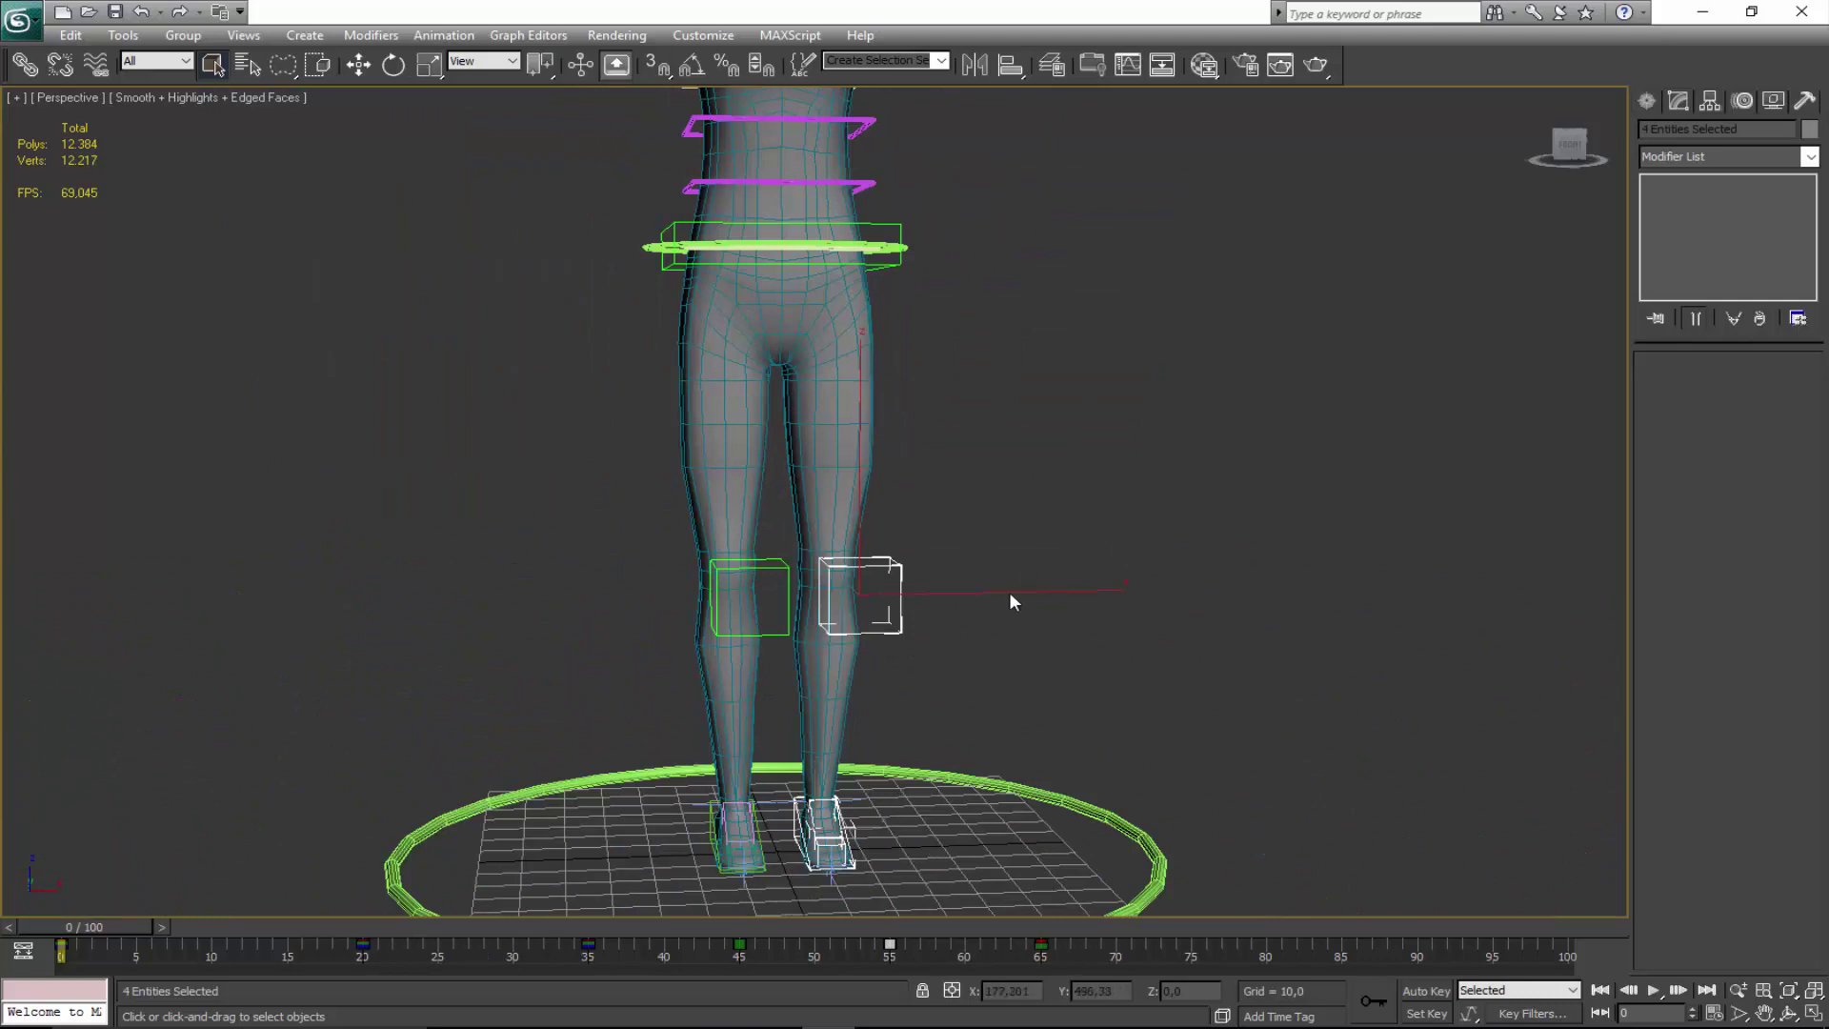
# - Delete all existing animation keys of the selected left knee and foot controls
pyautogui.moveTo(1191, 956); pyautogui.dragTo(48, 996)
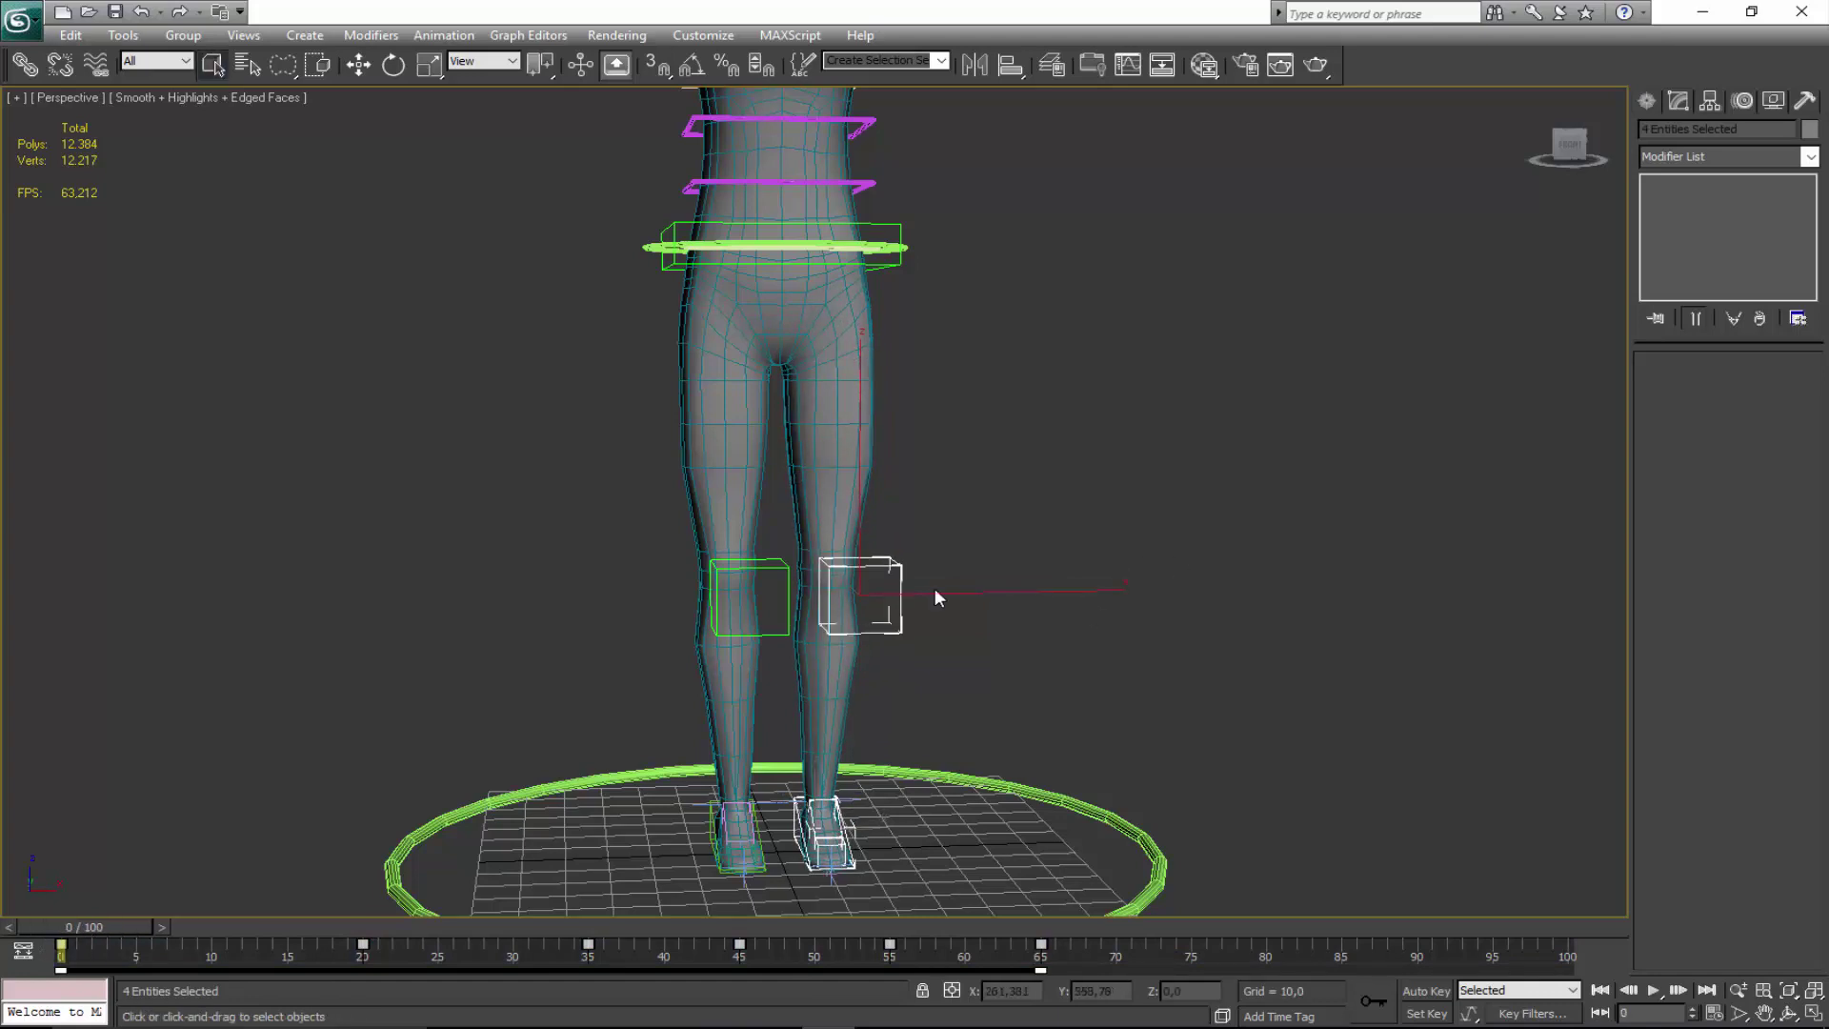
pyautogui.moveTo(1083, 638)
pyautogui.keyDown('alt'); pyautogui.mouseDown(button='middle')
pyautogui.moveTo(919, 563)
pyautogui.moveTo(1076, 629)
pyautogui.mouseUp(button='middle'); pyautogui.keyUp('alt')
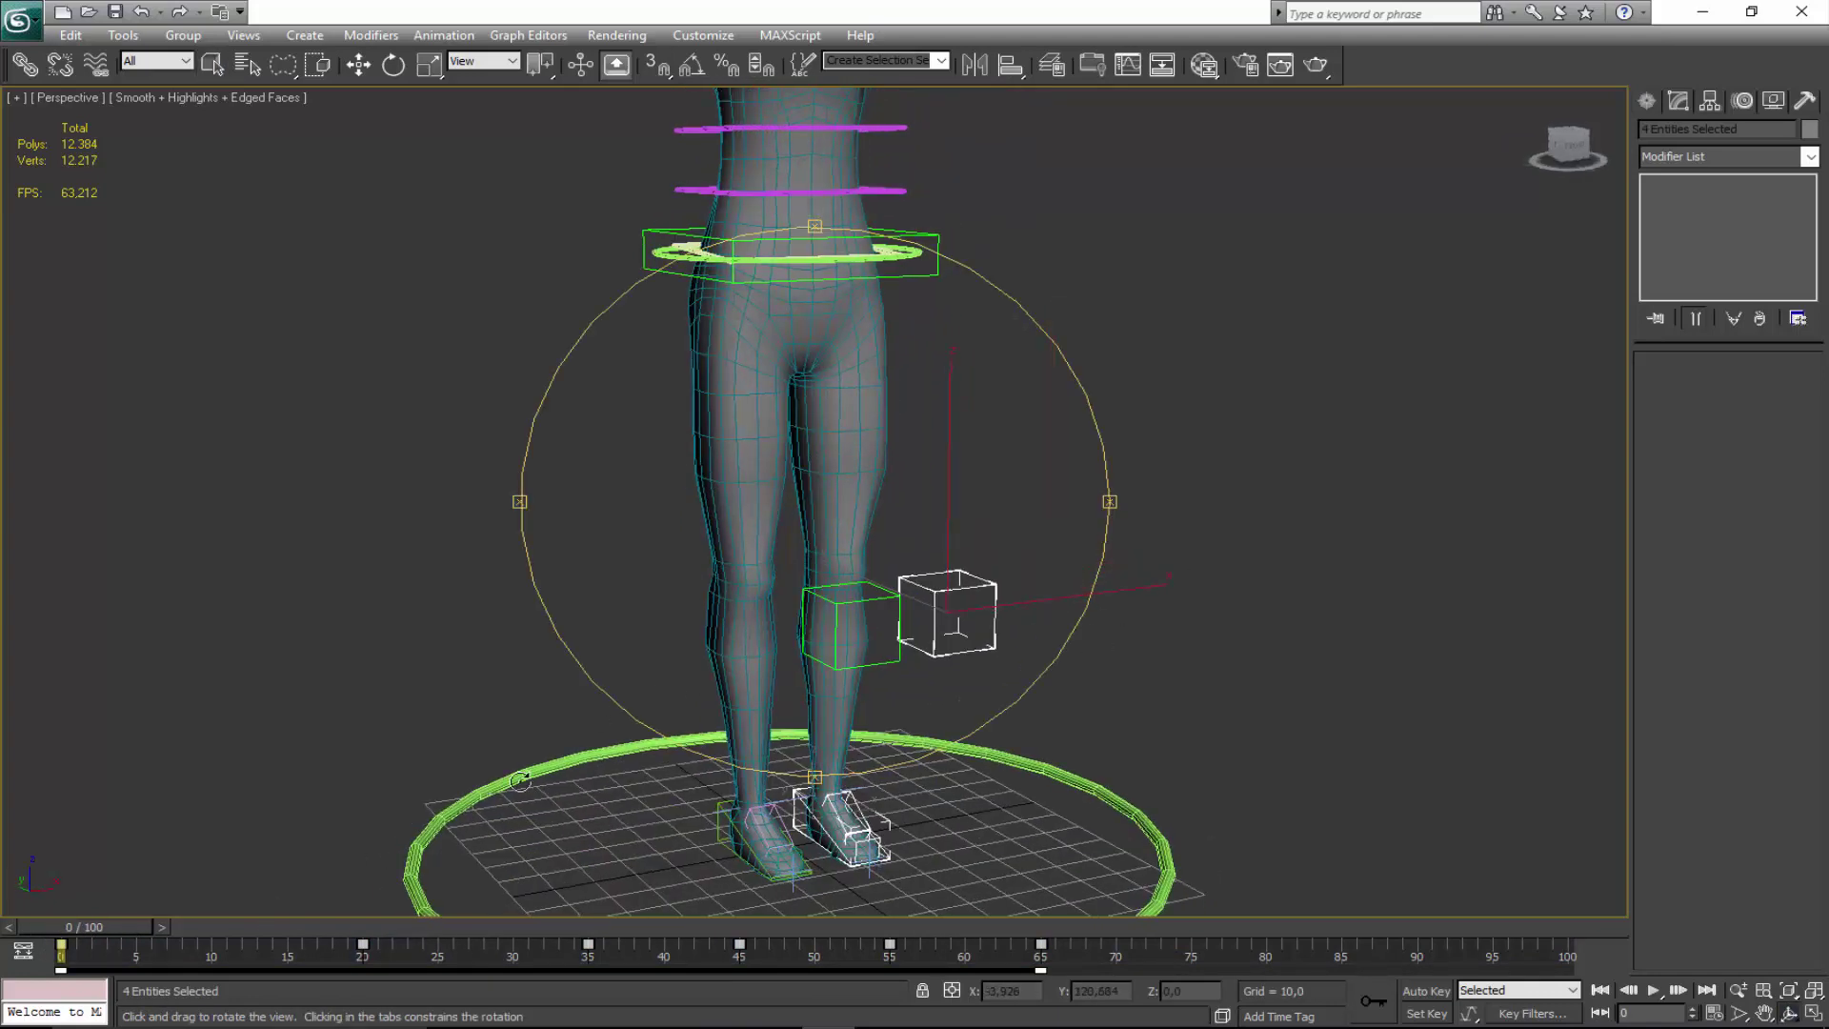
pyautogui.rightClick(564, 950)
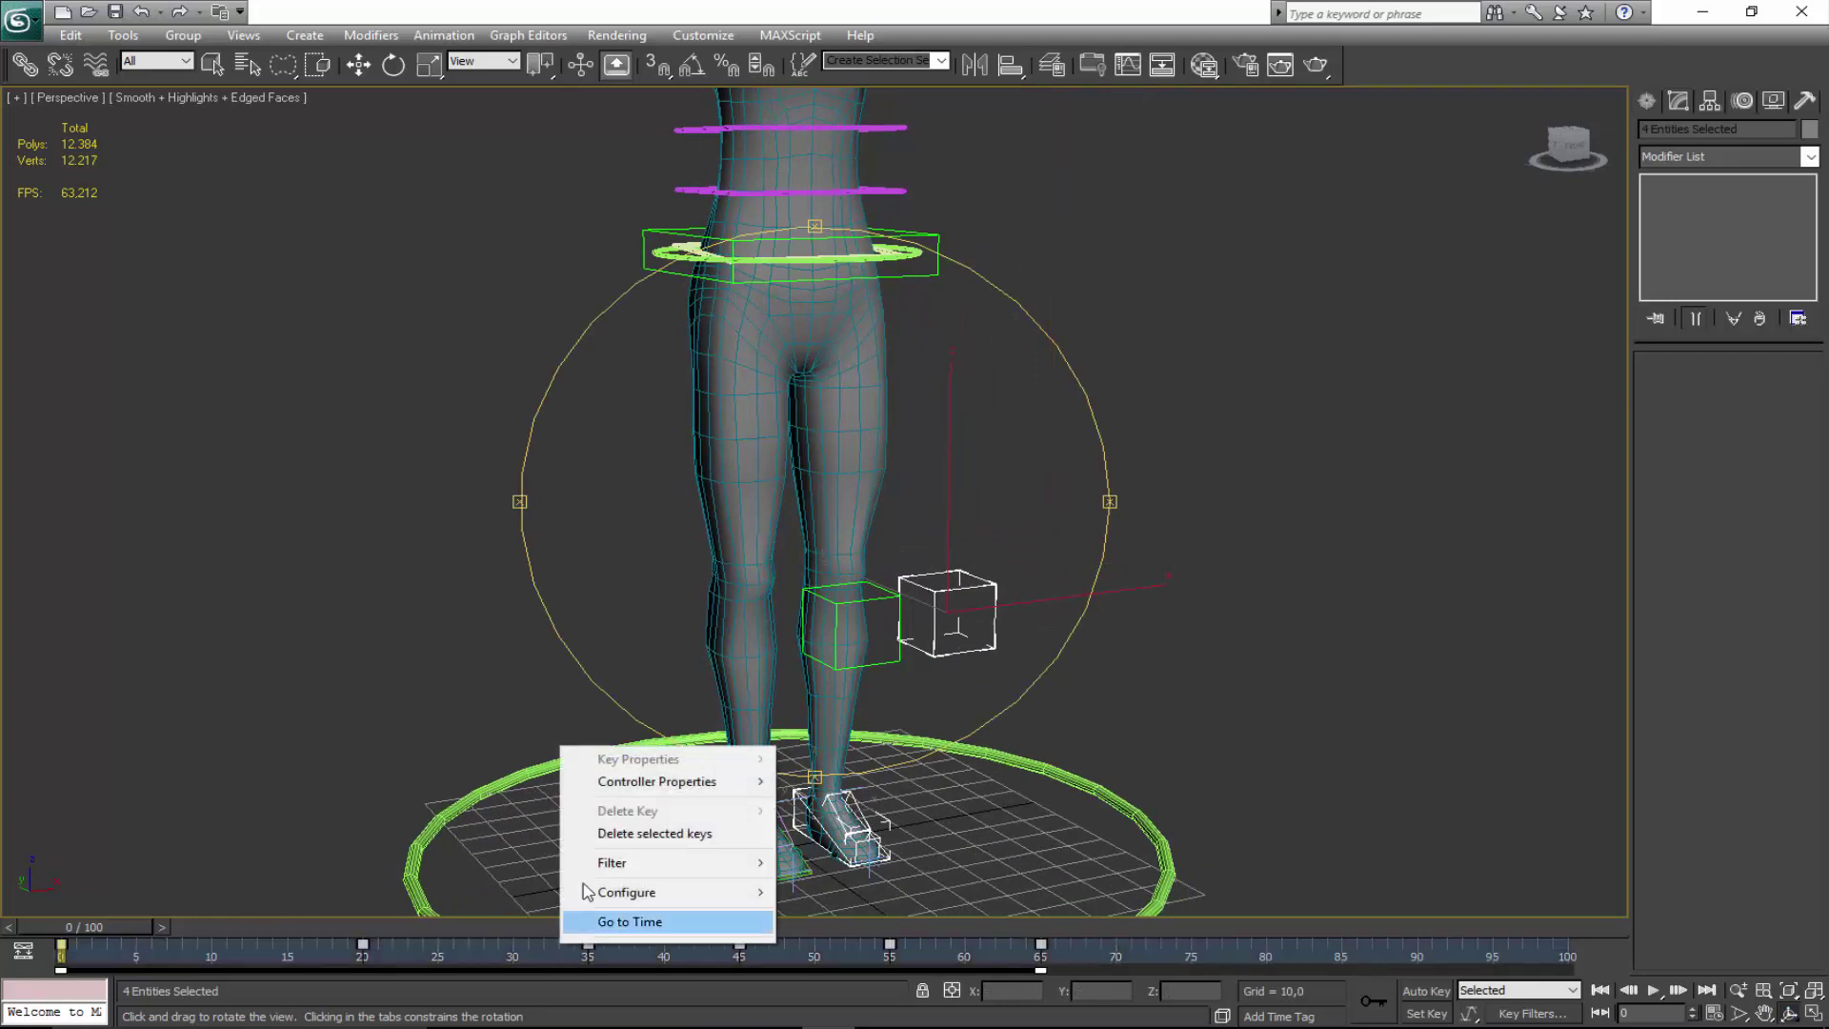
pyautogui.click(629, 834)
# - Check the cleared pose at frame 0 and examine the legs and knee controls from several sides
pyautogui.keyDown('alt'); pyautogui.moveTo(1038, 326); pyautogui.dragTo(733, 461, button='middle'); pyautogui.keyUp('alt')
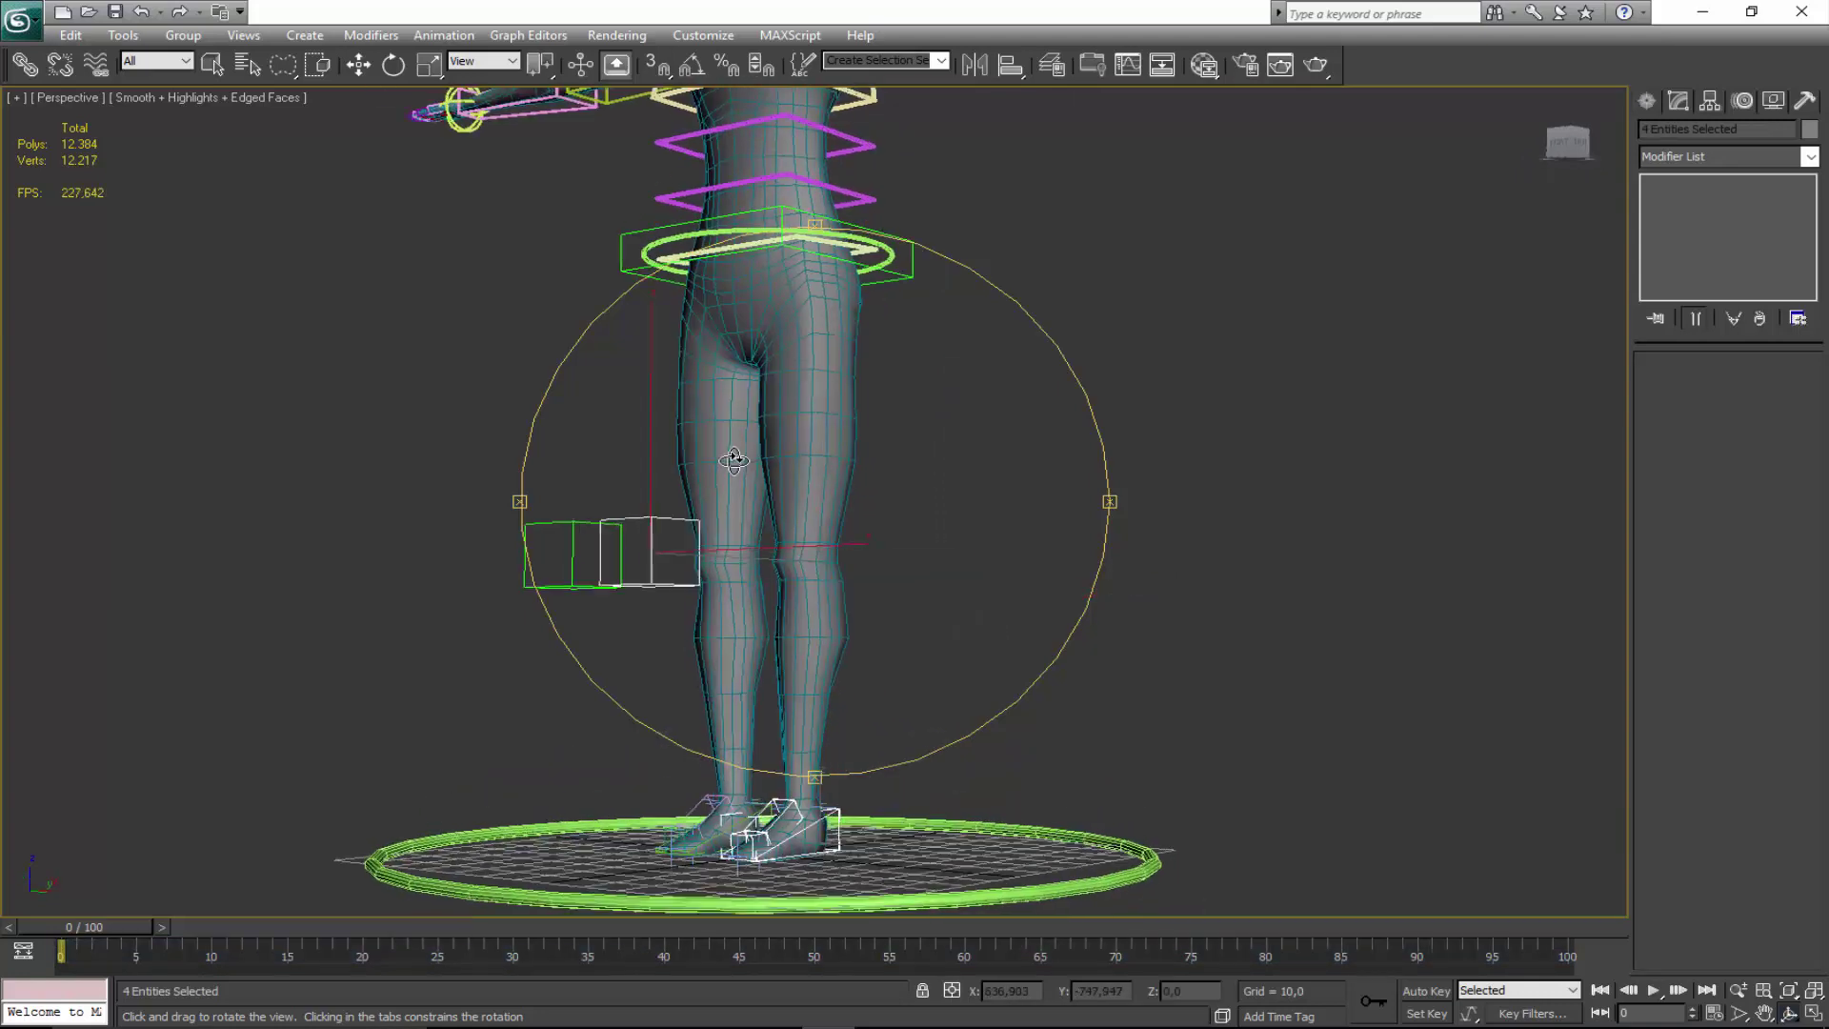
pyautogui.moveTo(682, 500); pyautogui.dragTo(792, 527)
pyautogui.scroll(-5, 721, 608)
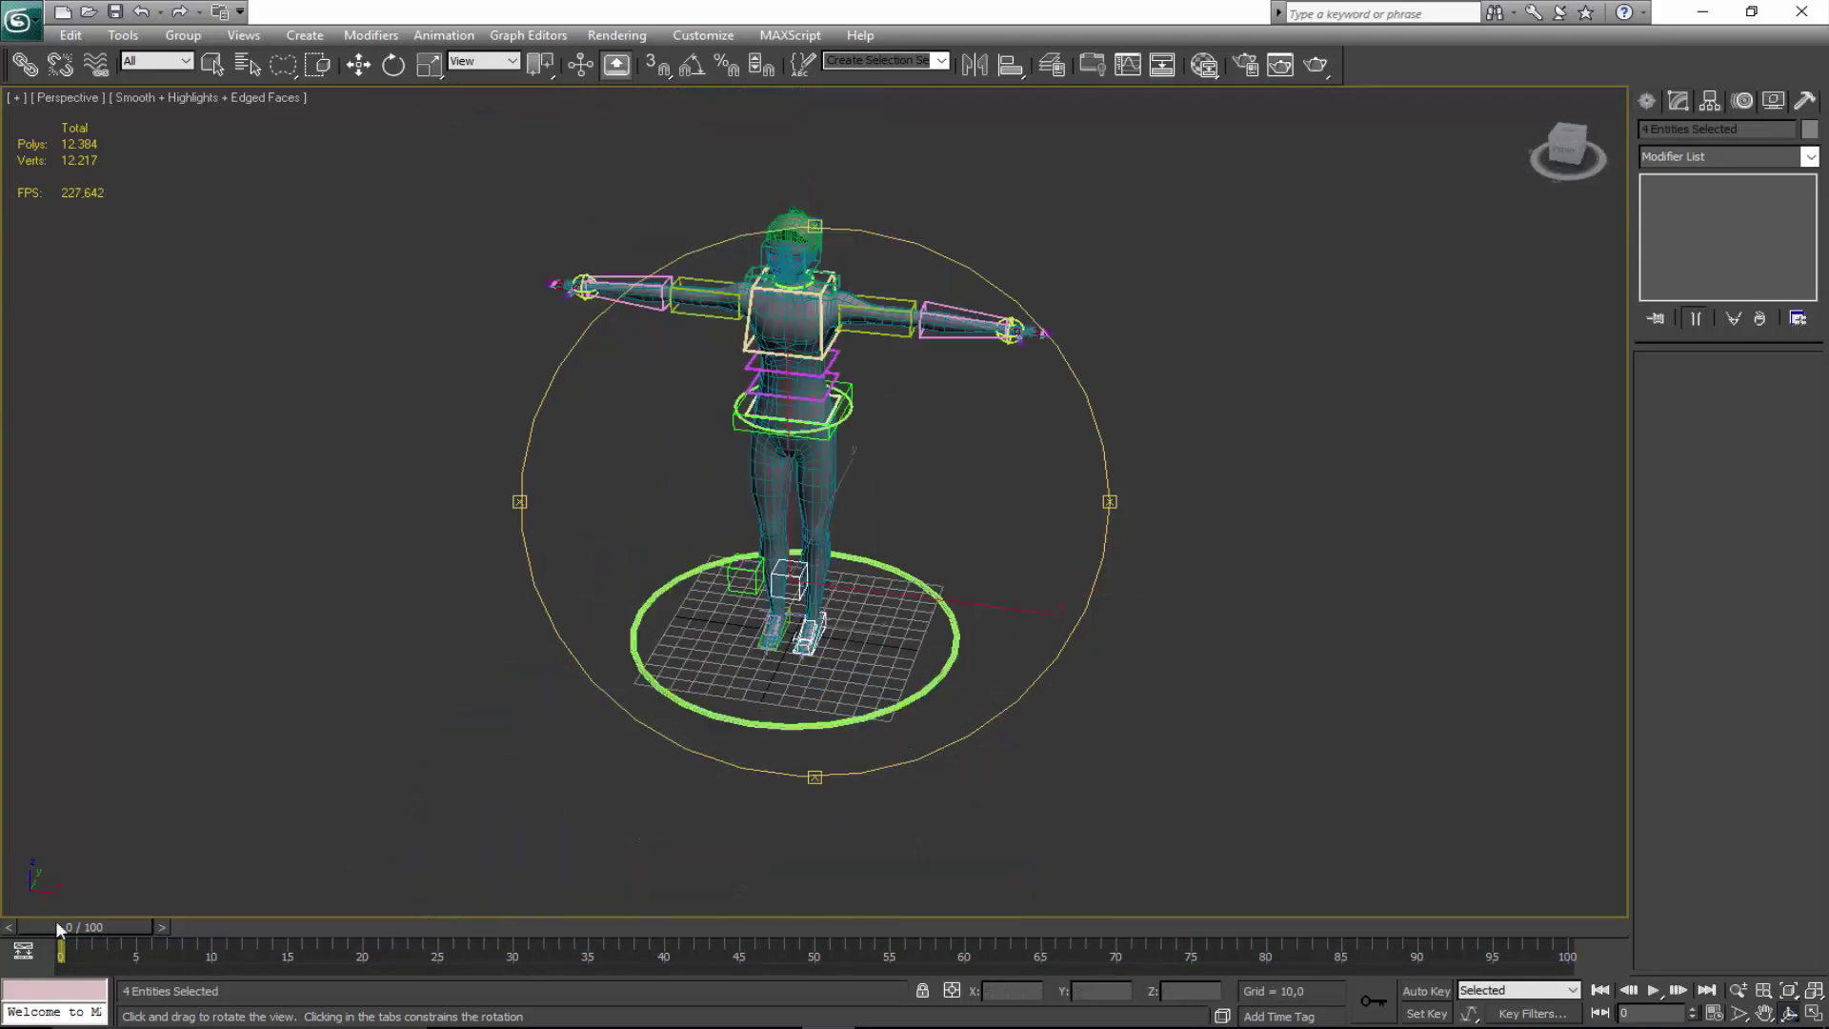
pyautogui.moveTo(55, 920); pyautogui.dragTo(67, 838)
pyautogui.scroll(5, 781, 596)
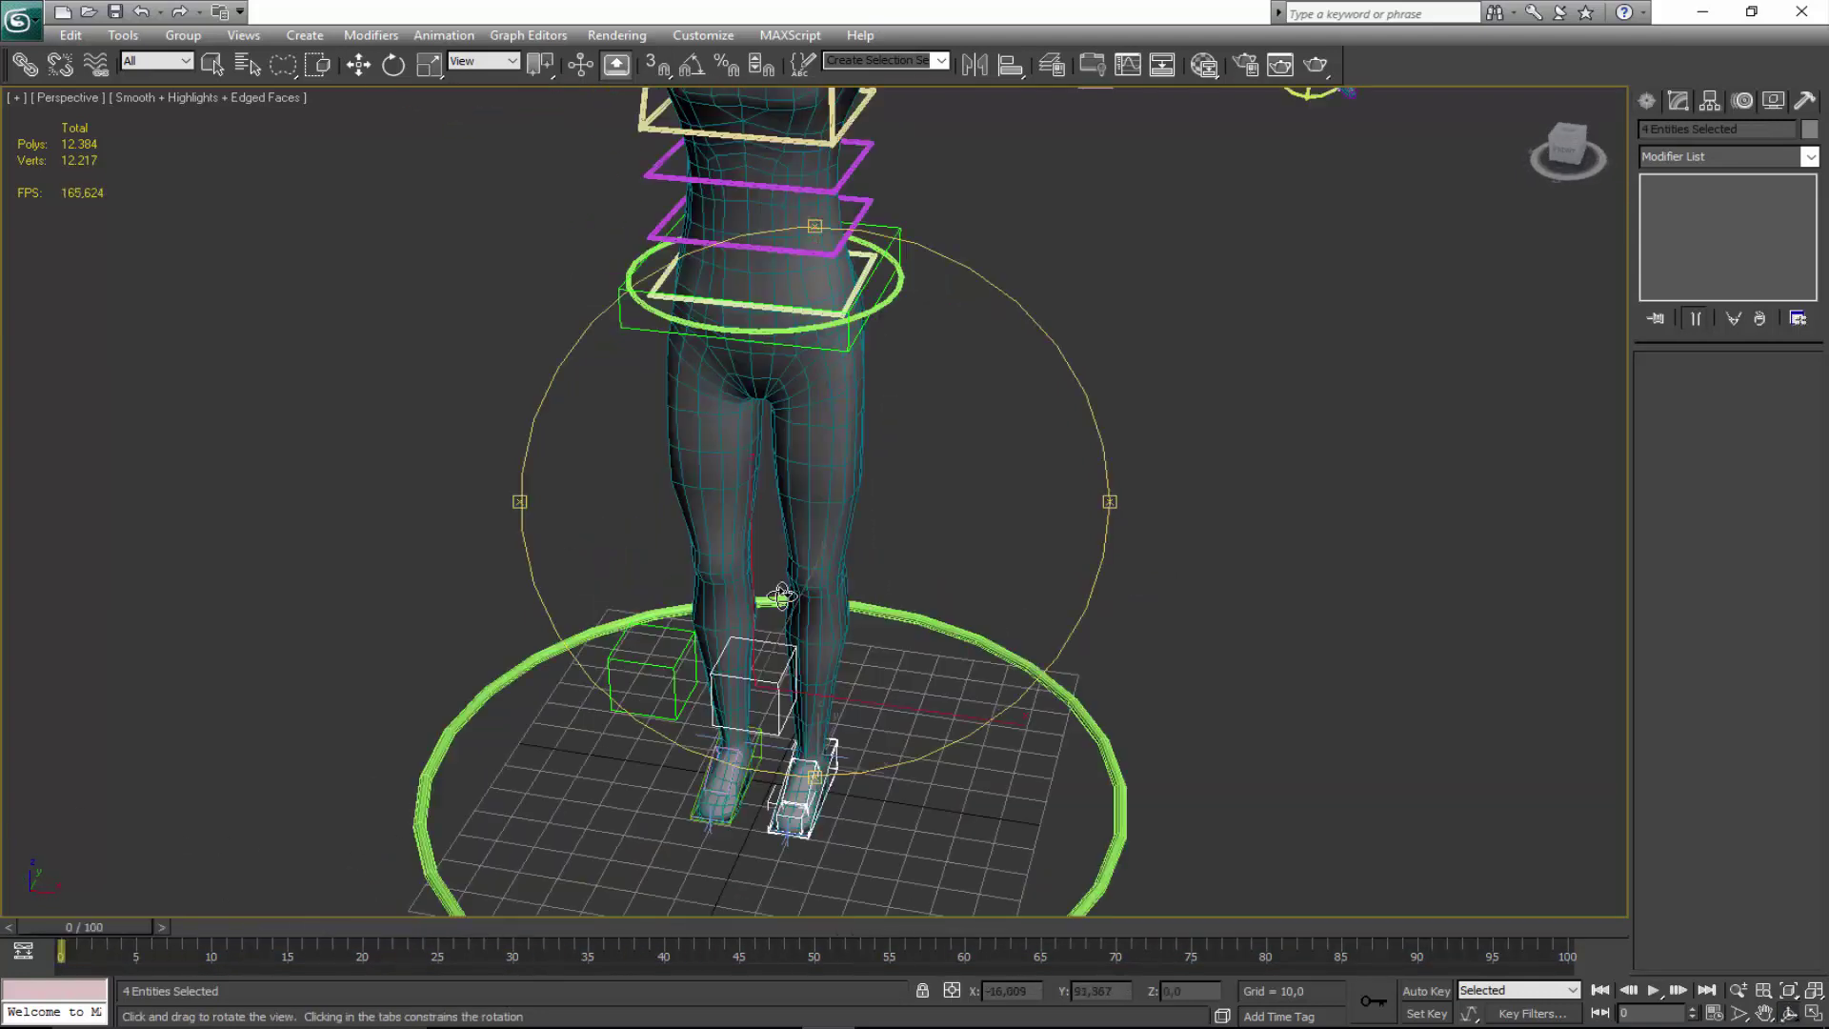
pyautogui.moveTo(781, 596); pyautogui.dragTo(645, 600)
pyautogui.moveTo(789, 624); pyautogui.dragTo(795, 577)
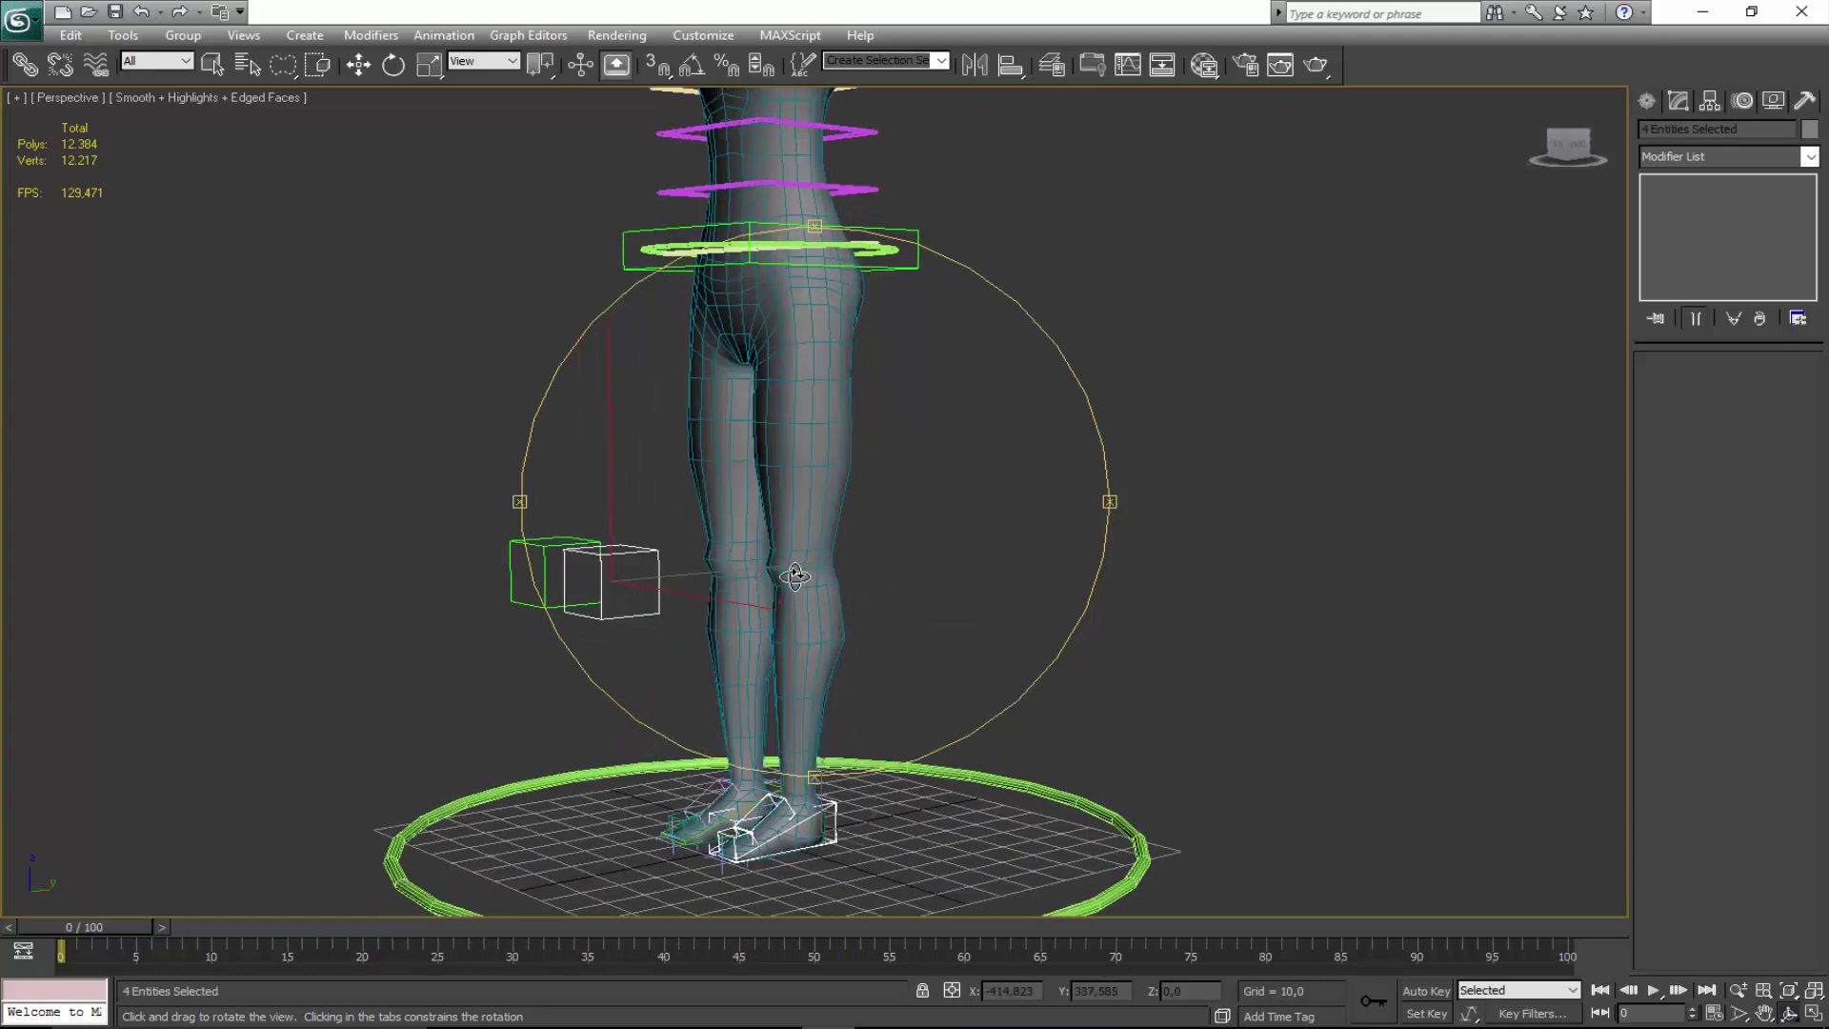
pyautogui.rightClick(795, 577)
pyautogui.scroll(-6, 810, 562)
pyautogui.scroll(5, 750, 592)
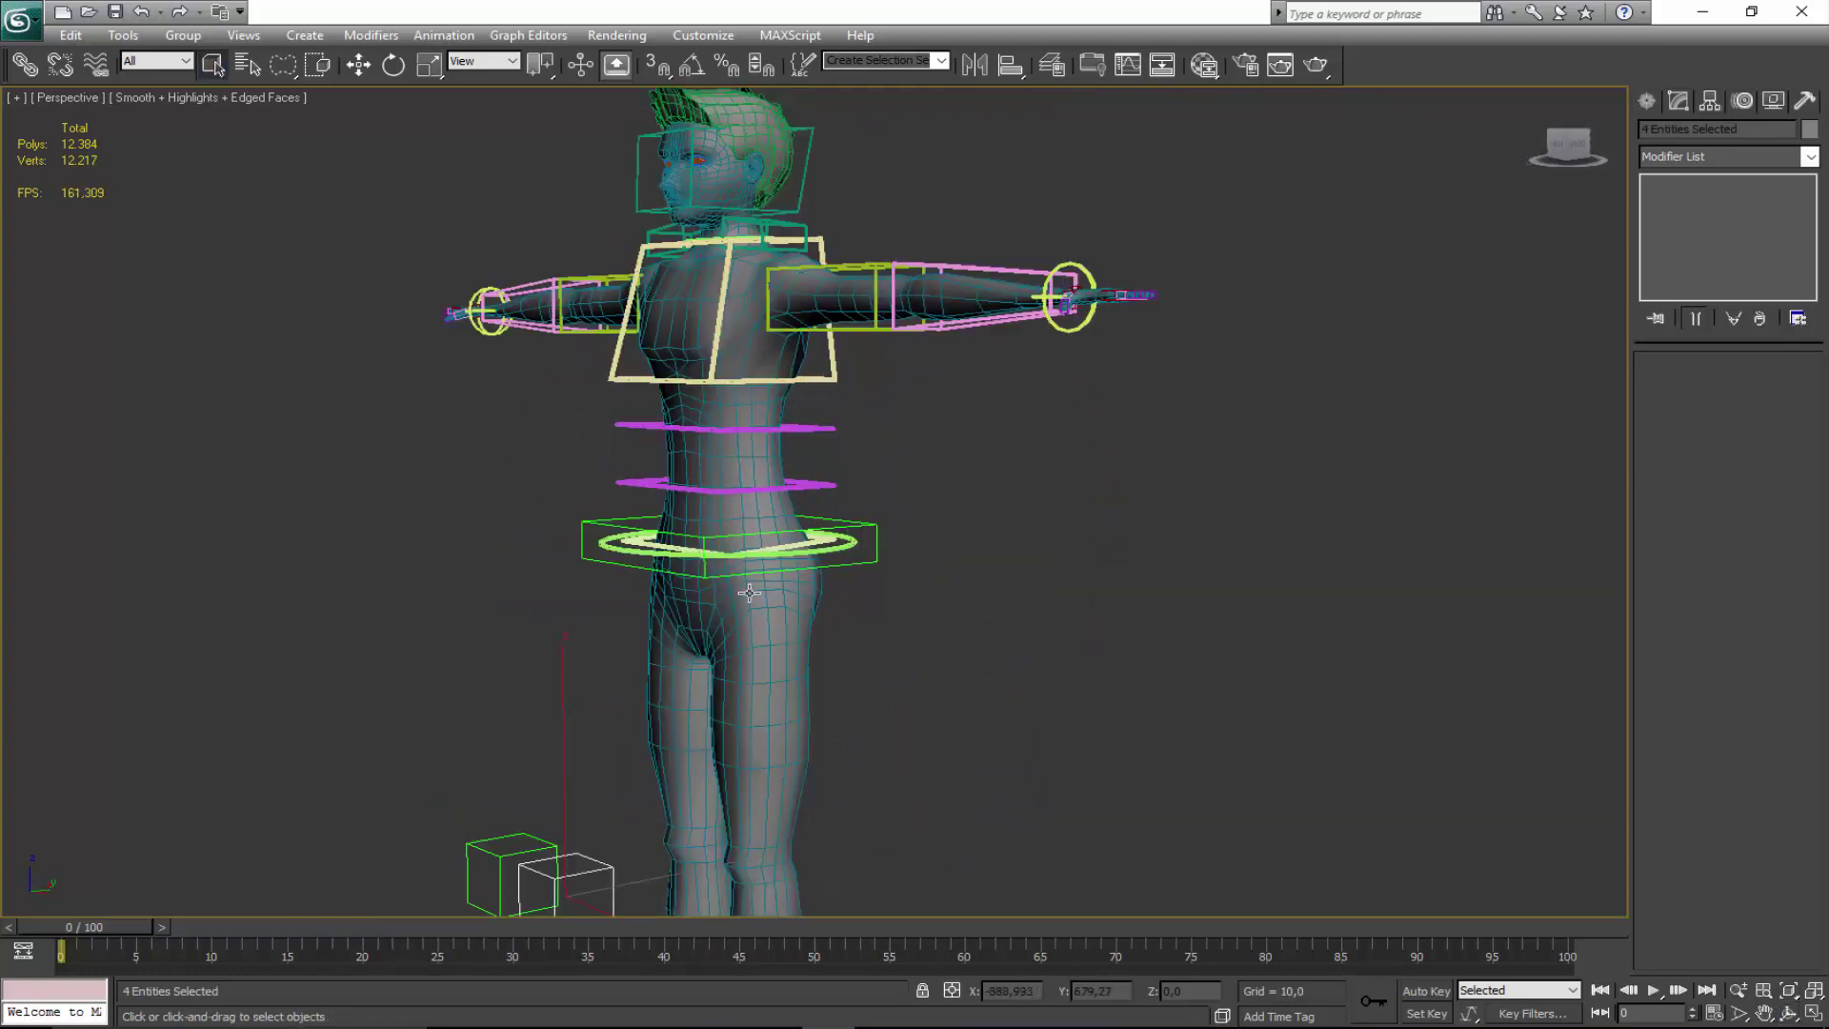
# - Select the two hip shapes, both purple waist controls and the chest control
pyautogui.click(1782, 1019)
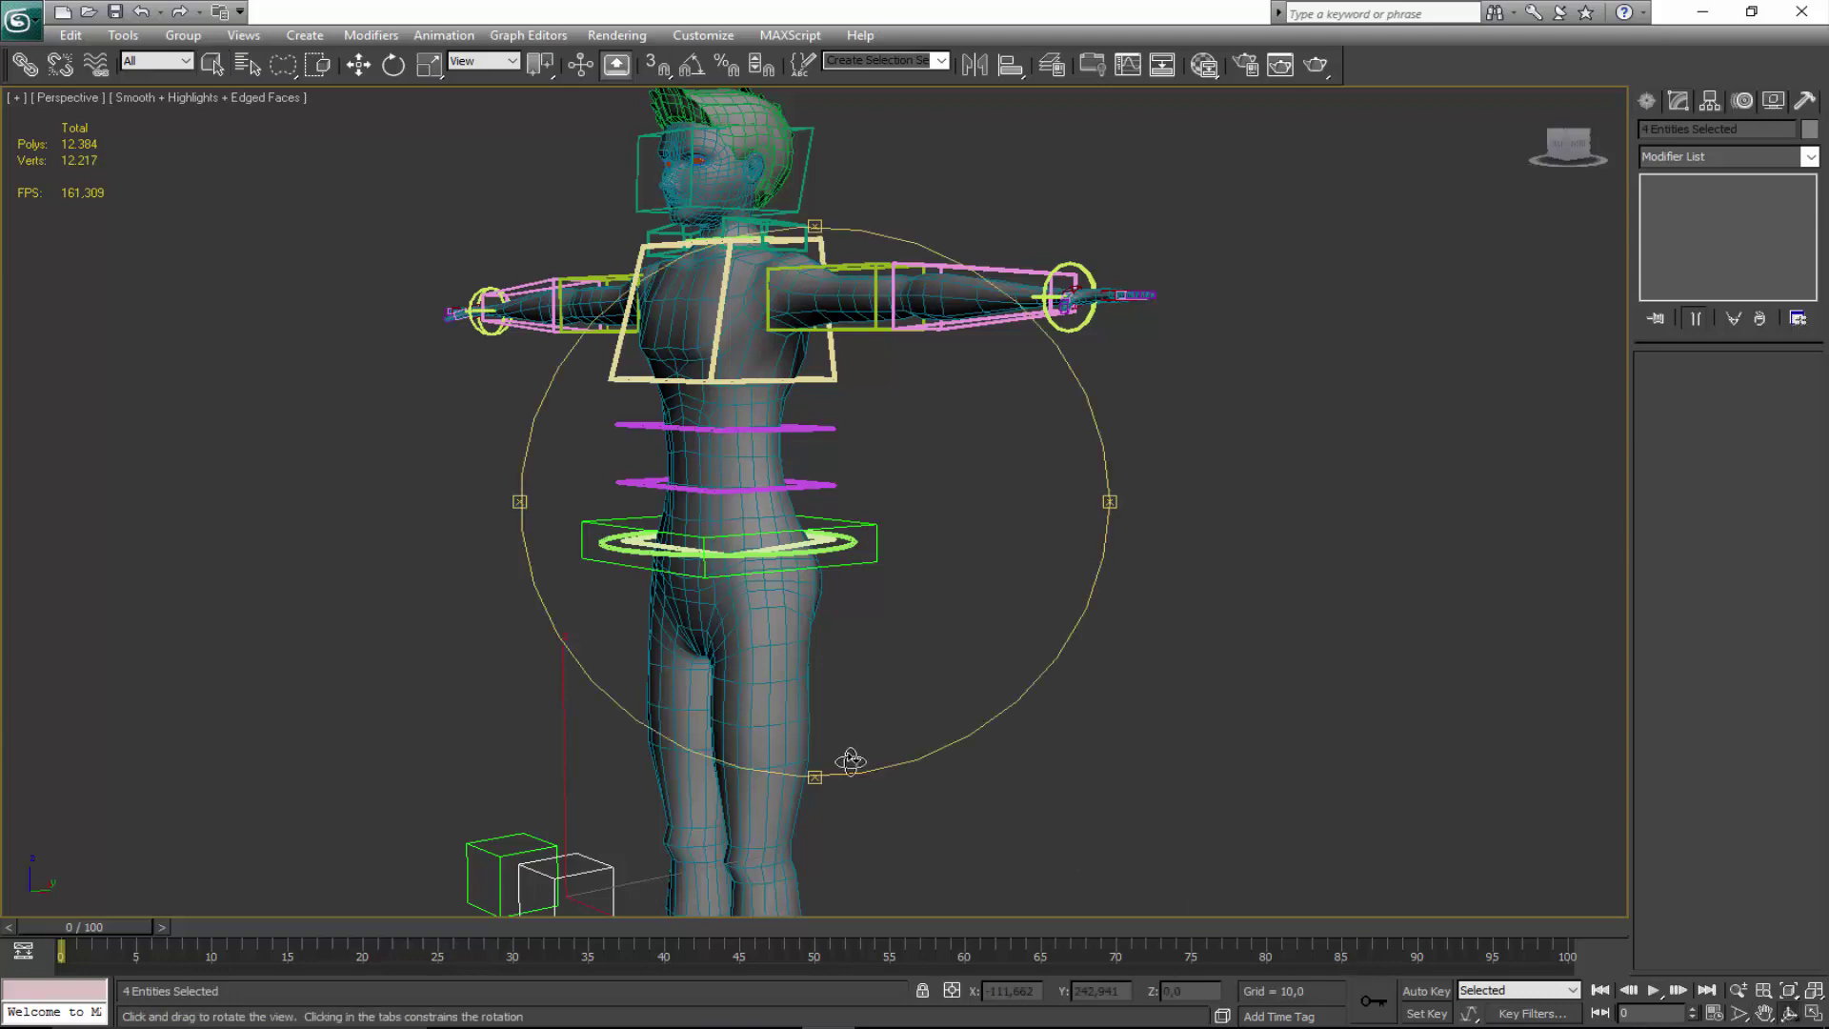
pyautogui.moveTo(684, 600); pyautogui.dragTo(801, 762)
pyautogui.scroll(4, 788, 686)
pyautogui.moveTo(788, 686)
pyautogui.mouseDown()
pyautogui.moveTo(754, 665)
pyautogui.moveTo(808, 671)
pyautogui.mouseUp()
pyautogui.moveTo(808, 671); pyautogui.dragTo(896, 751, button='middle')
pyautogui.rightClick(926, 710)
pyautogui.click(924, 675)
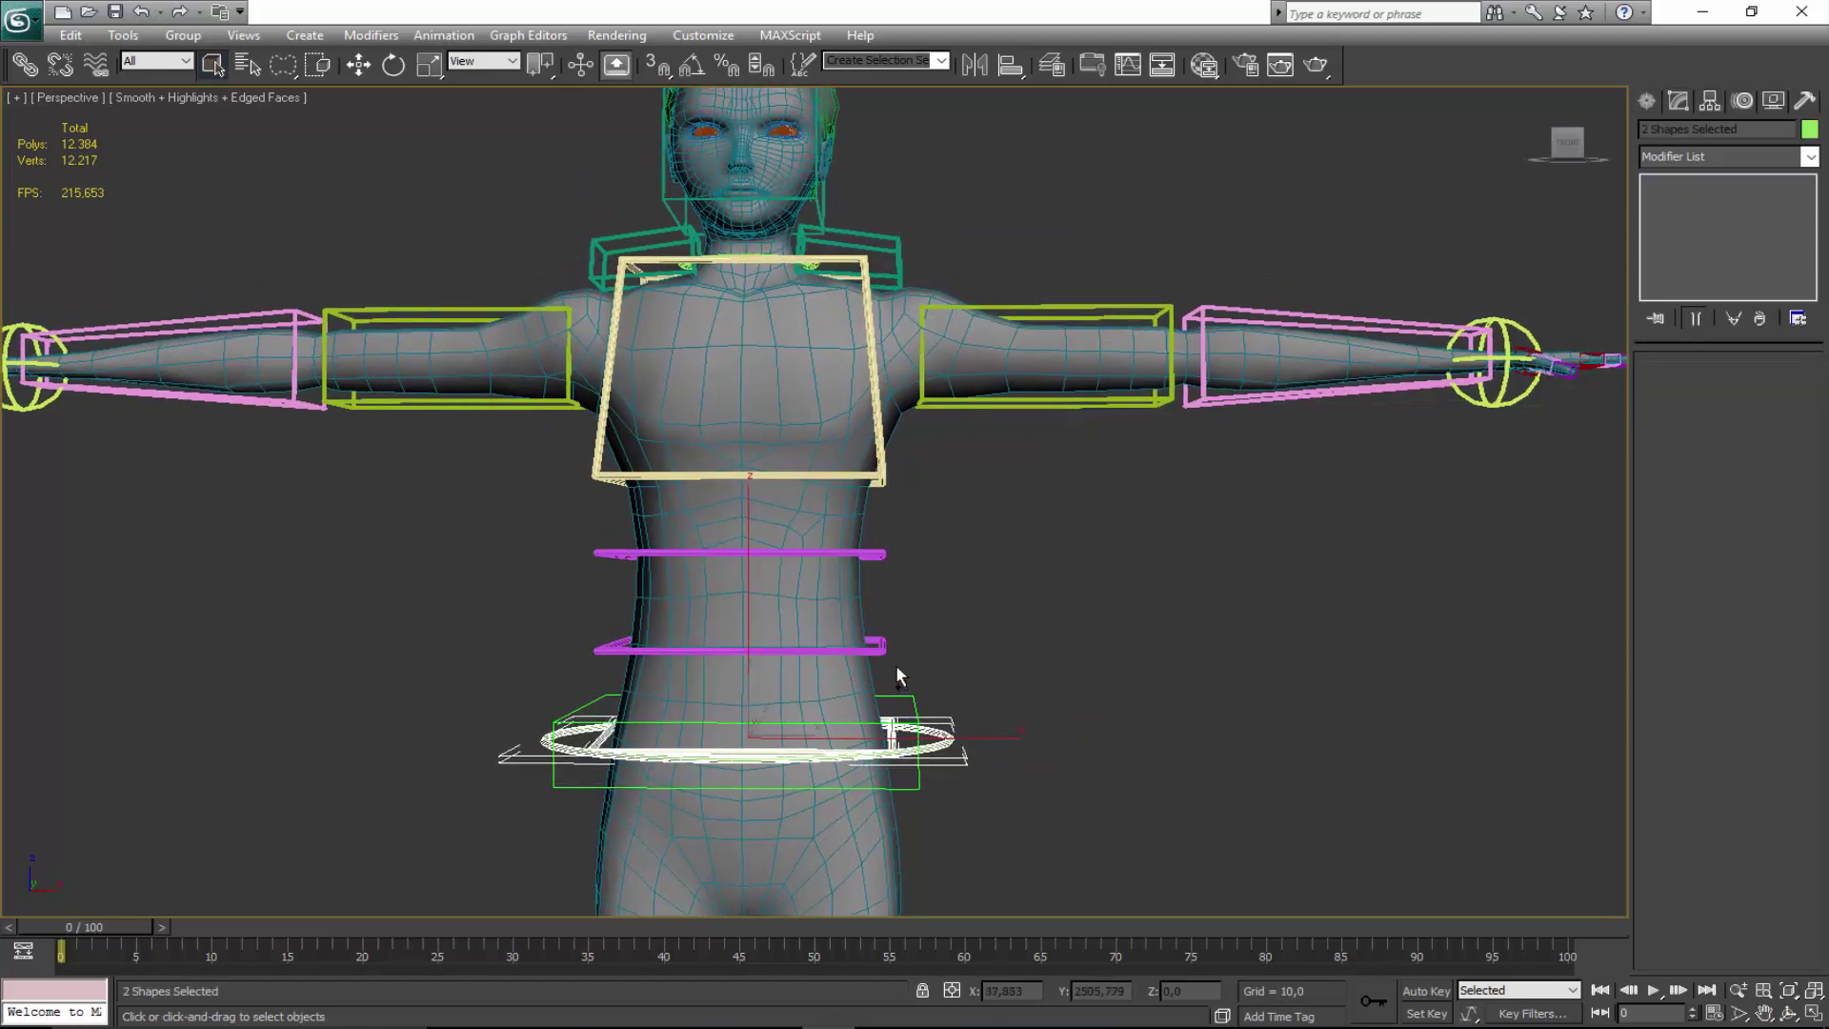
pyautogui.keyDown('ctrl'); pyautogui.click(884, 648); pyautogui.keyUp('ctrl')
pyautogui.keyDown('ctrl'); pyautogui.click(882, 550); pyautogui.keyUp('ctrl')
pyautogui.keyDown('ctrl'); pyautogui.click(878, 481); pyautogui.keyUp('ctrl')
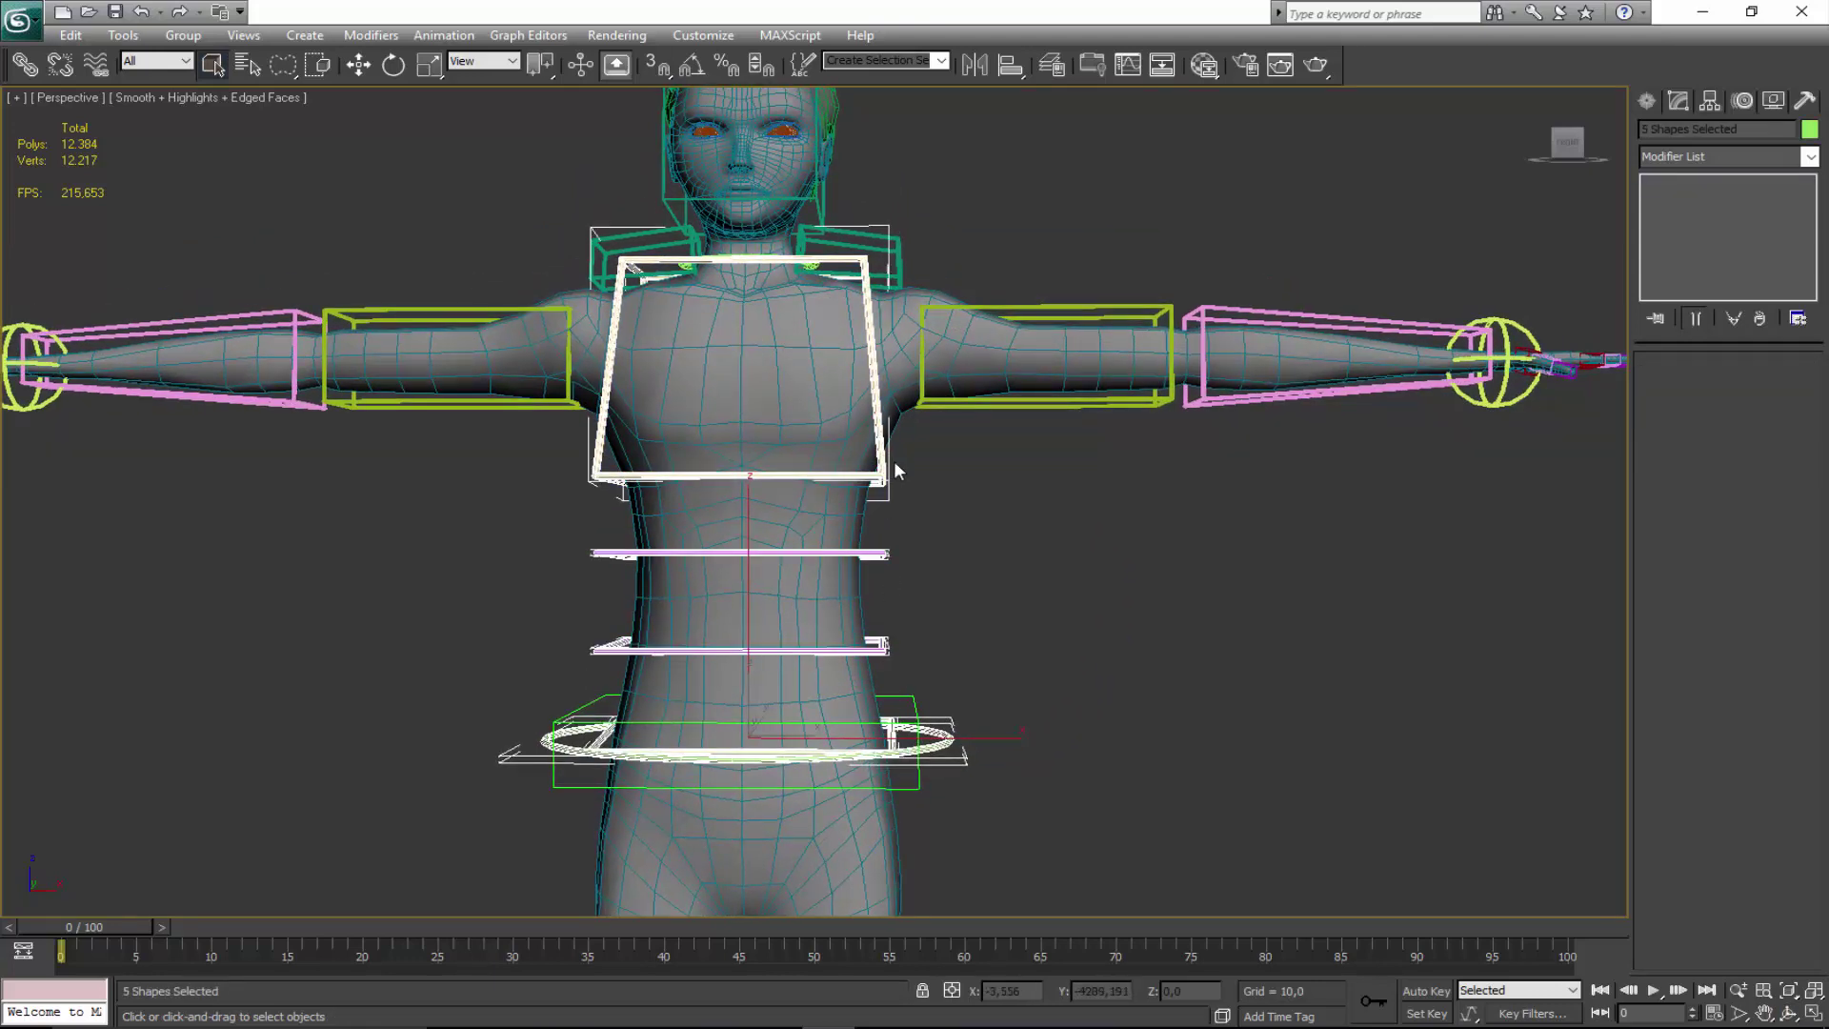
# - Add the neck and head controls to the torso selection
pyautogui.moveTo(893, 460); pyautogui.dragTo(973, 762, button='middle')
pyautogui.scroll(3, 963, 687)
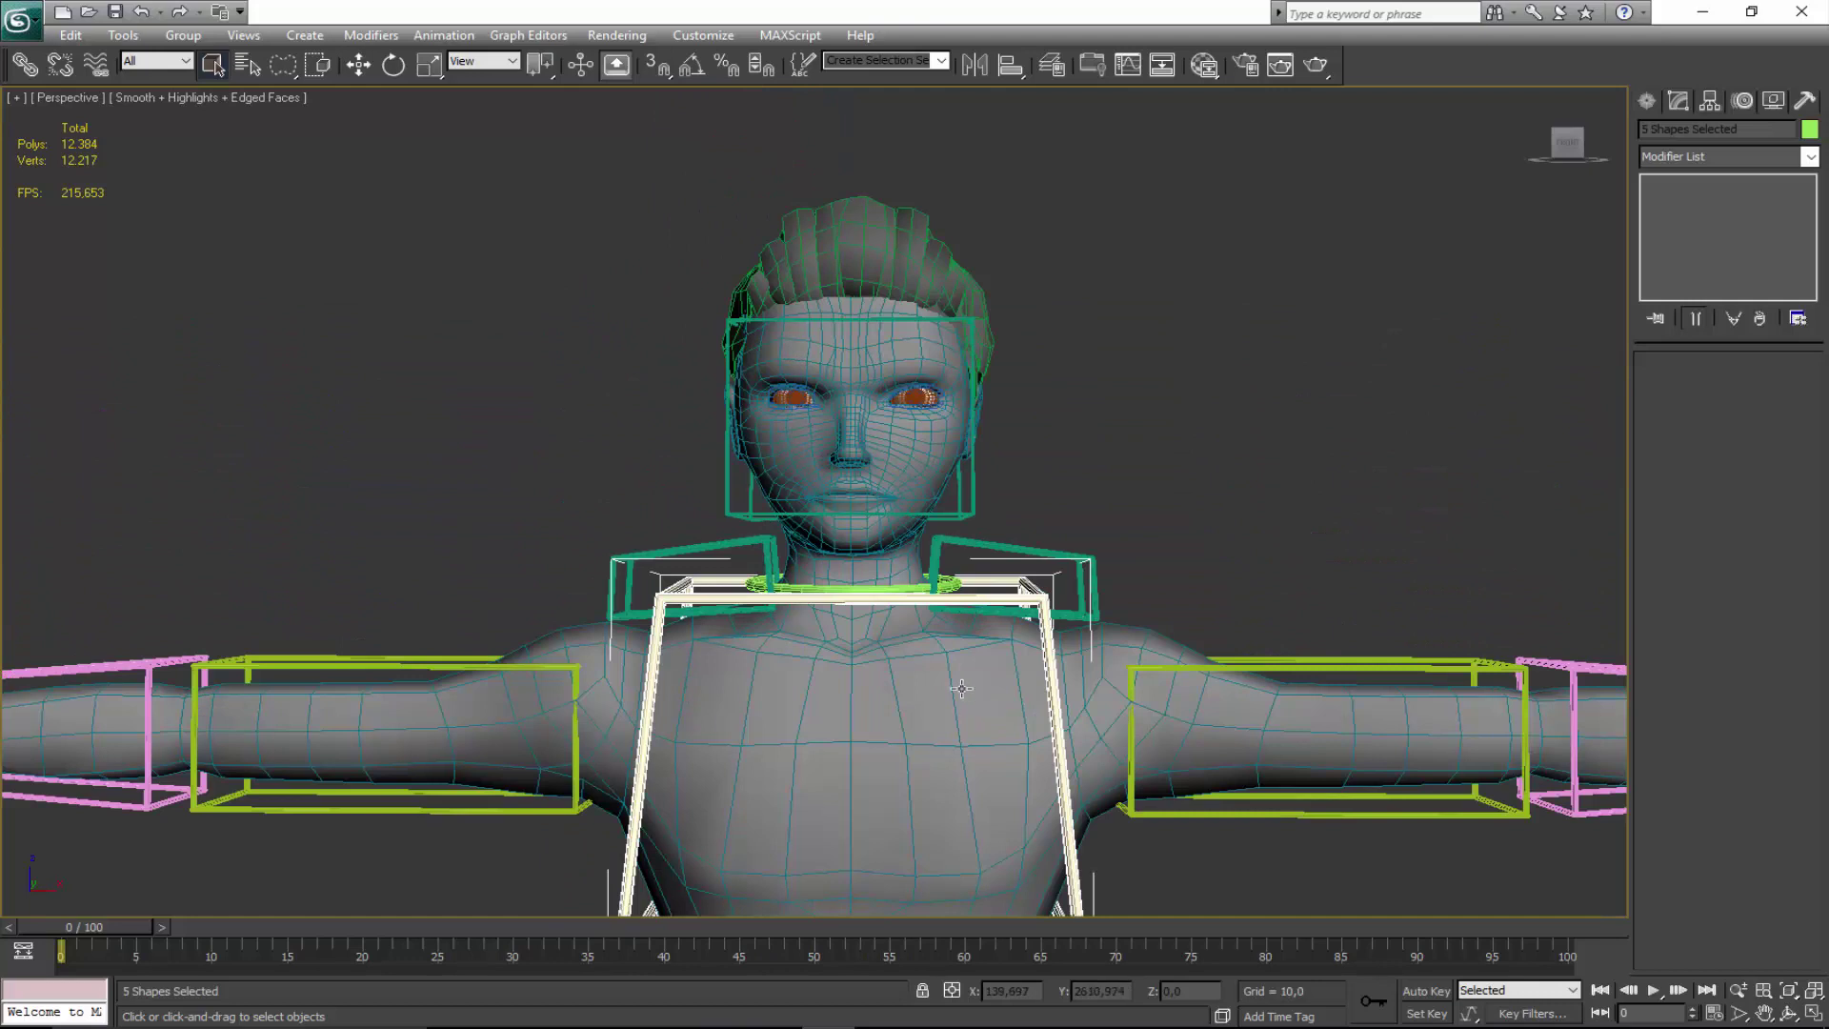
pyautogui.keyDown('ctrl'); pyautogui.click(950, 583); pyautogui.keyUp('ctrl')
pyautogui.keyDown('ctrl'); pyautogui.click(972, 494); pyautogui.keyUp('ctrl')
pyautogui.scroll(-5, 977, 628)
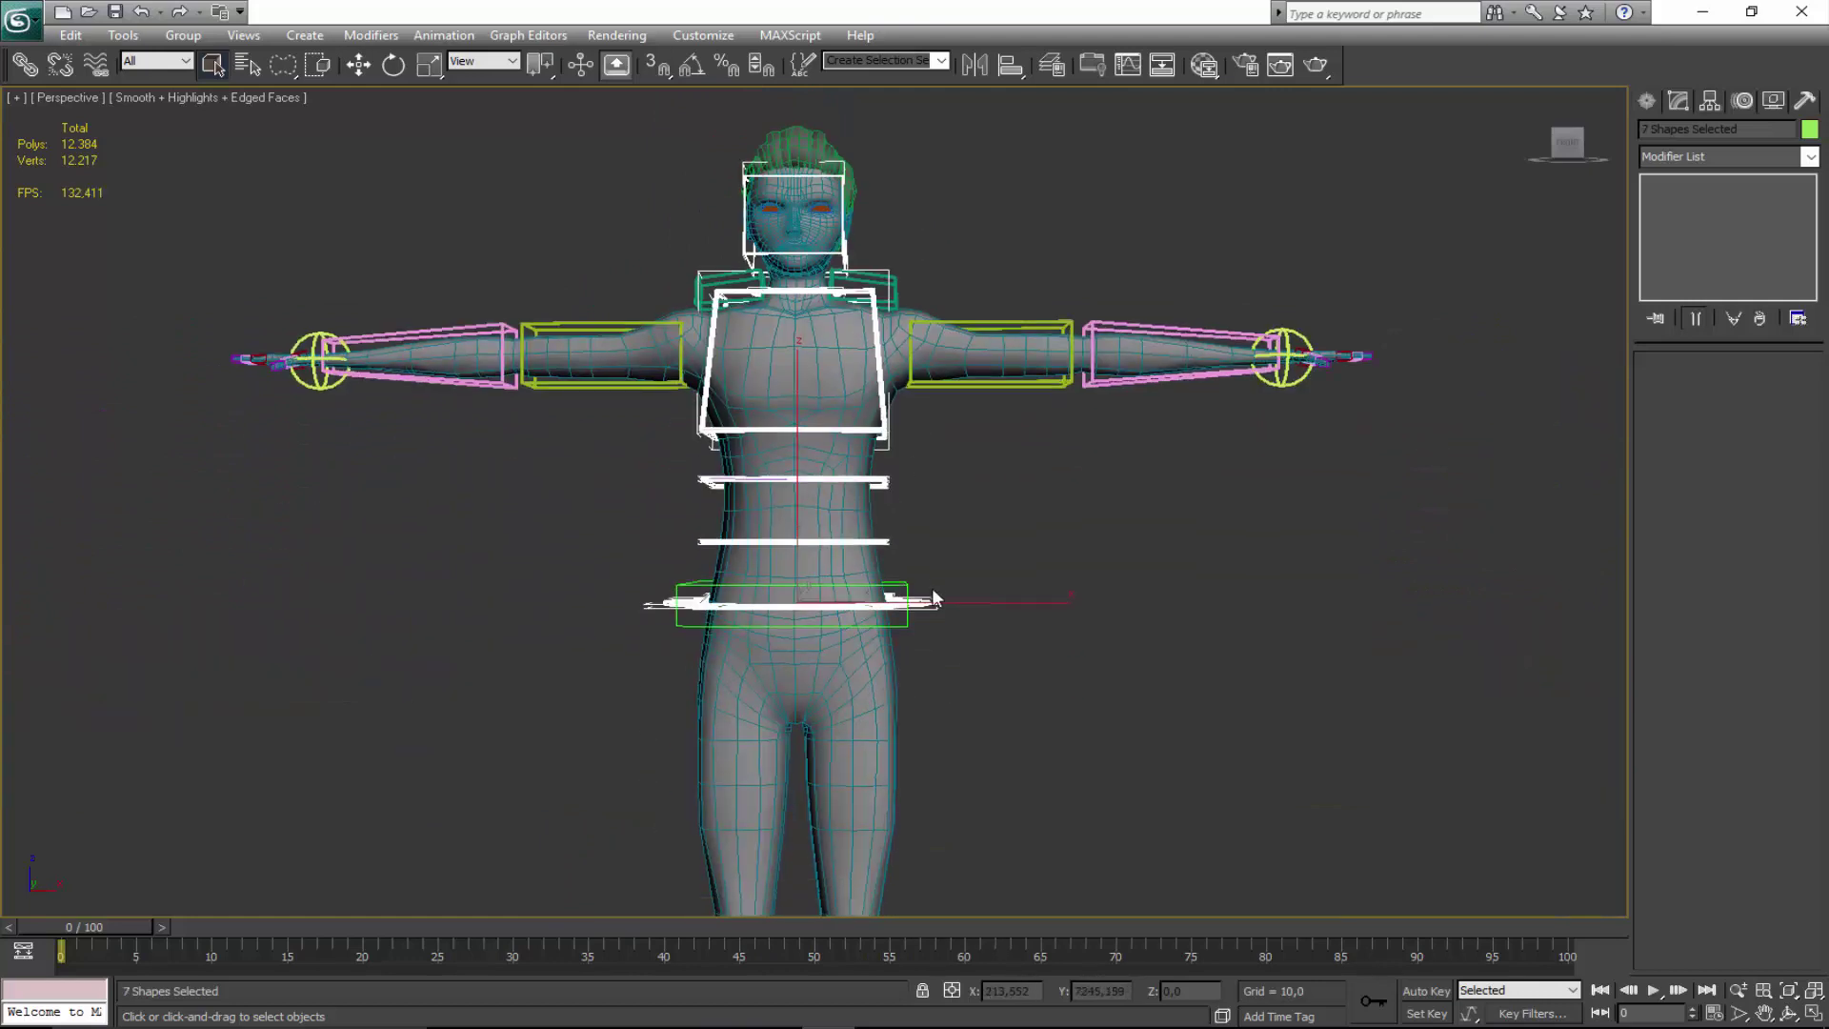
pyautogui.scroll(3, 934, 598)
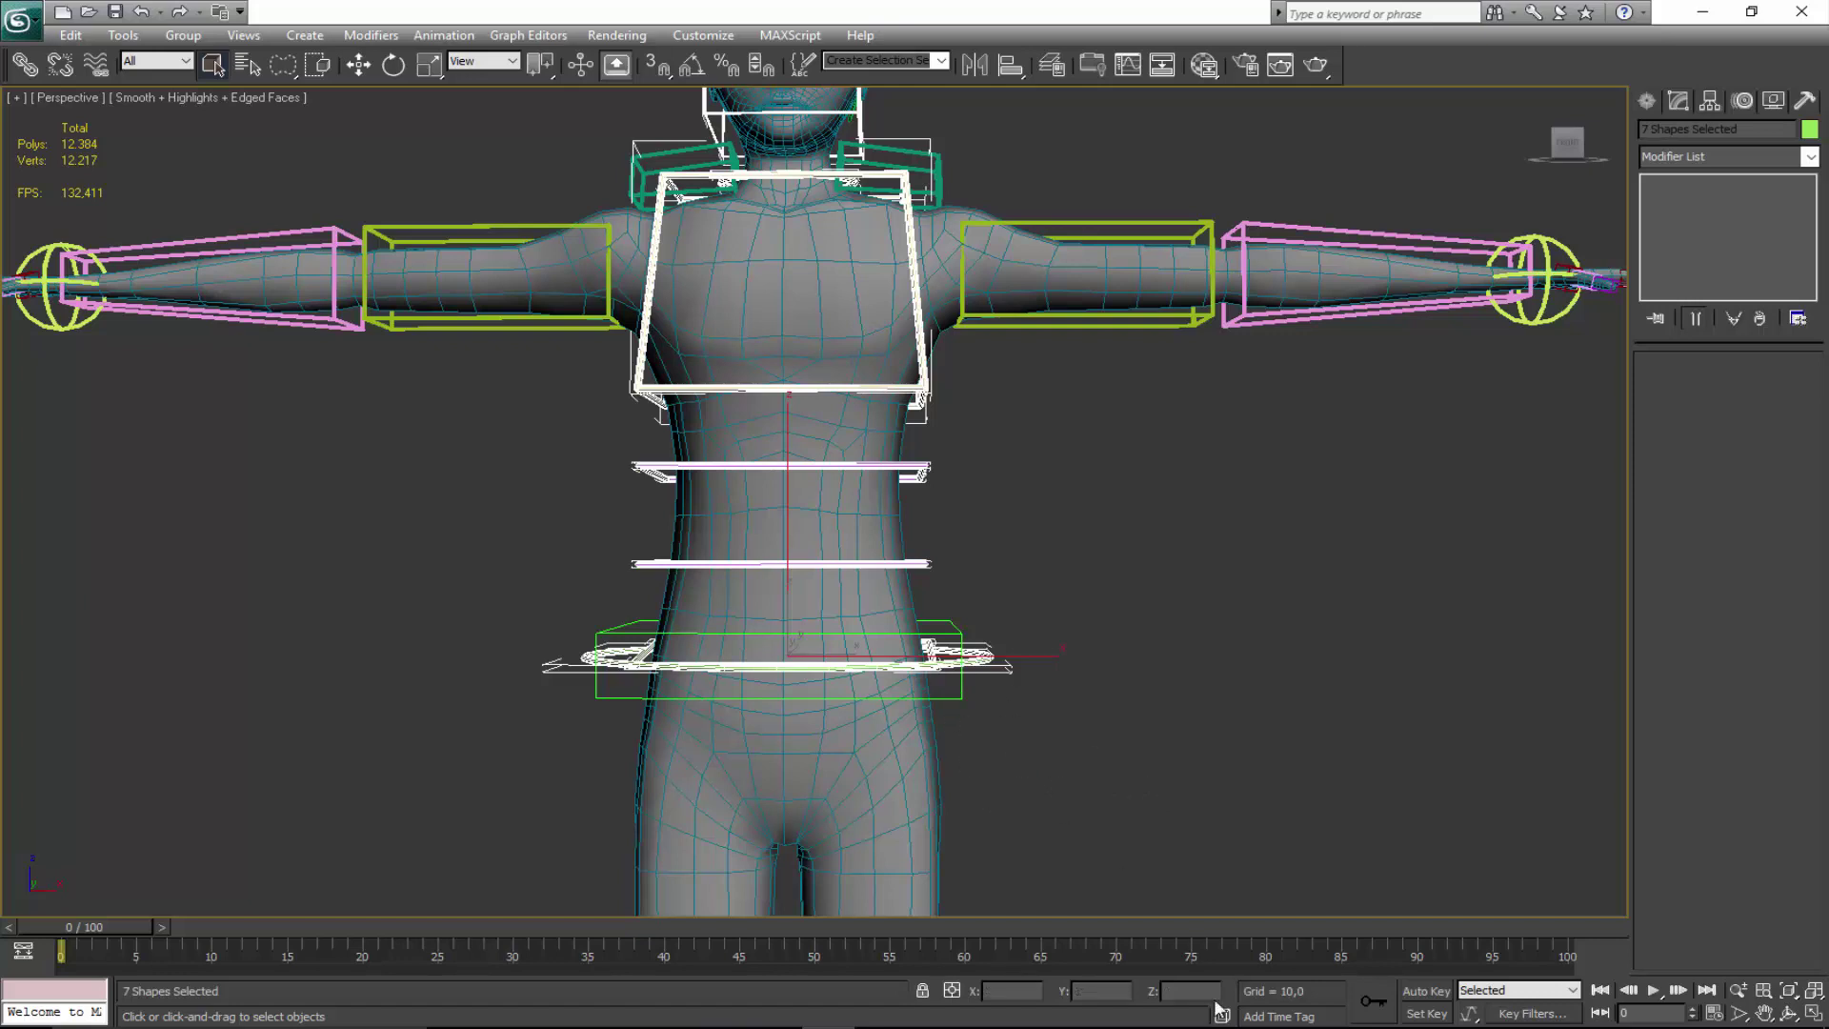
# - Key the selected torso and head controls at frame 0 and move to frame 10 with Set Key mode off
pyautogui.click(1425, 1014)
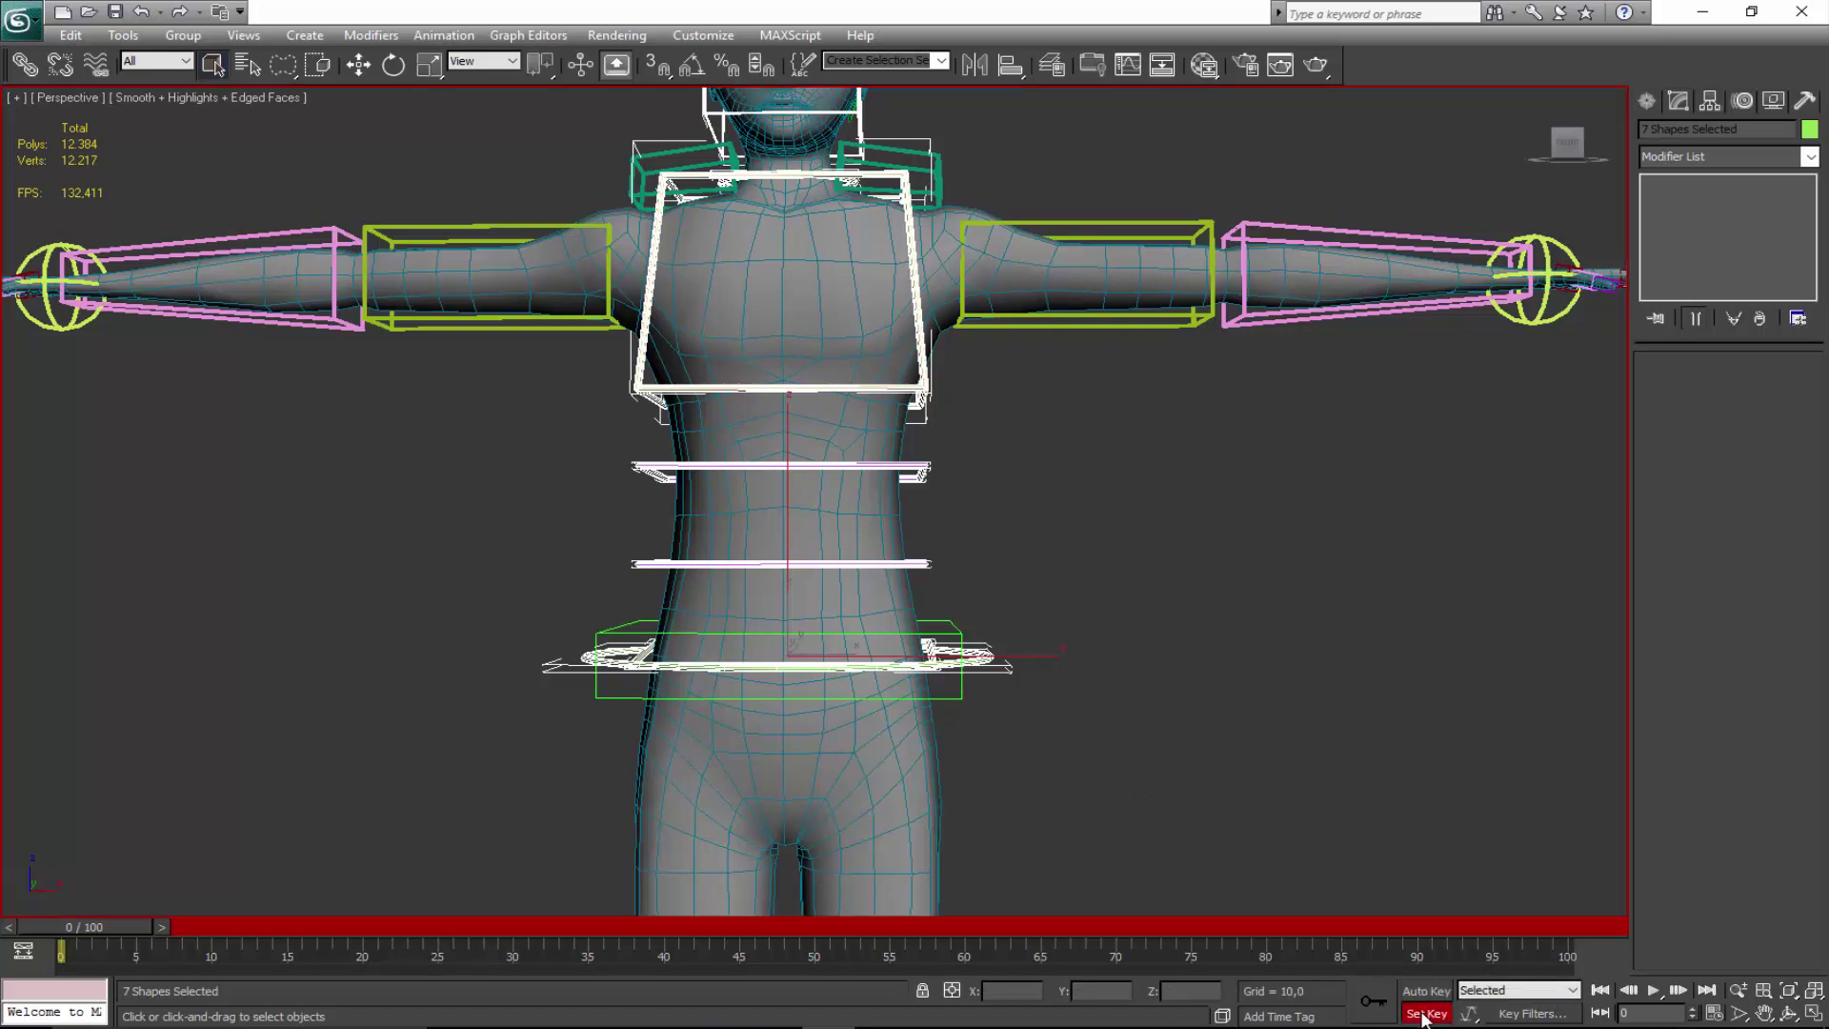
pyautogui.click(1424, 1014)
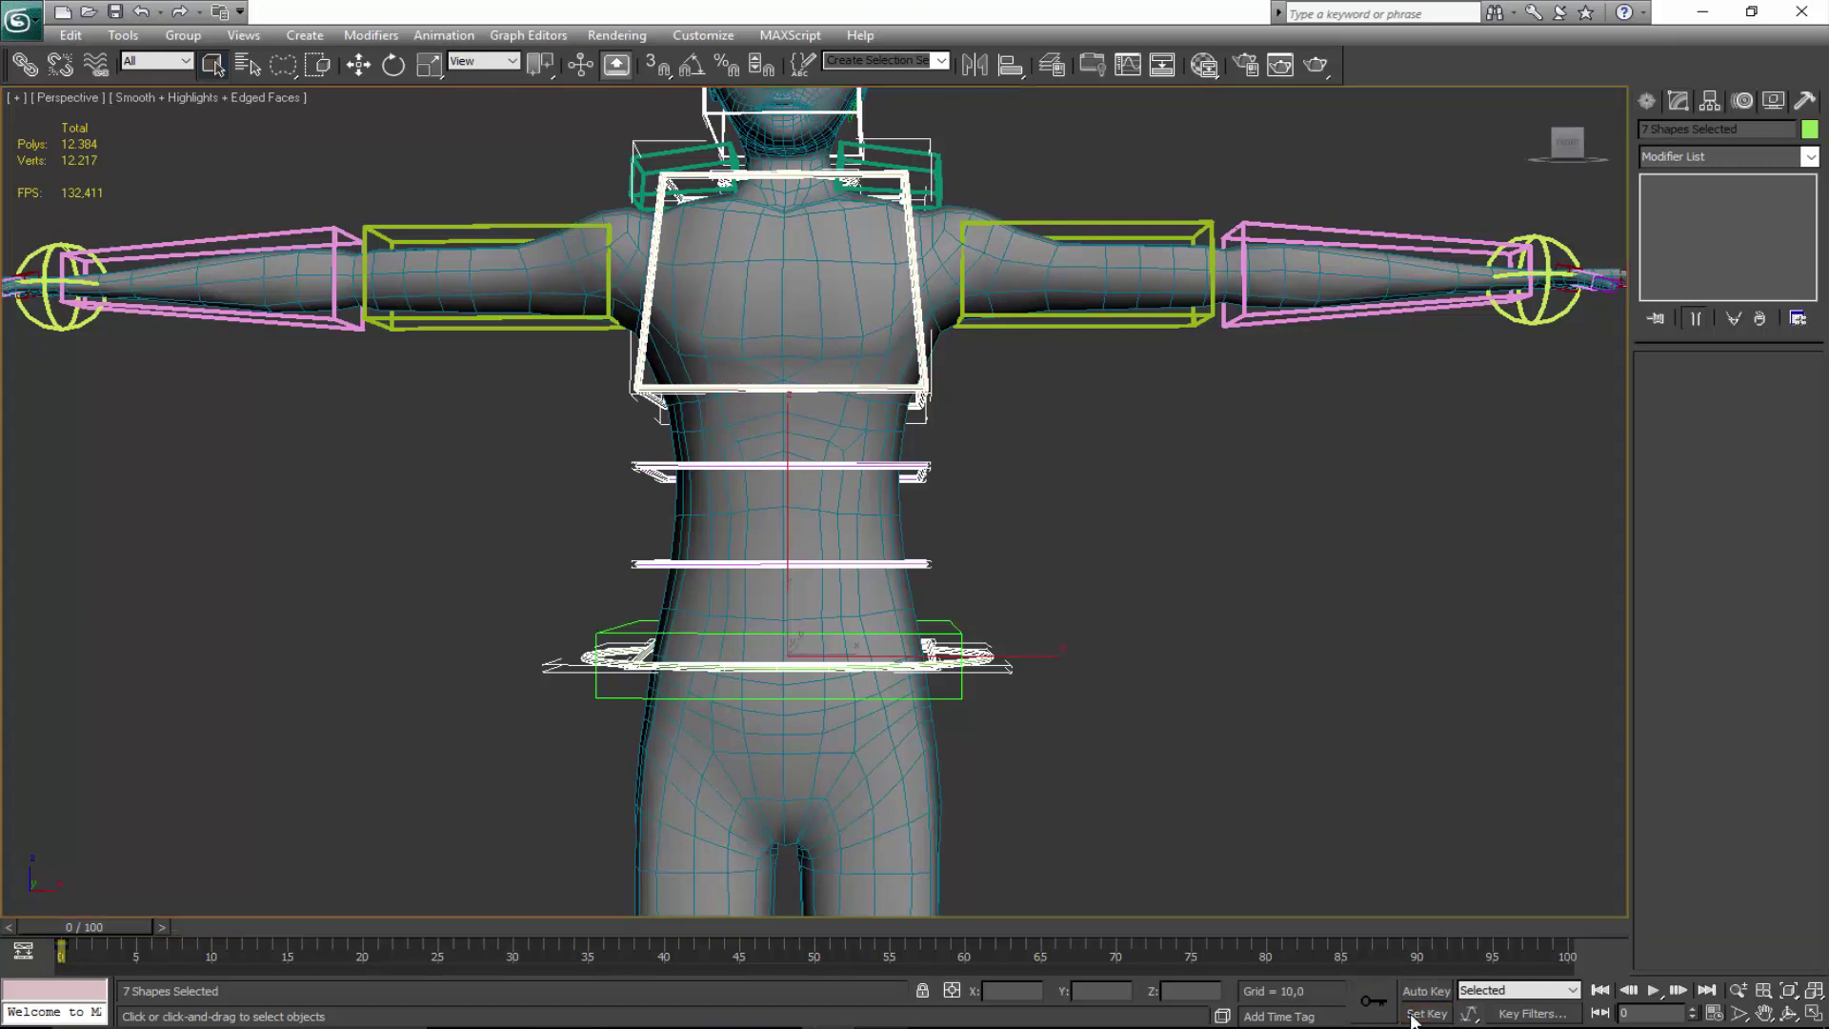
pyautogui.moveTo(83, 925); pyautogui.dragTo(227, 943)
pyautogui.moveTo(667, 609)
pyautogui.mouseDown(button='middle')
pyautogui.moveTo(754, 626)
pyautogui.moveTo(771, 656)
pyautogui.mouseUp(button='middle')
pyautogui.press('q')
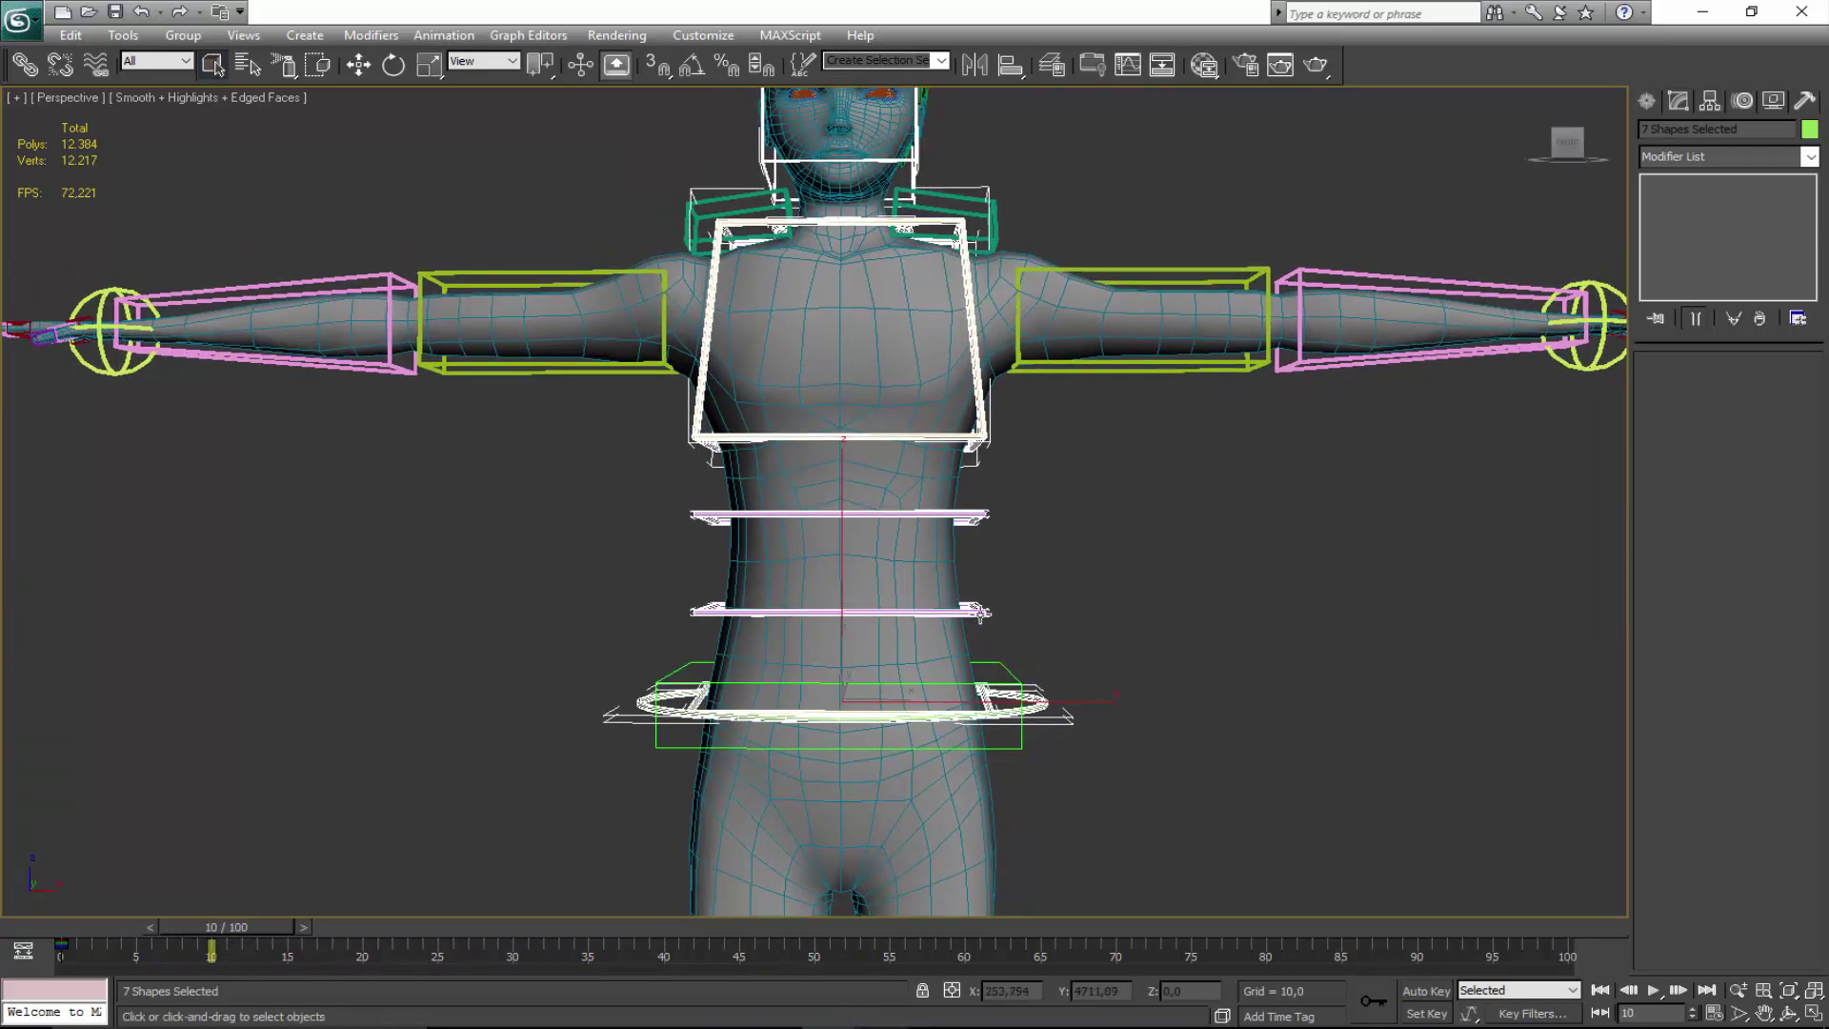
# - Select only the Quadril_Ctrl hip circle and activate the Rotate tool for it
pyautogui.click(980, 617)
pyautogui.moveTo(985, 656); pyautogui.dragTo(971, 639, button='middle')
pyautogui.scroll(2, 970, 640)
pyautogui.click(1135, 813)
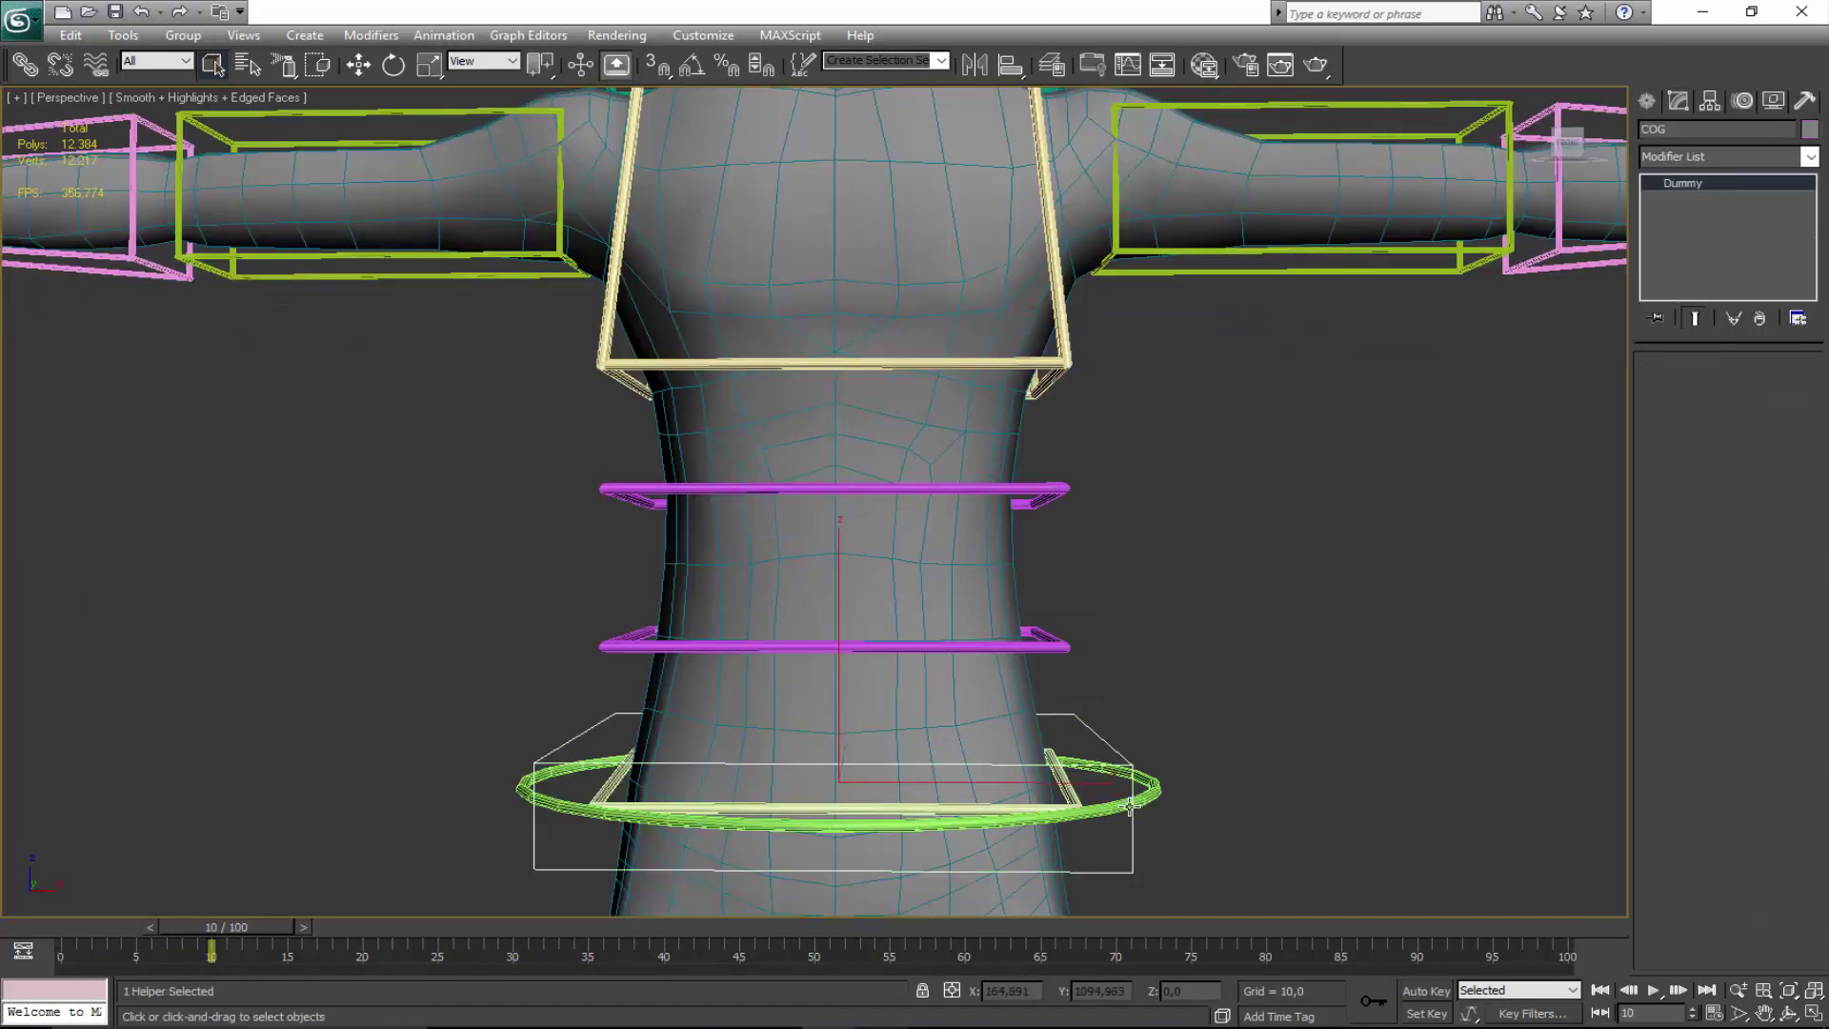
pyautogui.scroll(-4, 1103, 805)
pyautogui.click(951, 624)
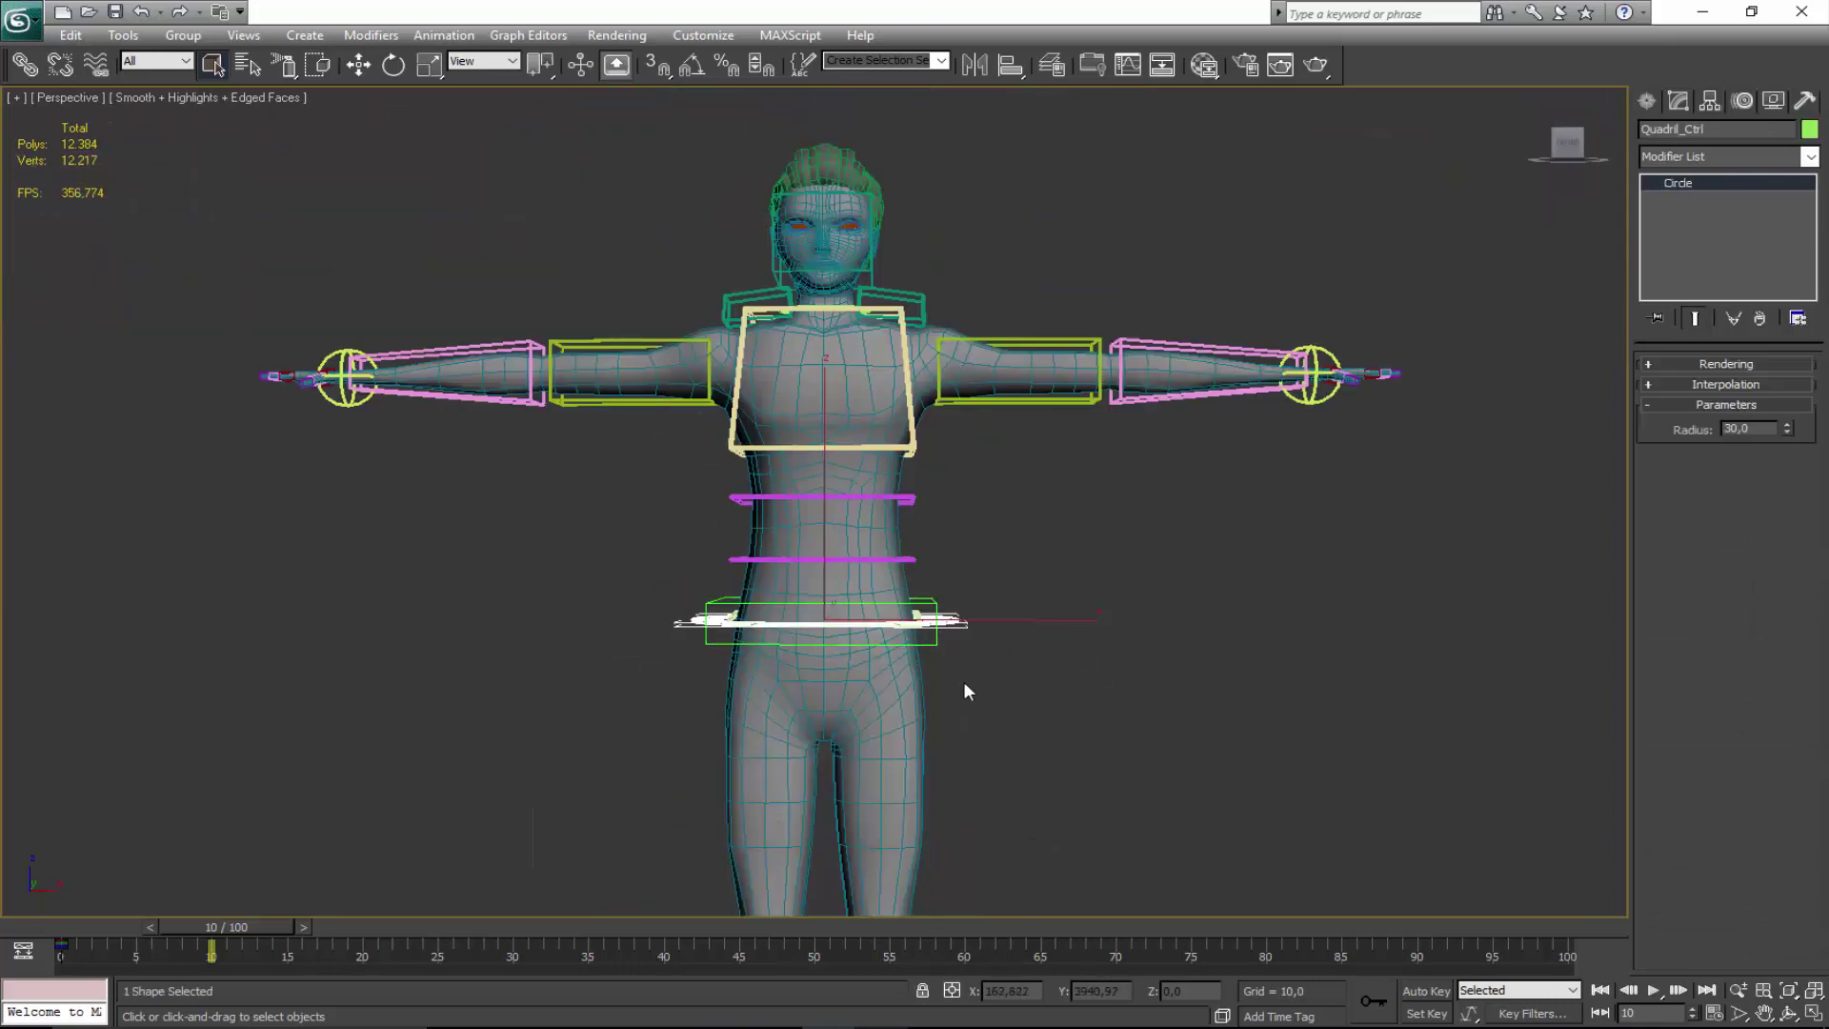
pyautogui.moveTo(963, 682); pyautogui.dragTo(890, 682, button='middle')
pyautogui.scroll(3, 893, 620)
pyautogui.press('e')
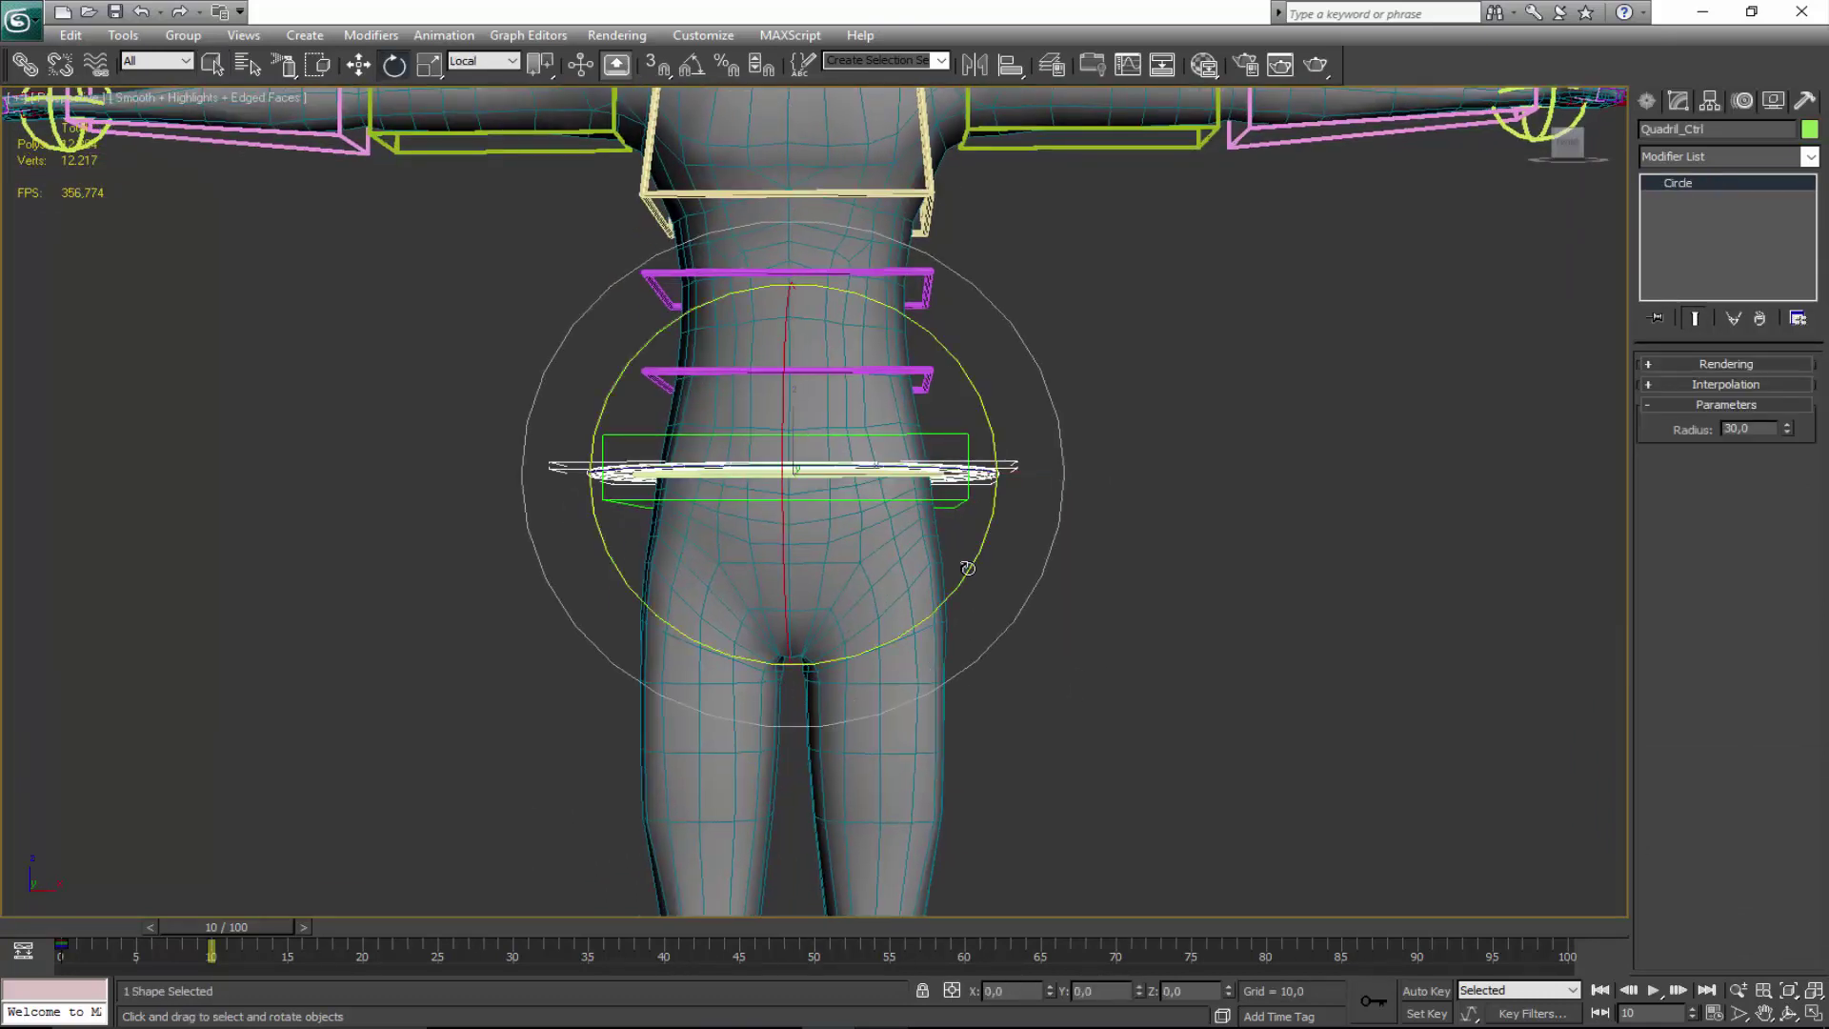
# - Try to rotate the Quadril_Ctrl hip circle about 25.57° around its local Y axis at frame 10
pyautogui.moveTo(972, 564); pyautogui.dragTo(932, 610)
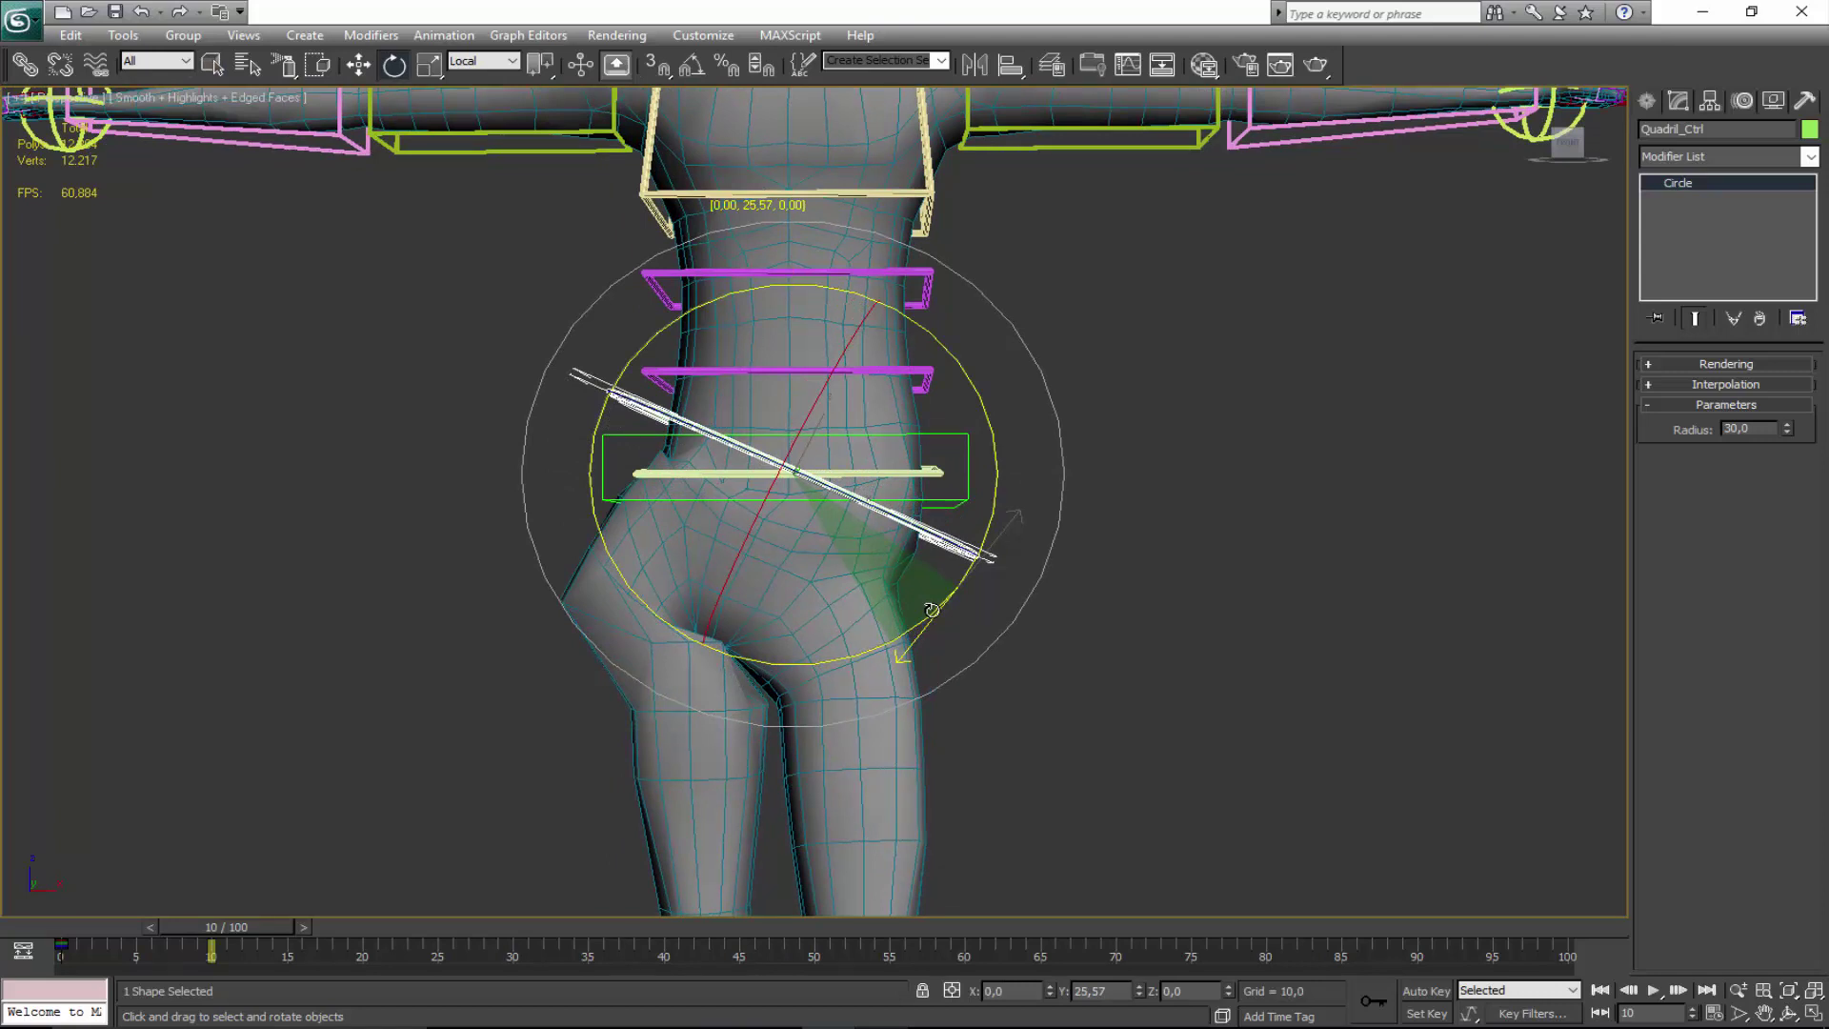
pyautogui.moveTo(932, 609); pyautogui.dragTo(932, 610)
pyautogui.scroll(-5, 1093, 703)
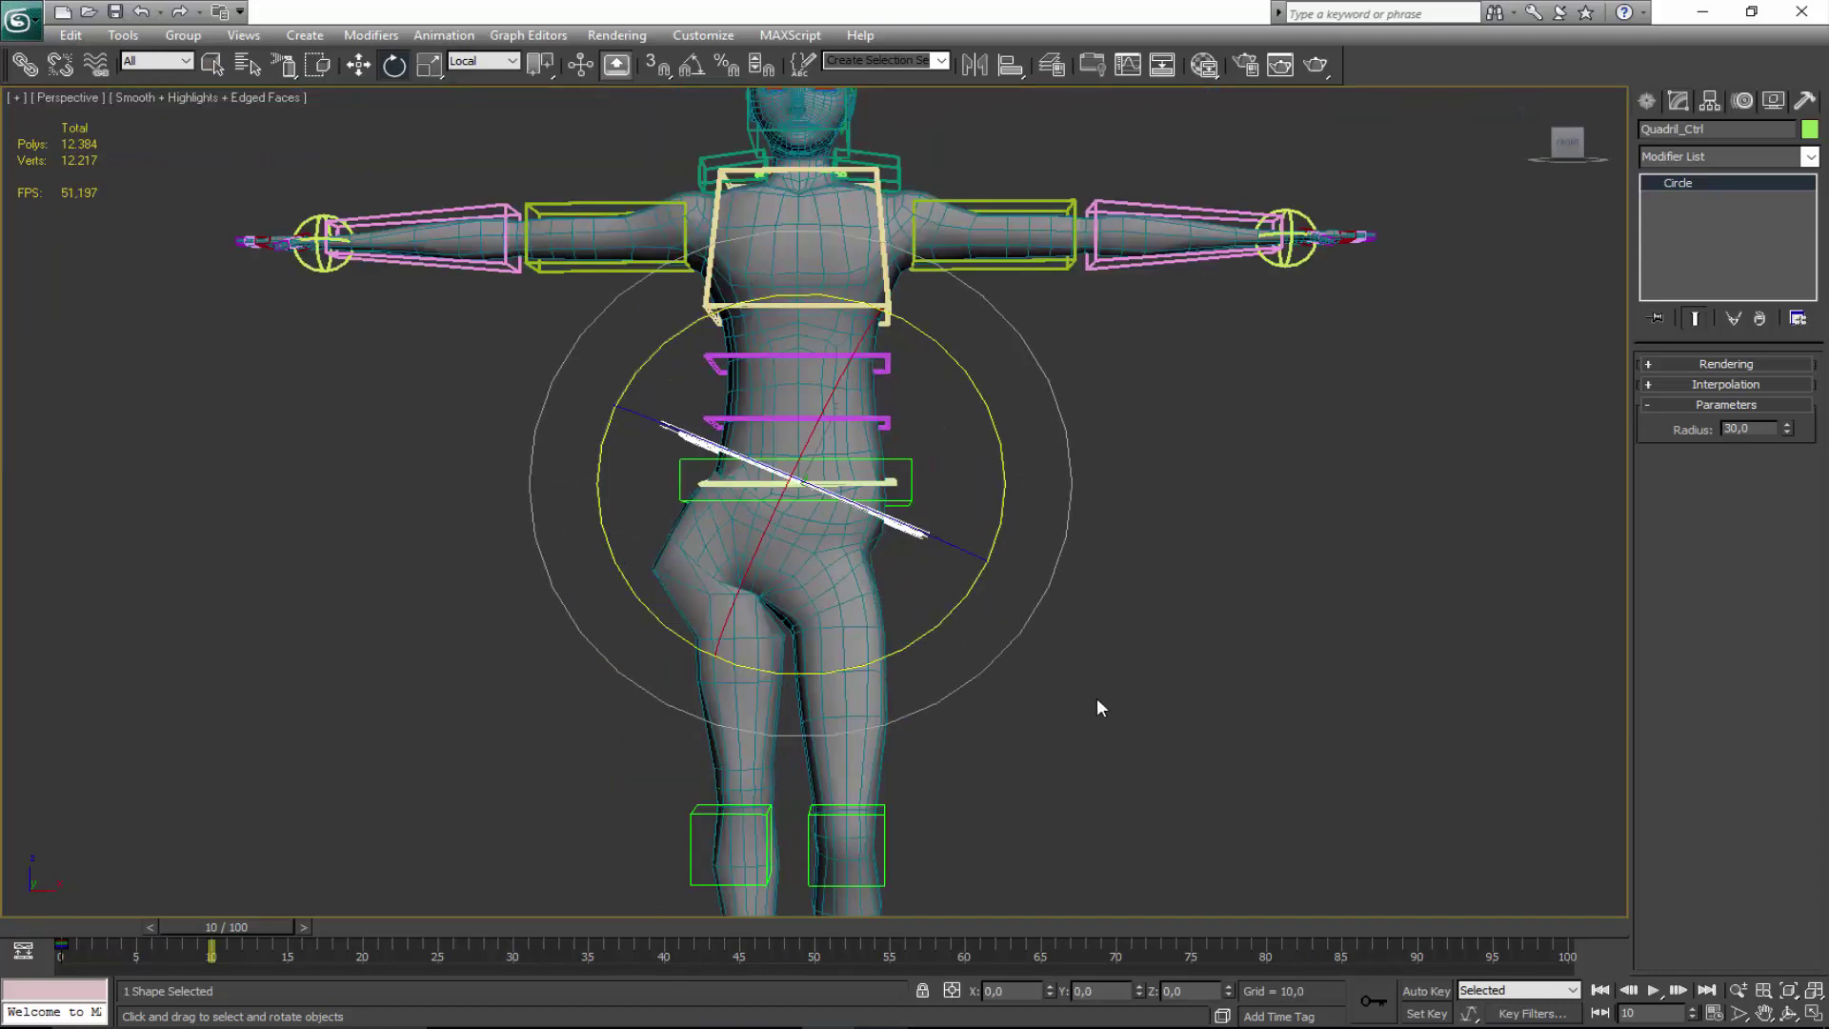
pyautogui.moveTo(1117, 549); pyautogui.dragTo(1084, 641, button='middle')
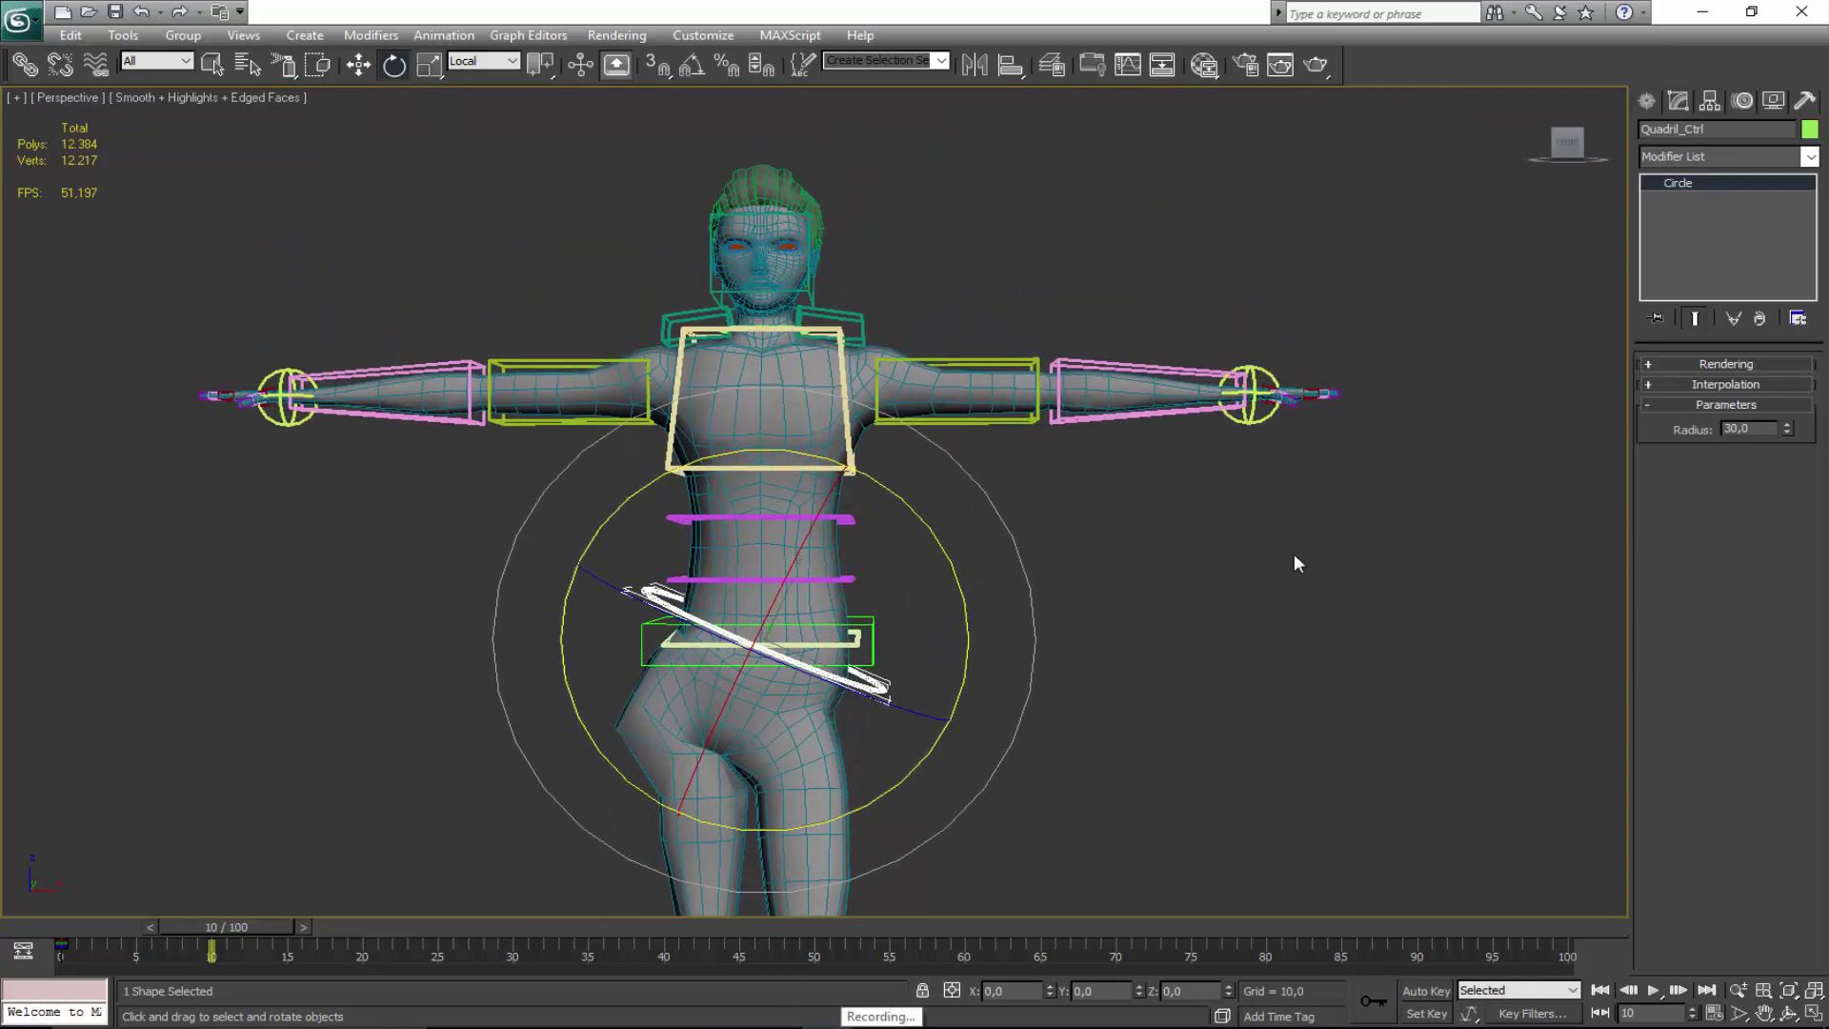
pyautogui.moveTo(1171, 636); pyautogui.dragTo(1189, 516, button='middle')
pyautogui.moveTo(904, 878); pyautogui.dragTo(947, 740, button='middle')
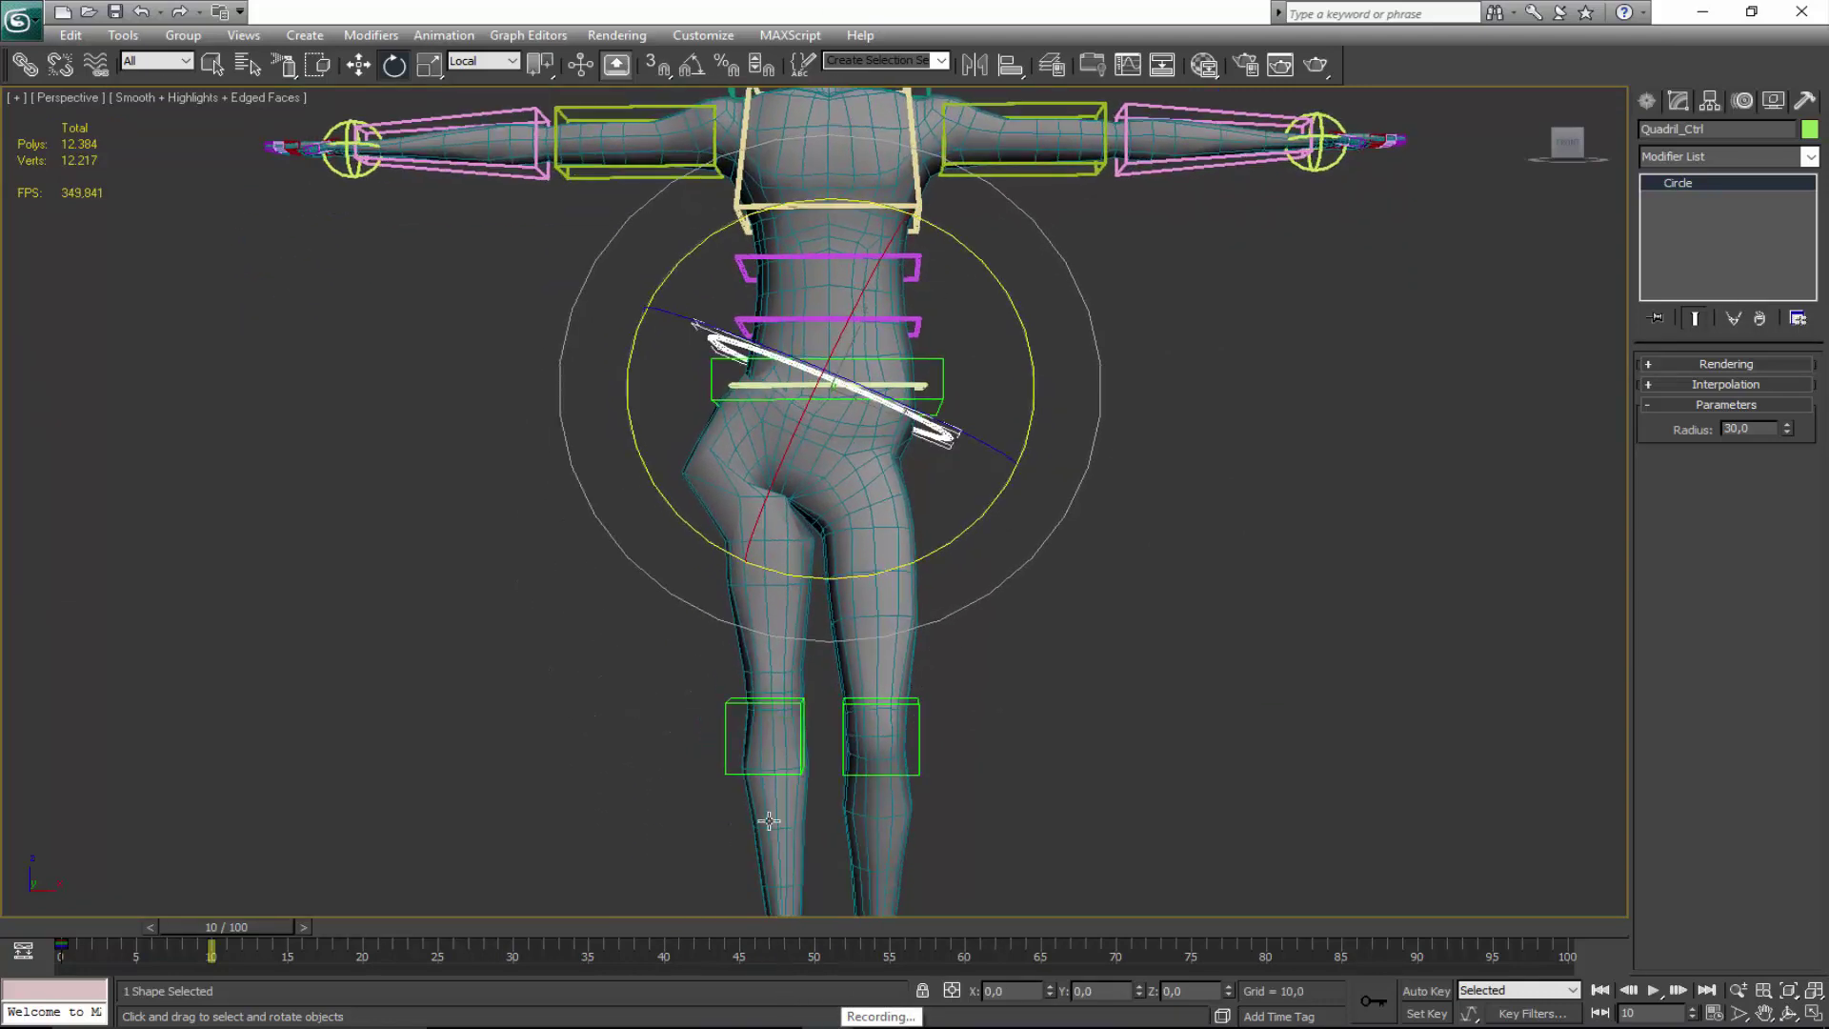
pyautogui.moveTo(700, 723); pyautogui.dragTo(629, 719, button='middle')
pyautogui.moveTo(727, 756); pyautogui.dragTo(744, 705, button='middle')
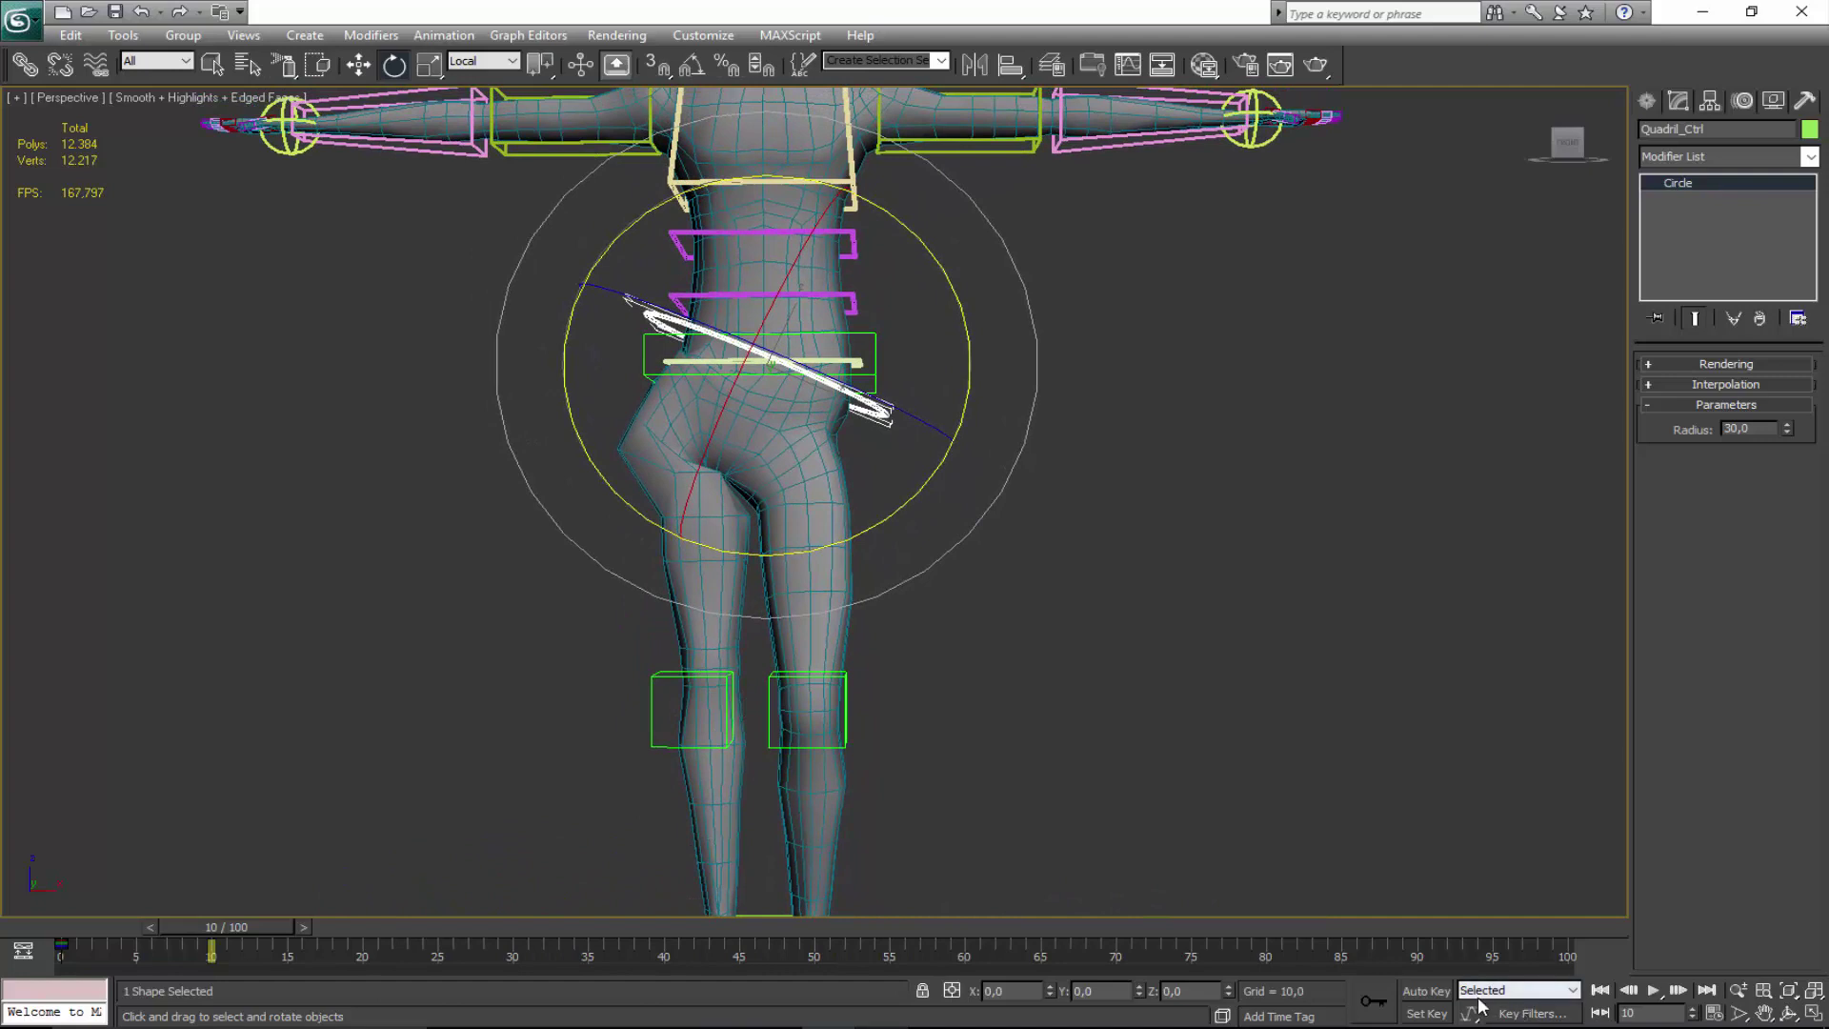
pyautogui.hotkey('ctrl', 'z')
# - Turn on Set Key mode, tilt the hip circle down towards the character's left side, and key it at frame 10
pyautogui.click(1420, 1015)
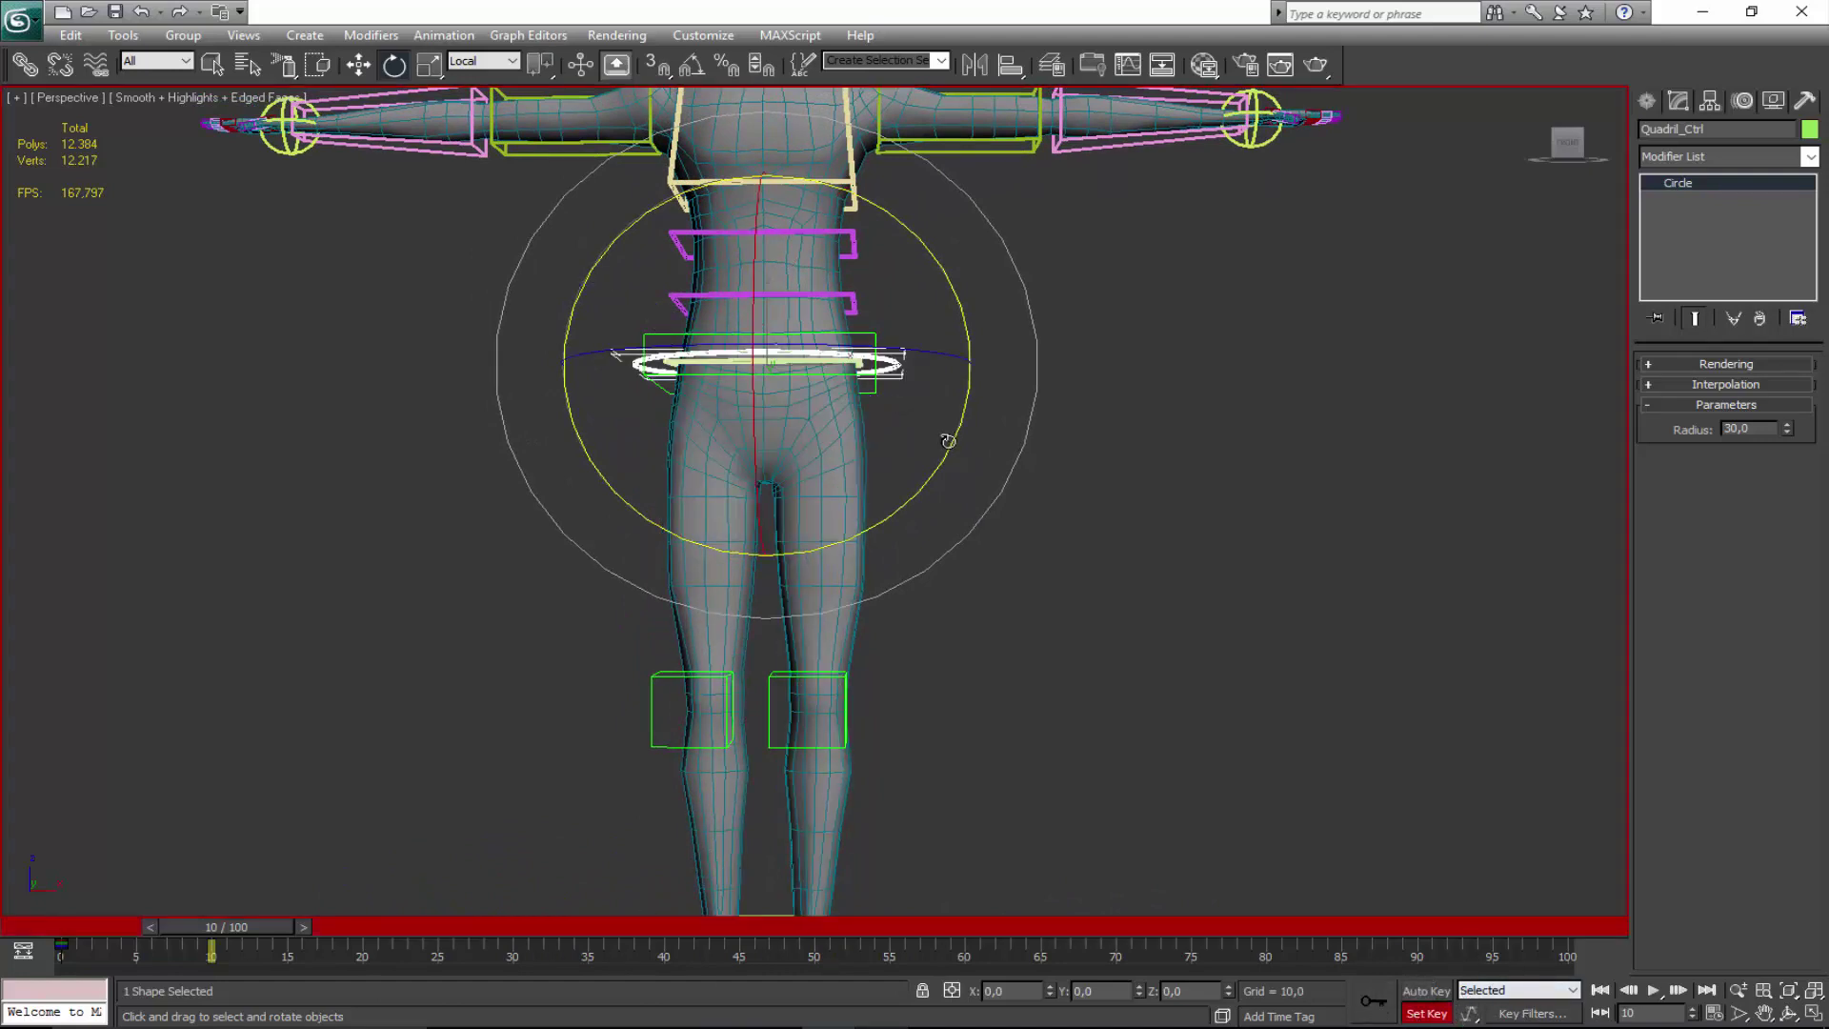
pyautogui.moveTo(948, 441); pyautogui.dragTo(909, 477)
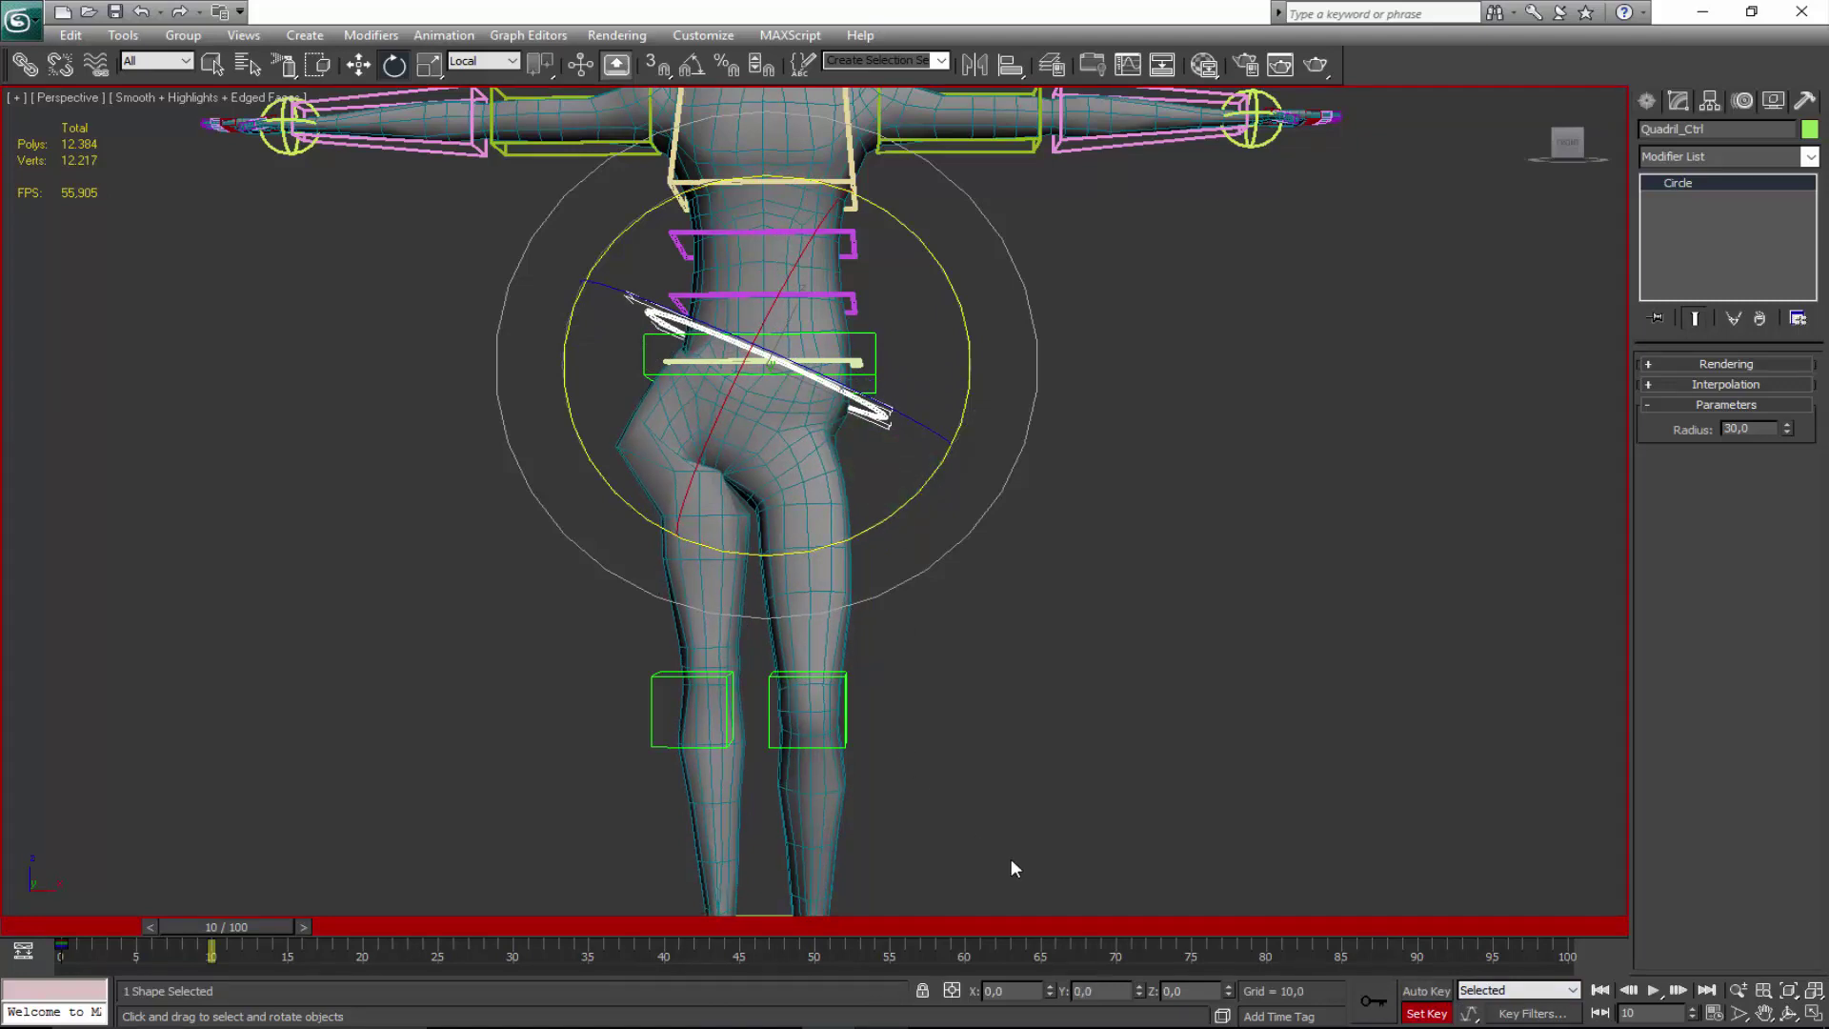
pyautogui.click(1372, 1003)
# - Move to frame 20, tilt the hip circle down towards the character's right side, and set a key there
pyautogui.moveTo(230, 926); pyautogui.dragTo(379, 945)
pyautogui.press('e')
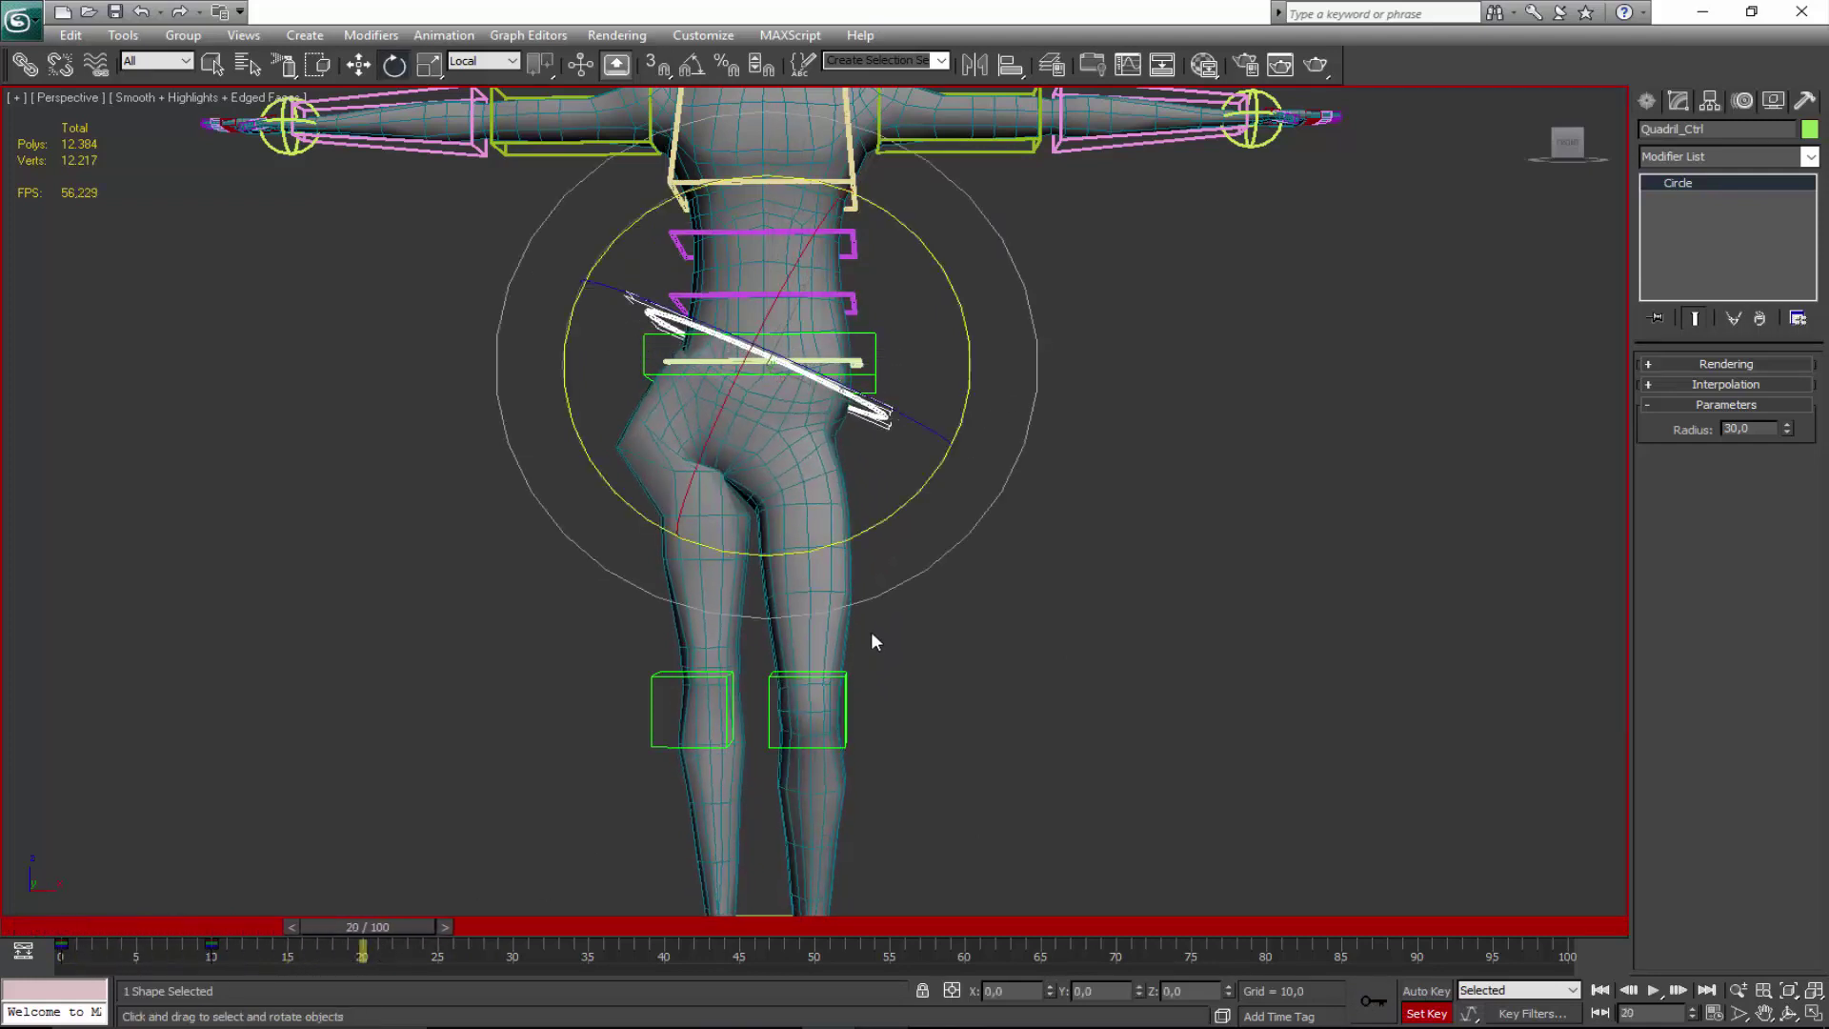
pyautogui.moveTo(871, 528); pyautogui.dragTo(955, 470)
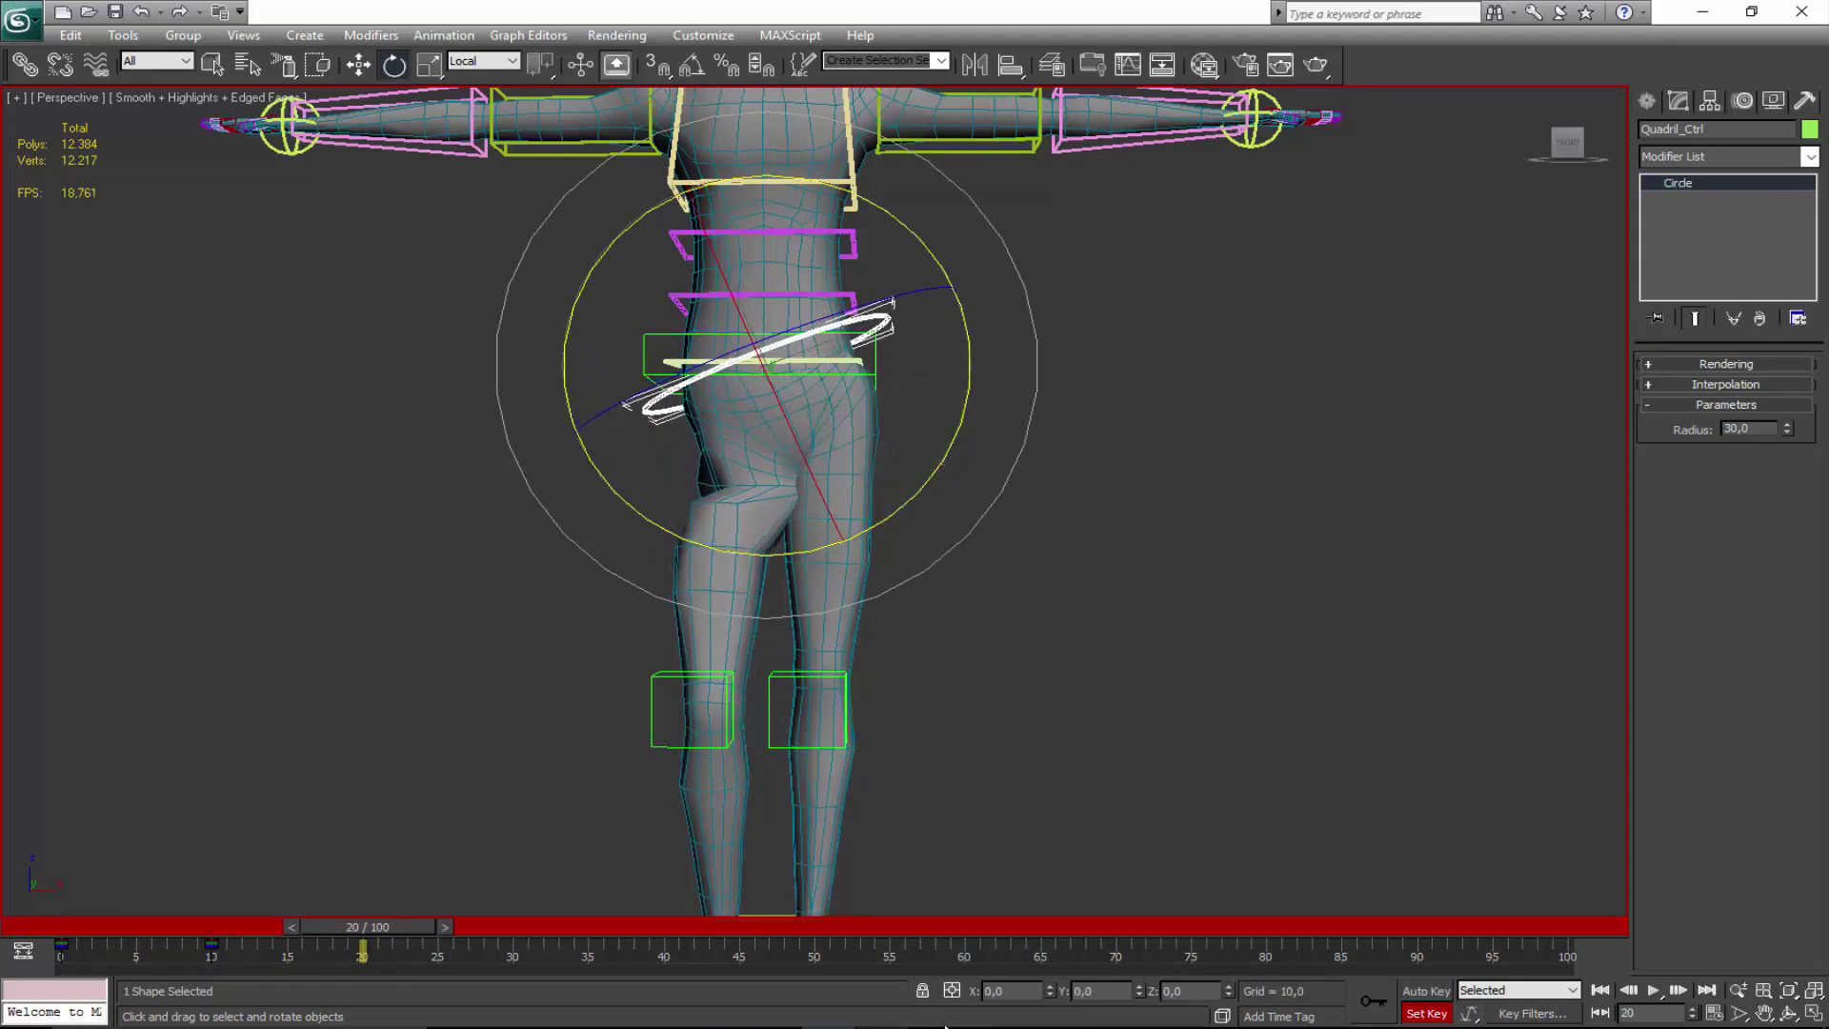
pyautogui.click(1372, 1018)
# - Copy the hip circle's level frame 0 key to frame 30
pyautogui.moveTo(1018, 704); pyautogui.dragTo(981, 838, button='middle')
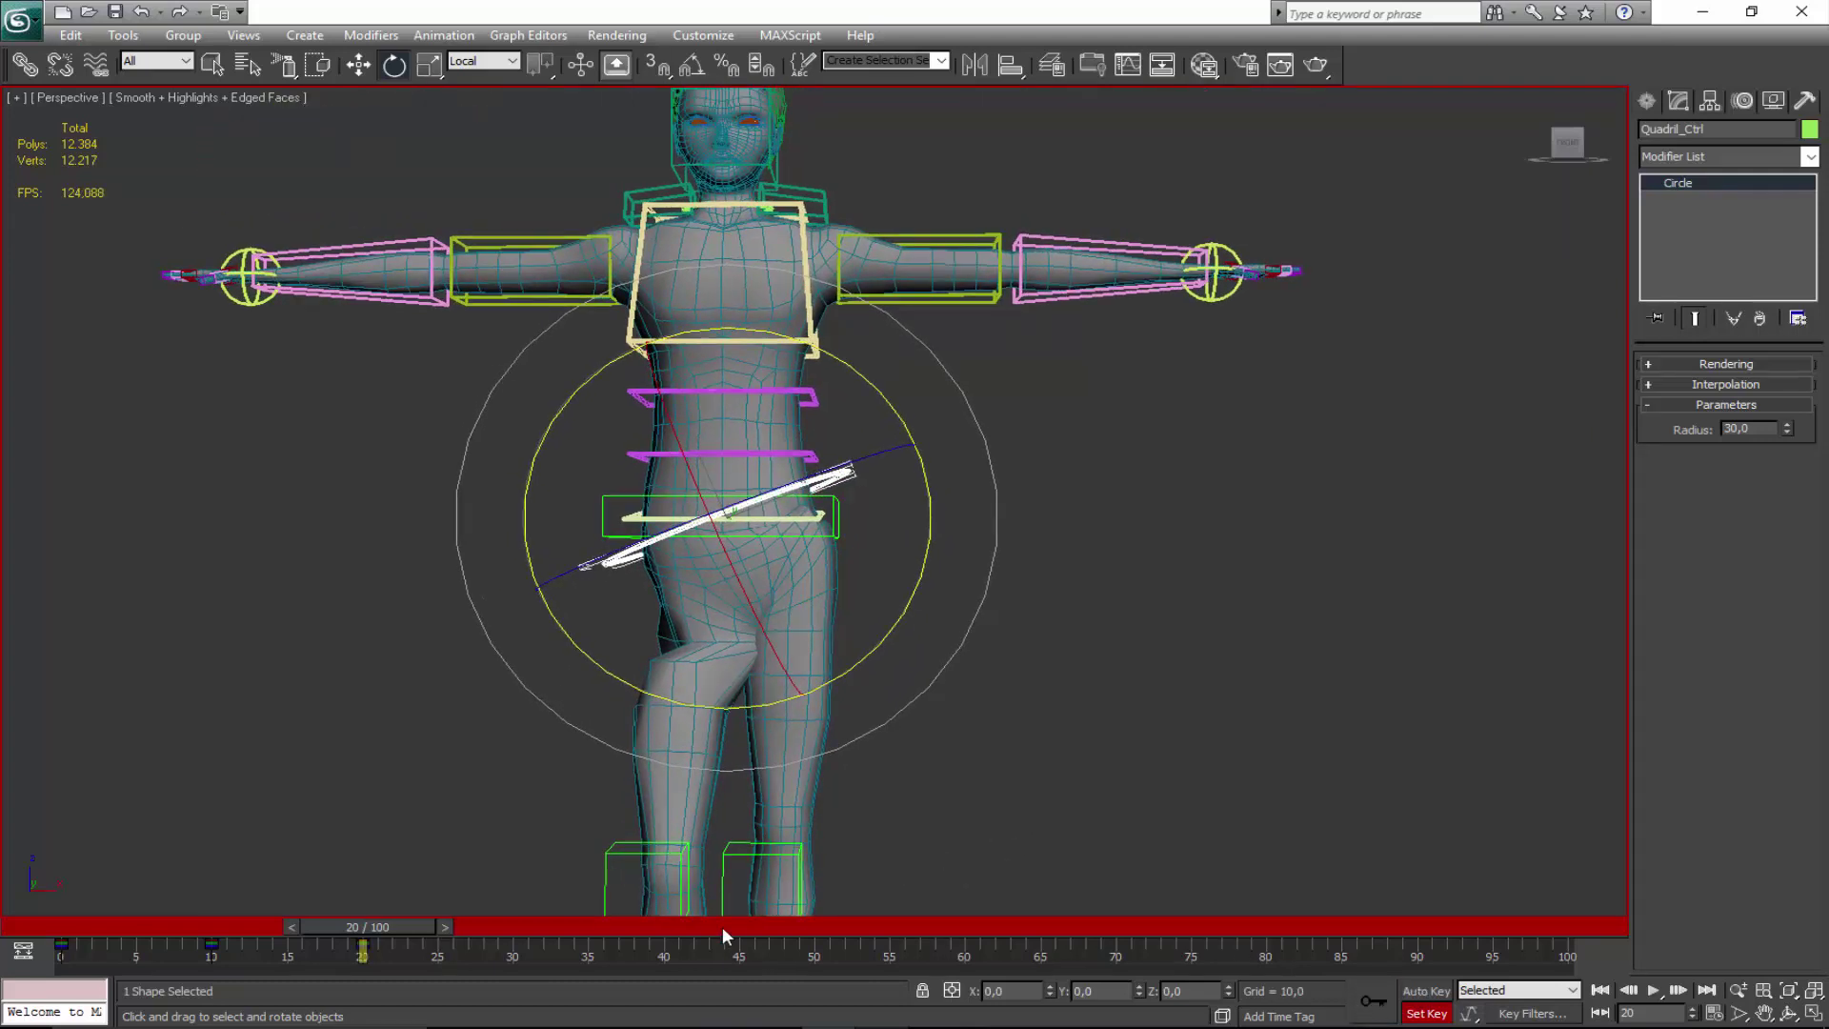
pyautogui.moveTo(381, 926); pyautogui.dragTo(535, 946)
pyautogui.press('e')
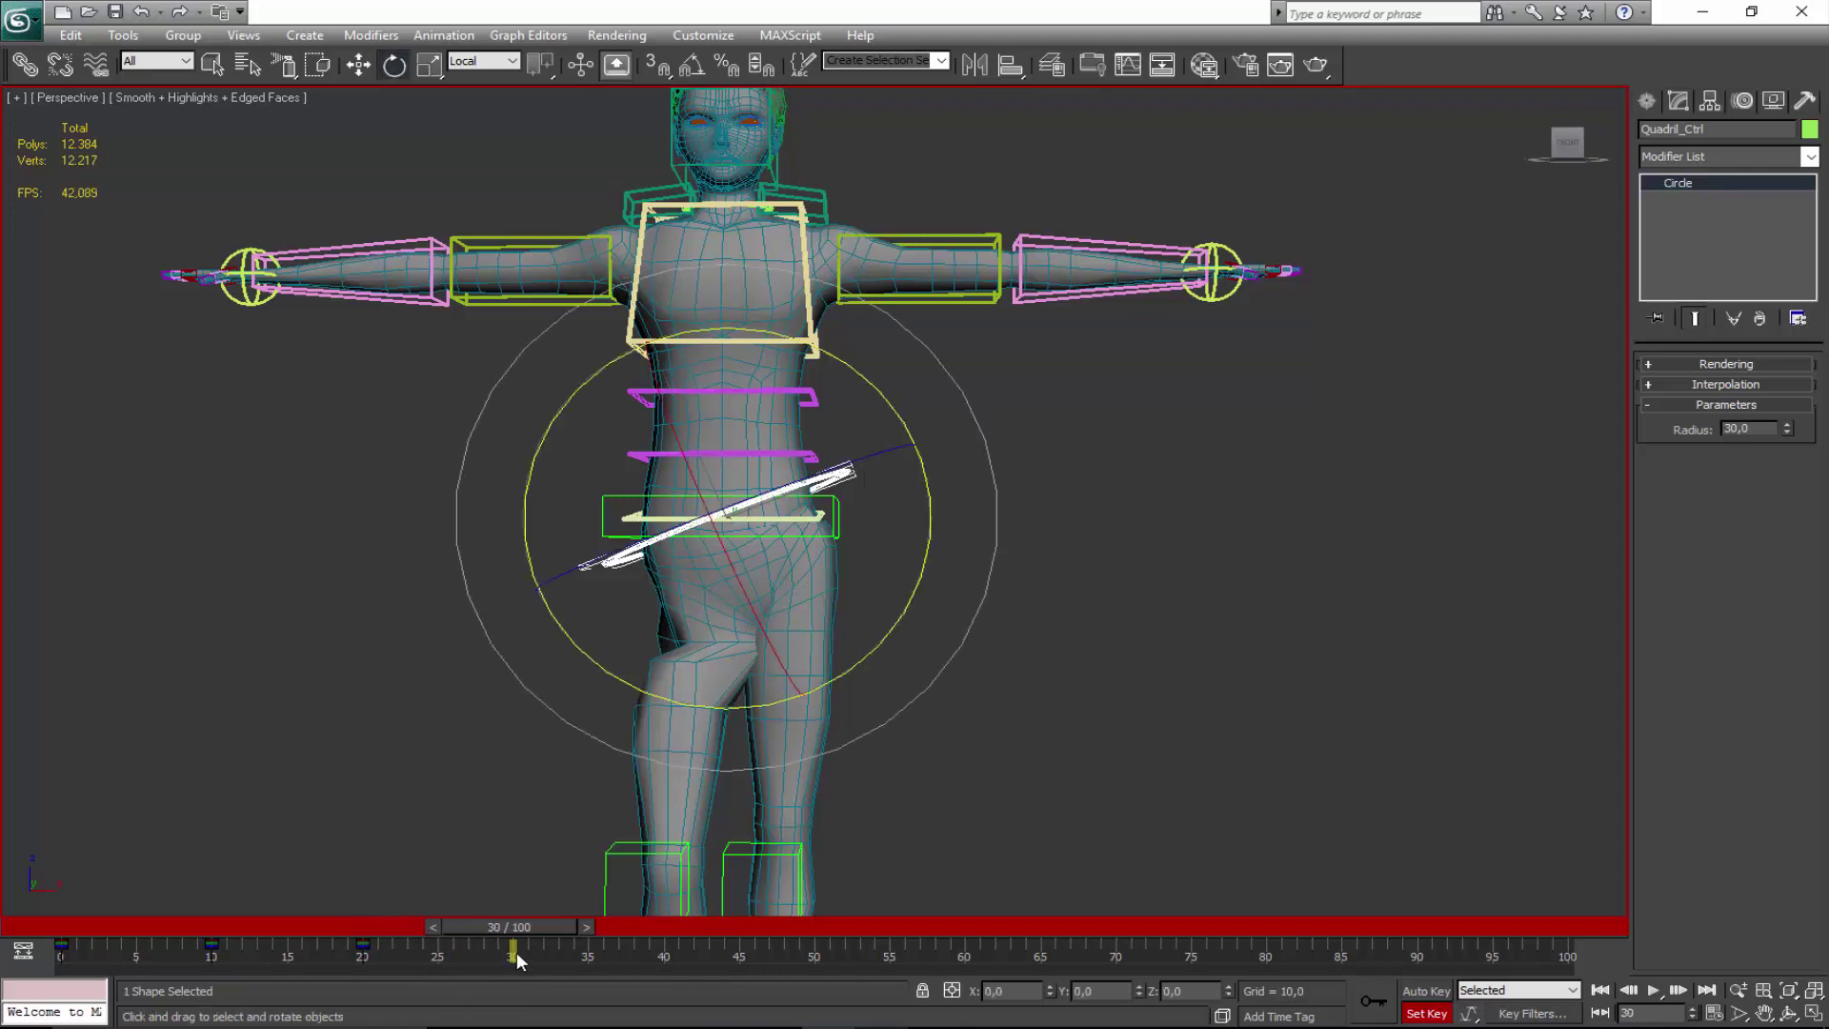
pyautogui.click(59, 956)
pyautogui.keyDown('shift'); pyautogui.moveTo(59, 955); pyautogui.dragTo(666, 941); pyautogui.keyUp('shift')
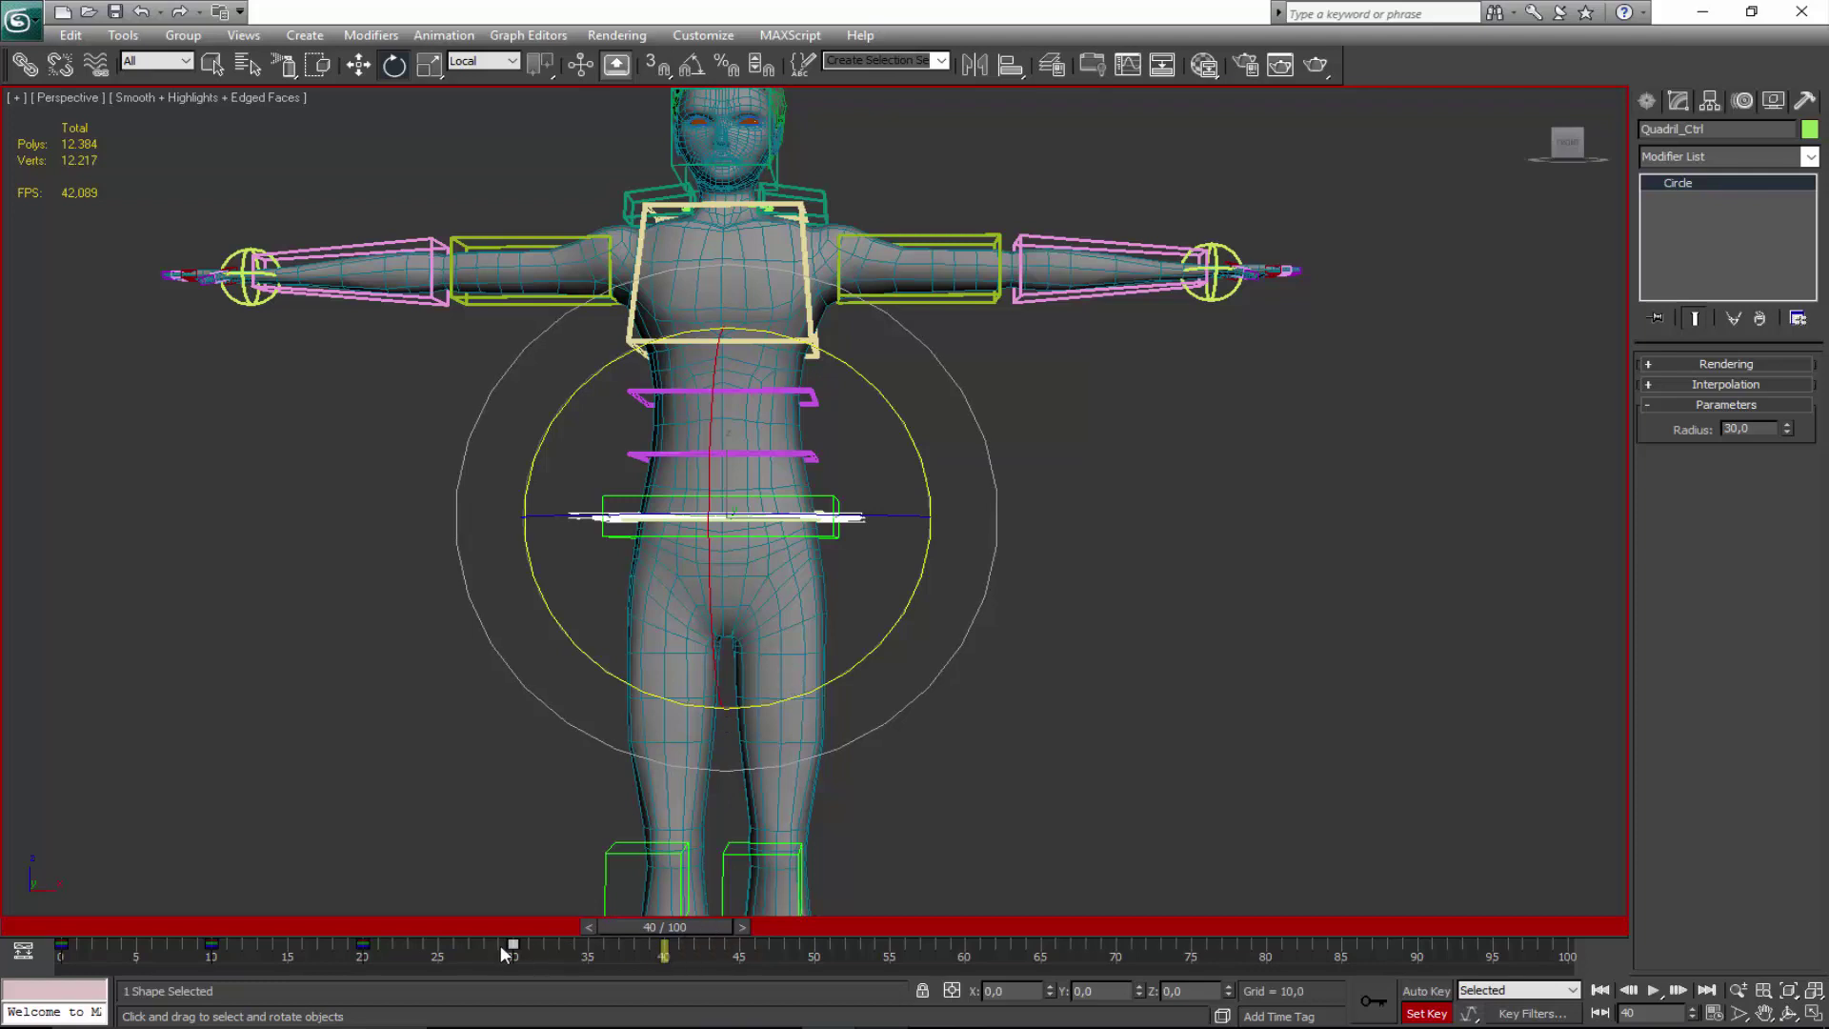
pyautogui.click(524, 928)
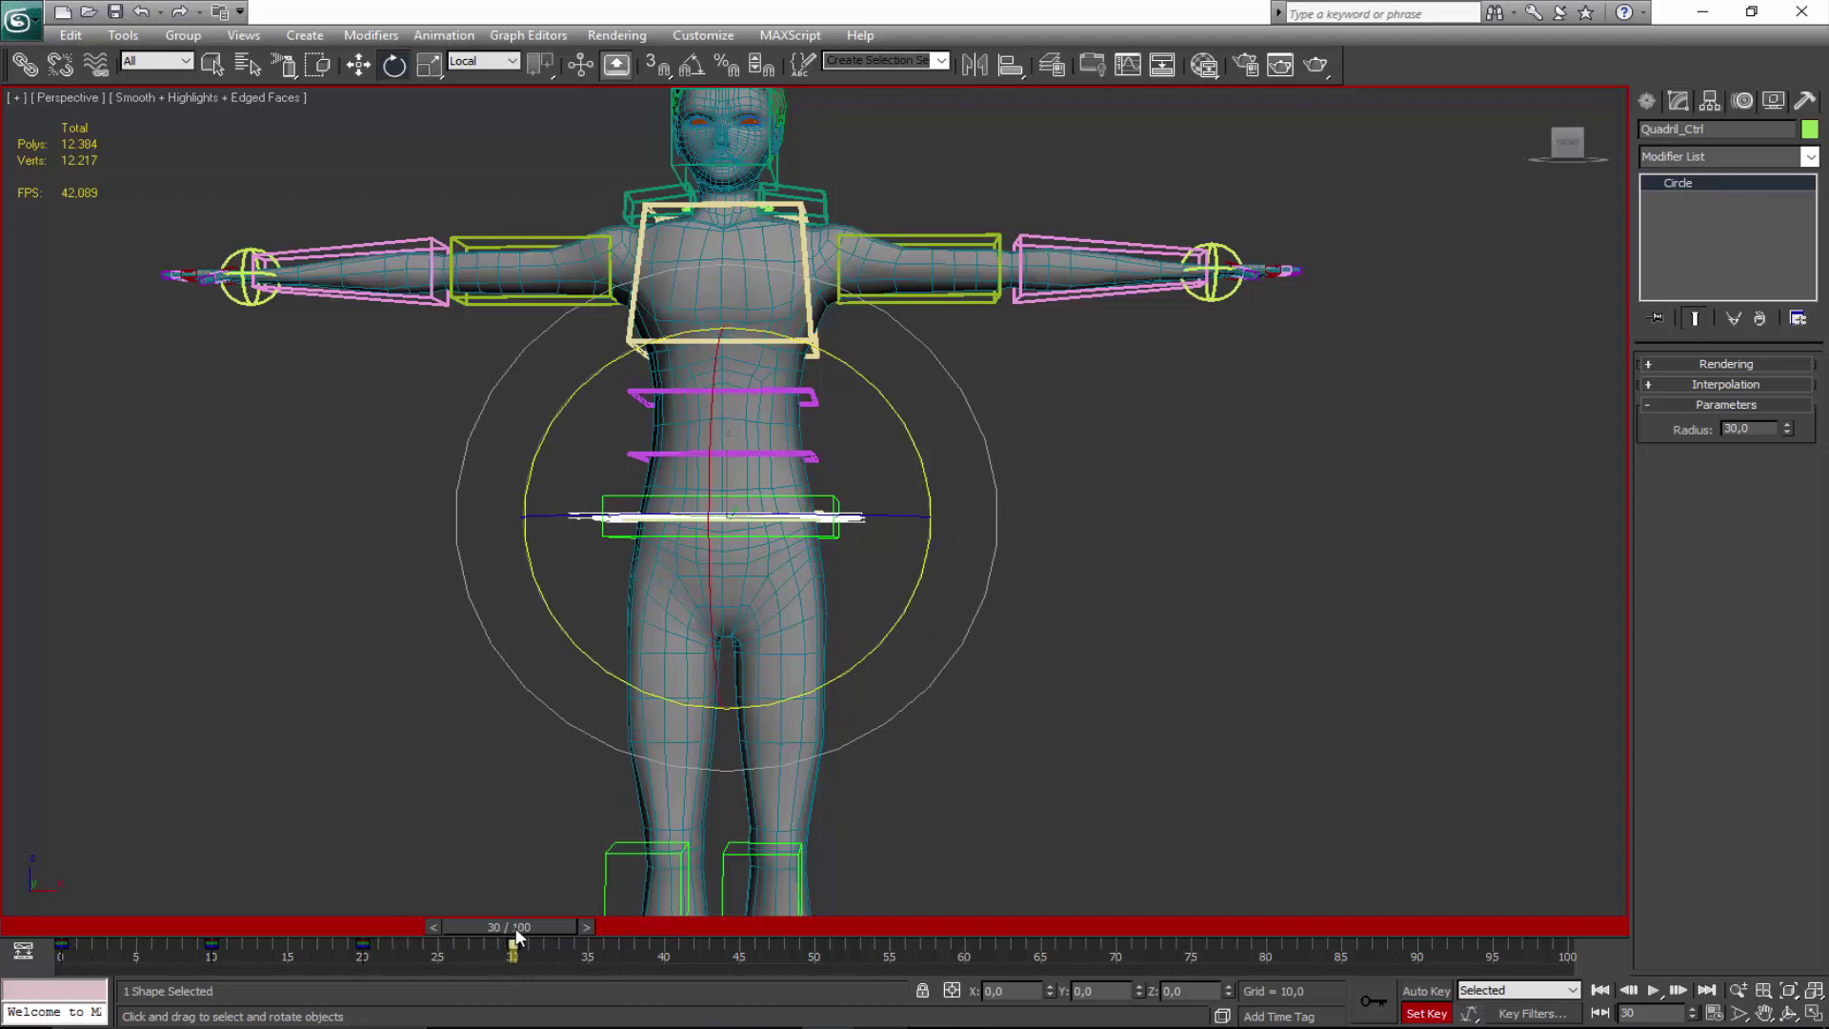
# - At frame 40, rotate the hip circle so its front tilts down and key the pose
pyautogui.moveTo(515, 933); pyautogui.dragTo(667, 922)
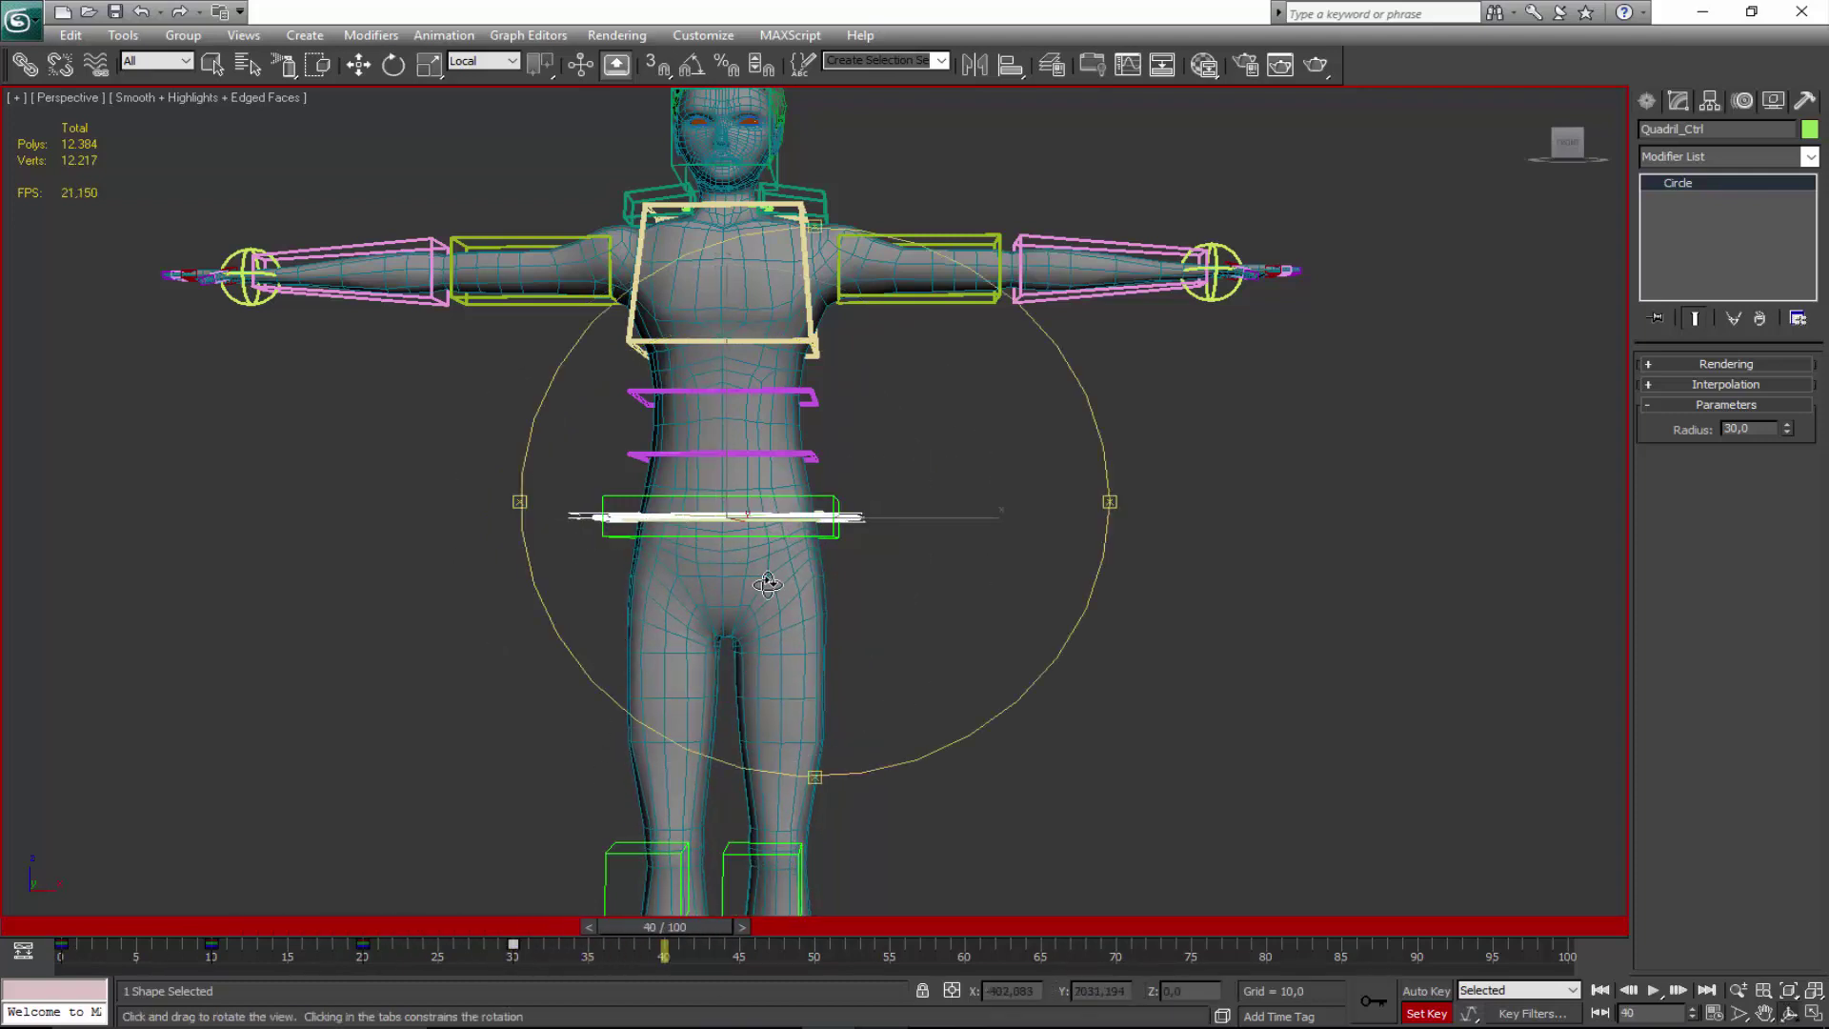
pyautogui.keyDown('alt'); pyautogui.moveTo(768, 583); pyautogui.dragTo(604, 584, button='middle'); pyautogui.keyUp('alt')
pyautogui.scroll(5, 629, 600)
pyautogui.press('e')
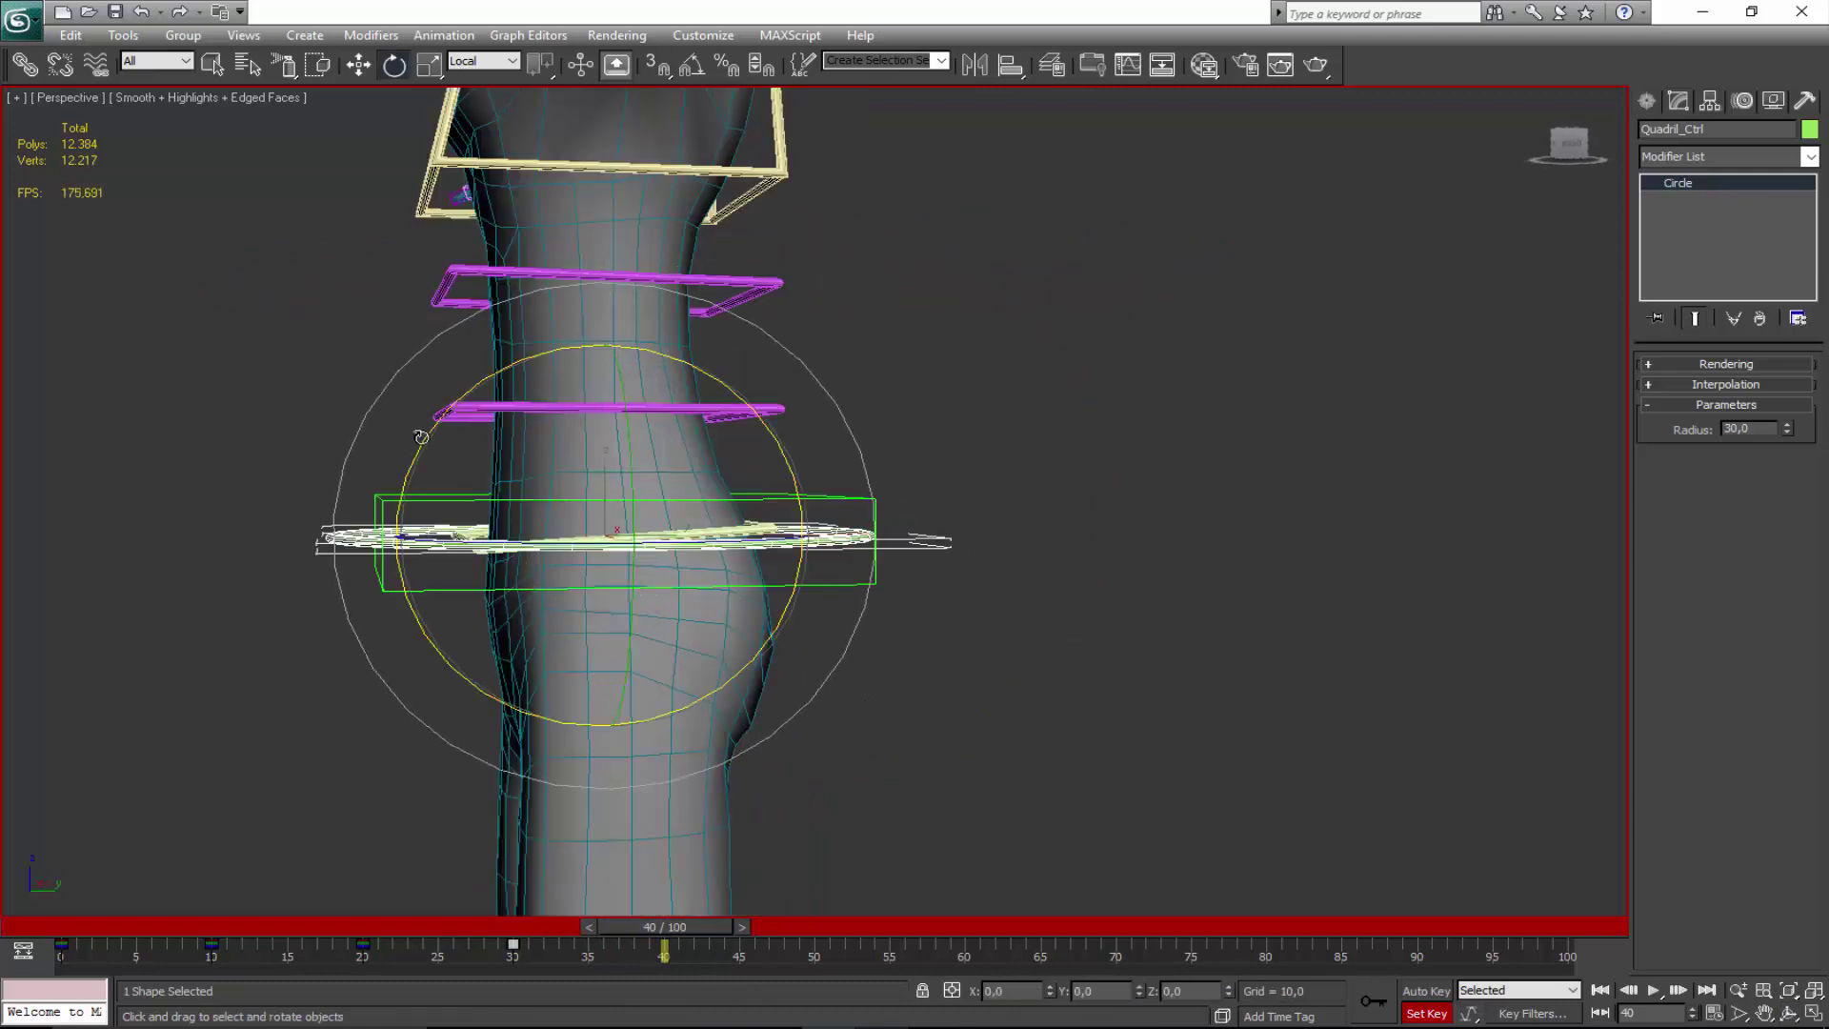
pyautogui.moveTo(421, 437); pyautogui.dragTo(420, 520)
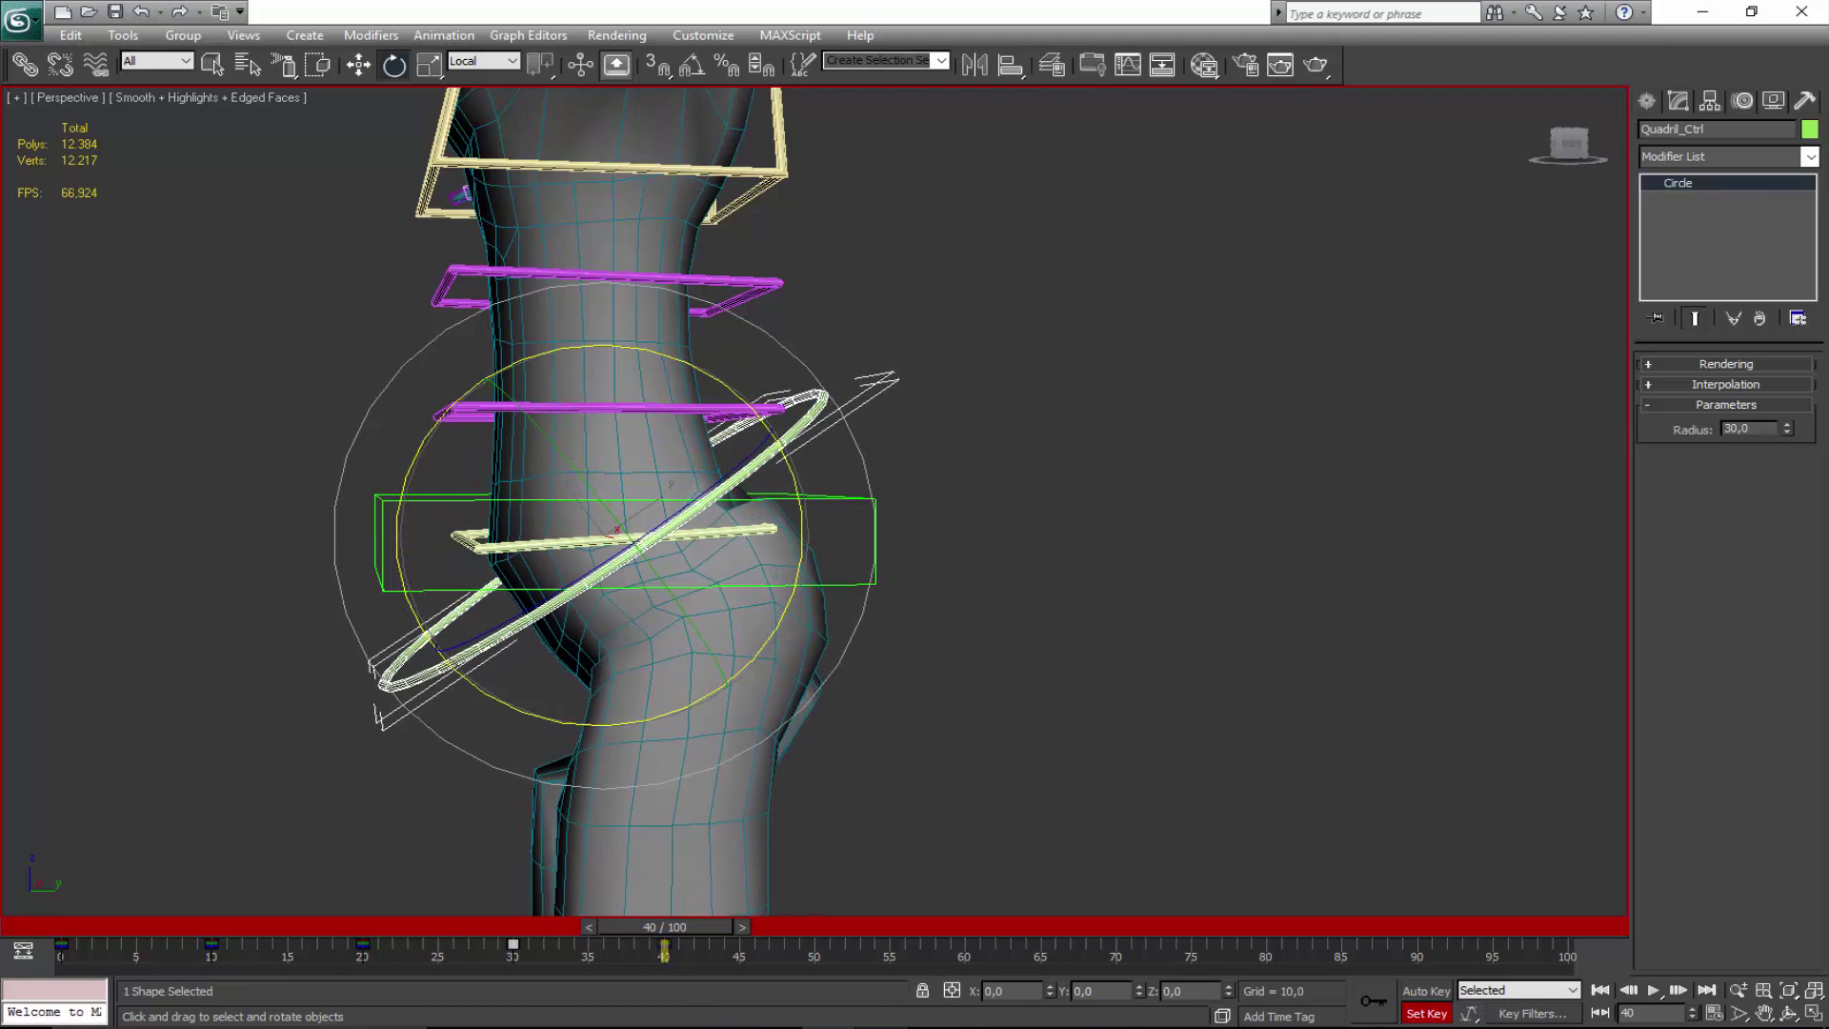
# - At frame 50, rotate the hip circle so its front tilts moderately up and key the pose
pyautogui.moveTo(617, 924); pyautogui.dragTo(779, 924)
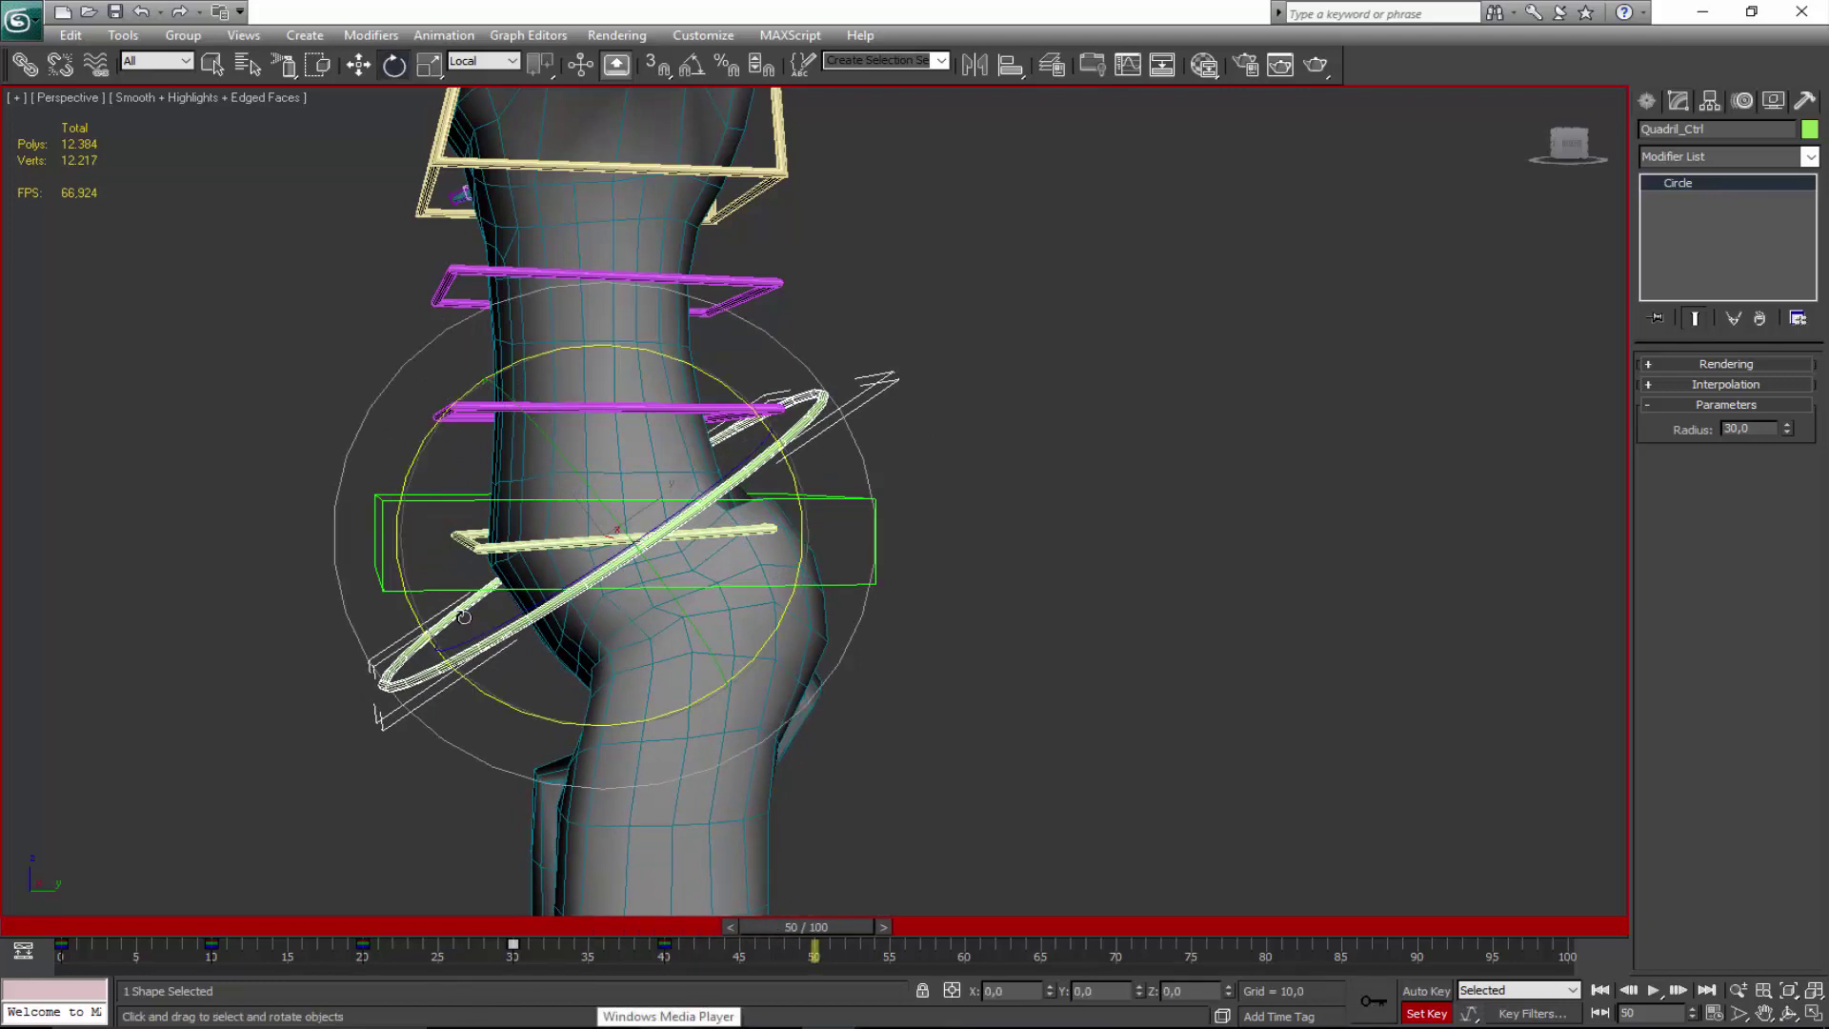
pyautogui.moveTo(410, 477); pyautogui.dragTo(531, 345)
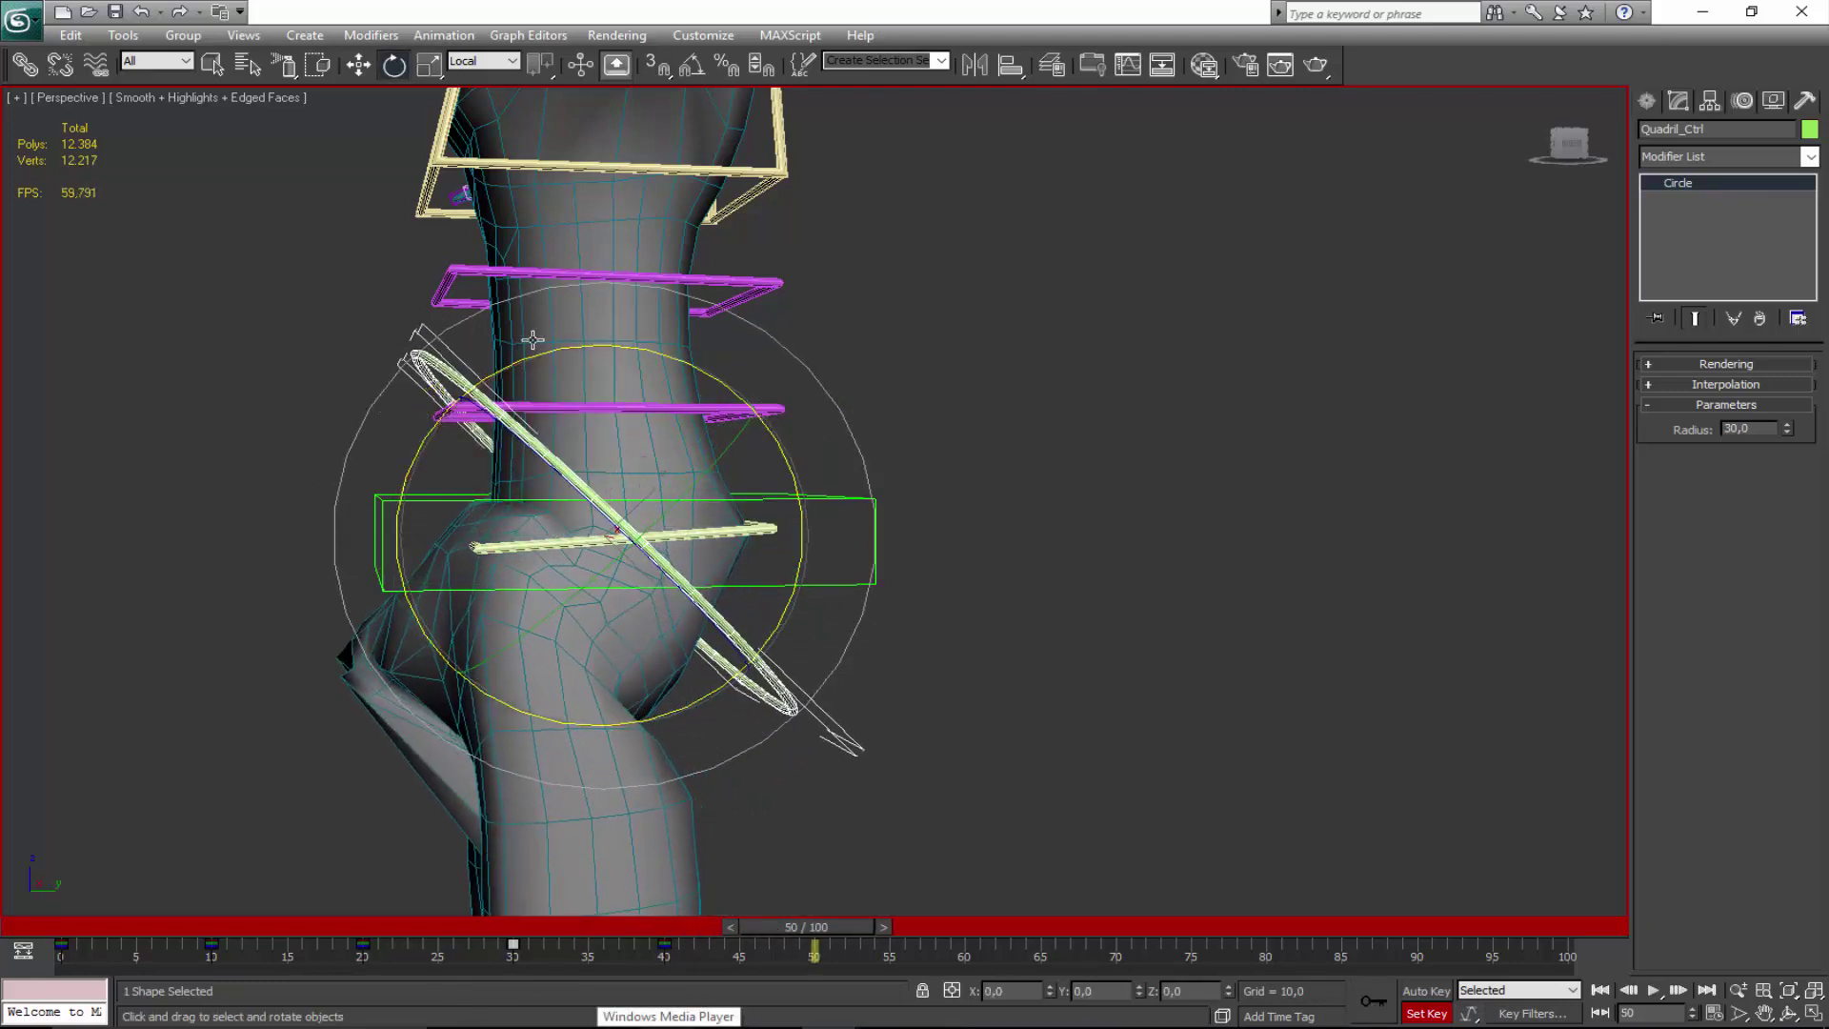
pyautogui.keyDown('alt'); pyautogui.moveTo(636, 668); pyautogui.dragTo(613, 666, button='middle'); pyautogui.keyUp('alt')
pyautogui.moveTo(704, 710); pyautogui.dragTo(763, 688)
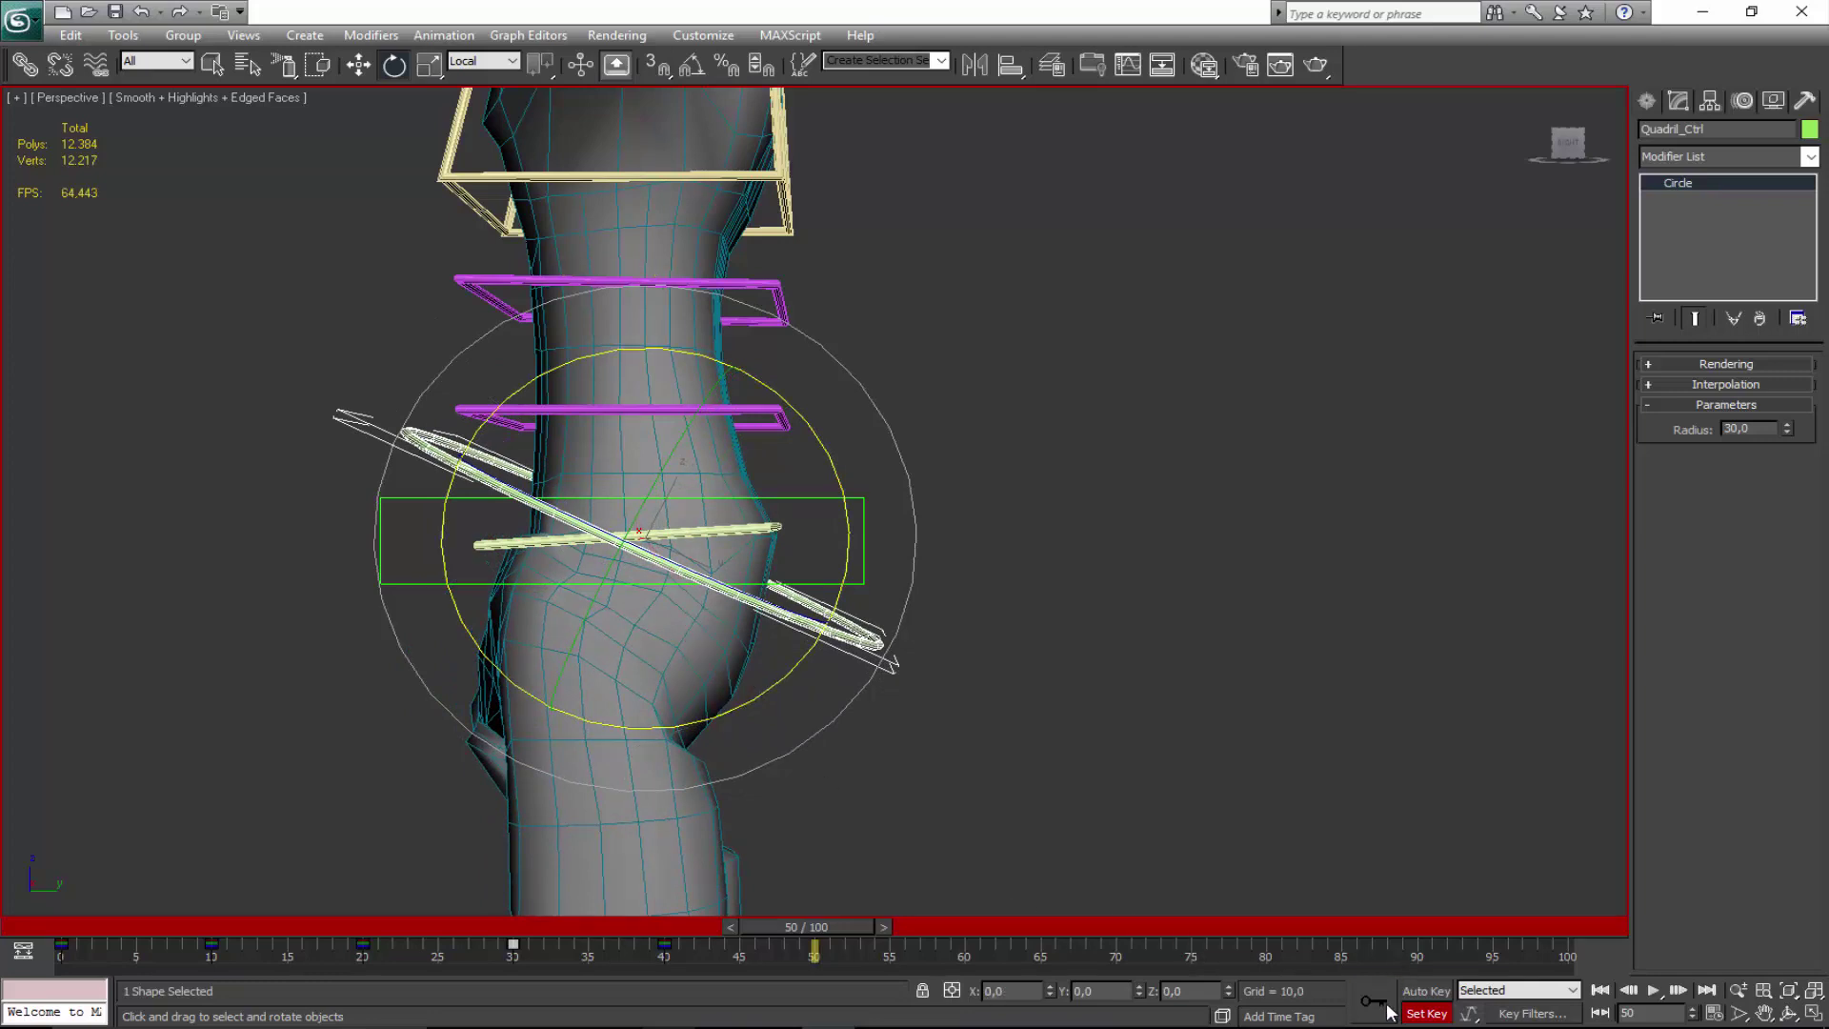
# - Return to frame 0 and turn off Set Key mode
pyautogui.moveTo(826, 931); pyautogui.dragTo(90, 946)
pyautogui.press('e')
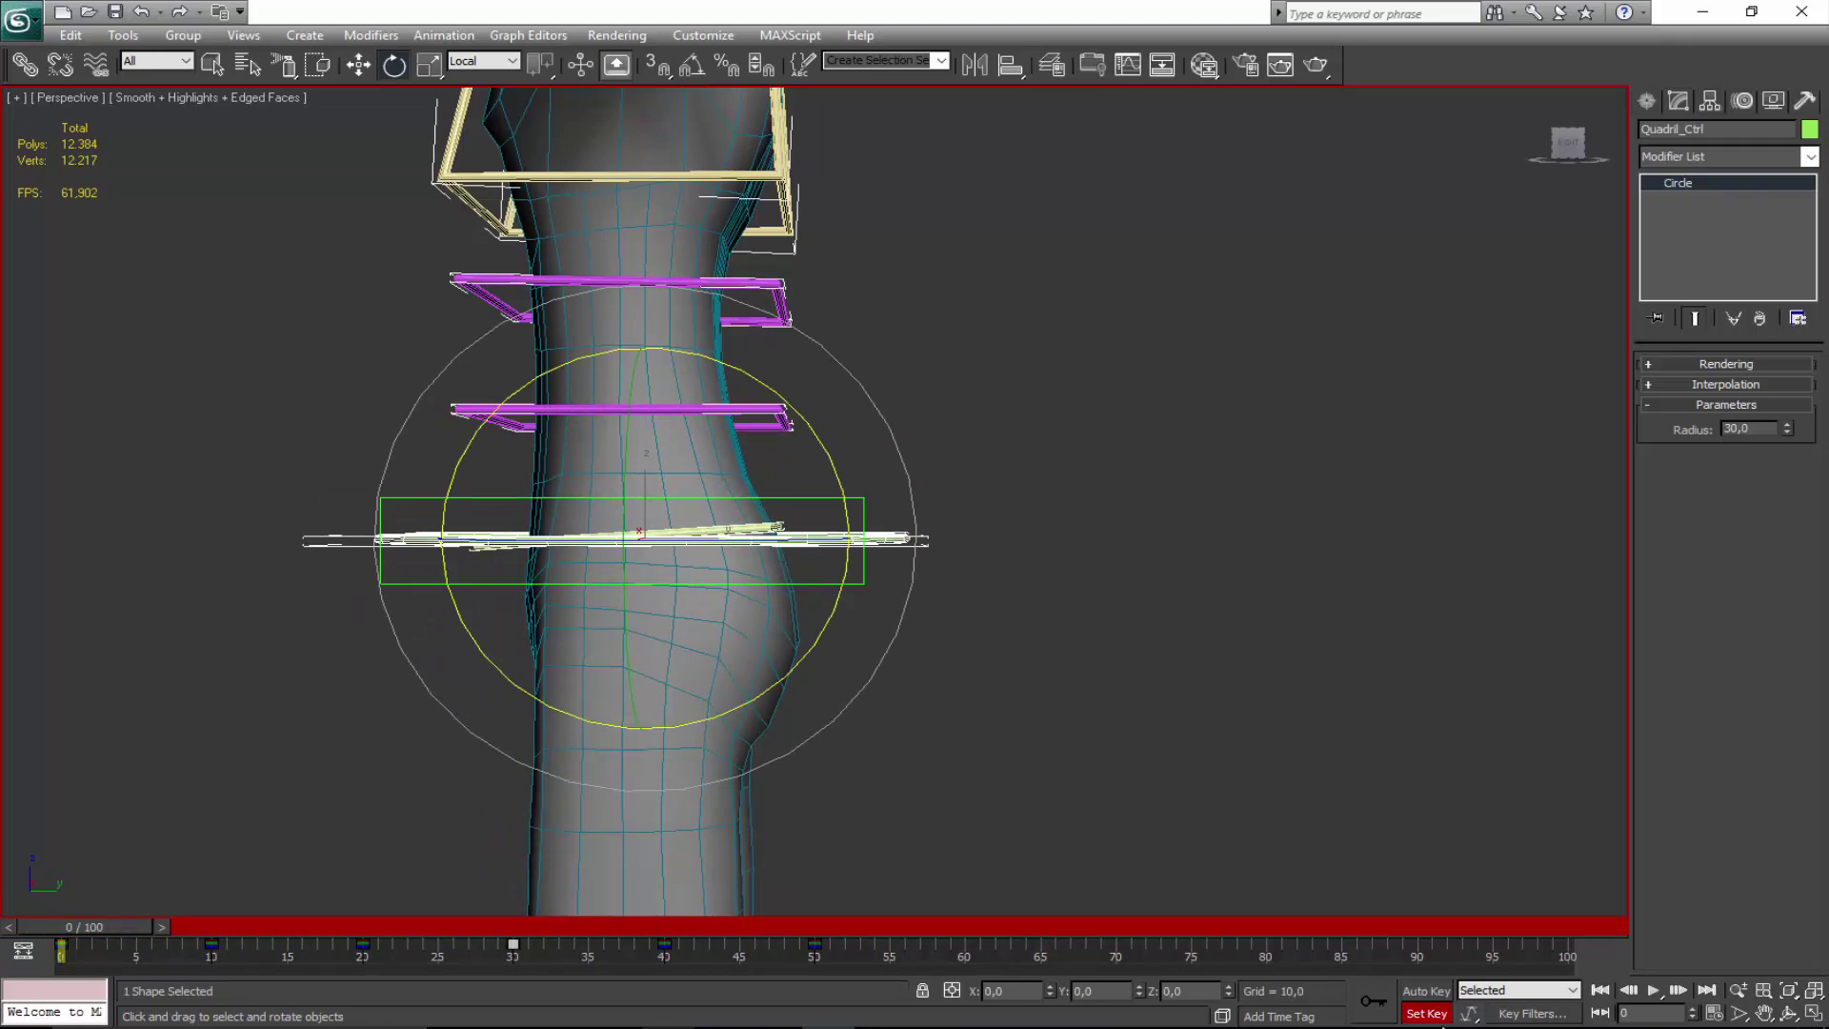
pyautogui.click(1440, 1019)
# - Select the character's body mesh, enter its Skin modifier's Envelope level, and select the Quadril bone
pyautogui.keyDown('alt'); pyautogui.moveTo(1216, 829); pyautogui.dragTo(832, 468, button='middle'); pyautogui.keyUp('alt')
pyautogui.scroll(-5, 832, 469)
pyautogui.moveTo(832, 468); pyautogui.dragTo(847, 532)
pyautogui.moveTo(847, 532); pyautogui.dragTo(918, 609, button='middle')
pyautogui.scroll(3, 917, 610)
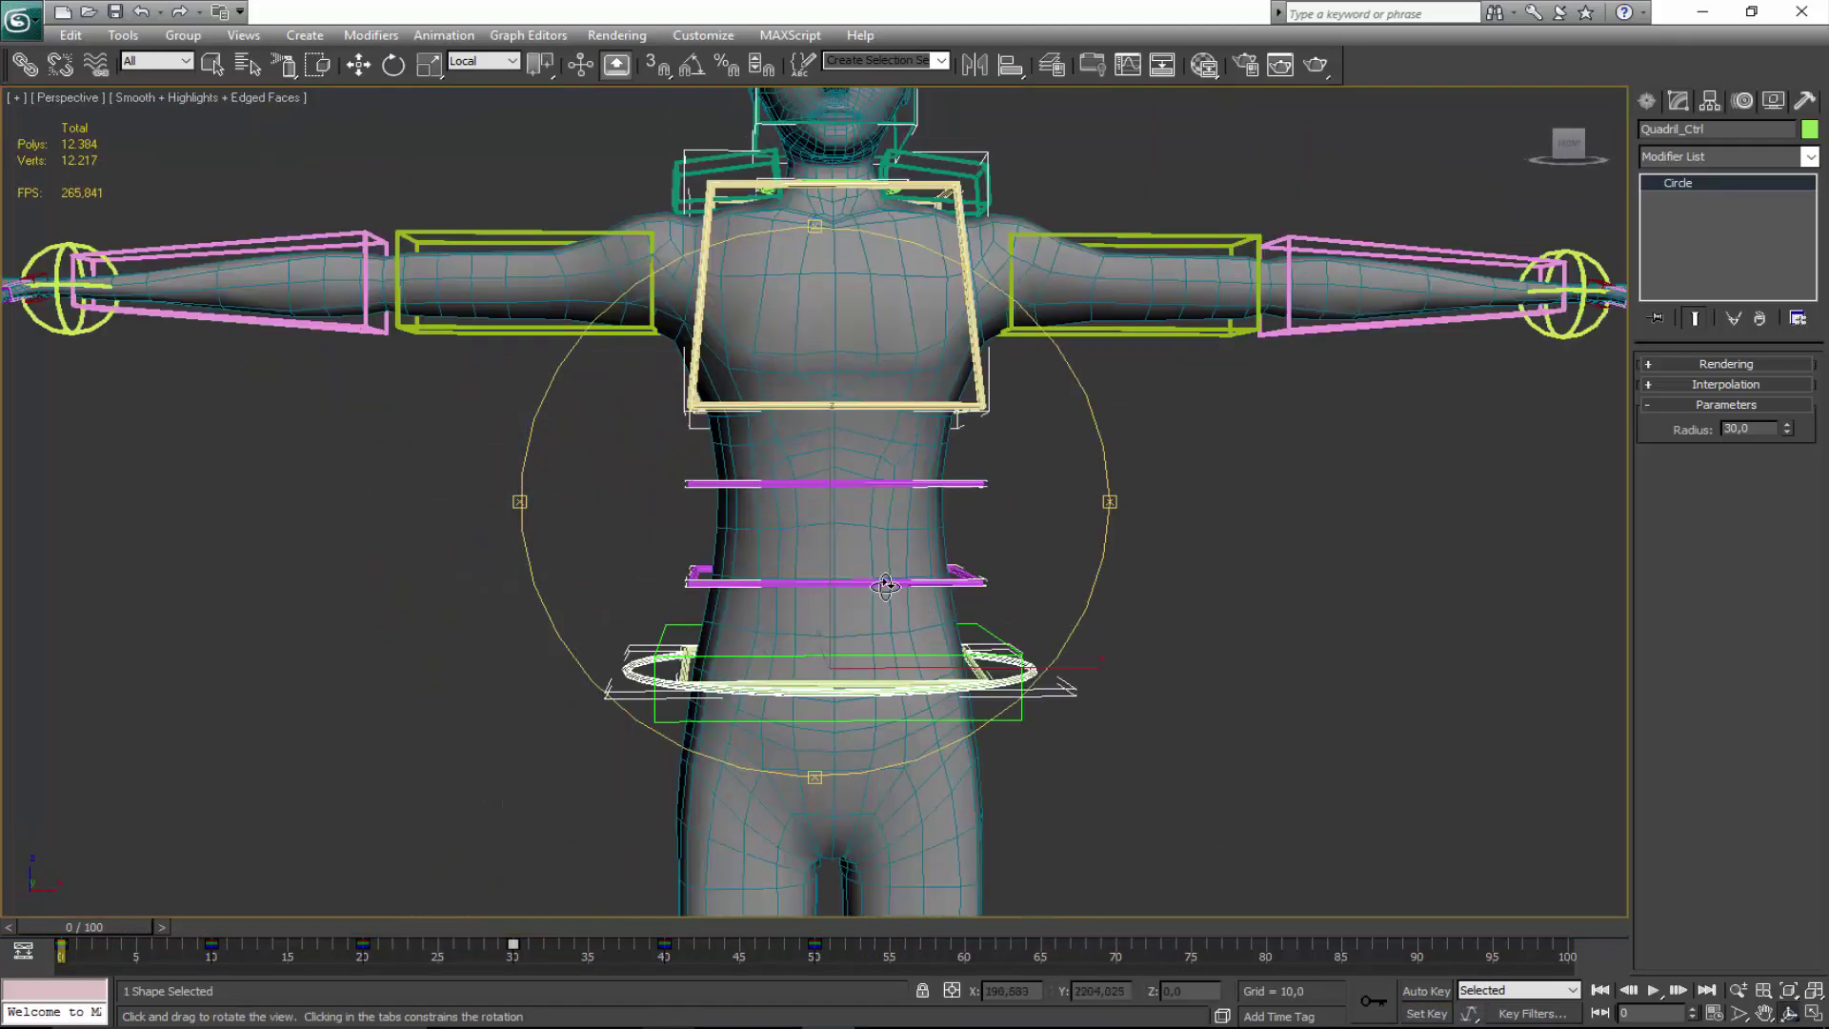
pyautogui.press('q')
pyautogui.click(896, 639)
pyautogui.click(1728, 200)
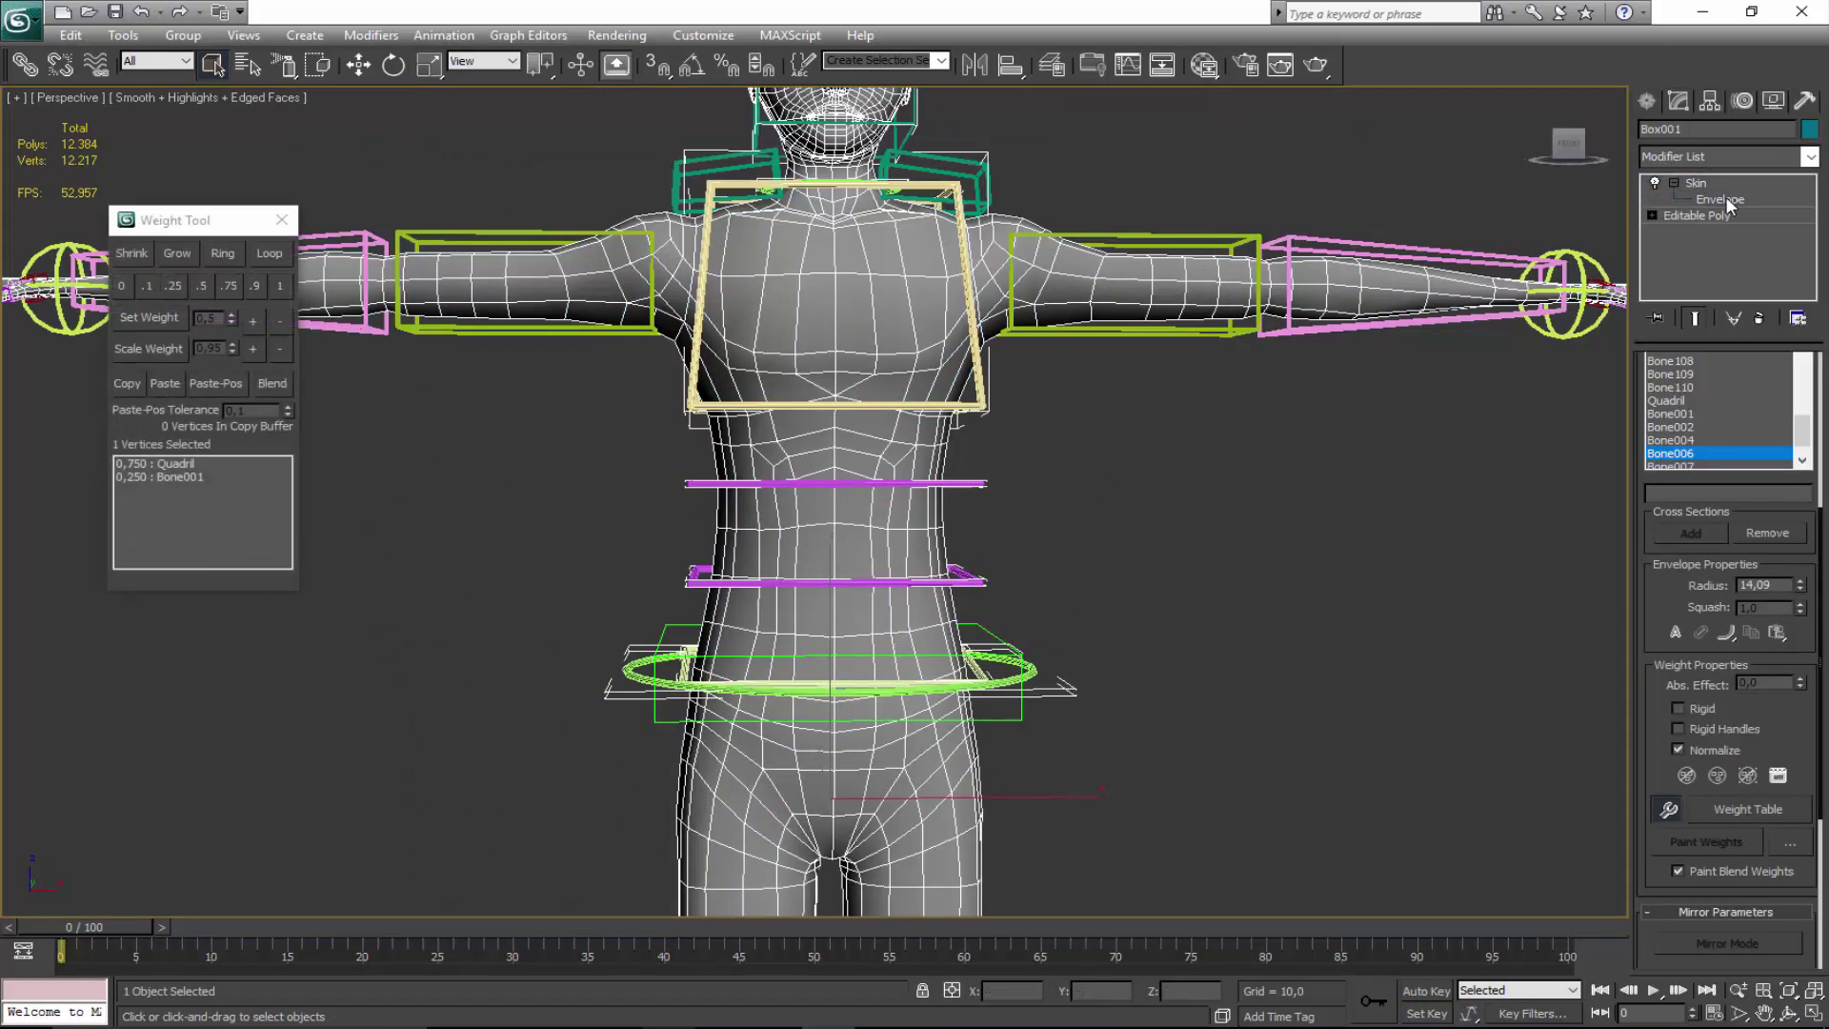
pyautogui.moveTo(1263, 445); pyautogui.dragTo(1263, 306, button='middle')
pyautogui.scroll(3, 1258, 313)
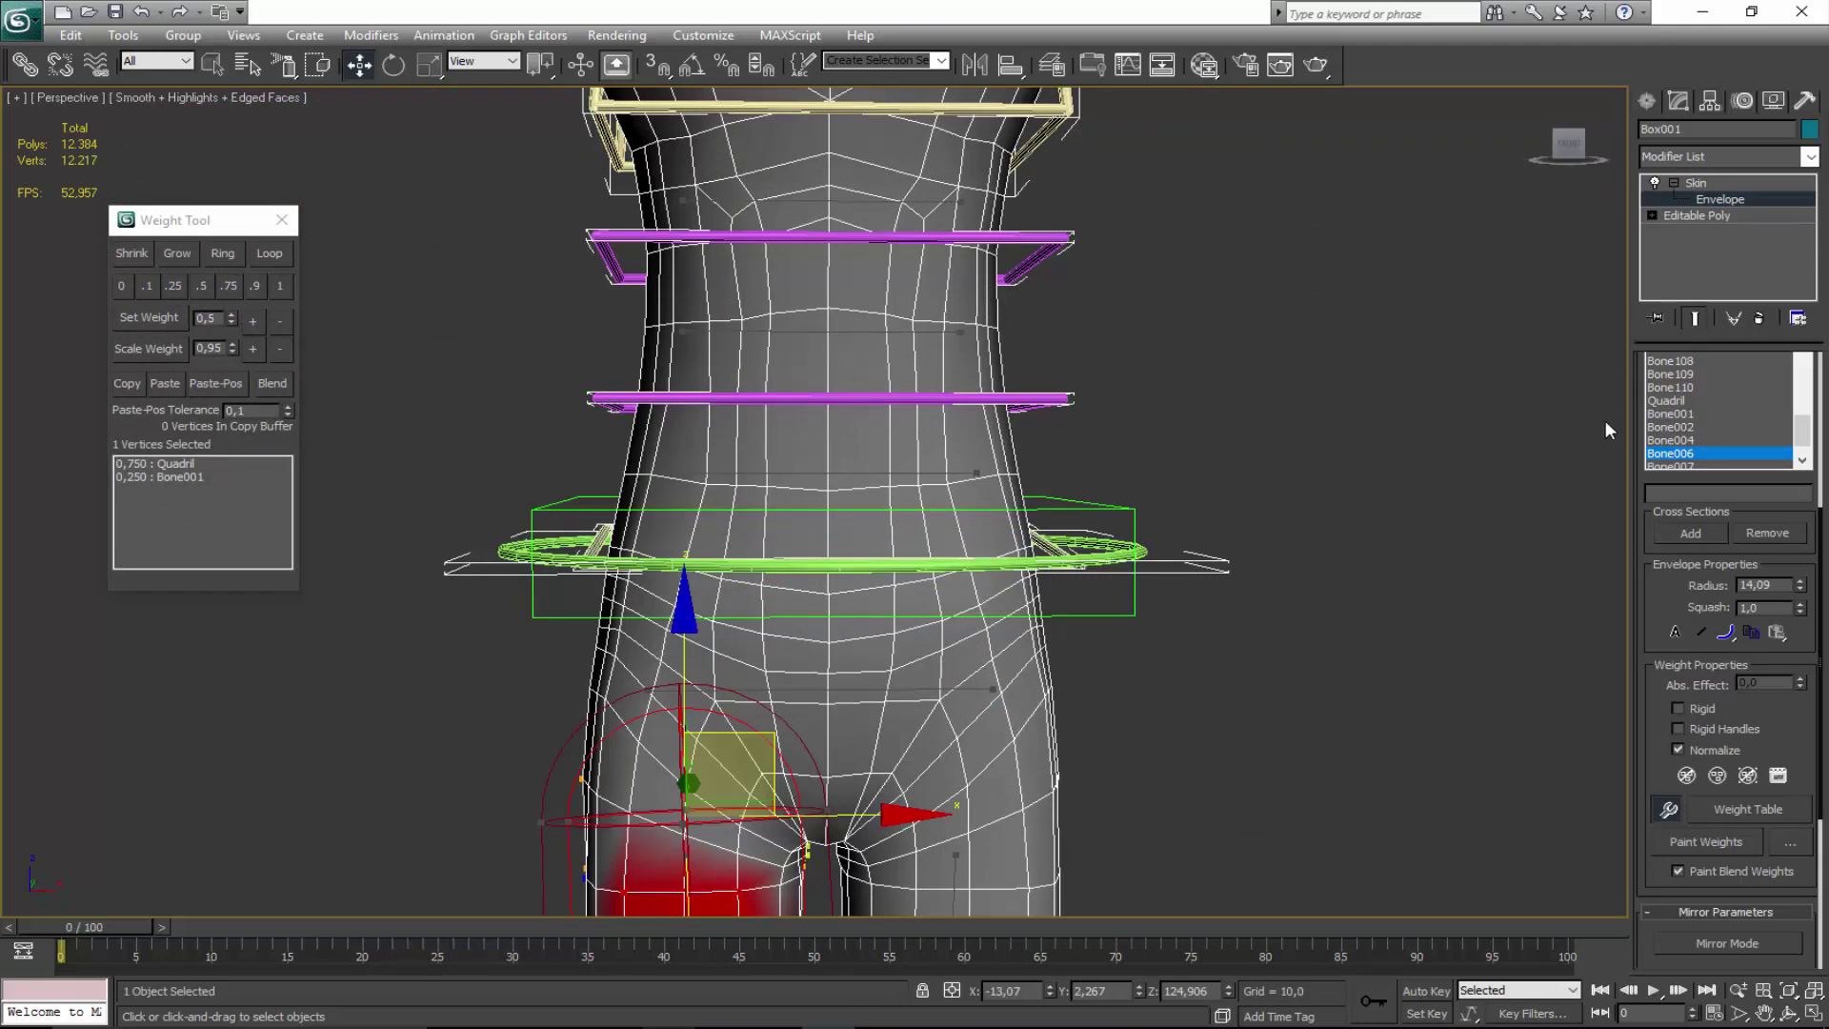
pyautogui.click(1677, 401)
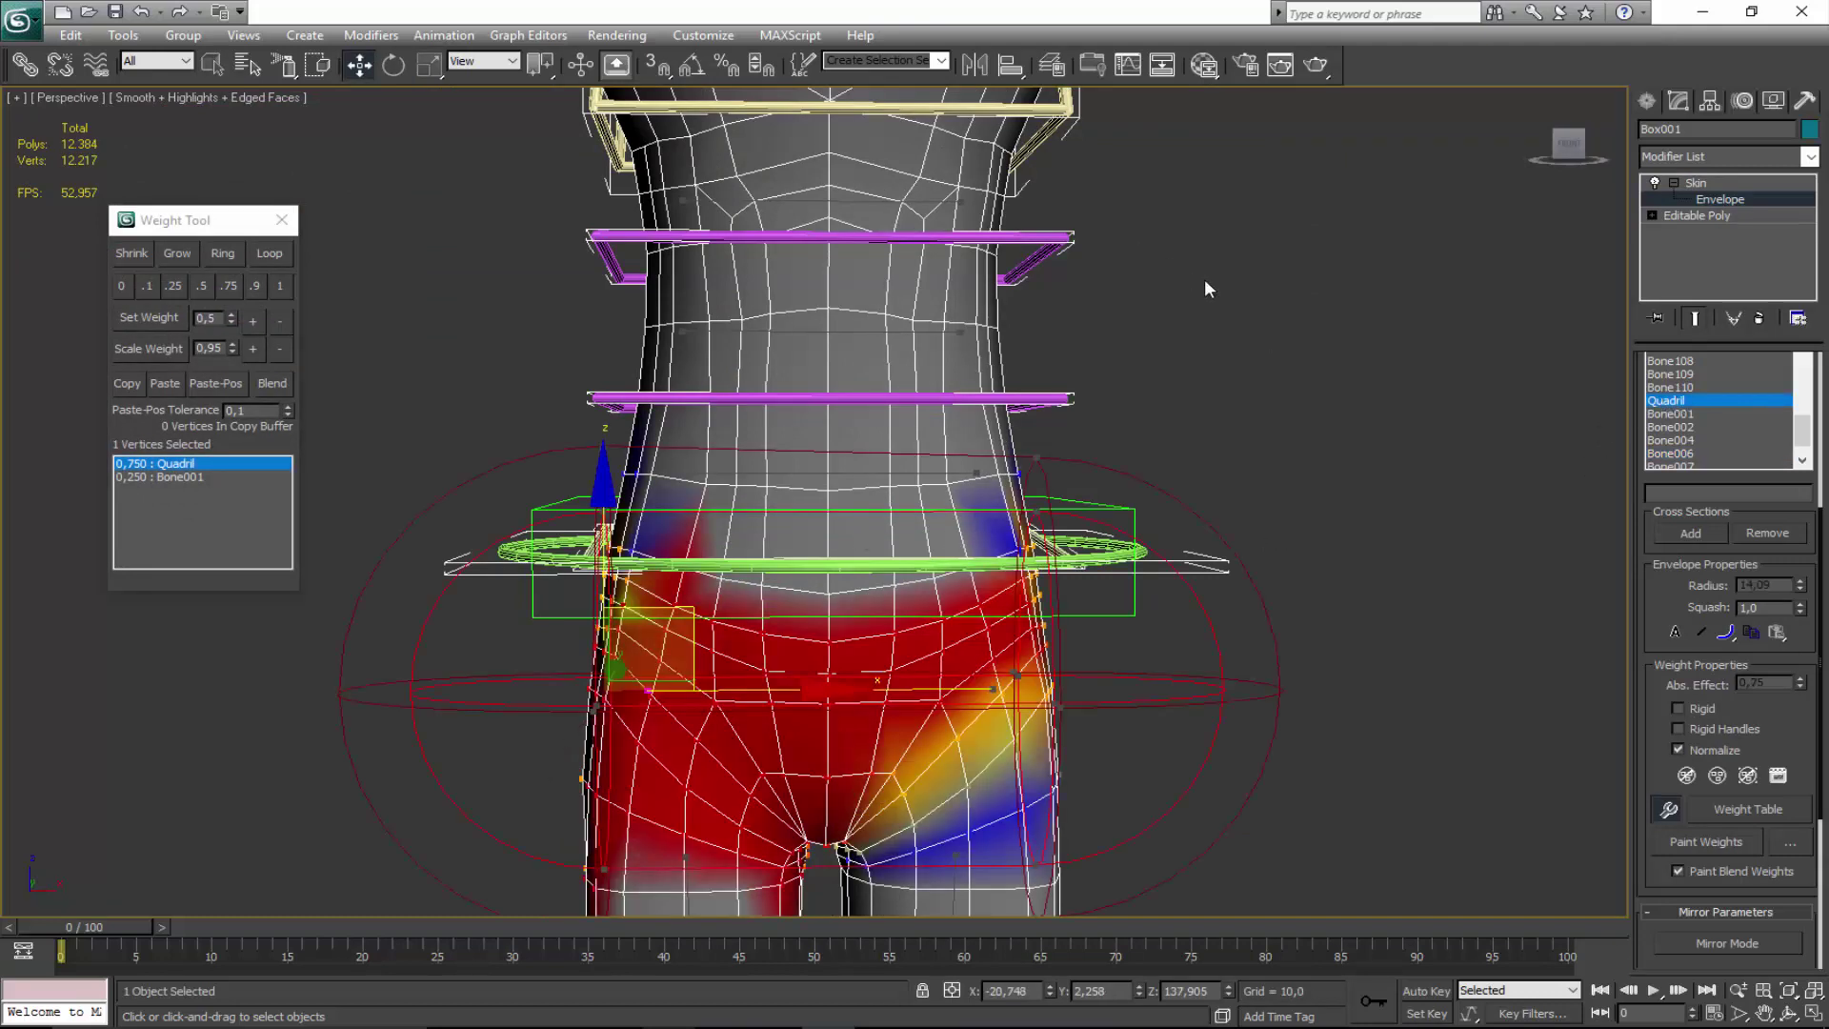
# - Scrub the hip animation to frame 8 to show how the Quadril weights deform the pelvis
pyautogui.keyDown('alt'); pyautogui.moveTo(1086, 599); pyautogui.dragTo(819, 567, button='middle'); pyautogui.keyUp('alt')
pyautogui.scroll(2, 905, 457)
pyautogui.keyDown('alt'); pyautogui.moveTo(915, 453); pyautogui.dragTo(760, 516, button='middle'); pyautogui.keyUp('alt')
pyautogui.scroll(3, 857, 443)
pyautogui.moveTo(790, 511); pyautogui.dragTo(734, 636)
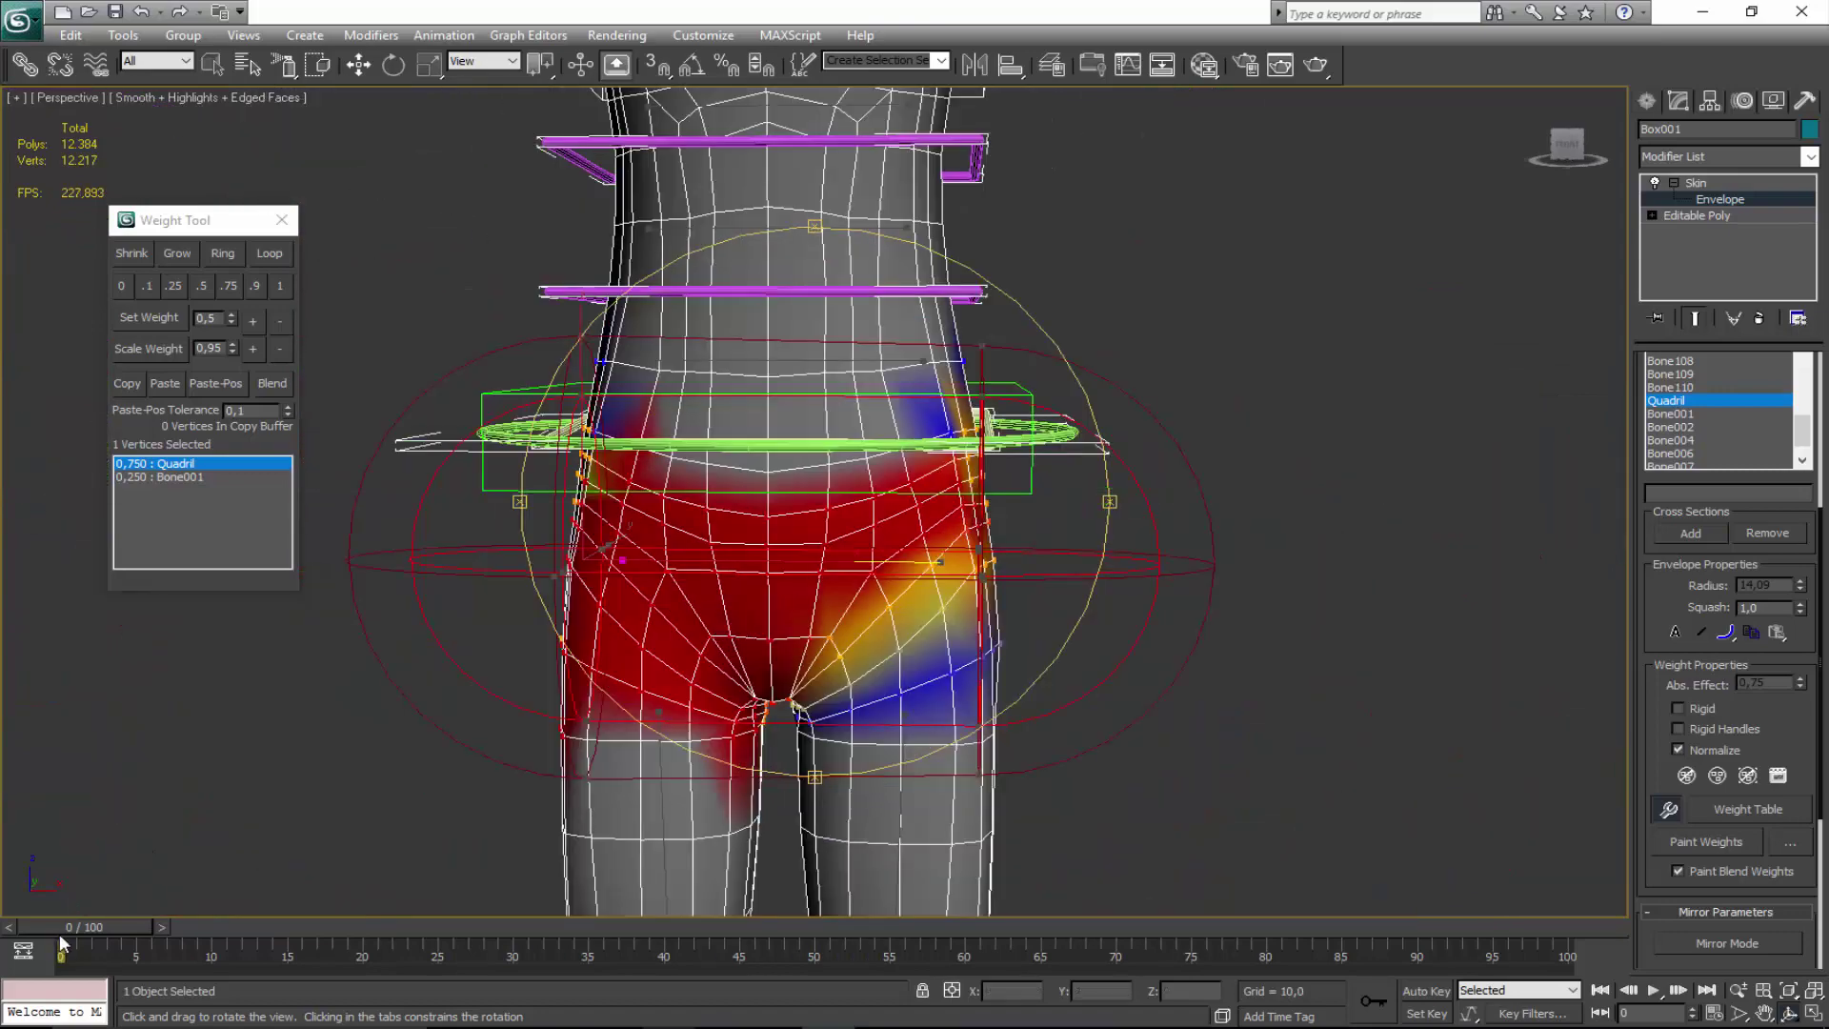
pyautogui.moveTo(62, 943); pyautogui.dragTo(185, 931)
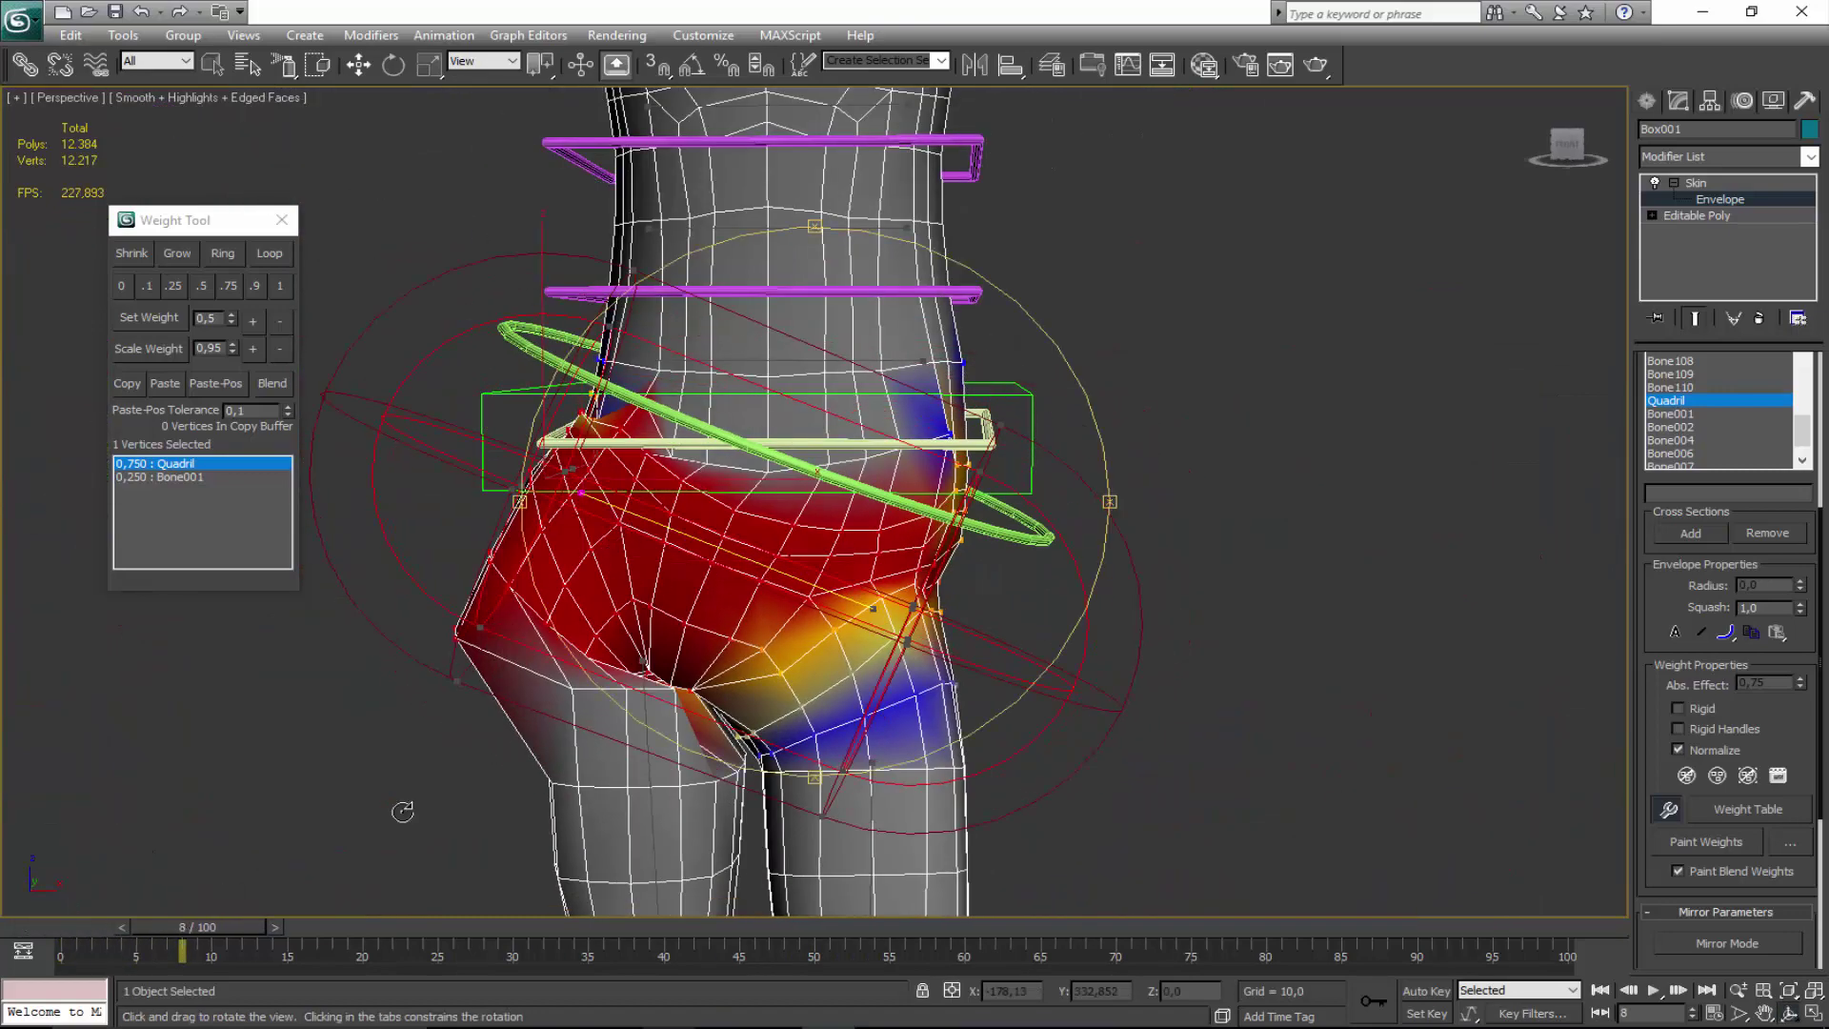
pyautogui.moveTo(804, 543); pyautogui.dragTo(742, 537)
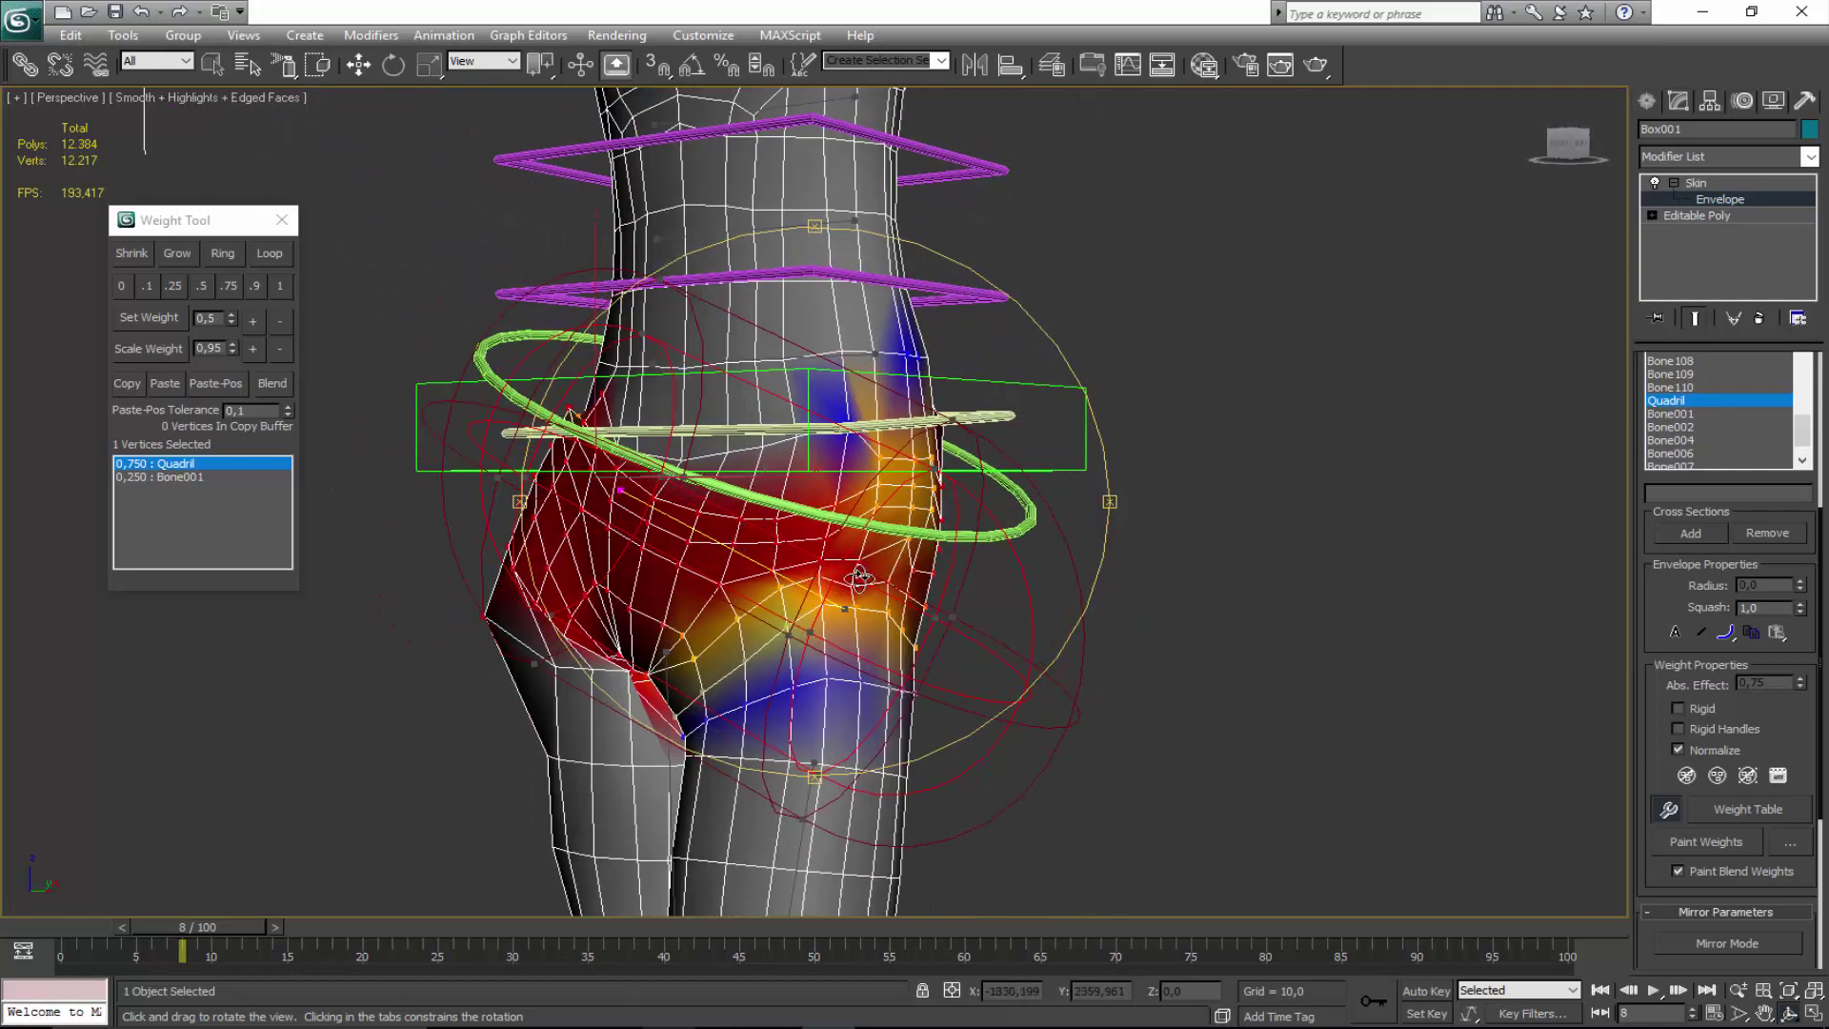
# - Examine the bone weights of individual vertices on the character's left hip and the deformation around the pelvis
pyautogui.scroll(3, 860, 583)
pyautogui.rightClick(879, 636)
pyautogui.click(873, 636)
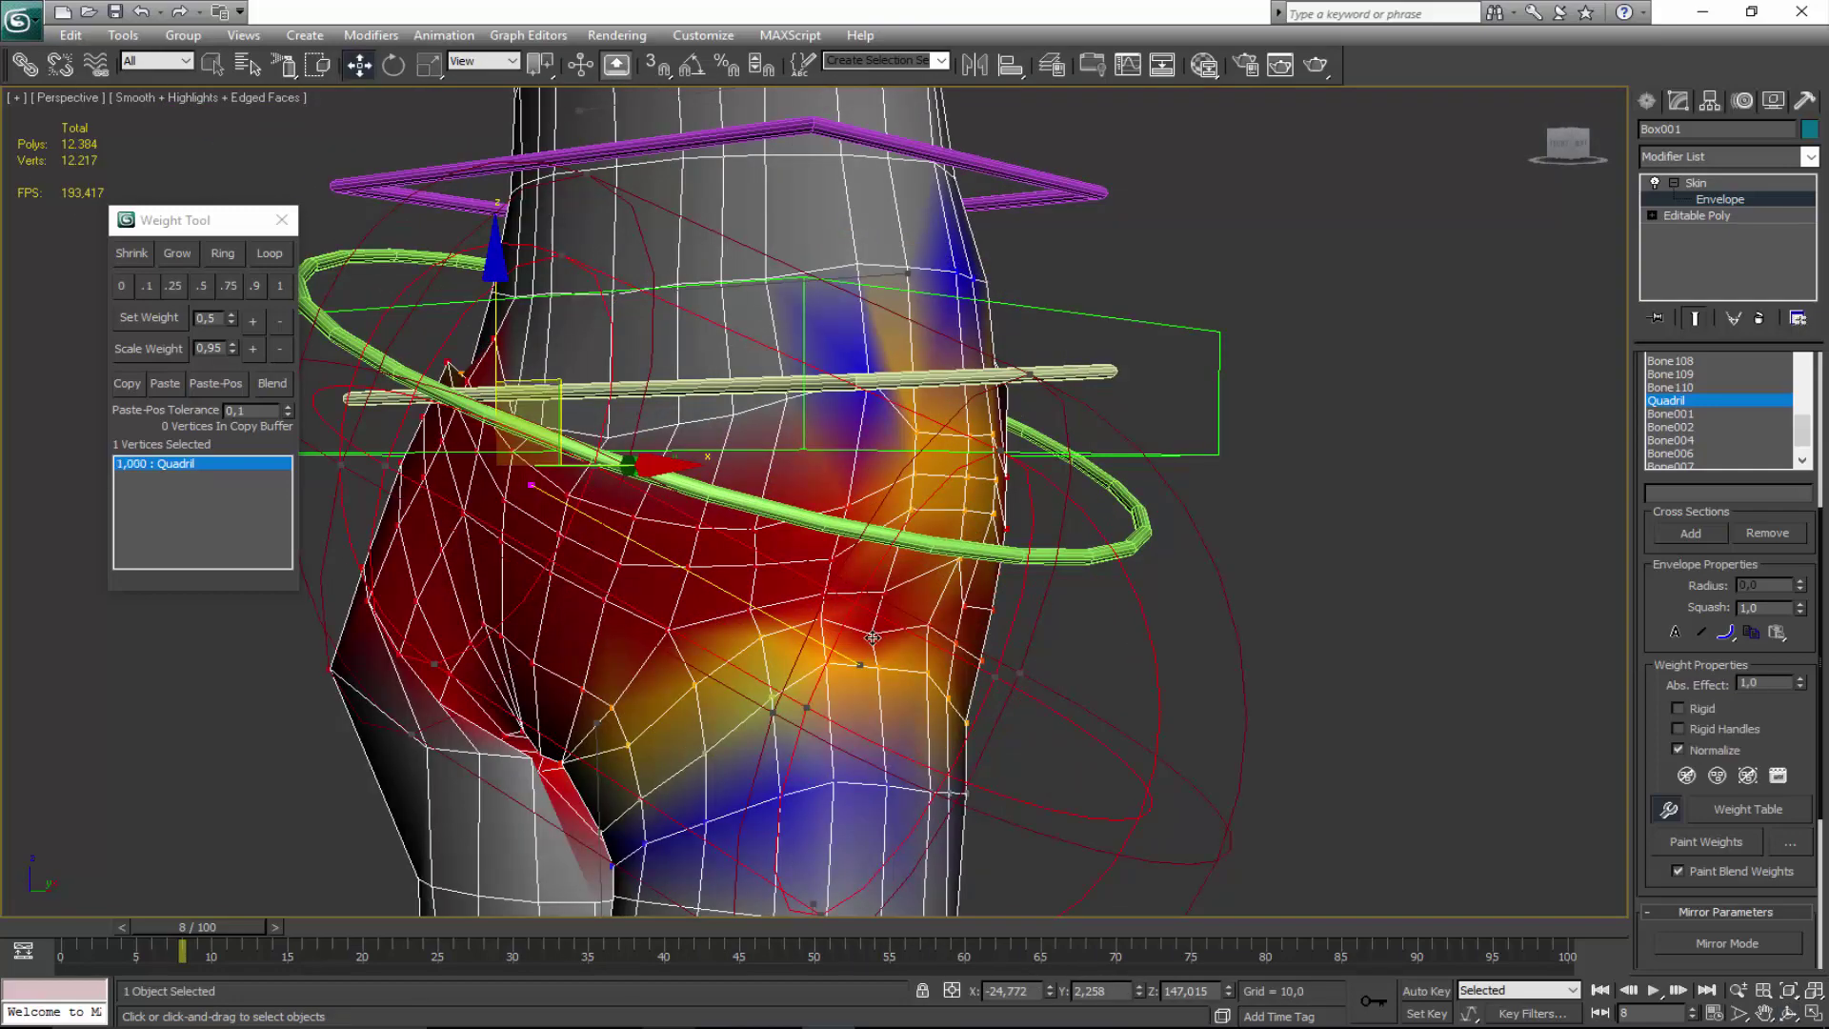
pyautogui.click(957, 558)
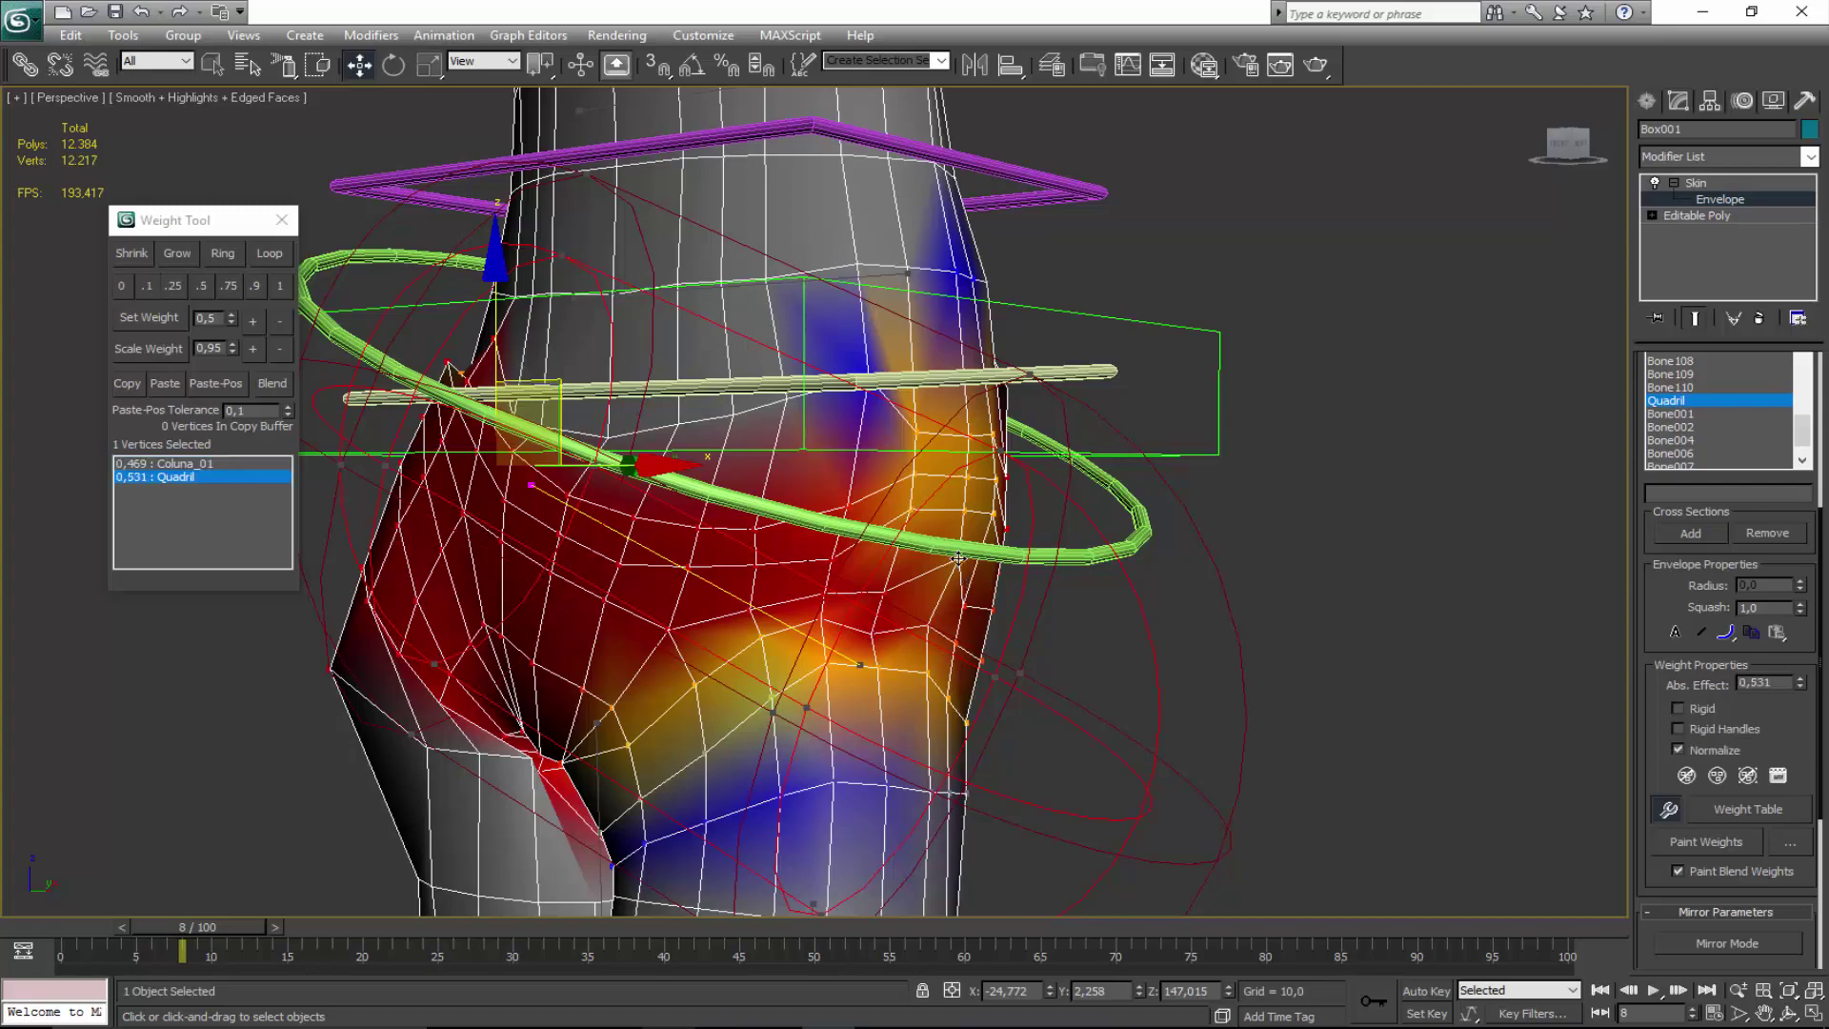
pyautogui.keyDown('alt'); pyautogui.moveTo(1061, 659); pyautogui.dragTo(671, 606, button='middle'); pyautogui.keyUp('alt')
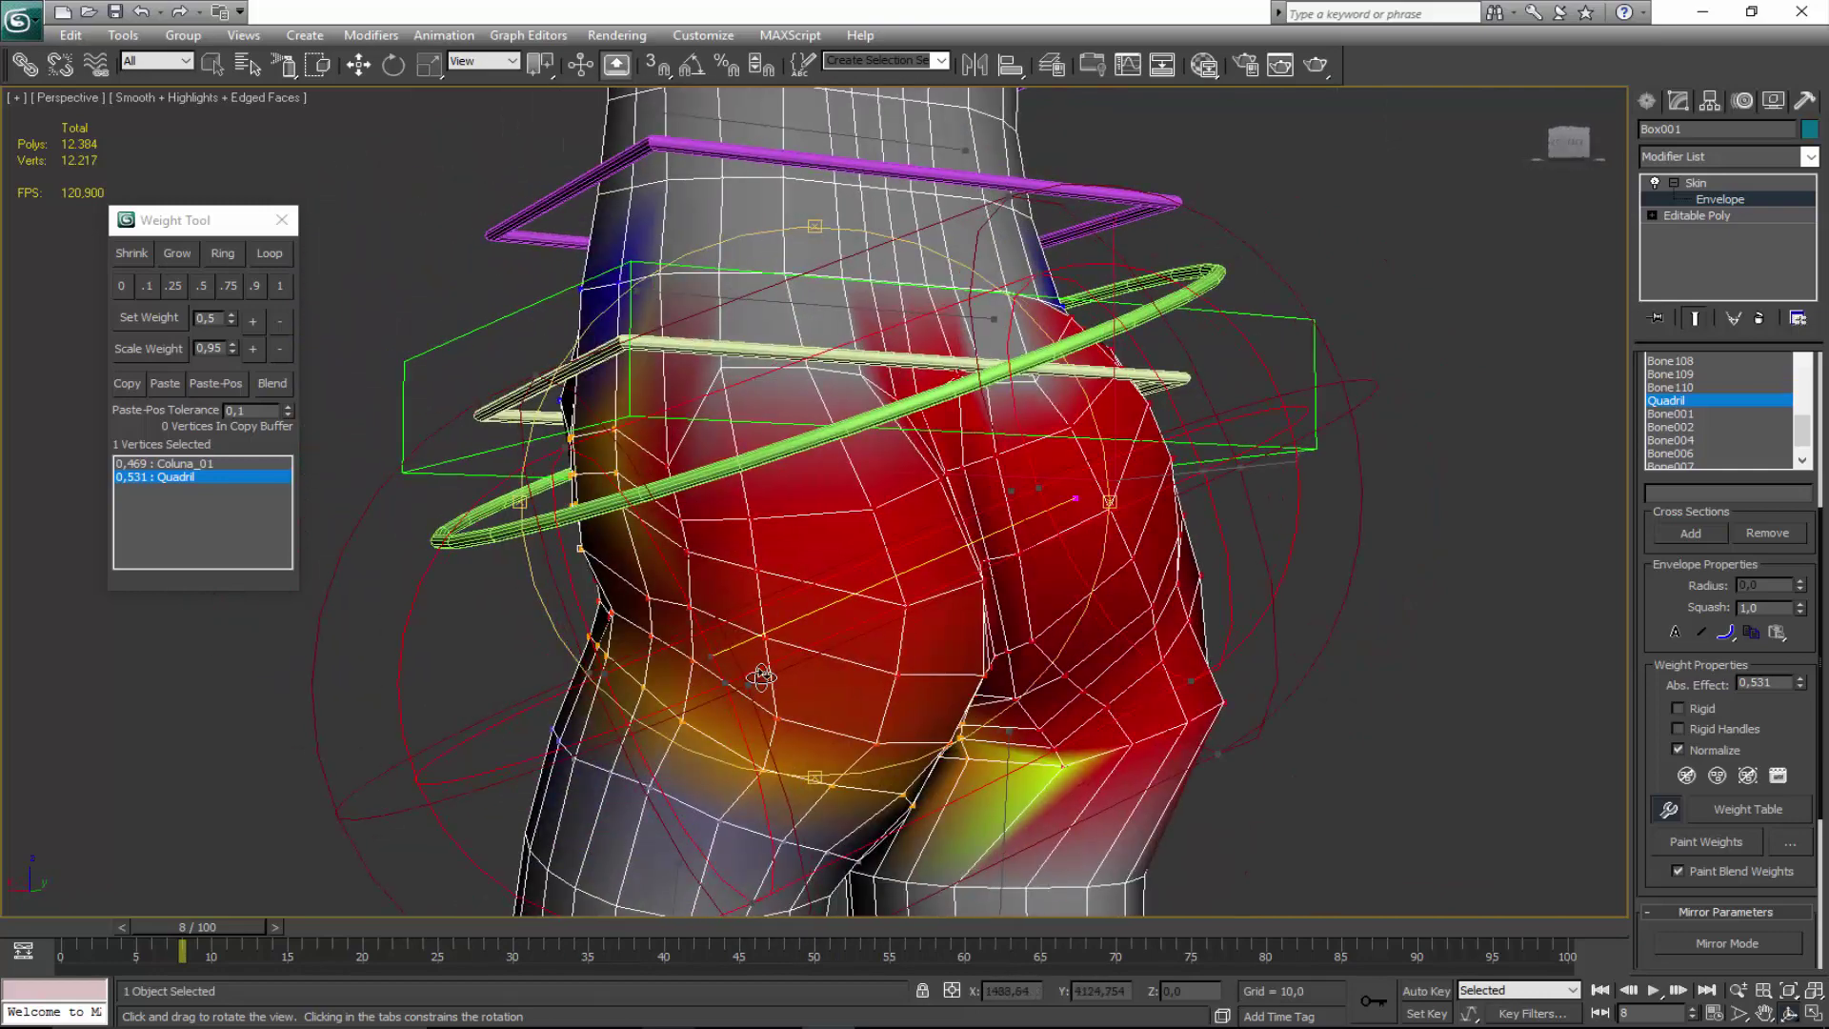
pyautogui.keyDown('alt'); pyautogui.moveTo(988, 730); pyautogui.dragTo(781, 557, button='middle'); pyautogui.keyUp('alt')
pyautogui.scroll(-3, 1821, 873)
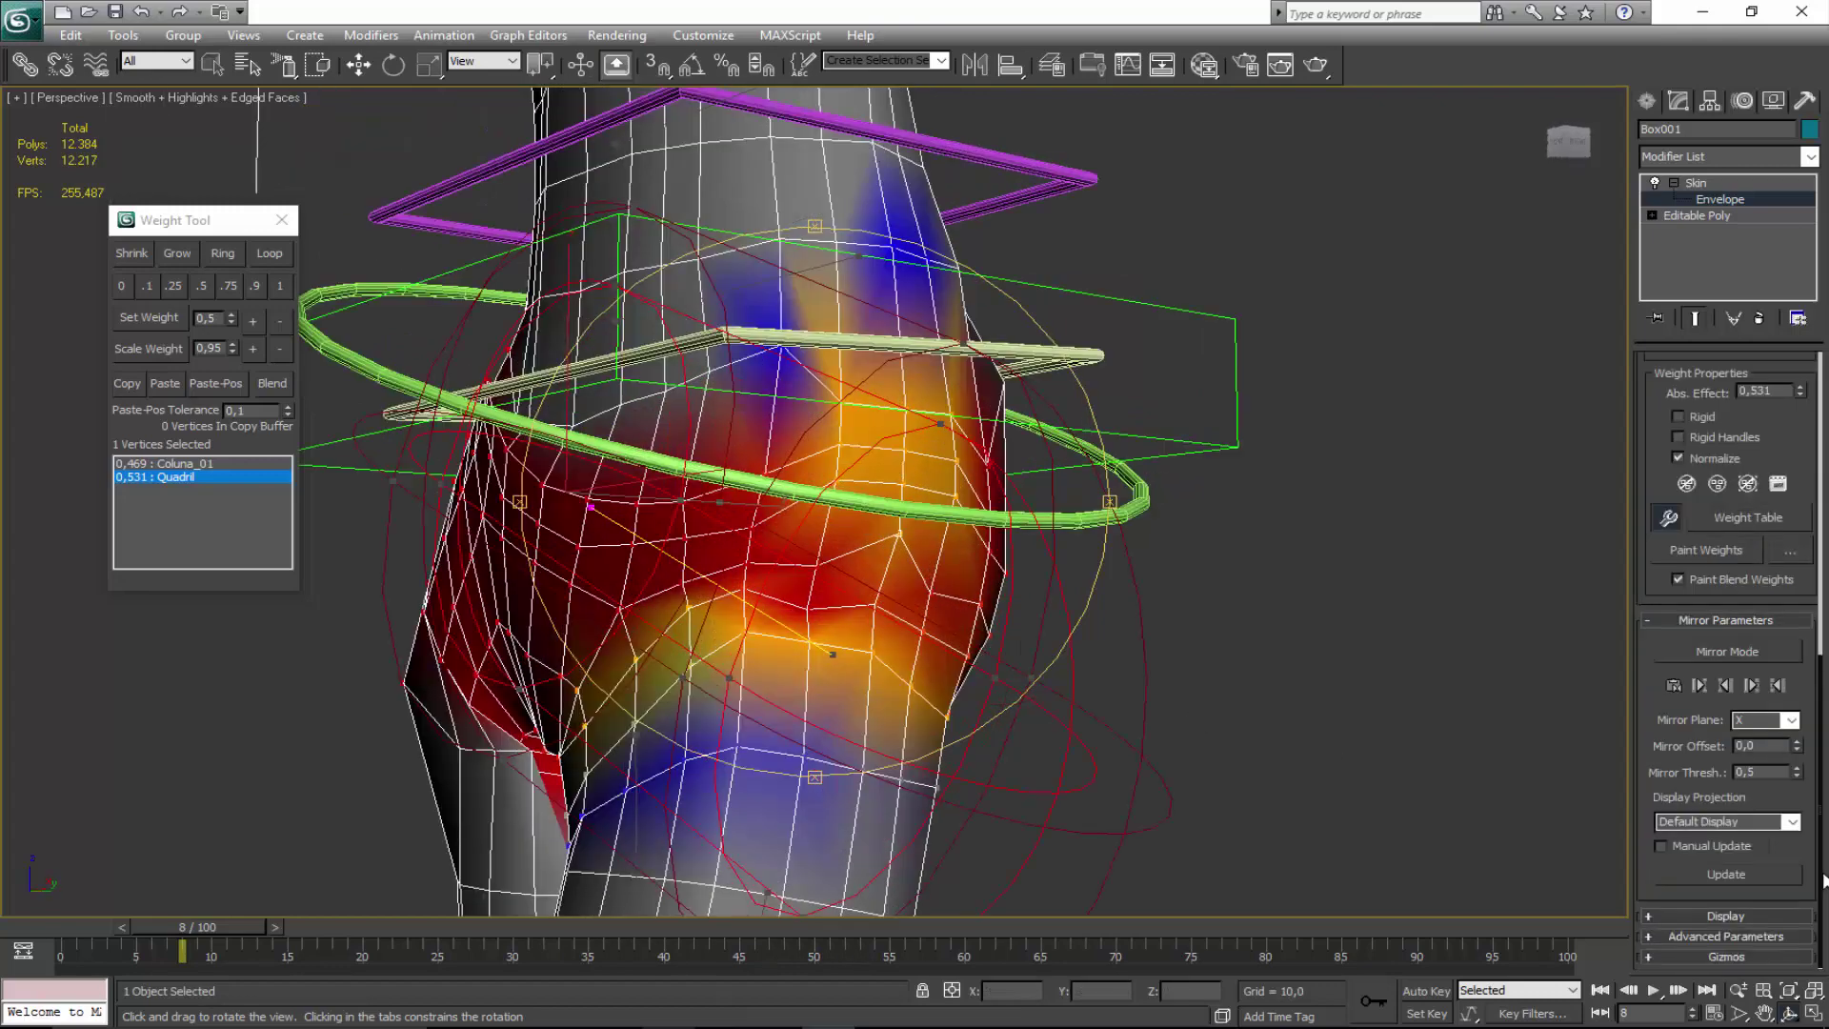
# - Activate Paint Weights for the Quadril bone and try the brush on the character's left hip
pyautogui.scroll(6, 1800, 497)
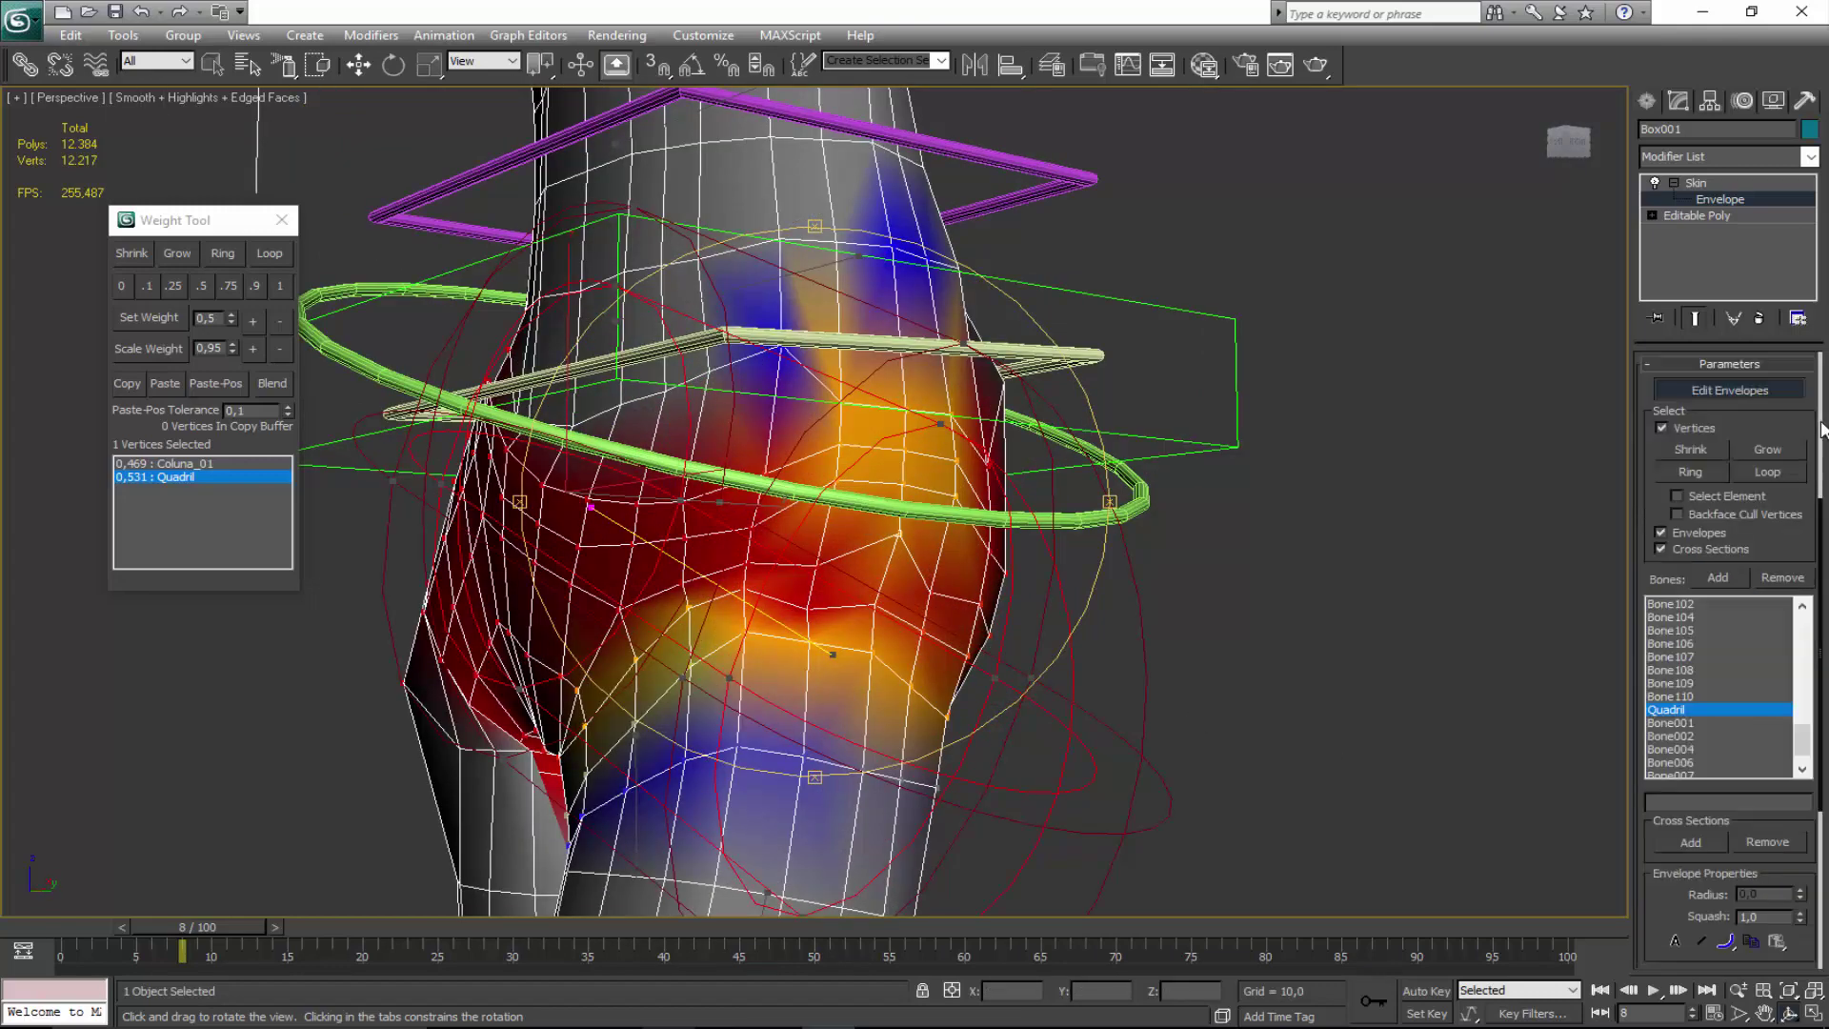
pyautogui.scroll(-3, 1821, 933)
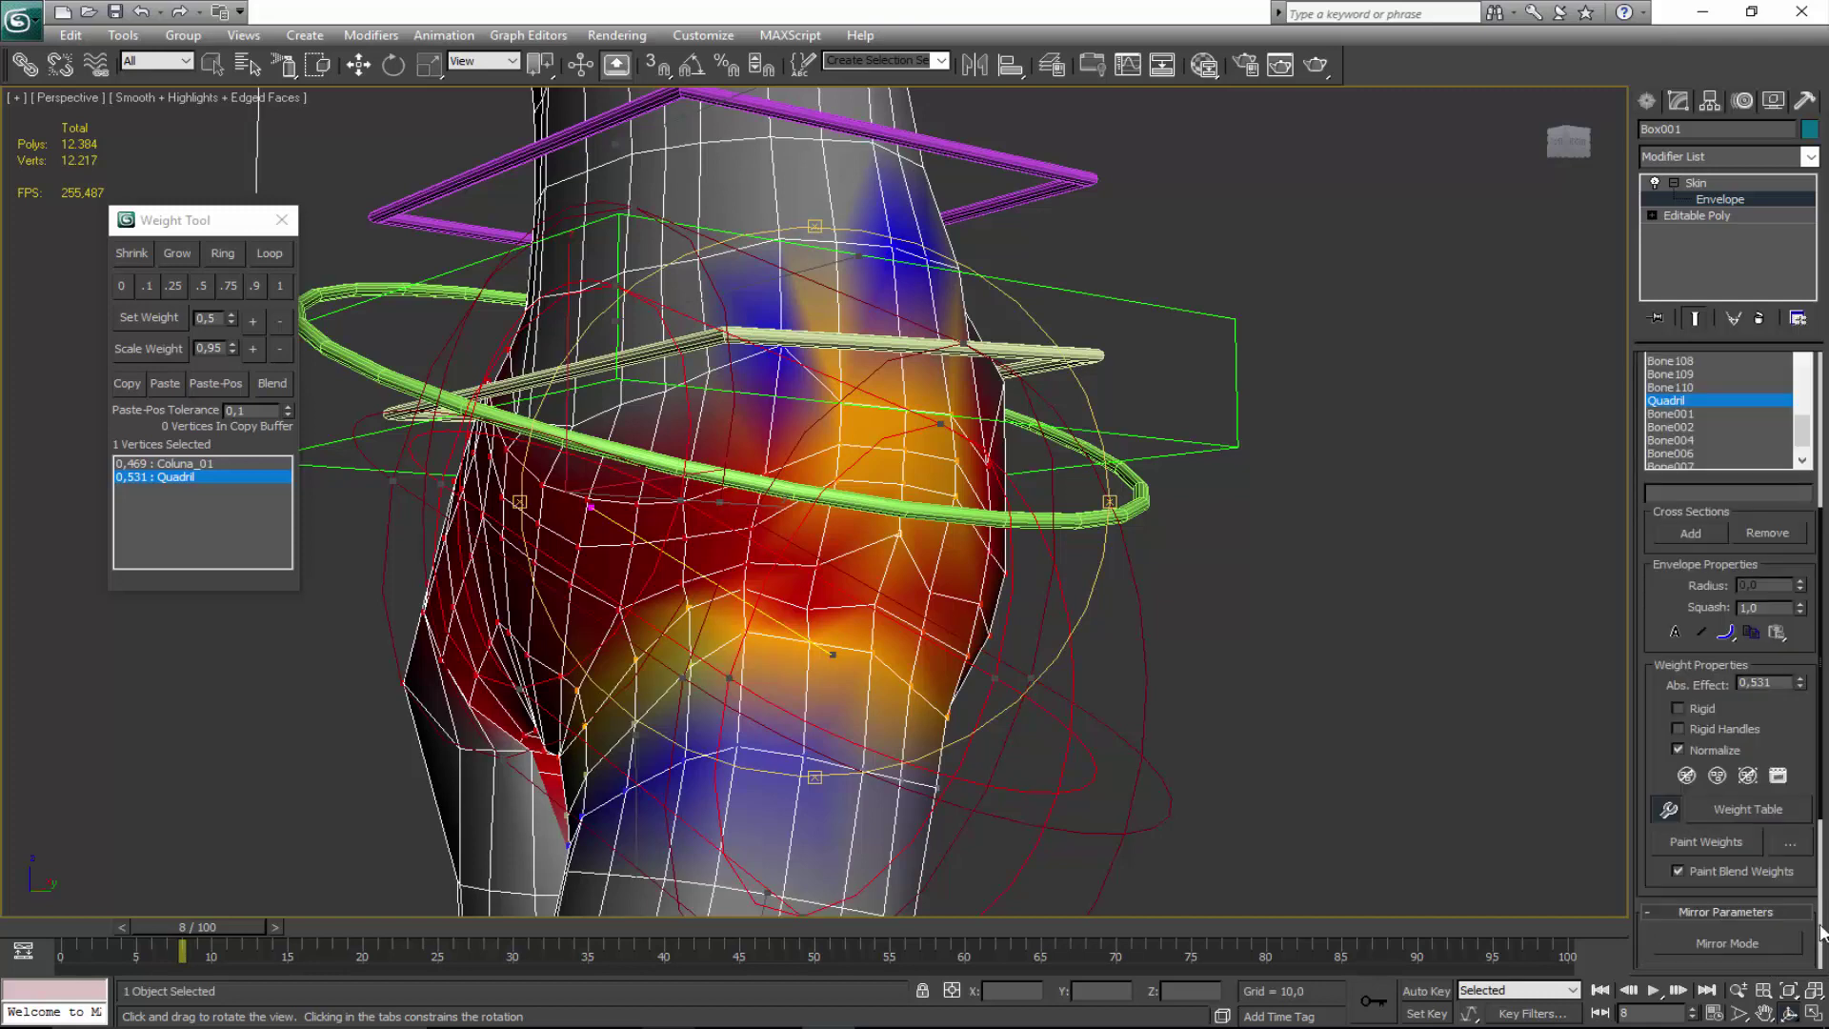
pyautogui.click(1716, 842)
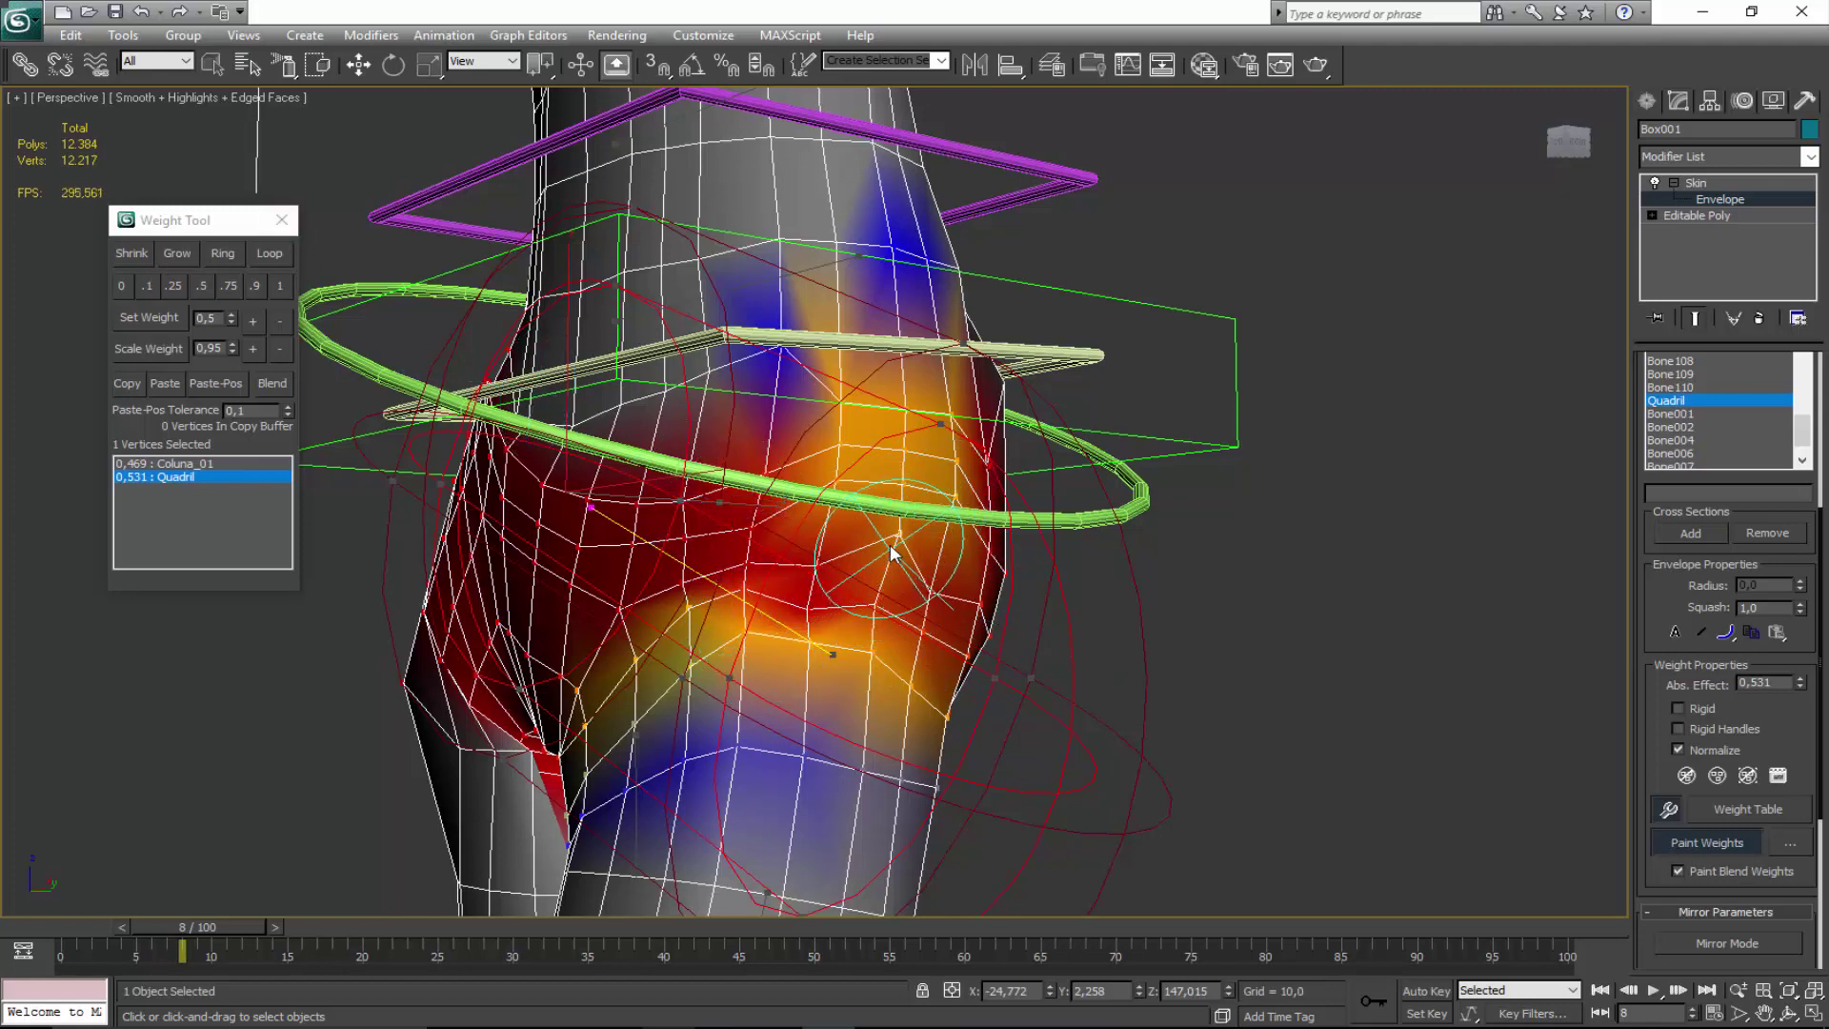
pyautogui.moveTo(902, 591); pyautogui.dragTo(963, 613)
pyautogui.click(925, 616)
pyautogui.click(924, 617)
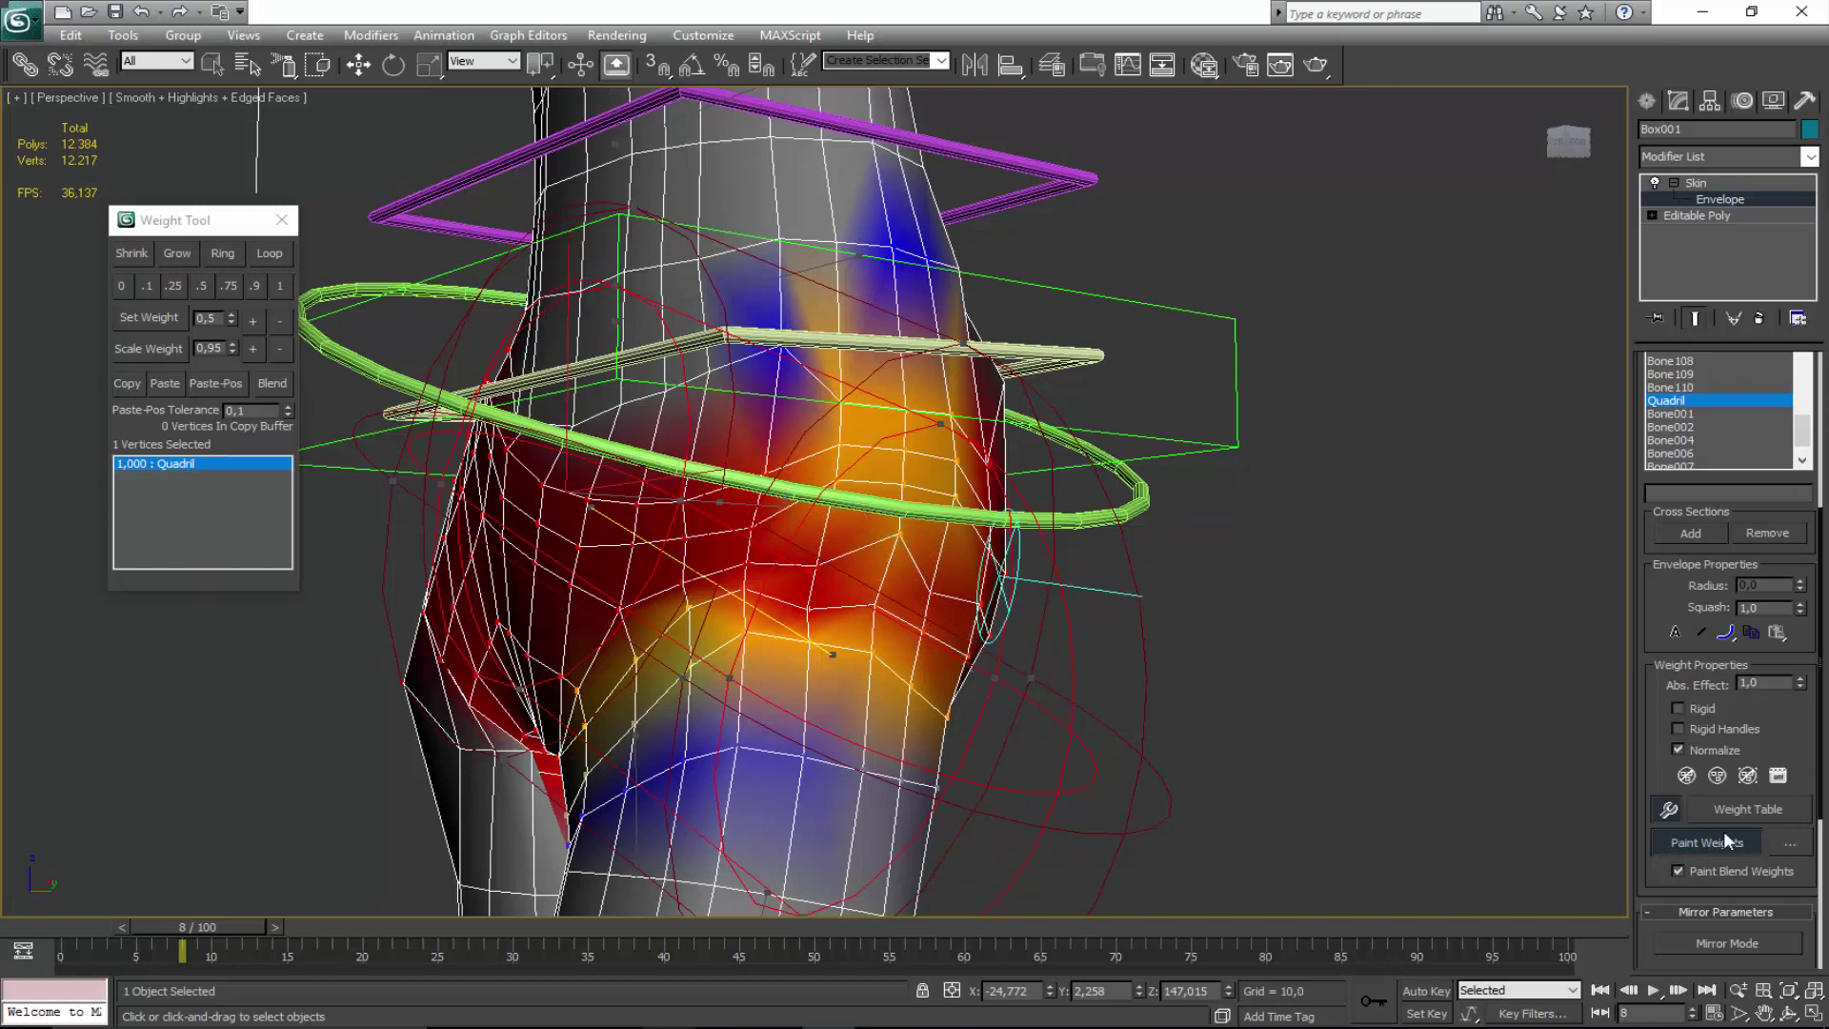
# - Open the brush's Painter Options and place the window clear of the Weight Tool and the hips
pyautogui.click(1790, 844)
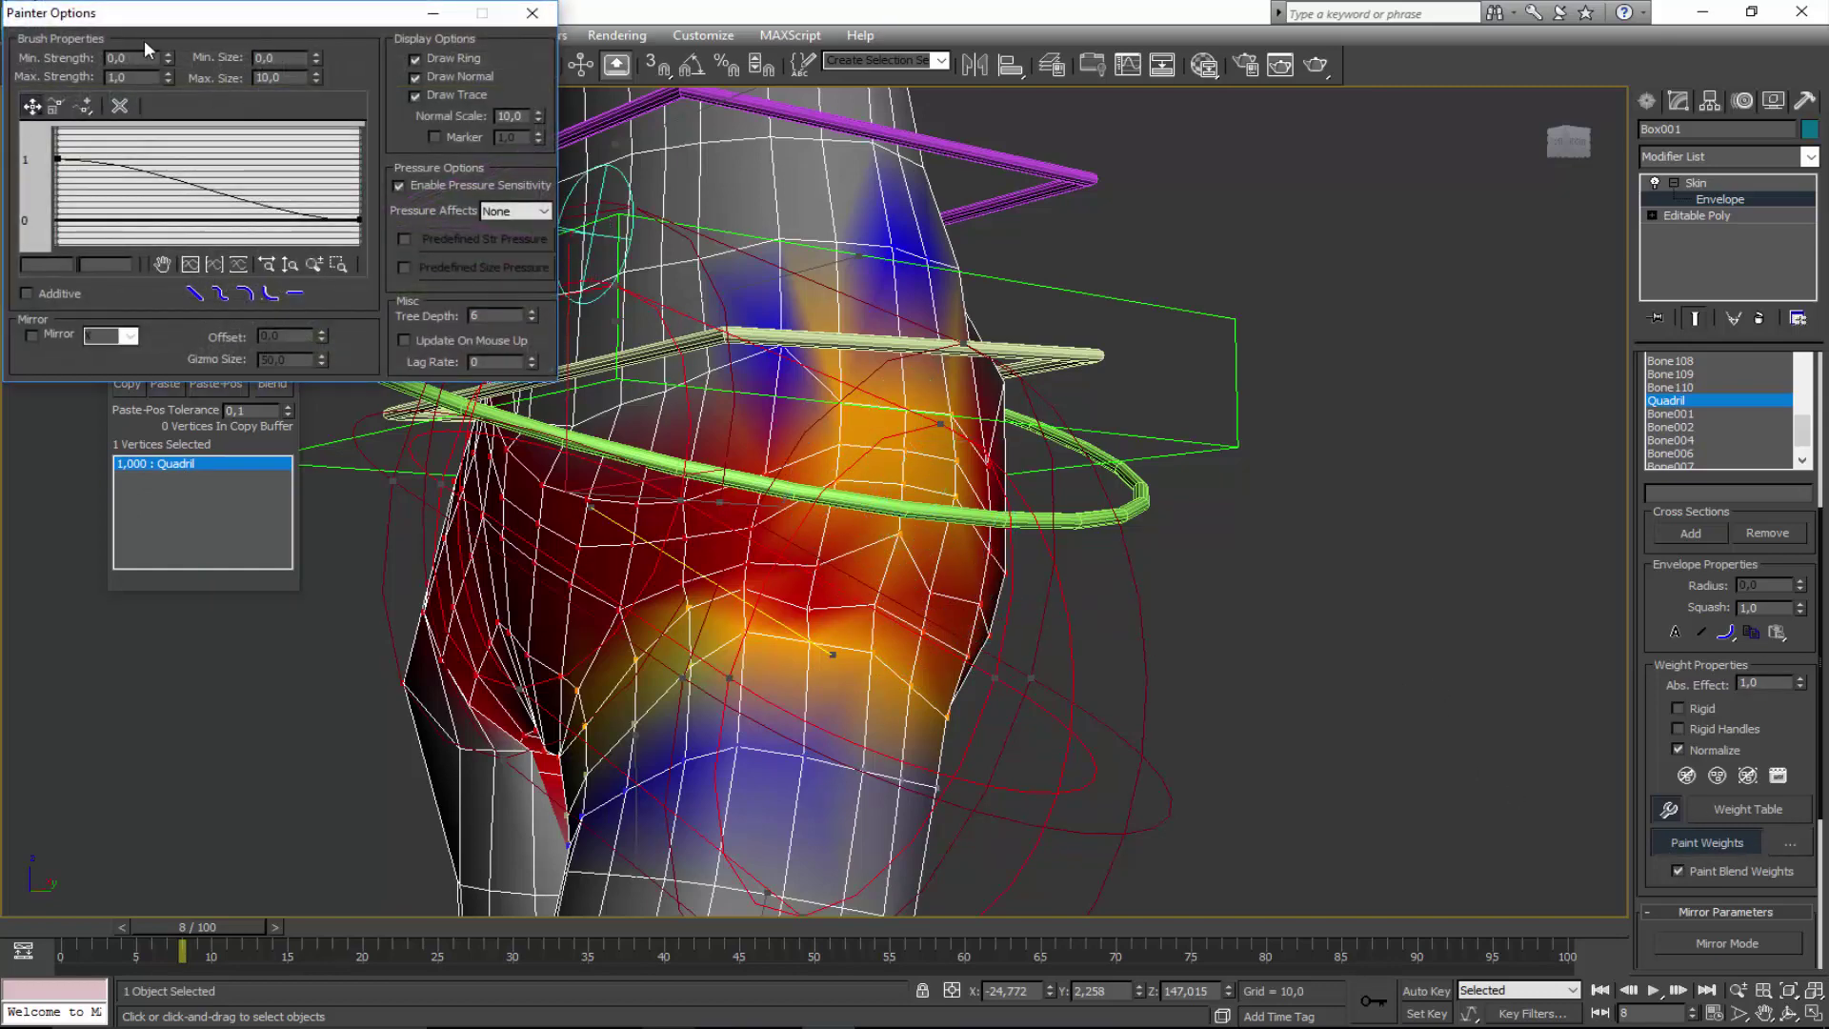
pyautogui.moveTo(141, 21)
pyautogui.mouseDown()
pyautogui.moveTo(938, 141)
pyautogui.moveTo(1150, 108)
pyautogui.mouseUp()
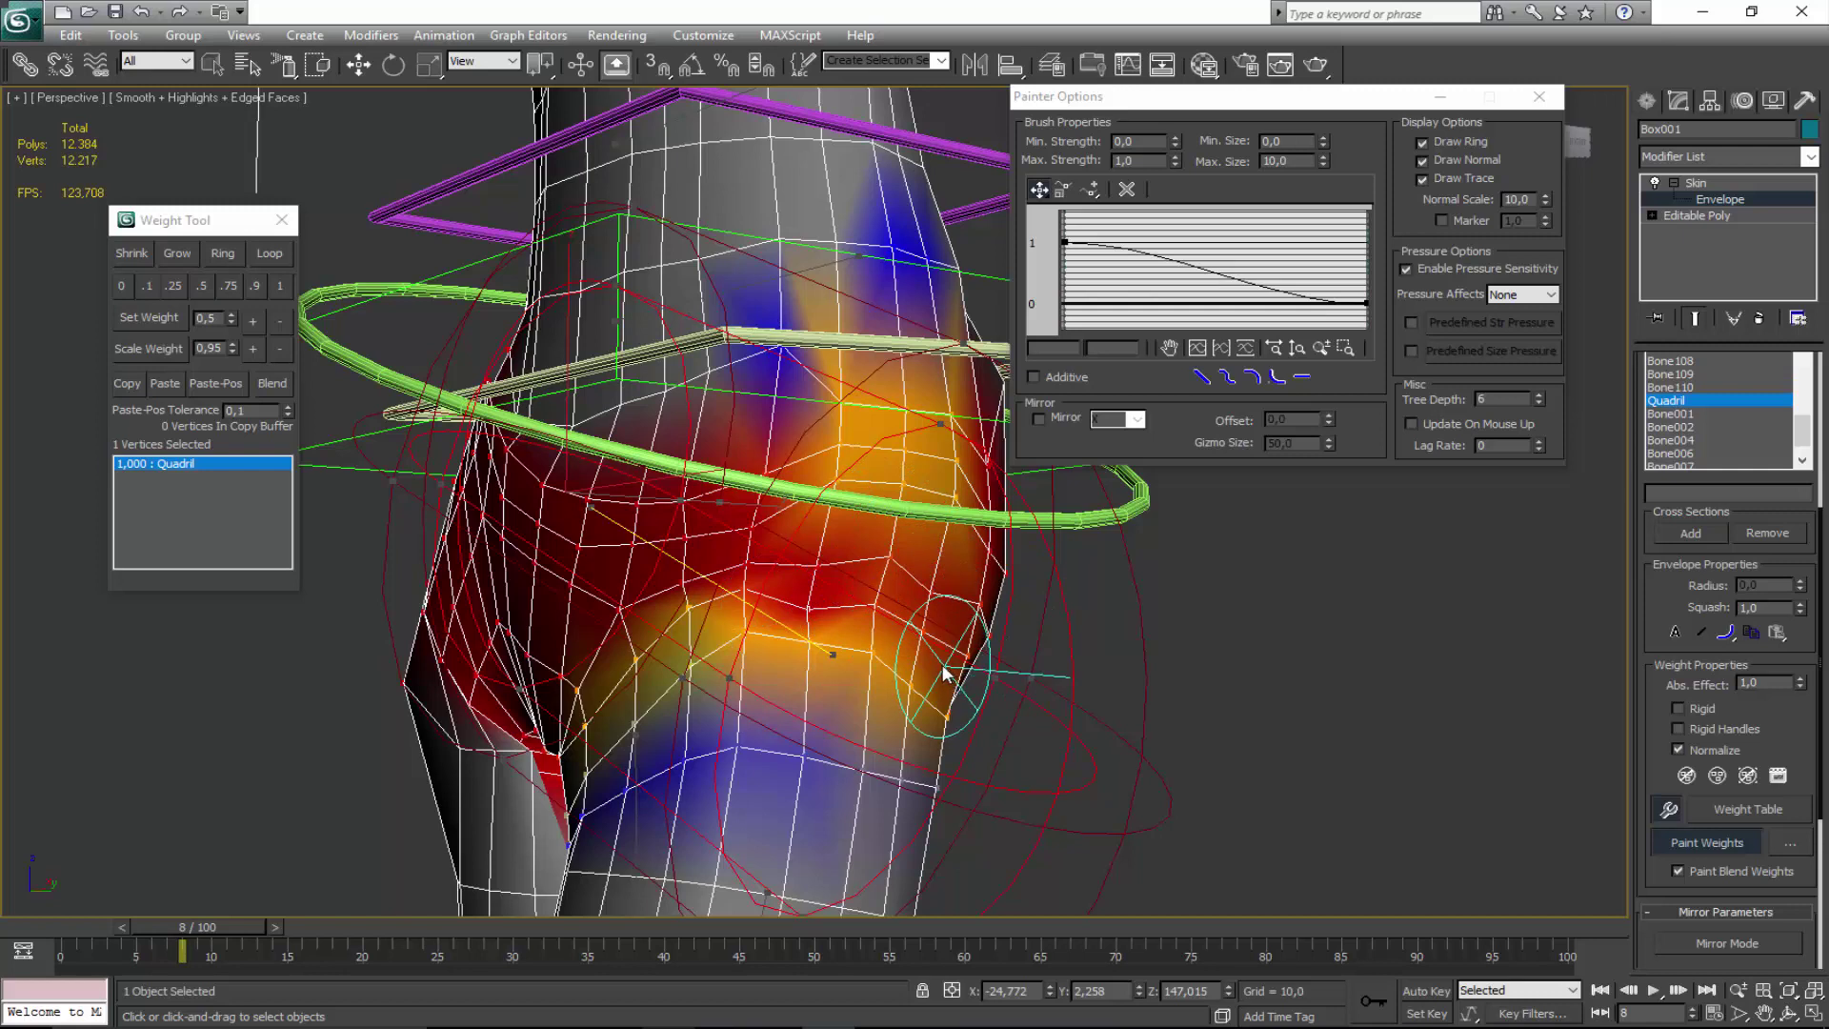
pyautogui.click(1144, 161)
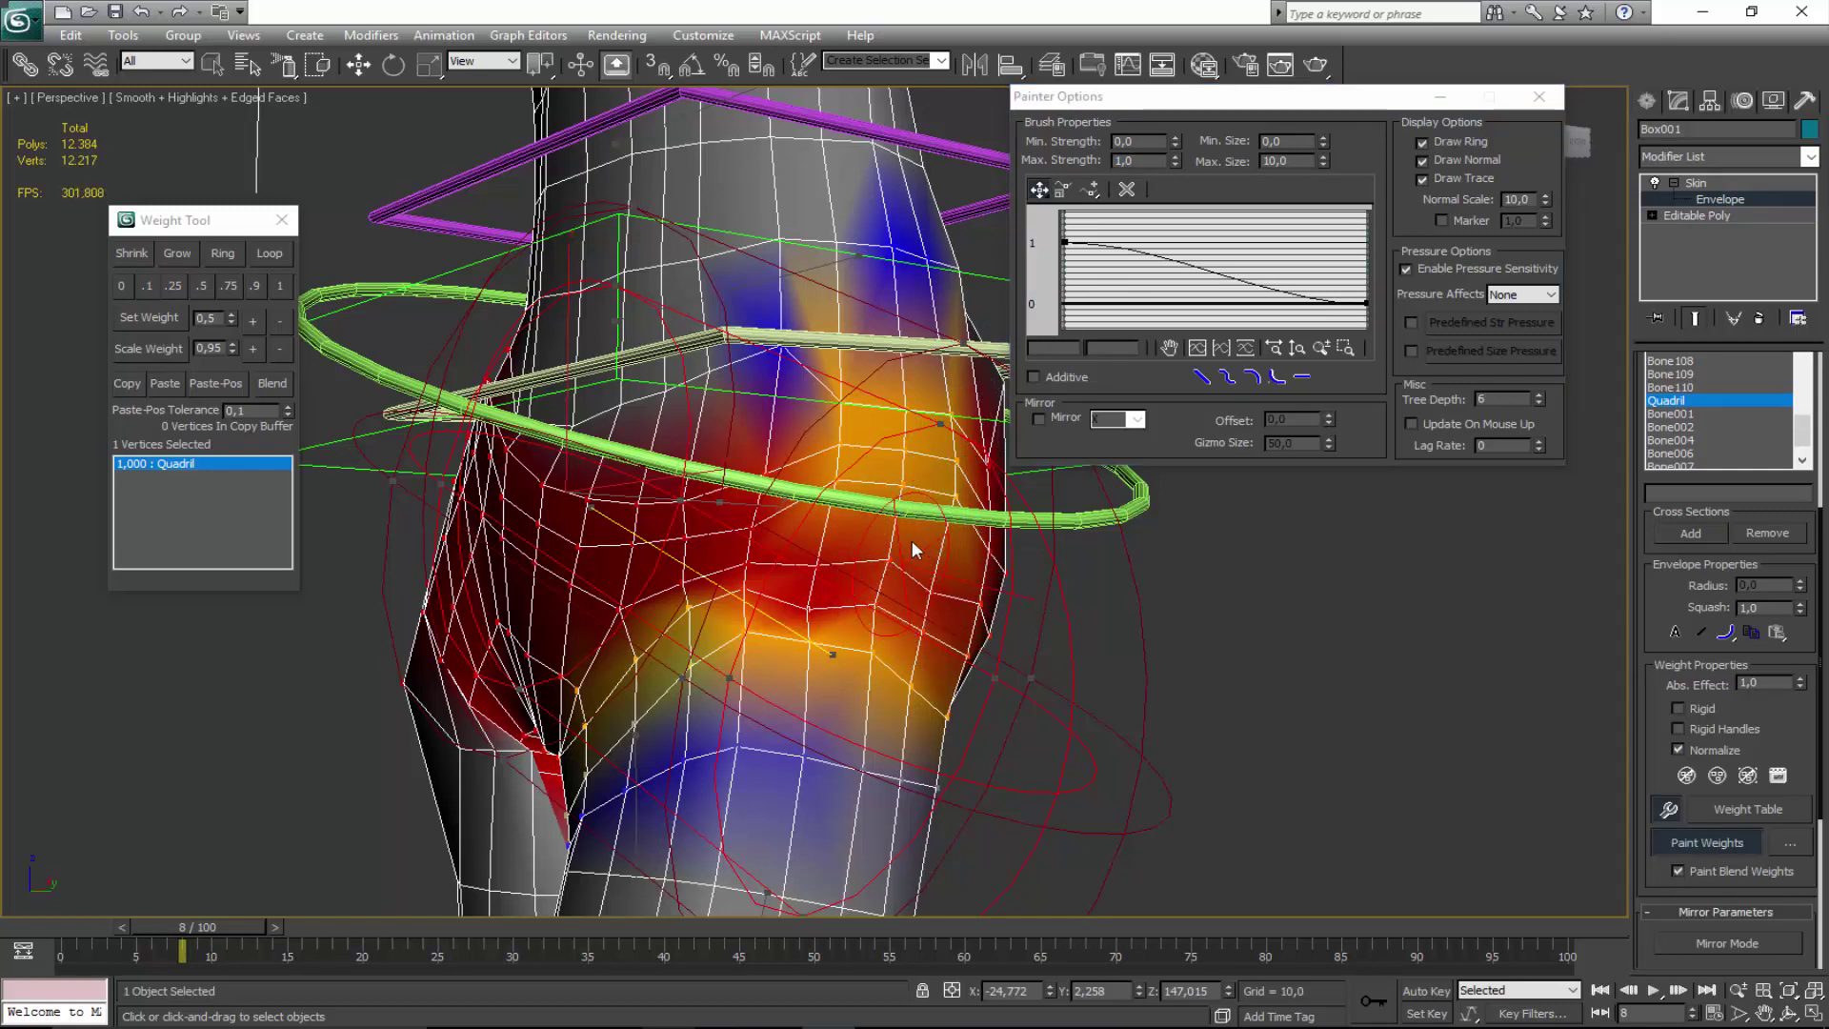
# - Undo the recent vertex and bone selection changes back to Bone006, and close and reopen Painter Options
pyautogui.hotkey('ctrl', 'z')
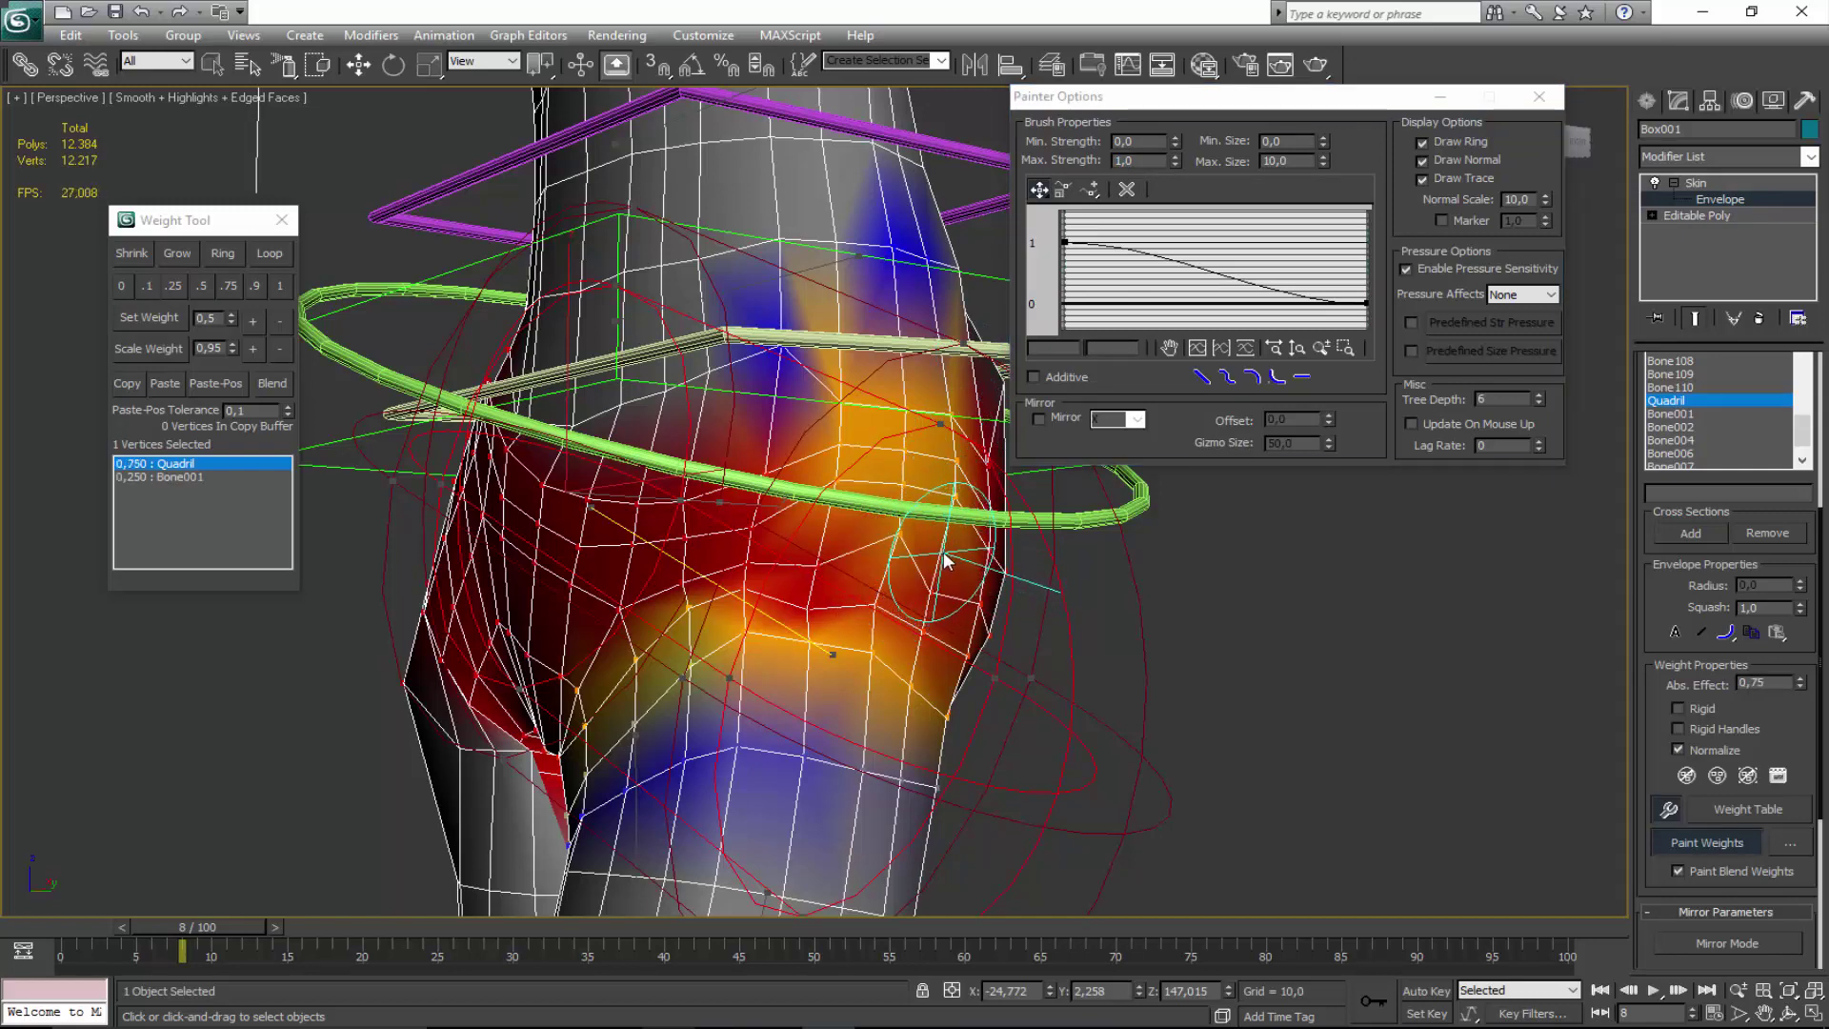
pyautogui.hotkey('ctrl', 'z')
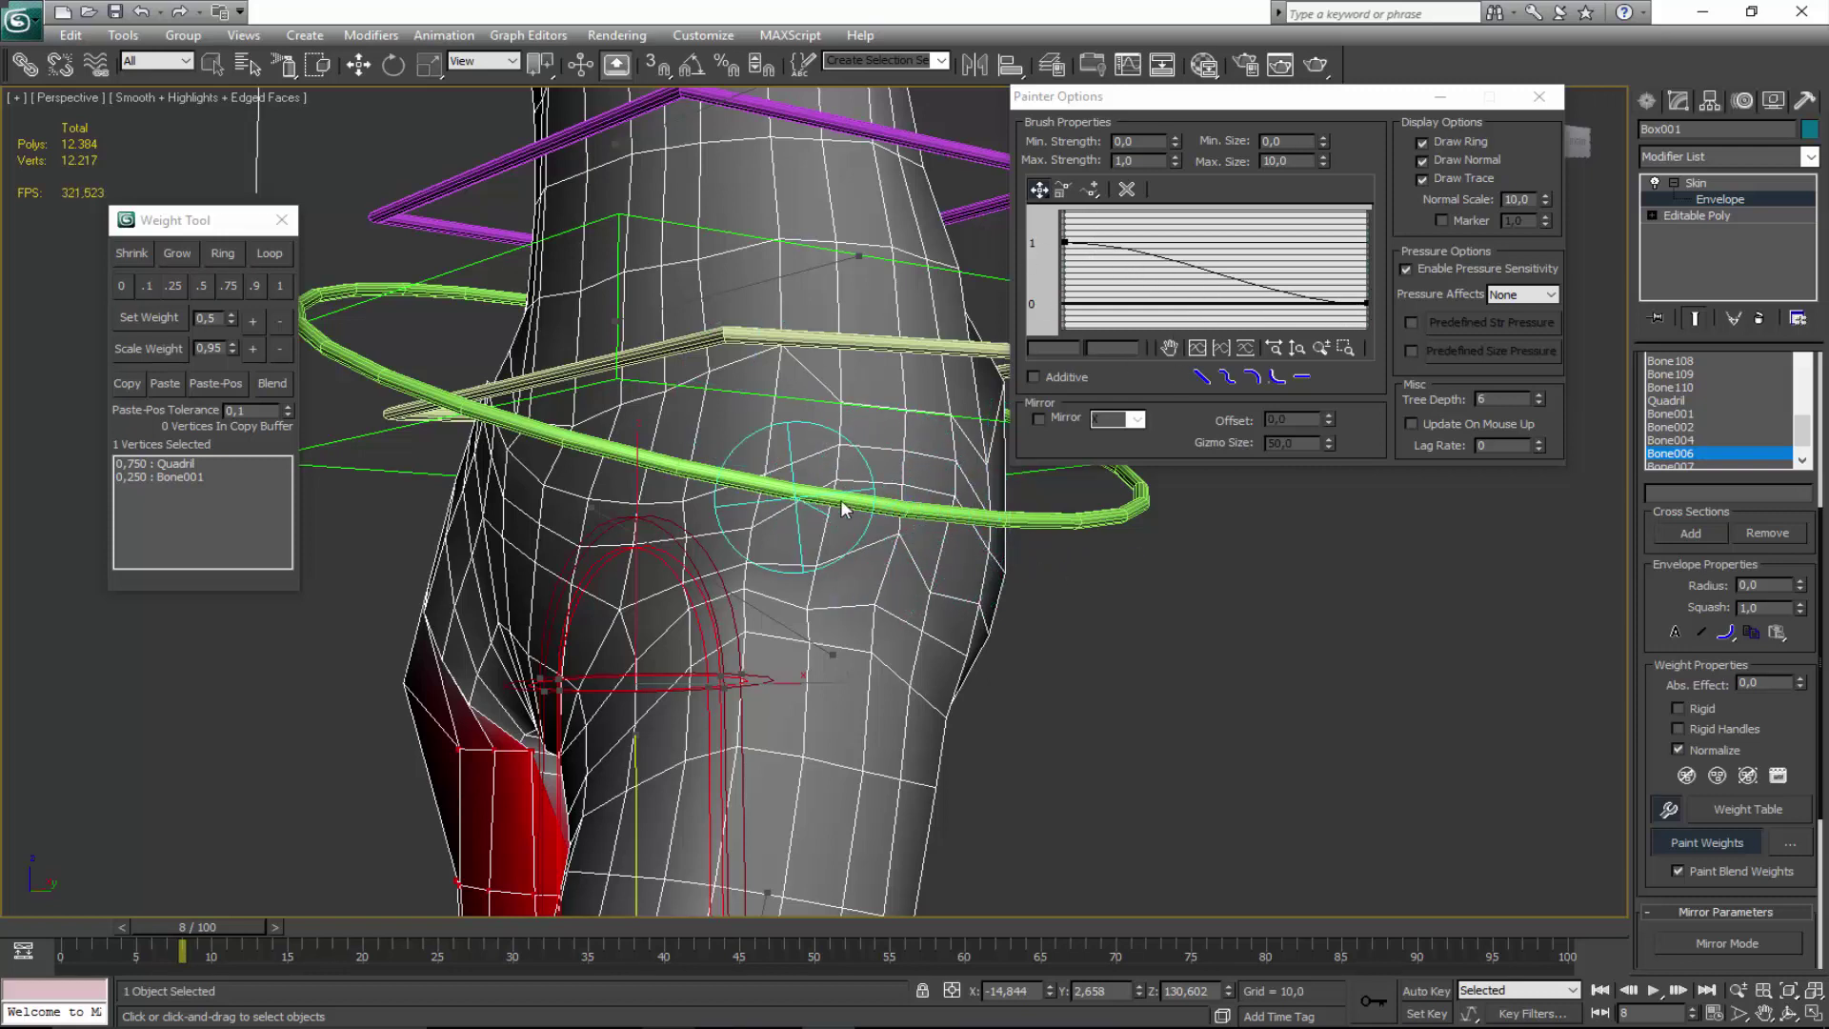
pyautogui.click(1790, 842)
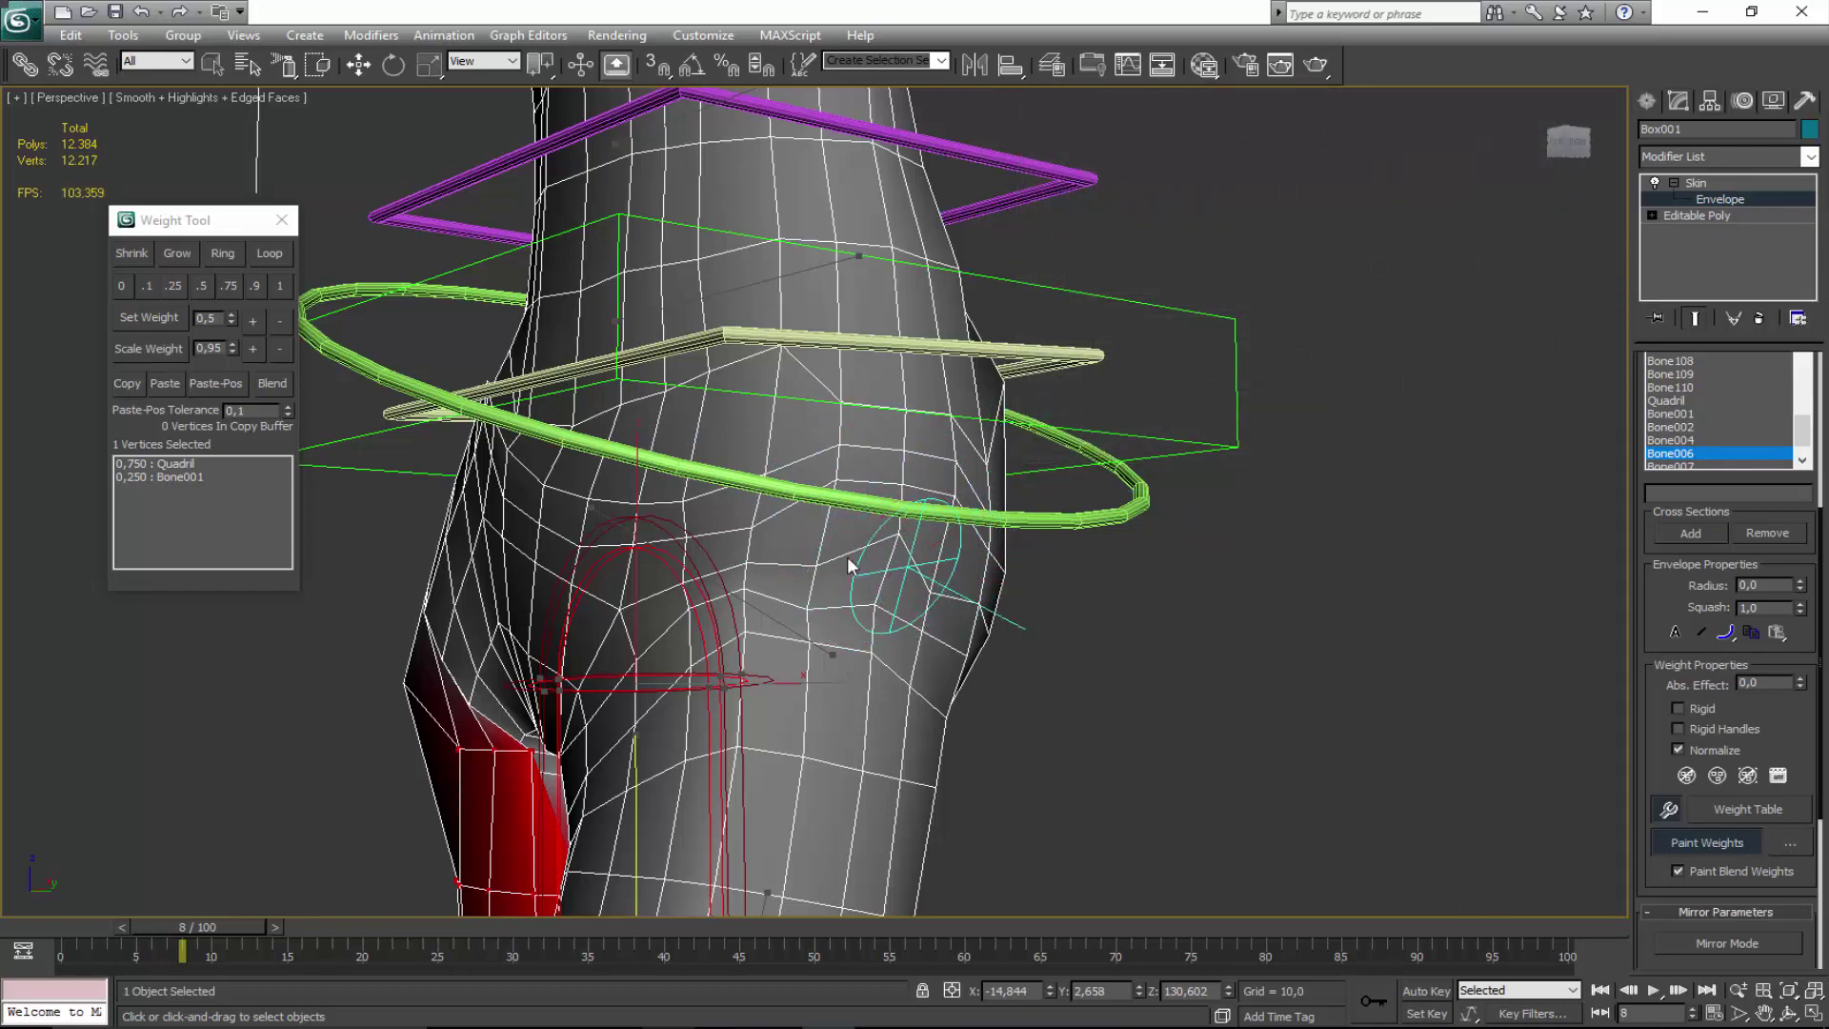
pyautogui.click(1770, 845)
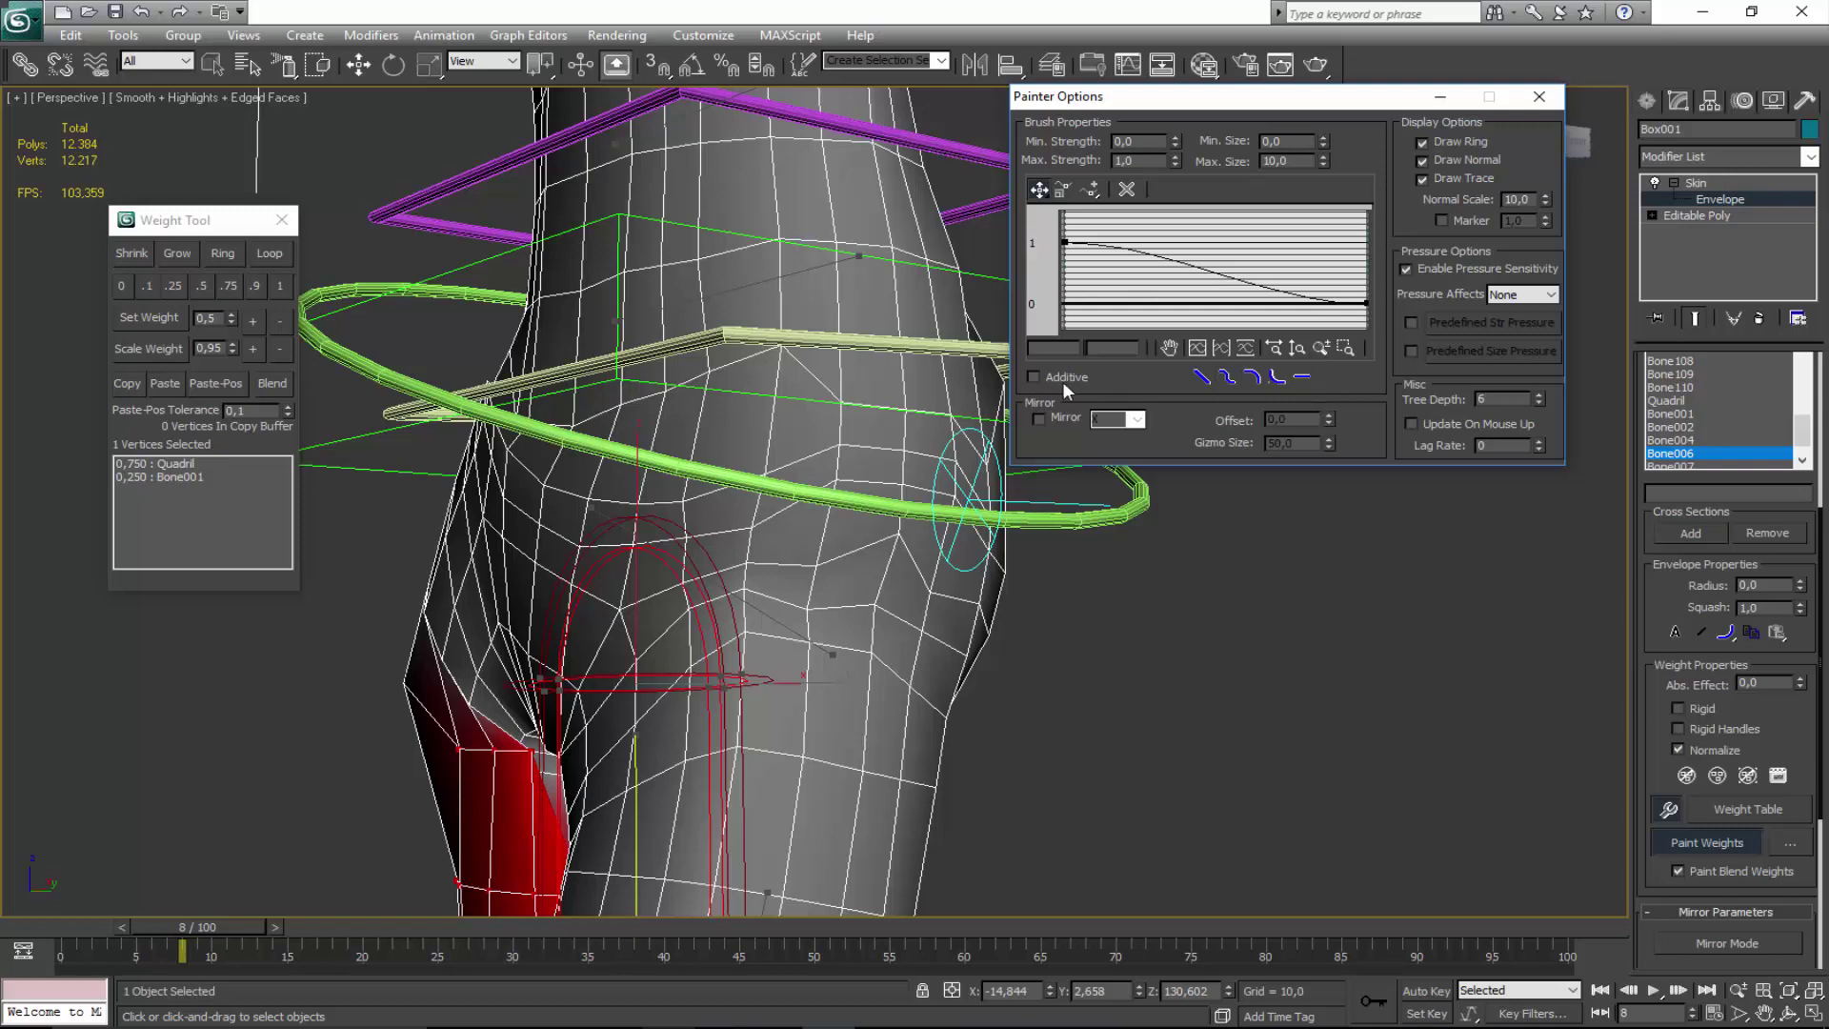
# - Enable brush mirroring on X, check the mirrored brush across the hips, and close Painter Options and Paint Weights
pyautogui.click(1038, 418)
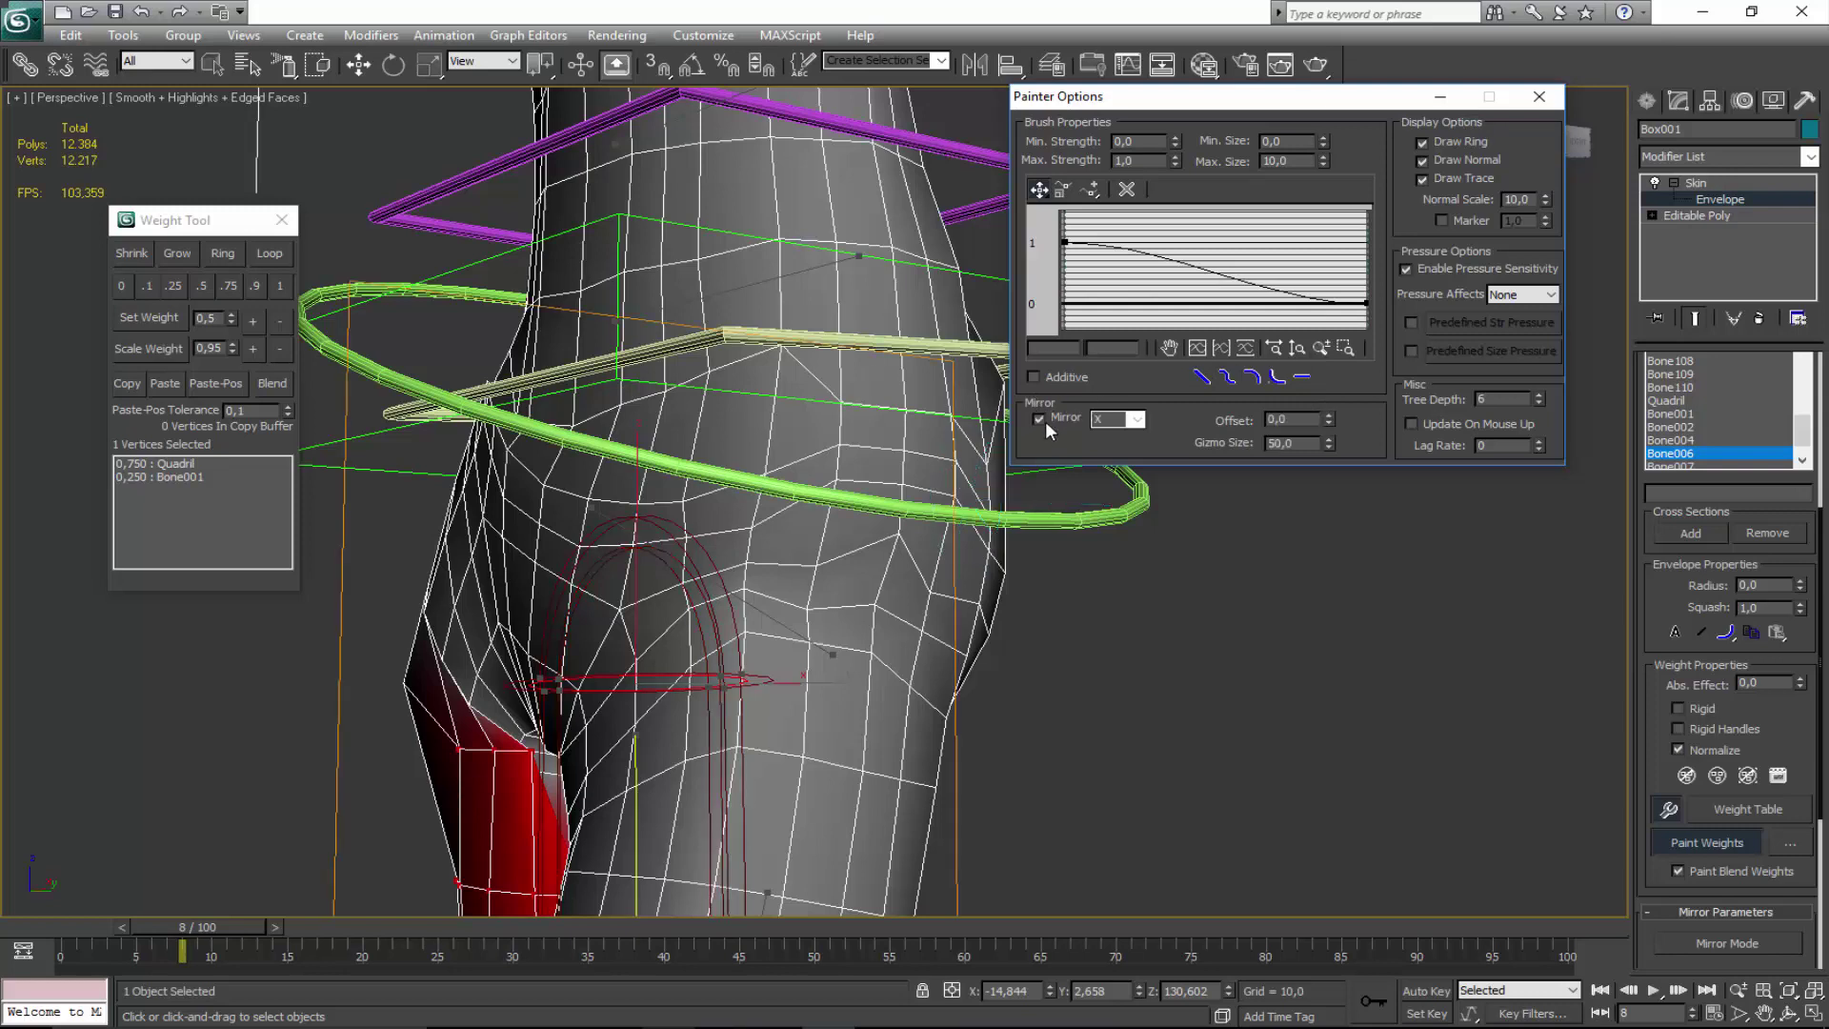
pyautogui.click(838, 506)
pyautogui.moveTo(840, 508); pyautogui.dragTo(846, 572, button='middle')
pyautogui.hotkey('ctrl', 'r')
pyautogui.moveTo(767, 514)
pyautogui.mouseDown()
pyautogui.moveTo(877, 534)
pyautogui.moveTo(906, 586)
pyautogui.mouseUp()
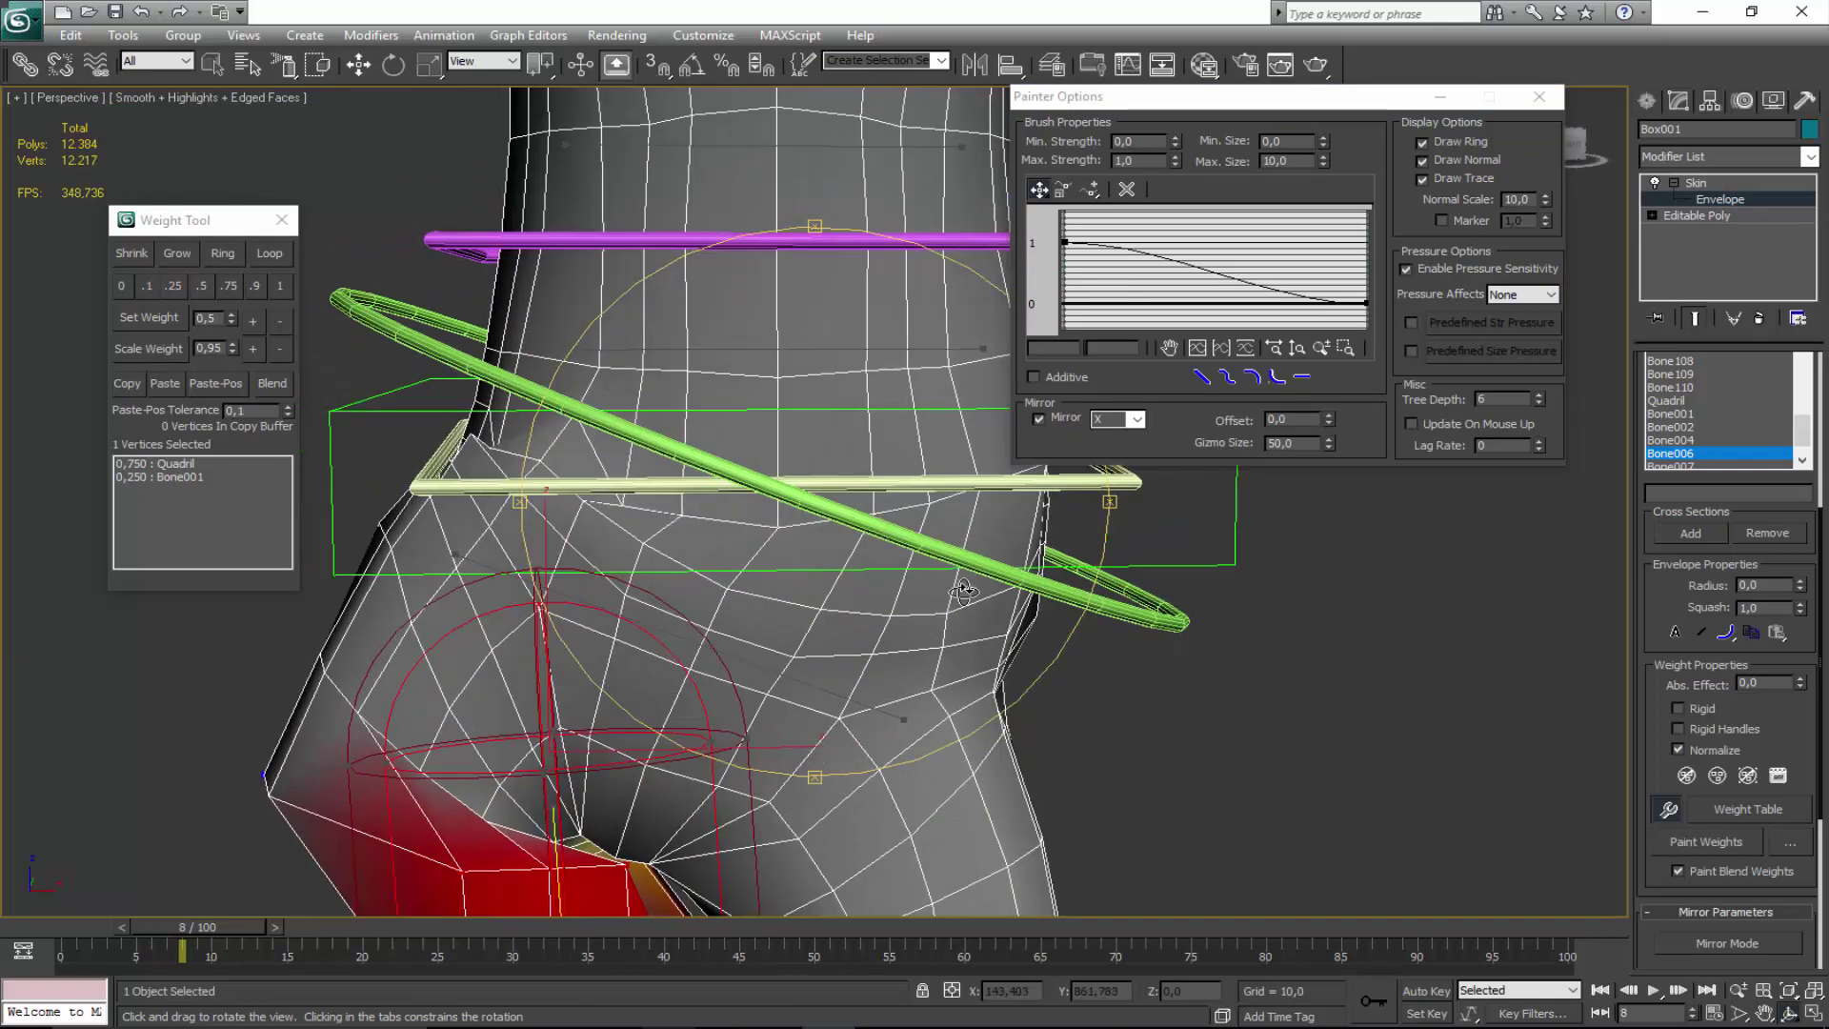
pyautogui.click(1721, 843)
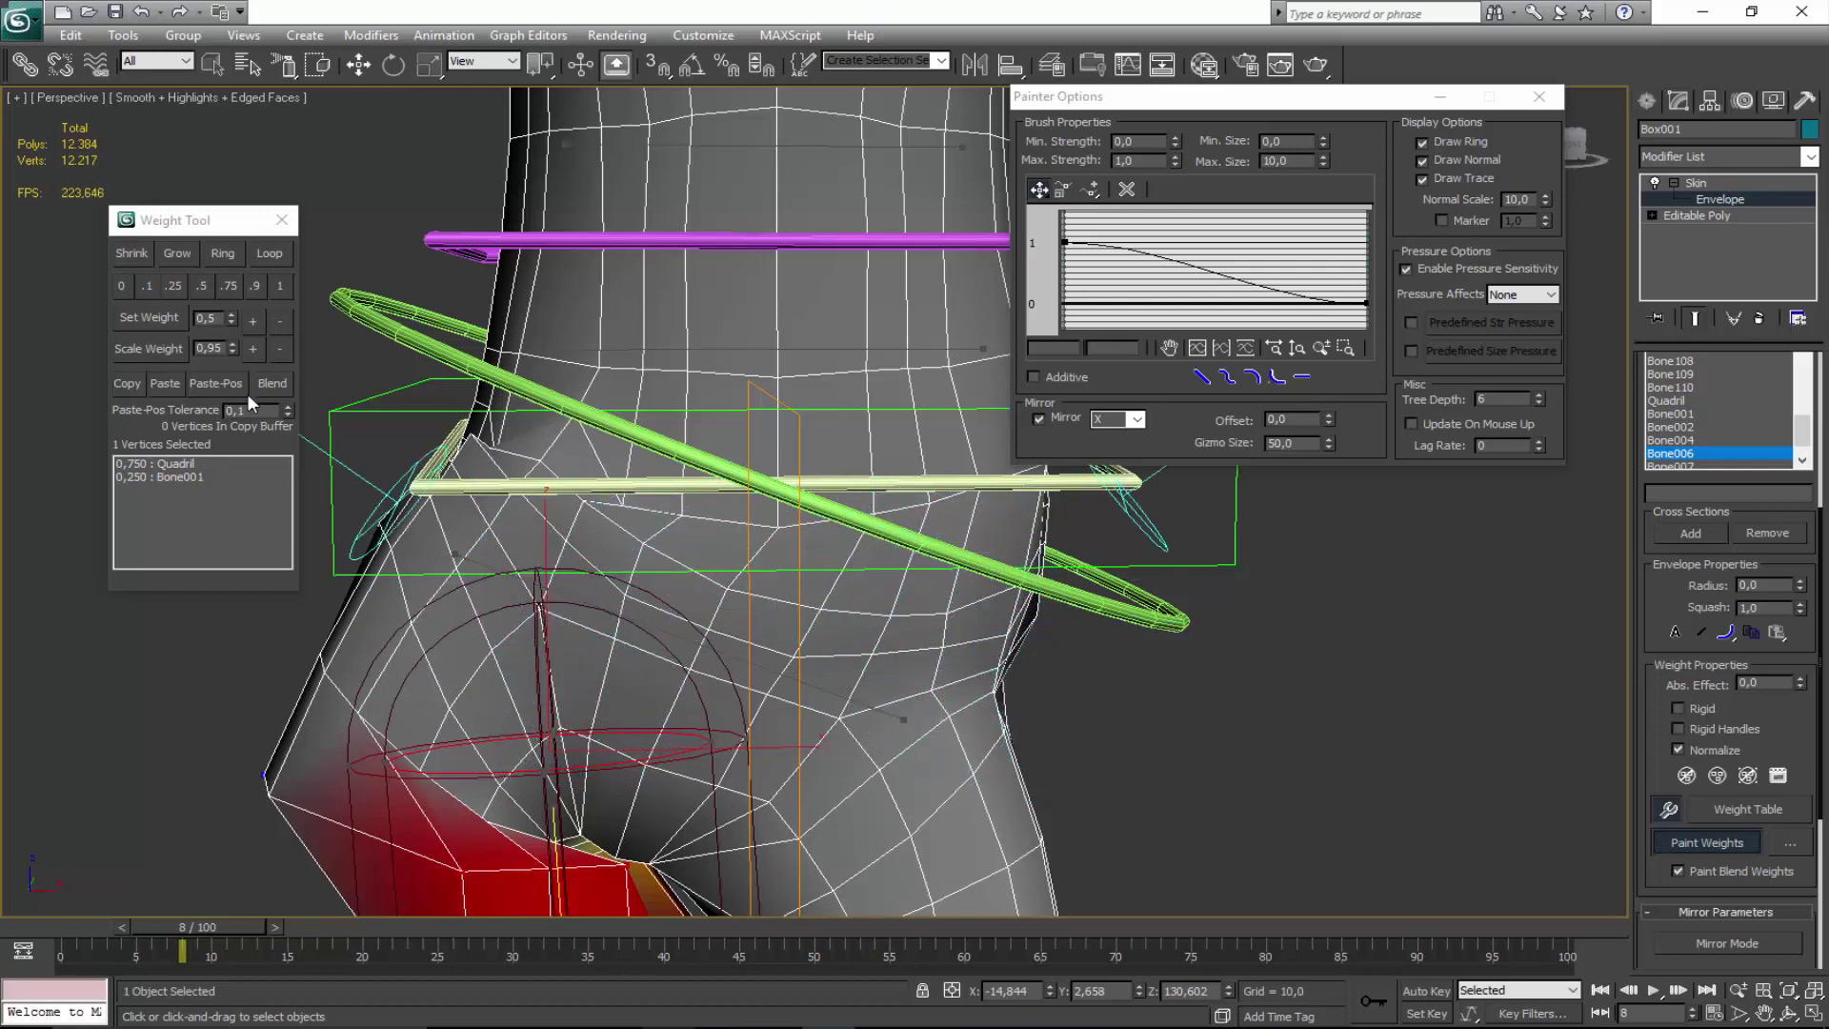
pyautogui.moveTo(165, 219); pyautogui.dragTo(155, 210)
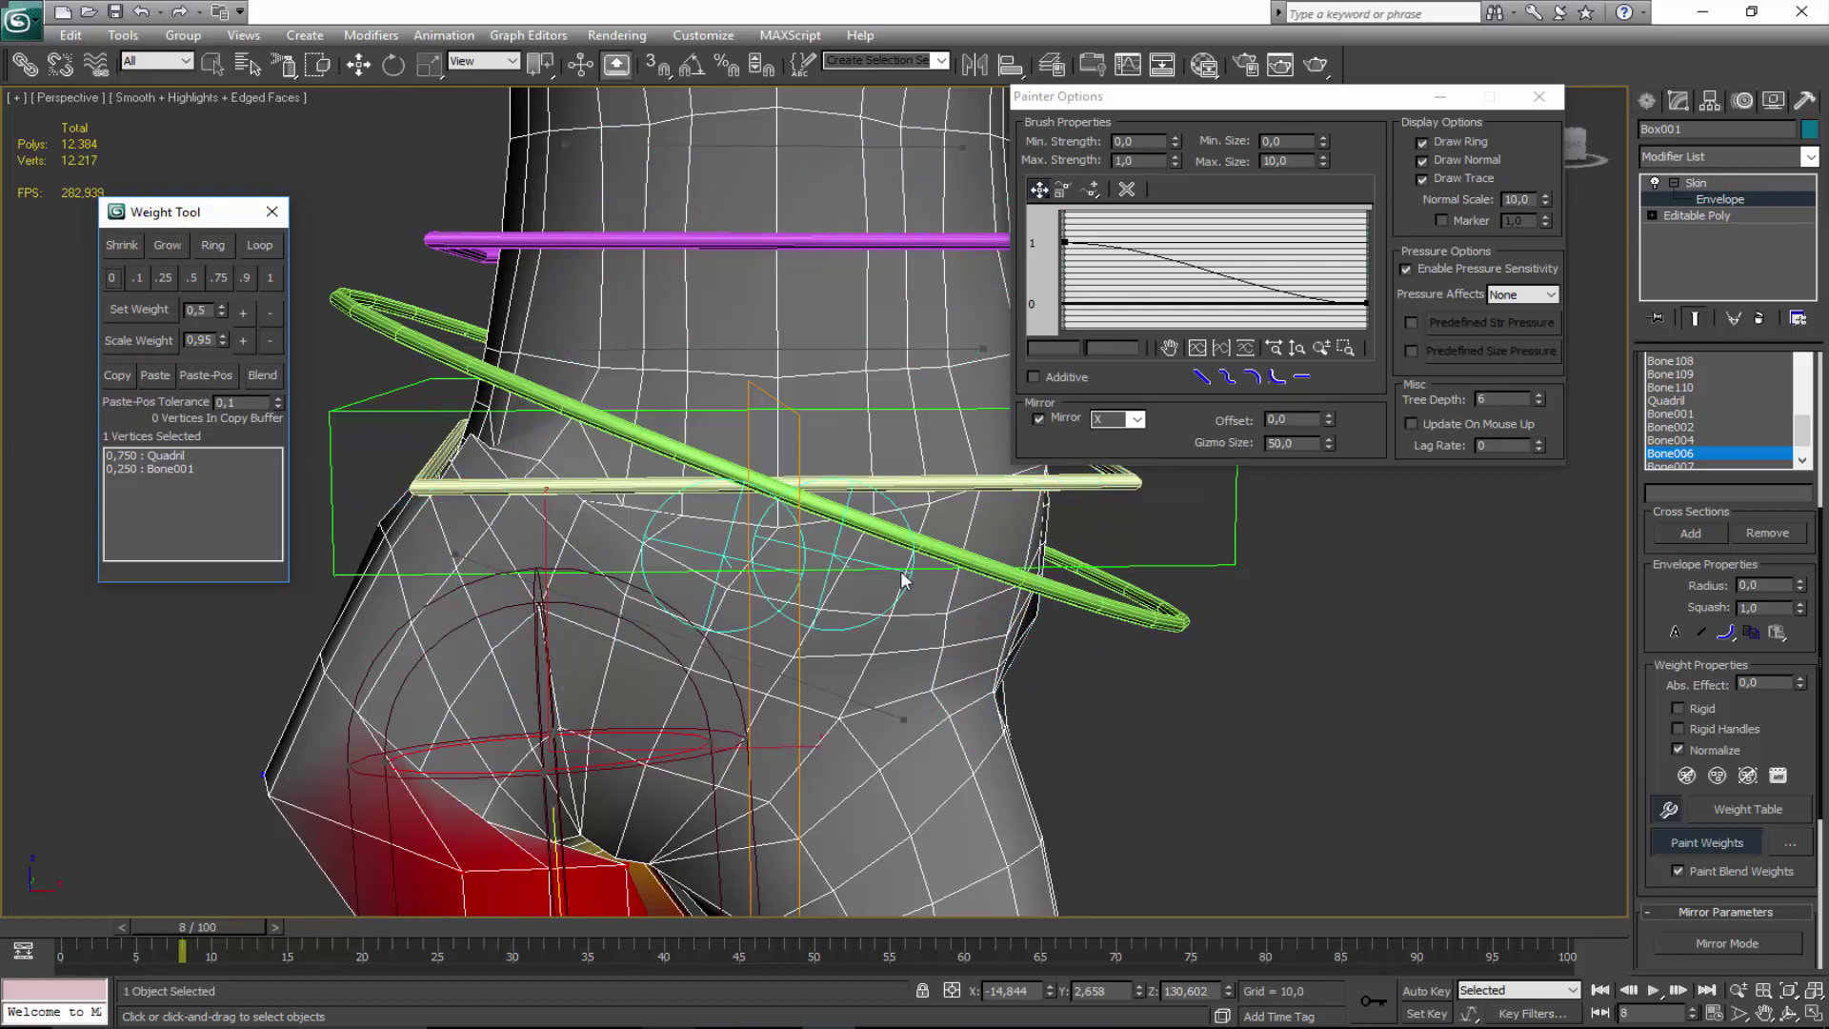
pyautogui.click(1537, 97)
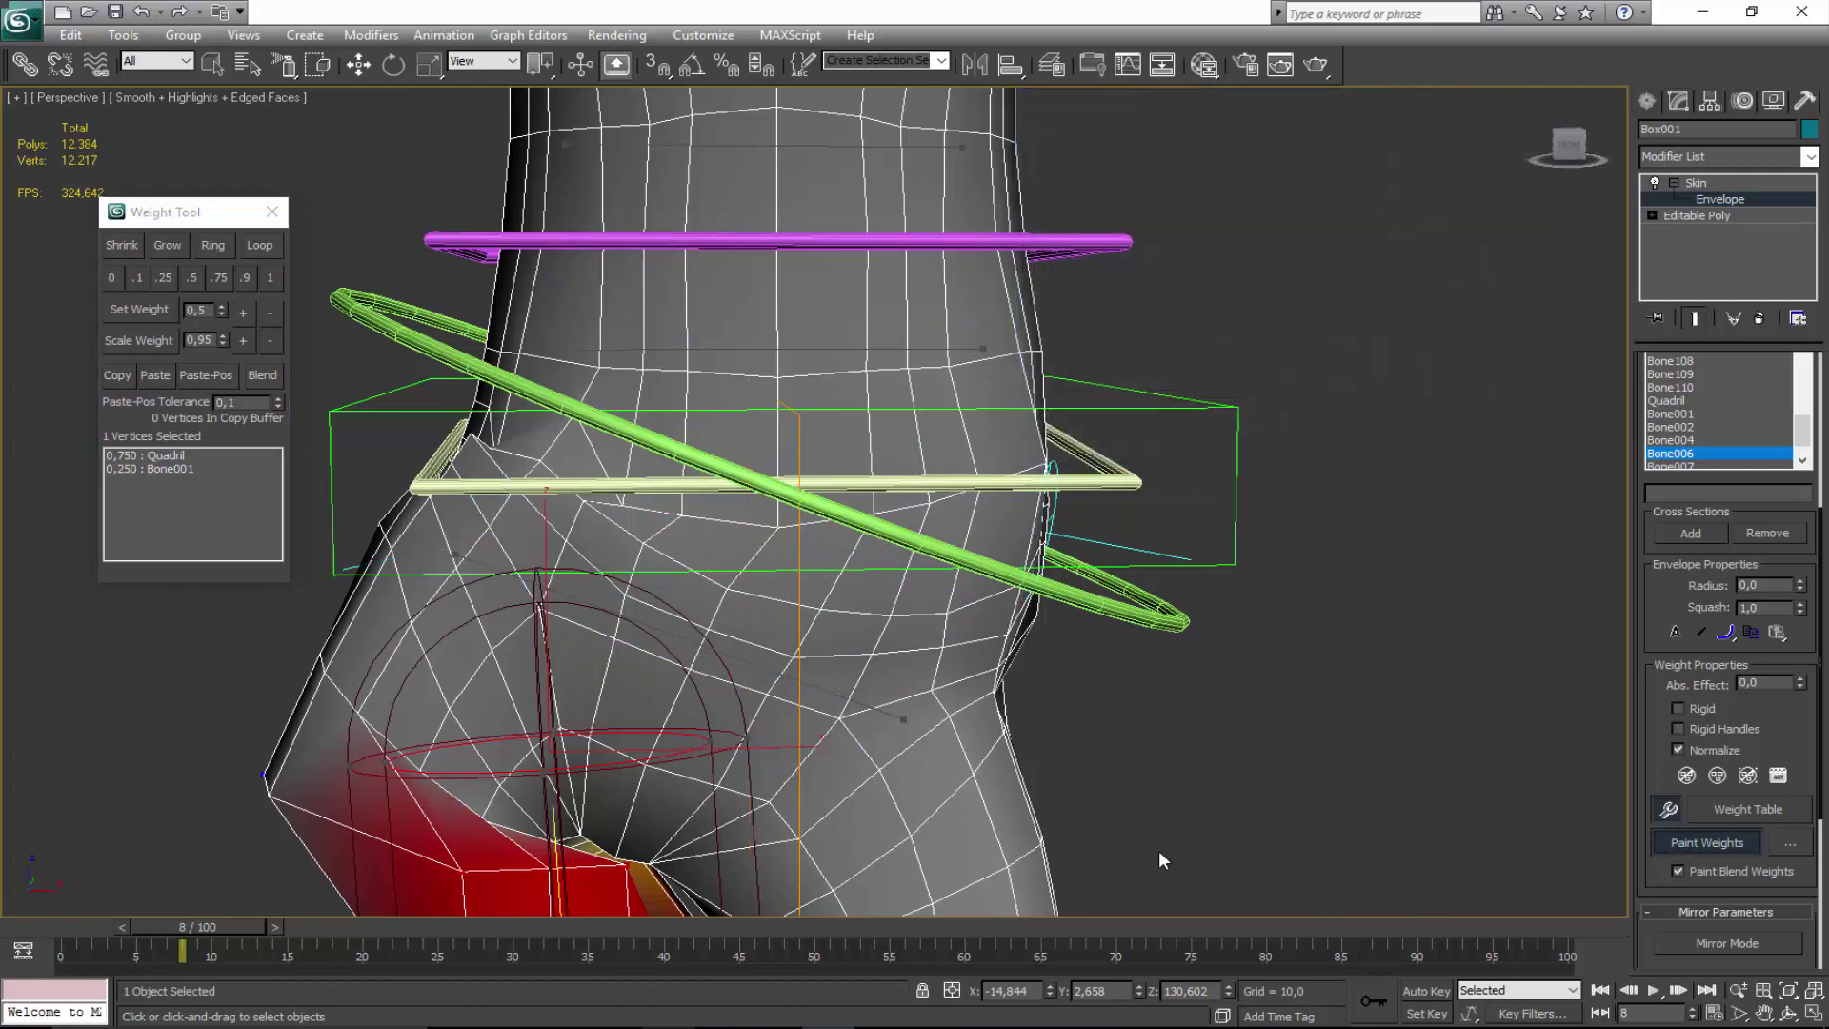
pyautogui.click(1684, 840)
pyautogui.click(1683, 839)
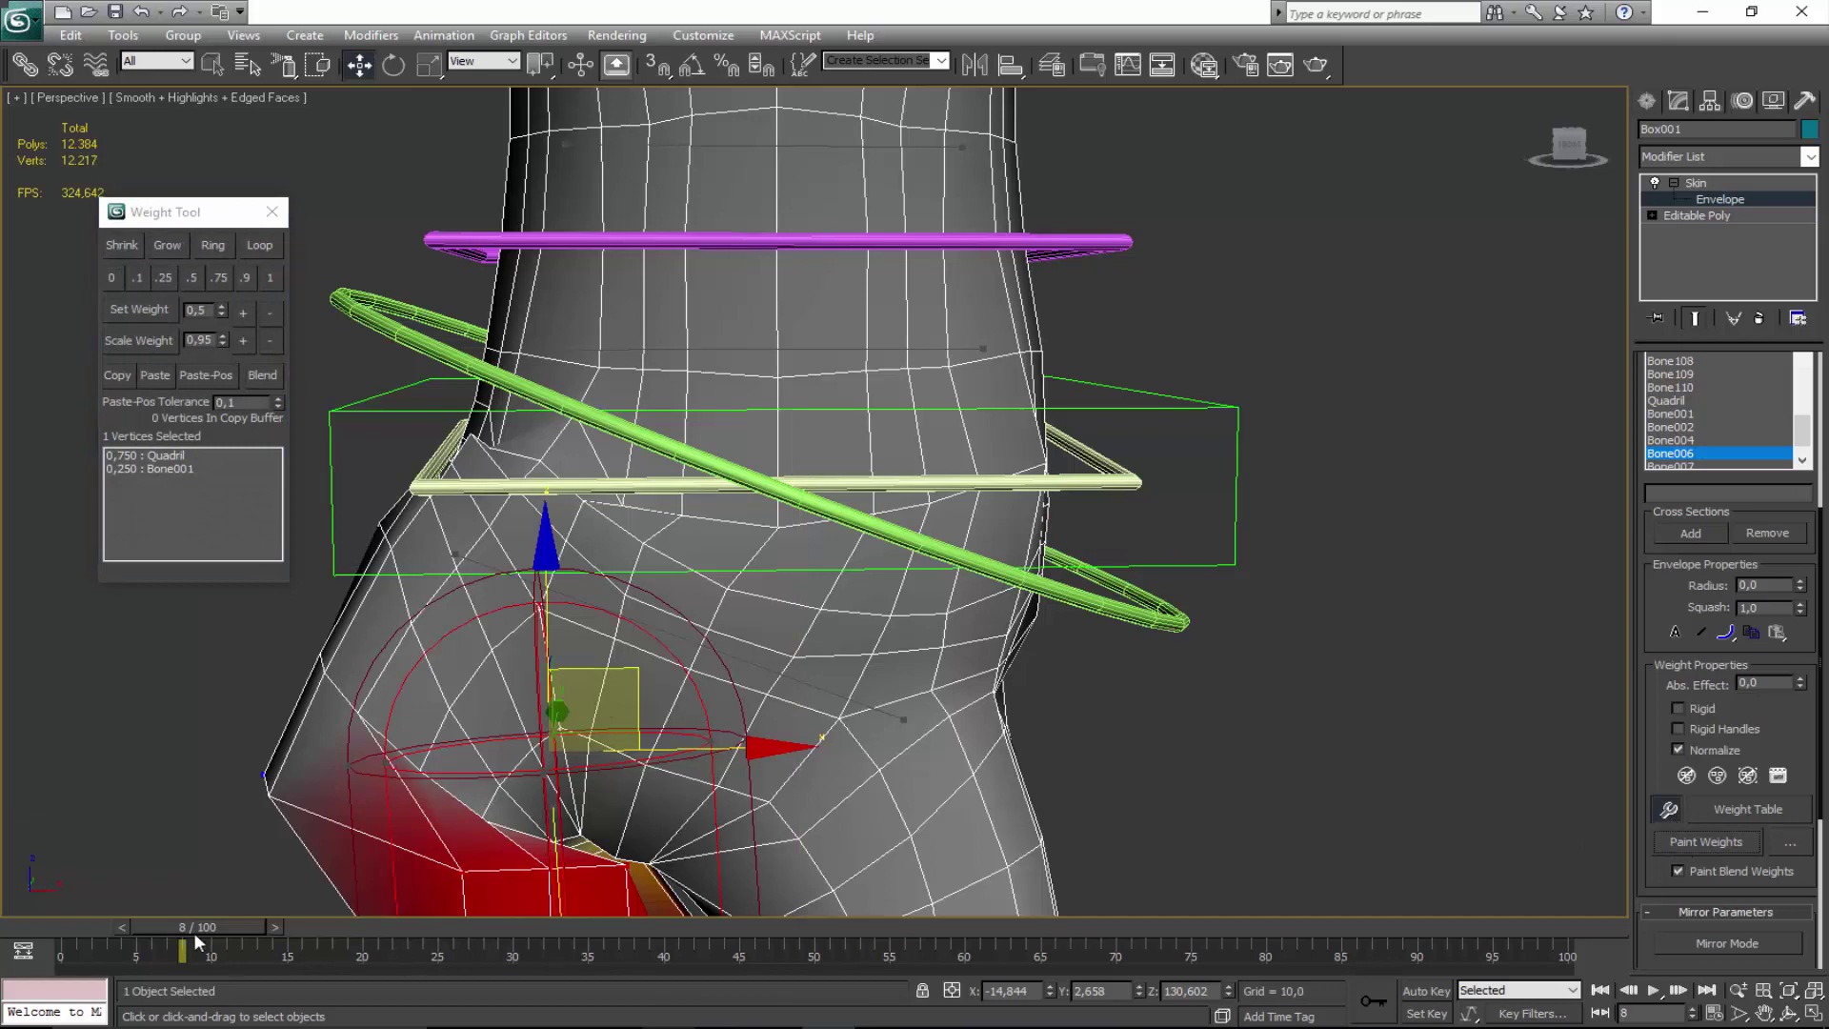
# - Return the animation to frame 0 and view the whole pelvis in its rest pose
pyautogui.moveTo(198, 943); pyautogui.dragTo(67, 943)
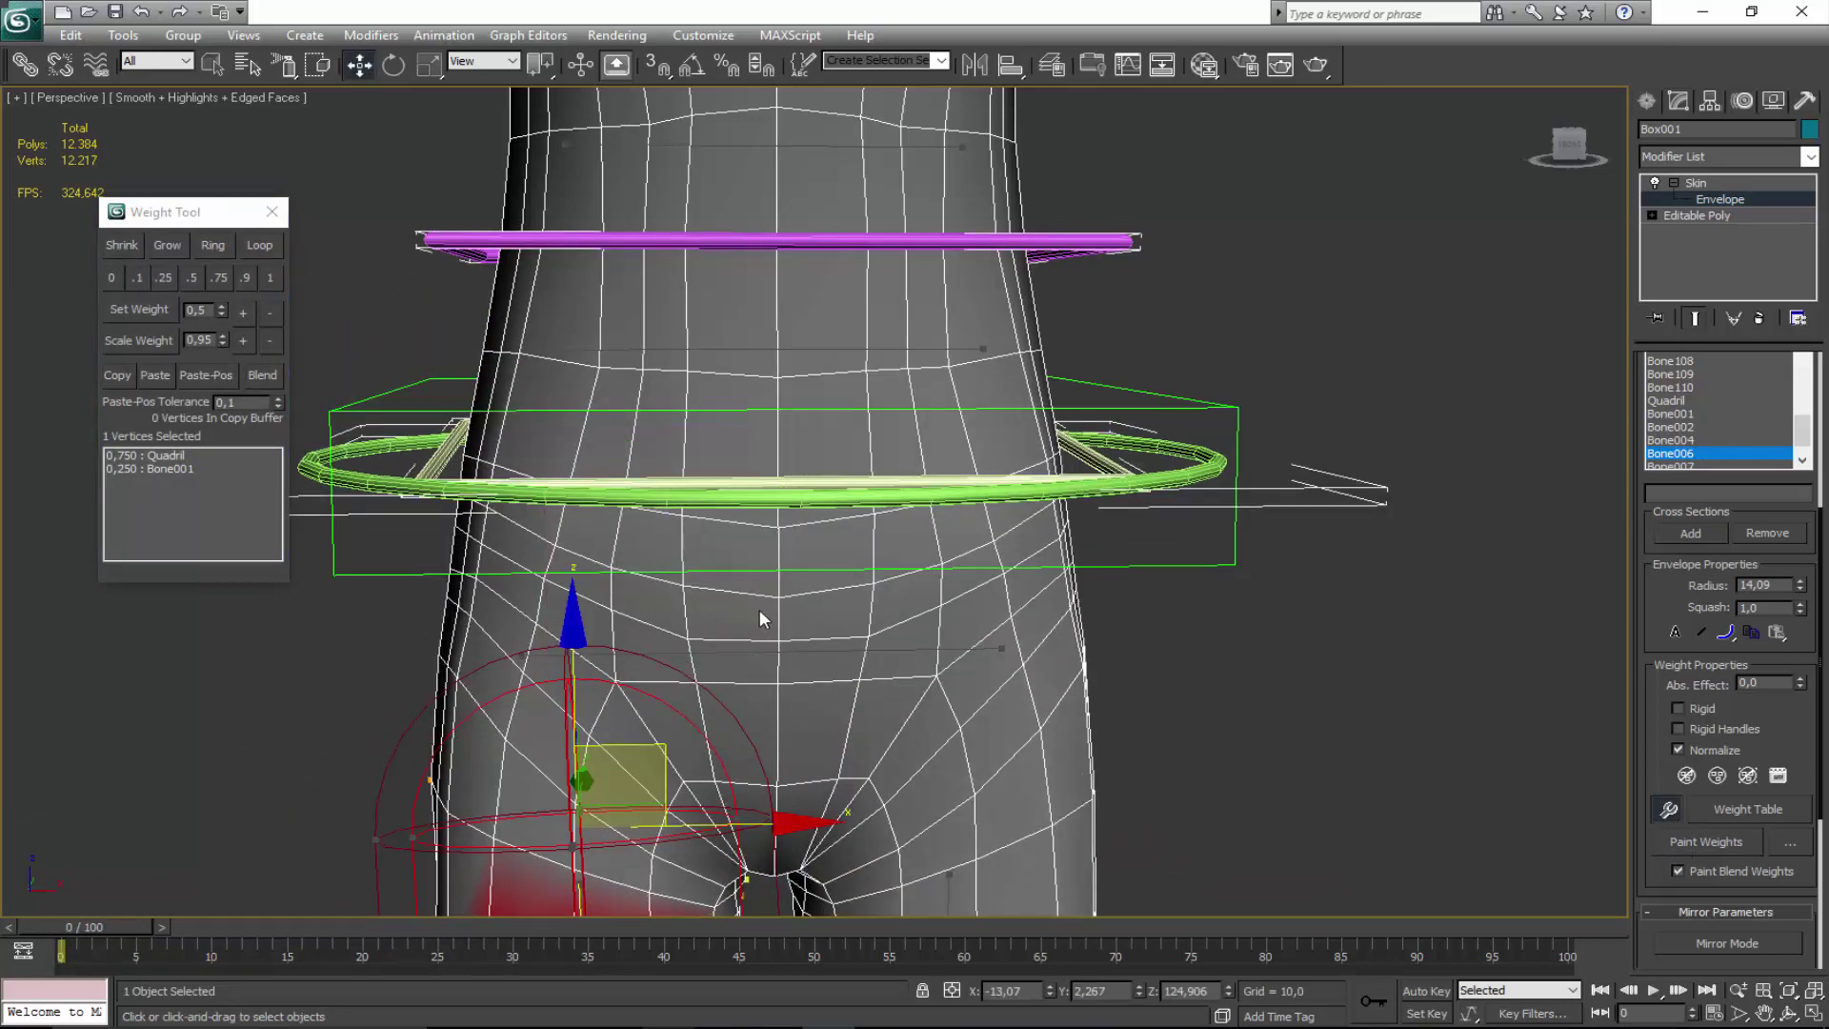
pyautogui.scroll(-5, 762, 619)
pyautogui.click(1789, 1014)
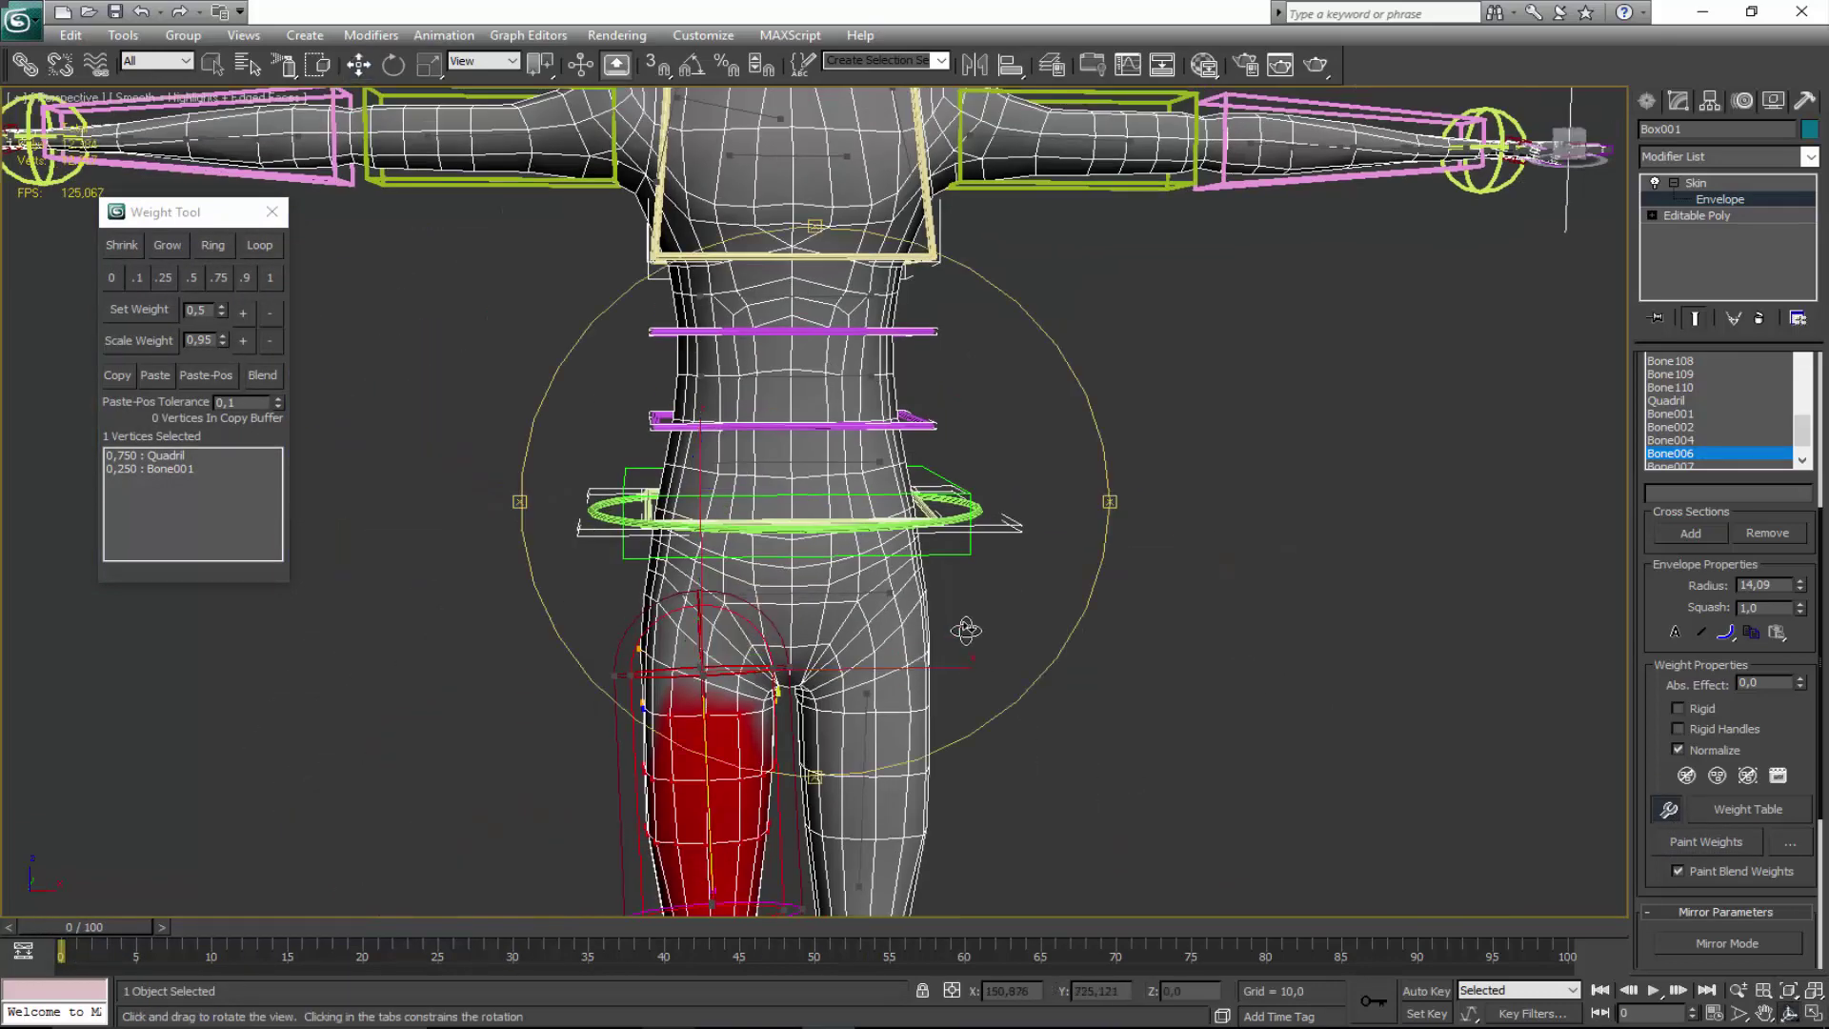
pyautogui.moveTo(963, 625); pyautogui.dragTo(848, 655)
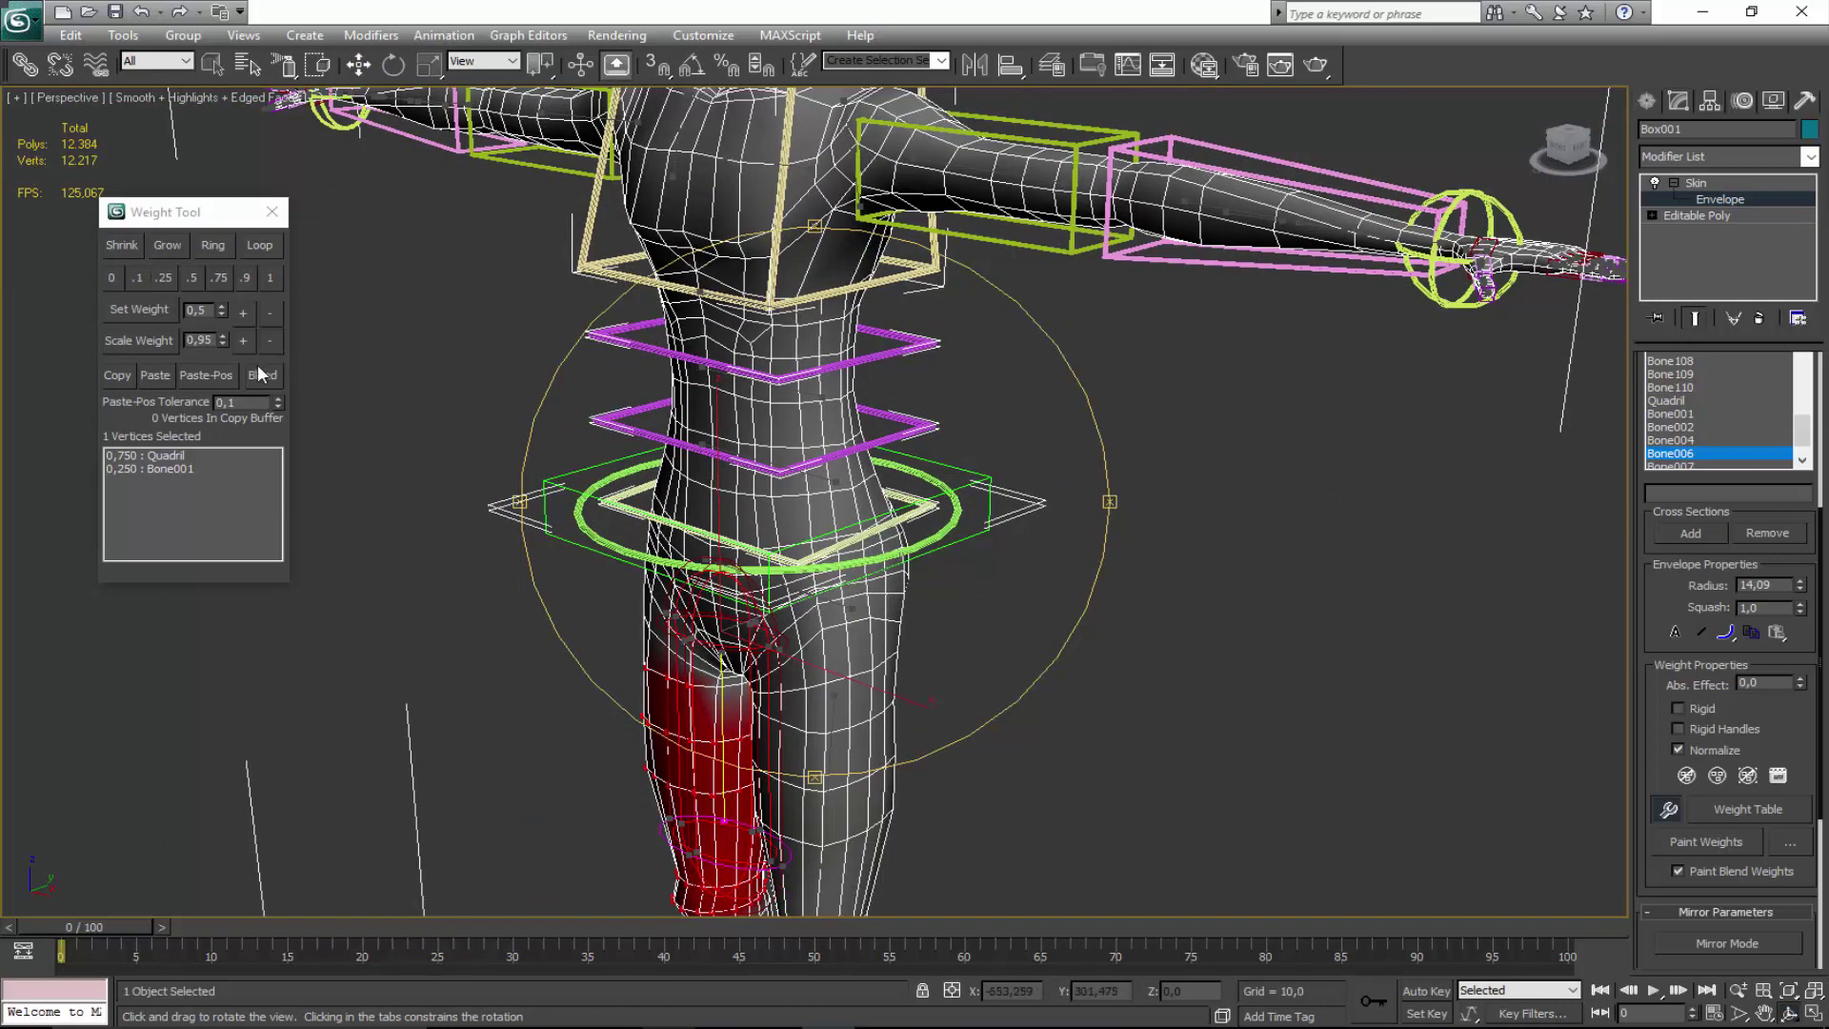
# - Activate Paint Weights for Bone006, open and minimize its Painter Options, and leave painting without a stroke
pyautogui.click(1730, 842)
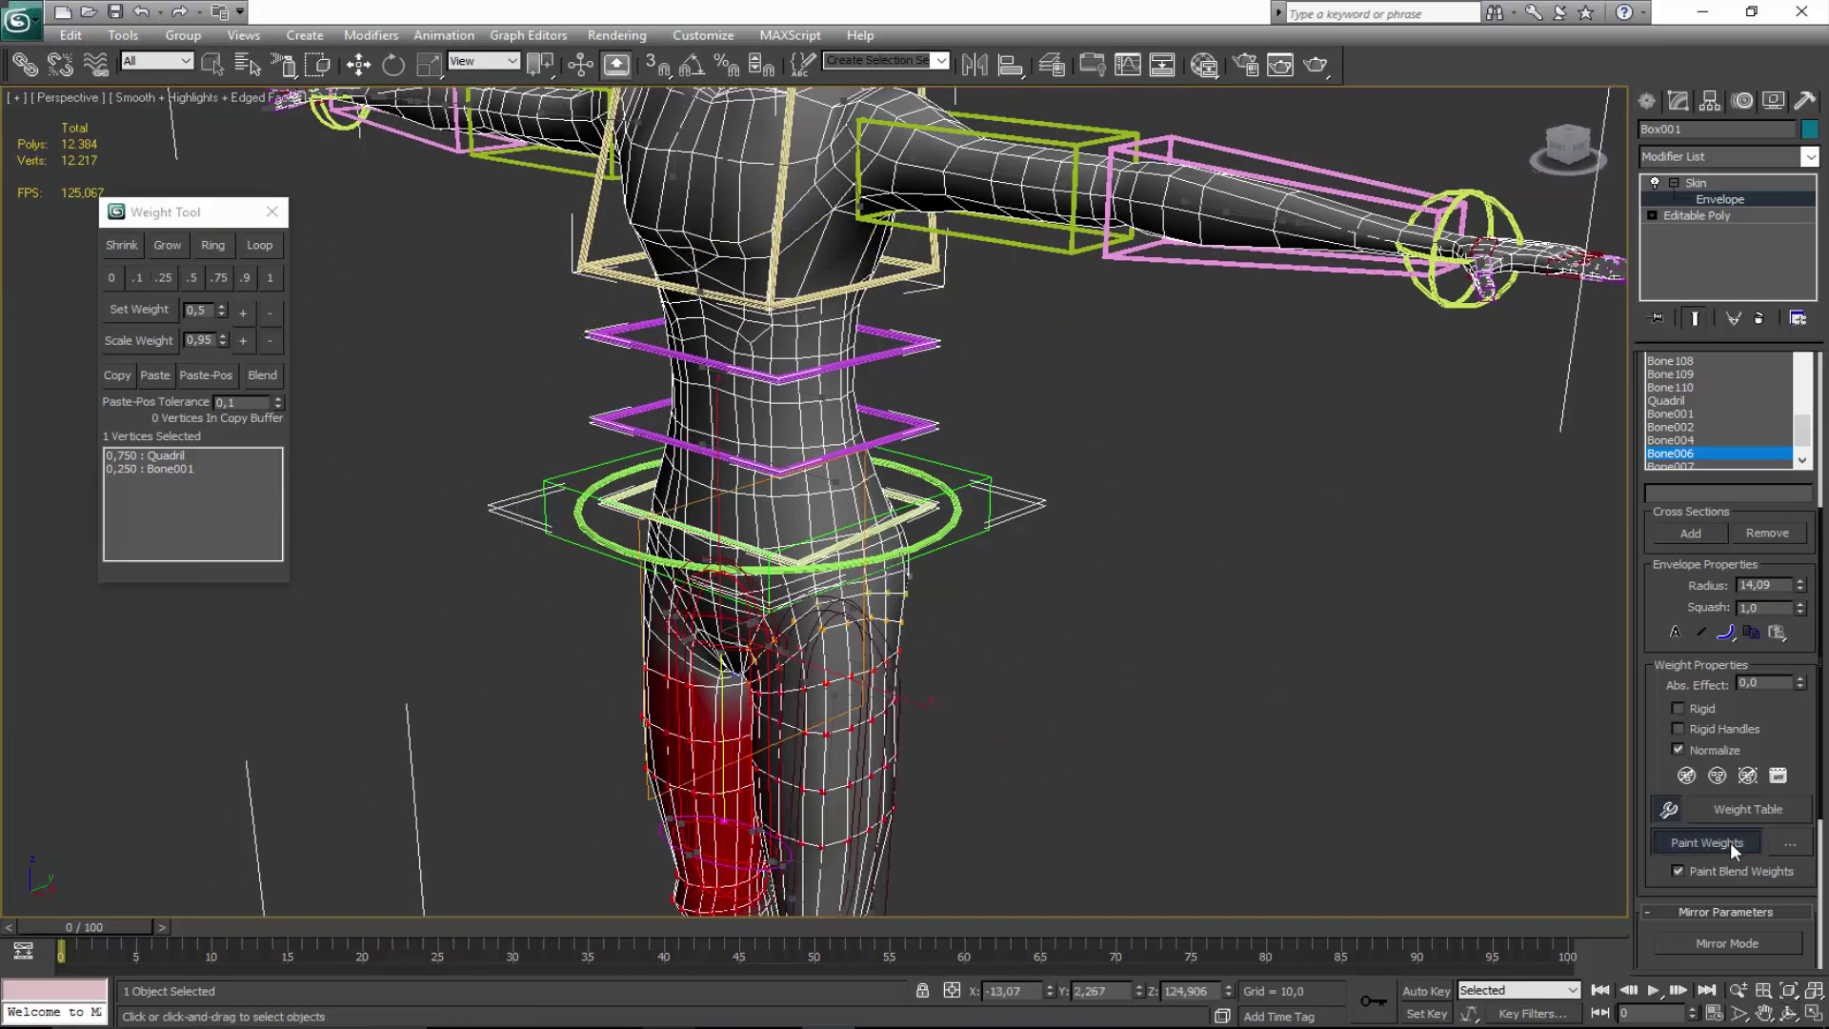
pyautogui.click(1798, 847)
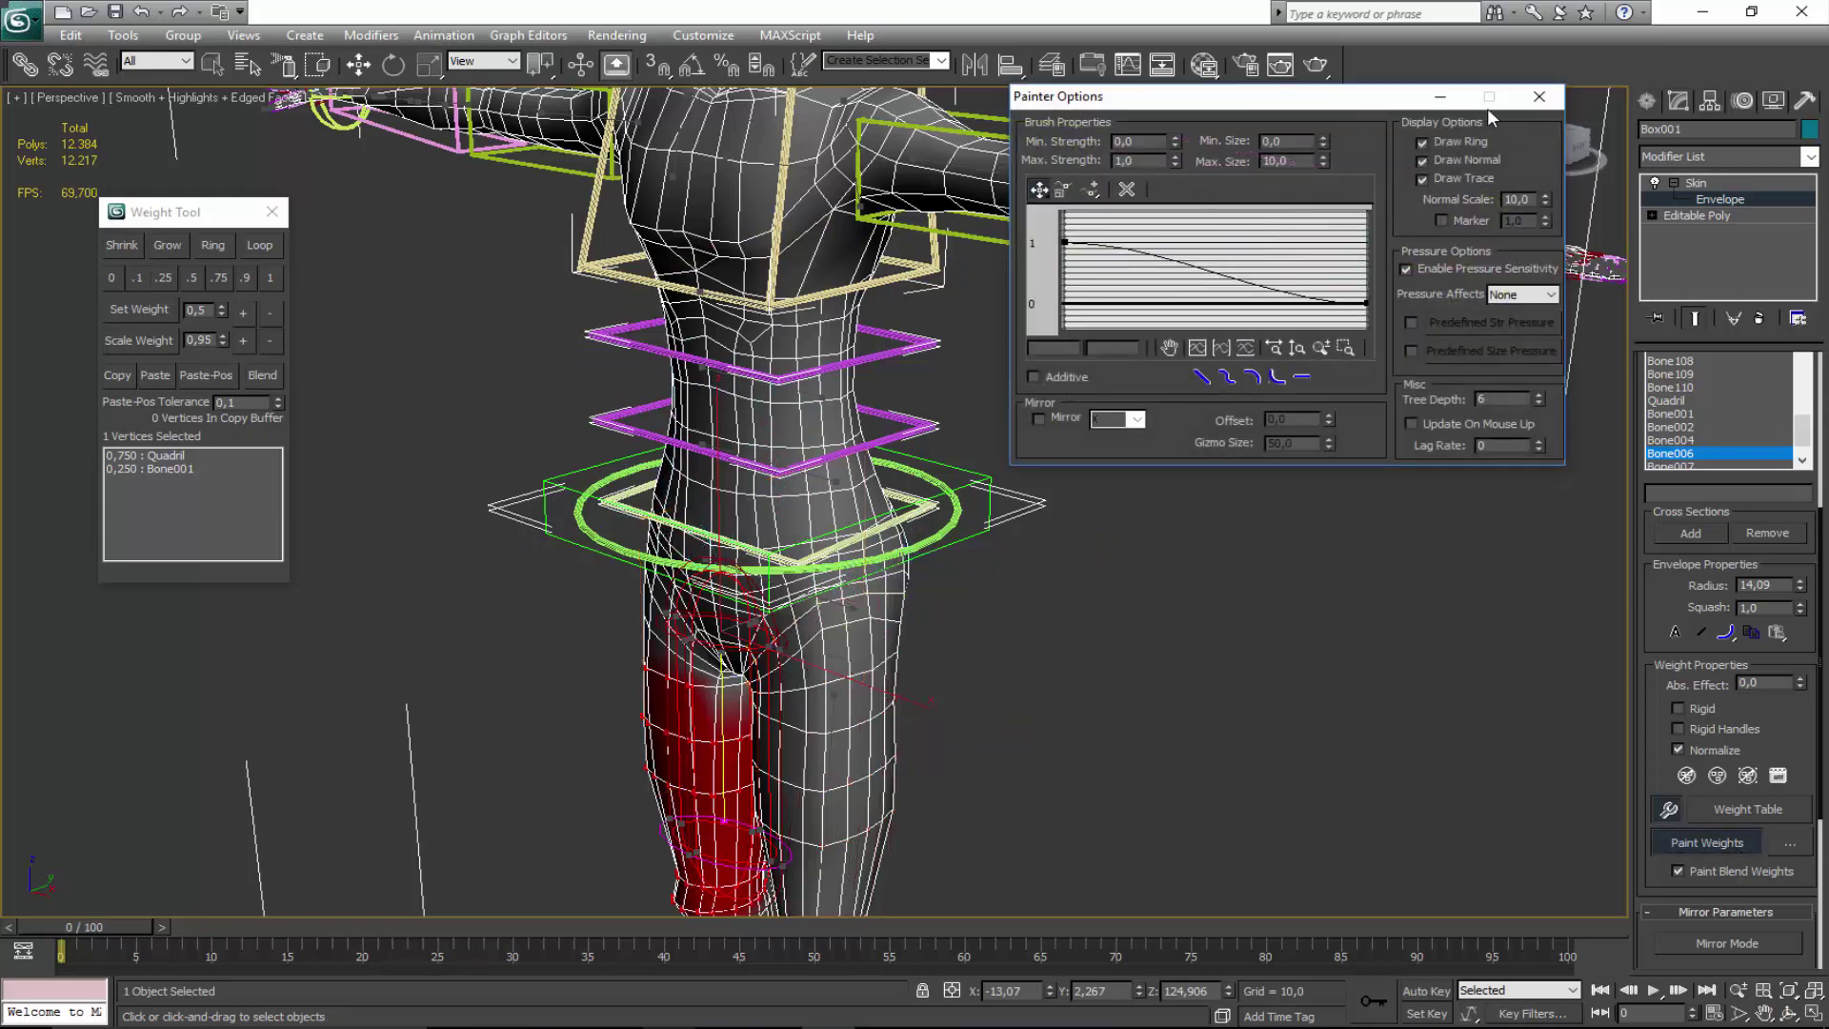
pyautogui.click(1444, 96)
pyautogui.moveTo(1012, 374); pyautogui.dragTo(998, 415, button='middle')
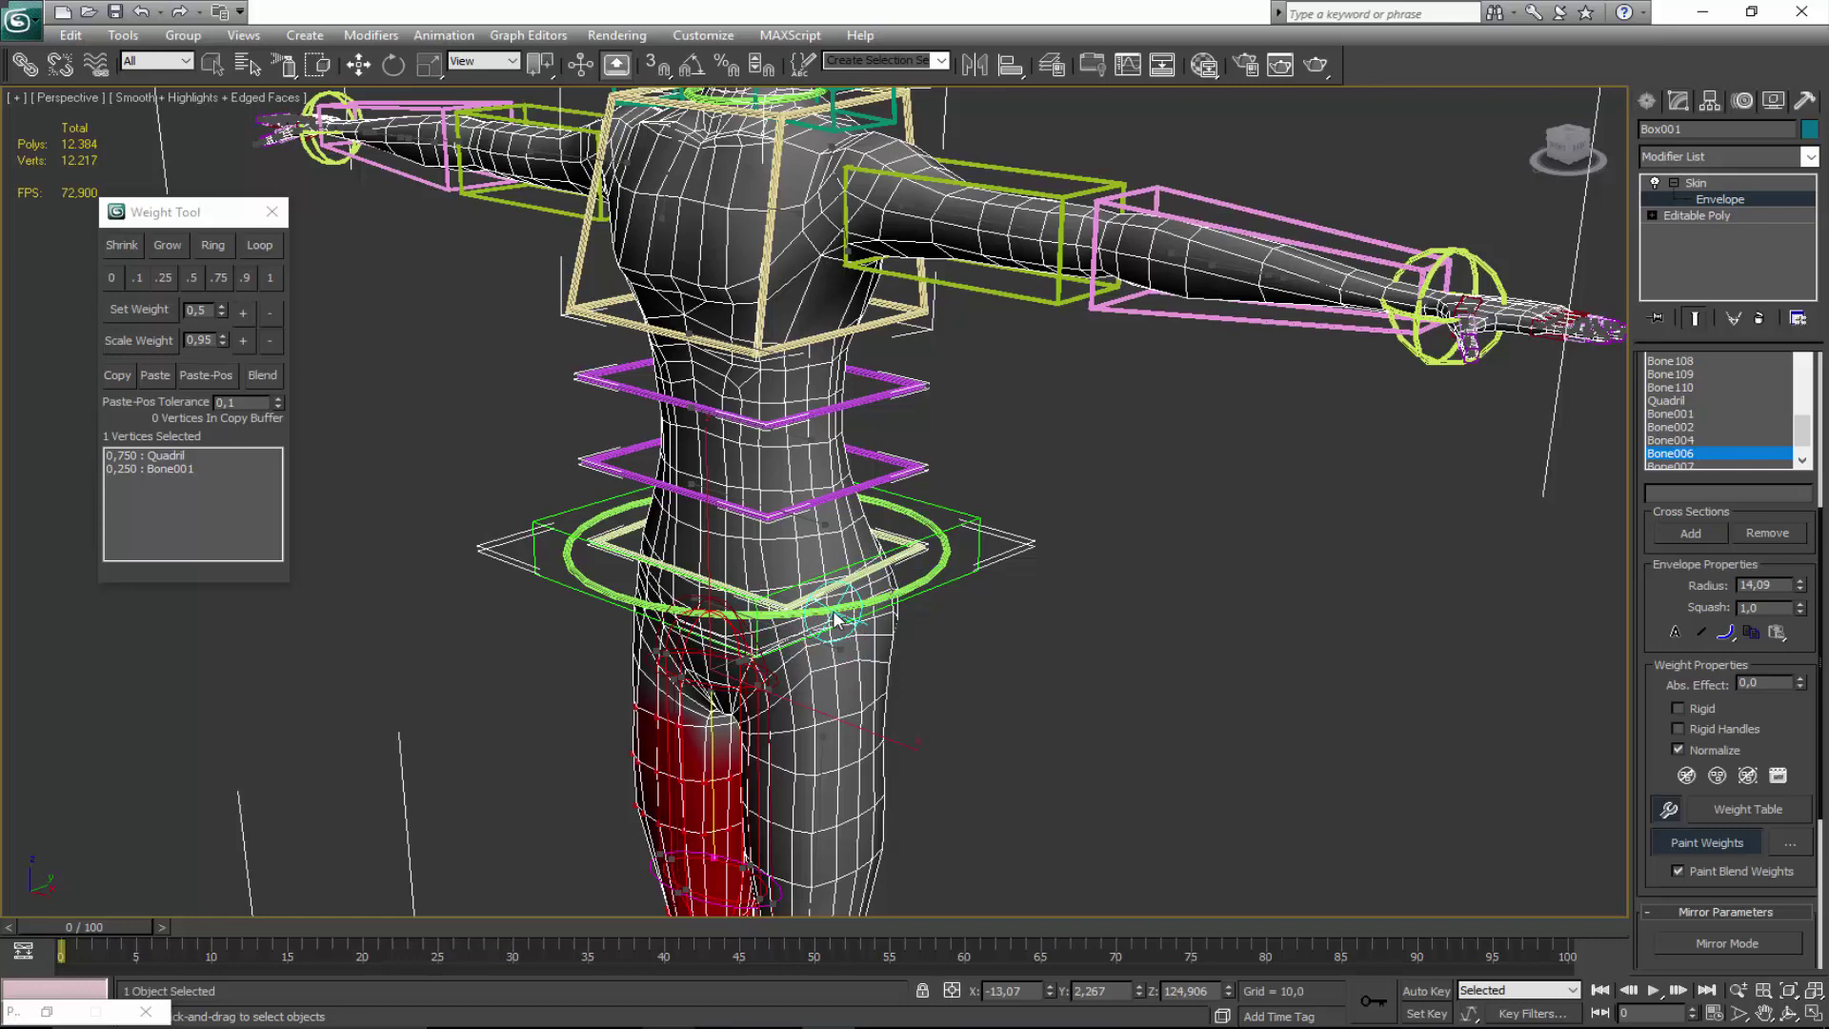
pyautogui.moveTo(871, 529); pyautogui.dragTo(918, 496, button='middle')
pyautogui.click(1689, 846)
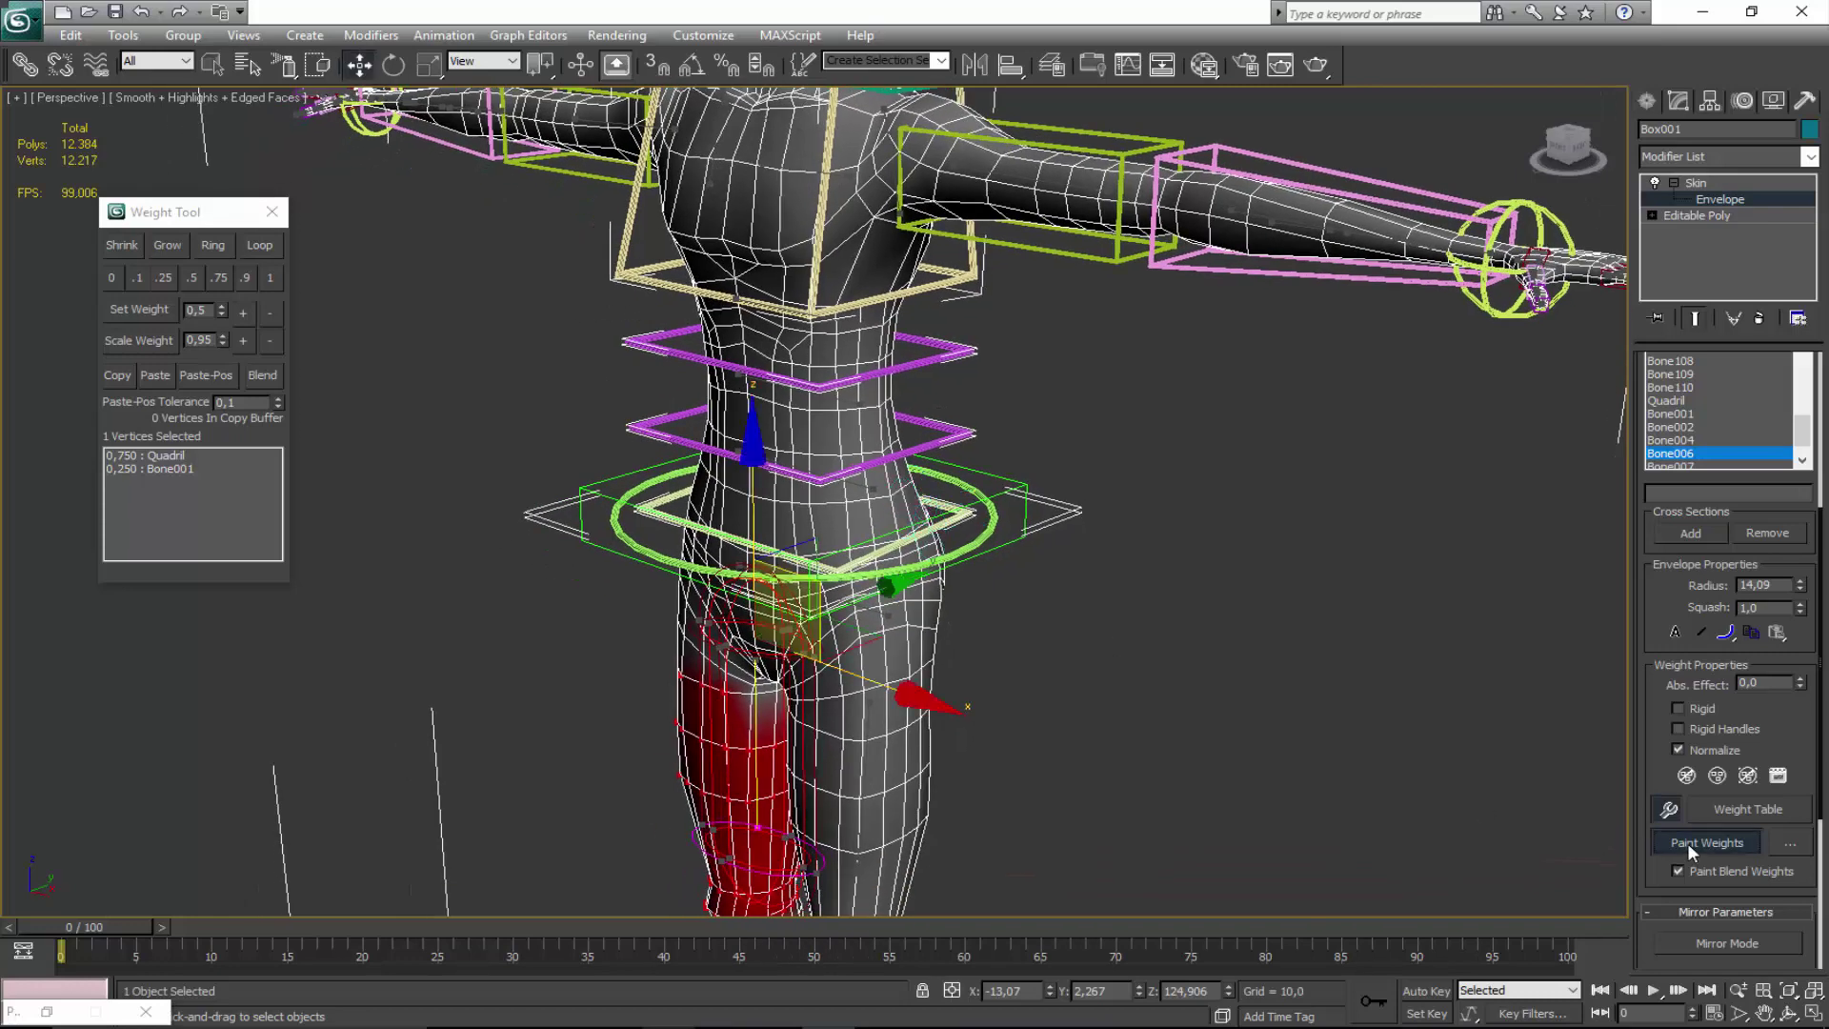
# - Select the Quadril bone and examine its weight distribution around the pelvis and waist
pyautogui.keyDown('alt'); pyautogui.moveTo(1102, 641); pyautogui.dragTo(894, 551, button='middle'); pyautogui.keyUp('alt')
pyautogui.press('w')
pyautogui.click(869, 551)
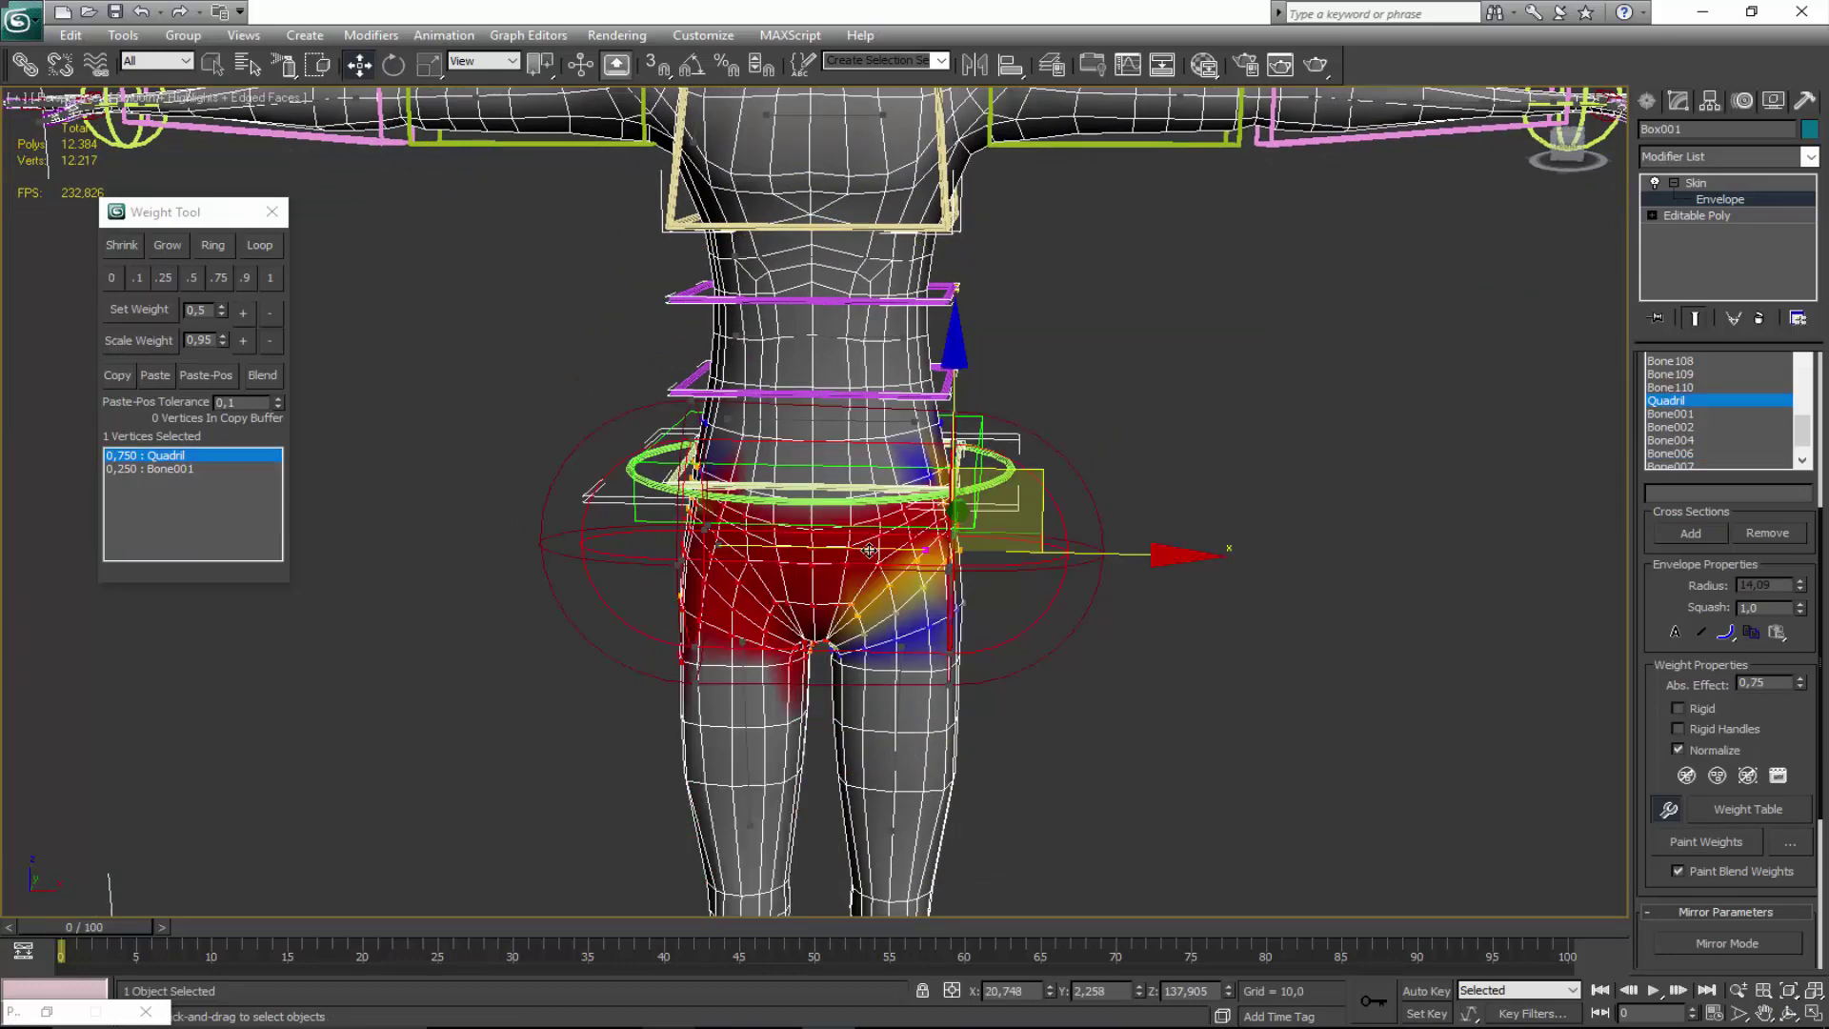
pyautogui.scroll(3, 913, 672)
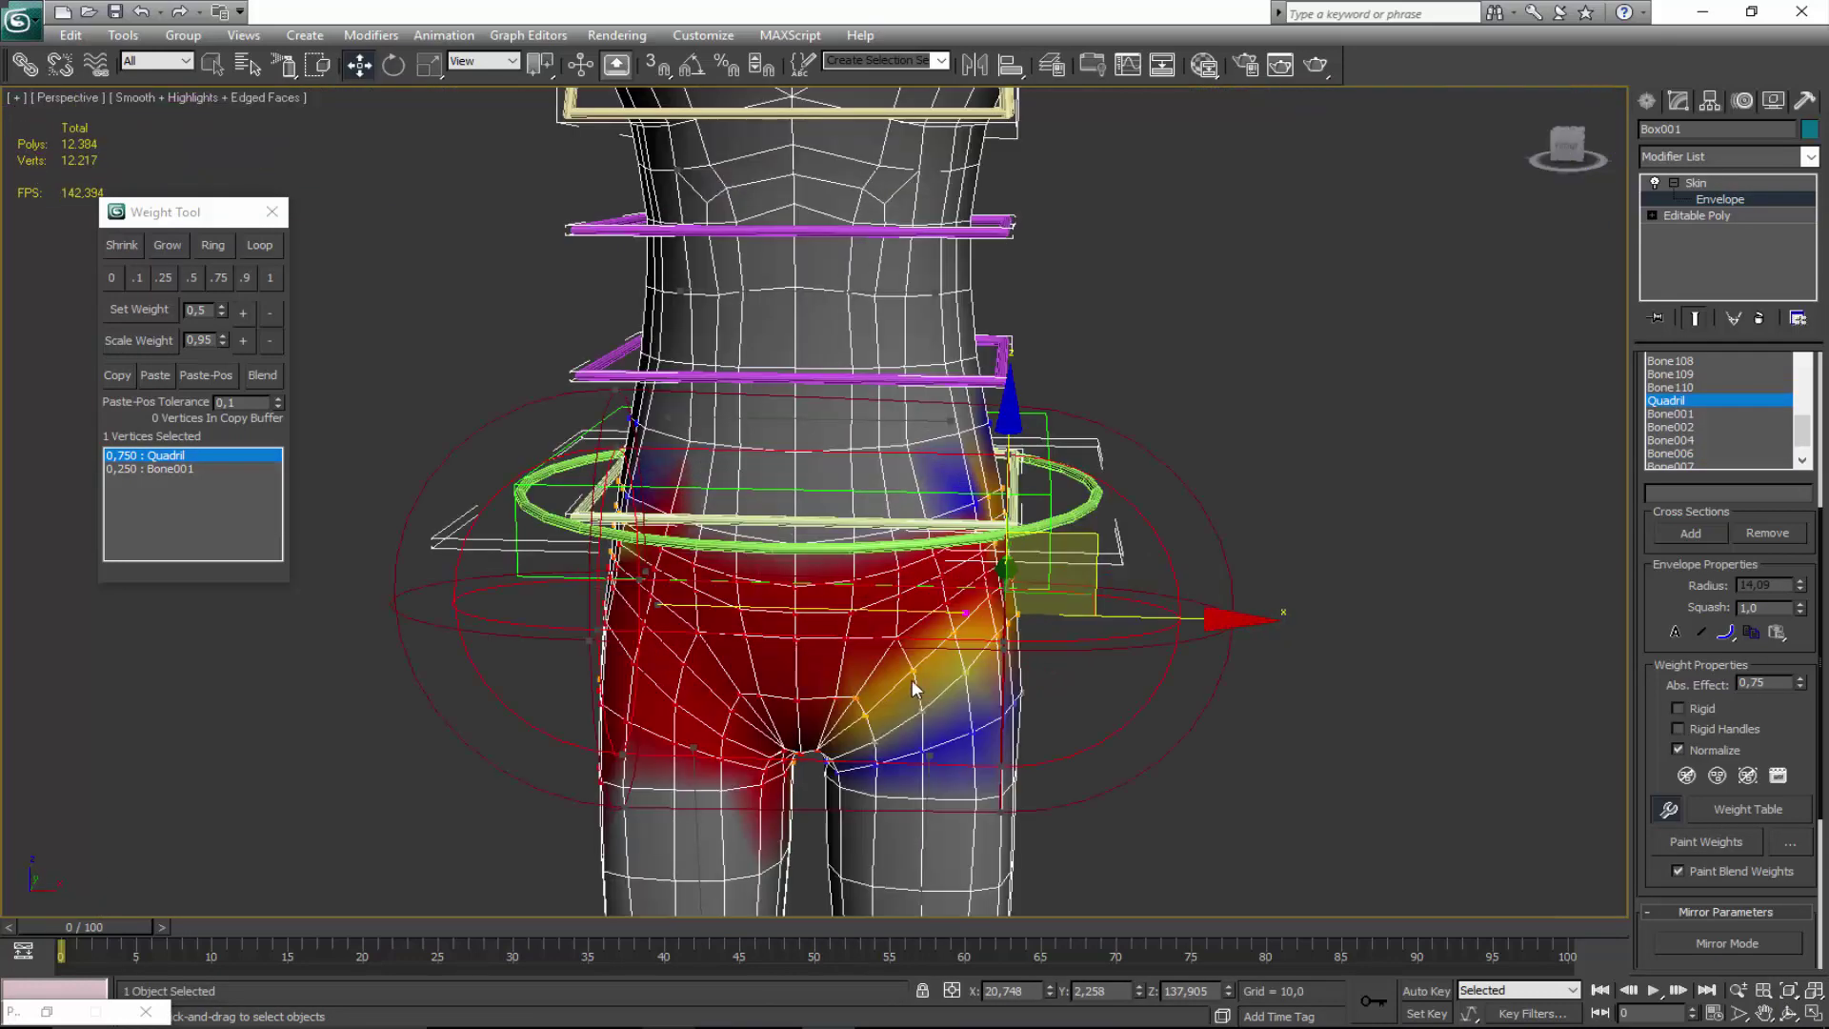
pyautogui.scroll(-2, 876, 517)
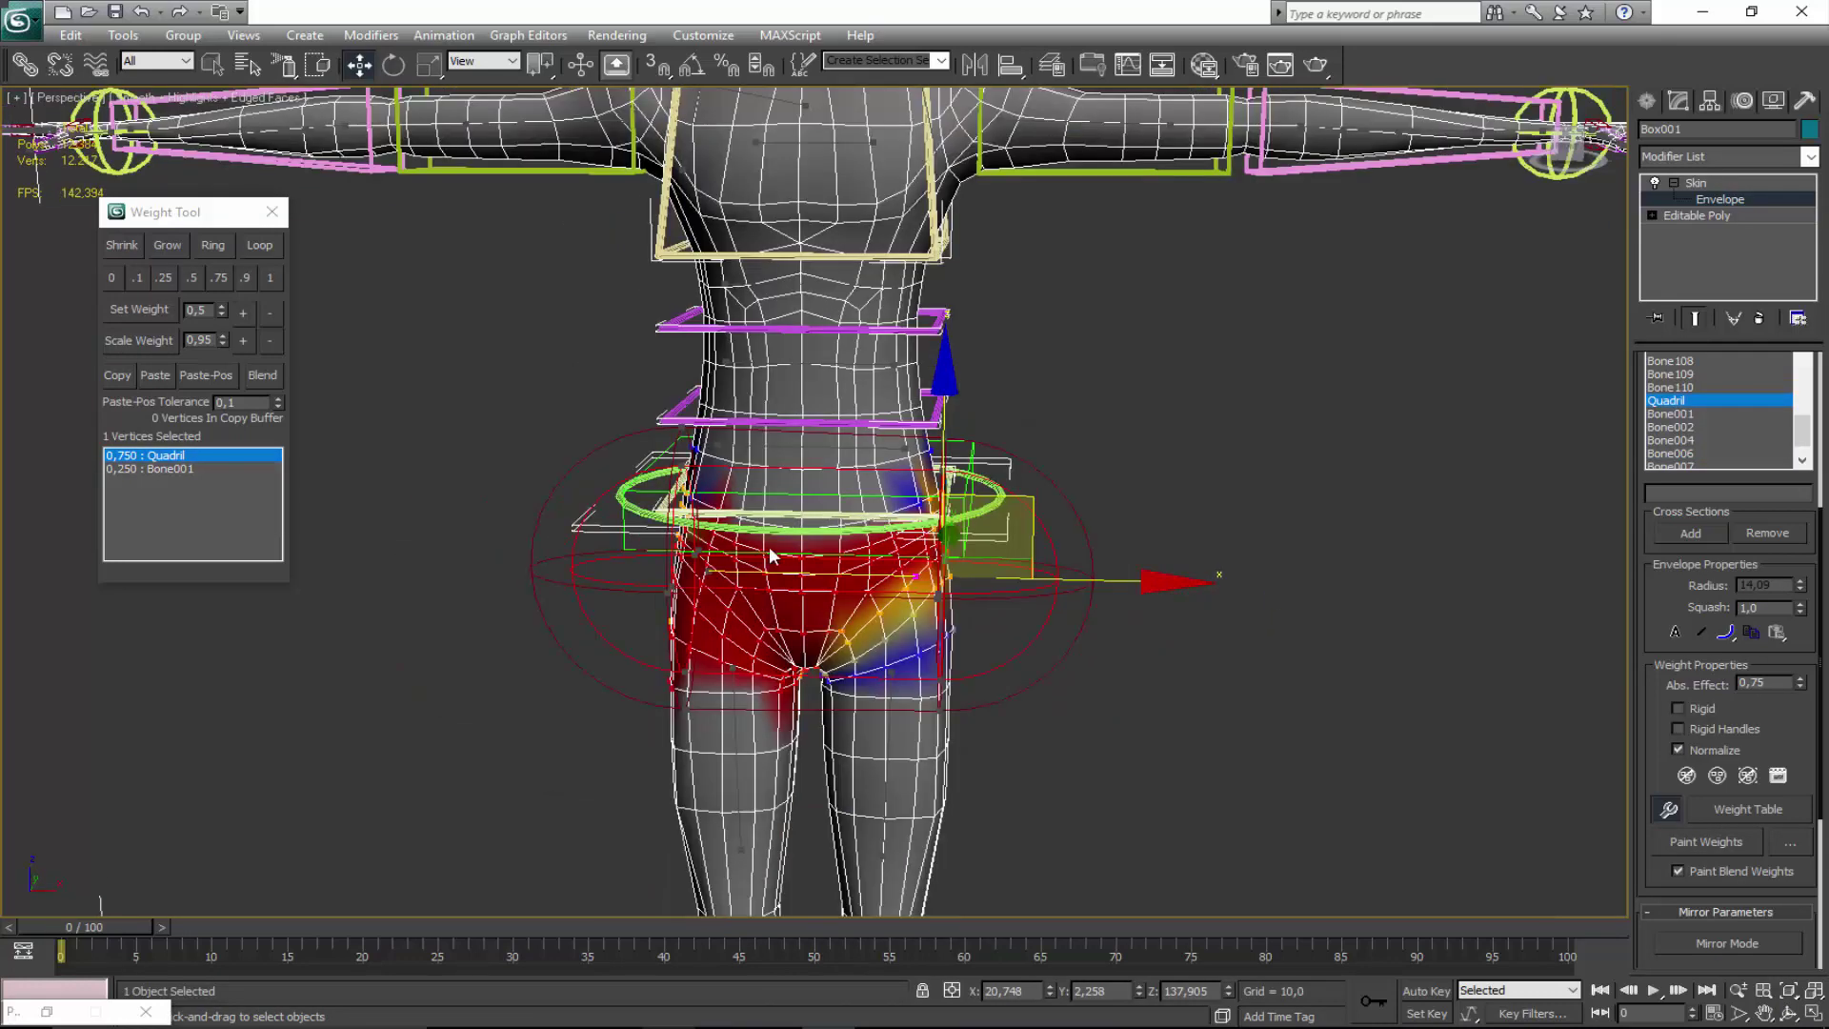
pyautogui.scroll(2, 777, 360)
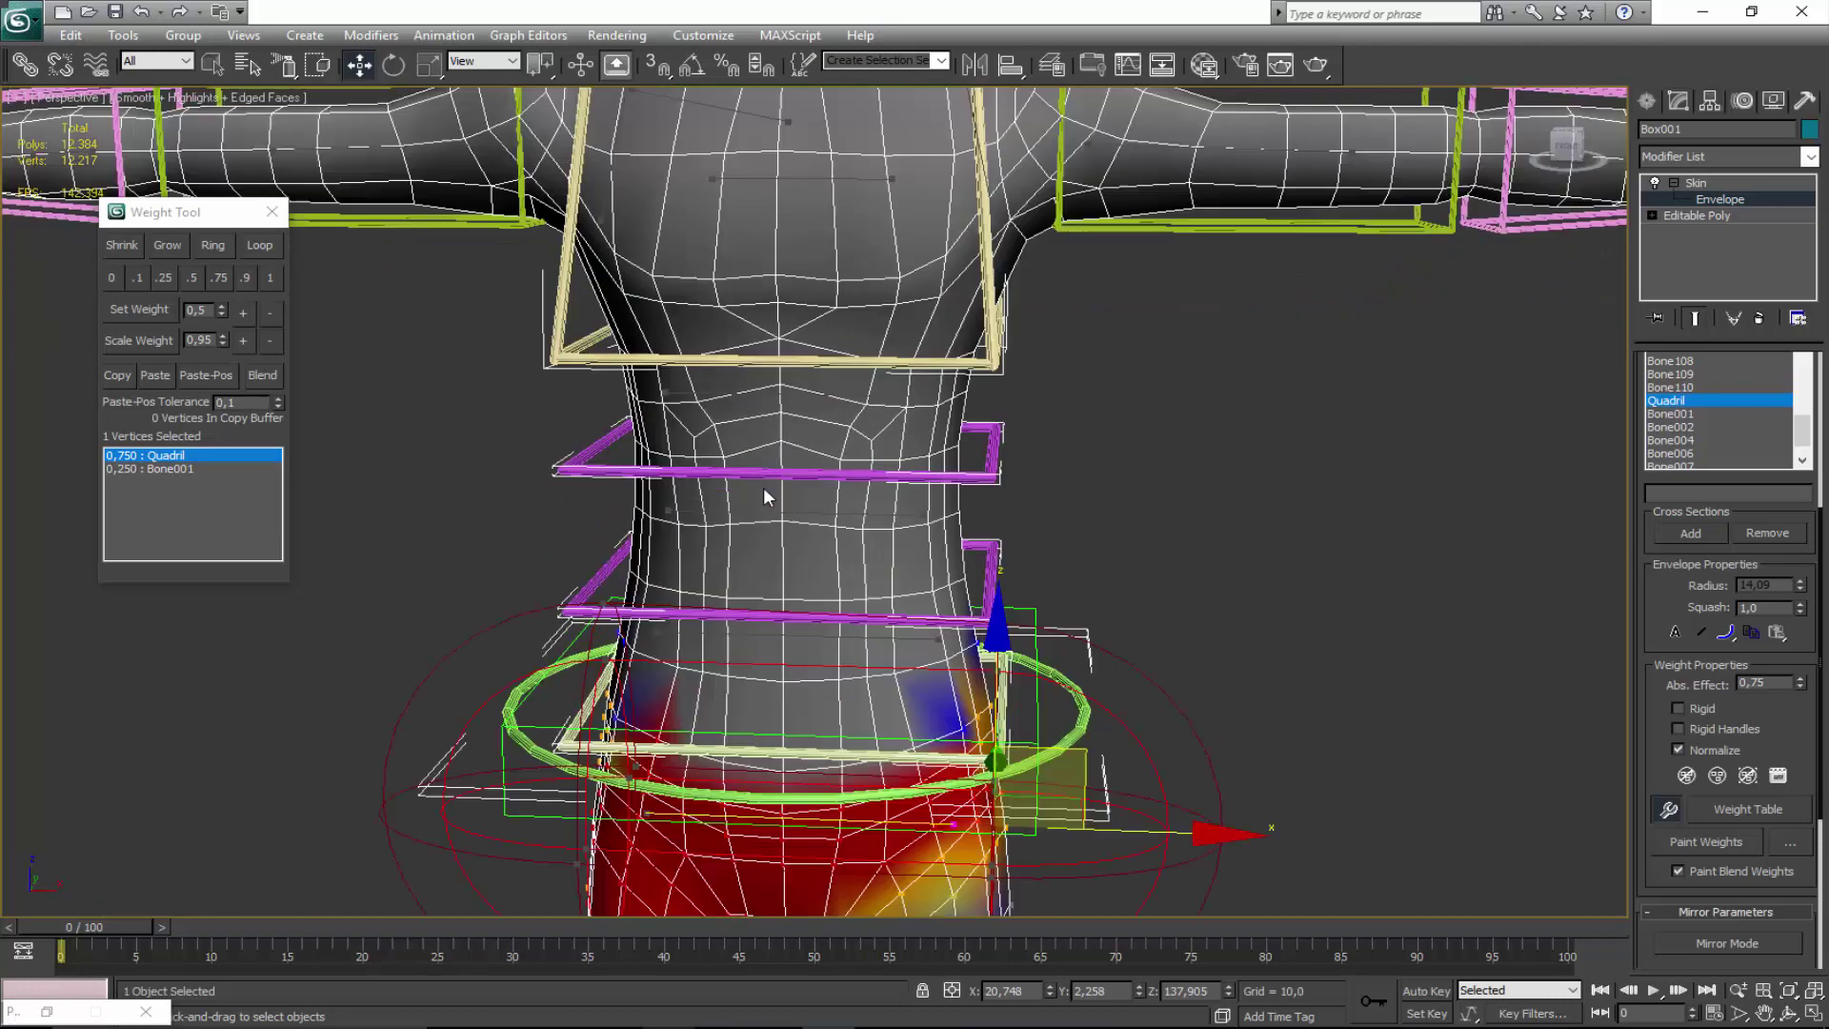
pyautogui.hotkey('ctrl', 'r')
pyautogui.moveTo(876, 555); pyautogui.dragTo(1149, 487)
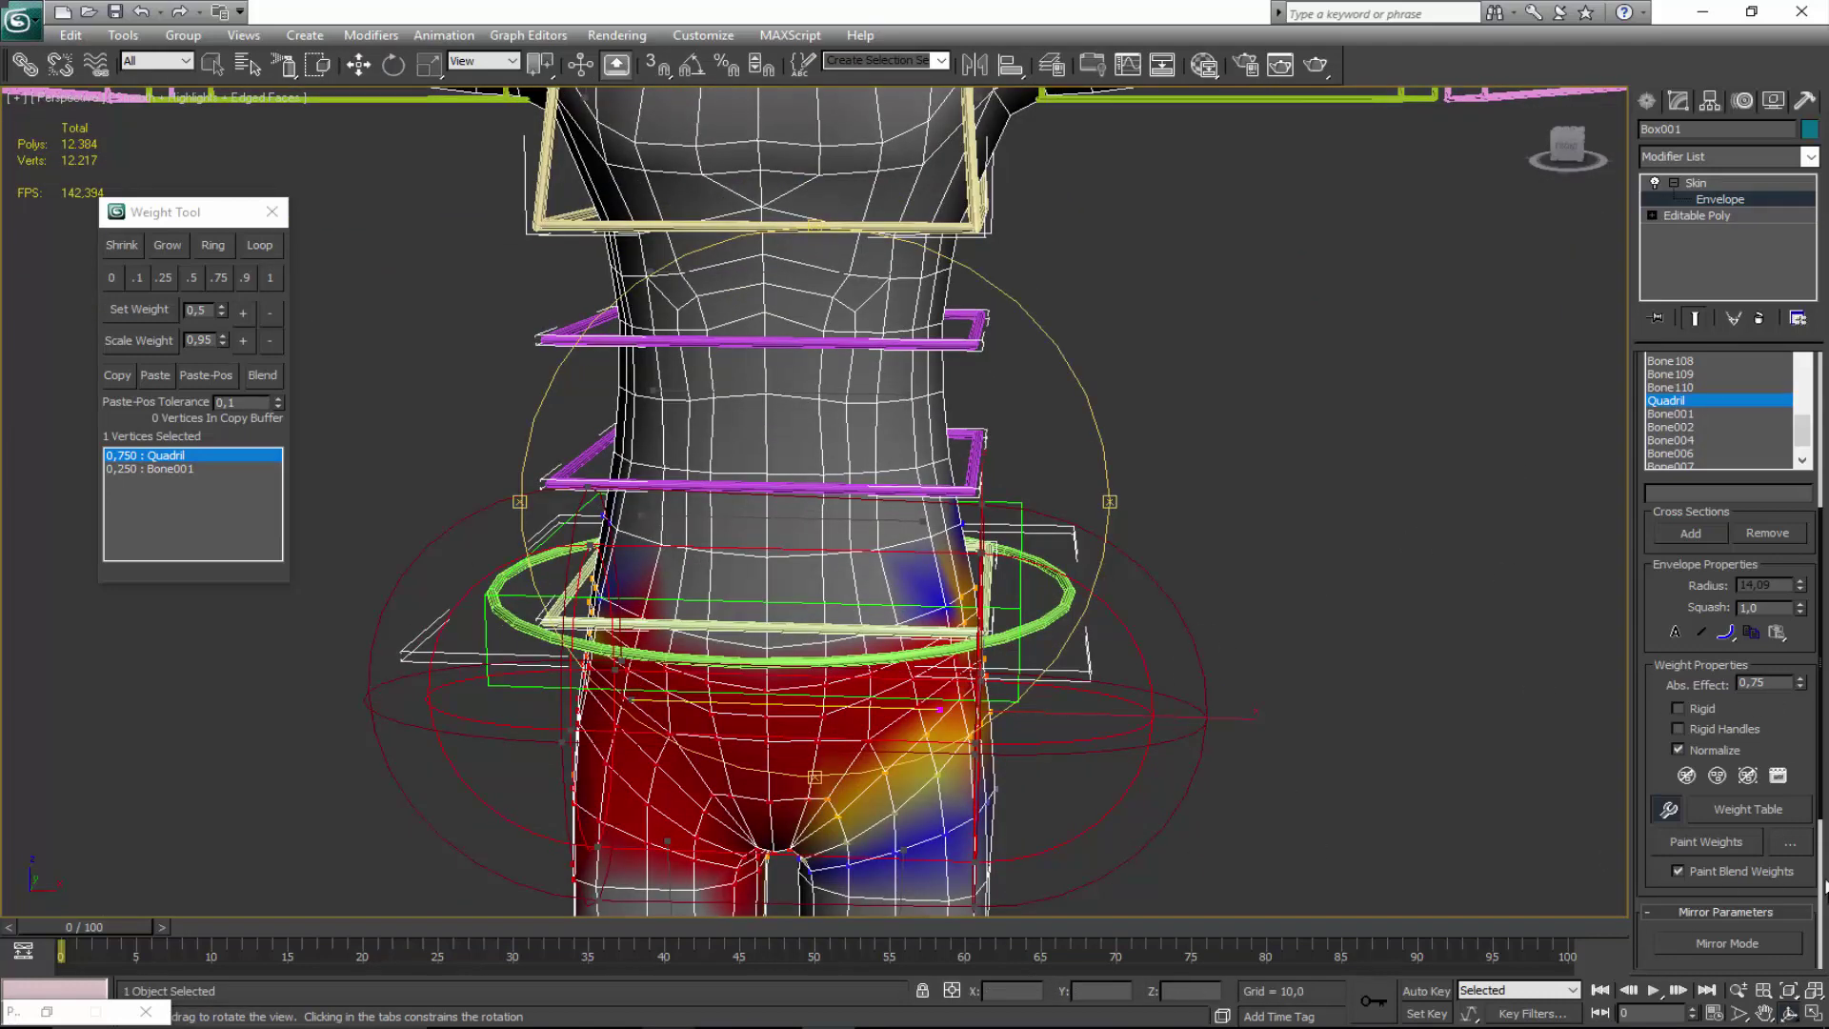
pyautogui.moveTo(720, 646); pyautogui.dragTo(453, 579)
pyautogui.moveTo(755, 589); pyautogui.dragTo(831, 593)
pyautogui.scroll(3, 847, 629)
# - Move the animation to frame 10 and try painting Quadril weights on the character's left hip
pyautogui.moveTo(90, 930); pyautogui.dragTo(232, 936)
pyautogui.click(1706, 842)
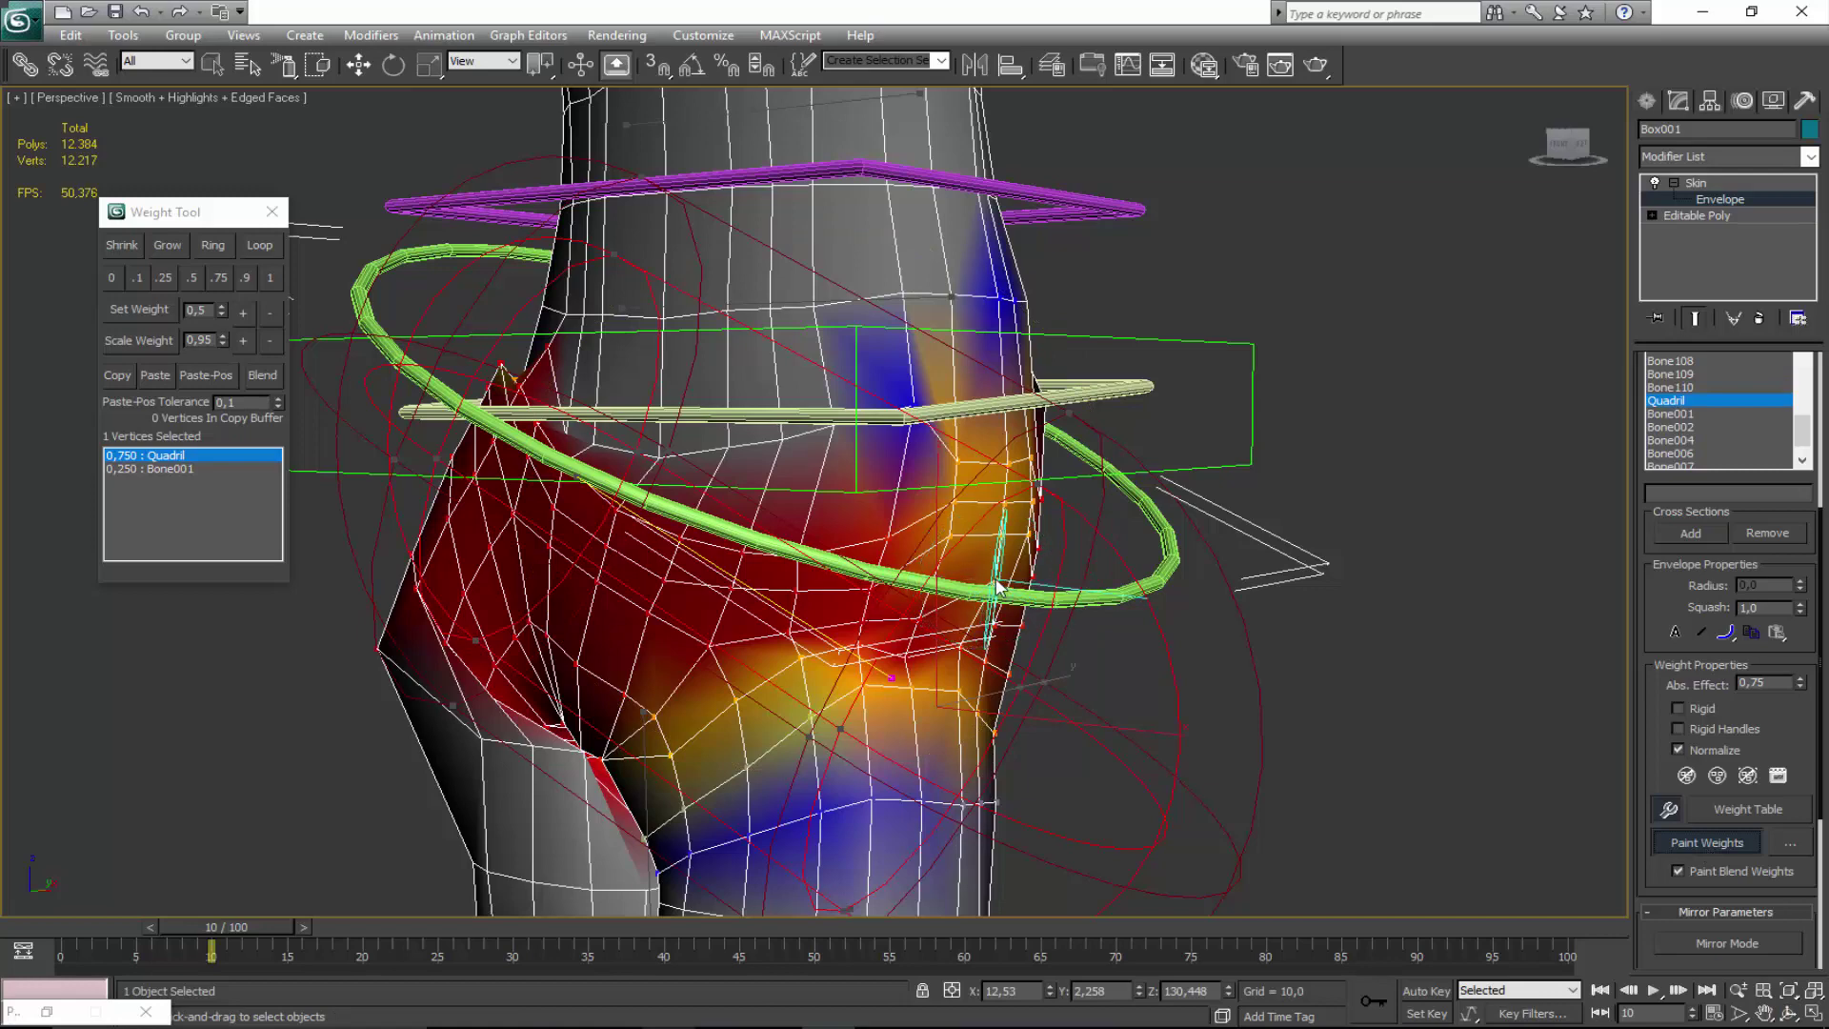
pyautogui.keyDown('alt'); pyautogui.moveTo(969, 598); pyautogui.dragTo(814, 525, button='middle'); pyautogui.keyUp('alt')
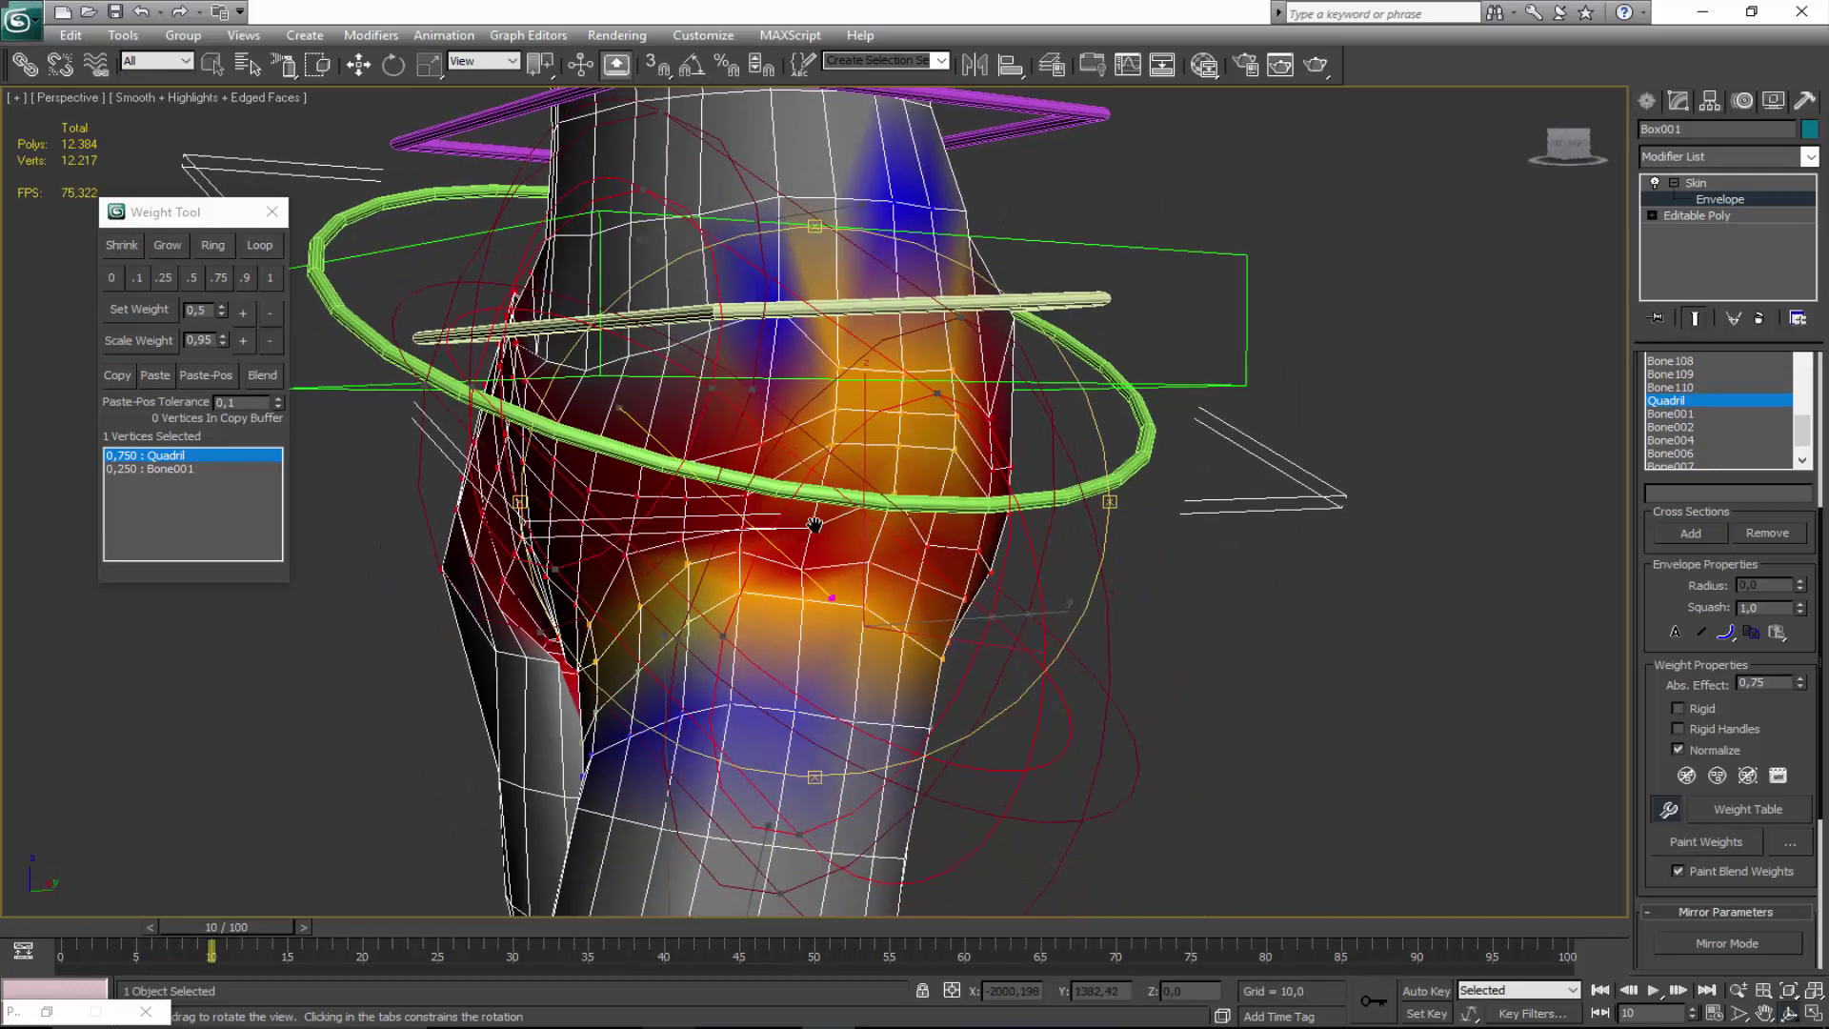
pyautogui.click(1724, 843)
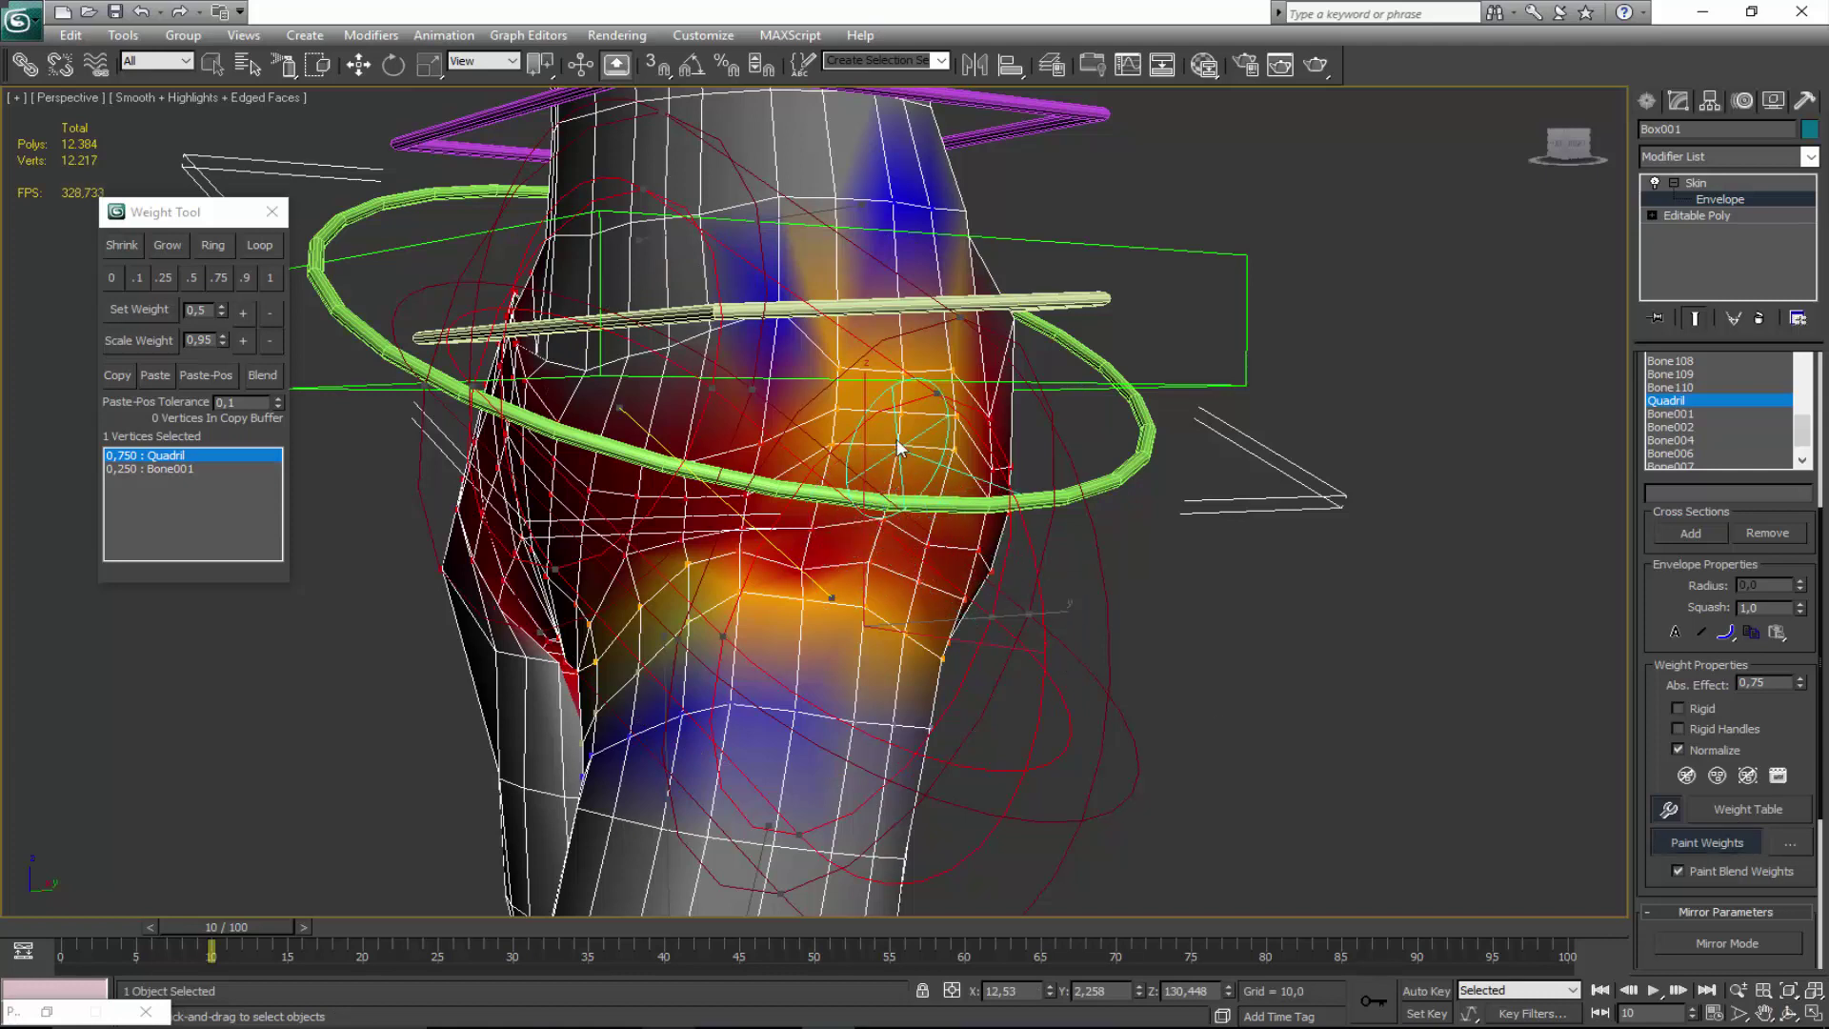
pyautogui.moveTo(880, 400)
pyautogui.mouseDown()
pyautogui.moveTo(926, 397)
pyautogui.moveTo(841, 420)
pyautogui.moveTo(938, 434)
pyautogui.mouseUp()
pyautogui.moveTo(872, 446)
pyautogui.keyDown('alt'); pyautogui.mouseDown(button='middle')
pyautogui.moveTo(805, 434)
pyautogui.moveTo(776, 500)
pyautogui.moveTo(780, 438)
pyautogui.mouseUp(button='middle'); pyautogui.keyUp('alt')
pyautogui.press('w')
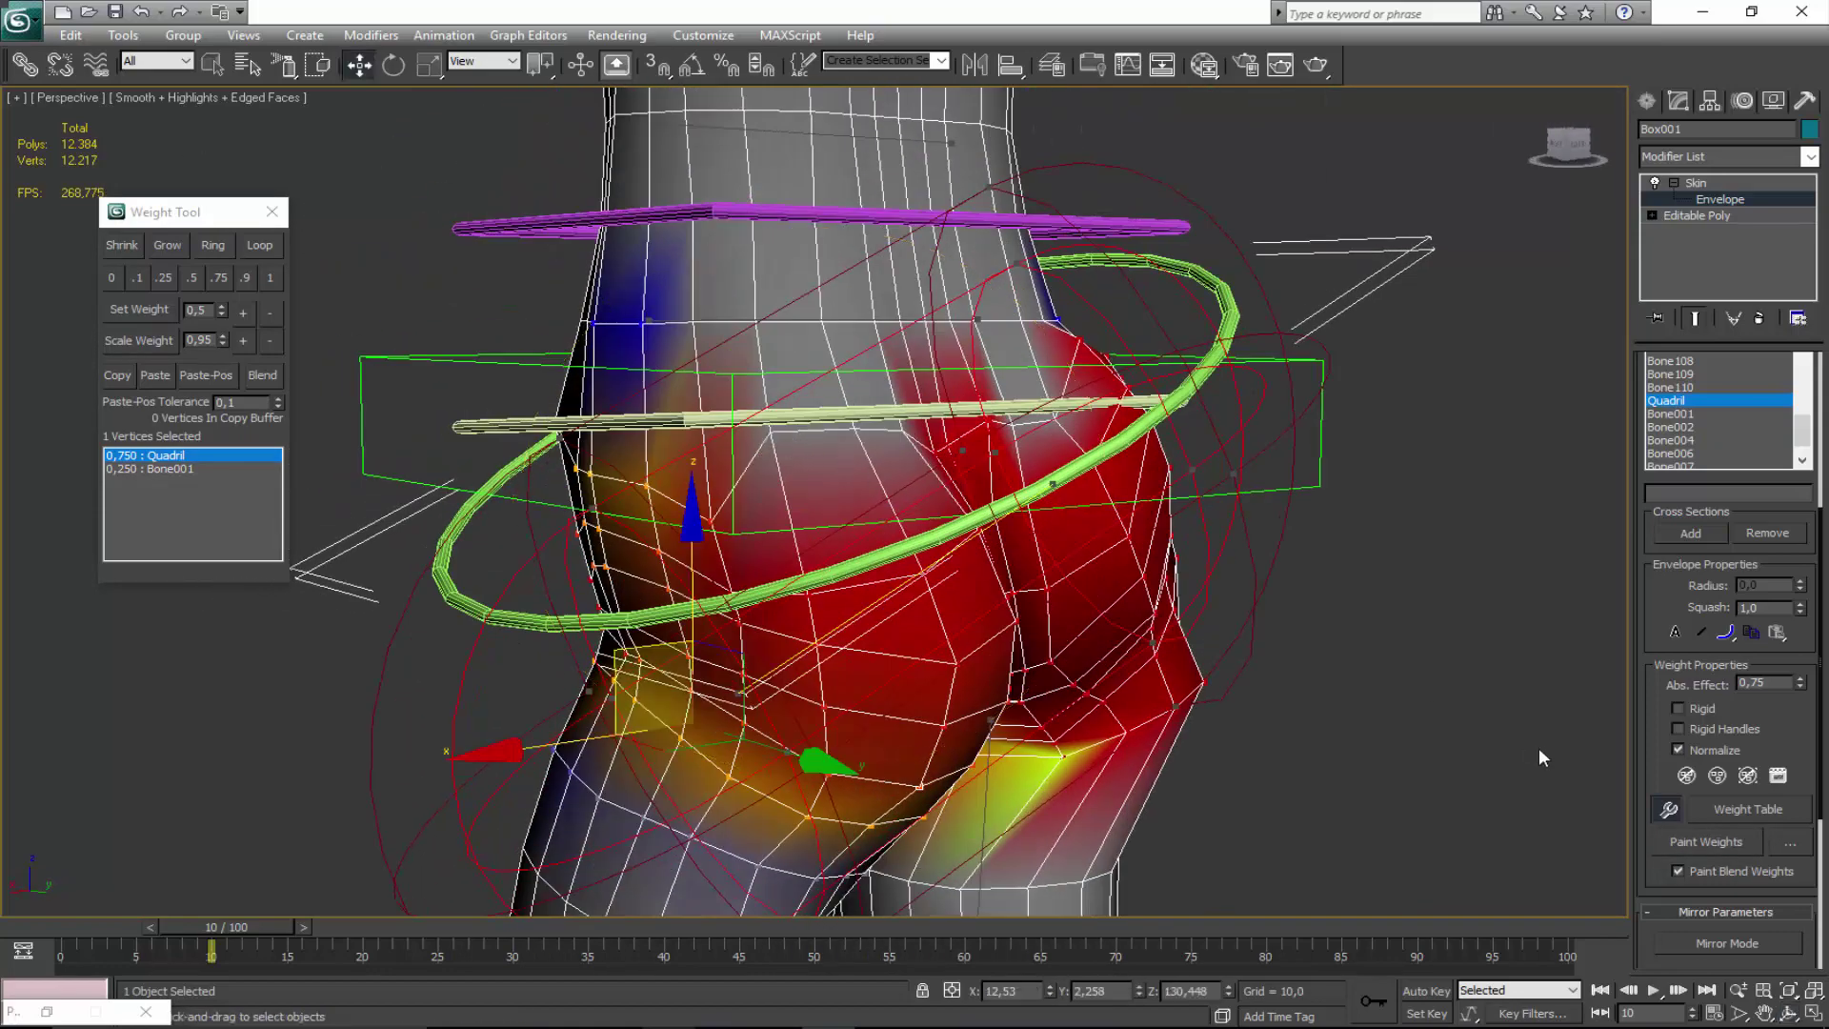
# - Try painting Quadril weights across the lower back, and restore the minimized Painter Options window
pyautogui.click(1703, 840)
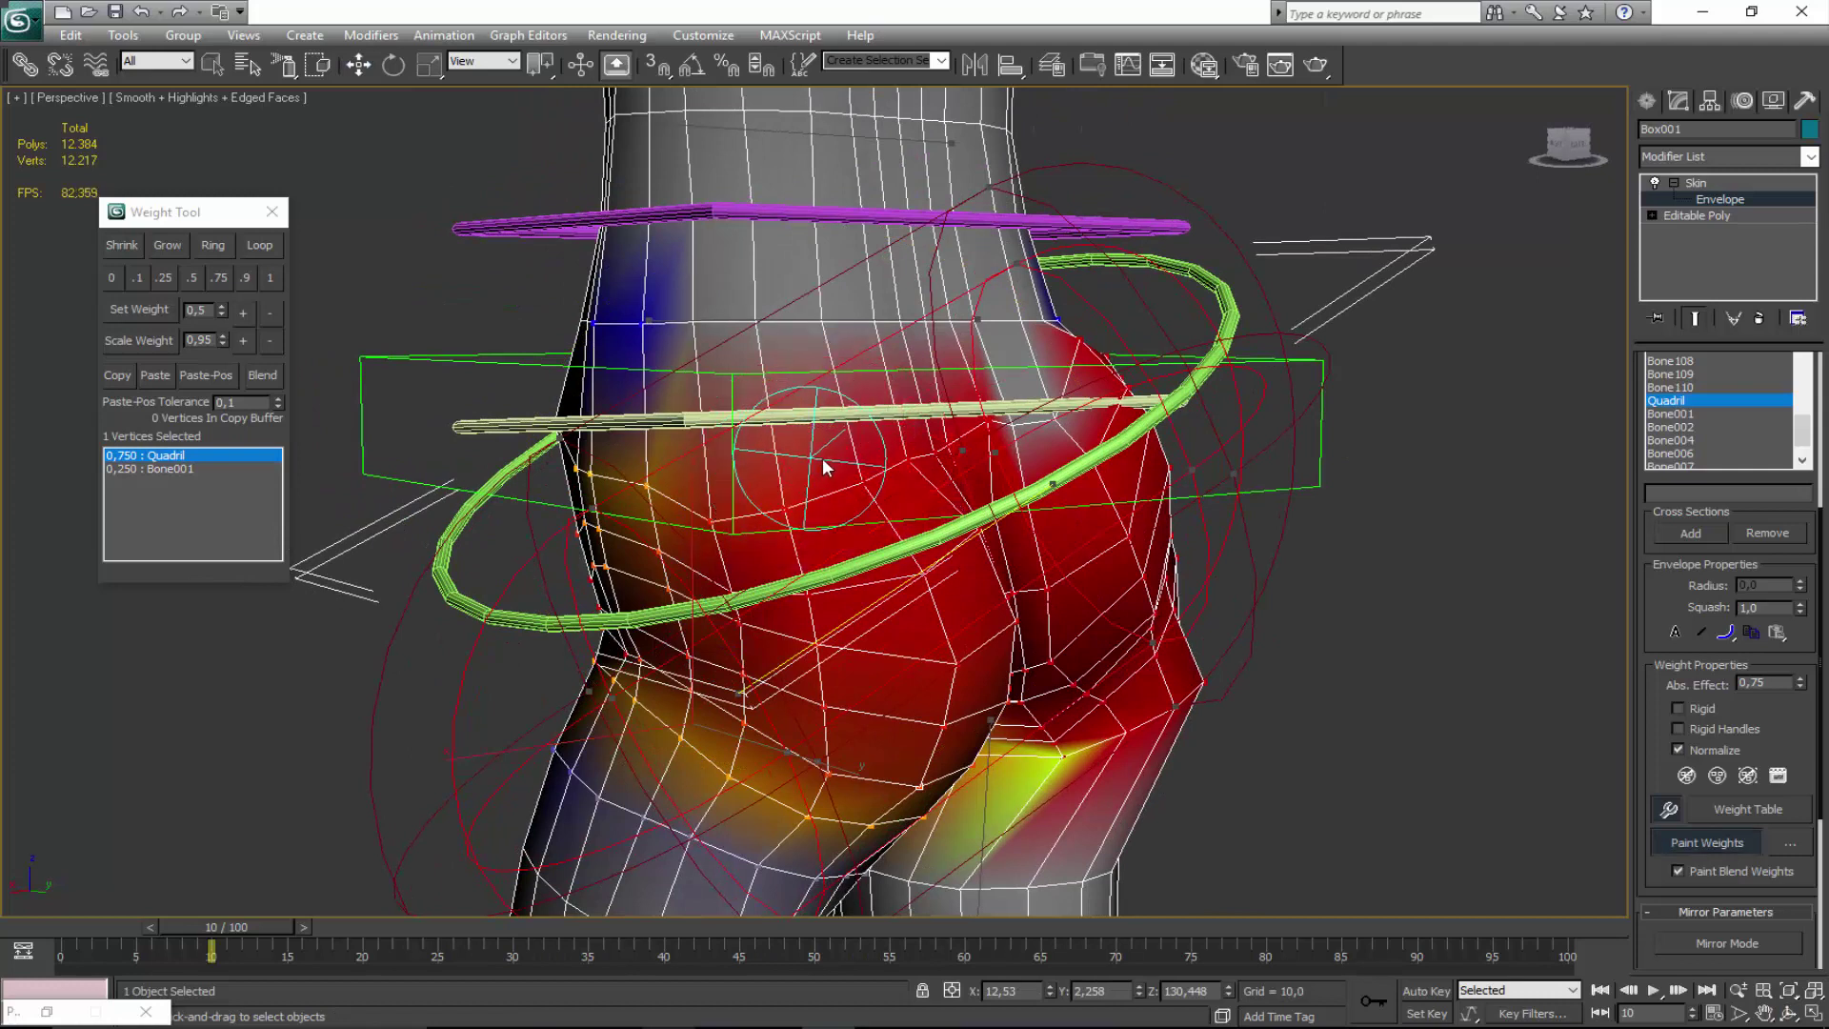
pyautogui.moveTo(764, 451)
pyautogui.mouseDown()
pyautogui.moveTo(901, 424)
pyautogui.moveTo(846, 472)
pyautogui.moveTo(779, 458)
pyautogui.moveTo(895, 455)
pyautogui.moveTo(757, 448)
pyautogui.moveTo(894, 426)
pyautogui.moveTo(857, 476)
pyautogui.moveTo(762, 448)
pyautogui.moveTo(883, 427)
pyautogui.moveTo(843, 459)
pyautogui.mouseUp()
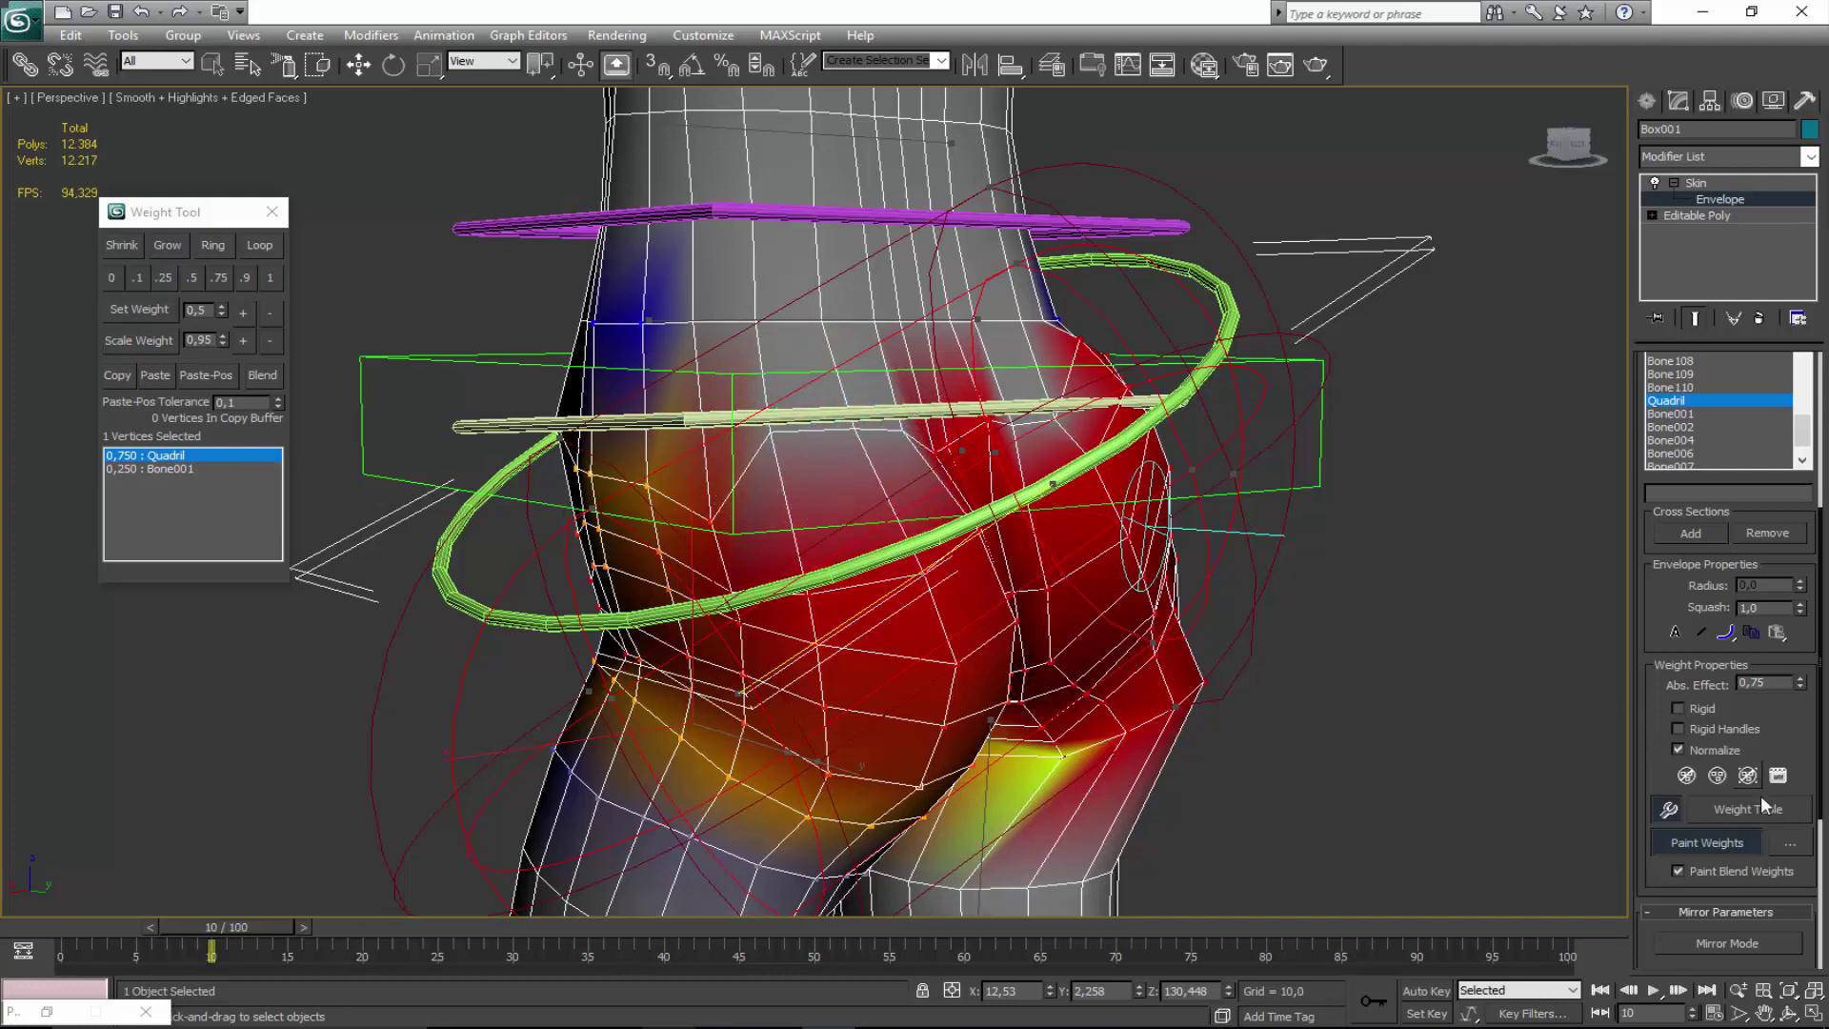
pyautogui.click(1787, 846)
pyautogui.click(1784, 844)
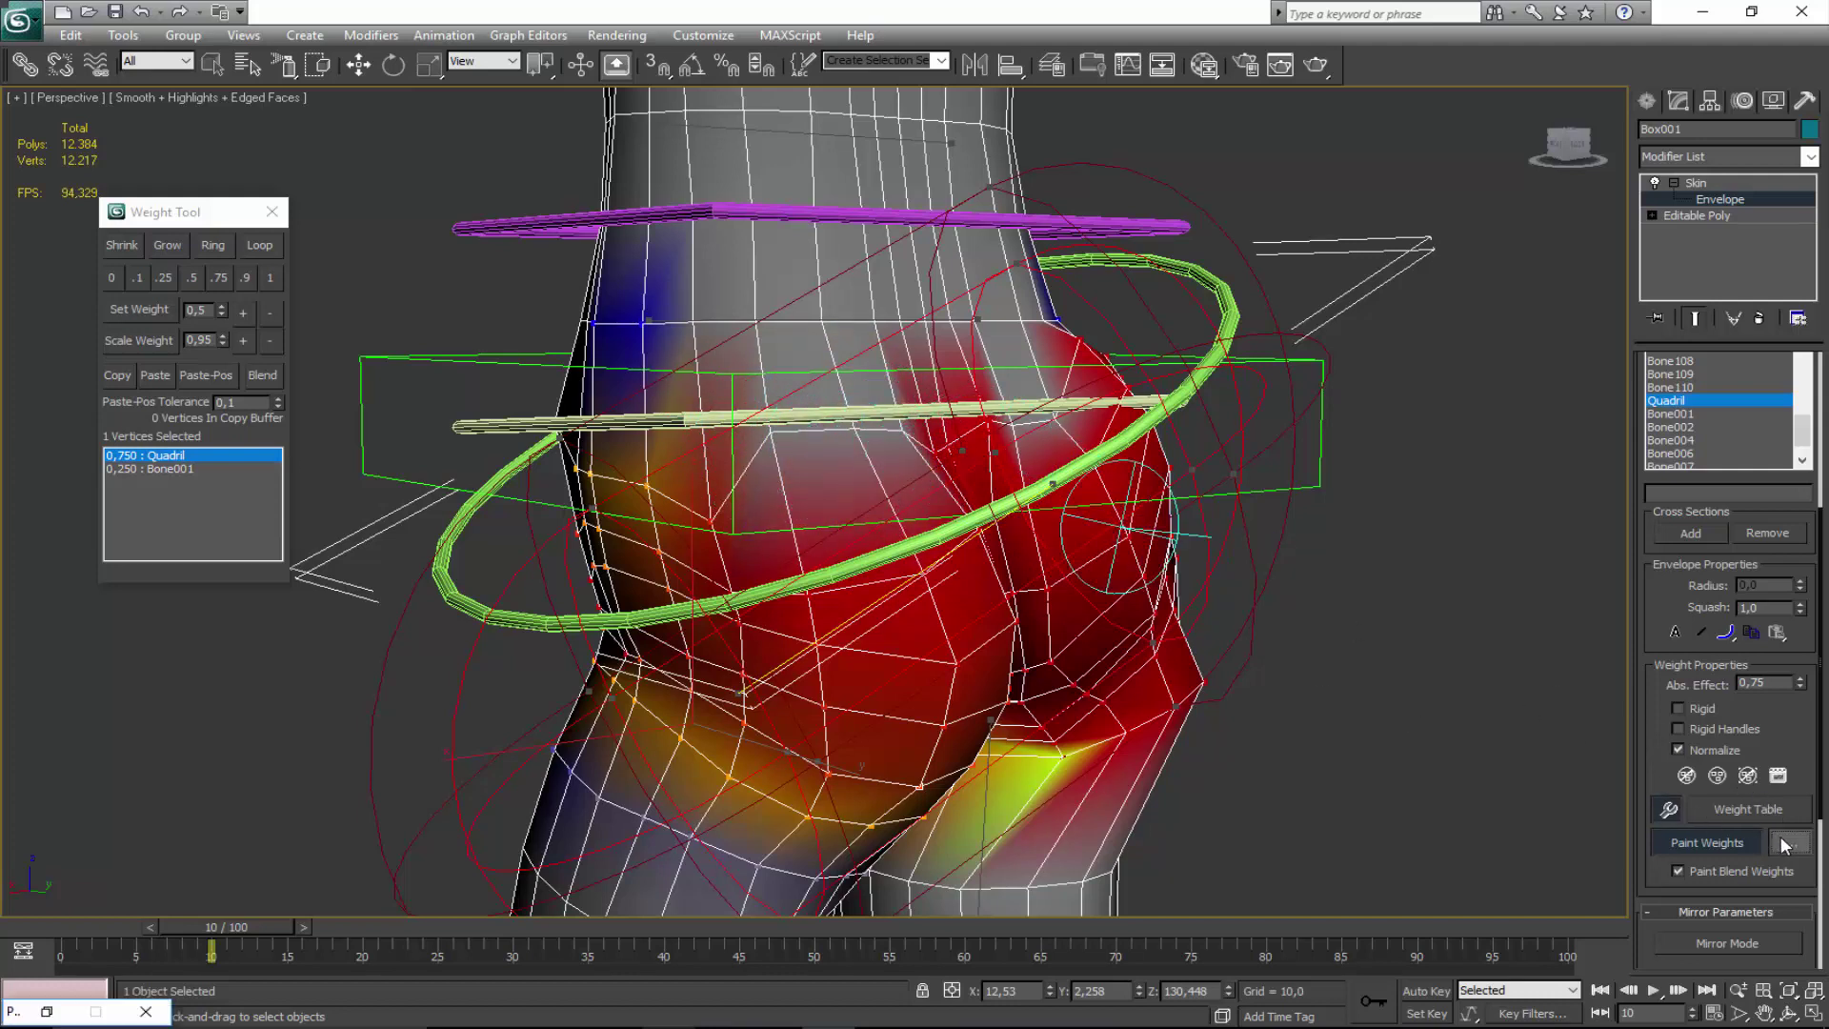
pyautogui.click(1783, 845)
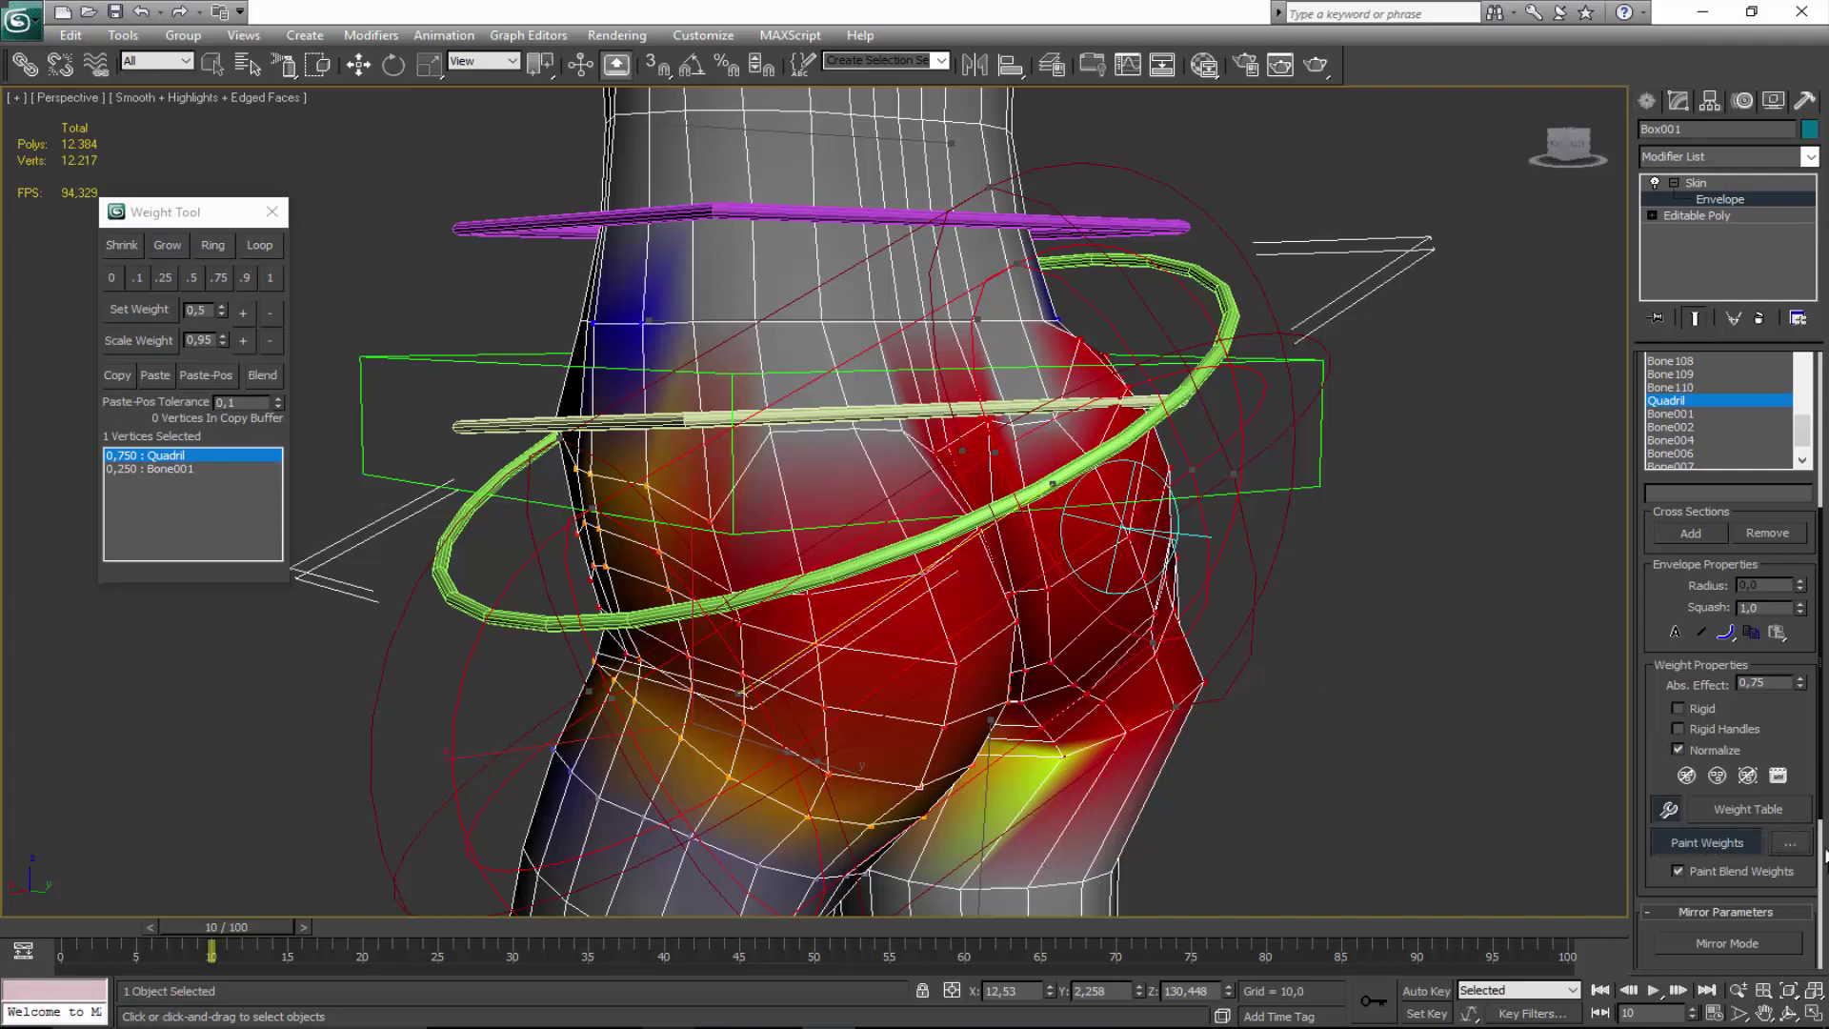
pyautogui.click(1790, 844)
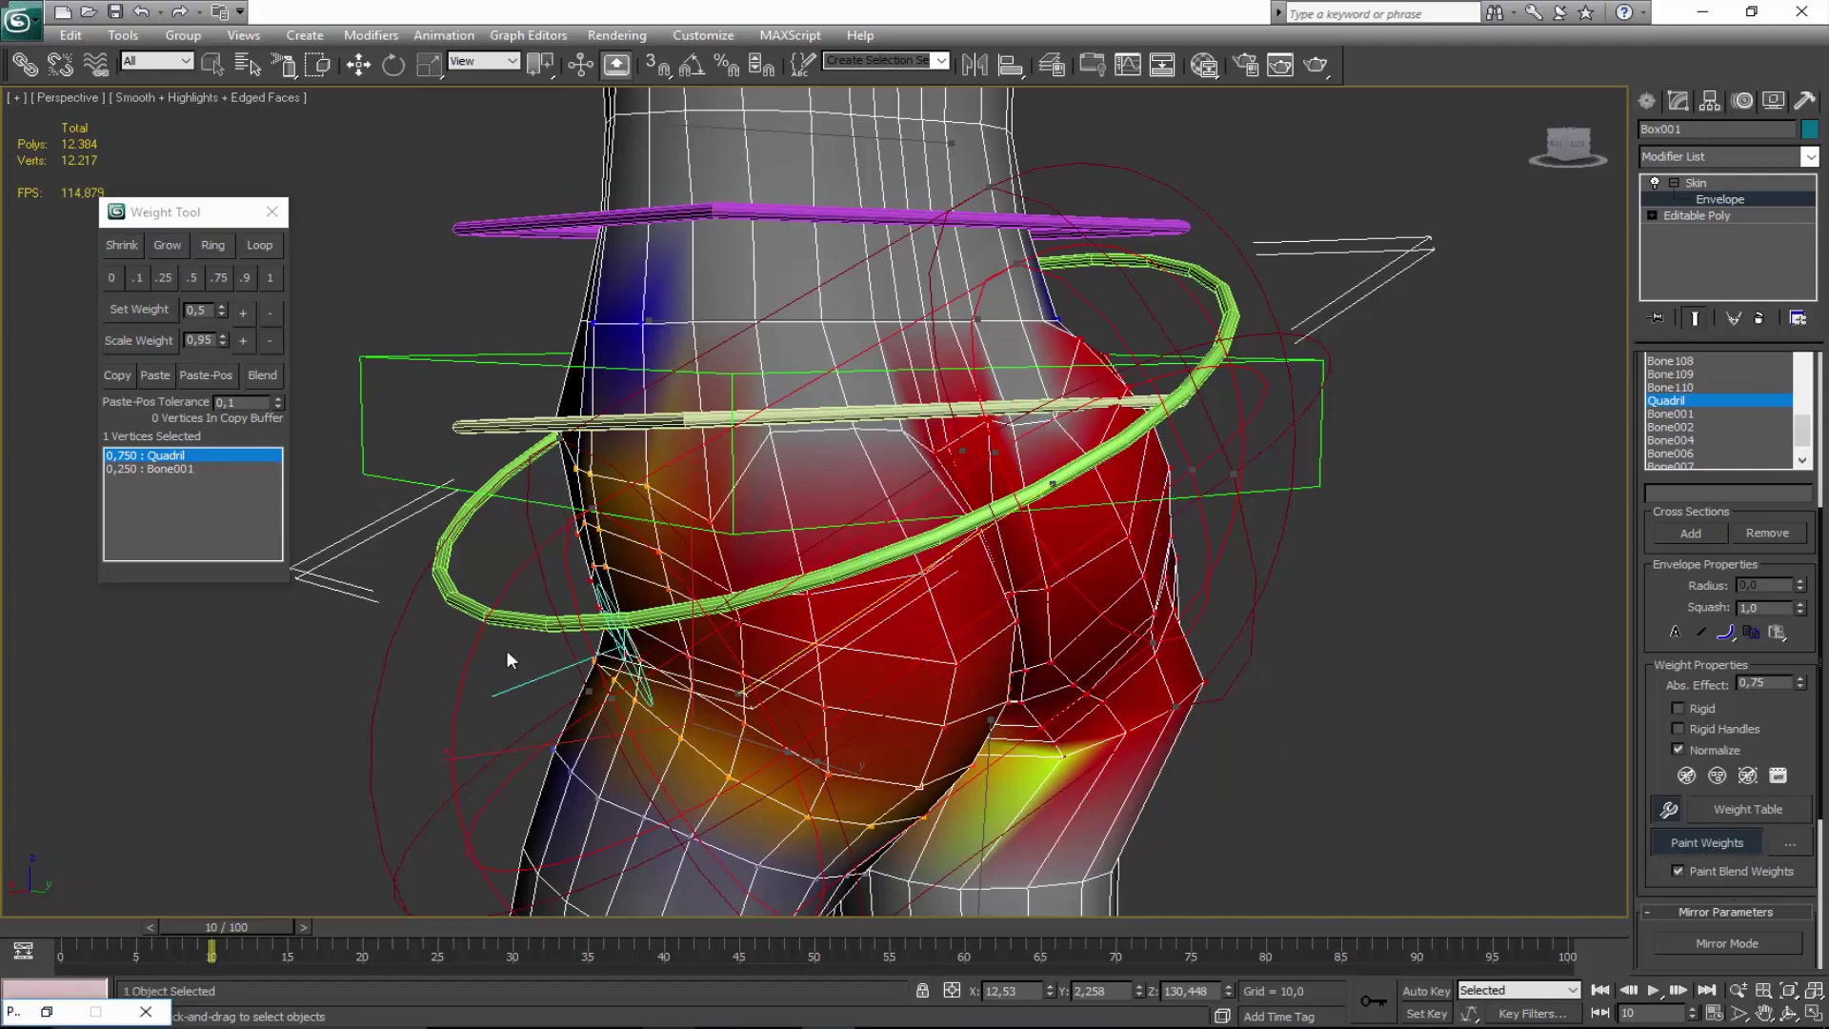
pyautogui.click(46, 1012)
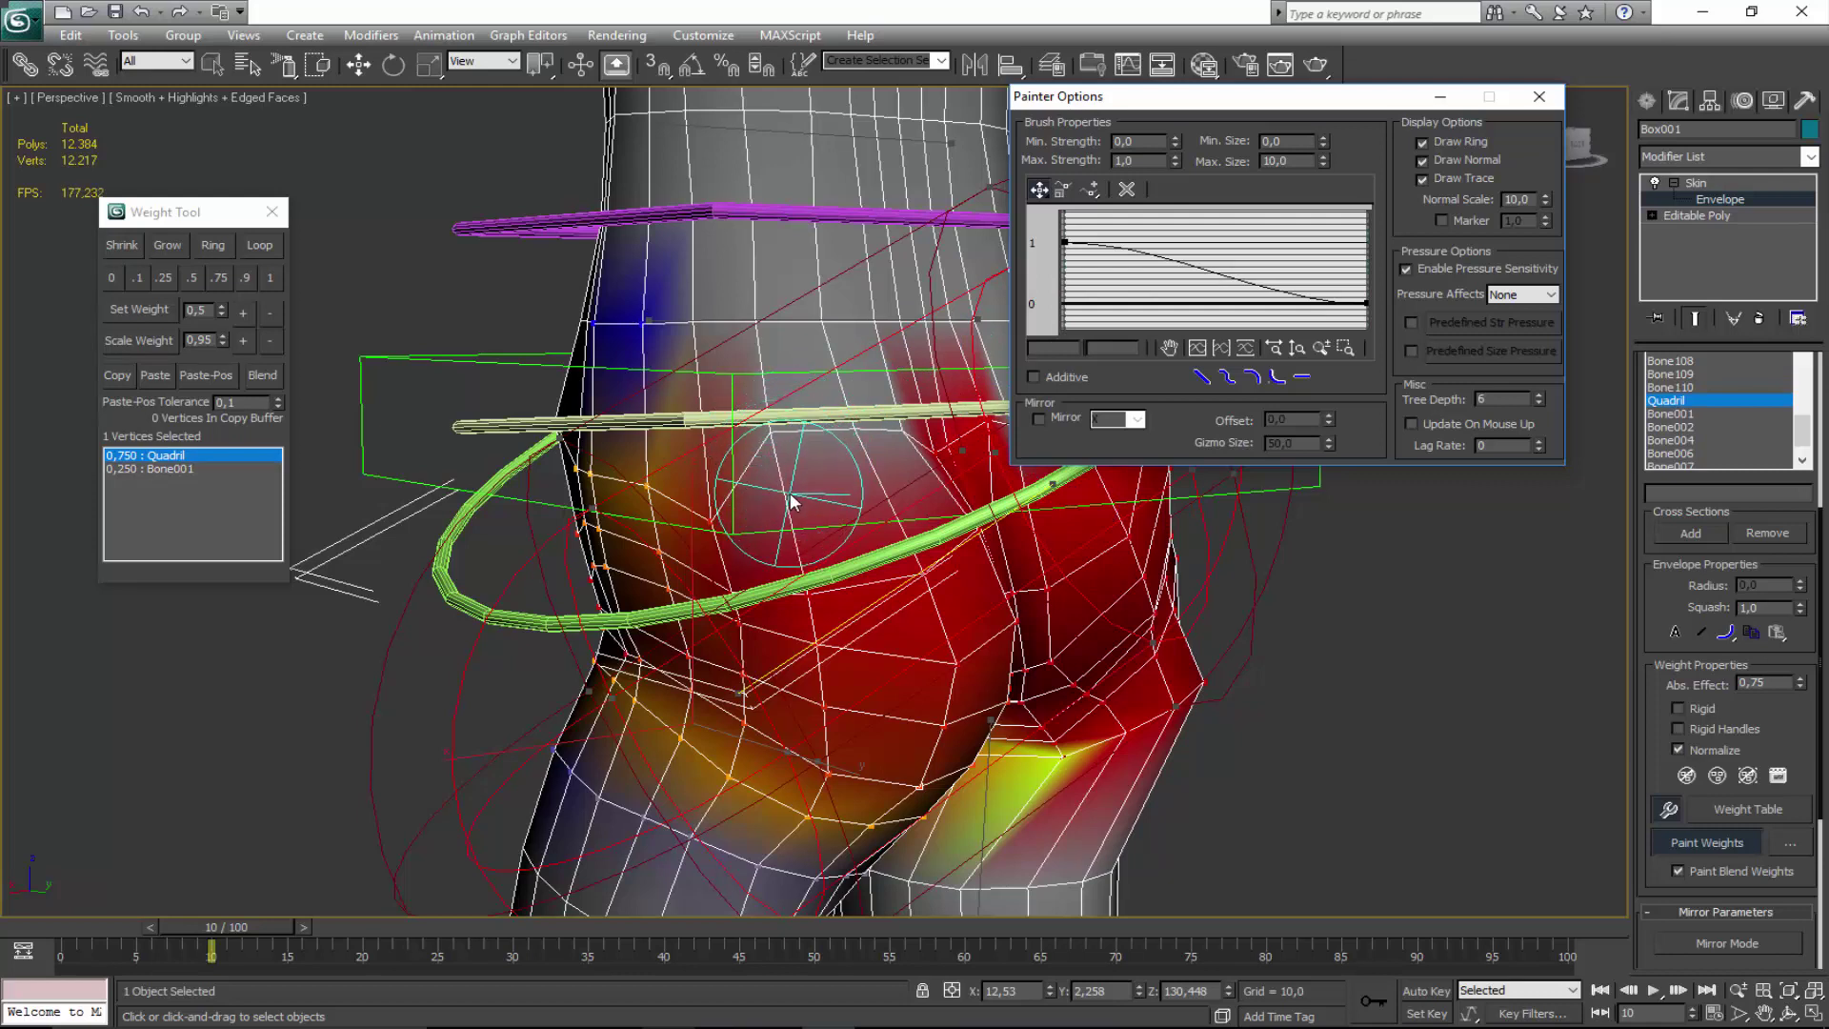
# - Try and undo two Quadril weight strokes across the lower back, and close Painter Options and Paint Weights
pyautogui.moveTo(790, 502); pyautogui.dragTo(884, 496)
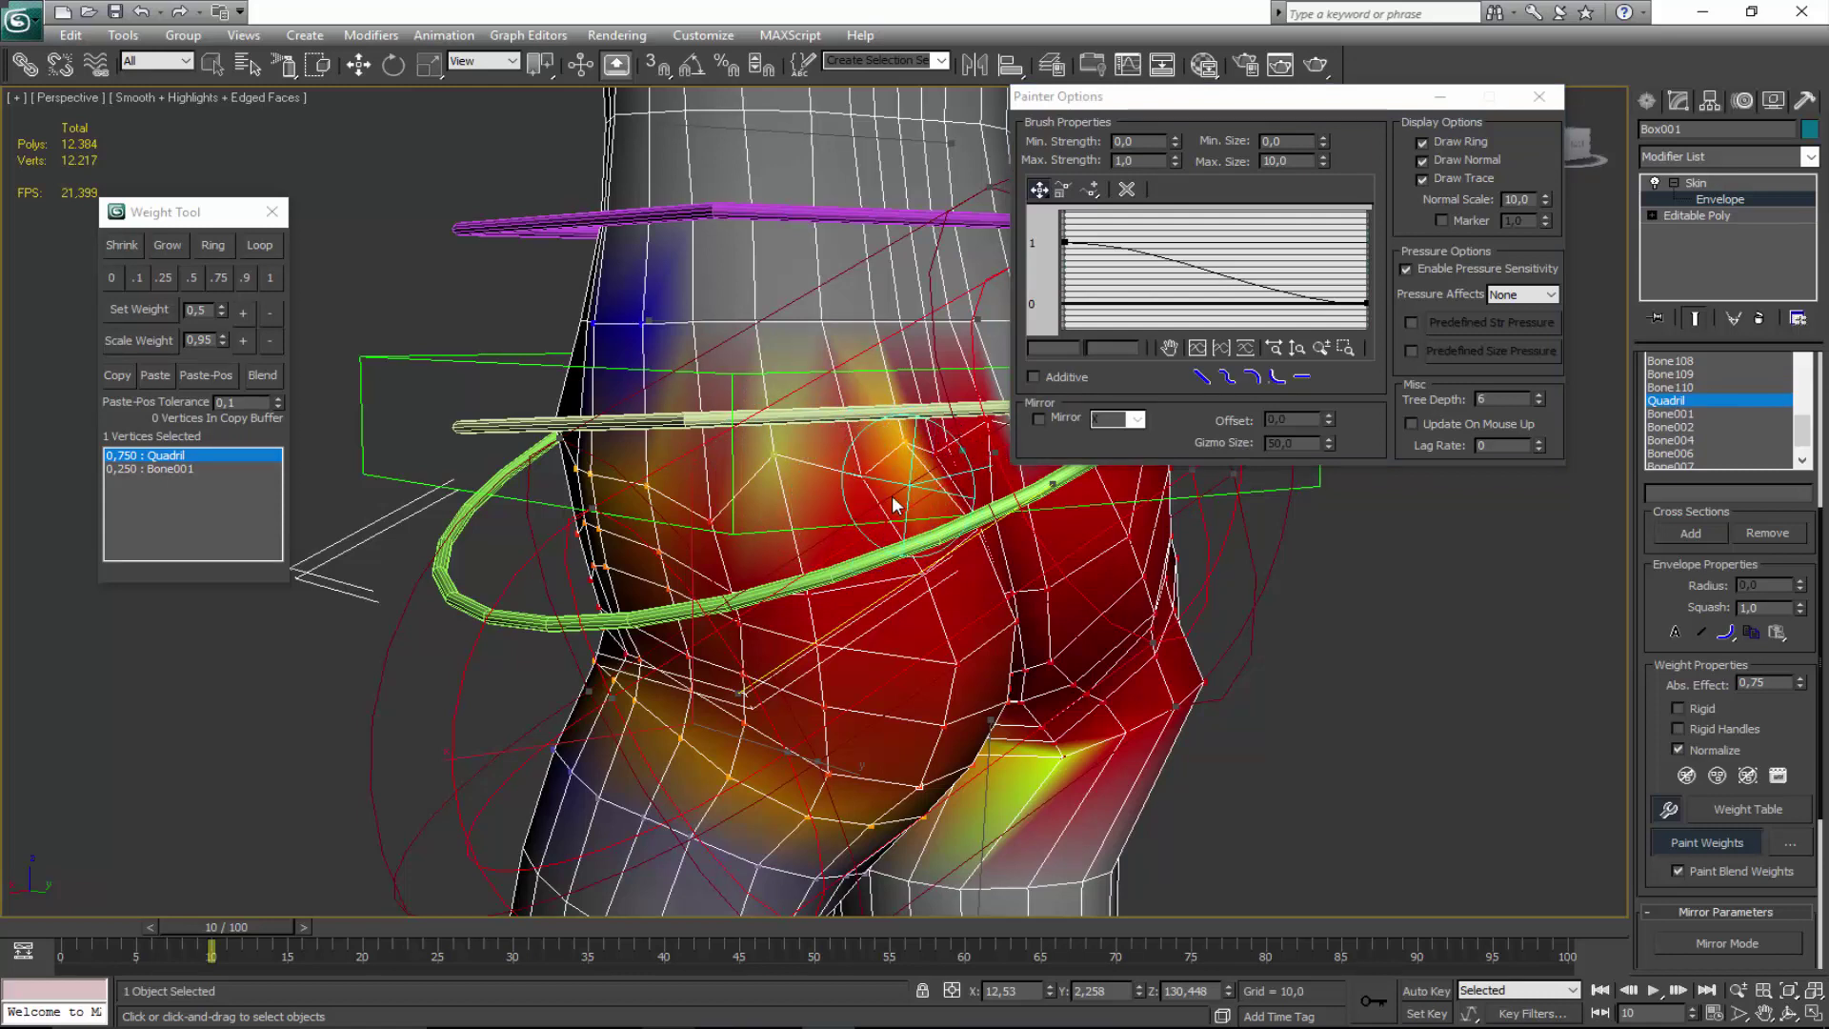
pyautogui.hotkey('ctrl', 'z')
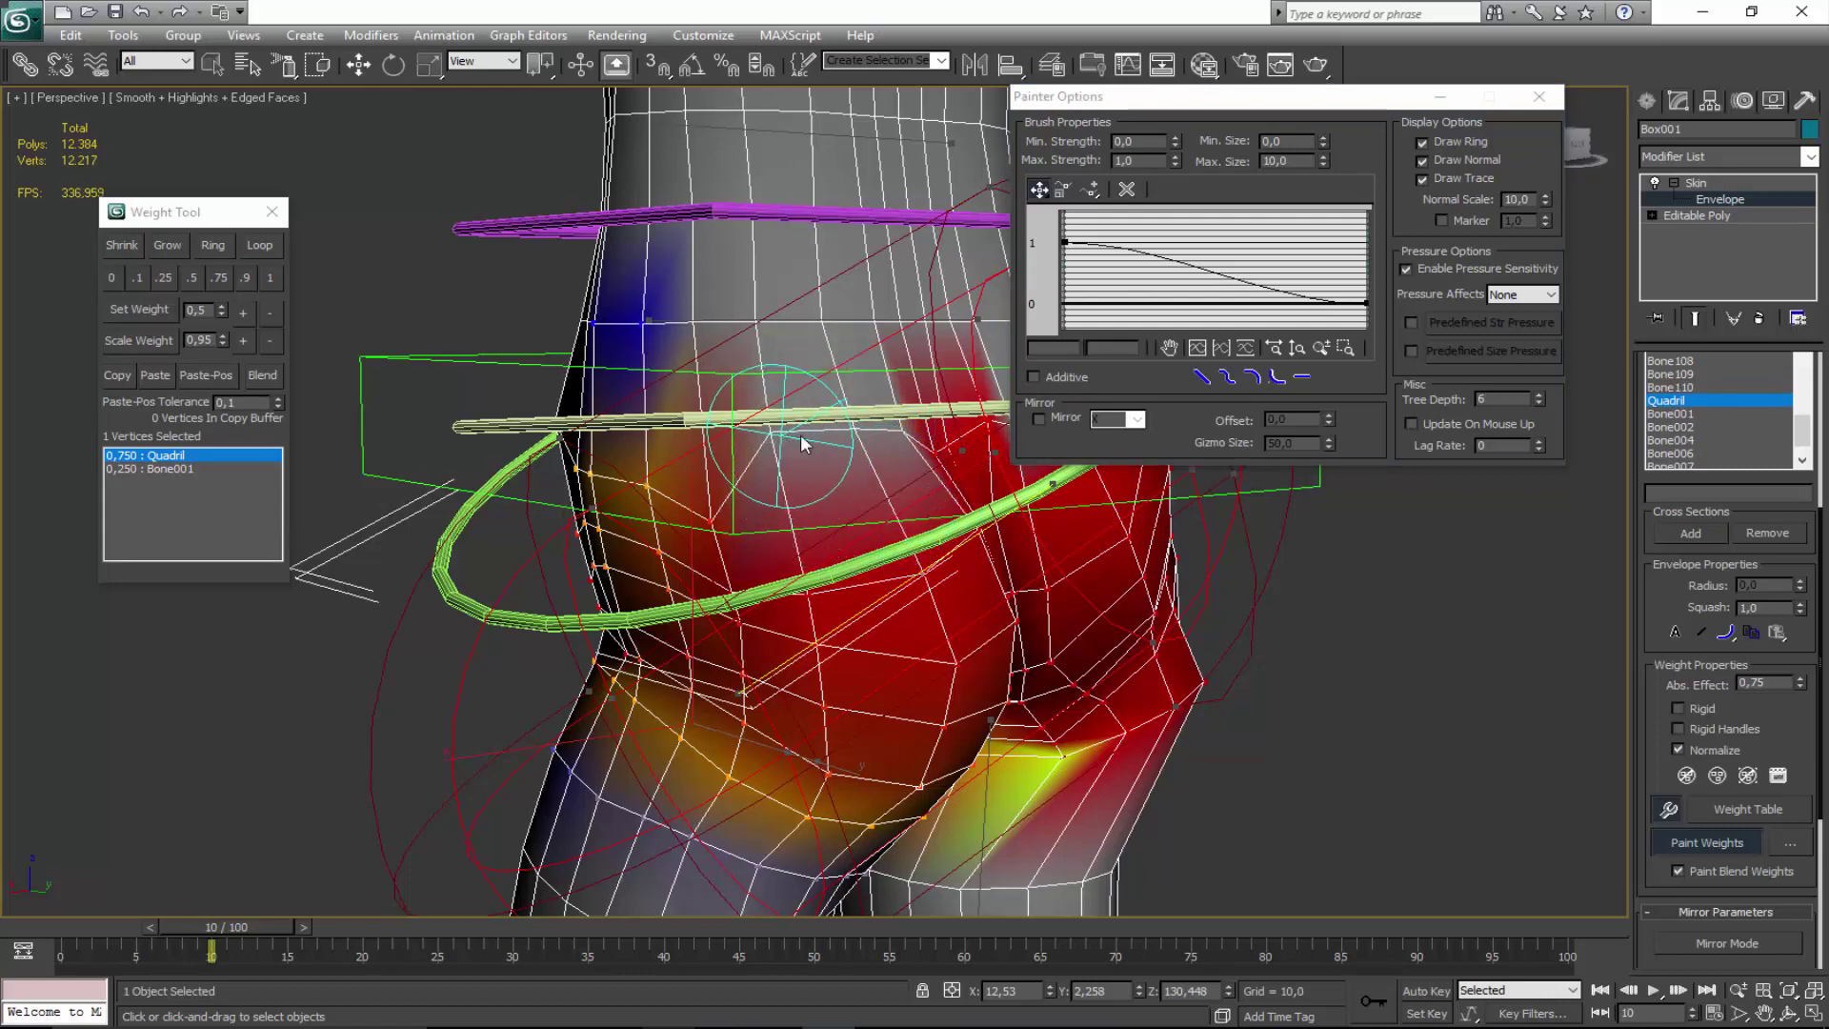
pyautogui.moveTo(801, 444)
pyautogui.mouseDown()
pyautogui.moveTo(898, 445)
pyautogui.moveTo(888, 431)
pyautogui.mouseUp()
pyautogui.hotkey('ctrl', 'z')
pyautogui.hotkey('ctrl', 'z')
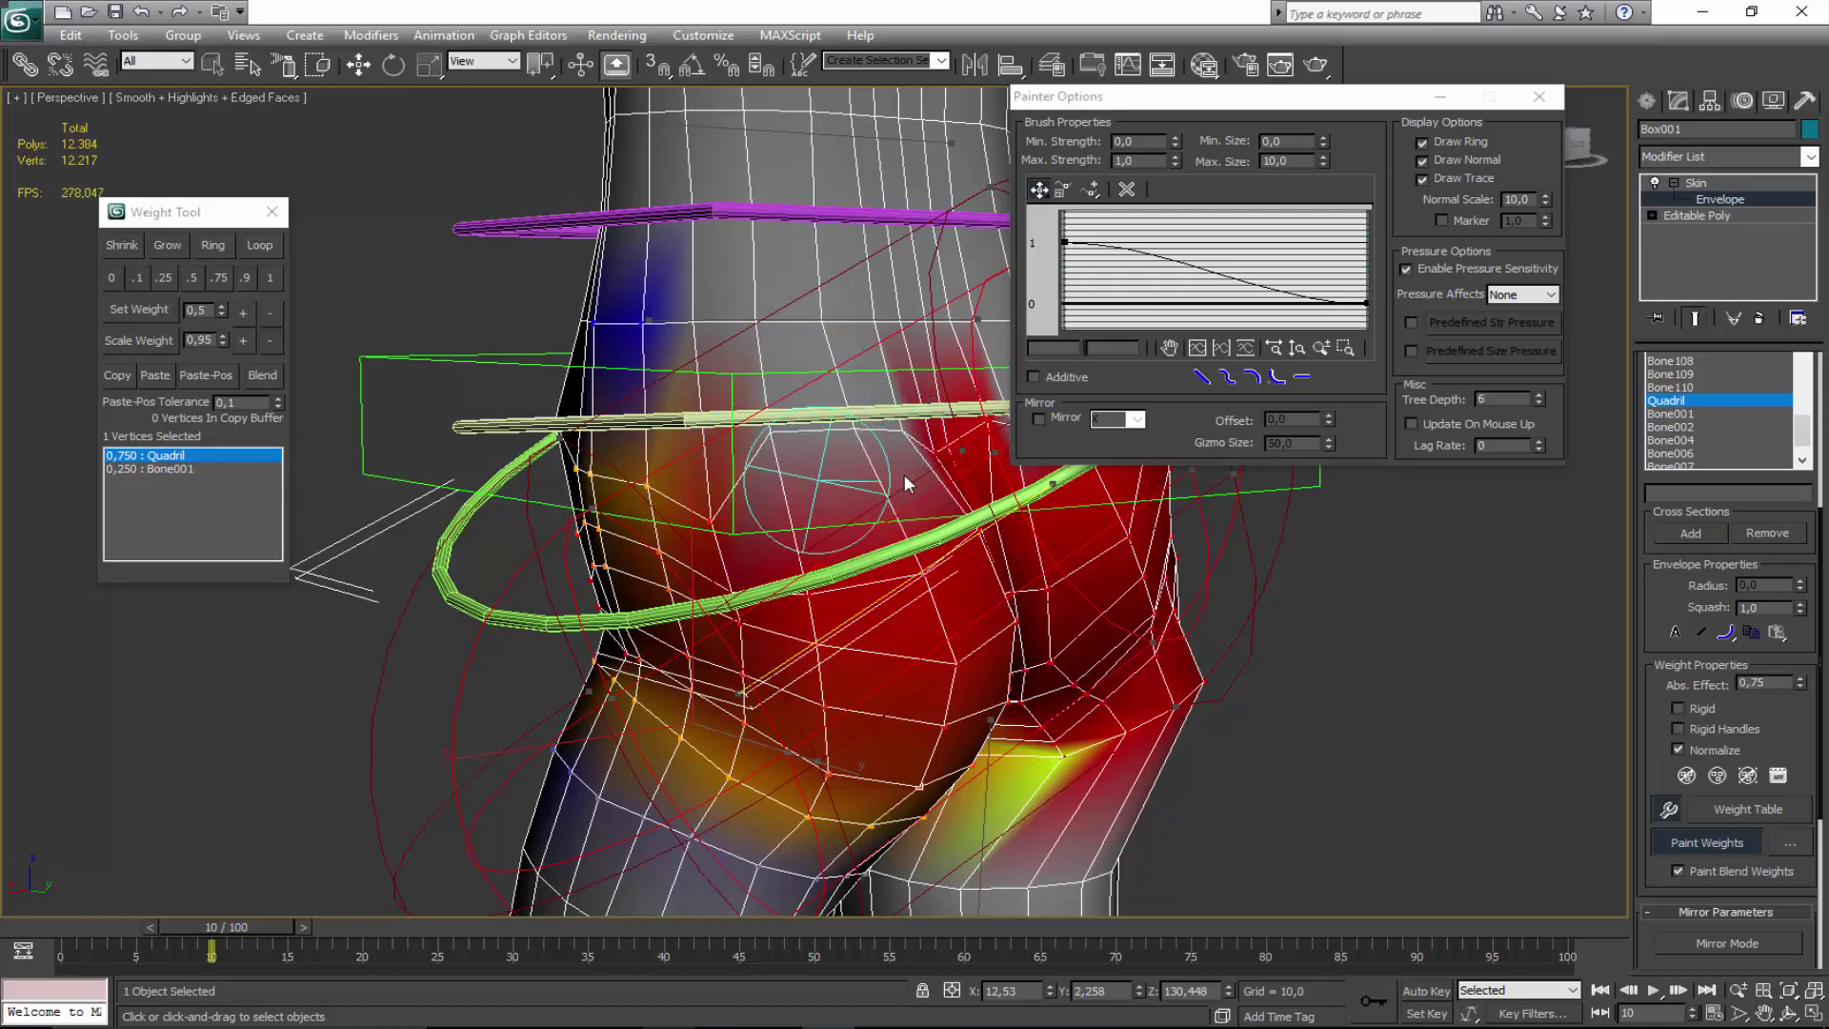
pyautogui.click(1539, 96)
pyautogui.click(1734, 843)
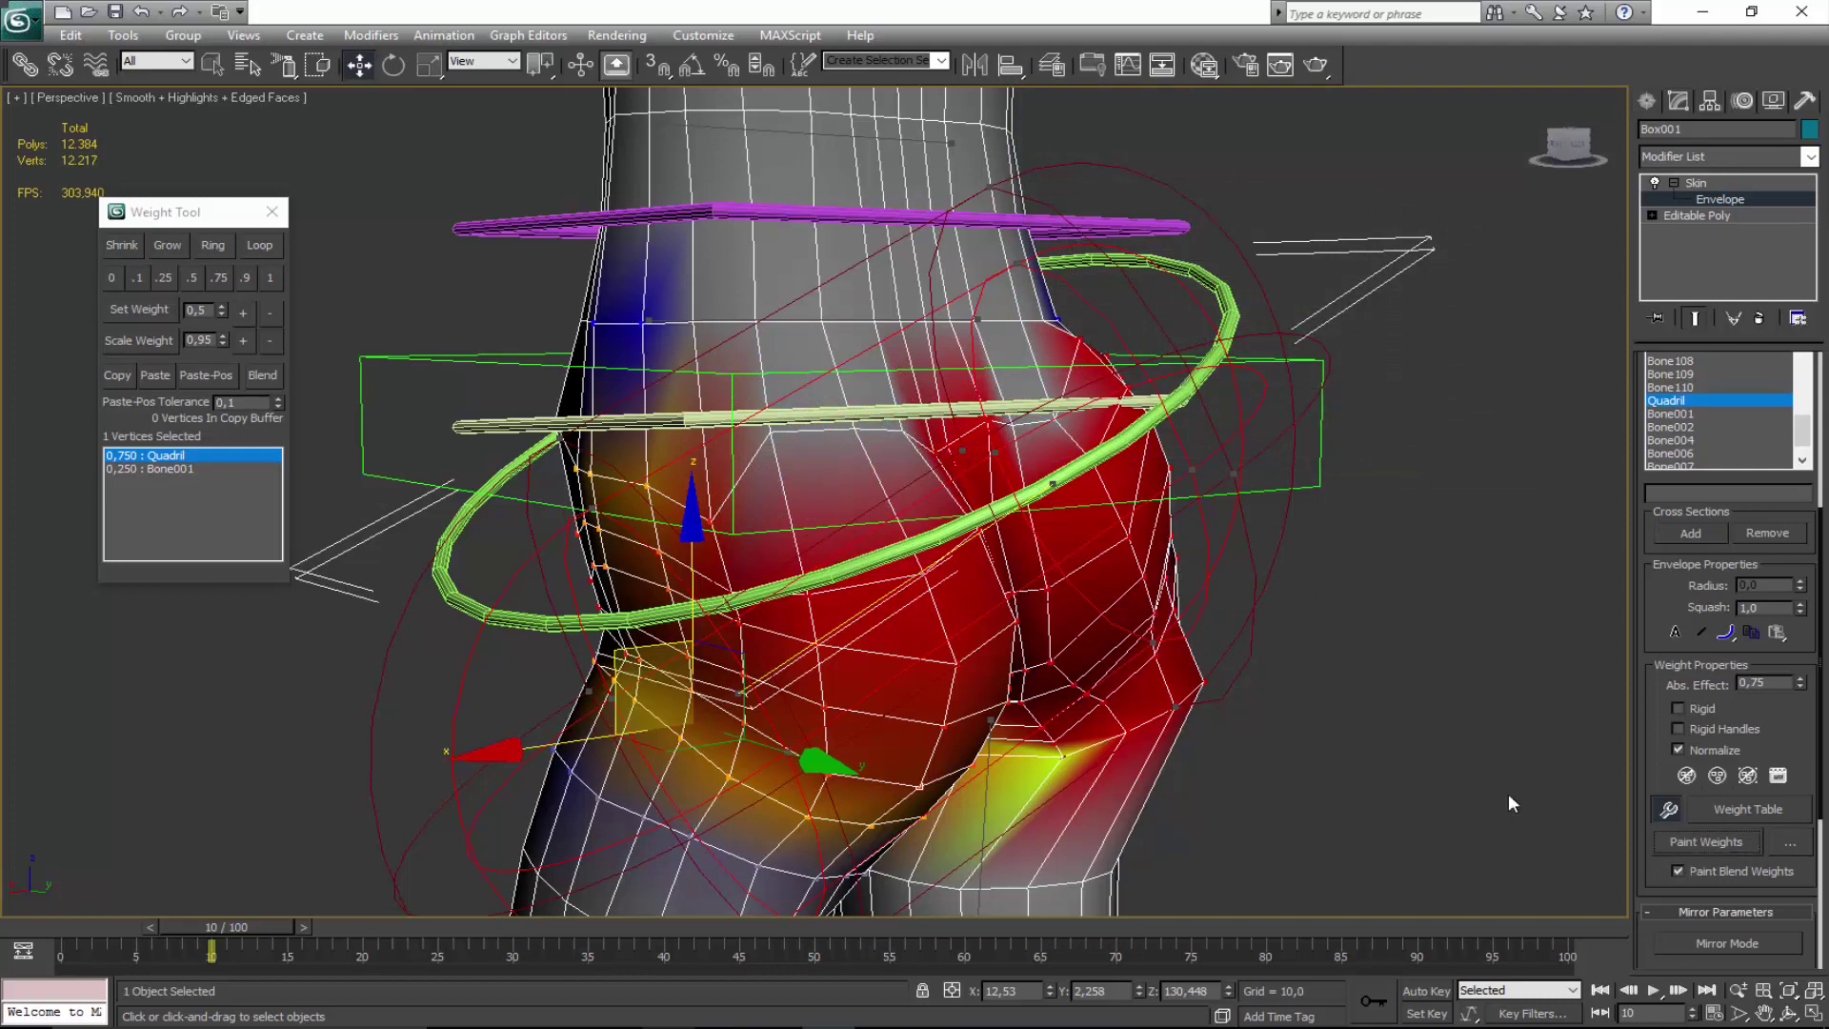
# - Select three neighbouring vertices across the lower back and raise their Quadril weight to 0.4
pyautogui.click(768, 432)
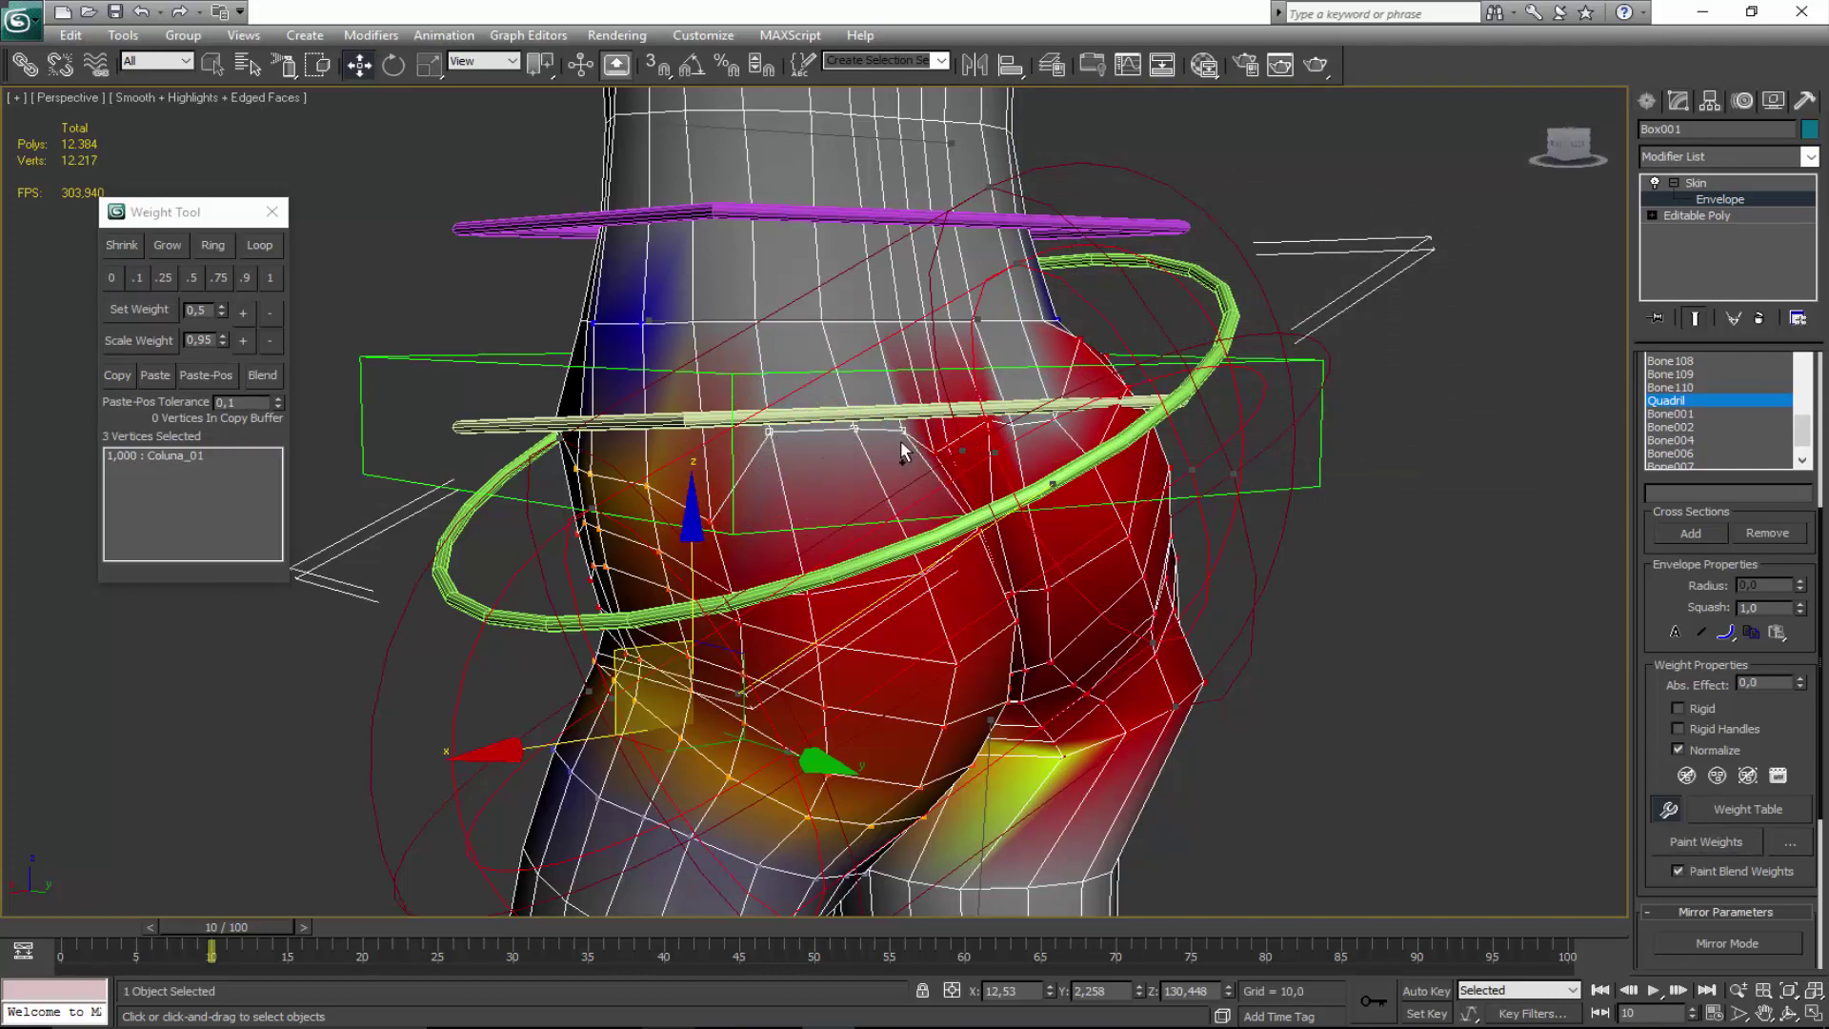
pyautogui.hotkey('ctrl', 'r')
pyautogui.click(244, 314)
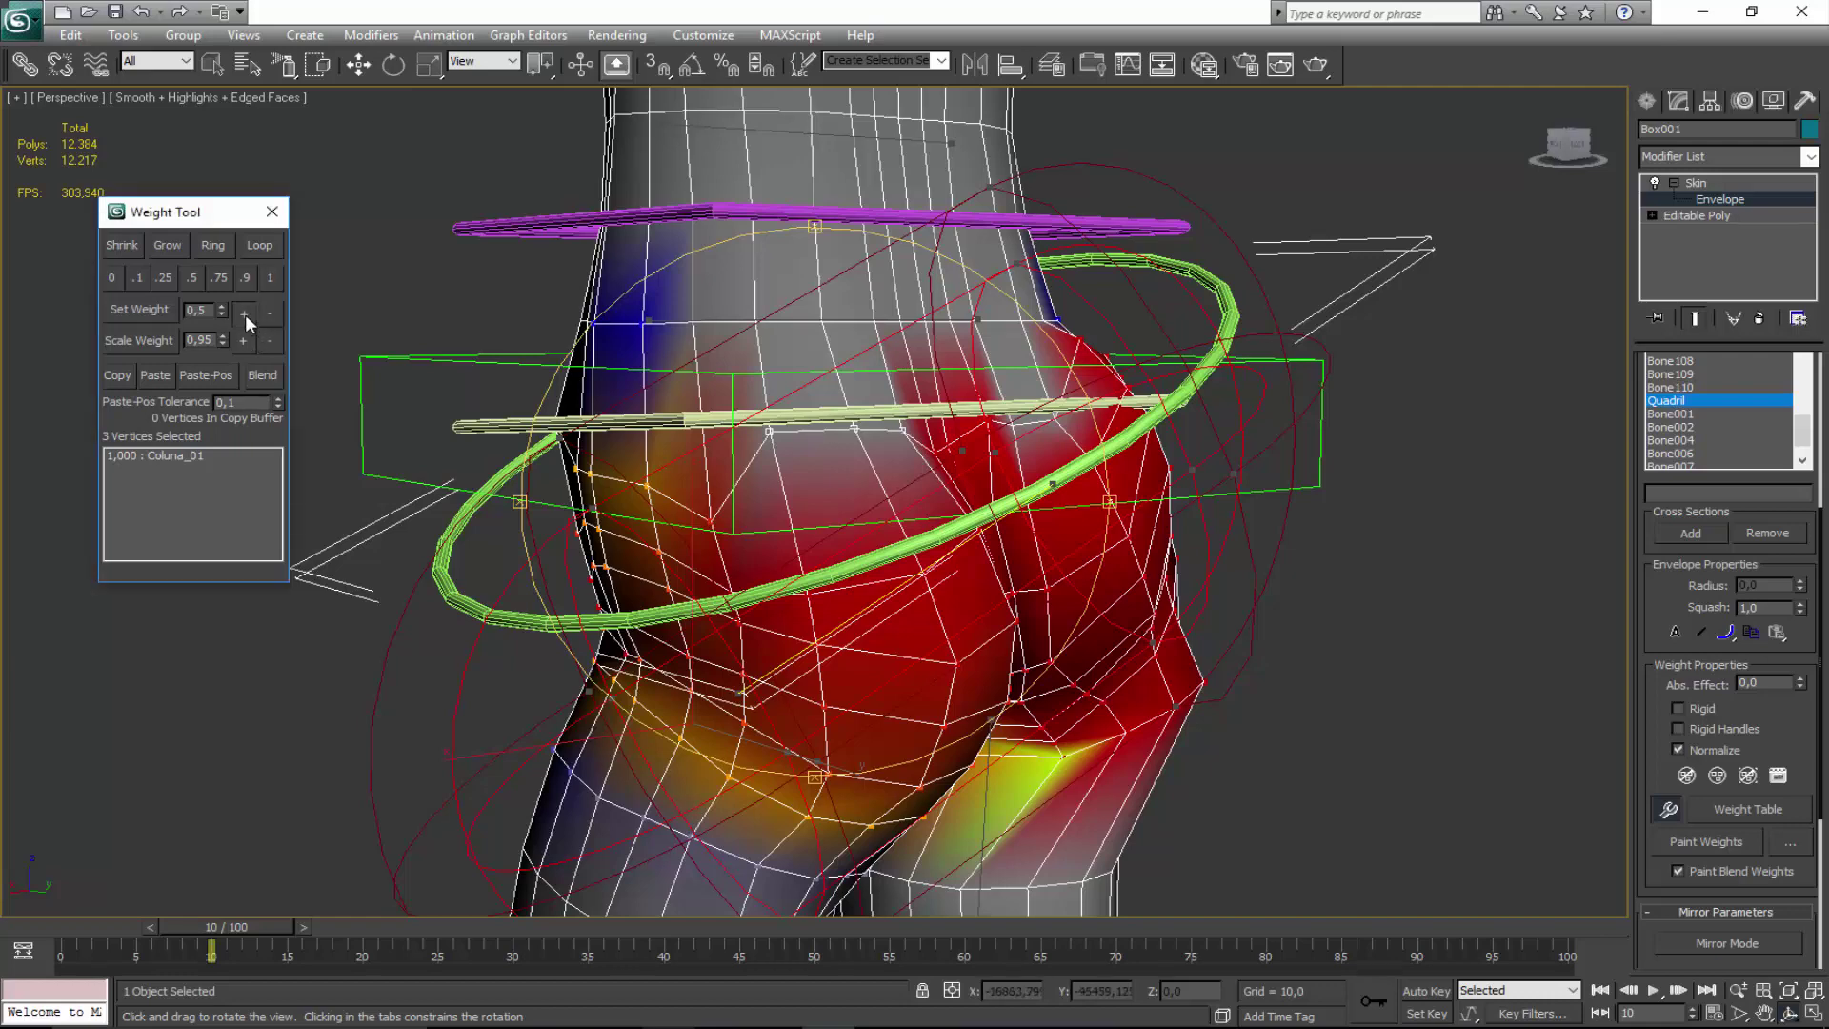
pyautogui.click(244, 315)
pyautogui.click(244, 314)
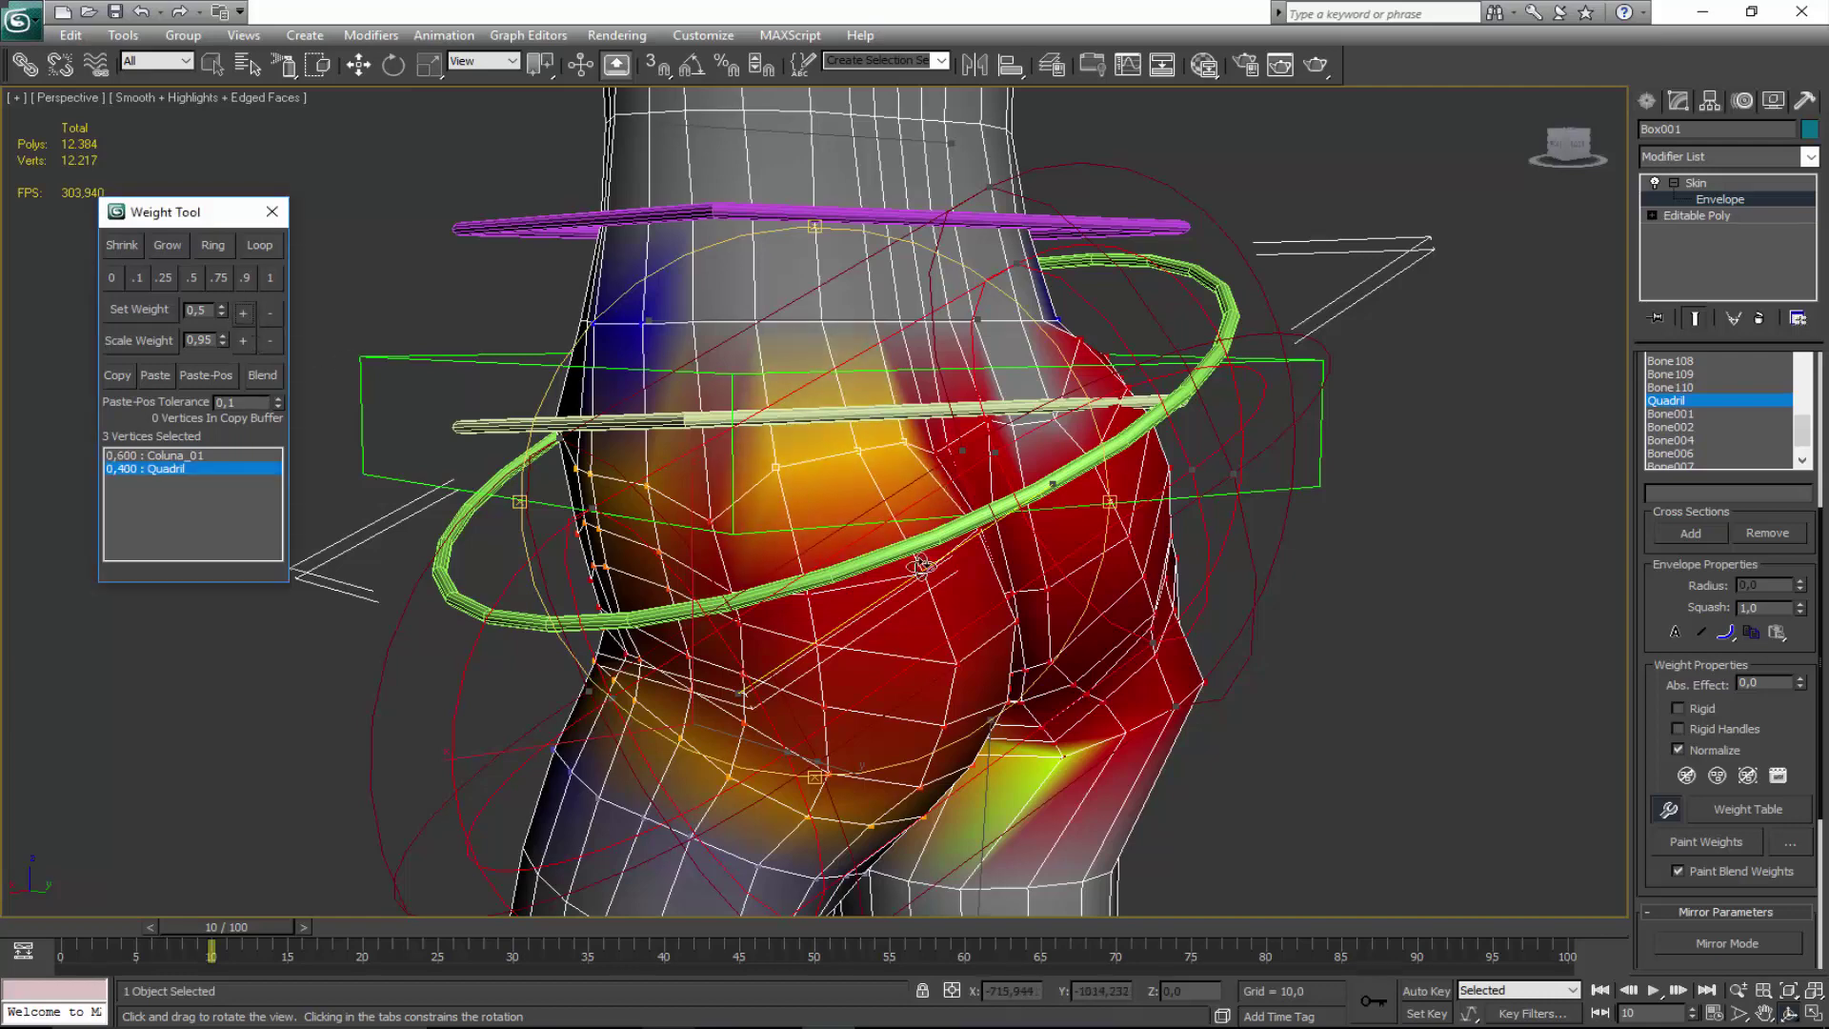
# - Raise the Quadril weight of the three selected lower-back vertices to 0.55
pyautogui.scroll(-5, 926, 569)
pyautogui.moveTo(848, 562); pyautogui.dragTo(947, 559)
pyautogui.scroll(5, 947, 558)
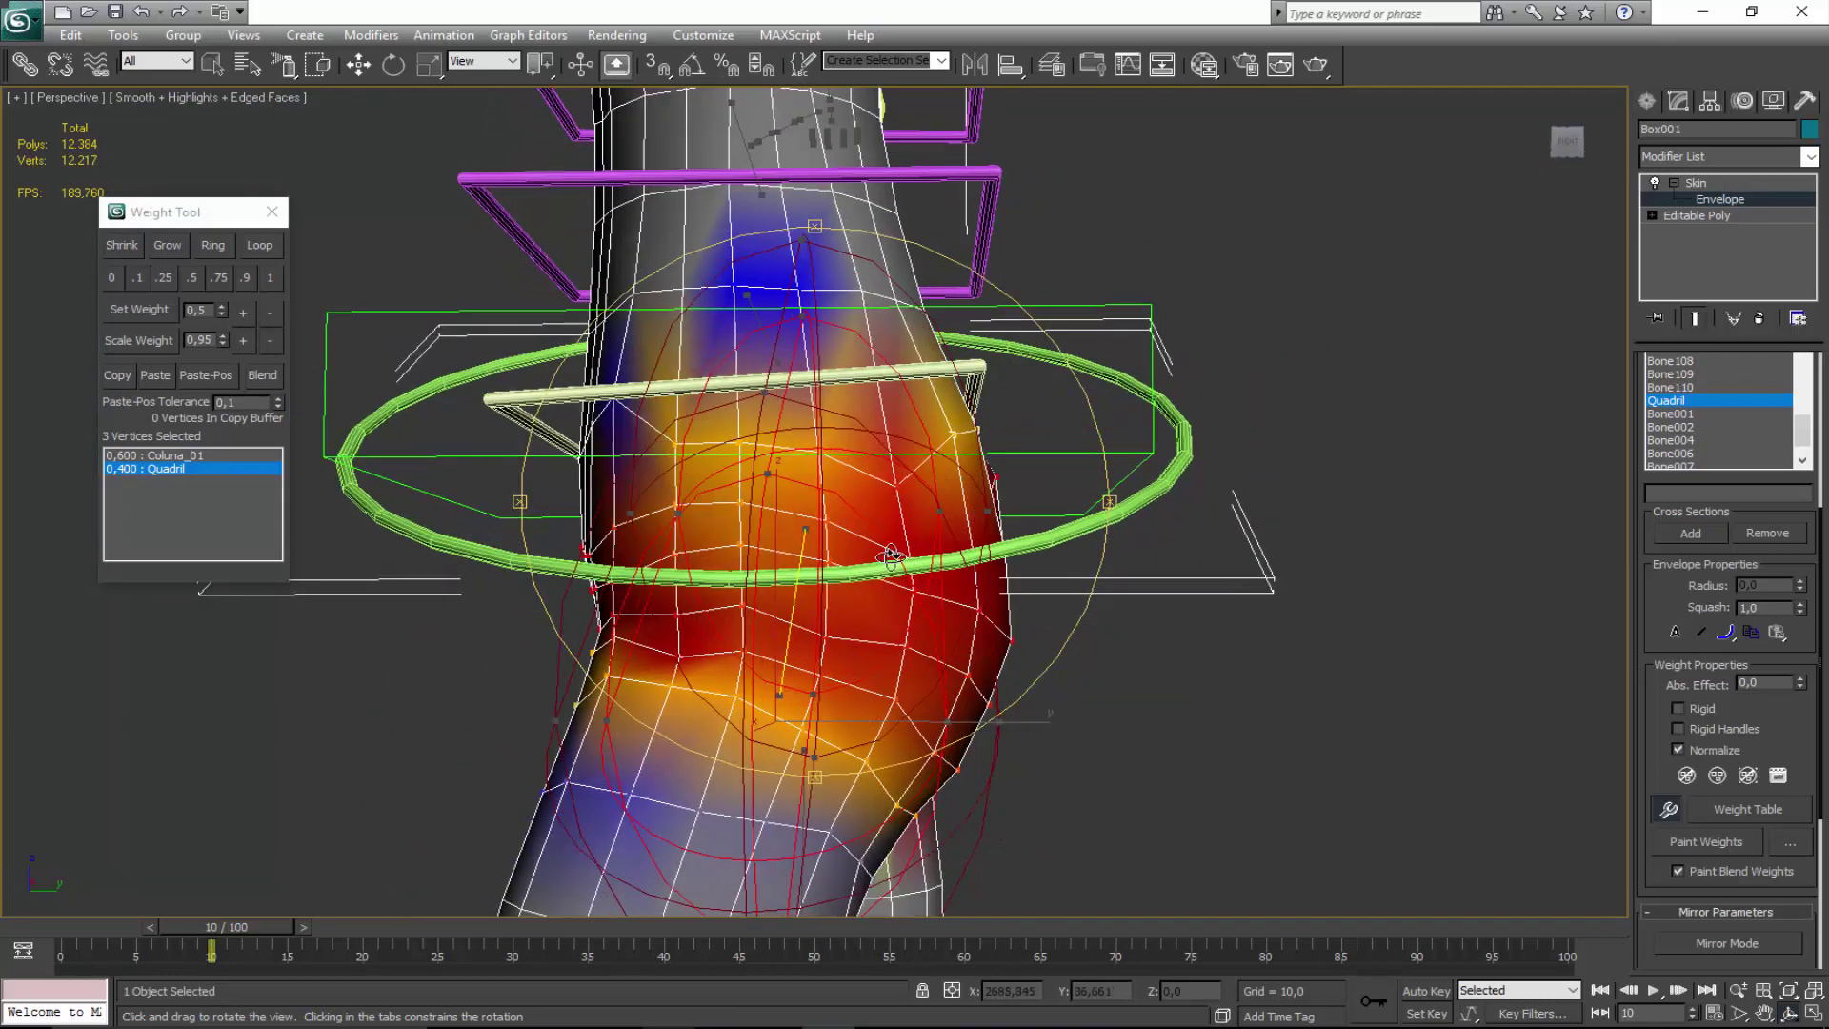
pyautogui.click(243, 313)
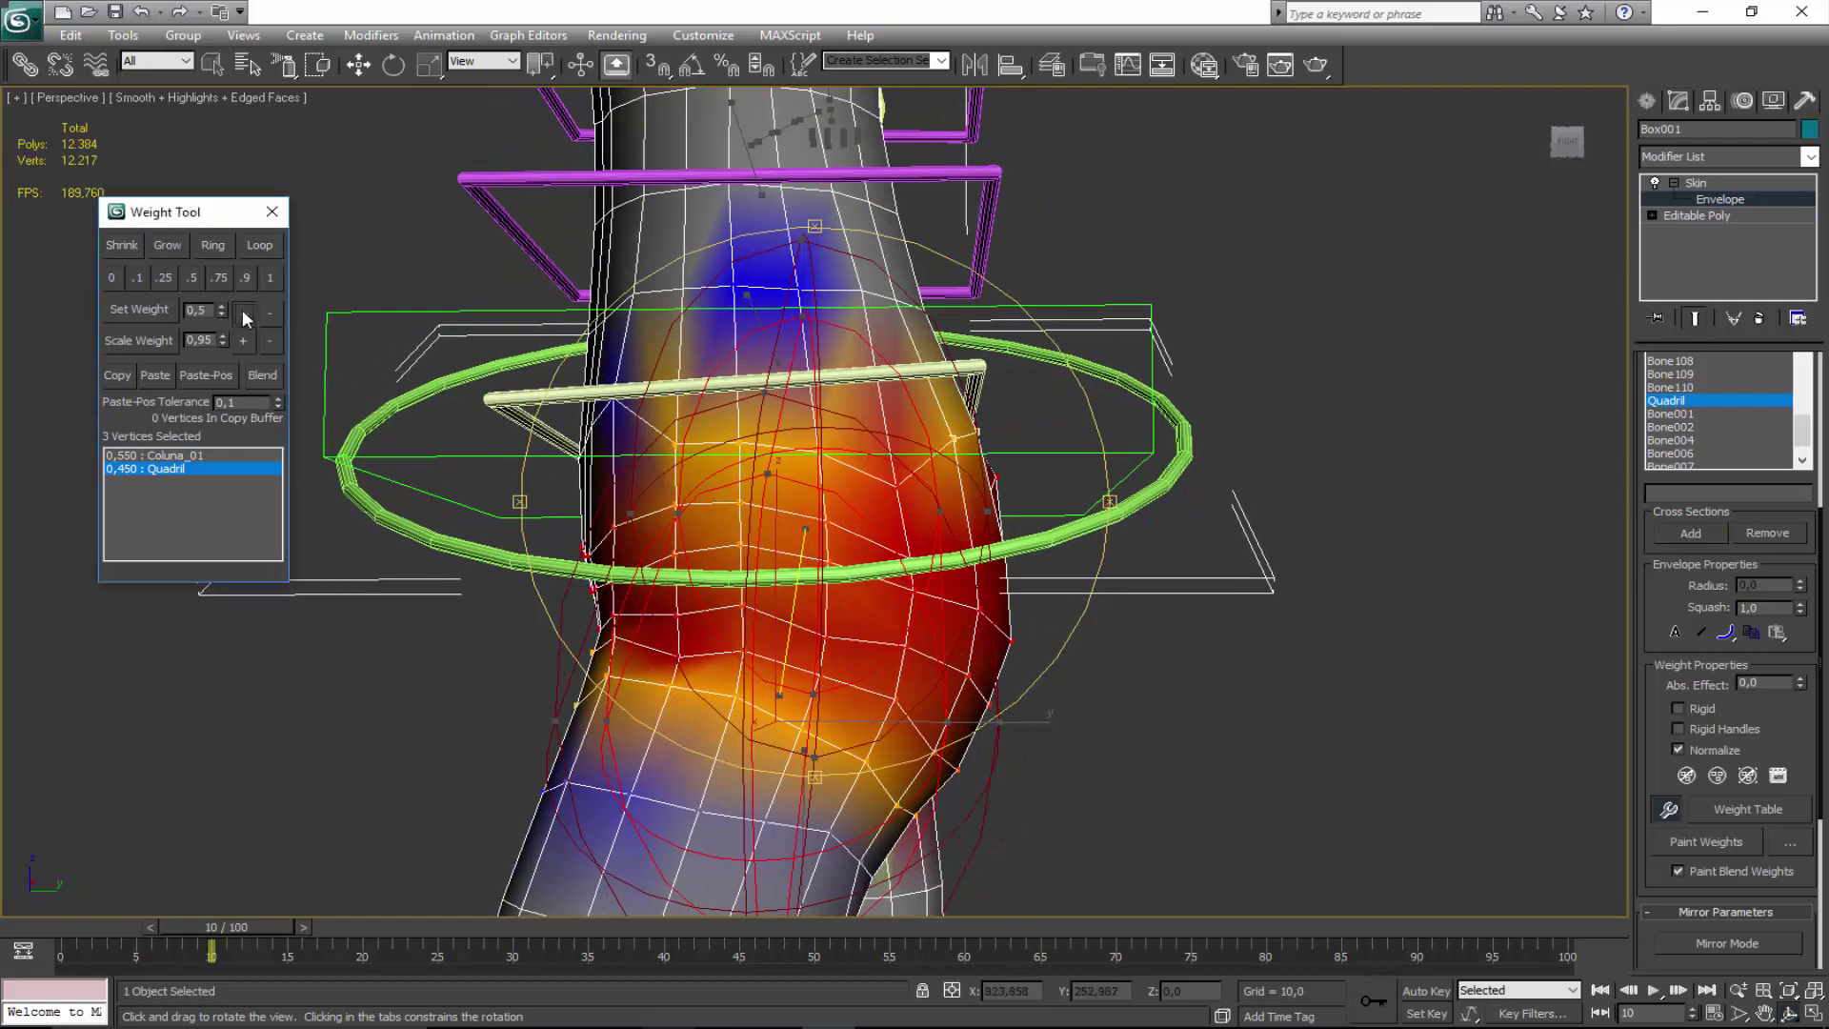
pyautogui.click(244, 312)
# - Move the animation to frame 5 and hide the RIG layer
pyautogui.scroll(-5, 647, 490)
pyautogui.moveTo(647, 489); pyautogui.dragTo(841, 583)
pyautogui.press('w')
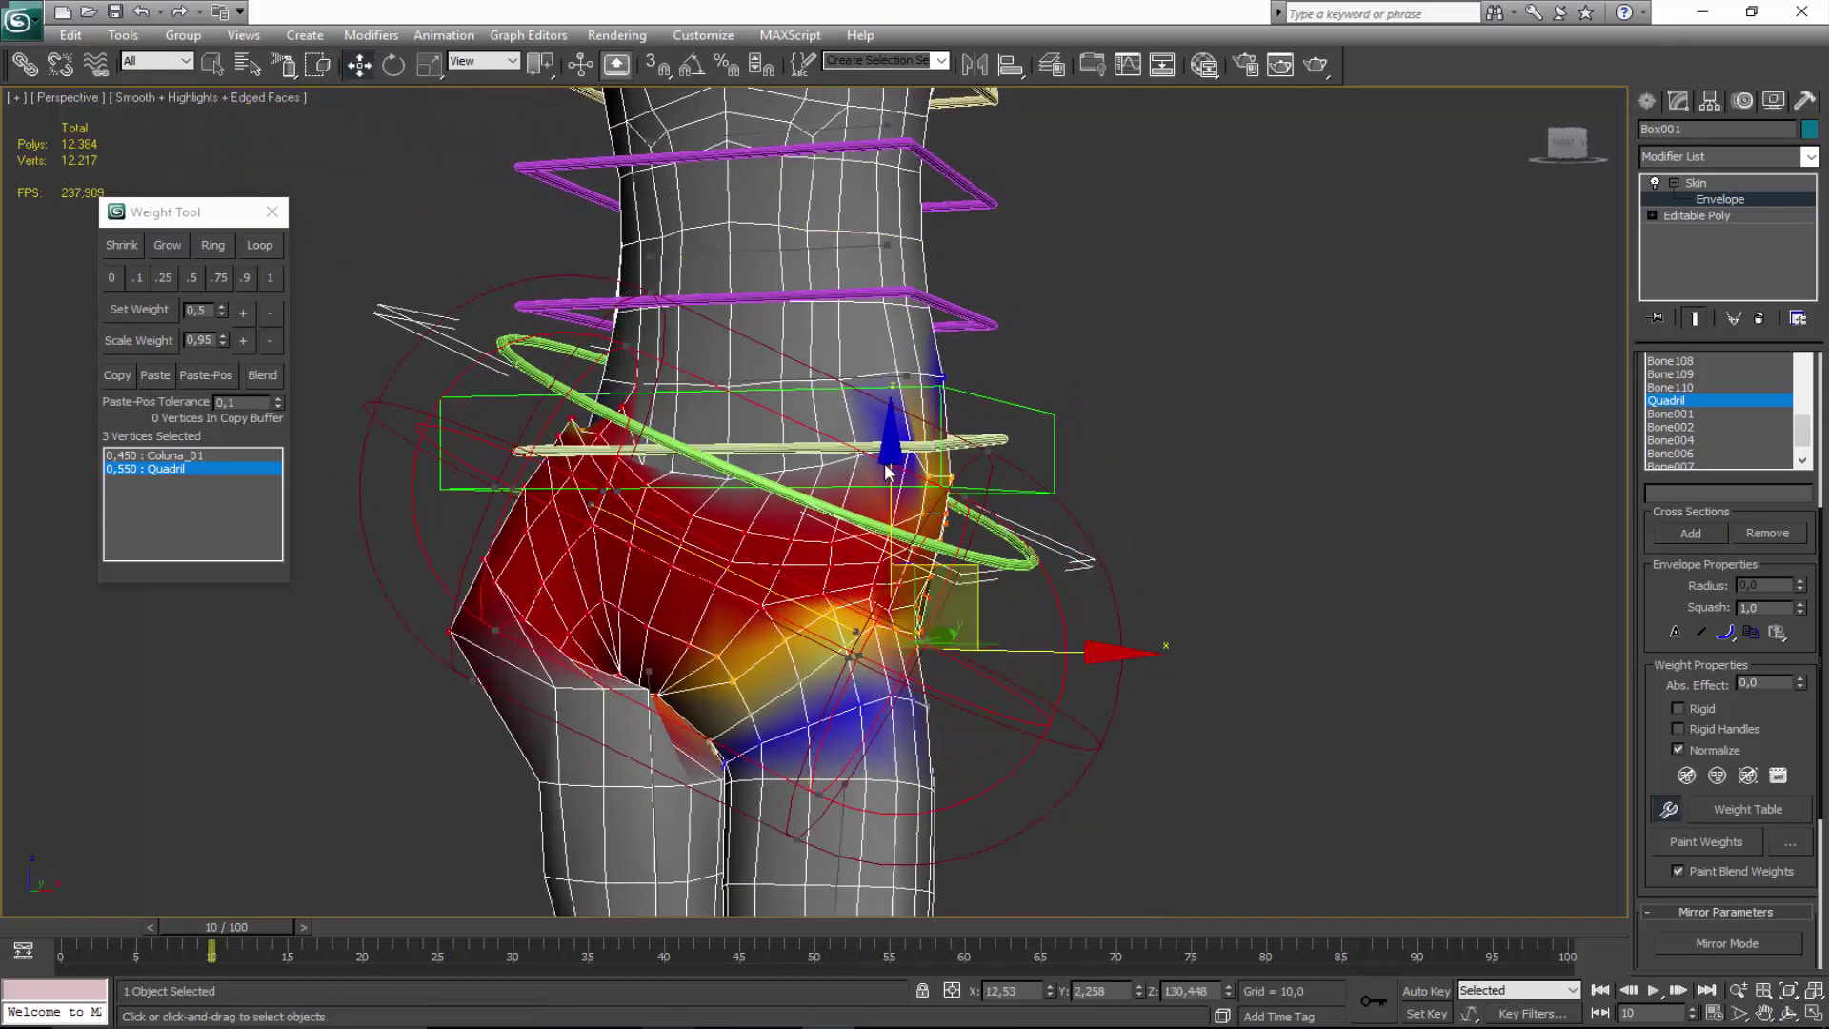
pyautogui.moveTo(267, 924); pyautogui.dragTo(160, 928)
pyautogui.scroll(5, 968, 564)
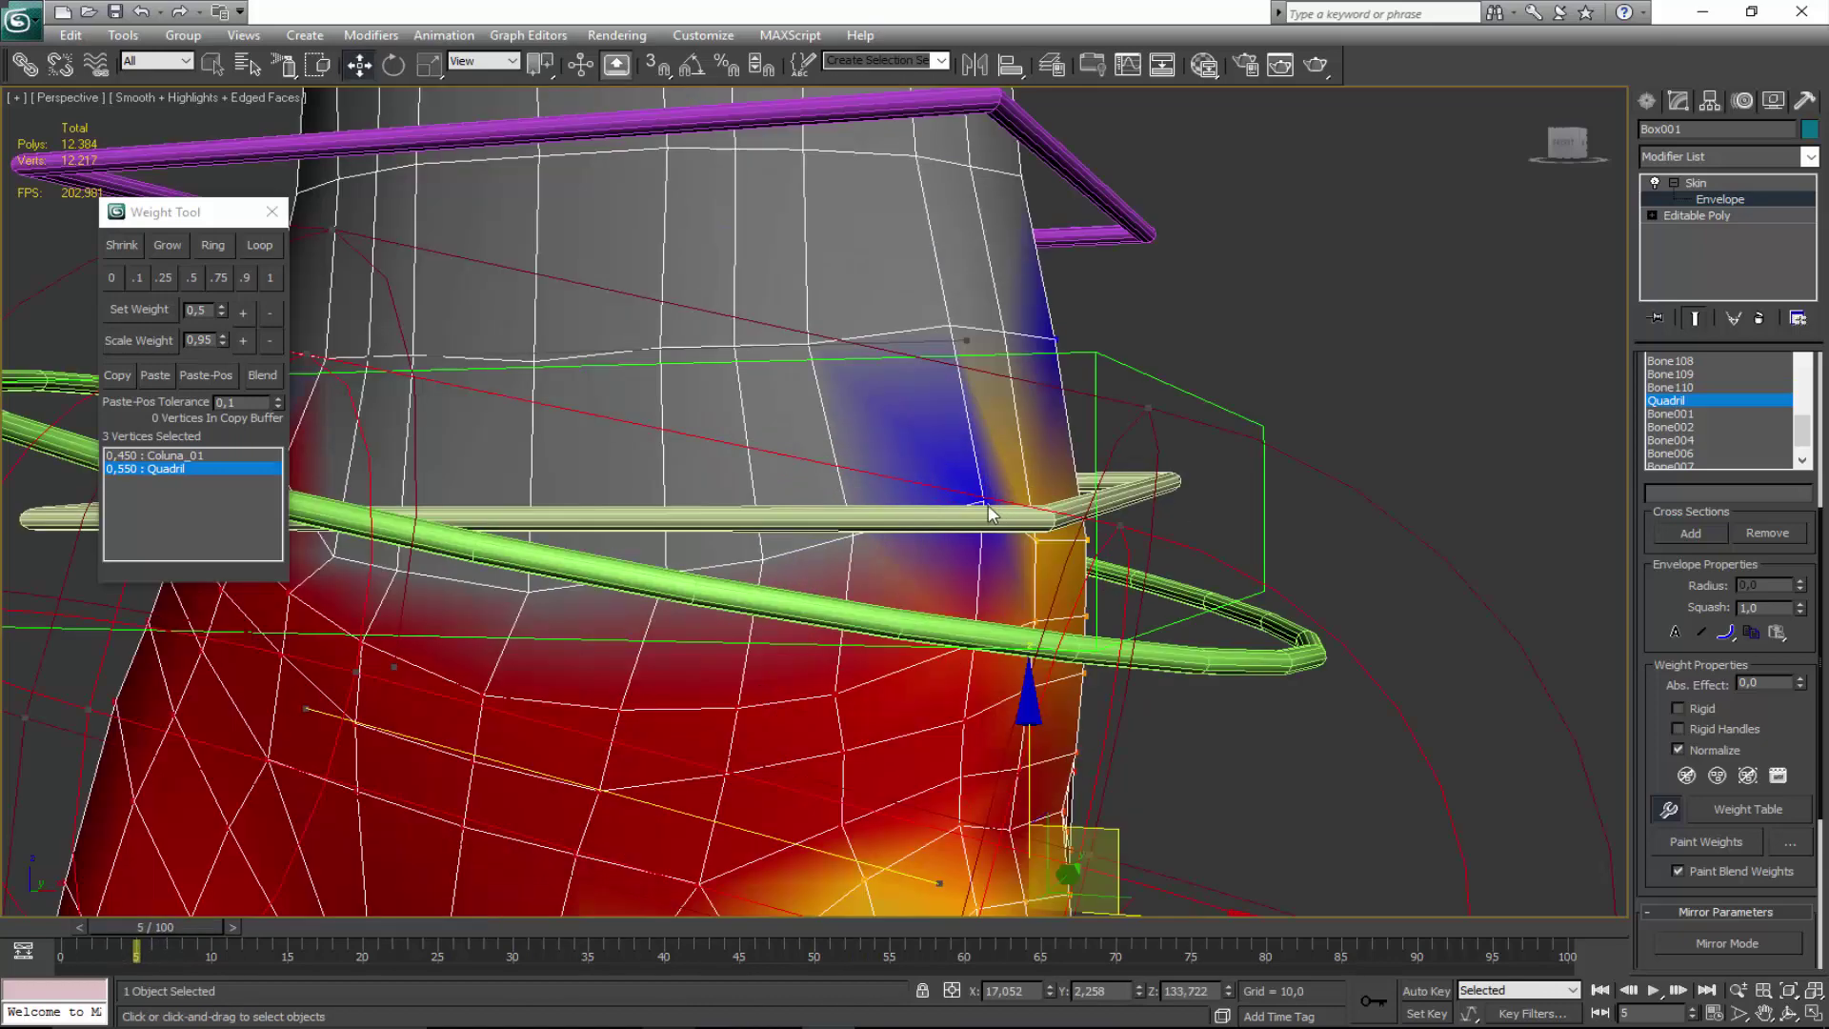
pyautogui.click(984, 504)
pyautogui.click(1052, 65)
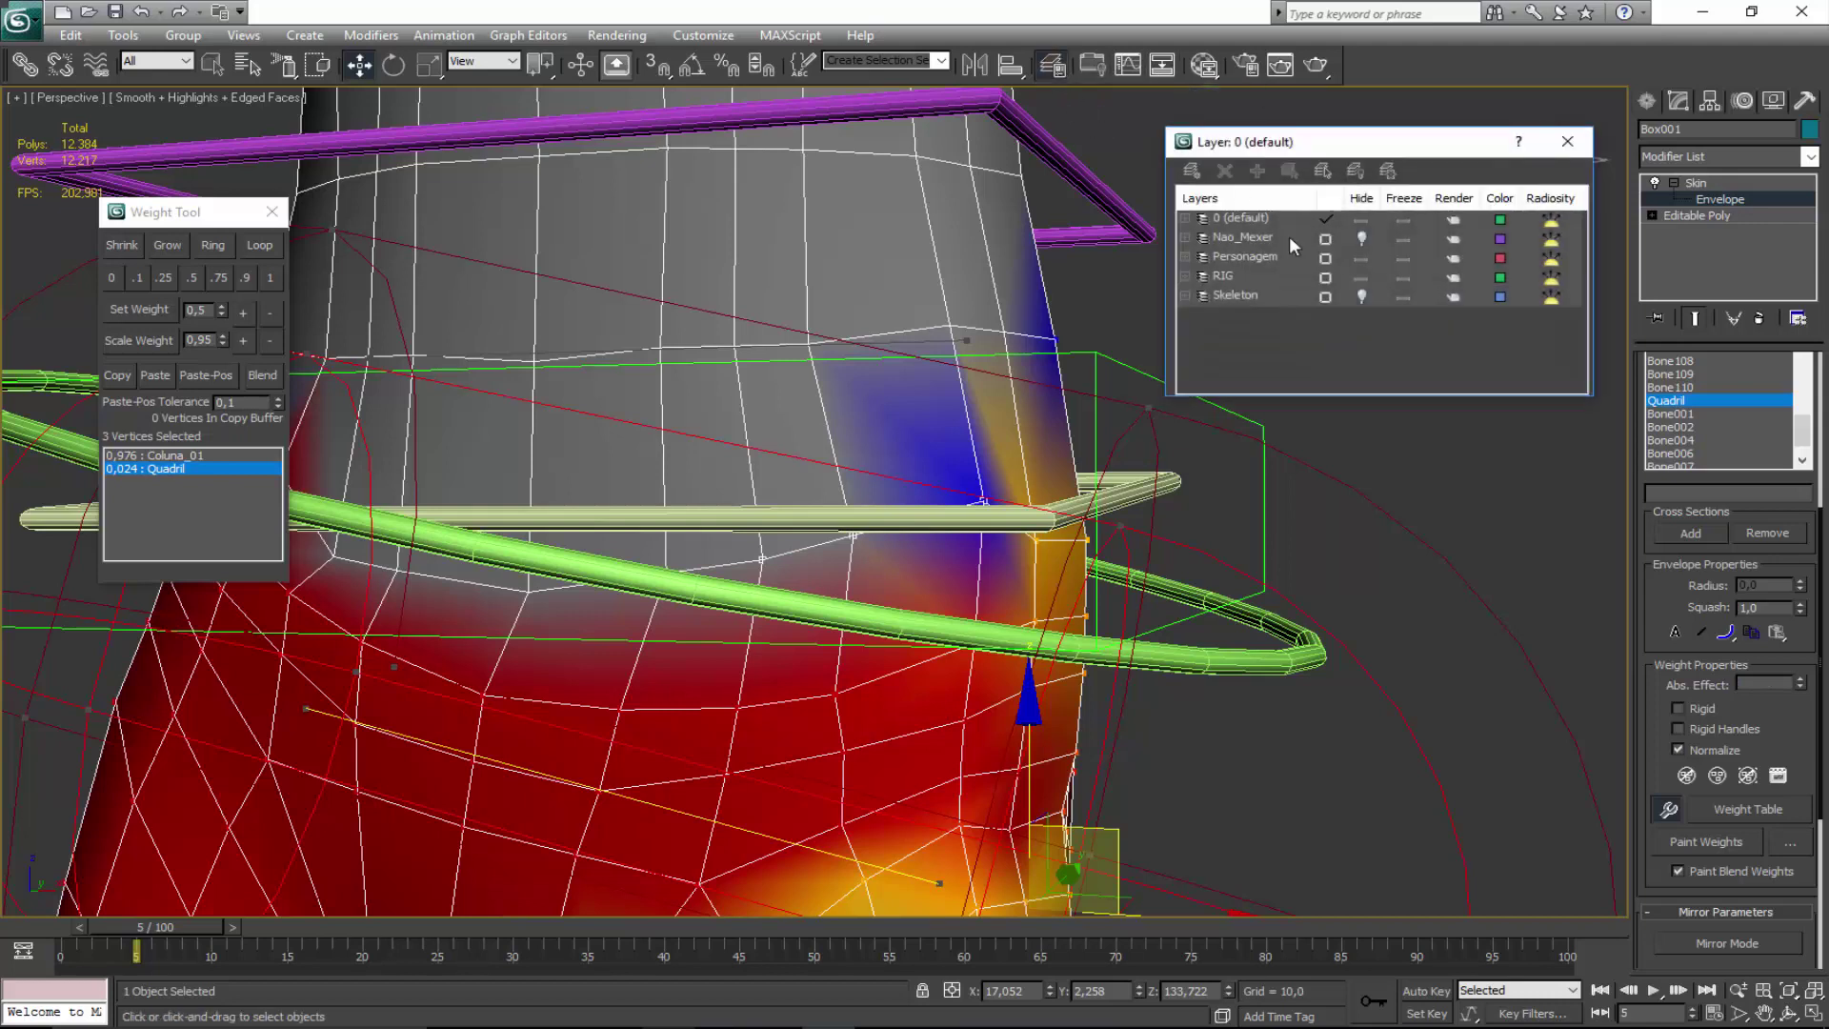
pyautogui.click(1356, 274)
# - Raise the Quadril weight of five vertices along the front waistline on the character's left side to 0.4
pyautogui.scroll(-5, 857, 510)
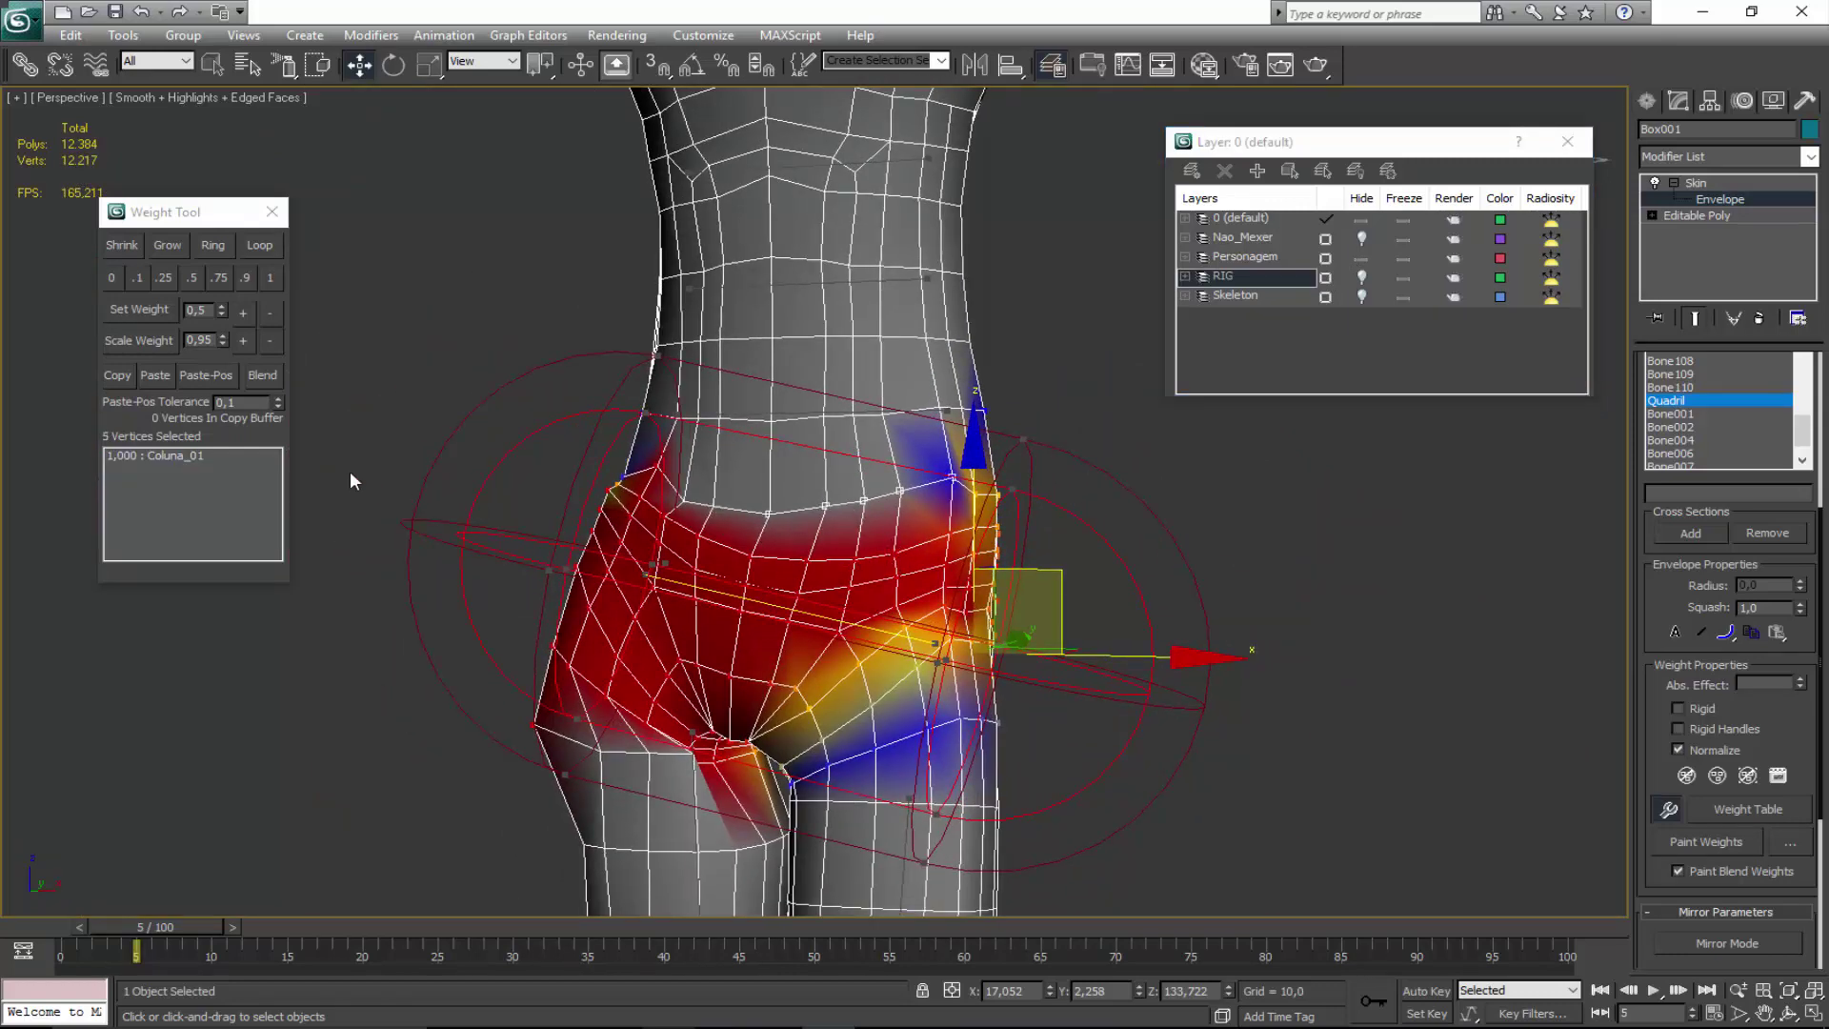
pyautogui.click(246, 312)
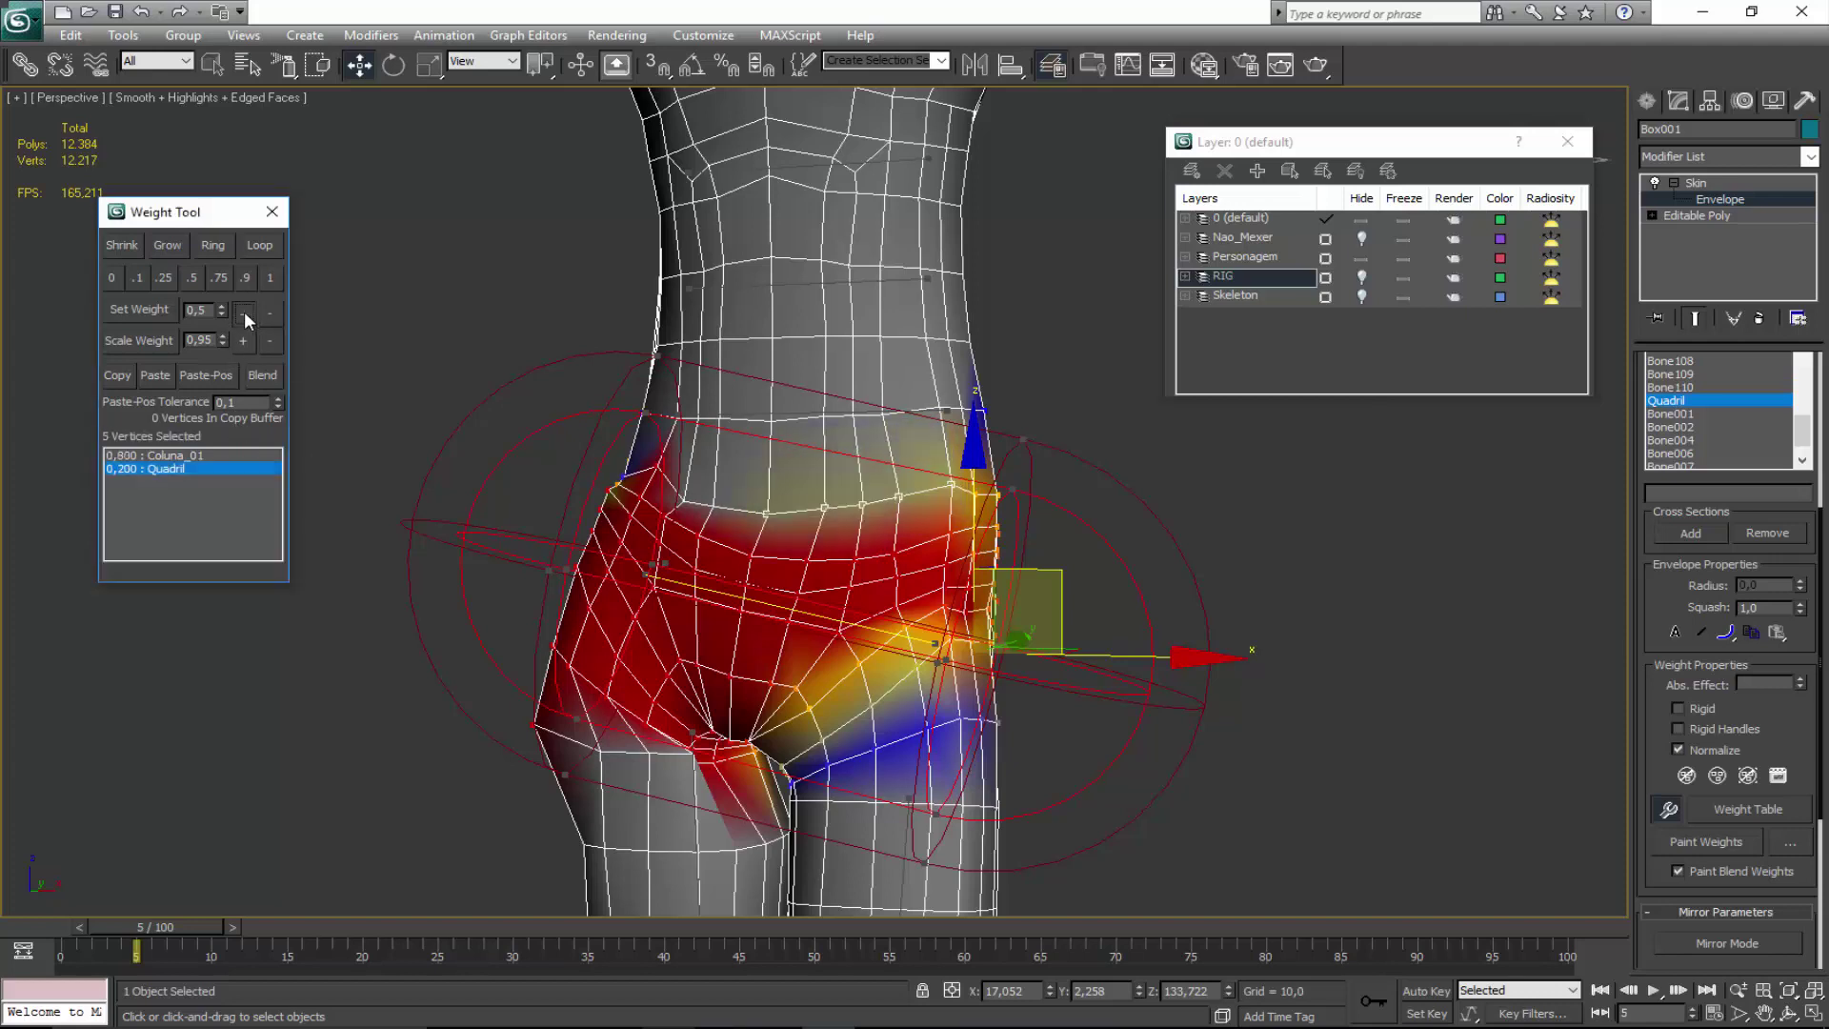
pyautogui.click(243, 312)
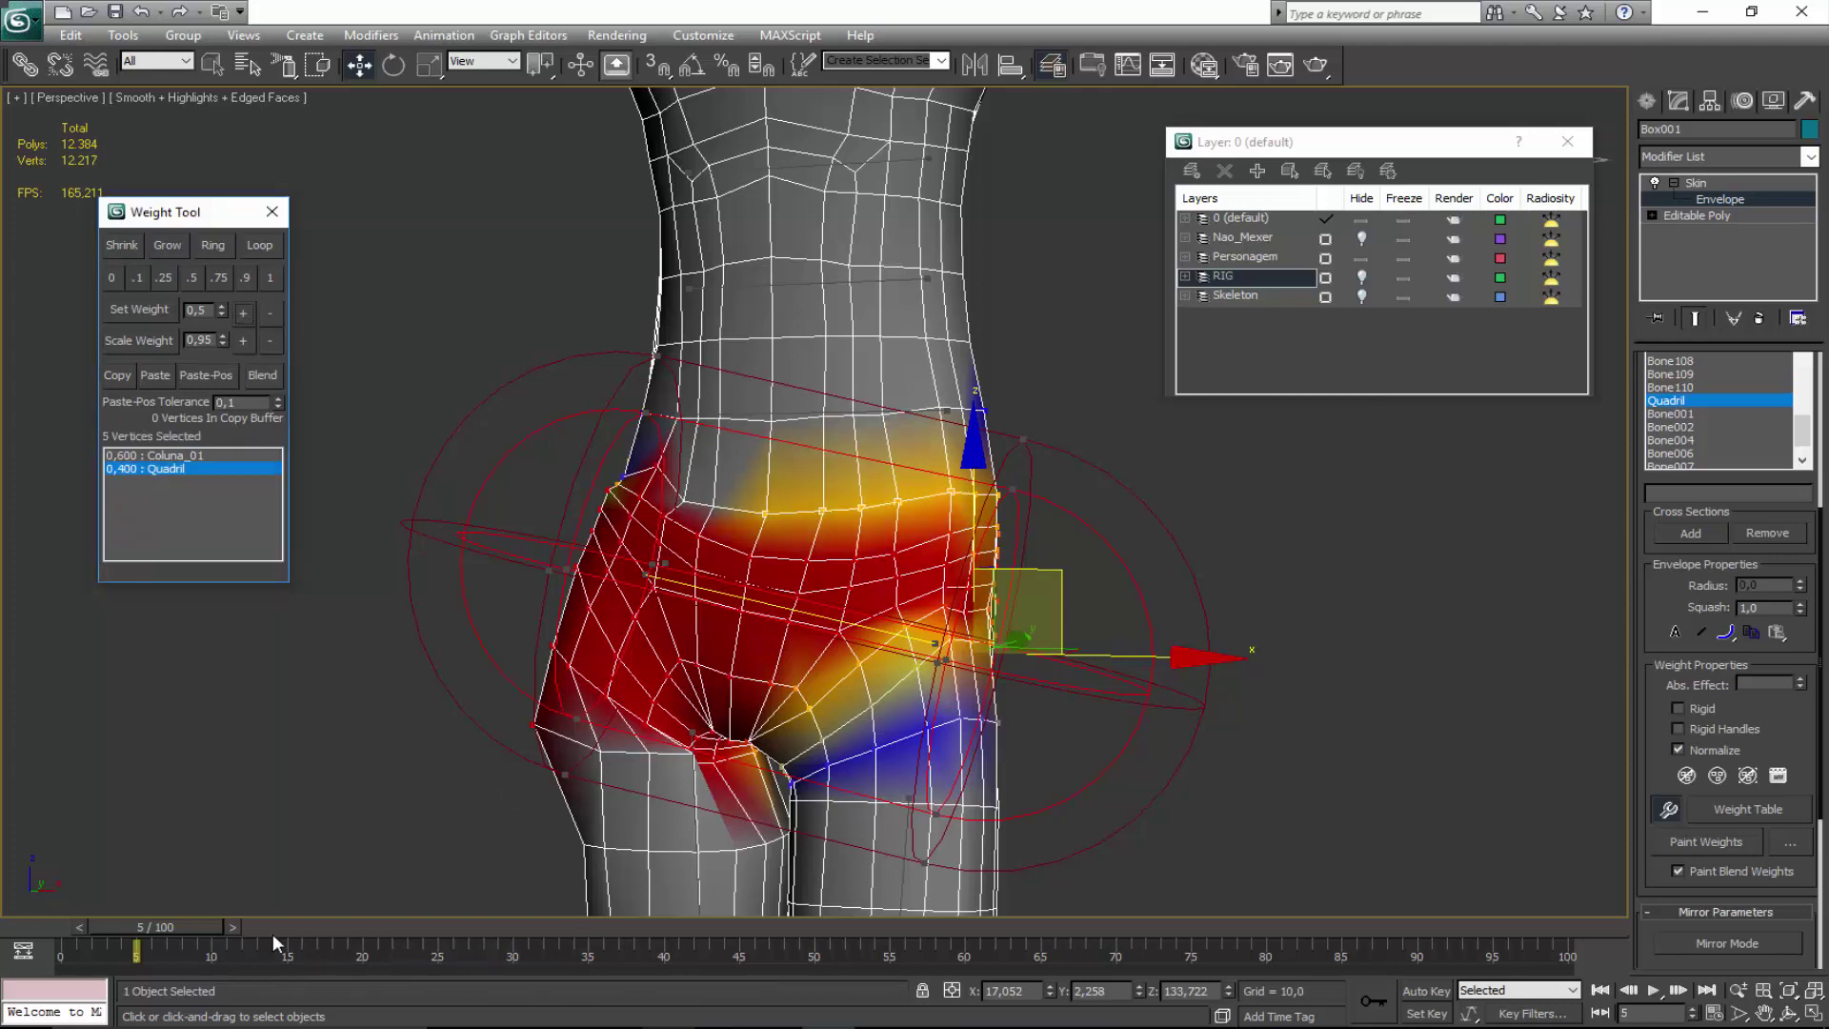
# - Move the animation to frame 19, and raise the Quadril weight of two vertices on the character's left hip to 0.819
pyautogui.moveTo(175, 922); pyautogui.dragTo(368, 905)
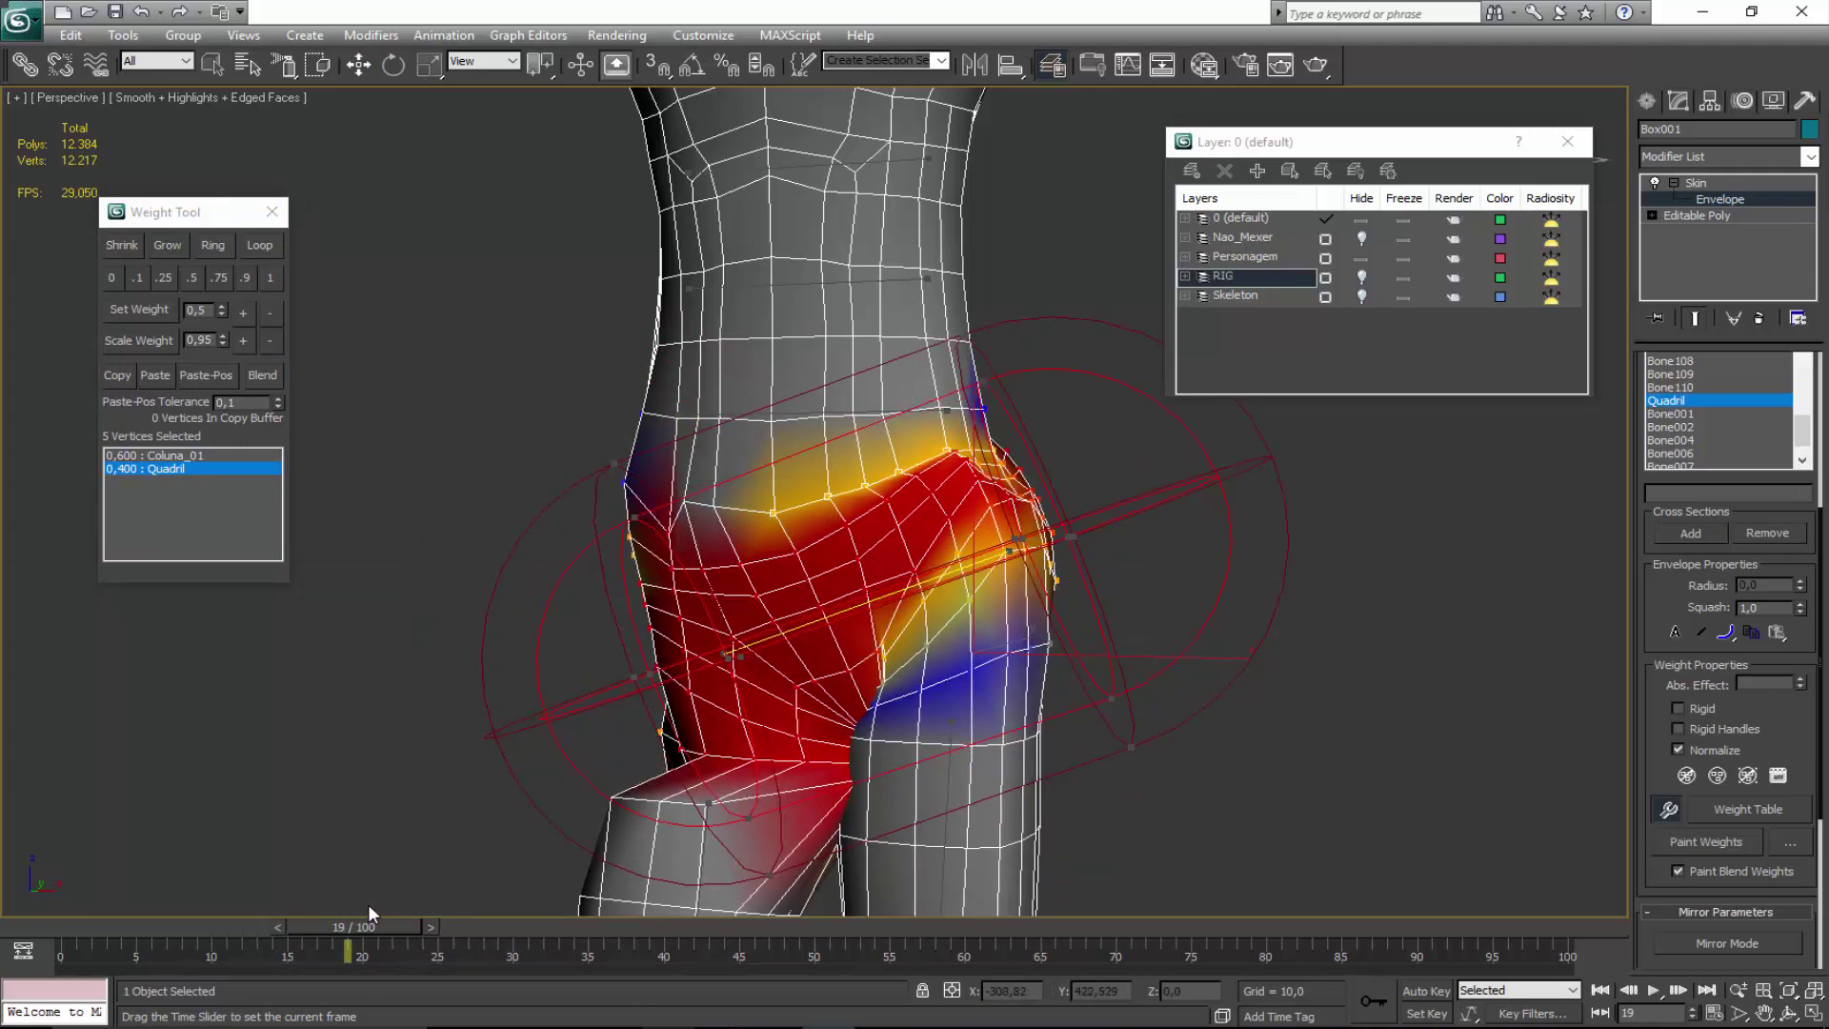
pyautogui.moveTo(367, 905); pyautogui.dragTo(360, 906)
pyautogui.press('w')
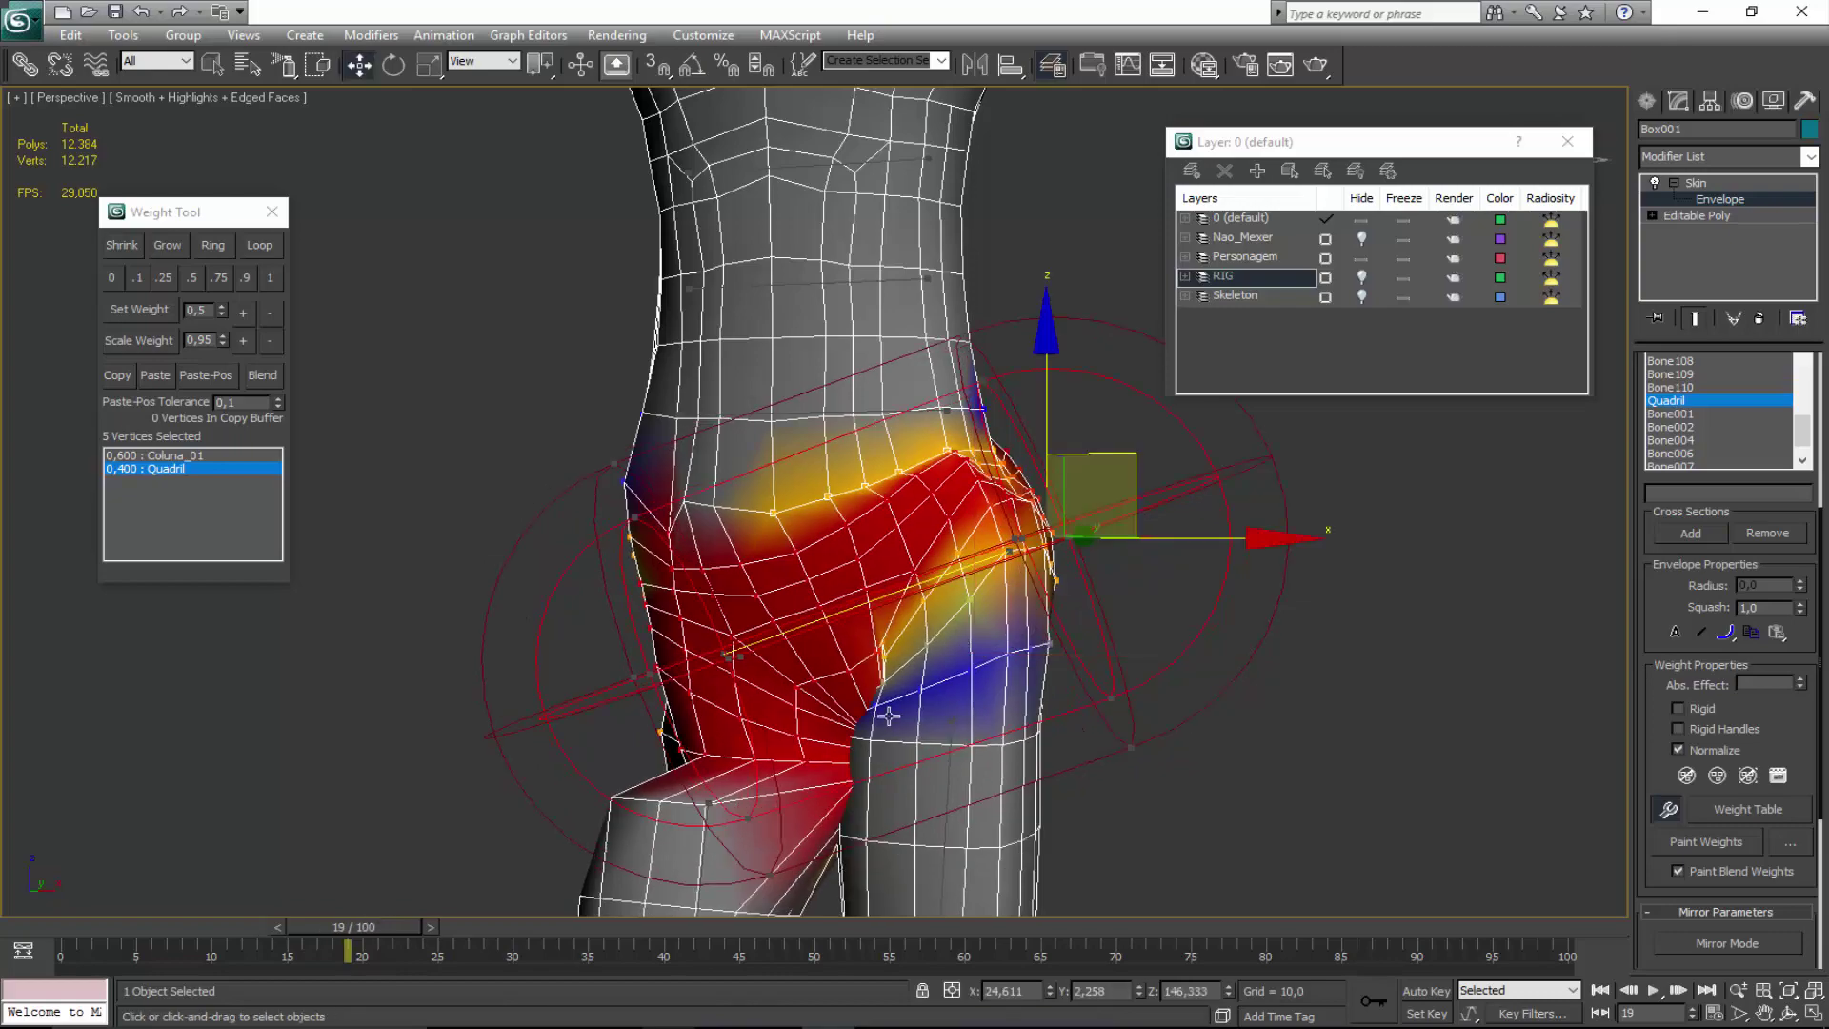
pyautogui.keyDown('alt'); pyautogui.moveTo(976, 751); pyautogui.dragTo(817, 583, button='middle'); pyautogui.keyUp('alt')
pyautogui.scroll(6, 806, 580)
pyautogui.moveTo(817, 583); pyautogui.dragTo(727, 641, button='middle')
pyautogui.press('w')
pyautogui.click(876, 507)
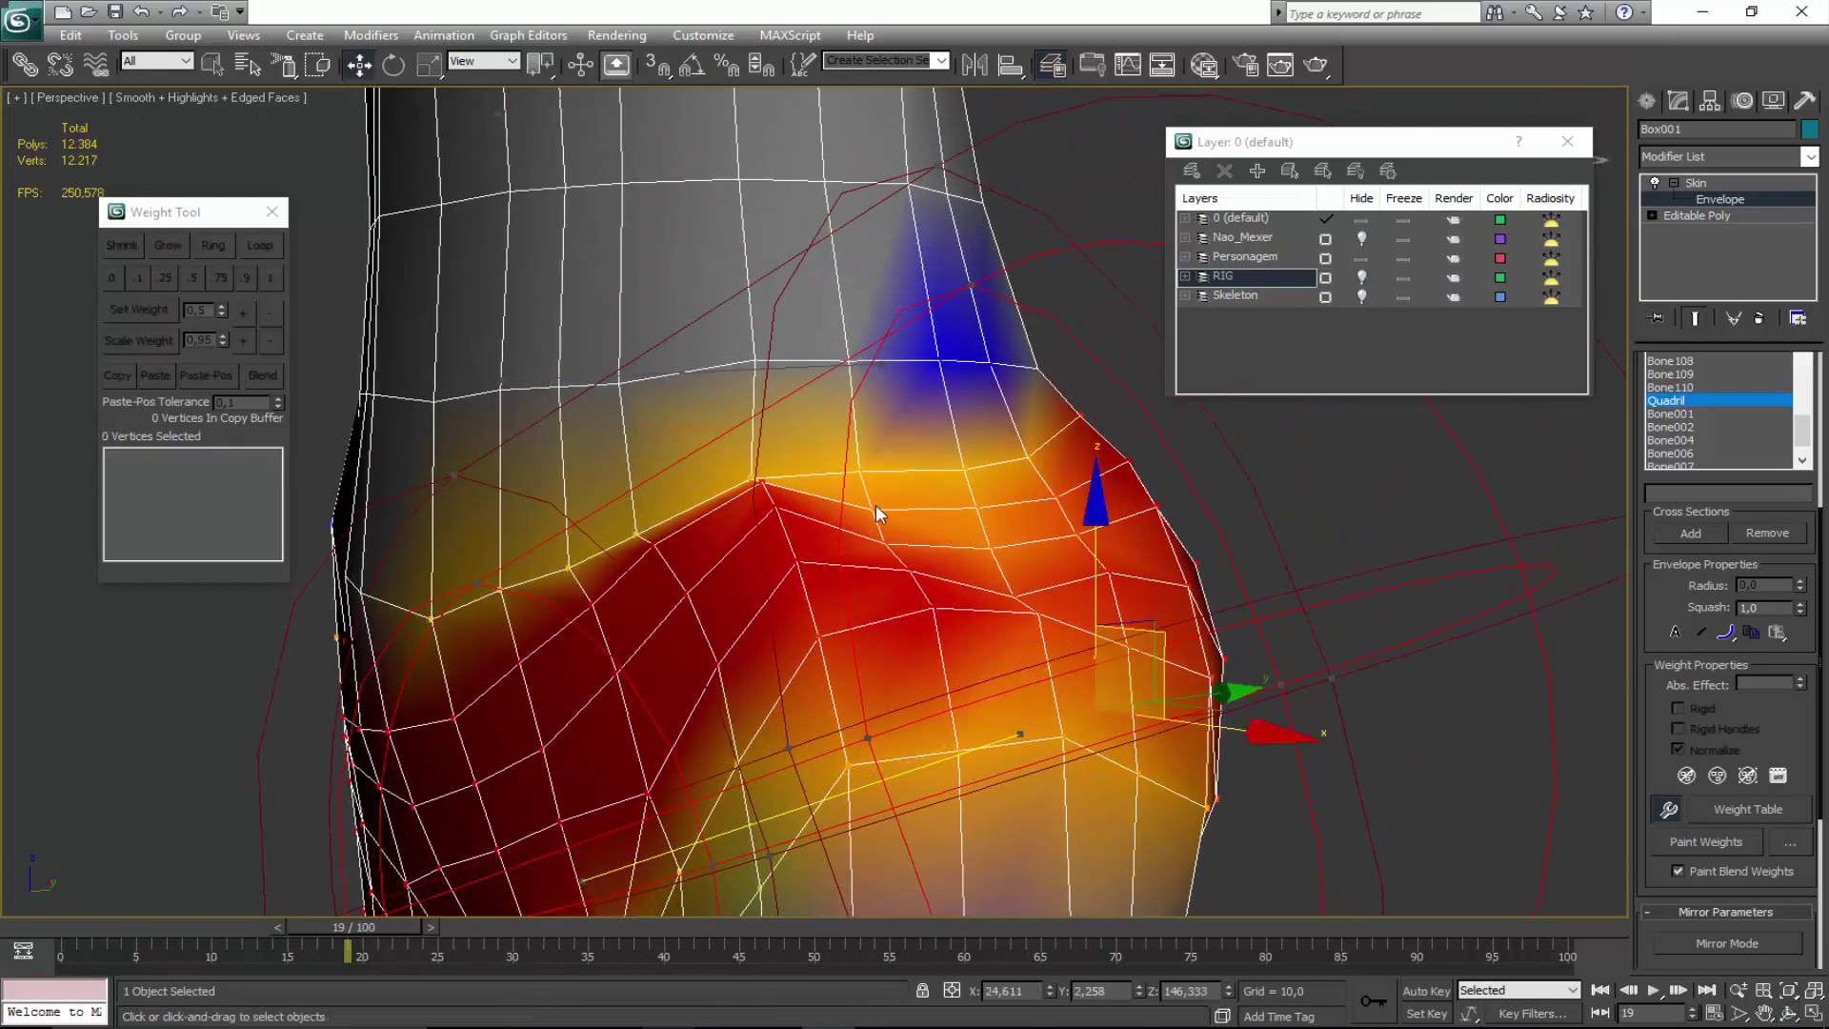
pyautogui.click(873, 509)
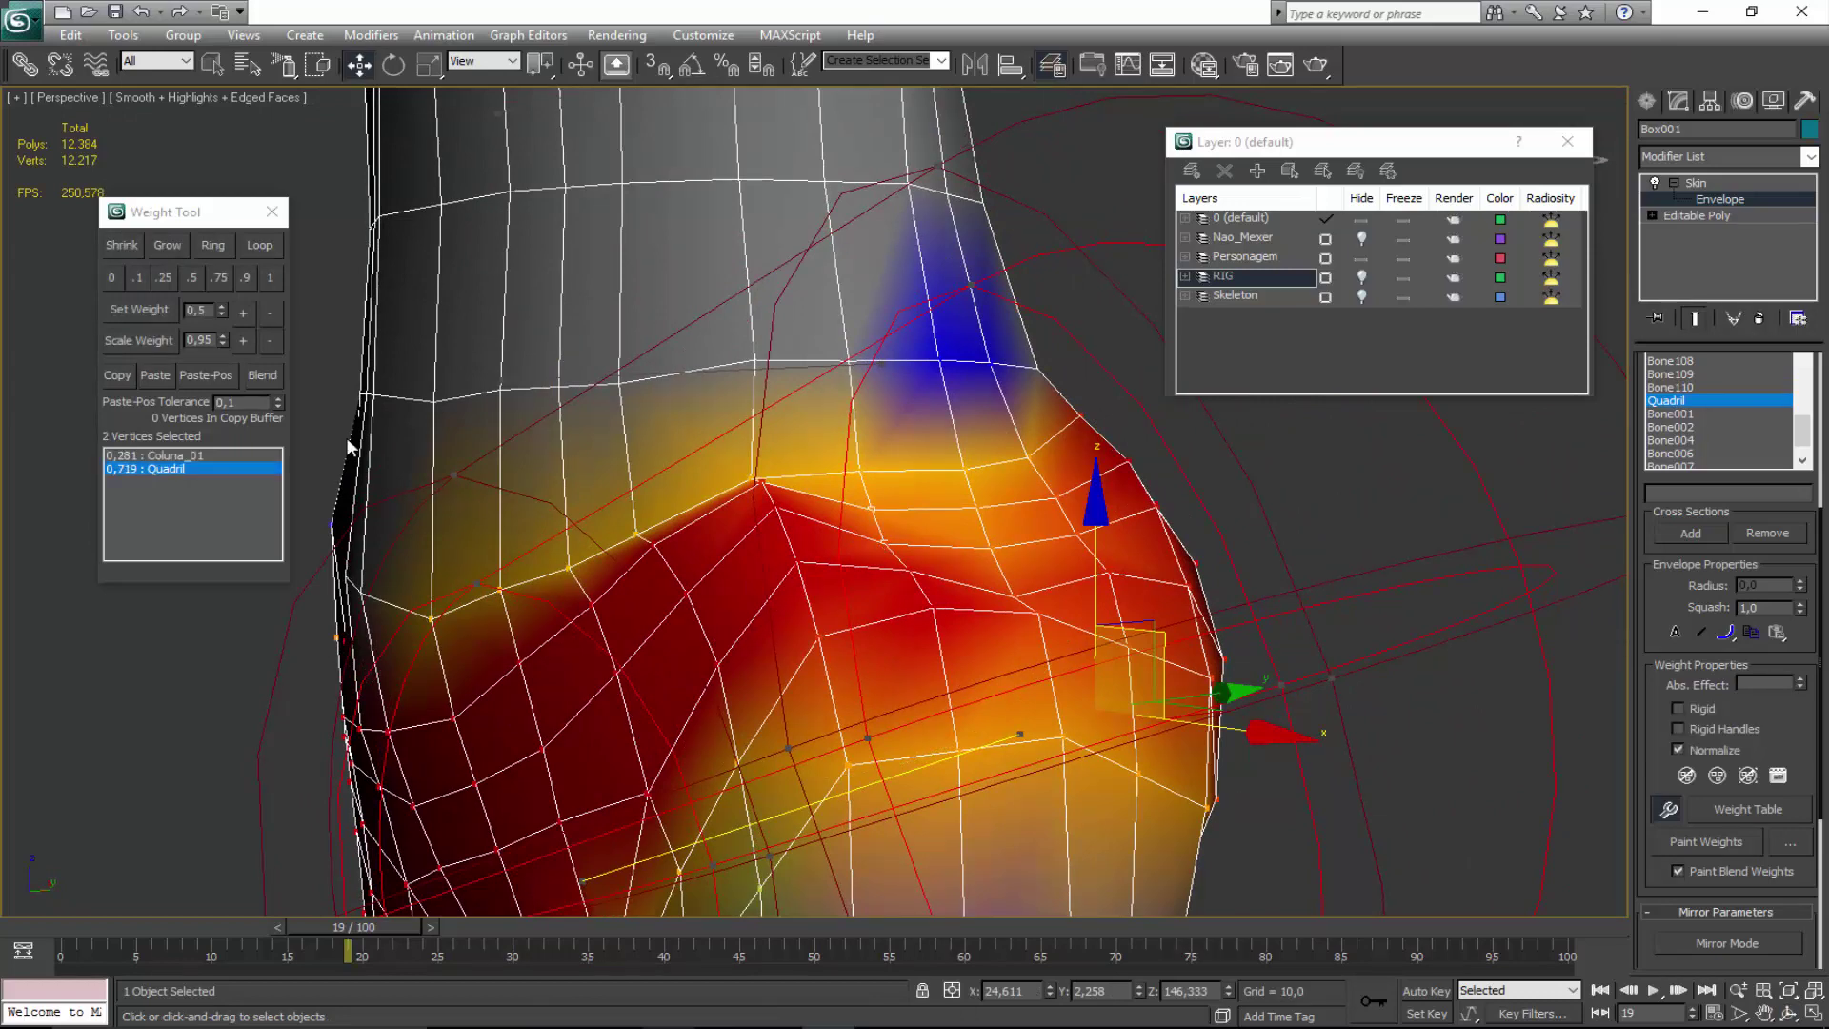
pyautogui.click(242, 311)
pyautogui.click(243, 311)
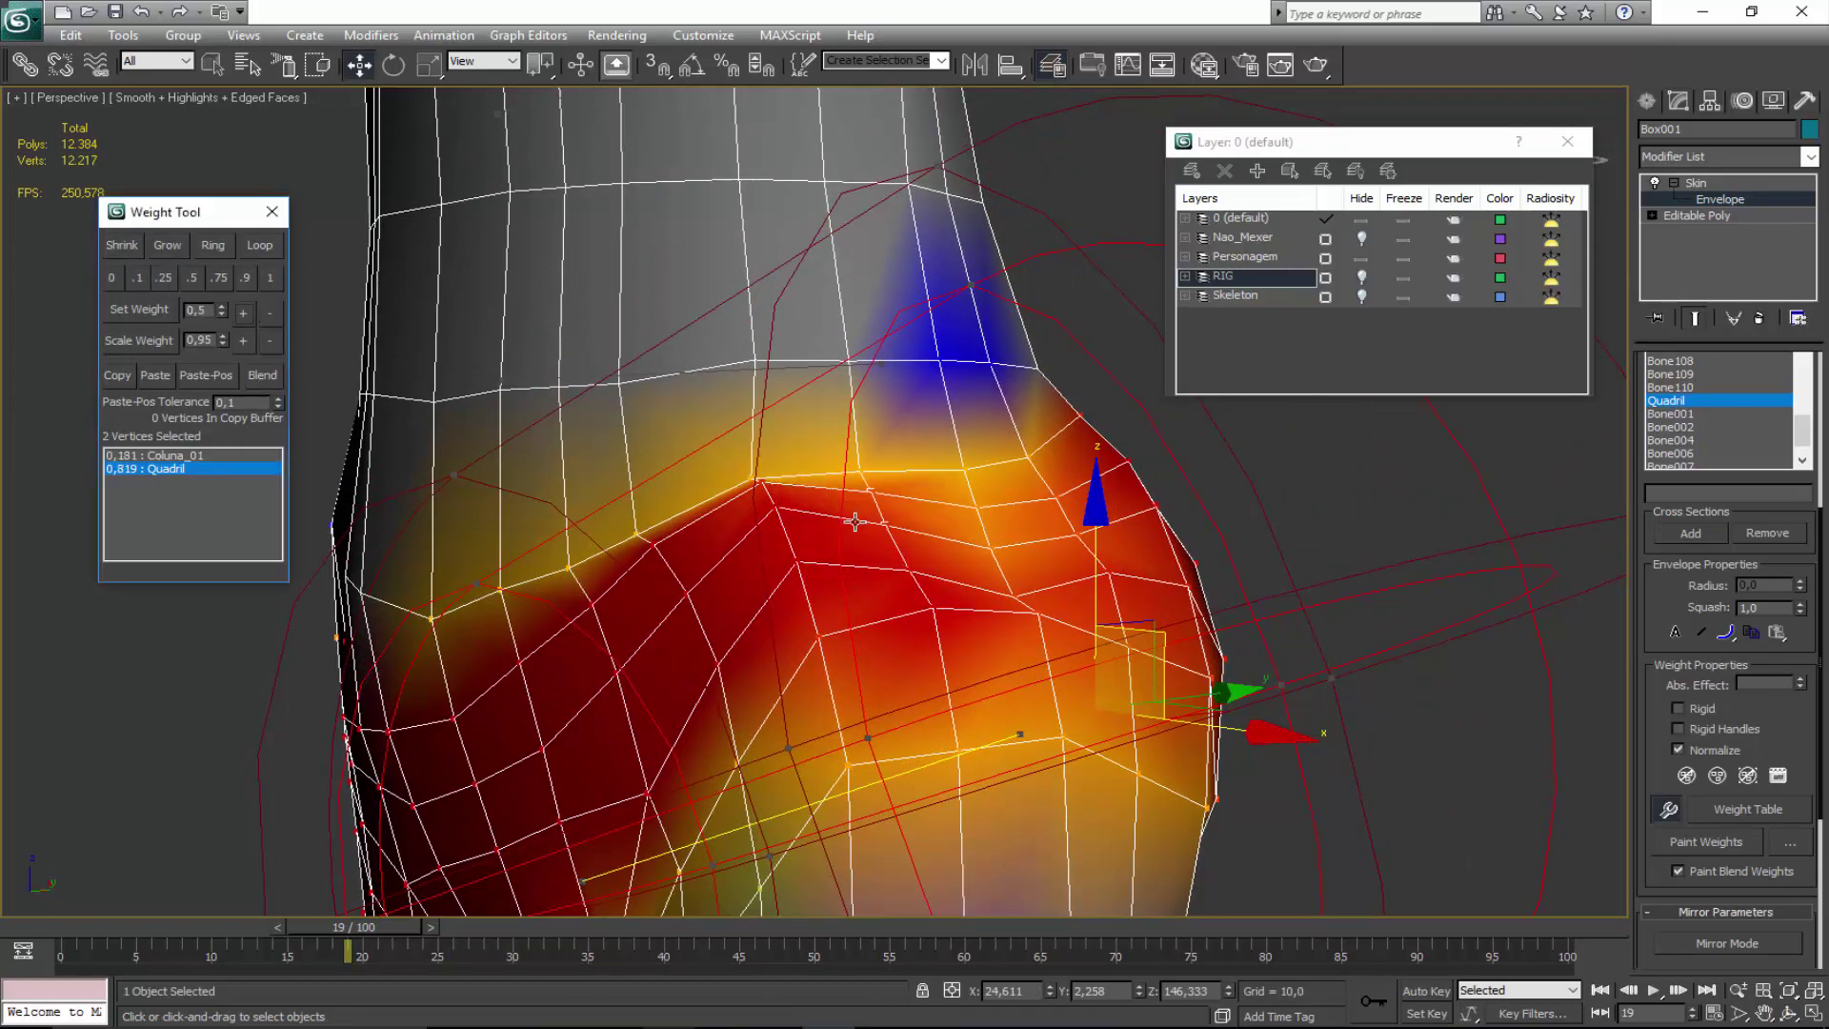
# - Examine the waist and left hip deformation at frame 19 from the front and side
pyautogui.scroll(-6, 854, 521)
pyautogui.keyDown('alt'); pyautogui.moveTo(855, 521); pyautogui.dragTo(903, 646, button='middle'); pyautogui.keyUp('alt')
pyautogui.scroll(-6, 802, 523)
pyautogui.scroll(6, 903, 646)
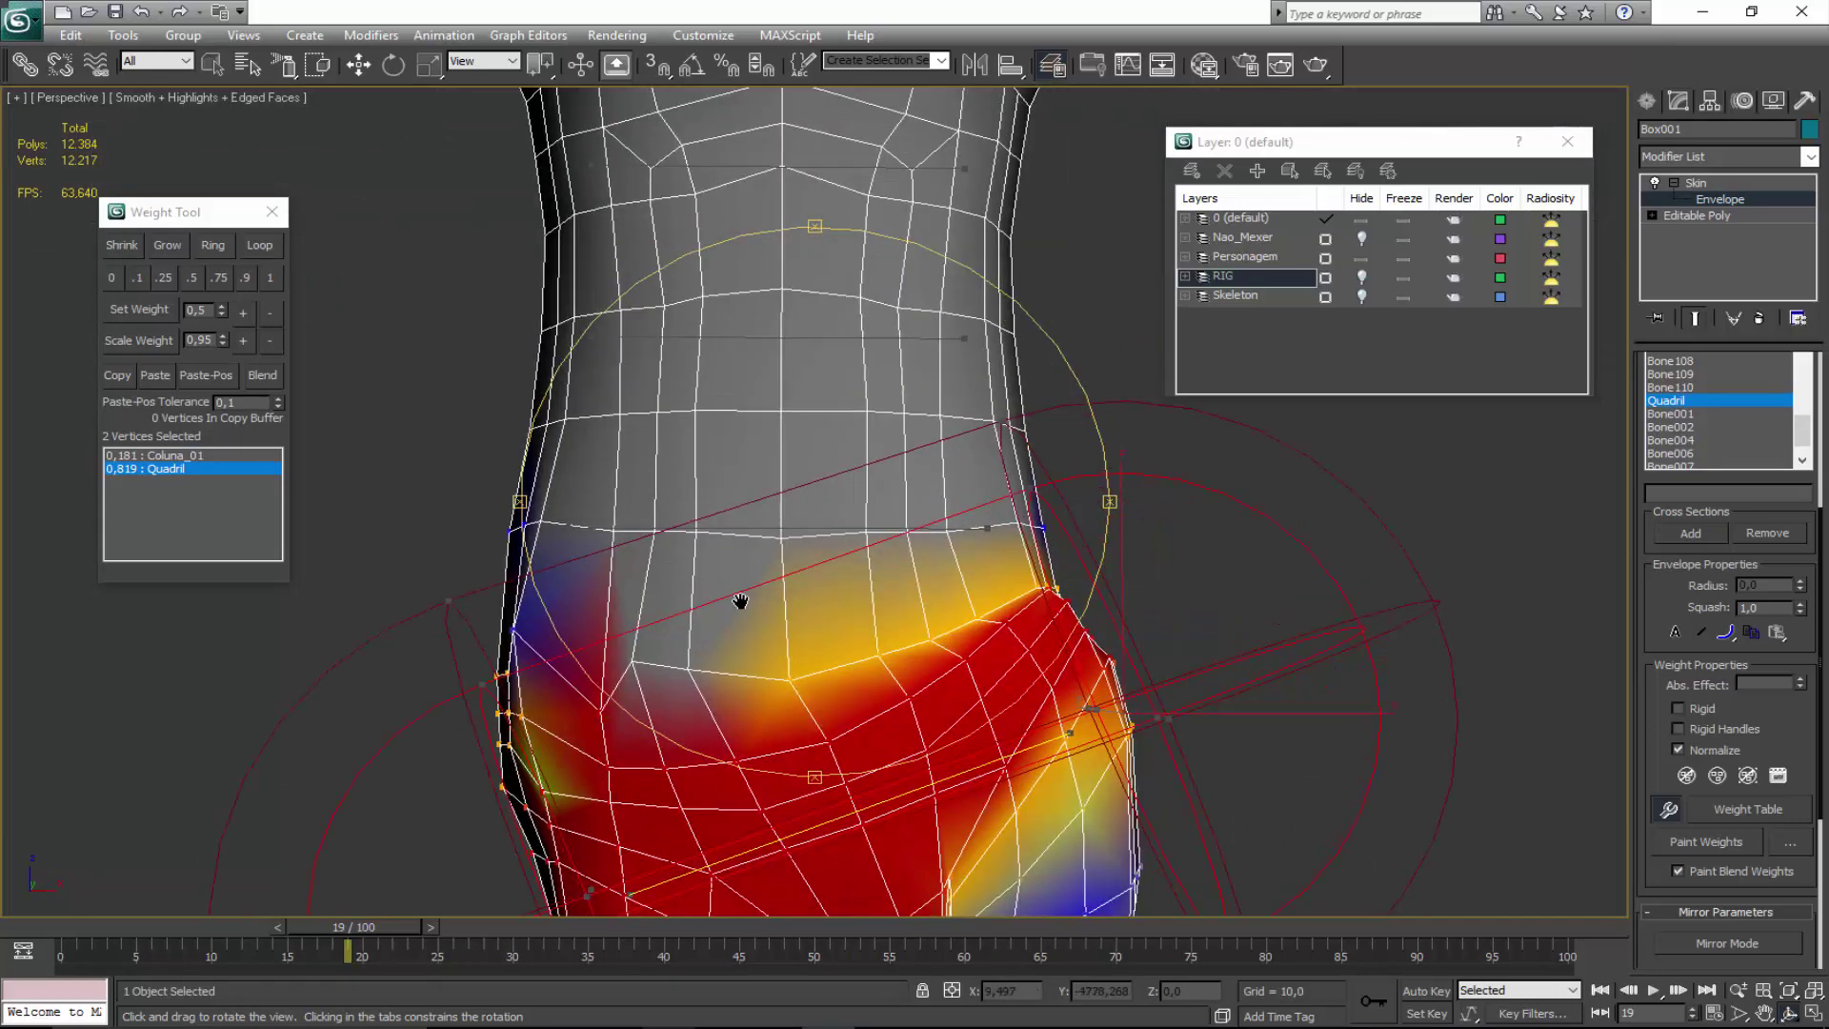
pyautogui.click(1039, 608)
pyautogui.scroll(-5, 954, 675)
pyautogui.moveTo(955, 675); pyautogui.dragTo(746, 611, button='middle')
pyautogui.scroll(1, 884, 621)
pyautogui.scroll(2, 746, 611)
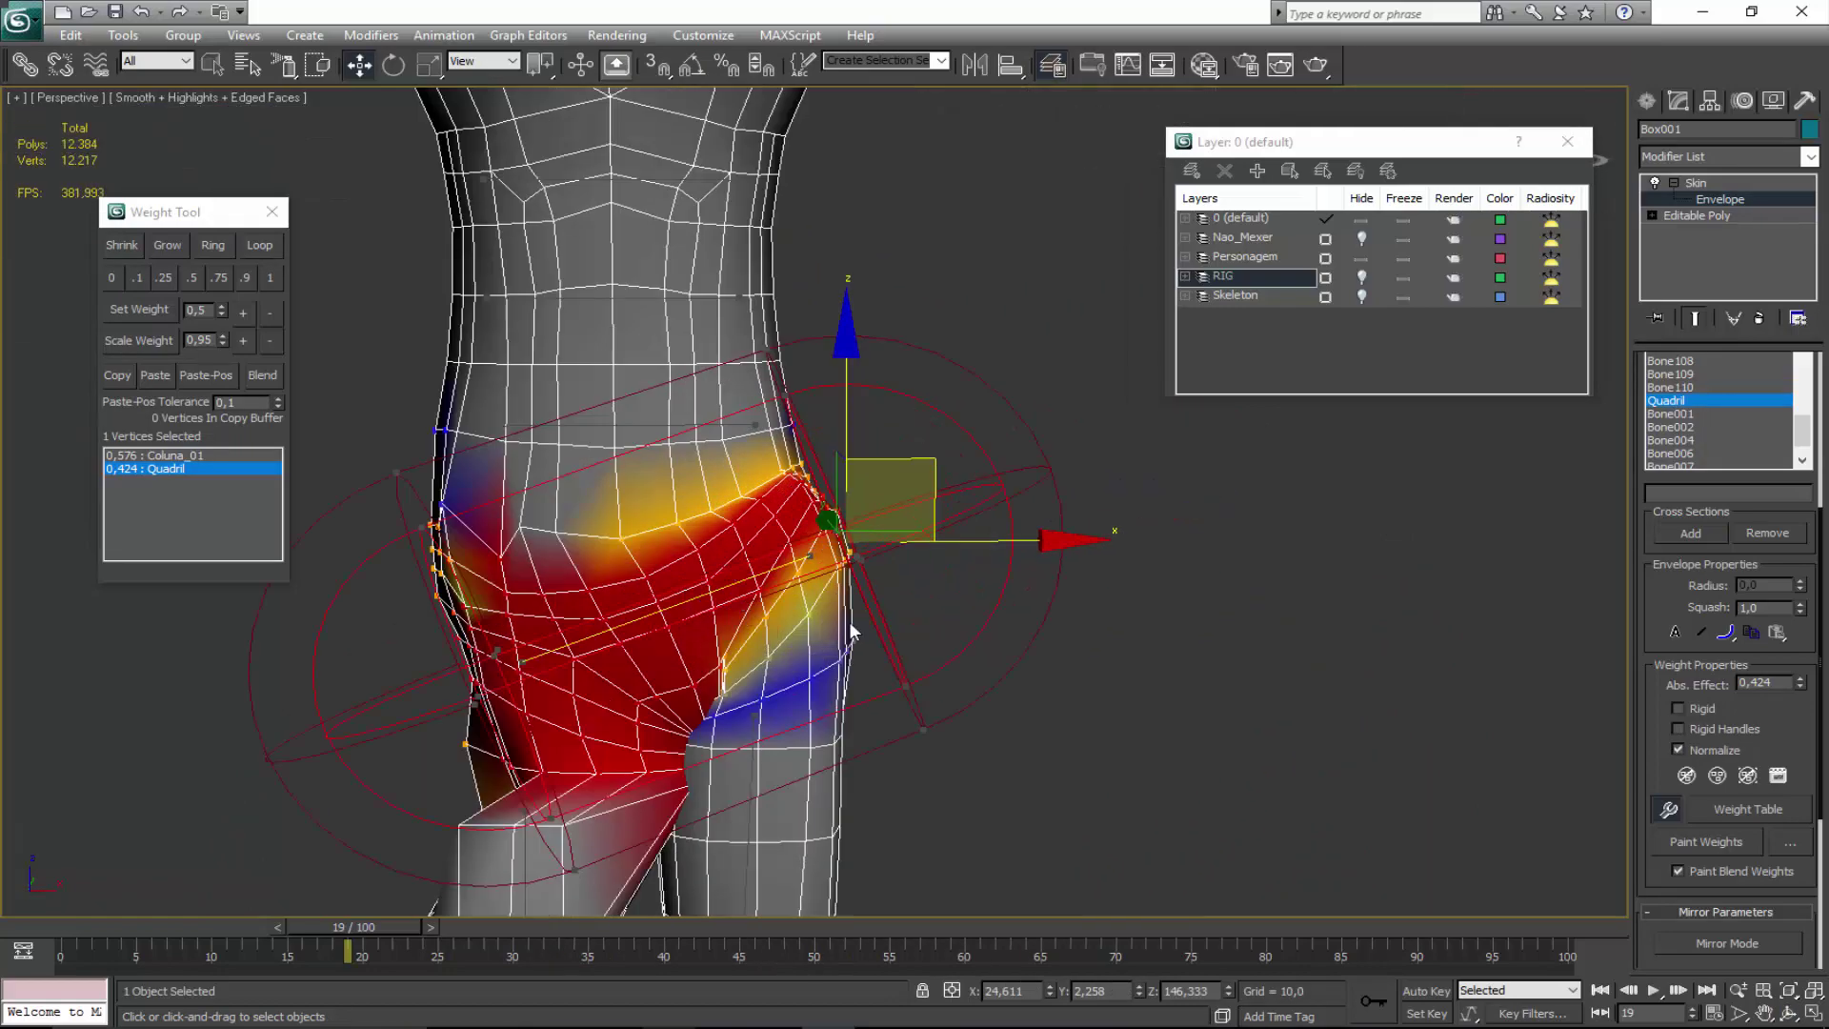
# - Select three vertices on the upper left hip and raise their Quadril weight to 0.797
pyautogui.hotkey('ctrl', 'r')
pyautogui.moveTo(853, 631); pyautogui.dragTo(694, 549)
pyautogui.scroll(3, 937, 652)
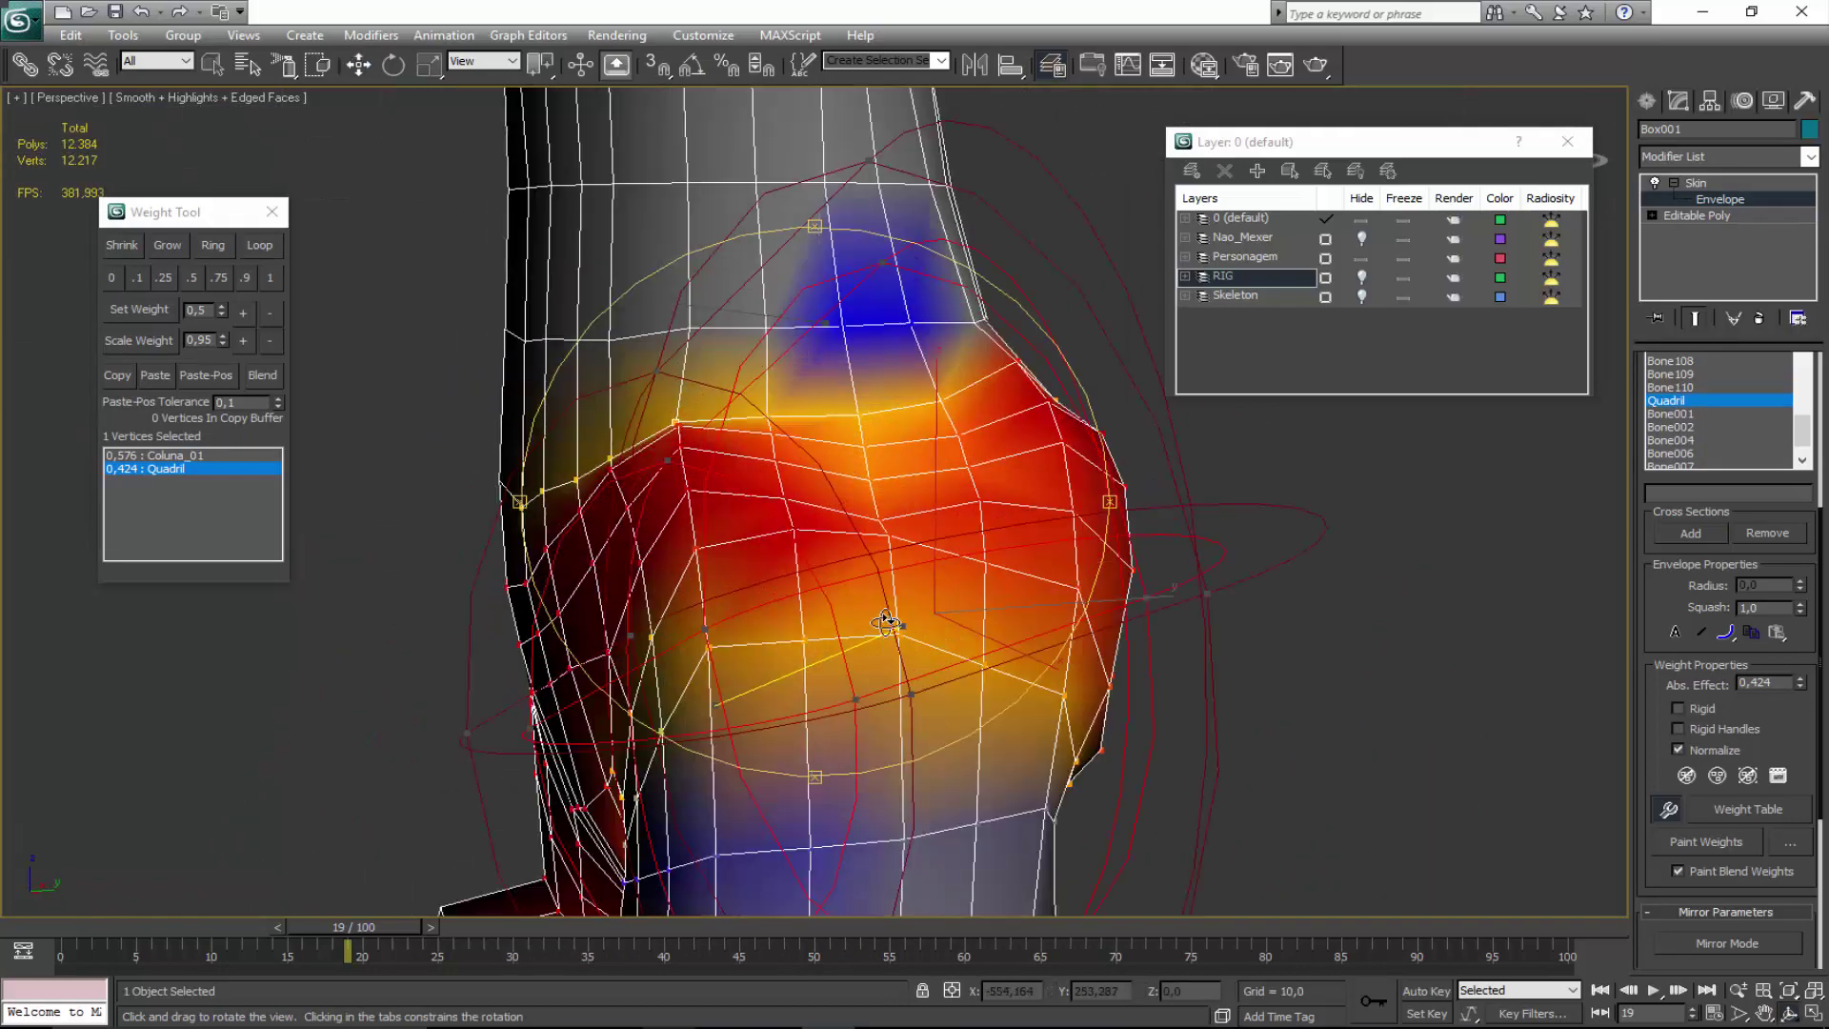
pyautogui.moveTo(890, 625); pyautogui.dragTo(868, 526)
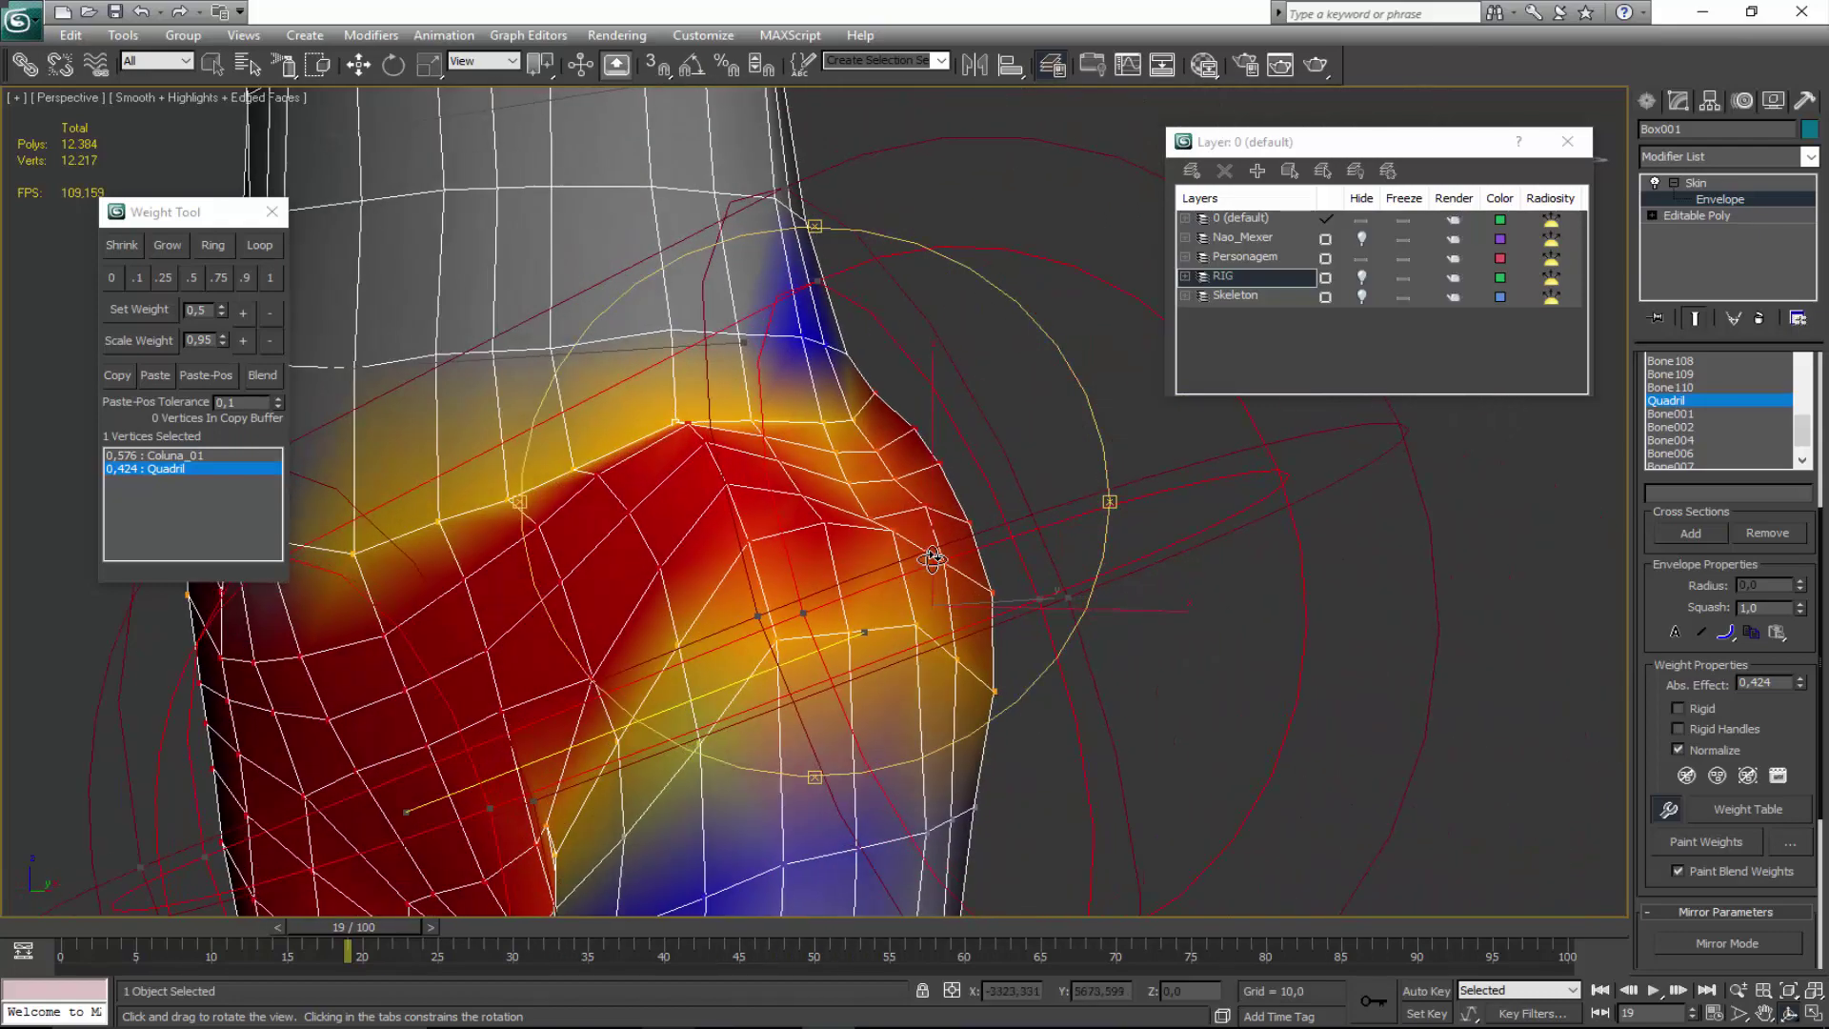
pyautogui.rightClick(867, 523)
pyautogui.click(868, 517)
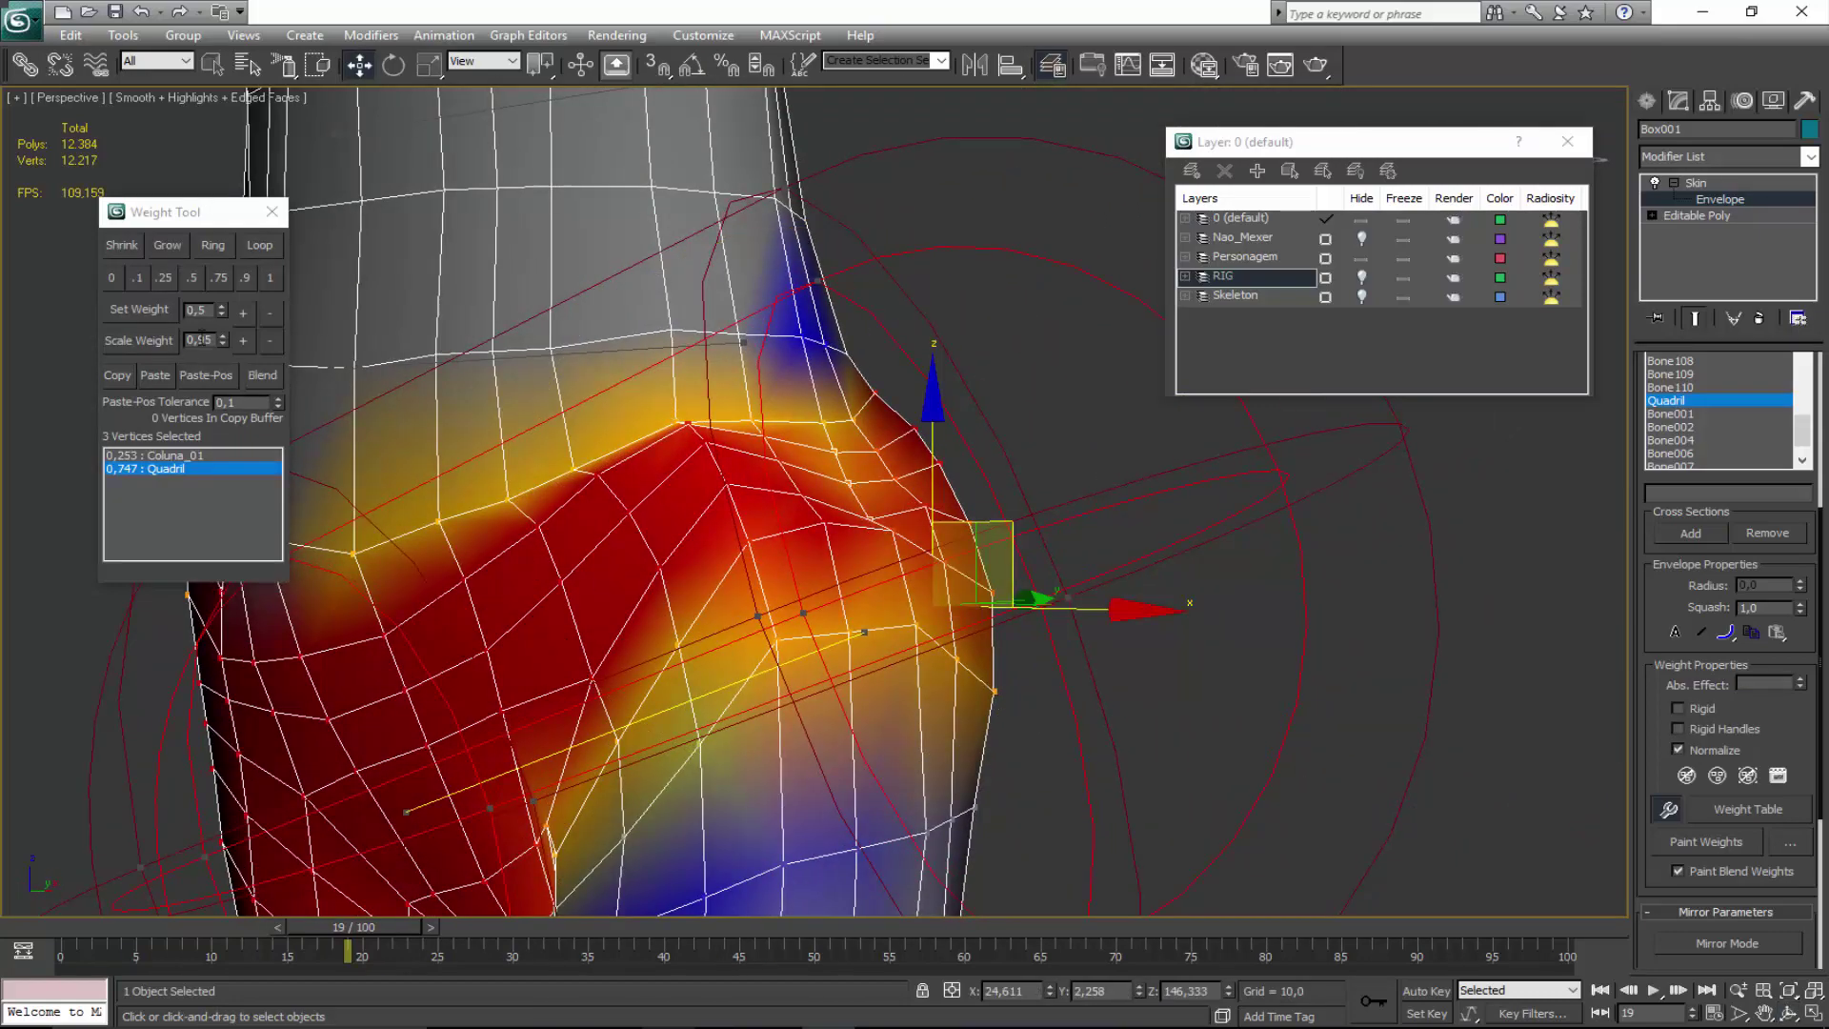
pyautogui.click(243, 313)
# - Unhide the RIG layer so the whole character's controls are shown
pyautogui.scroll(-5, 757, 562)
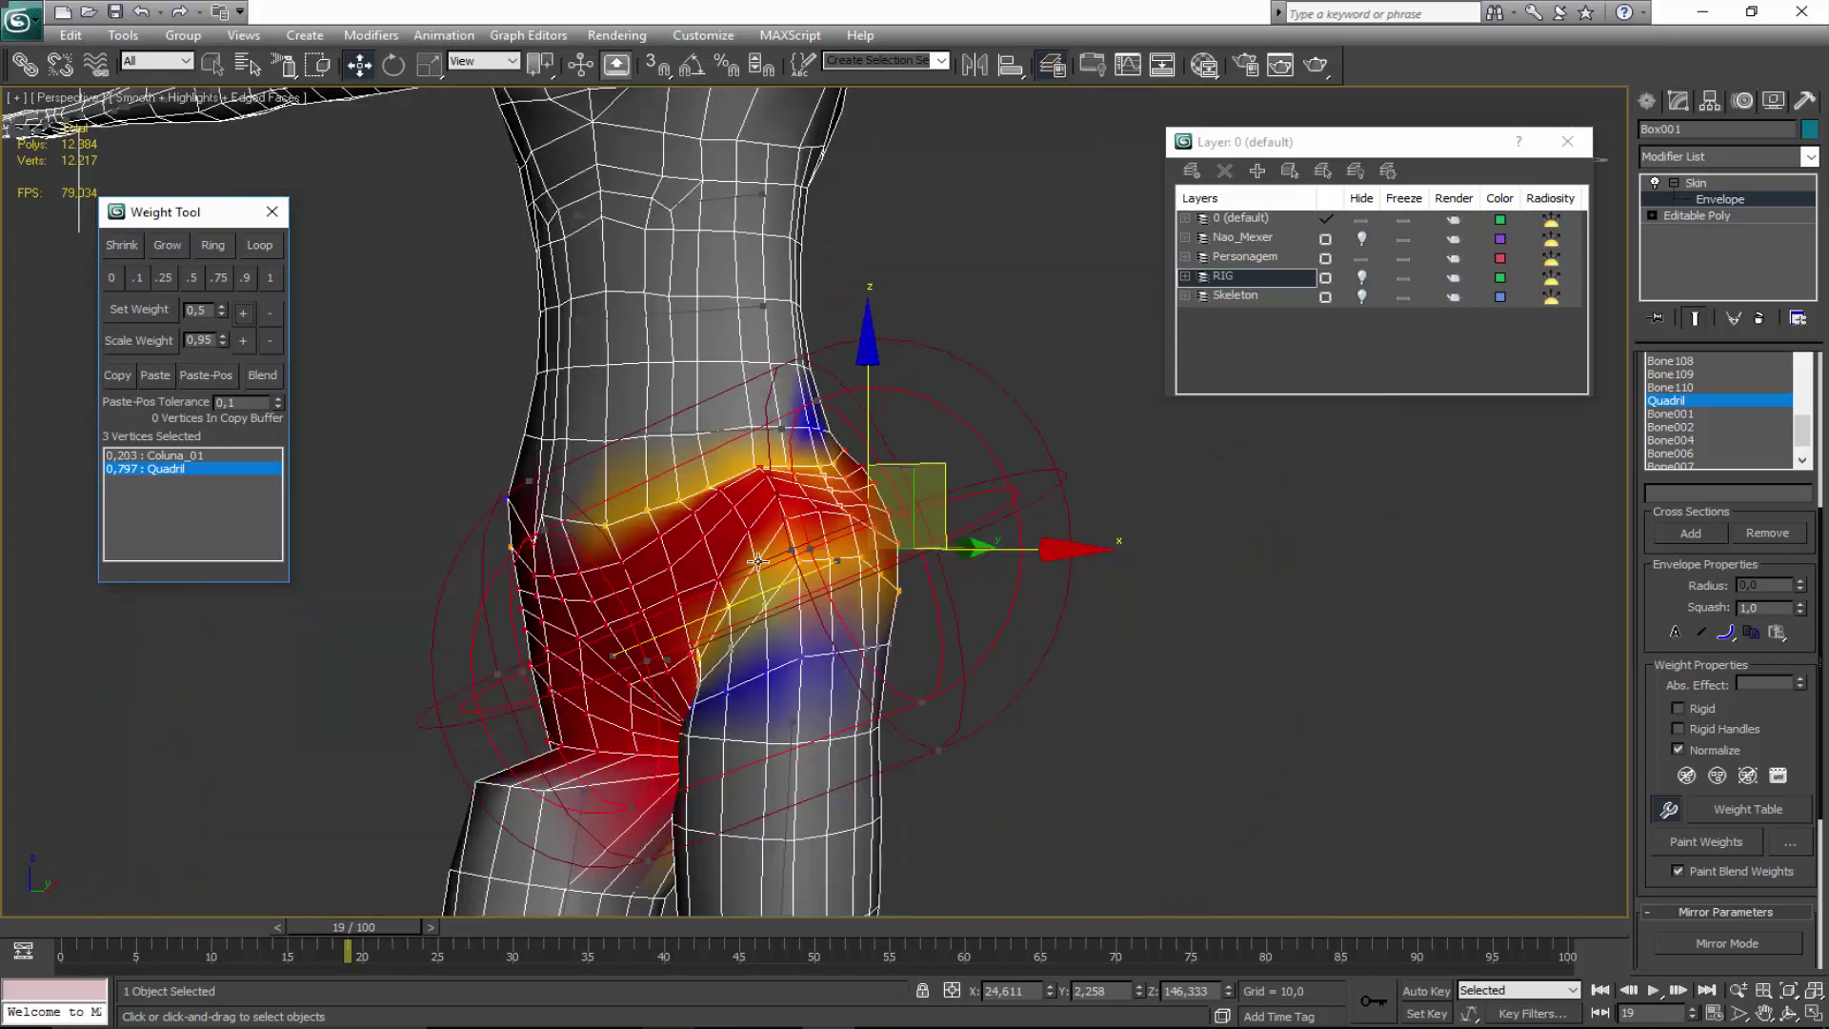
pyautogui.scroll(-3, 757, 562)
pyautogui.scroll(-3, 829, 770)
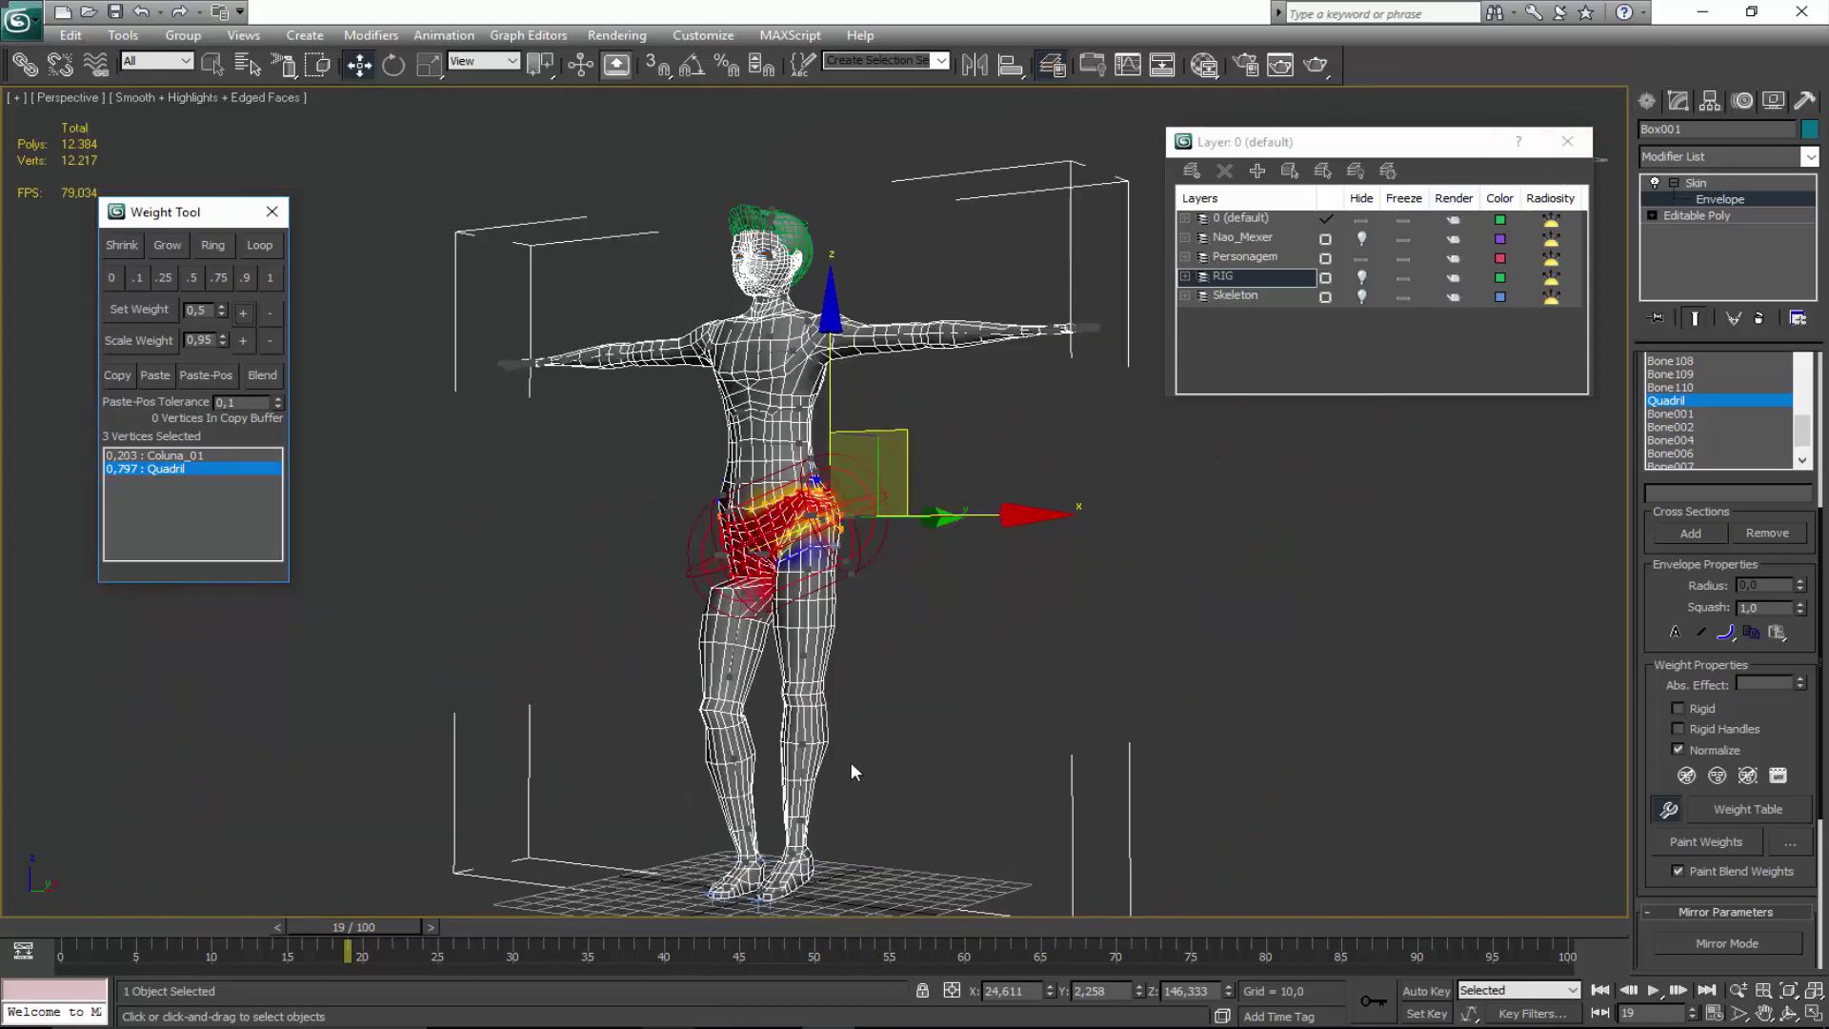
pyautogui.click(1360, 238)
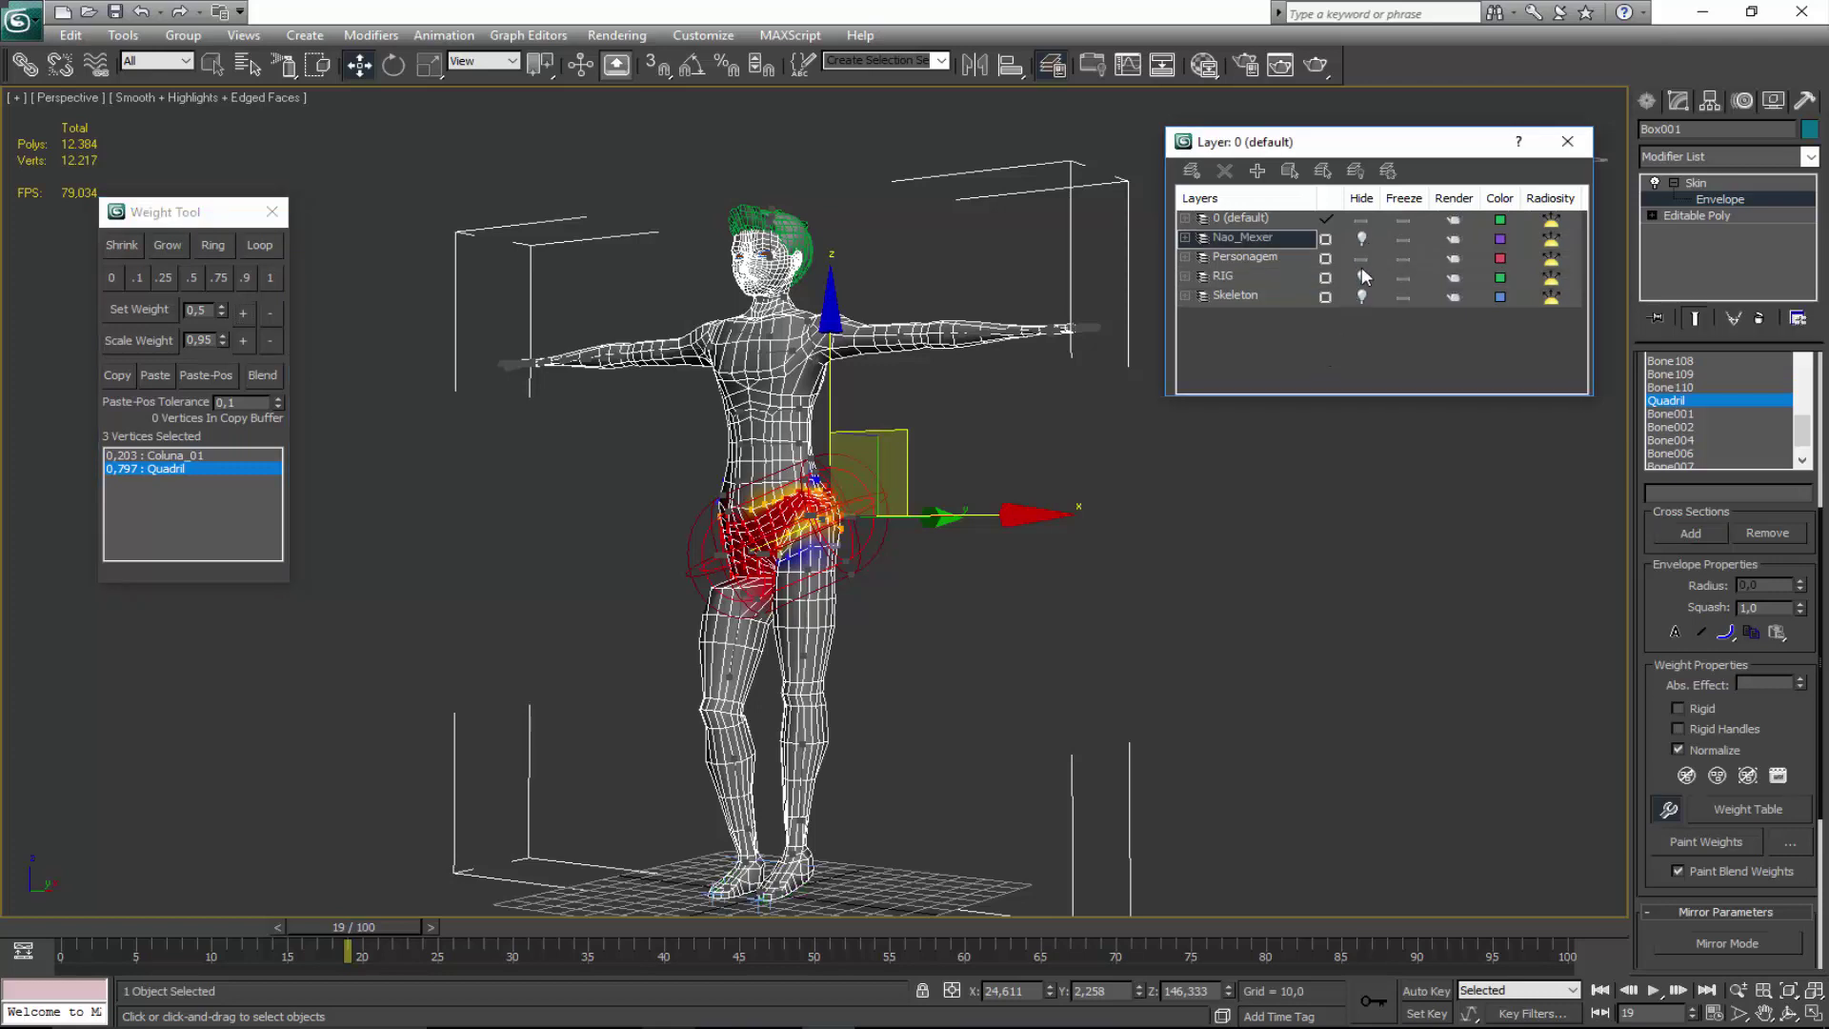
pyautogui.click(1361, 275)
pyautogui.moveTo(1065, 743); pyautogui.dragTo(1021, 709, button='middle')
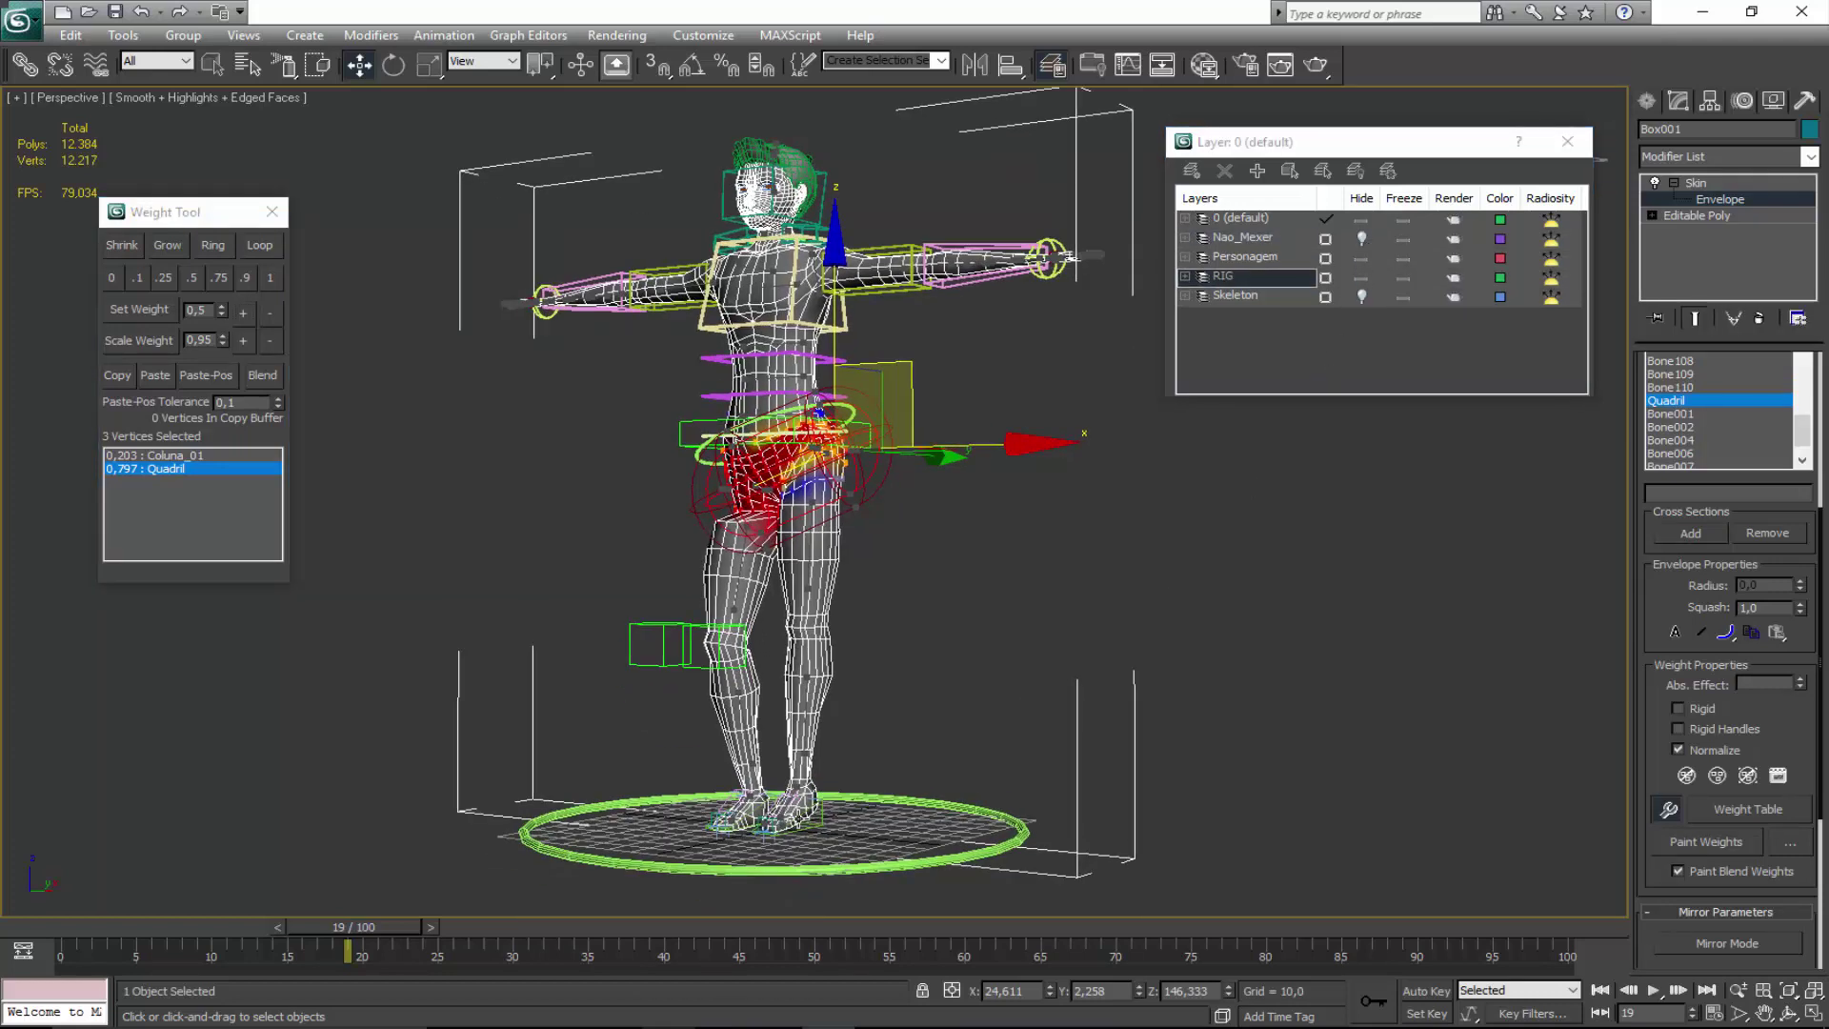
# - Leave Envelope editing of the Skin modifier and return the animation to frame 0
pyautogui.click(814, 826)
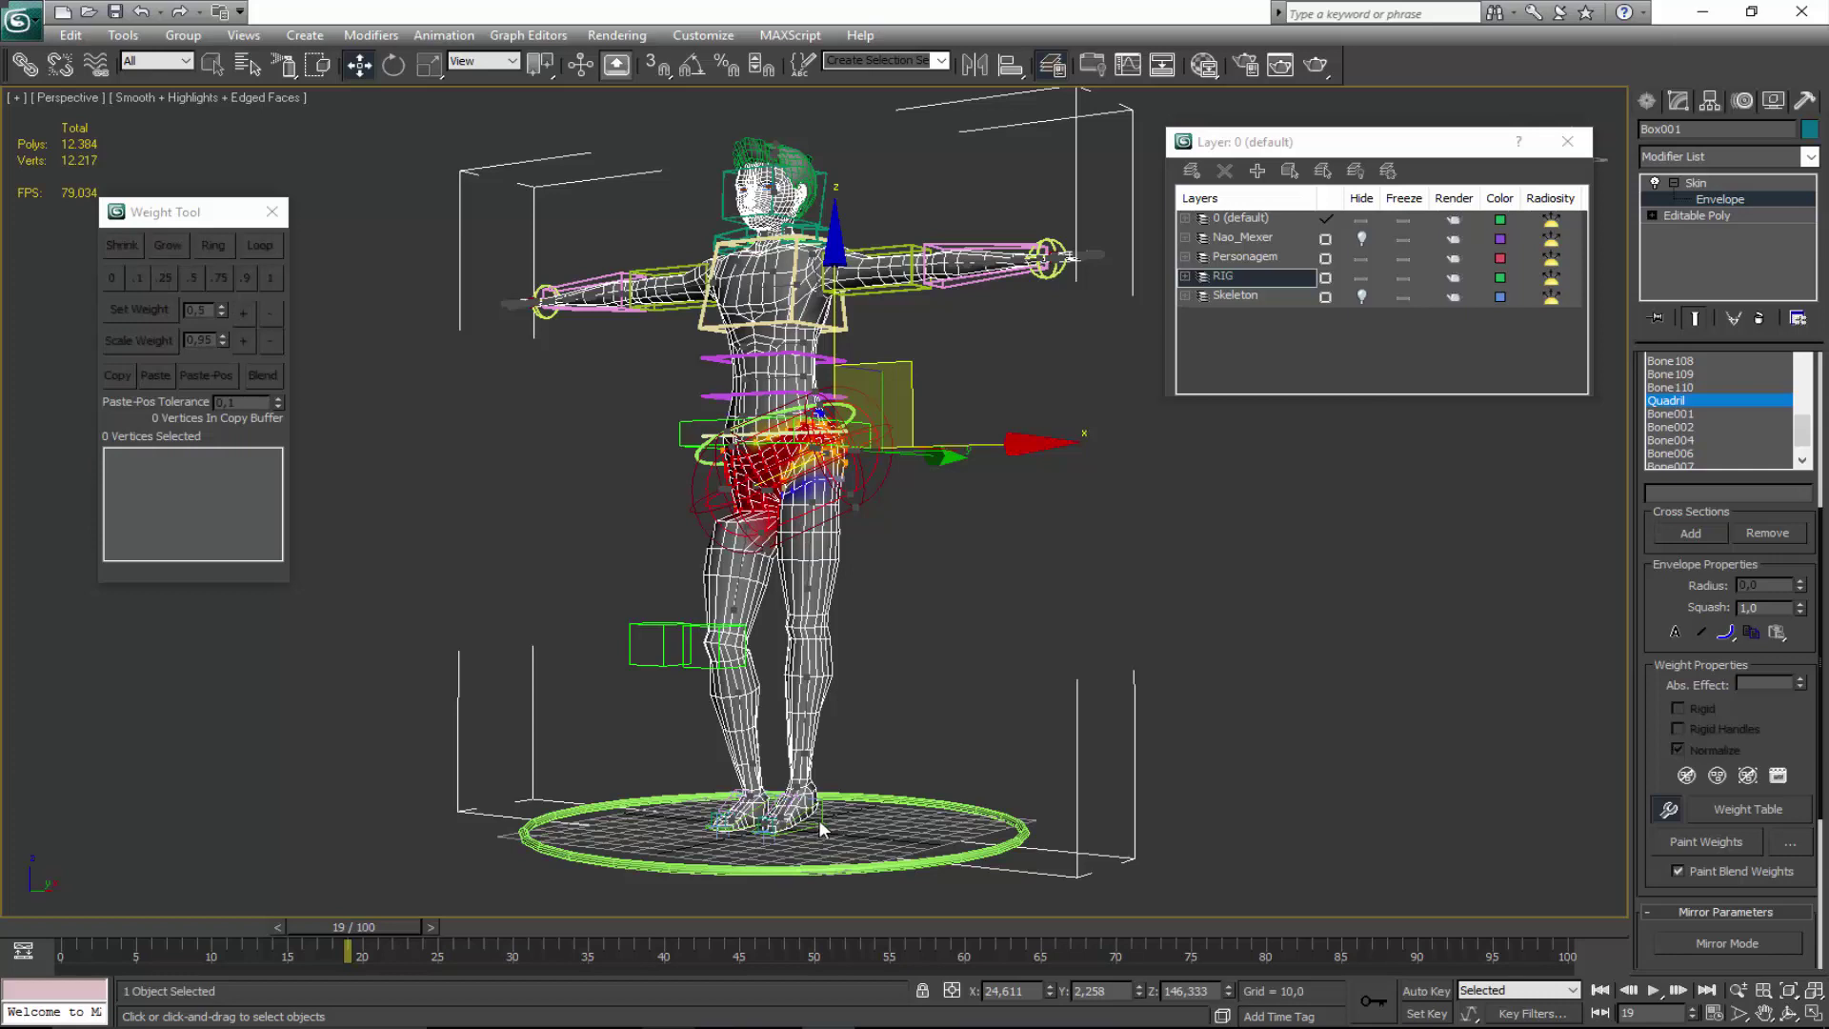
pyautogui.click(826, 817)
pyautogui.click(823, 820)
pyautogui.click(1710, 182)
pyautogui.moveTo(336, 928); pyautogui.dragTo(59, 937)
# - Move the character's left foot control up and forward so the thigh is raised and the knee bends
pyautogui.click(808, 829)
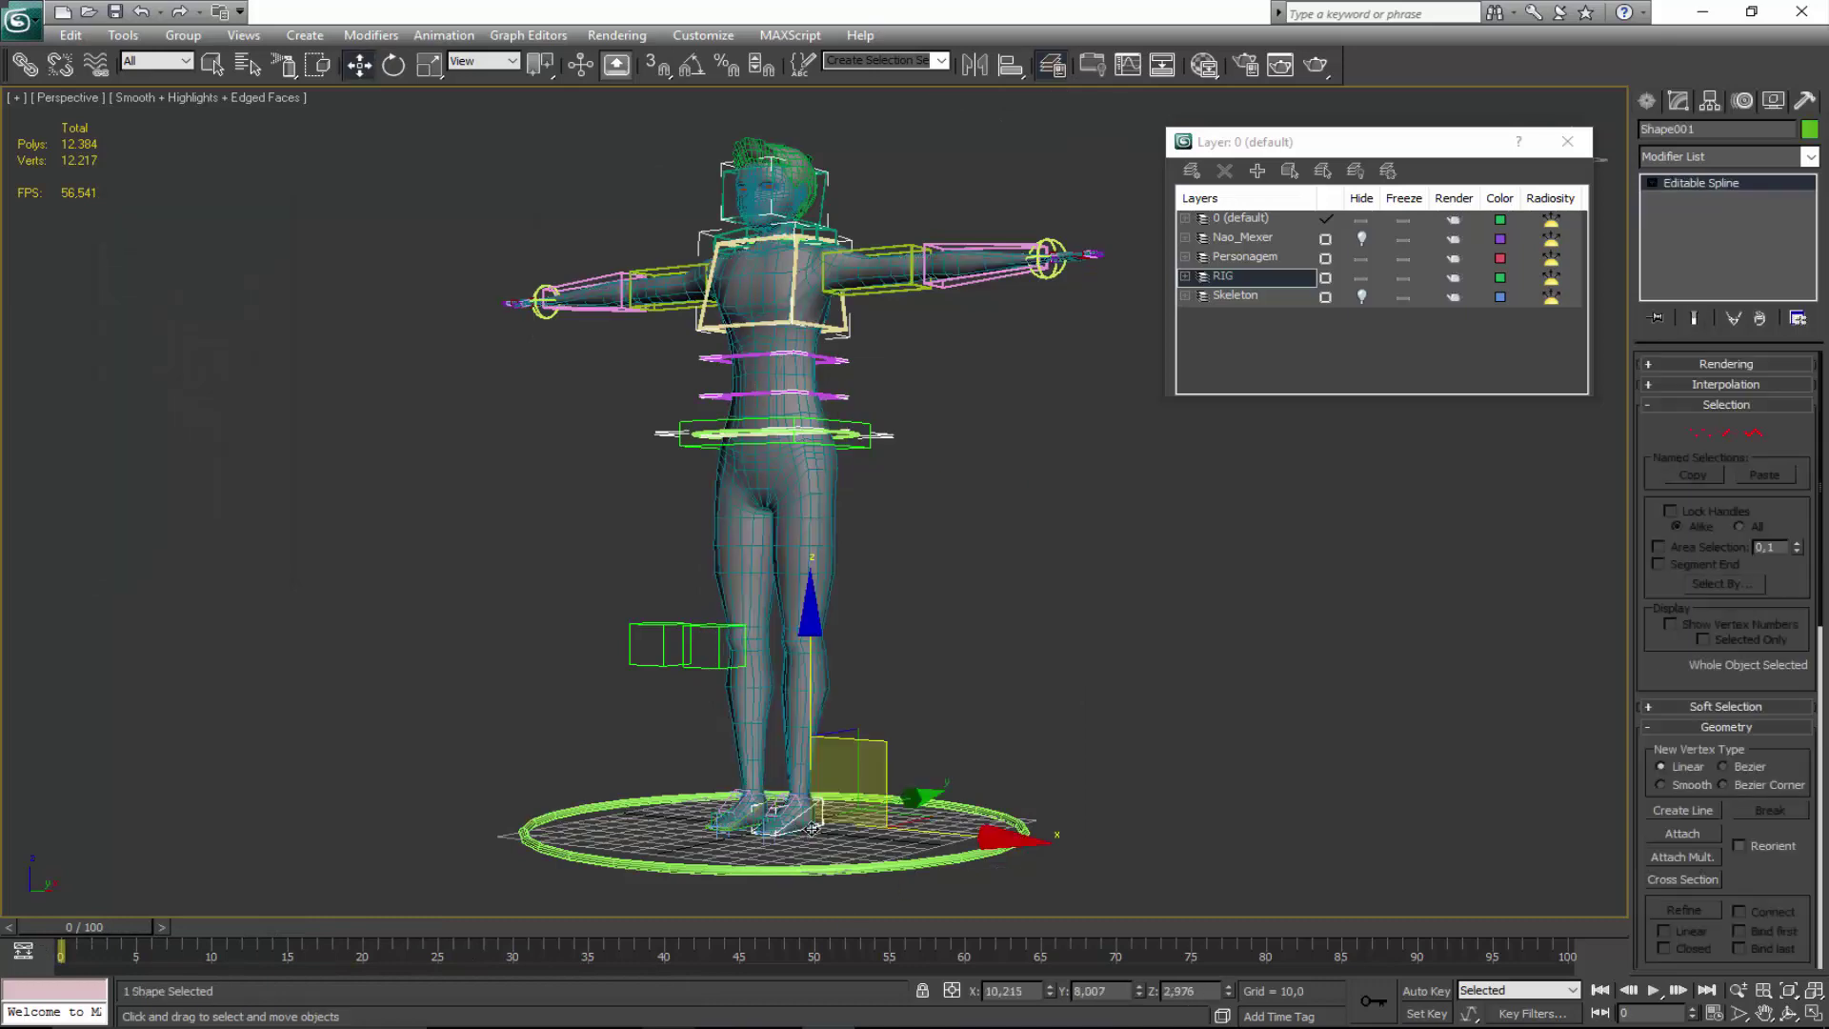
pyautogui.keyDown('alt'); pyautogui.moveTo(837, 489); pyautogui.dragTo(747, 486, button='middle'); pyautogui.keyUp('alt')
pyautogui.scroll(4, 695, 555)
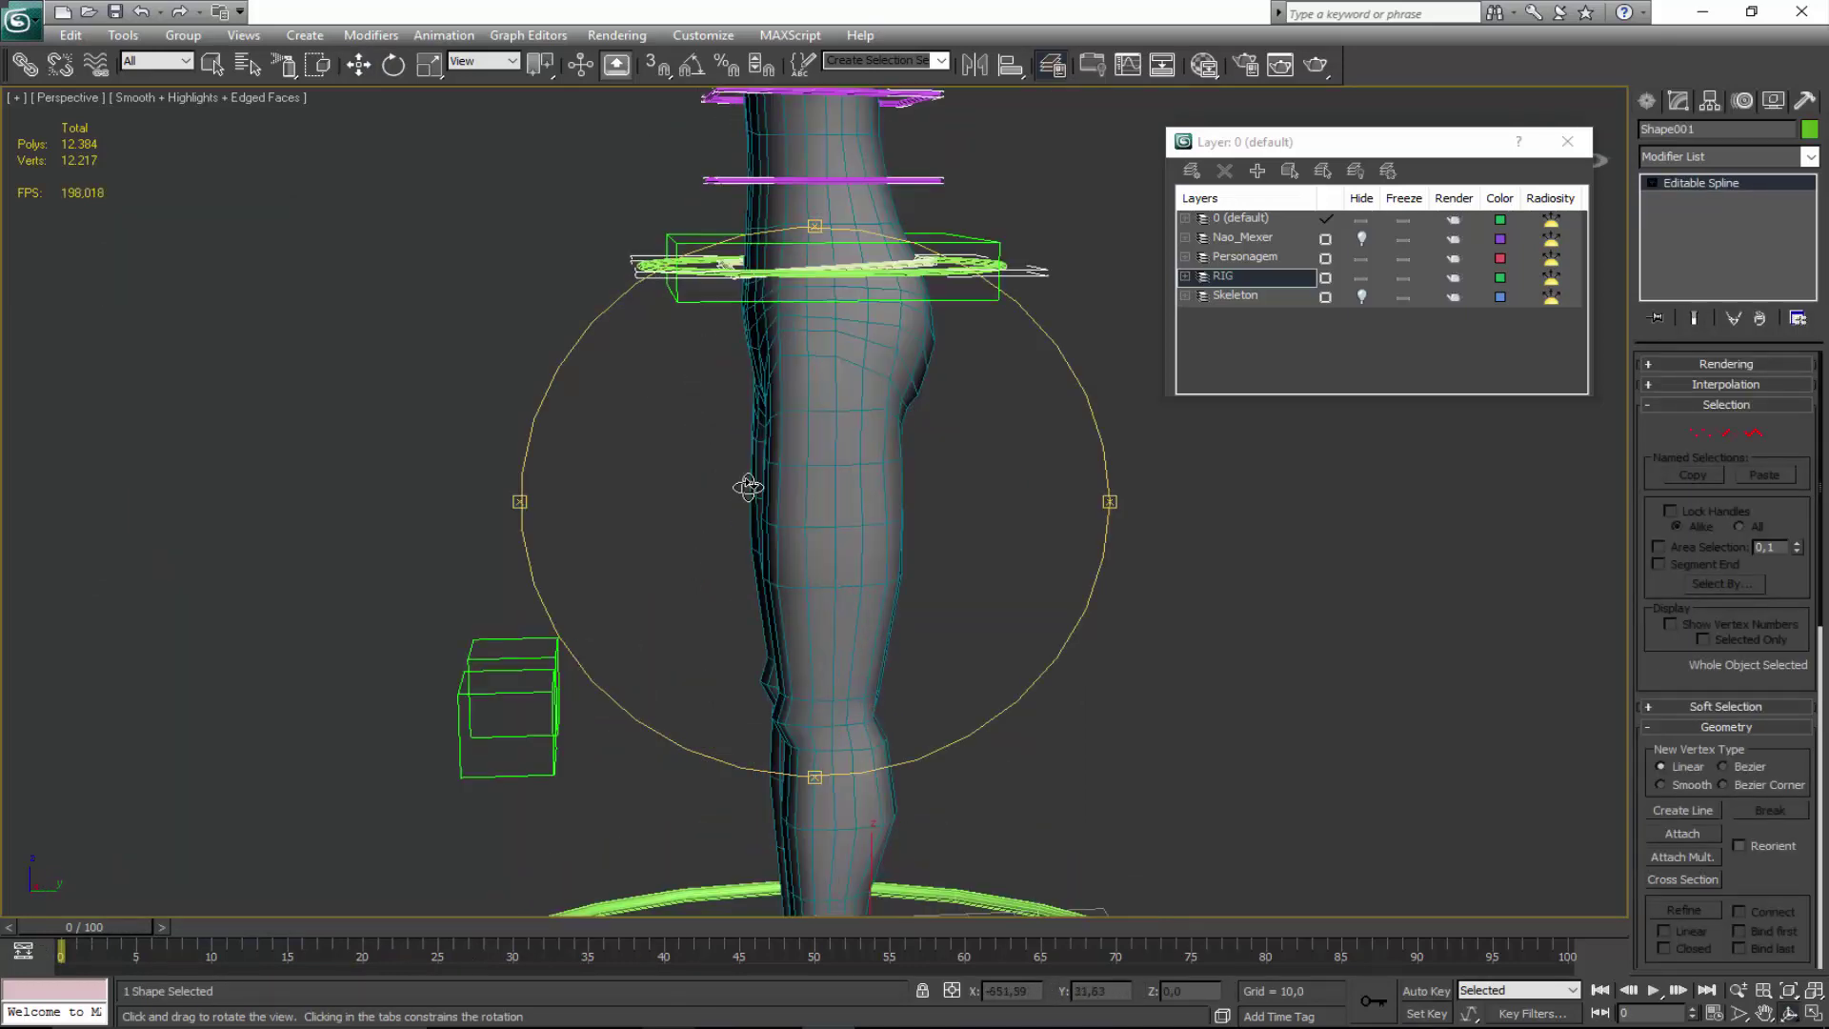
pyautogui.moveTo(850, 568); pyautogui.dragTo(734, 412, button='middle')
pyautogui.press('w')
pyautogui.moveTo(827, 828); pyautogui.dragTo(573, 515)
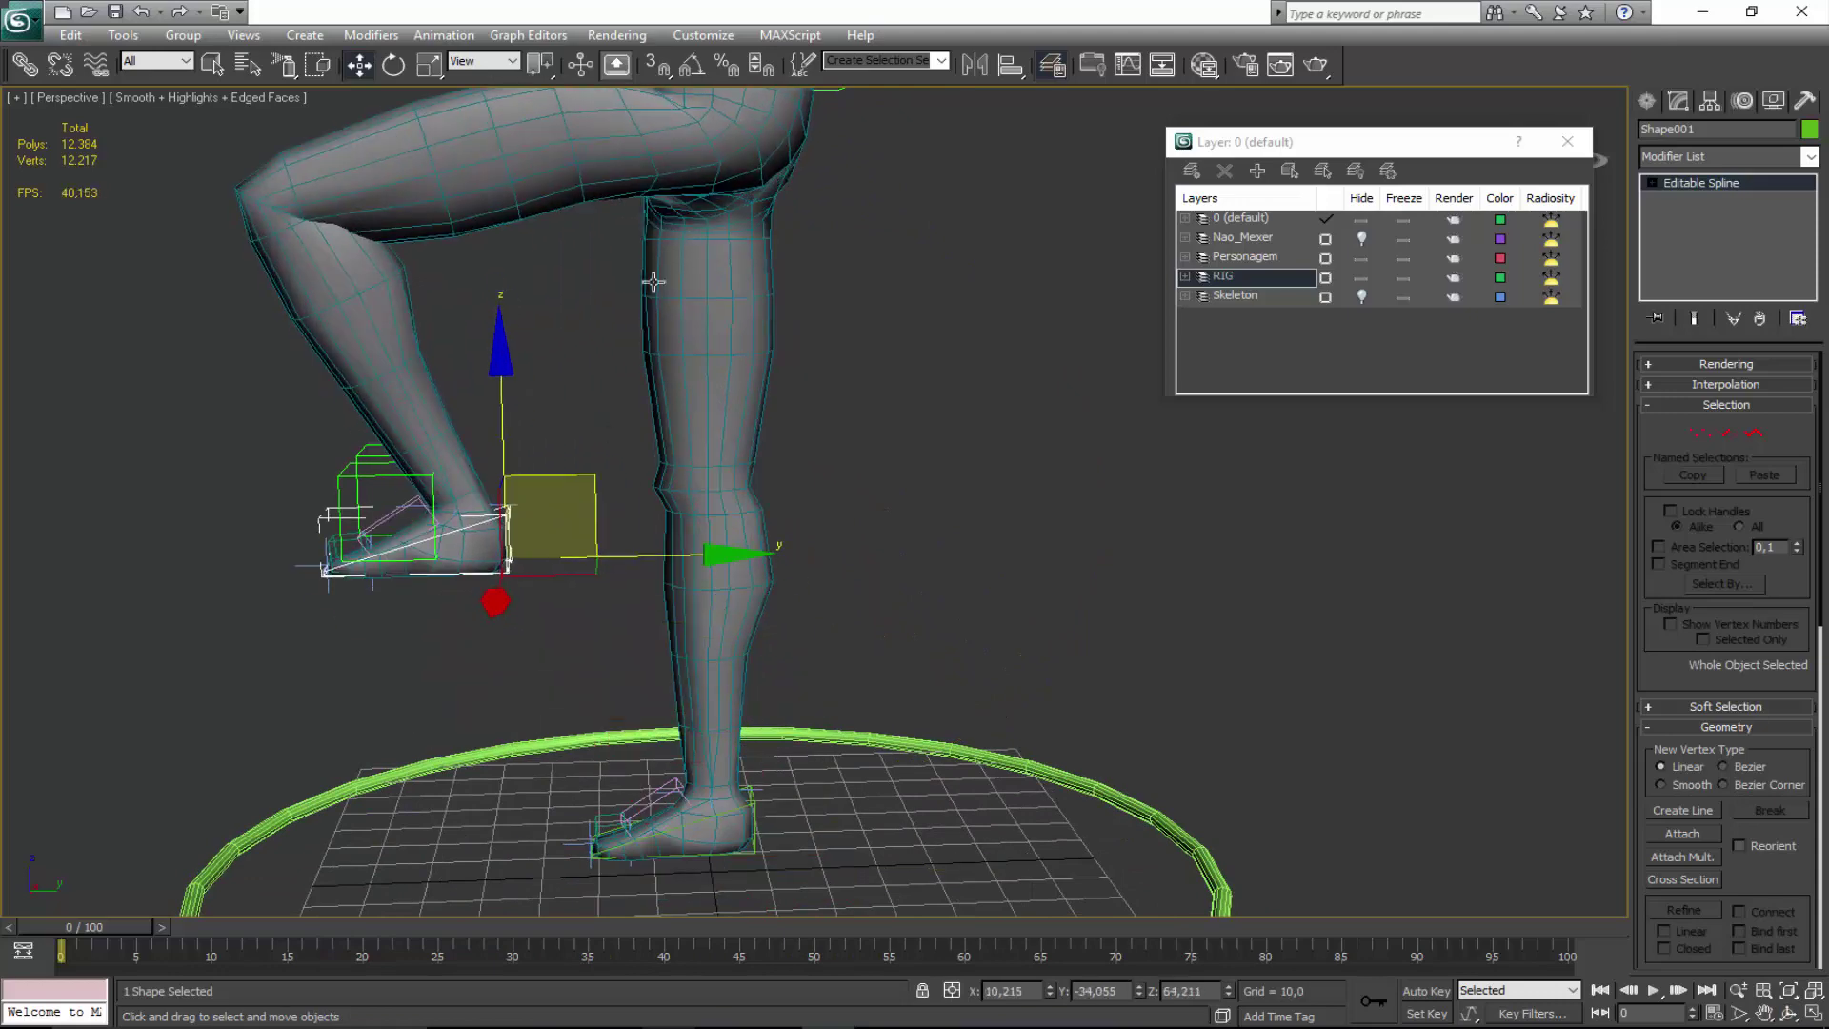
pyautogui.moveTo(659, 287); pyautogui.dragTo(735, 512, button='middle')
pyautogui.moveTo(646, 713)
pyautogui.mouseDown()
pyautogui.moveTo(636, 674)
pyautogui.moveTo(646, 695)
pyautogui.mouseUp()
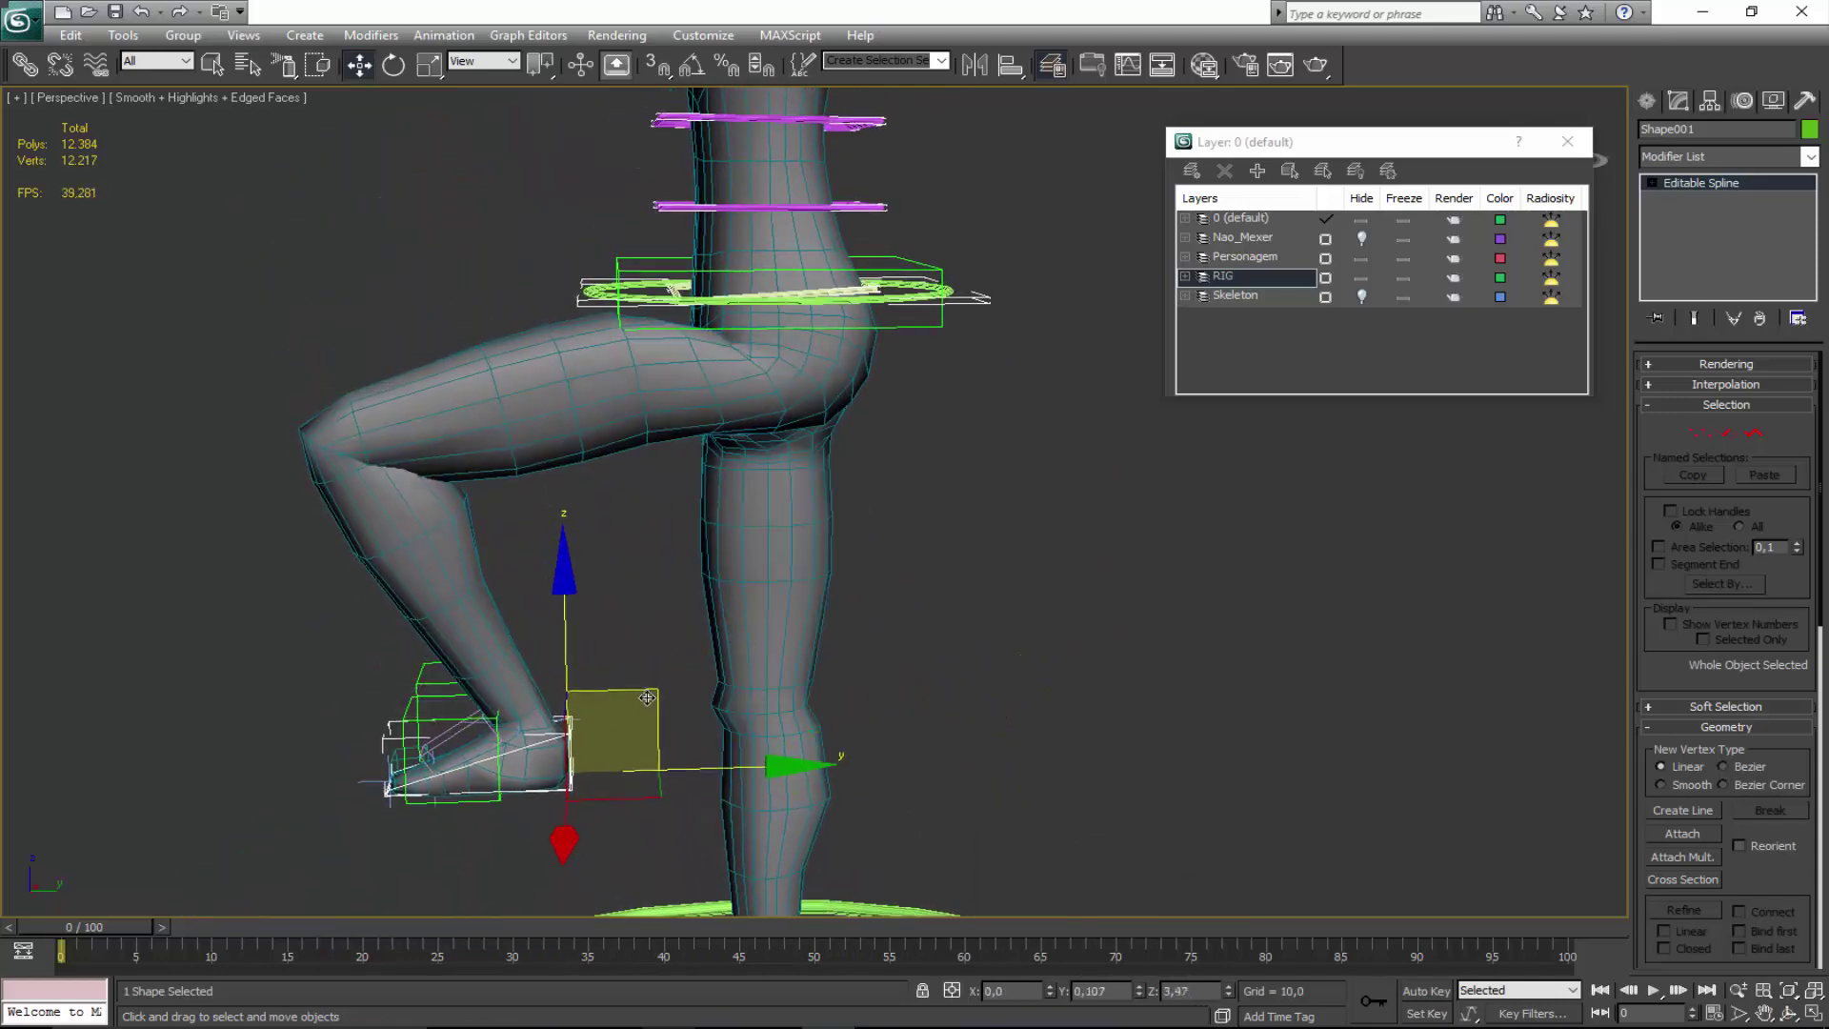
# - Move the left leg's knee dummy up and forward in front of the bent knee, to about Y -86 and Z 137
pyautogui.click(417, 716)
pyautogui.click(440, 423)
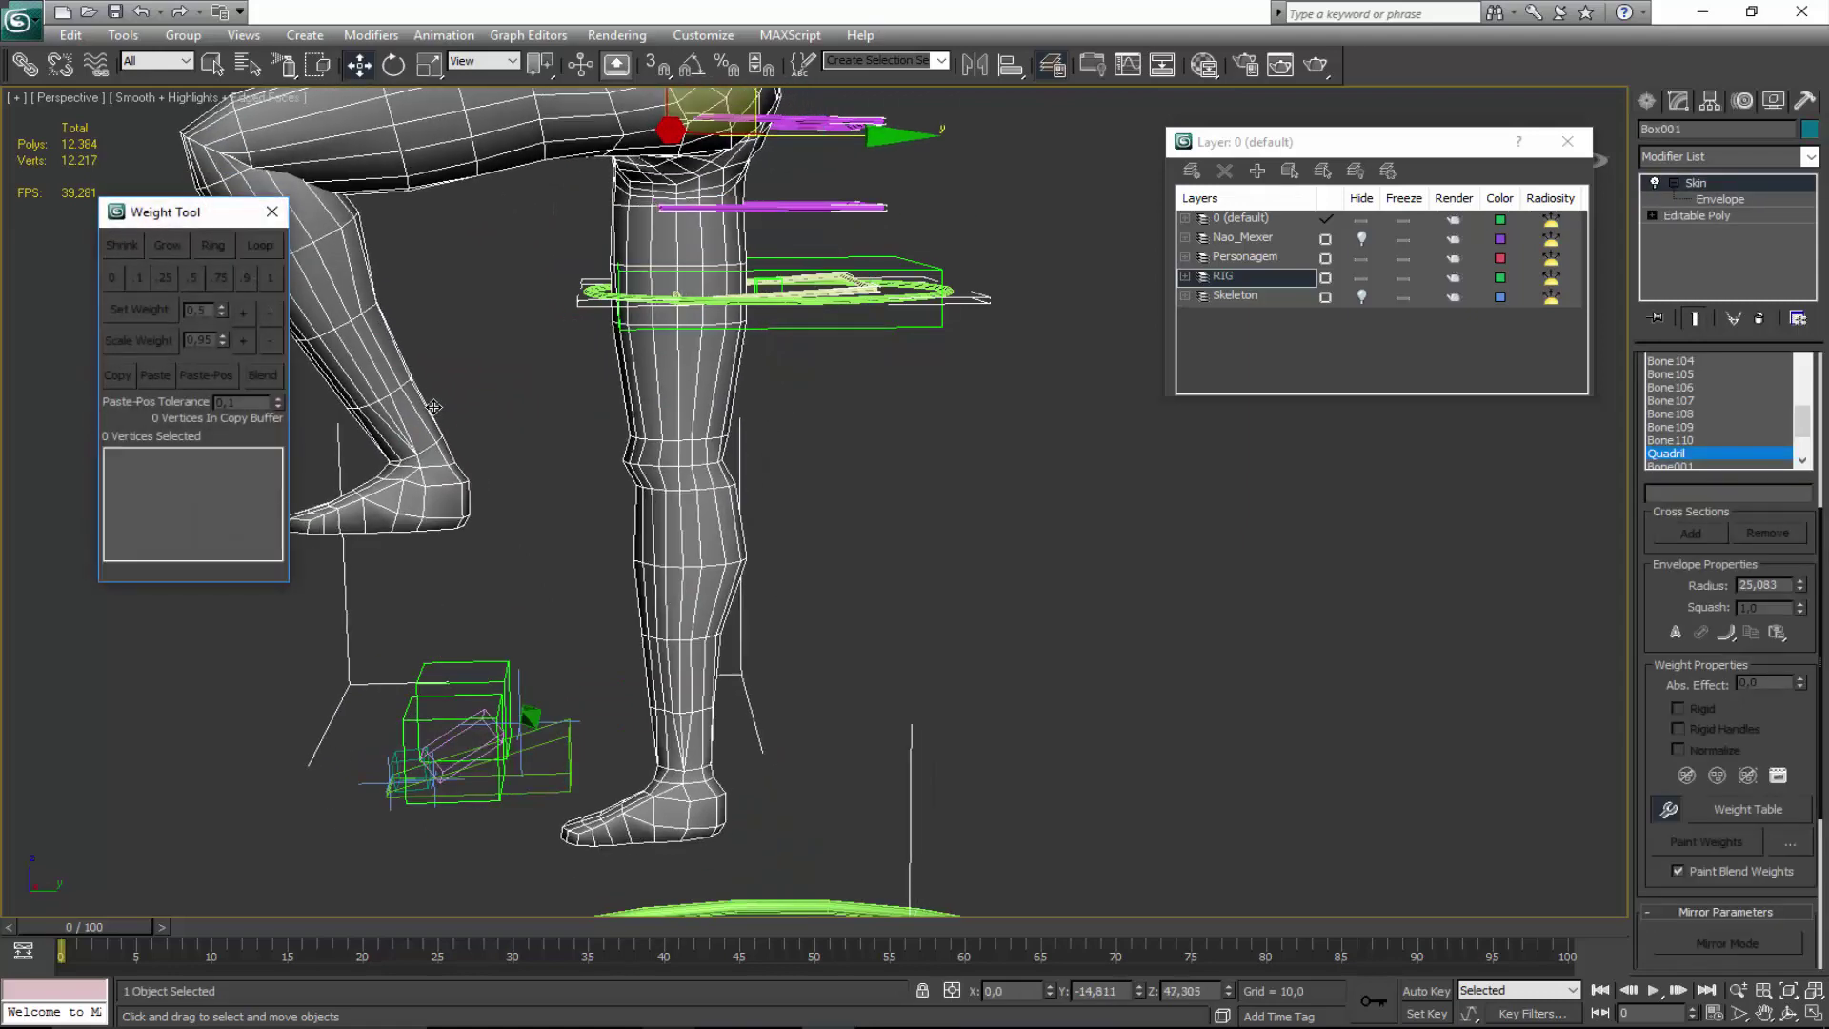
pyautogui.click(419, 711)
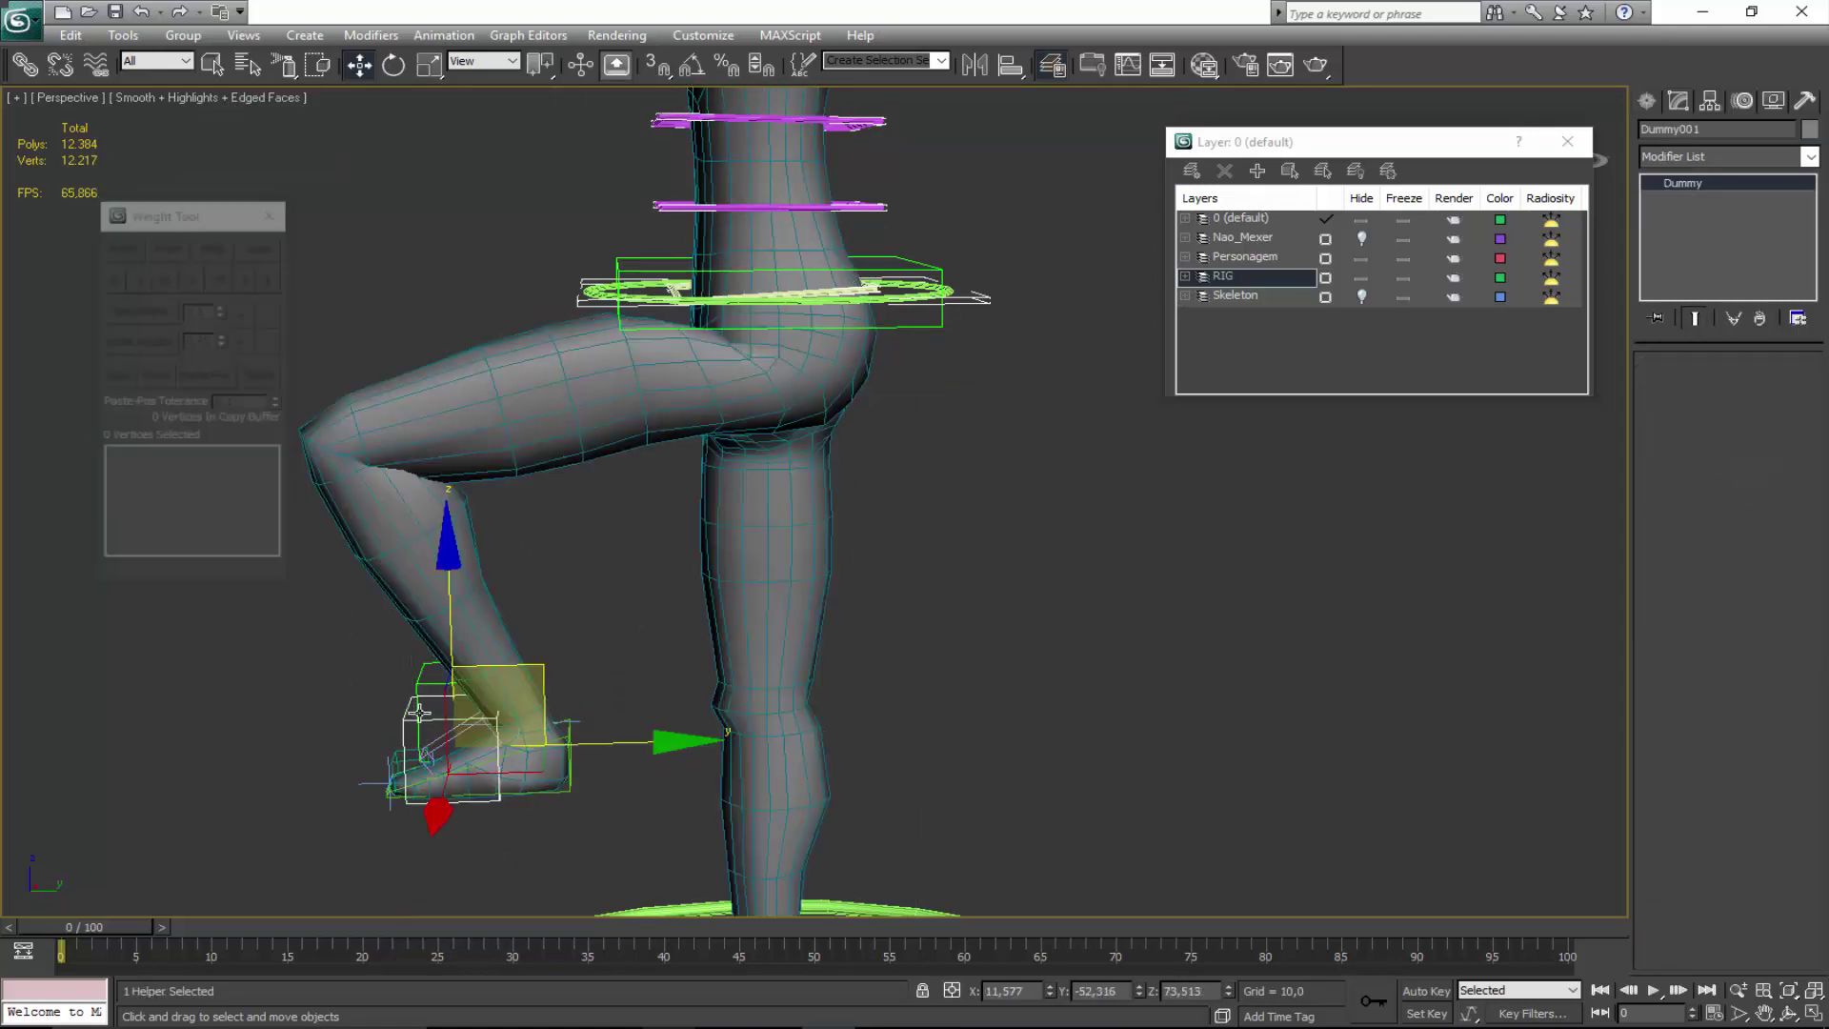
pyautogui.click(505, 428)
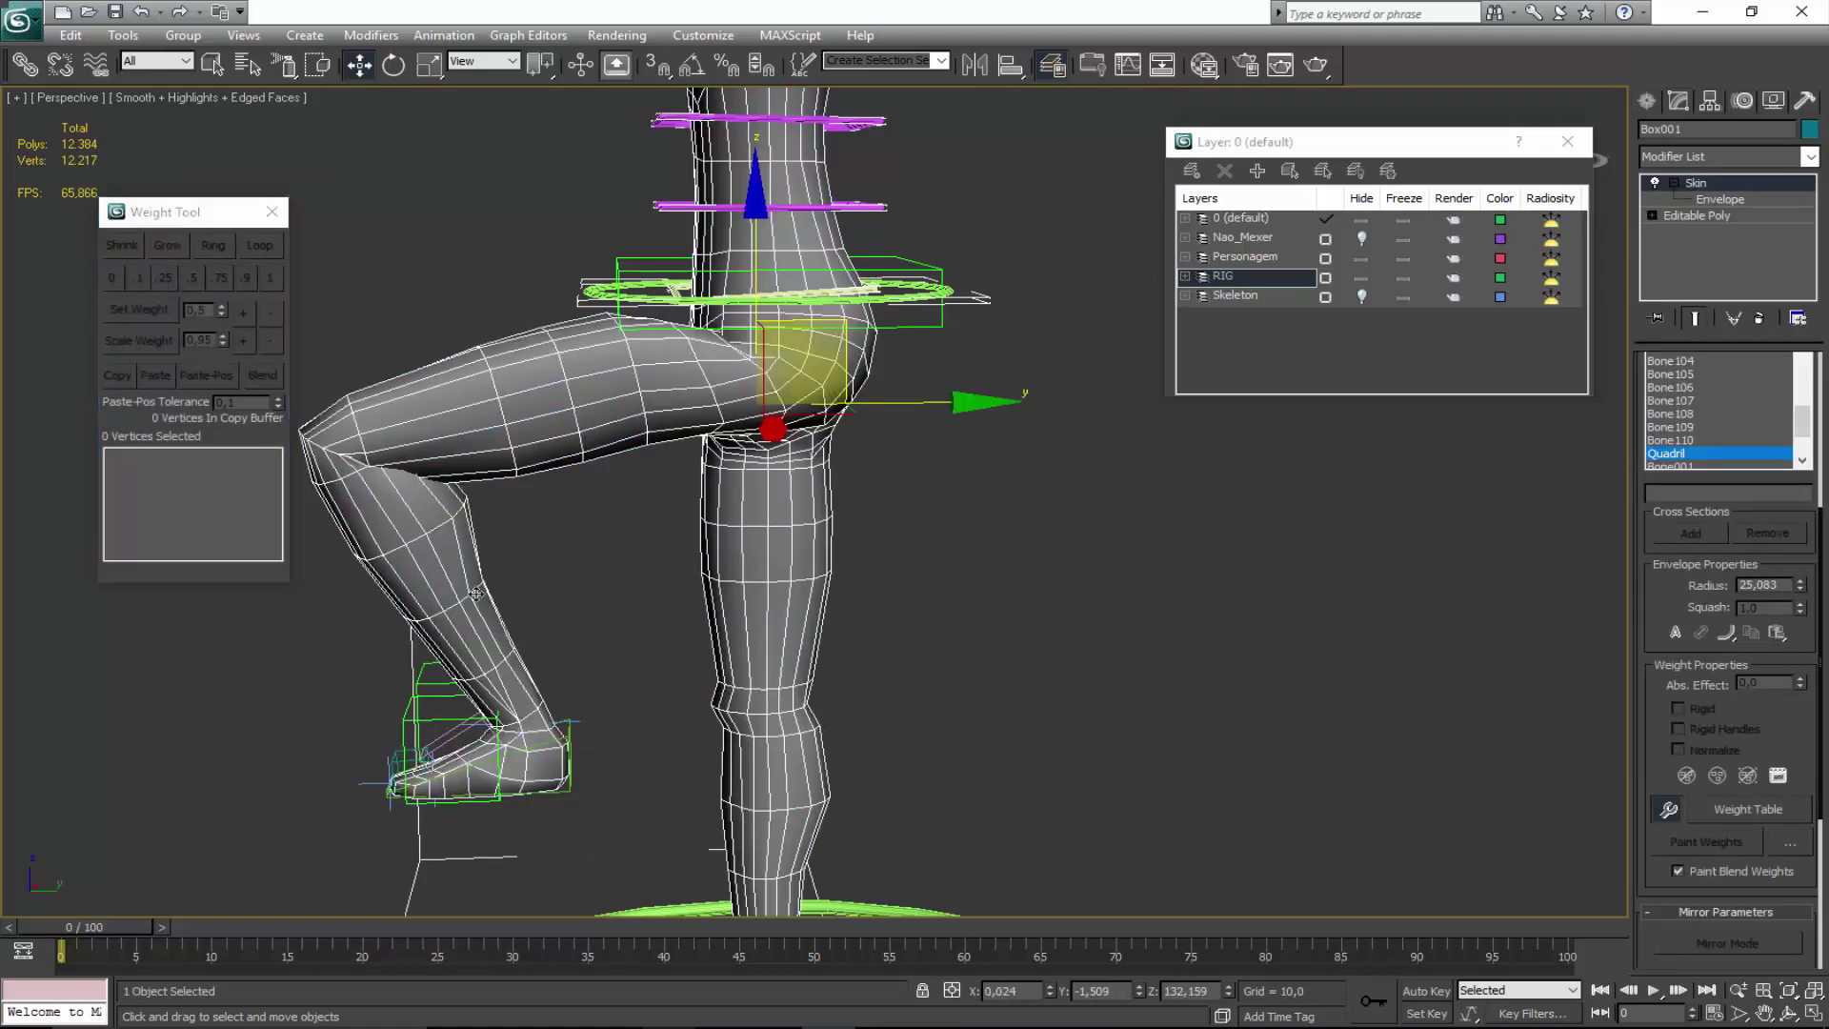
pyautogui.click(437, 723)
pyautogui.moveTo(527, 658); pyautogui.dragTo(291, 298)
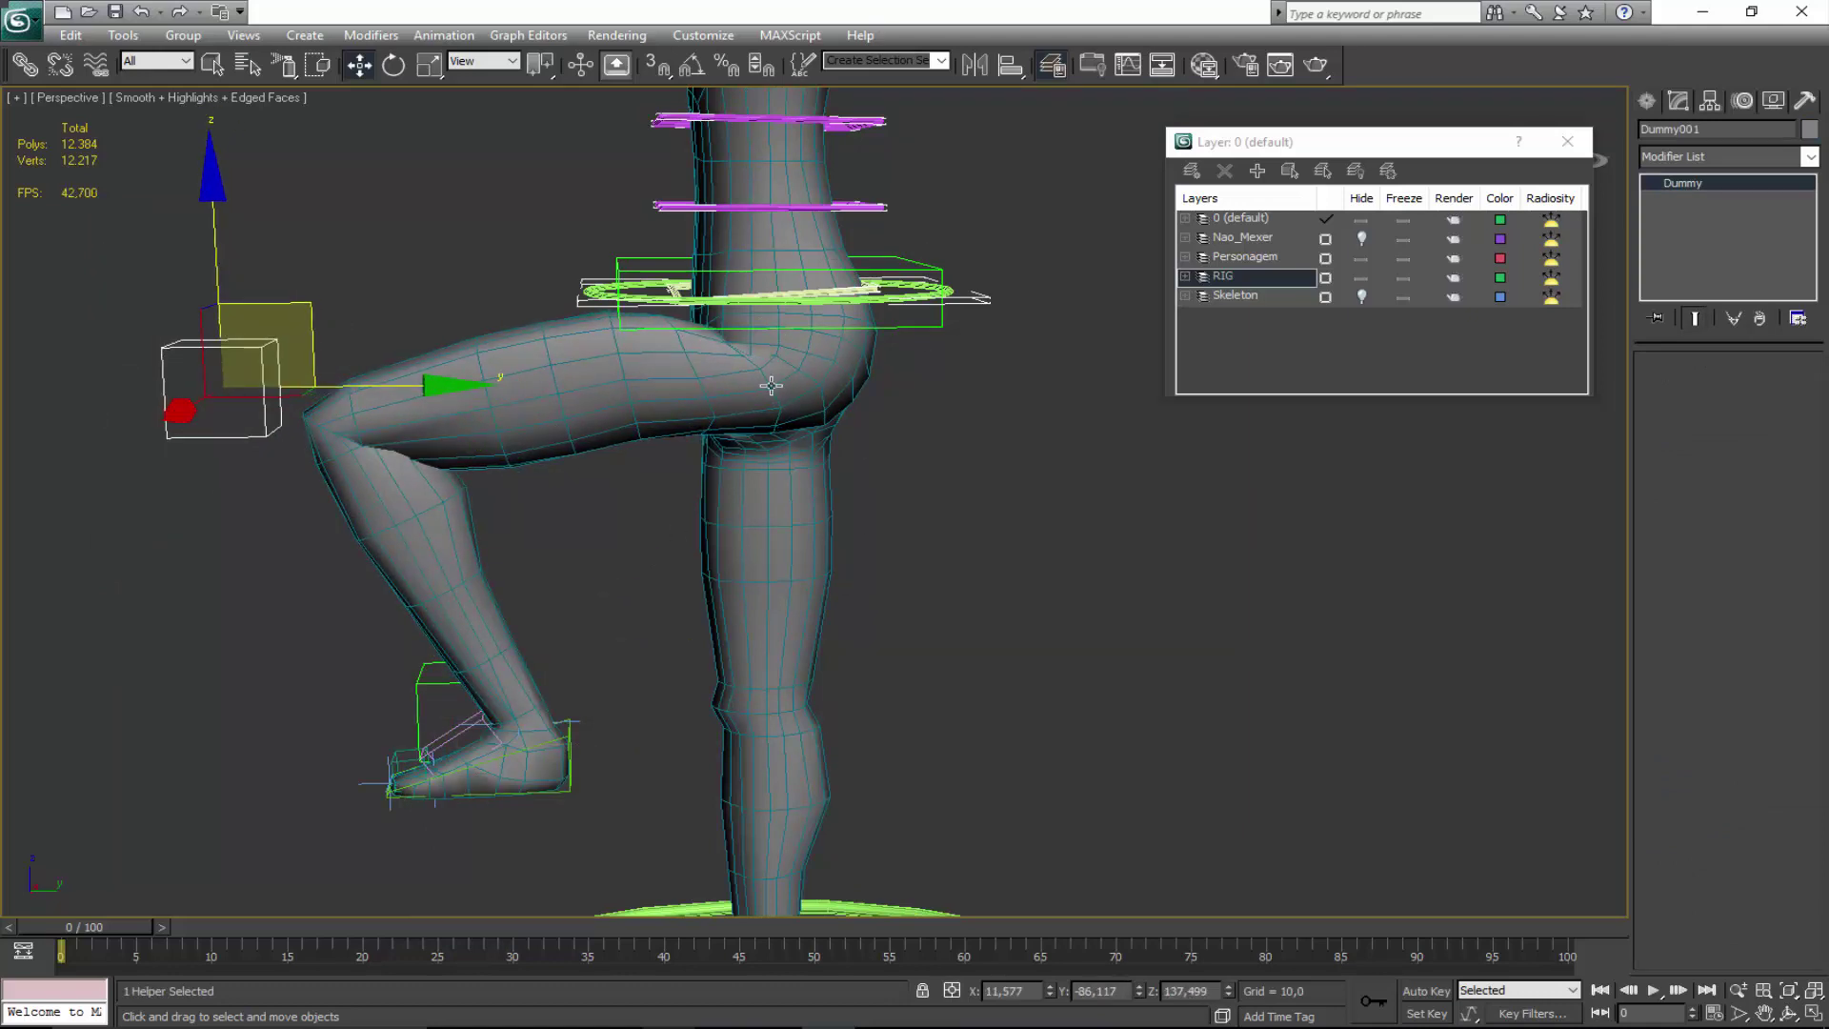
# - Select the character mesh and enter Envelope editing to show the Quadril weights around the raised leg's hip
pyautogui.scroll(3, 773, 391)
pyautogui.scroll(4, 825, 375)
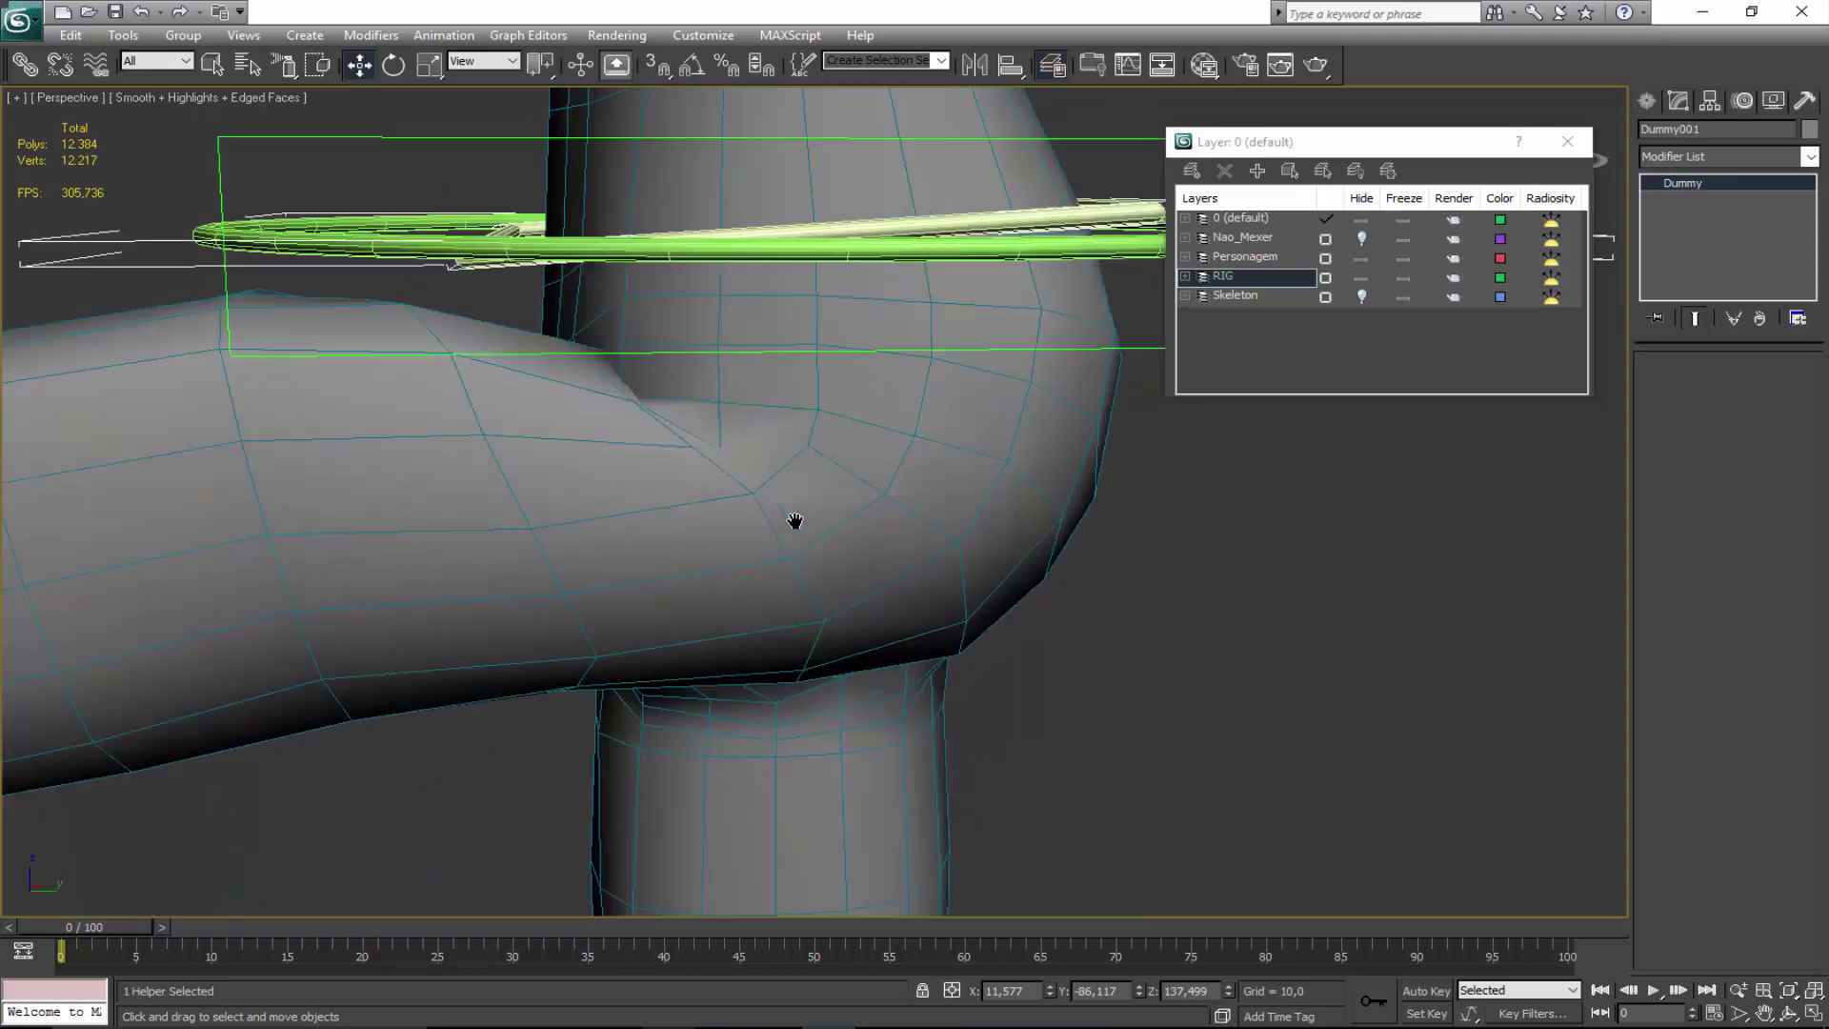
pyautogui.scroll(-2, 789, 470)
pyautogui.scroll(2, 811, 619)
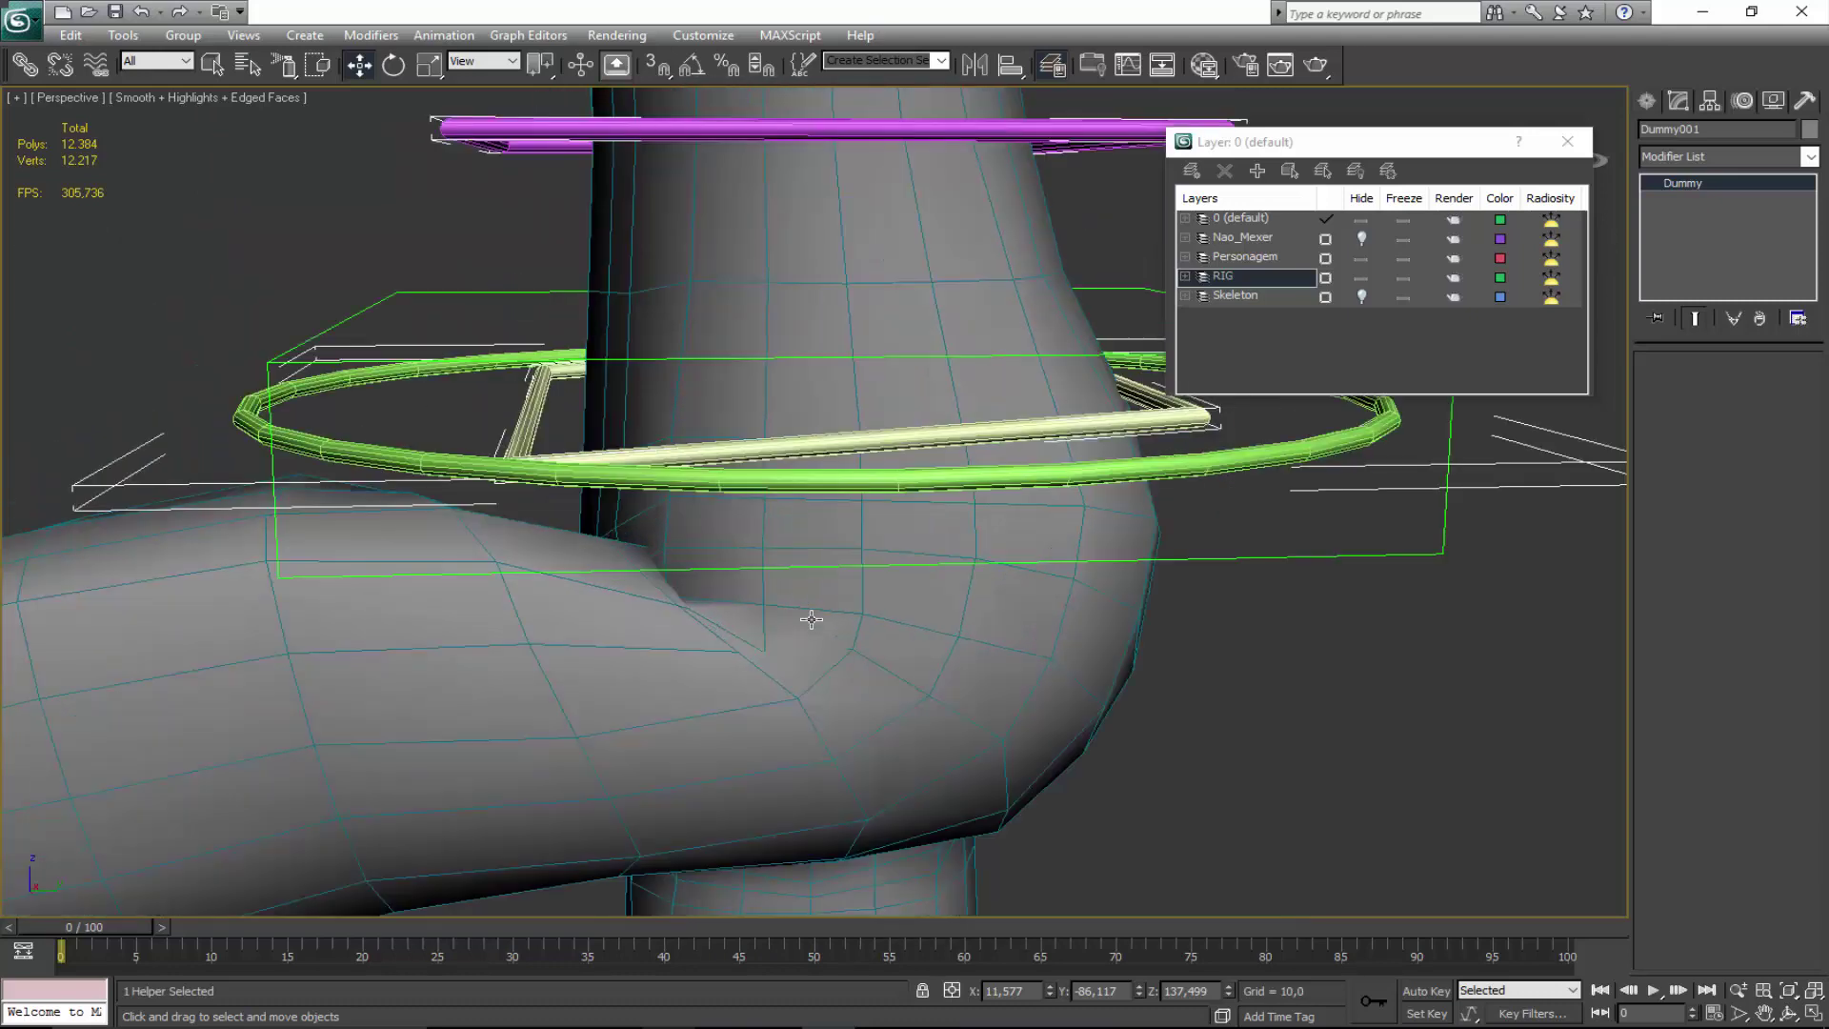
pyautogui.click(771, 650)
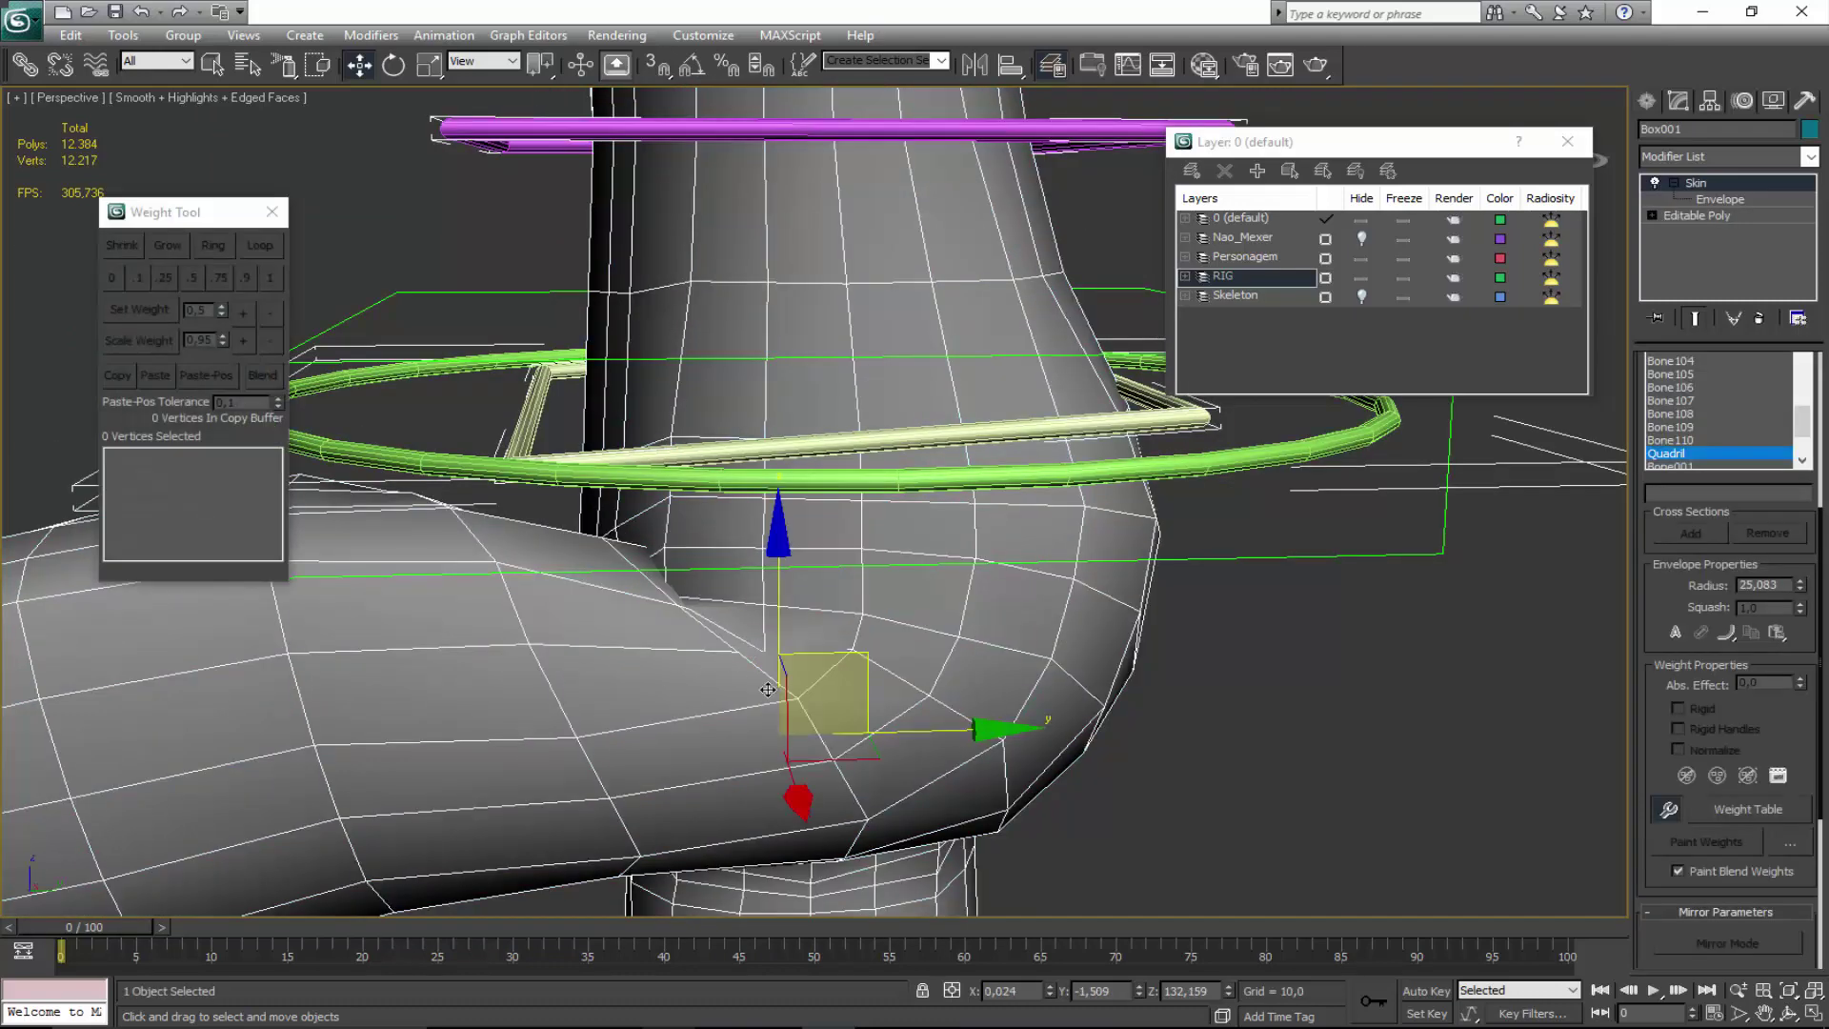
pyautogui.click(1711, 200)
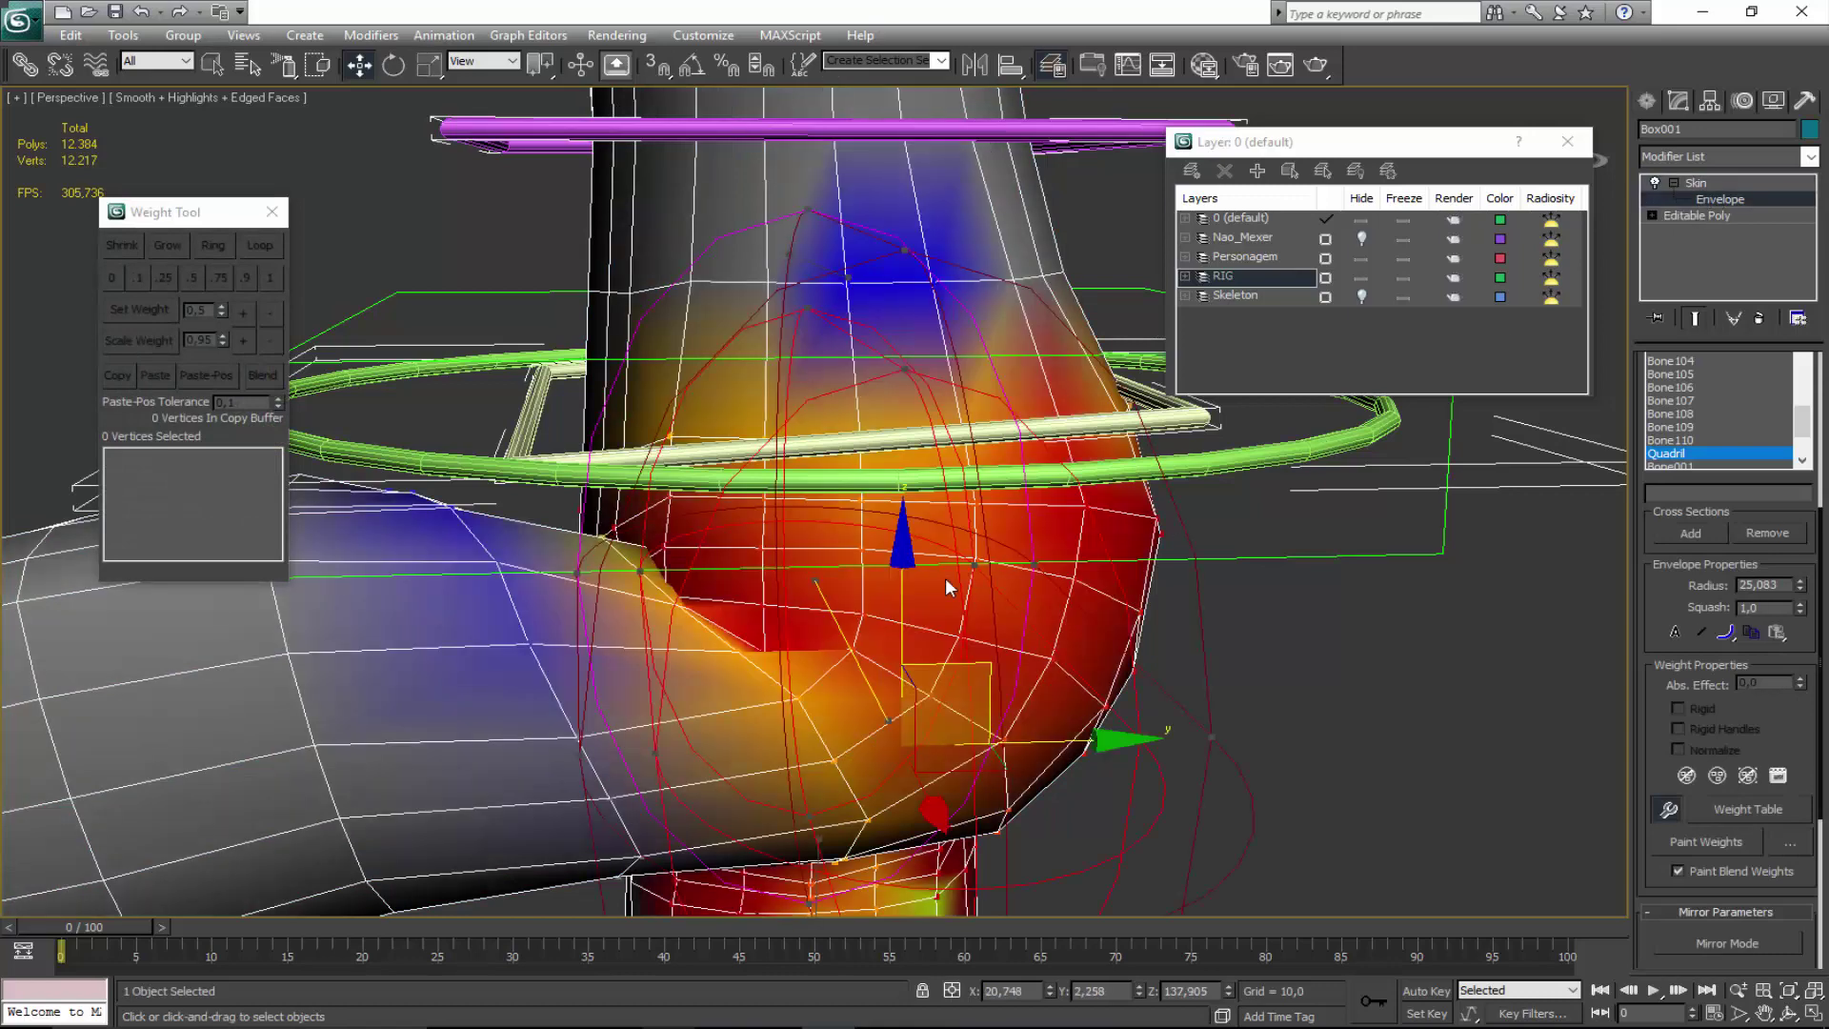
# - Check the bone weights of the mesh vertex in the raised leg's hip crease
pyautogui.click(768, 648)
pyautogui.scroll(2, 850, 760)
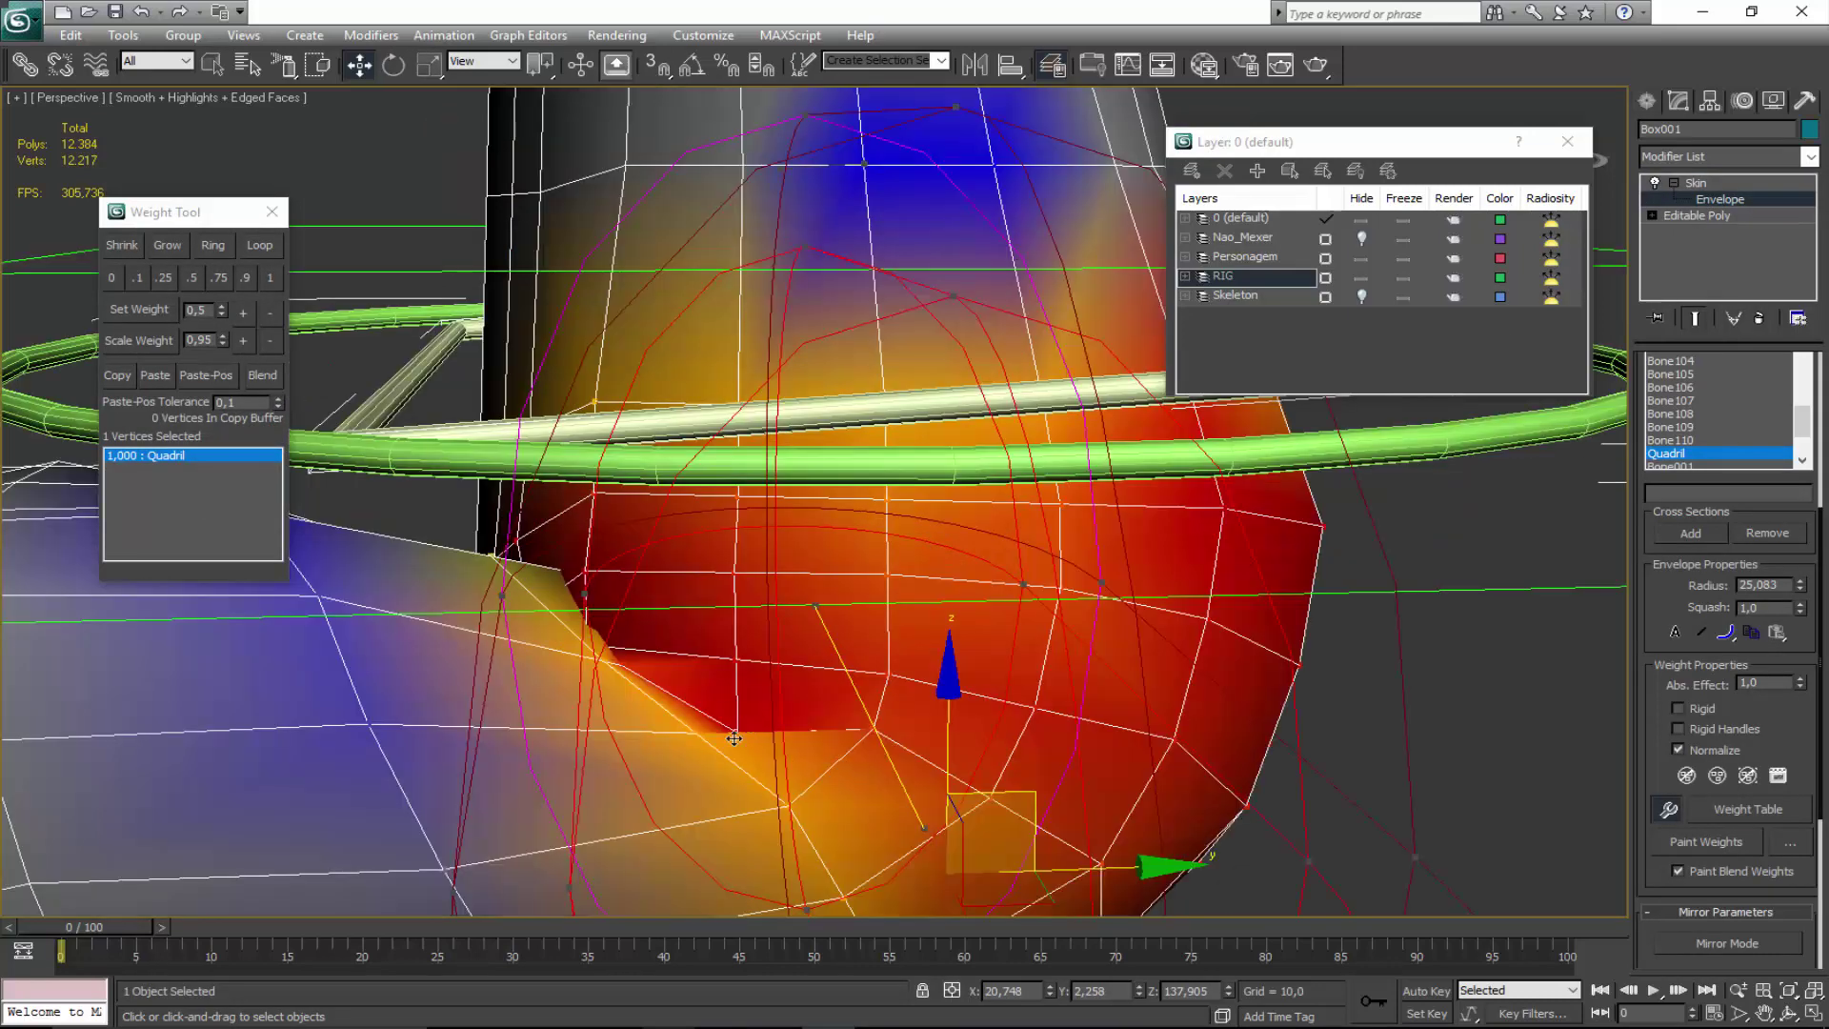
pyautogui.scroll(-6, 734, 739)
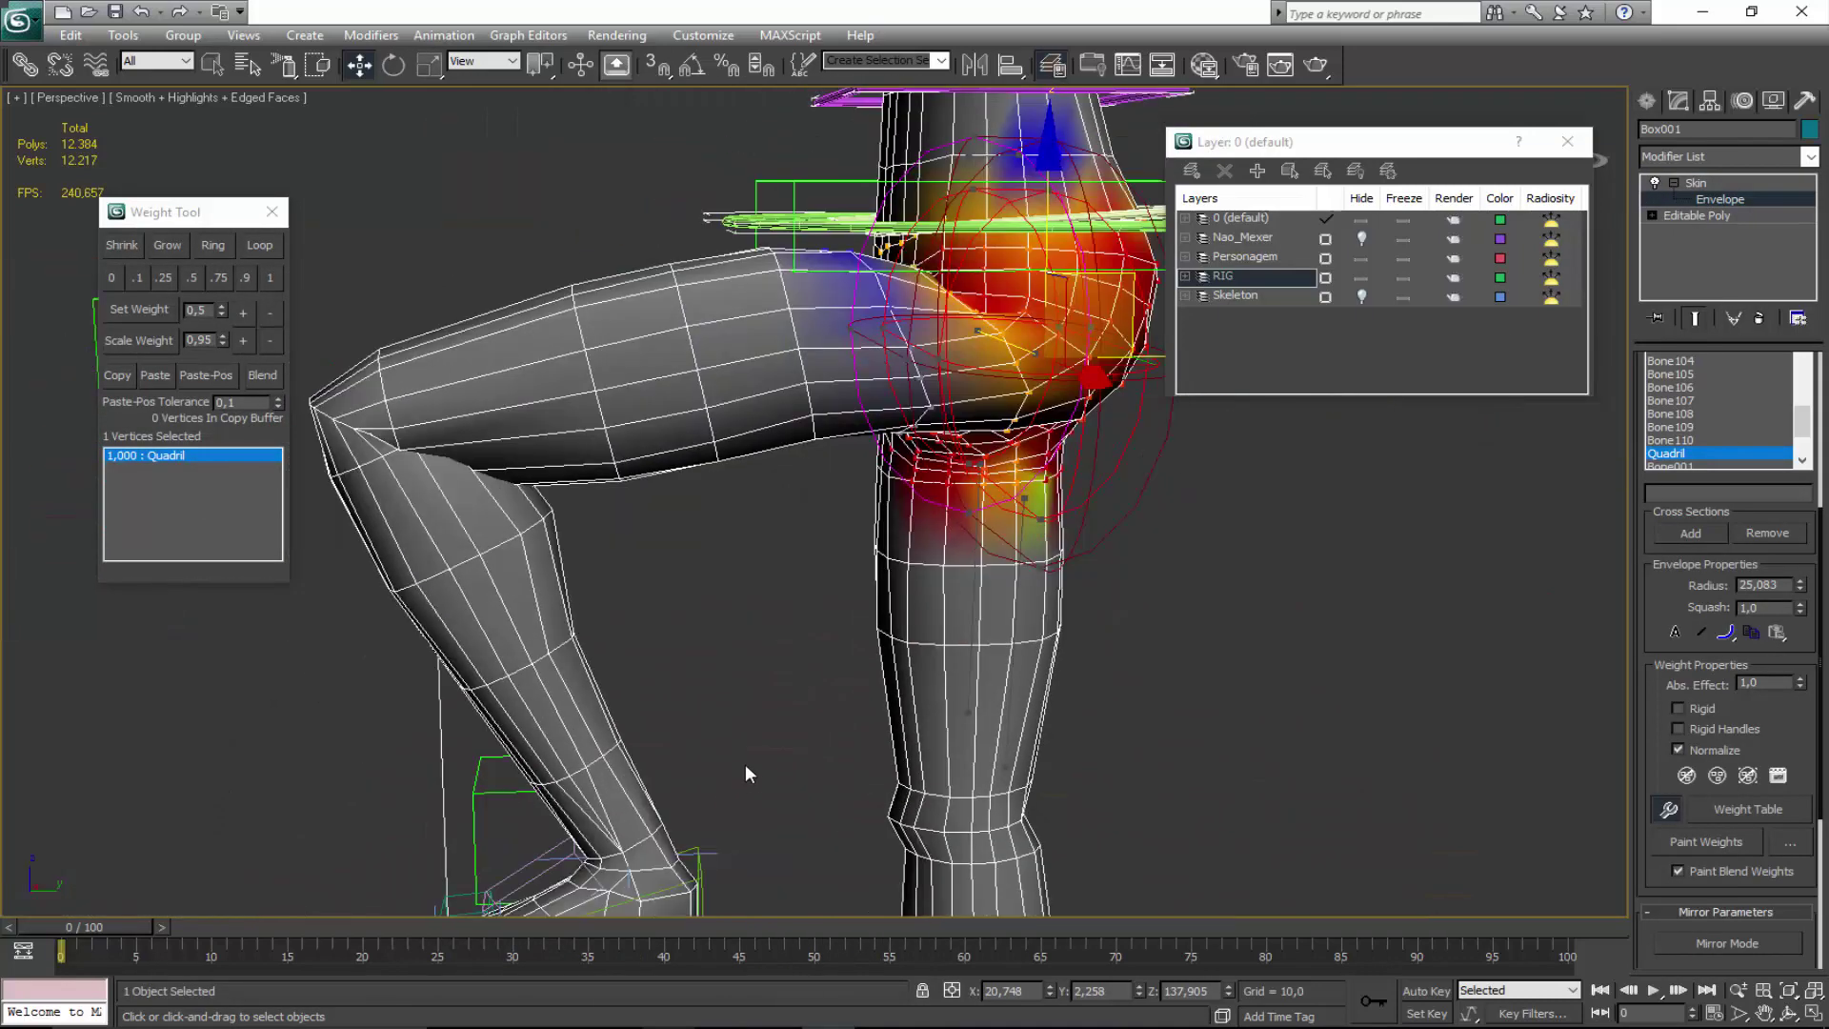
# - Undo the raised-leg pose until the left foot control and knee dummy are back in their standing positions
pyautogui.scroll(-4, 745, 773)
pyautogui.hotkey('ctrl', 'z')
pyautogui.hotkey('ctrl', 'z')
pyautogui.hotkey('ctrl', 'z')
pyautogui.hotkey('ctrl', 'z')
pyautogui.hotkey('ctrl', 'z')
pyautogui.hotkey('ctrl', 'z')
pyautogui.hotkey('ctrl', 'z')
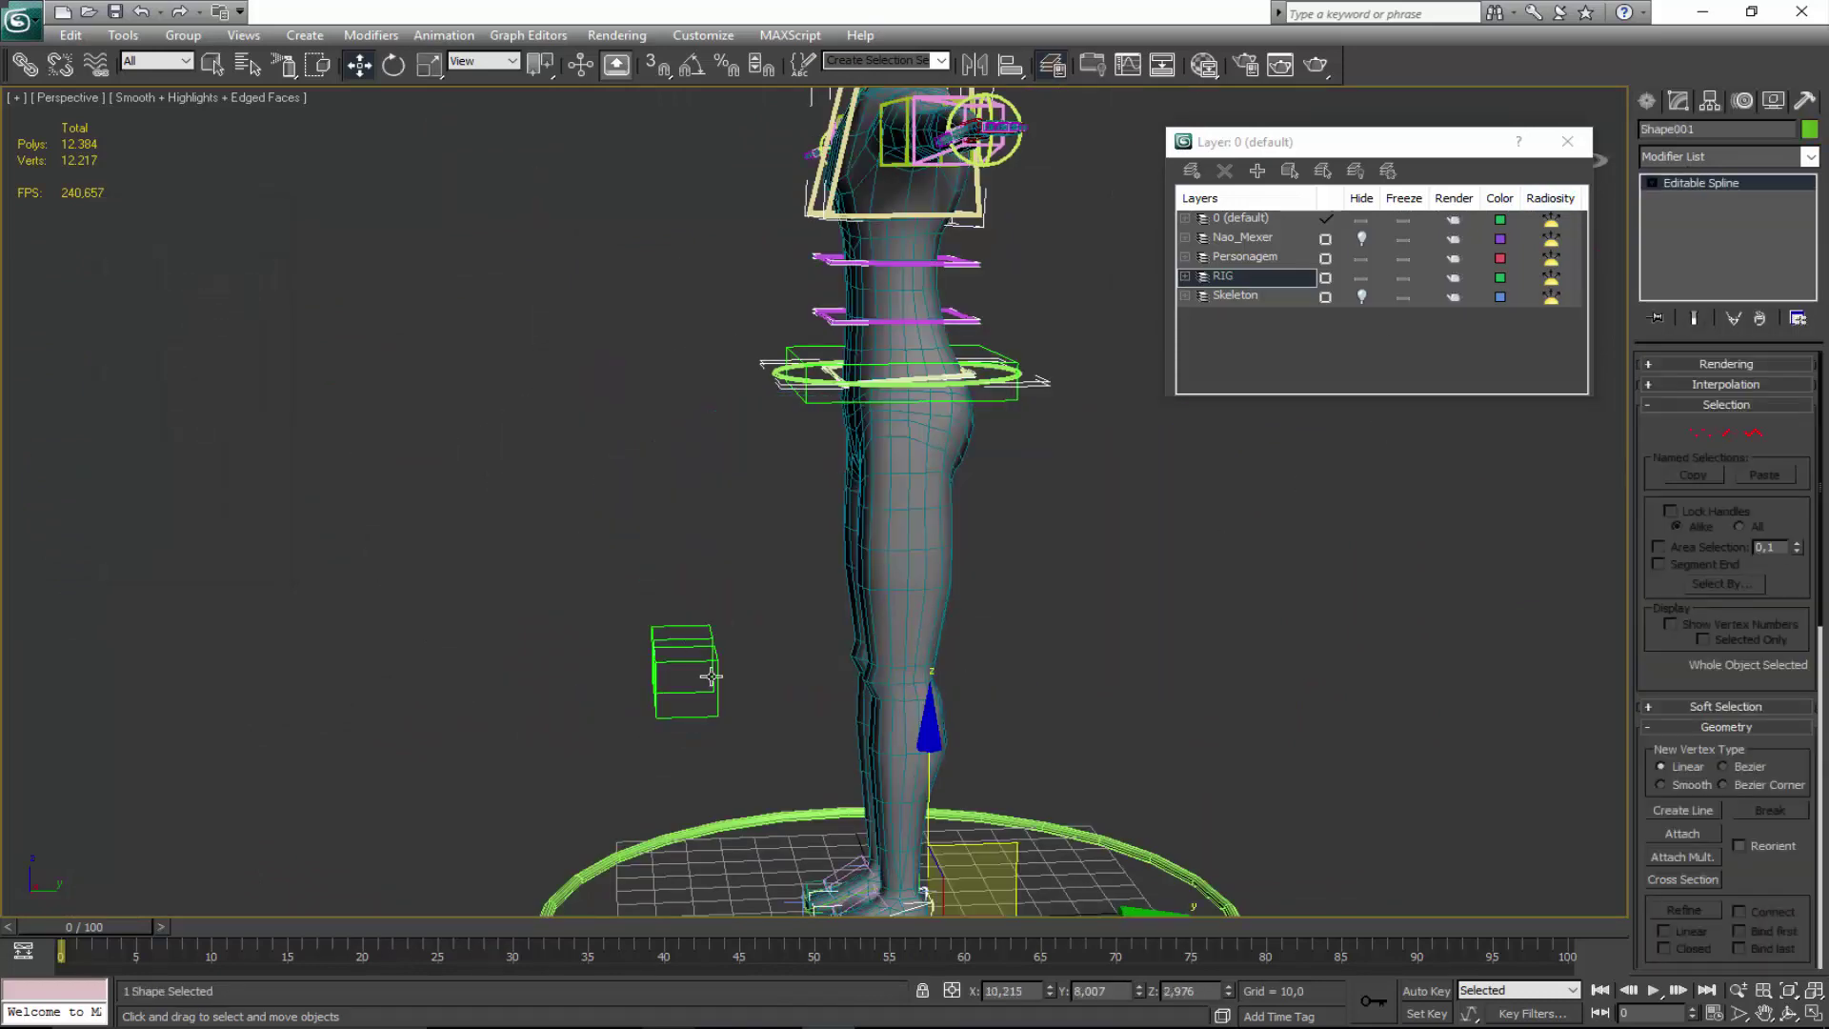
# - In the mesh's Skin envelopes, raise the Bone001 weight of the vertex on the left hip's outer side to 0.2
pyautogui.click(898, 432)
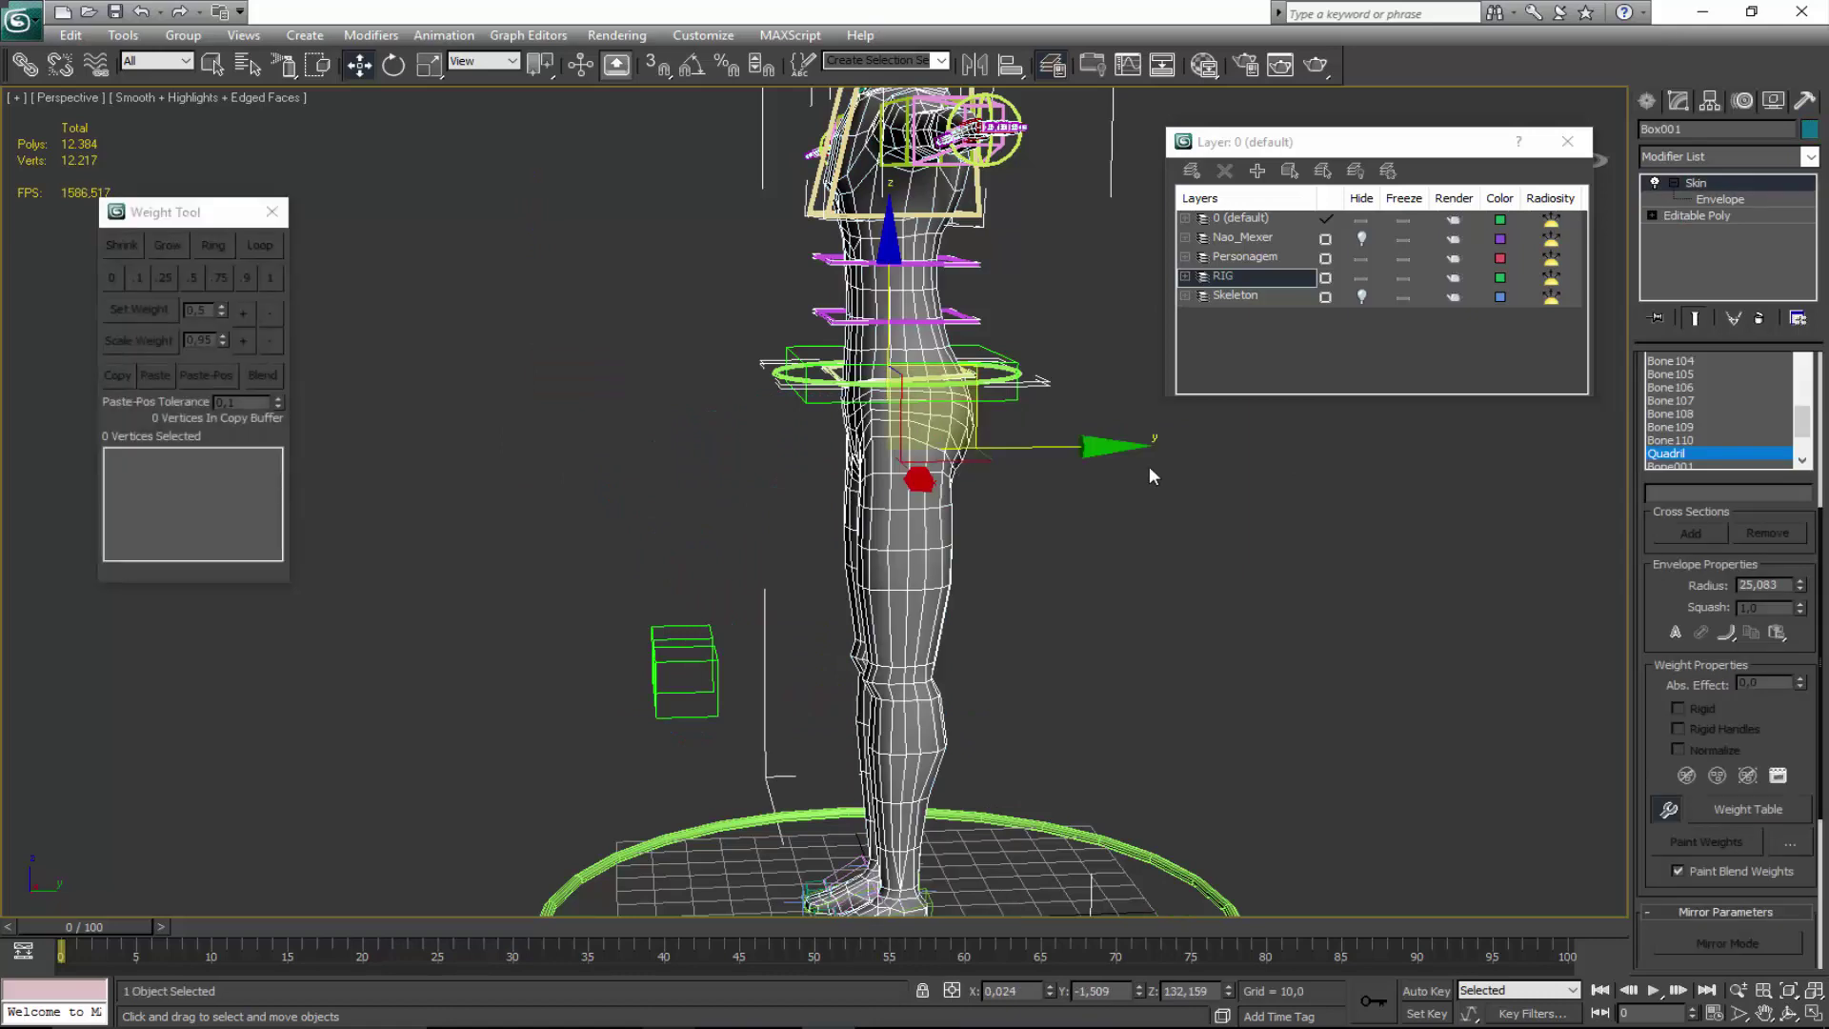
pyautogui.click(1736, 198)
pyautogui.scroll(7, 1095, 665)
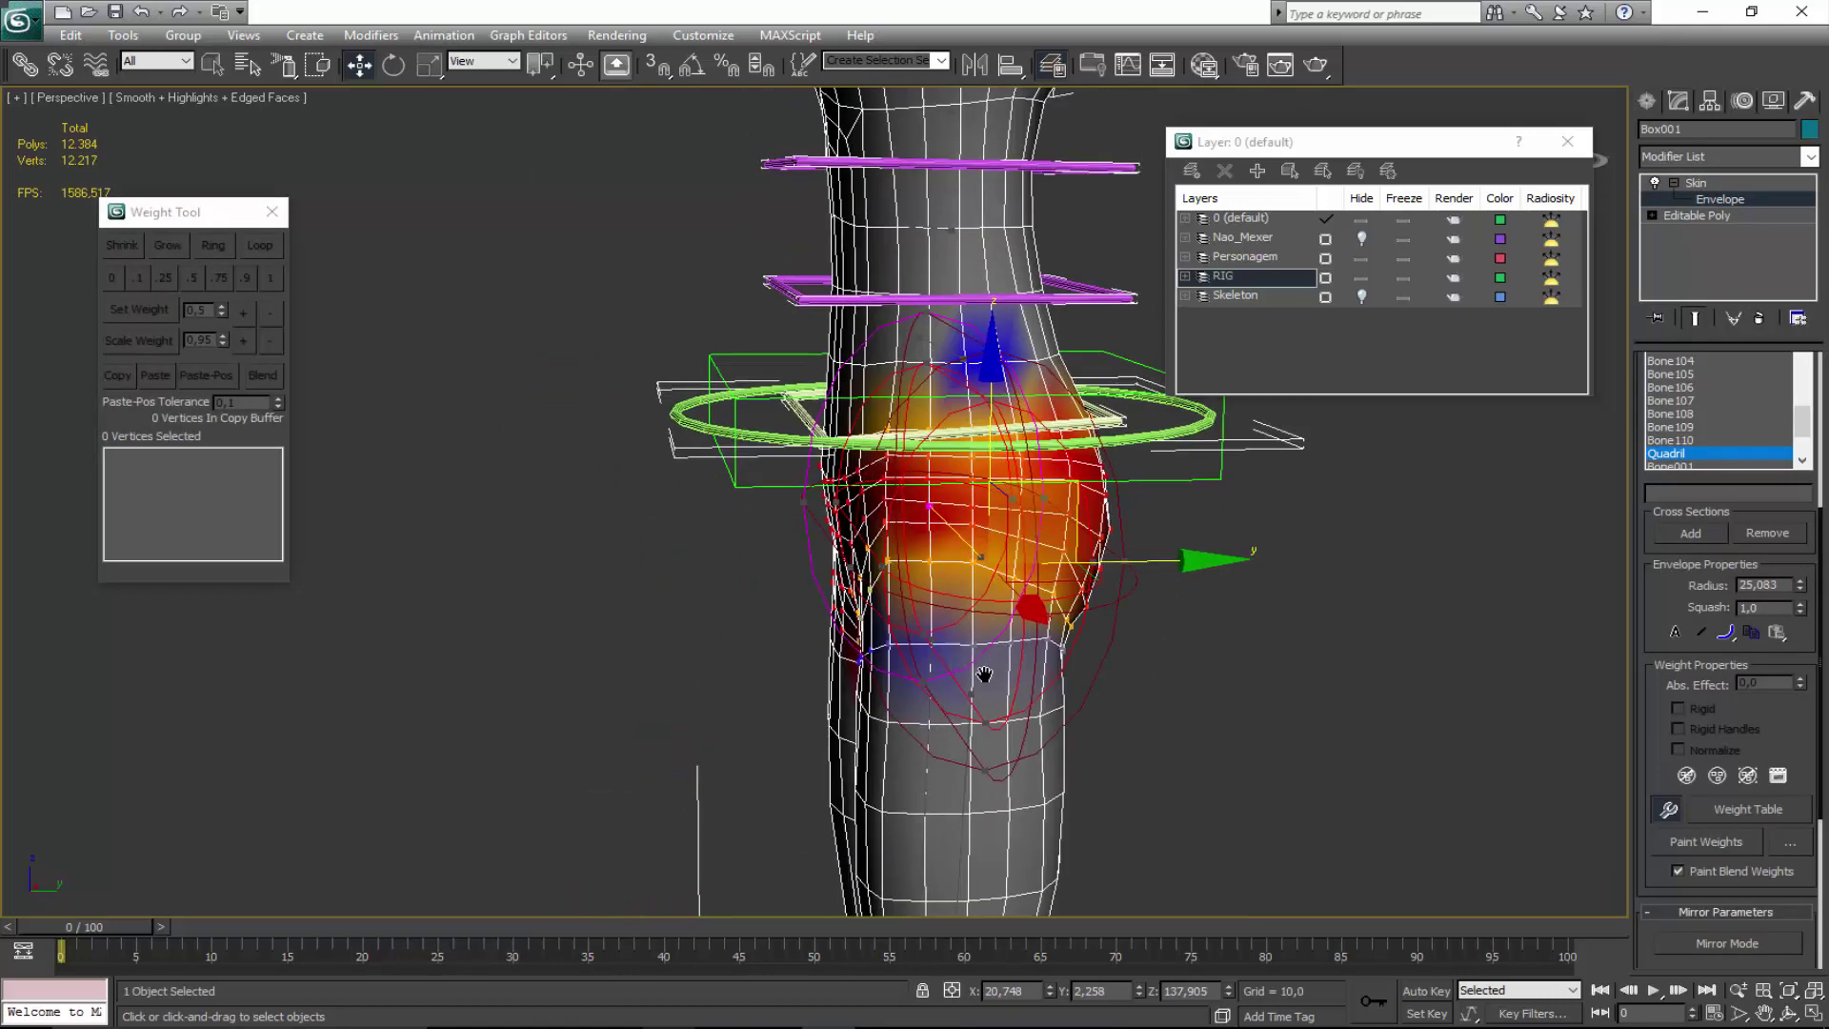
pyautogui.click(962, 555)
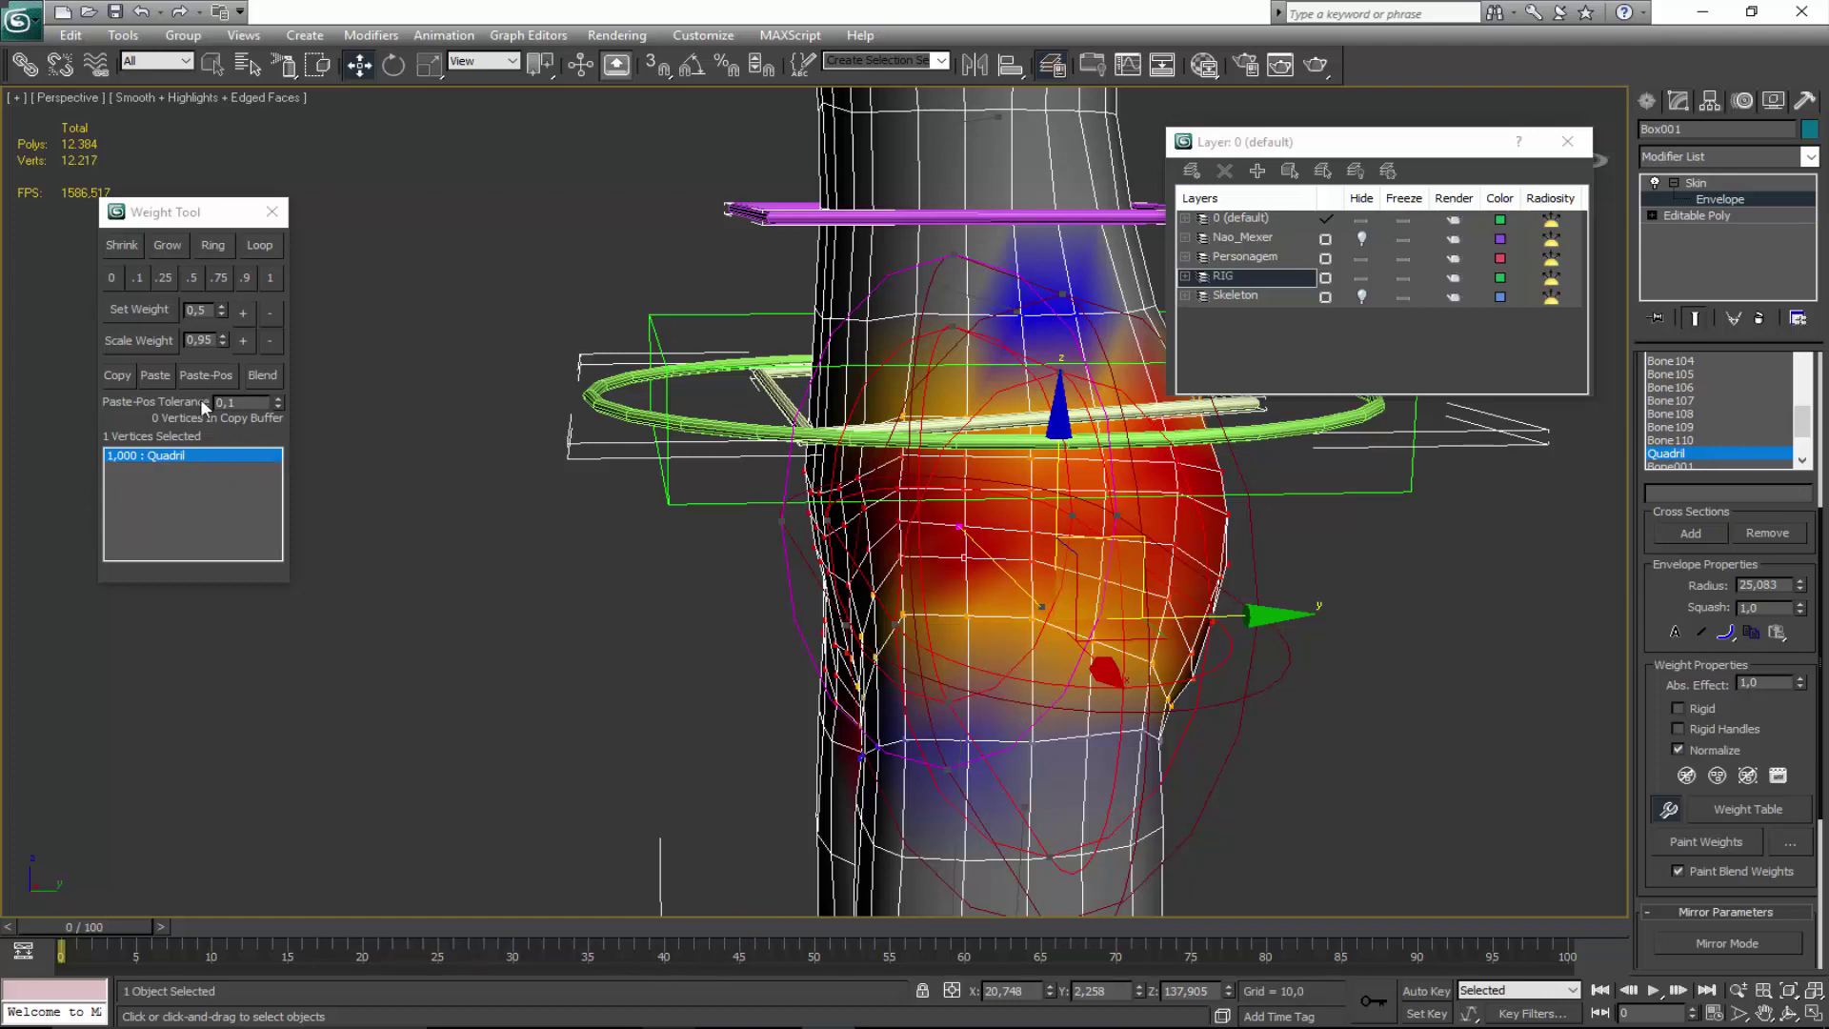
pyautogui.click(1011, 848)
pyautogui.click(242, 312)
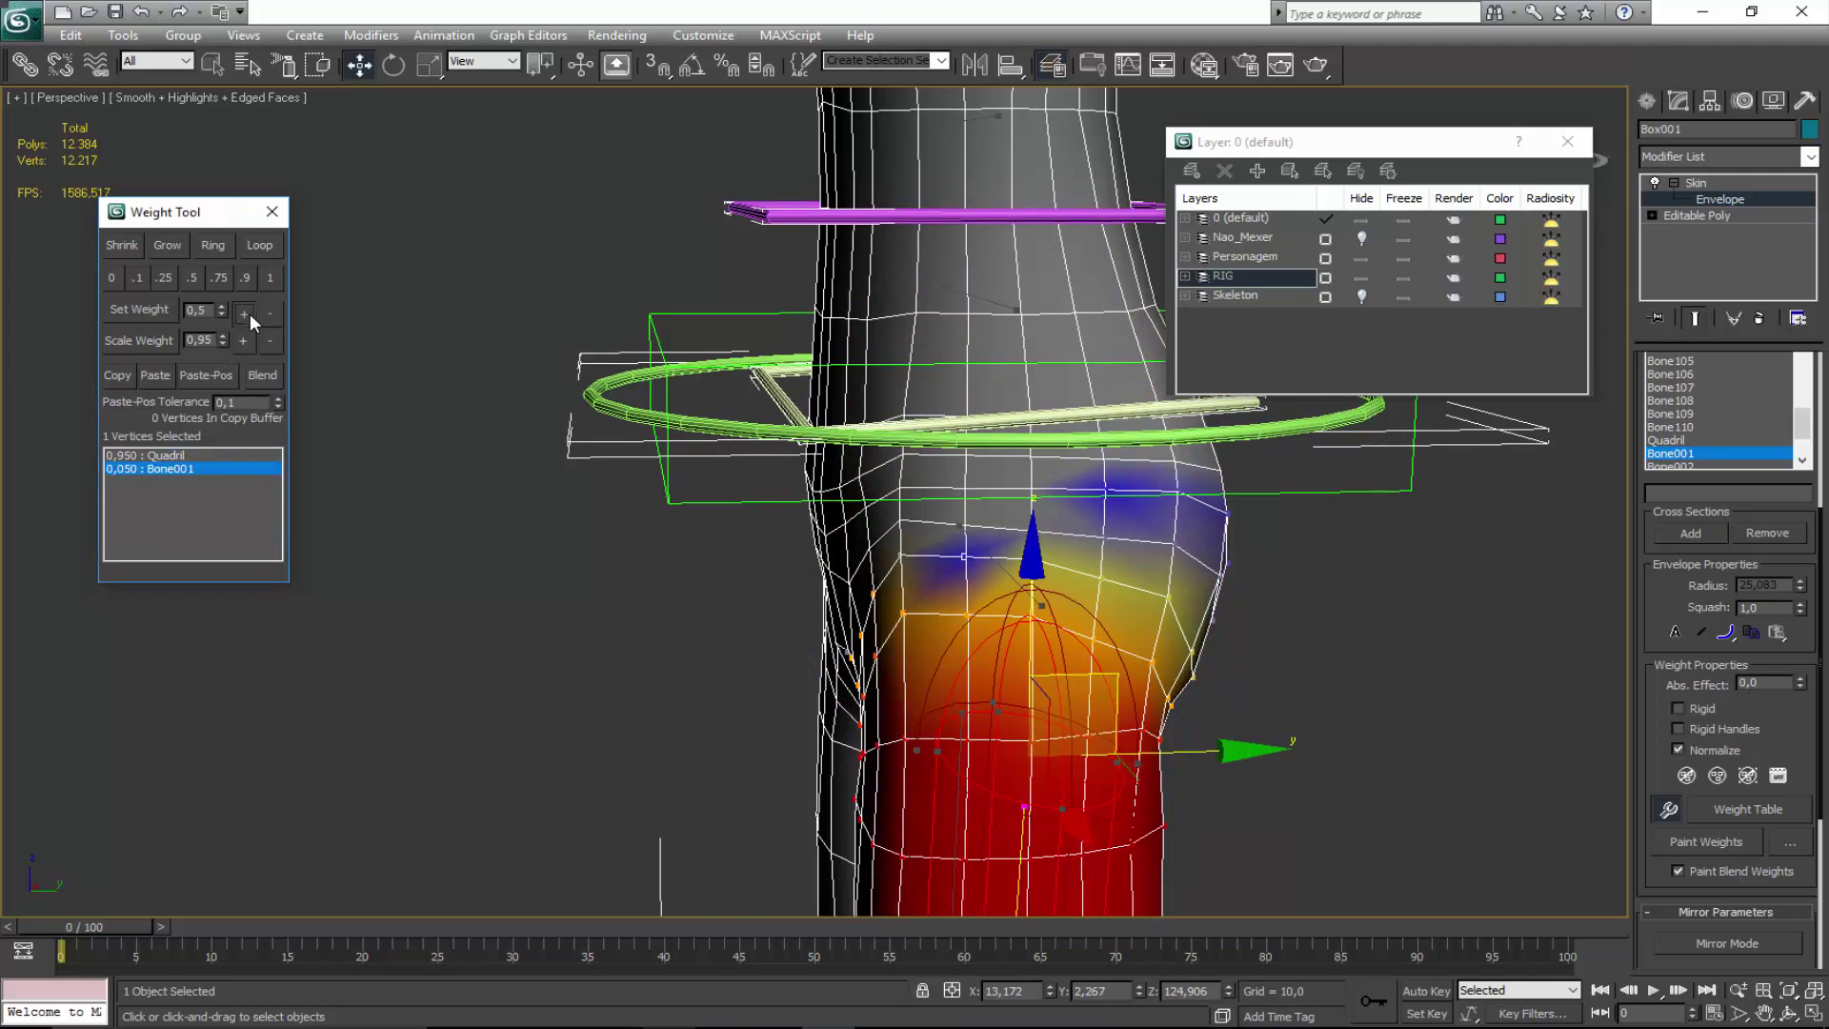
pyautogui.scroll(-2, 842, 783)
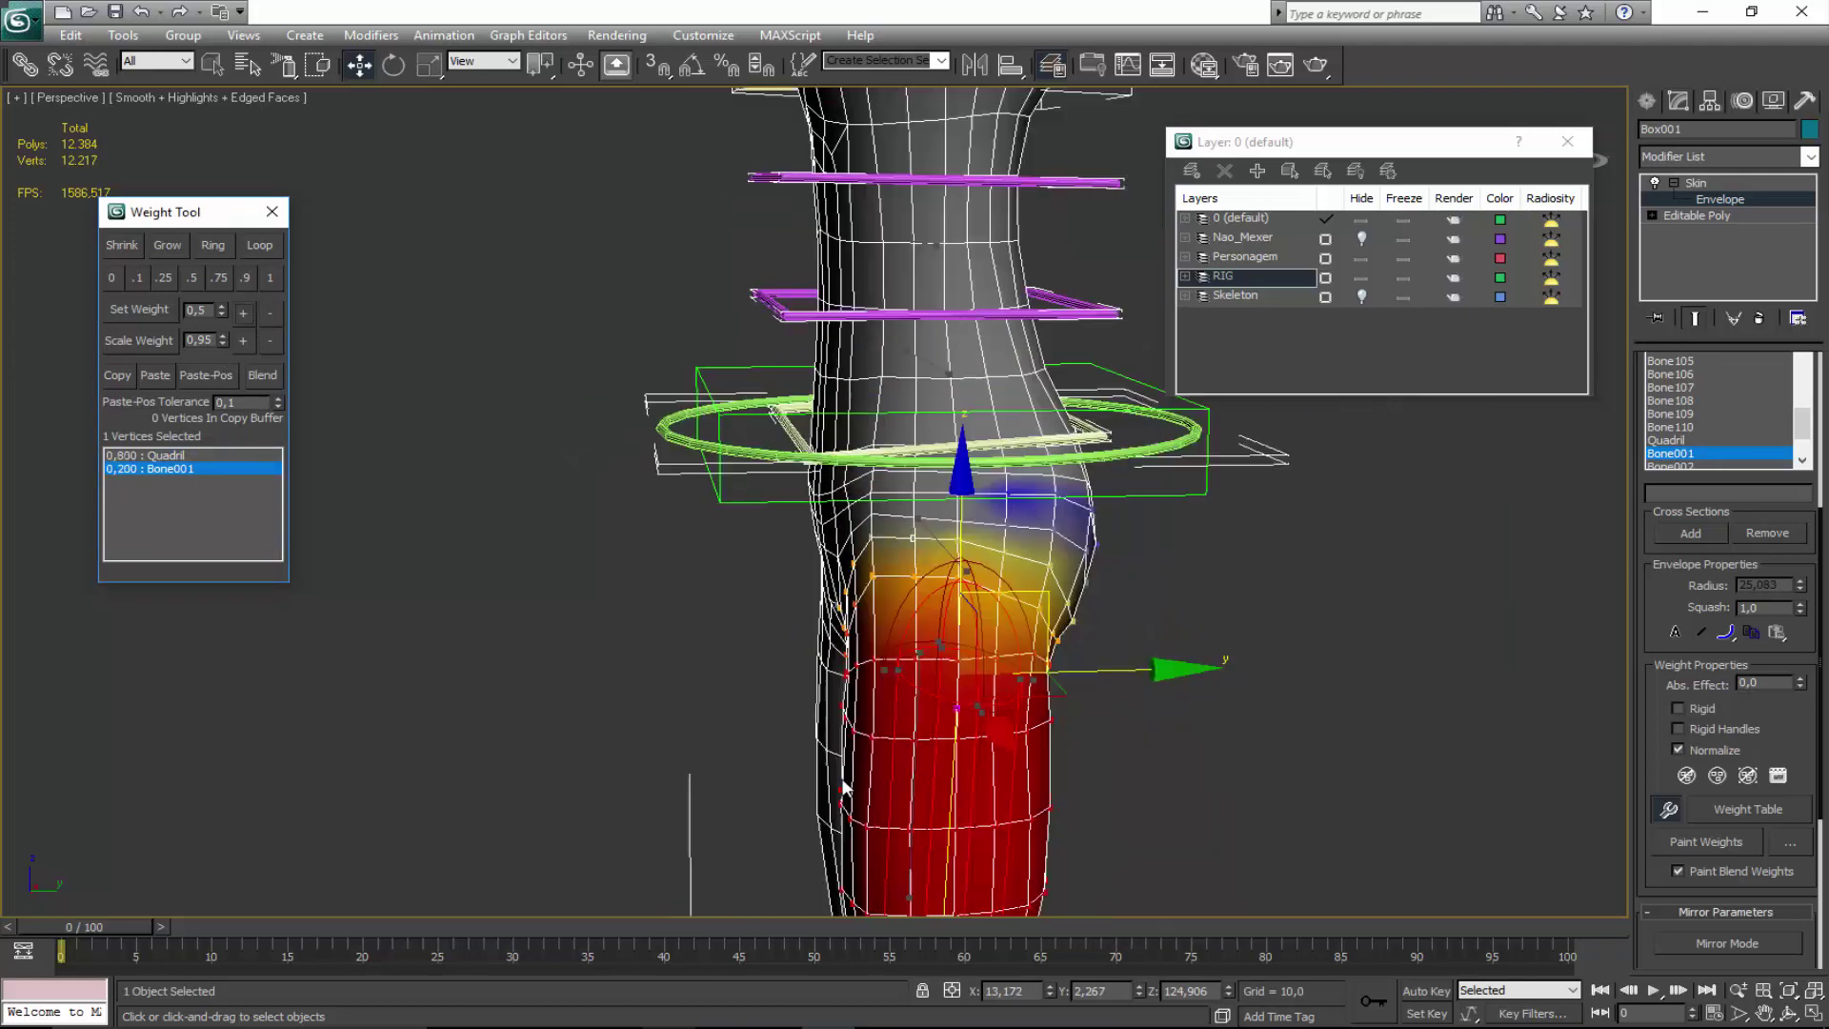
pyautogui.scroll(-2, 1053, 825)
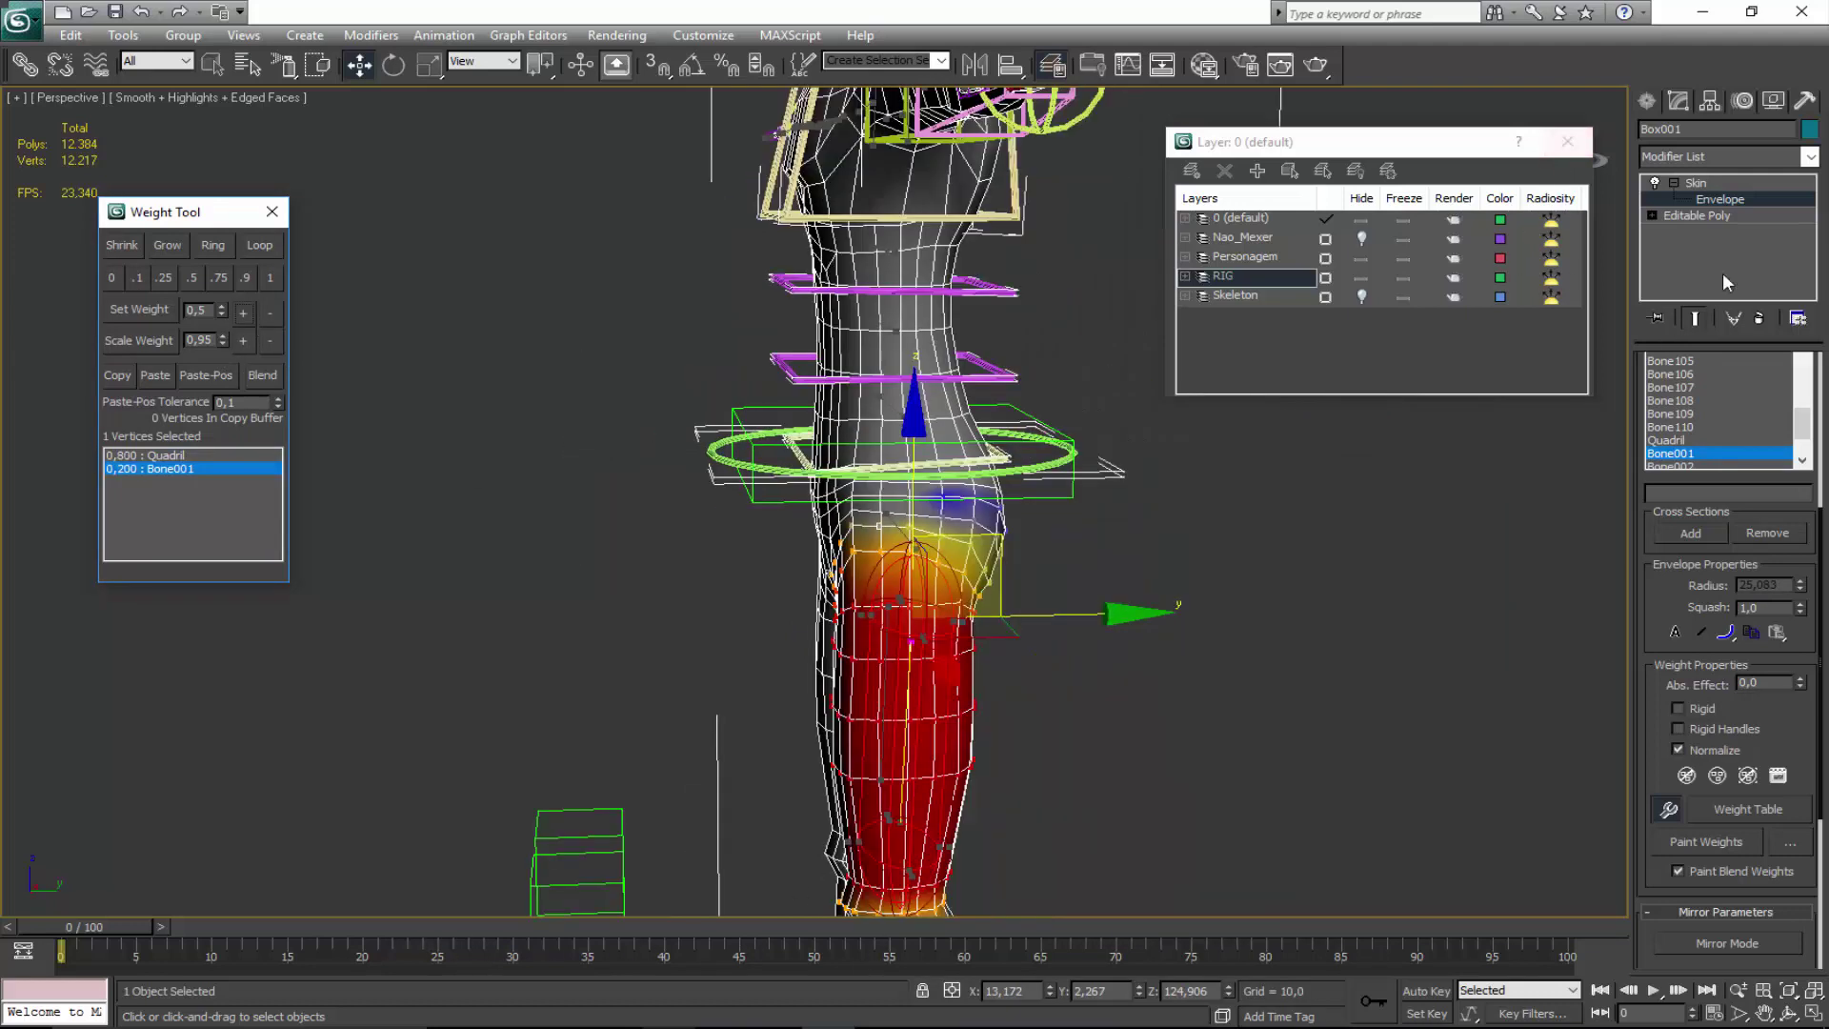
pyautogui.scroll(-4, 1225, 514)
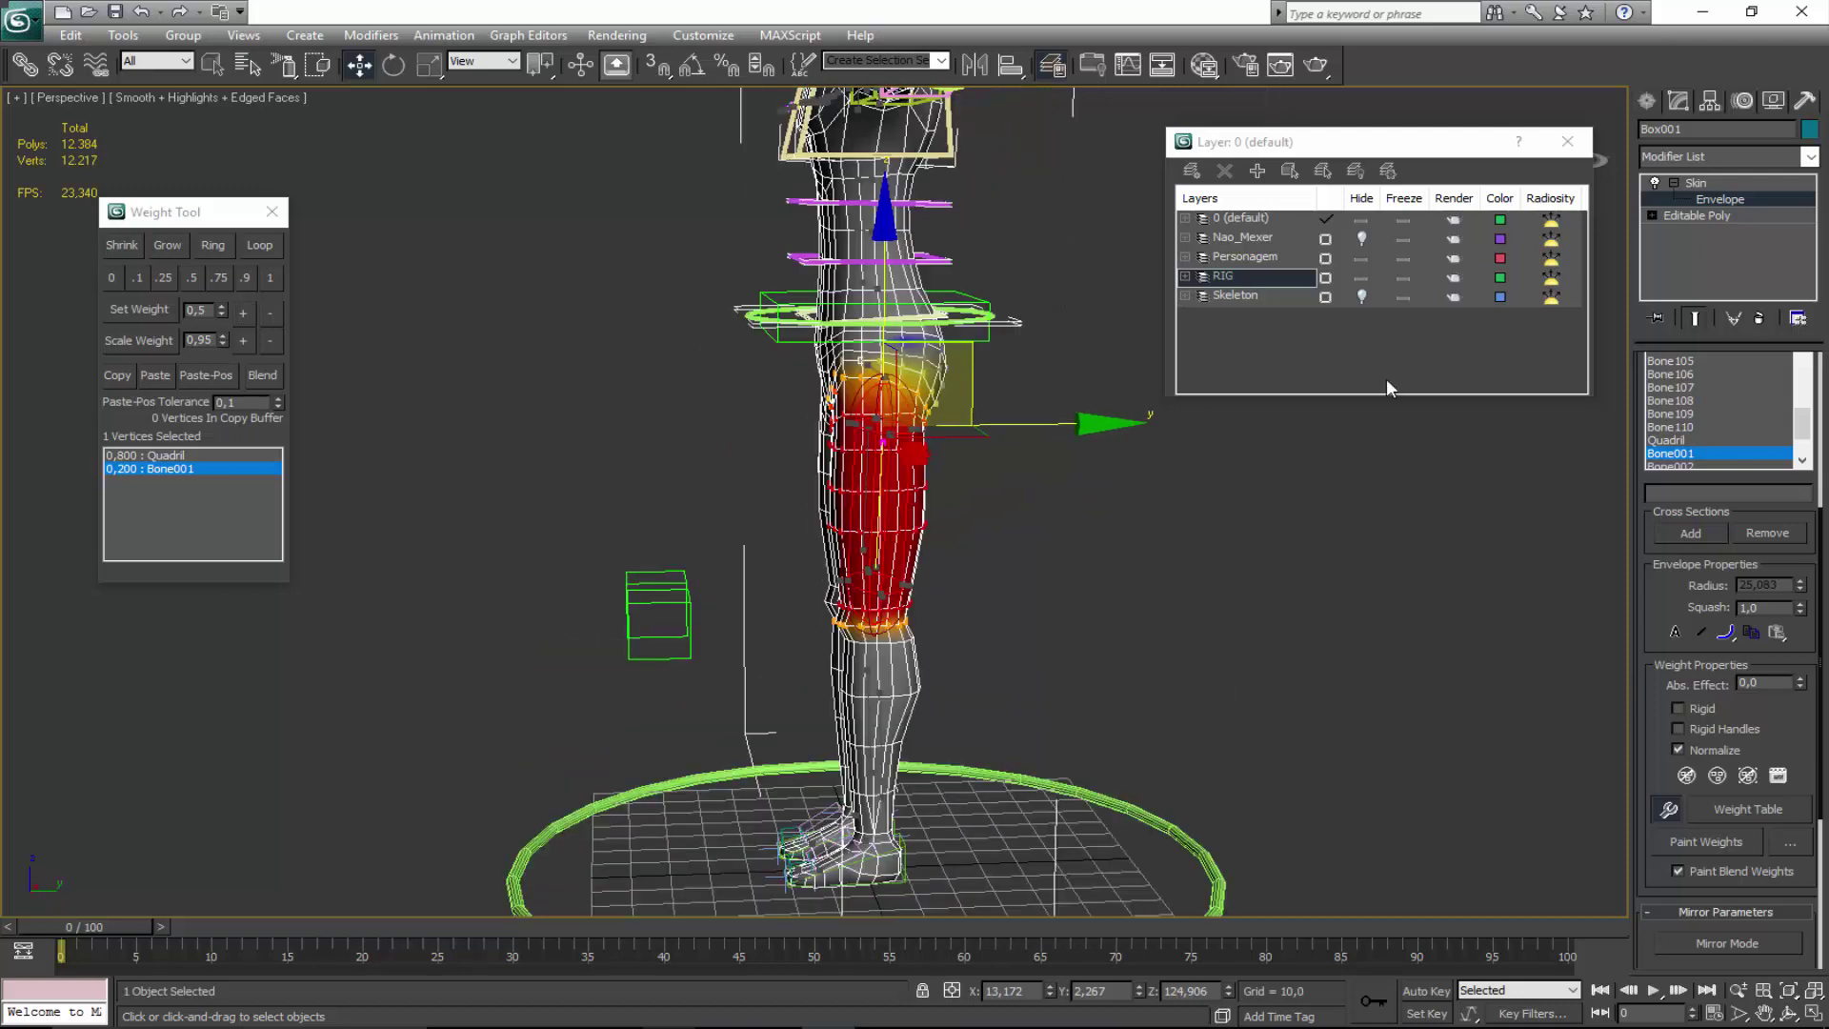
# - Test the hip crease by moving the left foot control to about Y -29 and Z 70, and undo the pose
pyautogui.click(1723, 181)
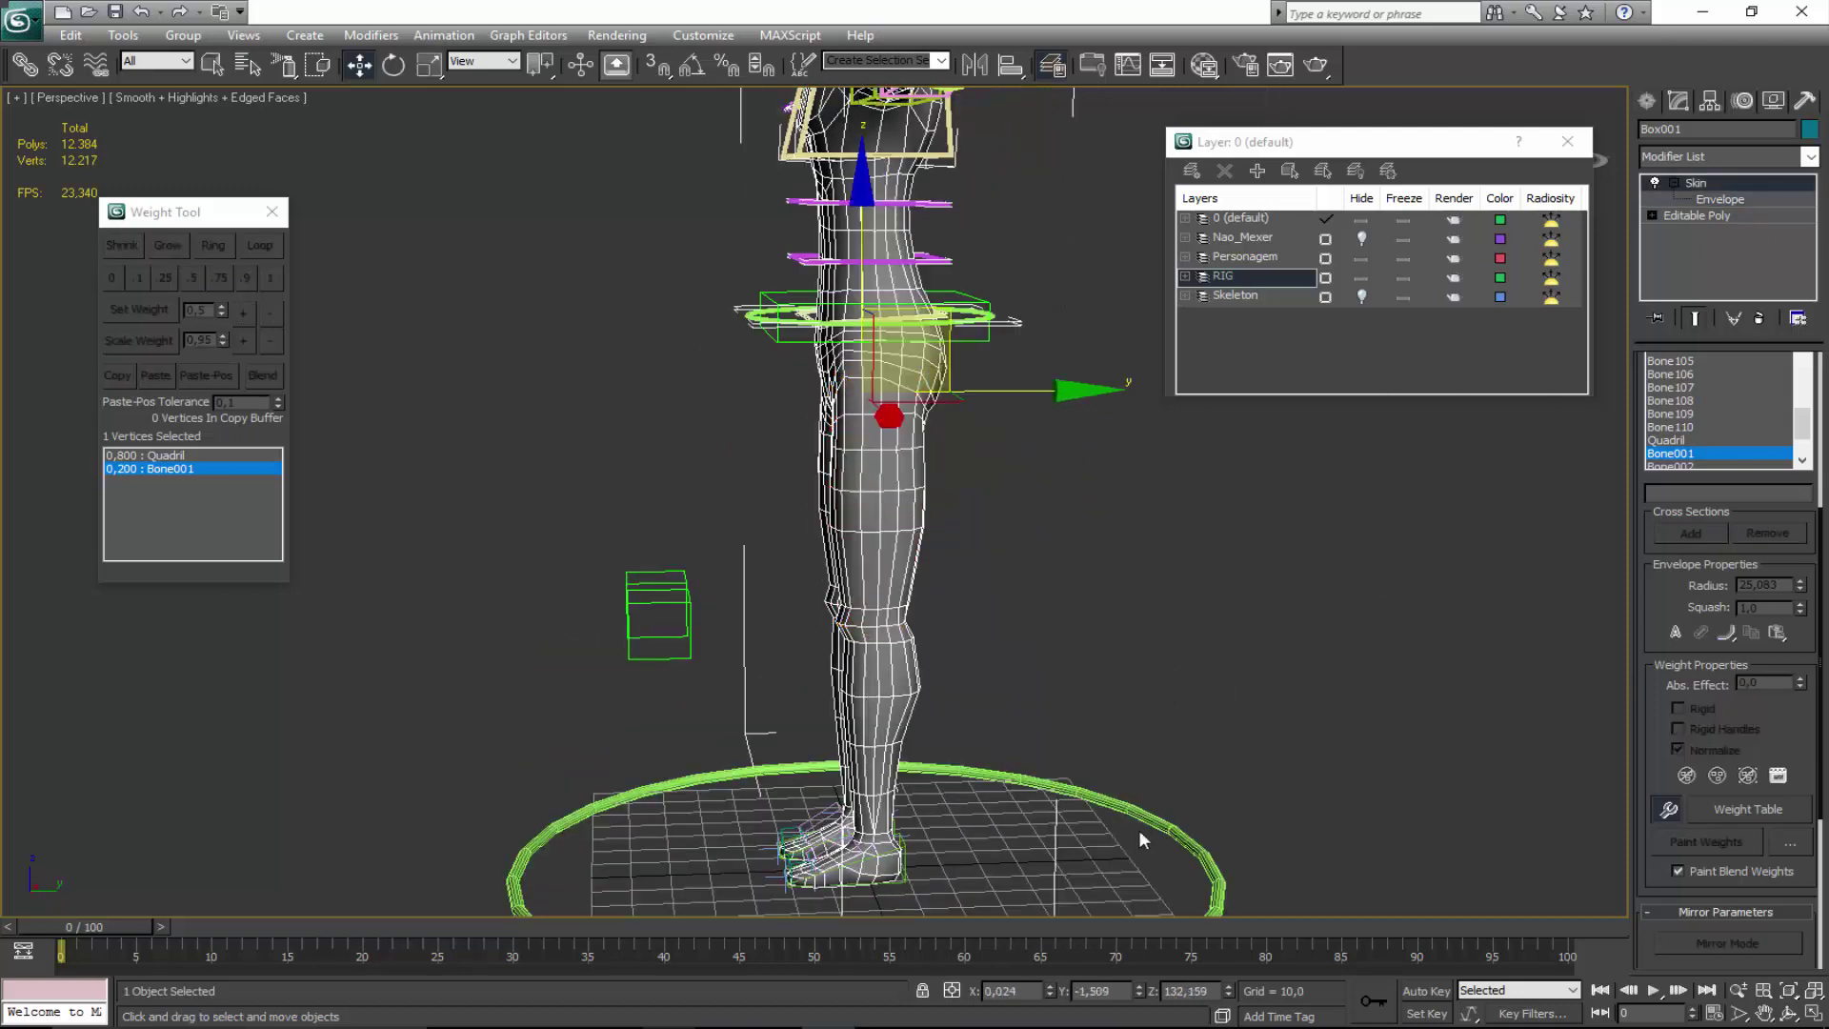
pyautogui.click(912, 888)
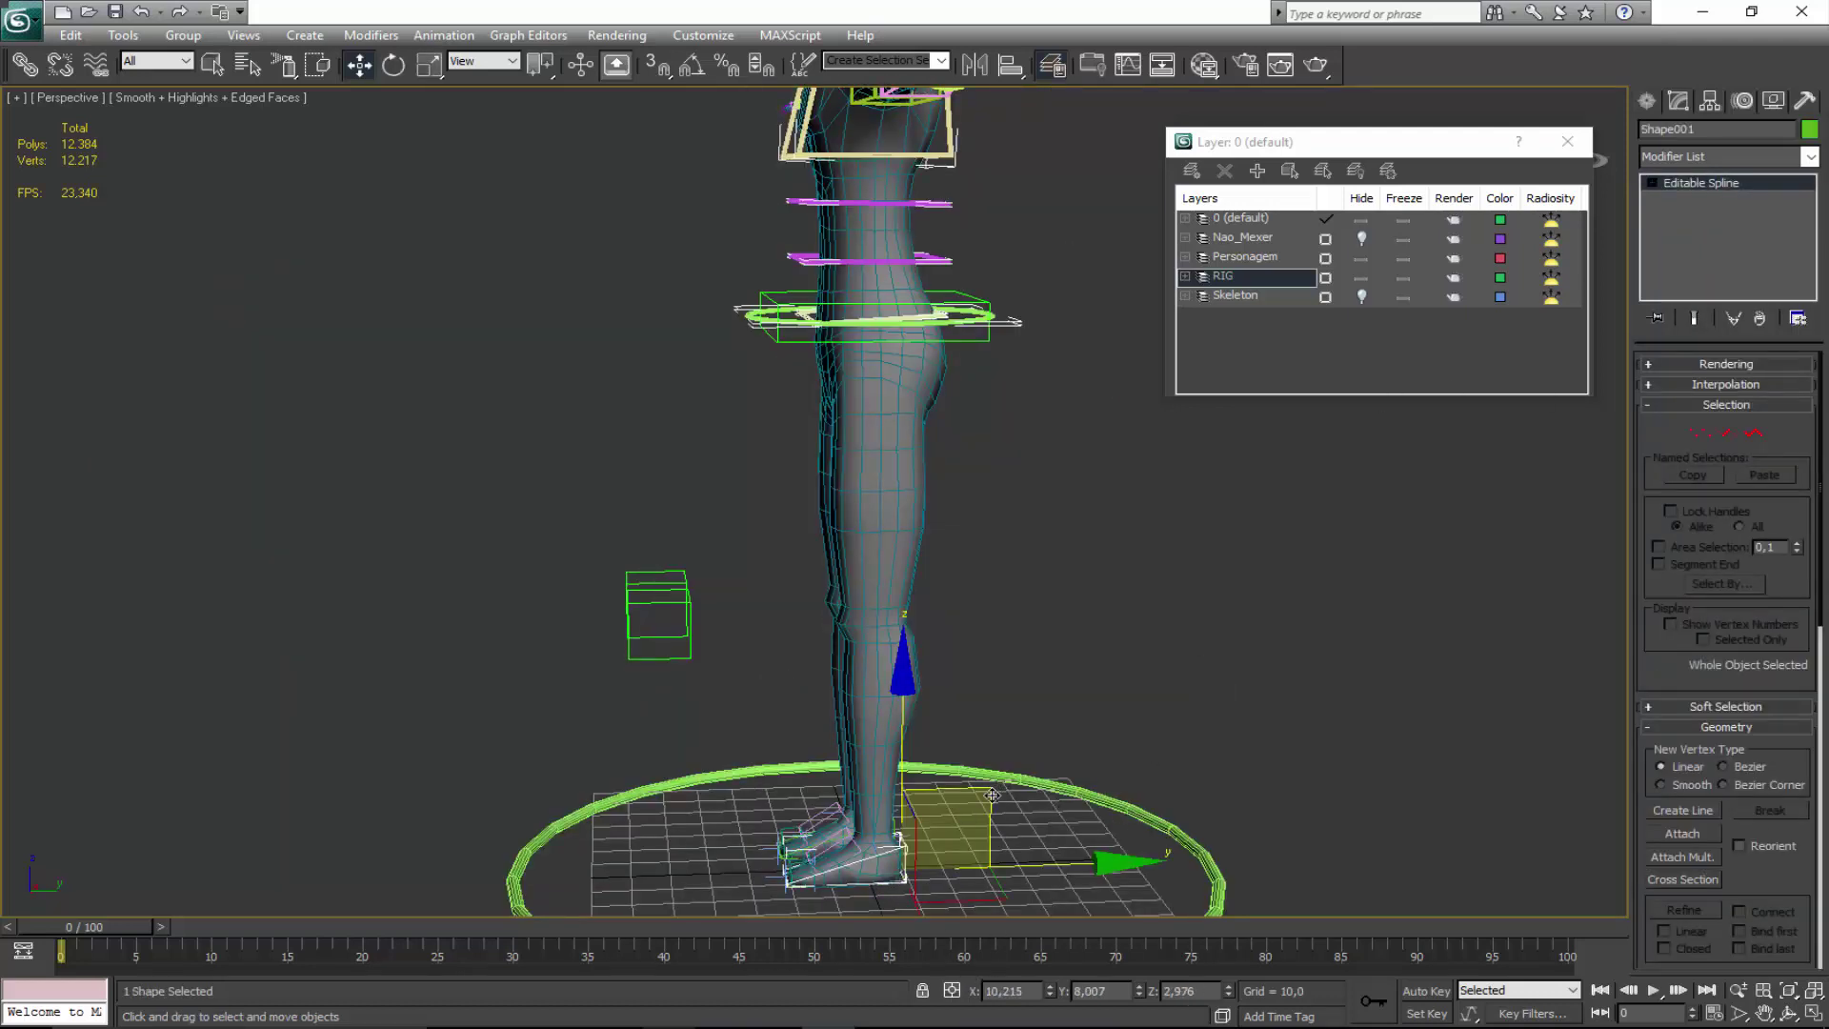
pyautogui.moveTo(991, 795); pyautogui.dragTo(755, 452)
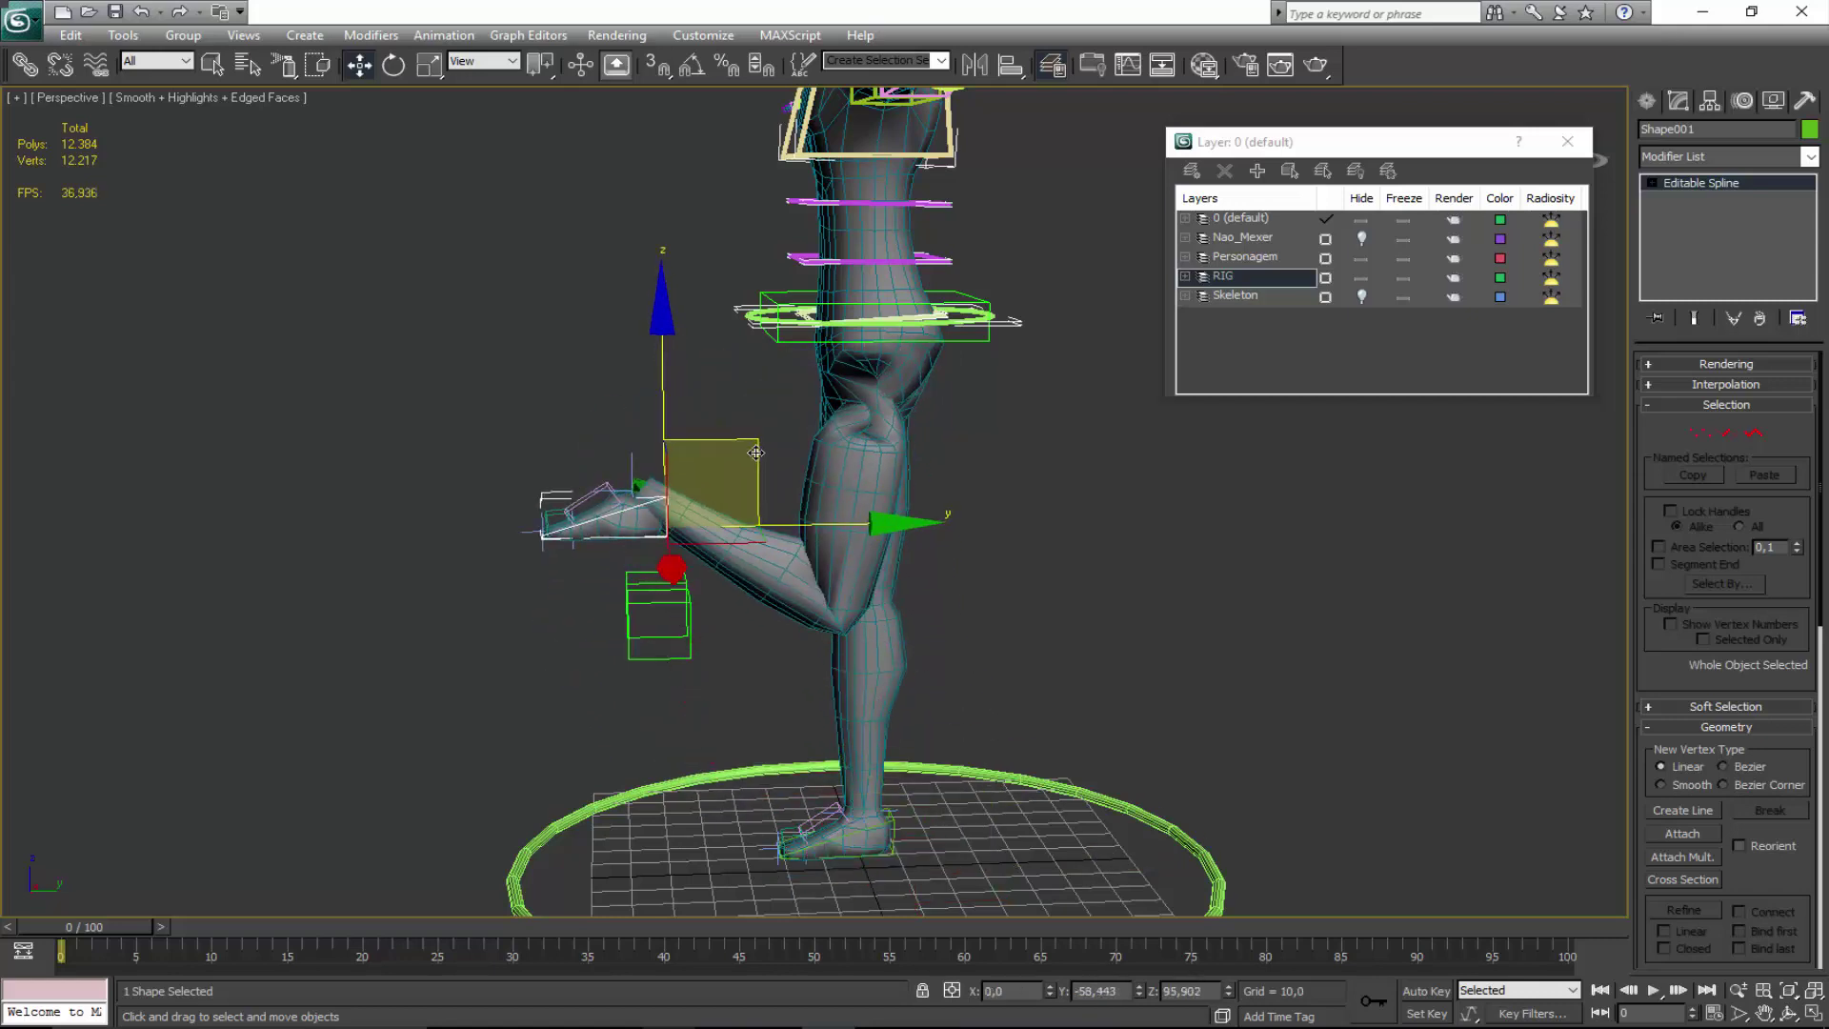
pyautogui.hotkey('ctrl', 'z')
pyautogui.moveTo(911, 755); pyautogui.dragTo(685, 660)
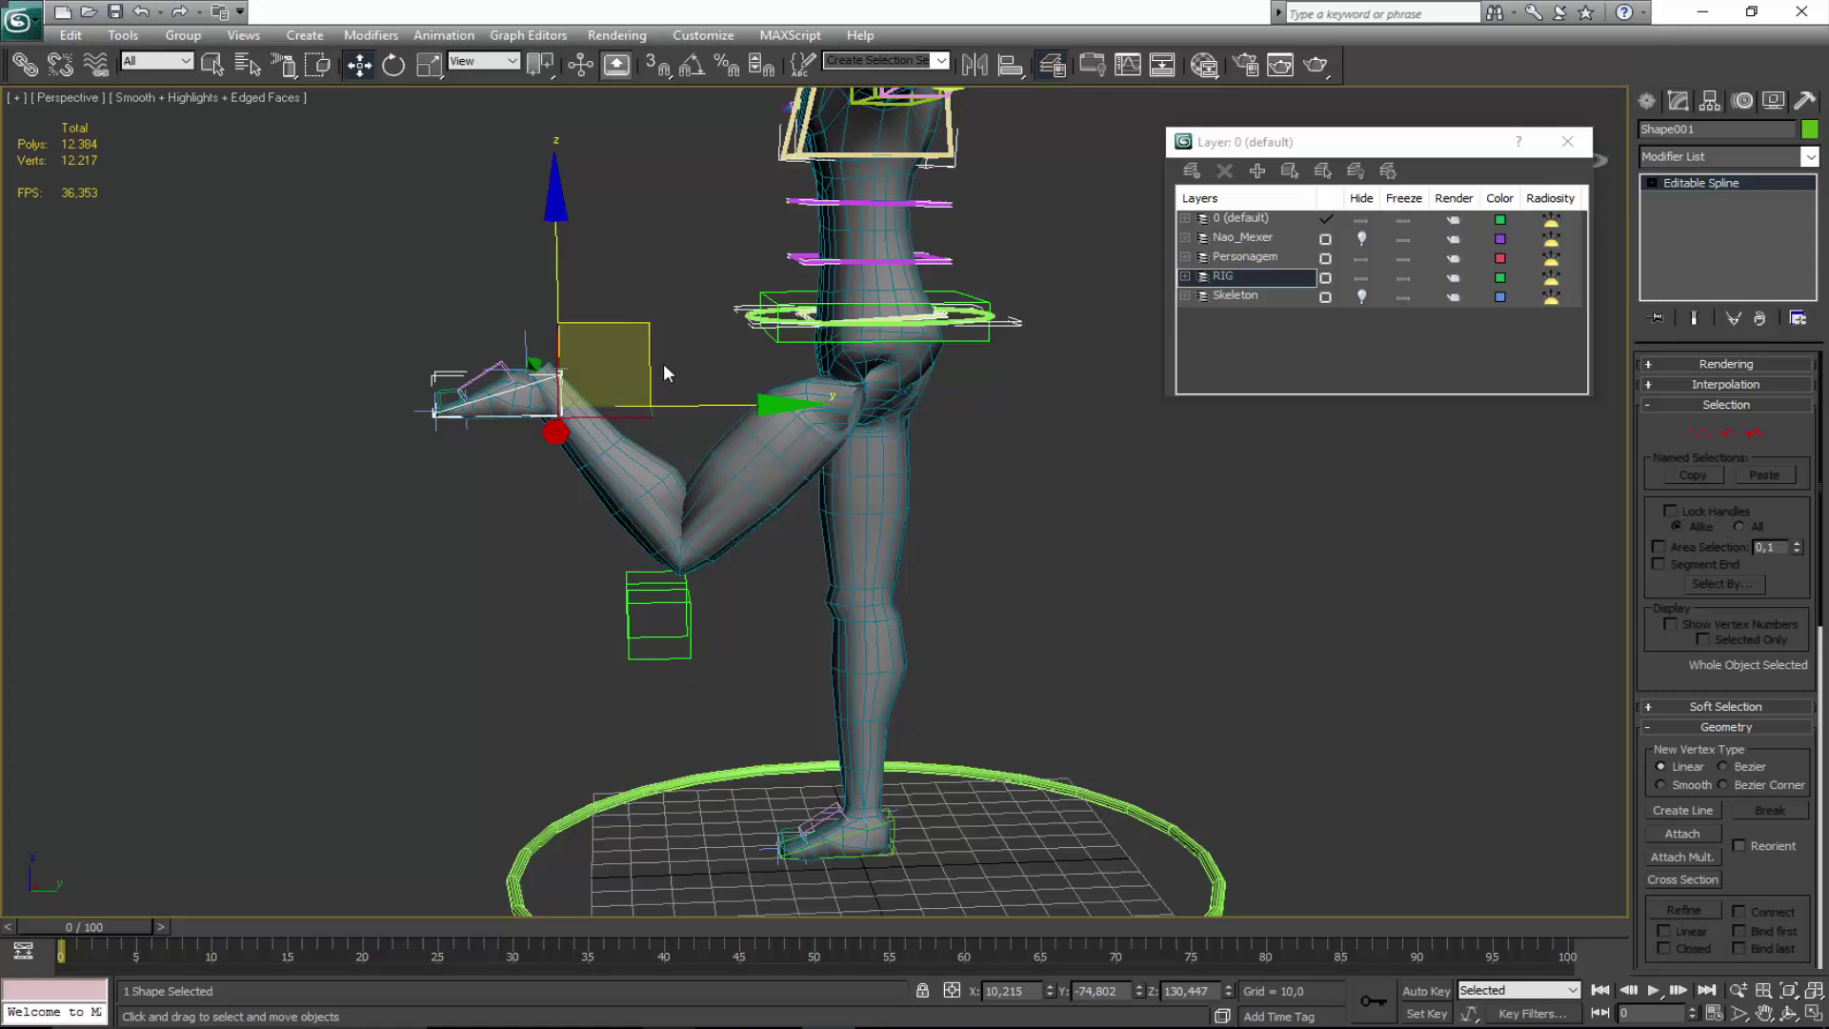
pyautogui.moveTo(636, 327); pyautogui.dragTo(832, 545)
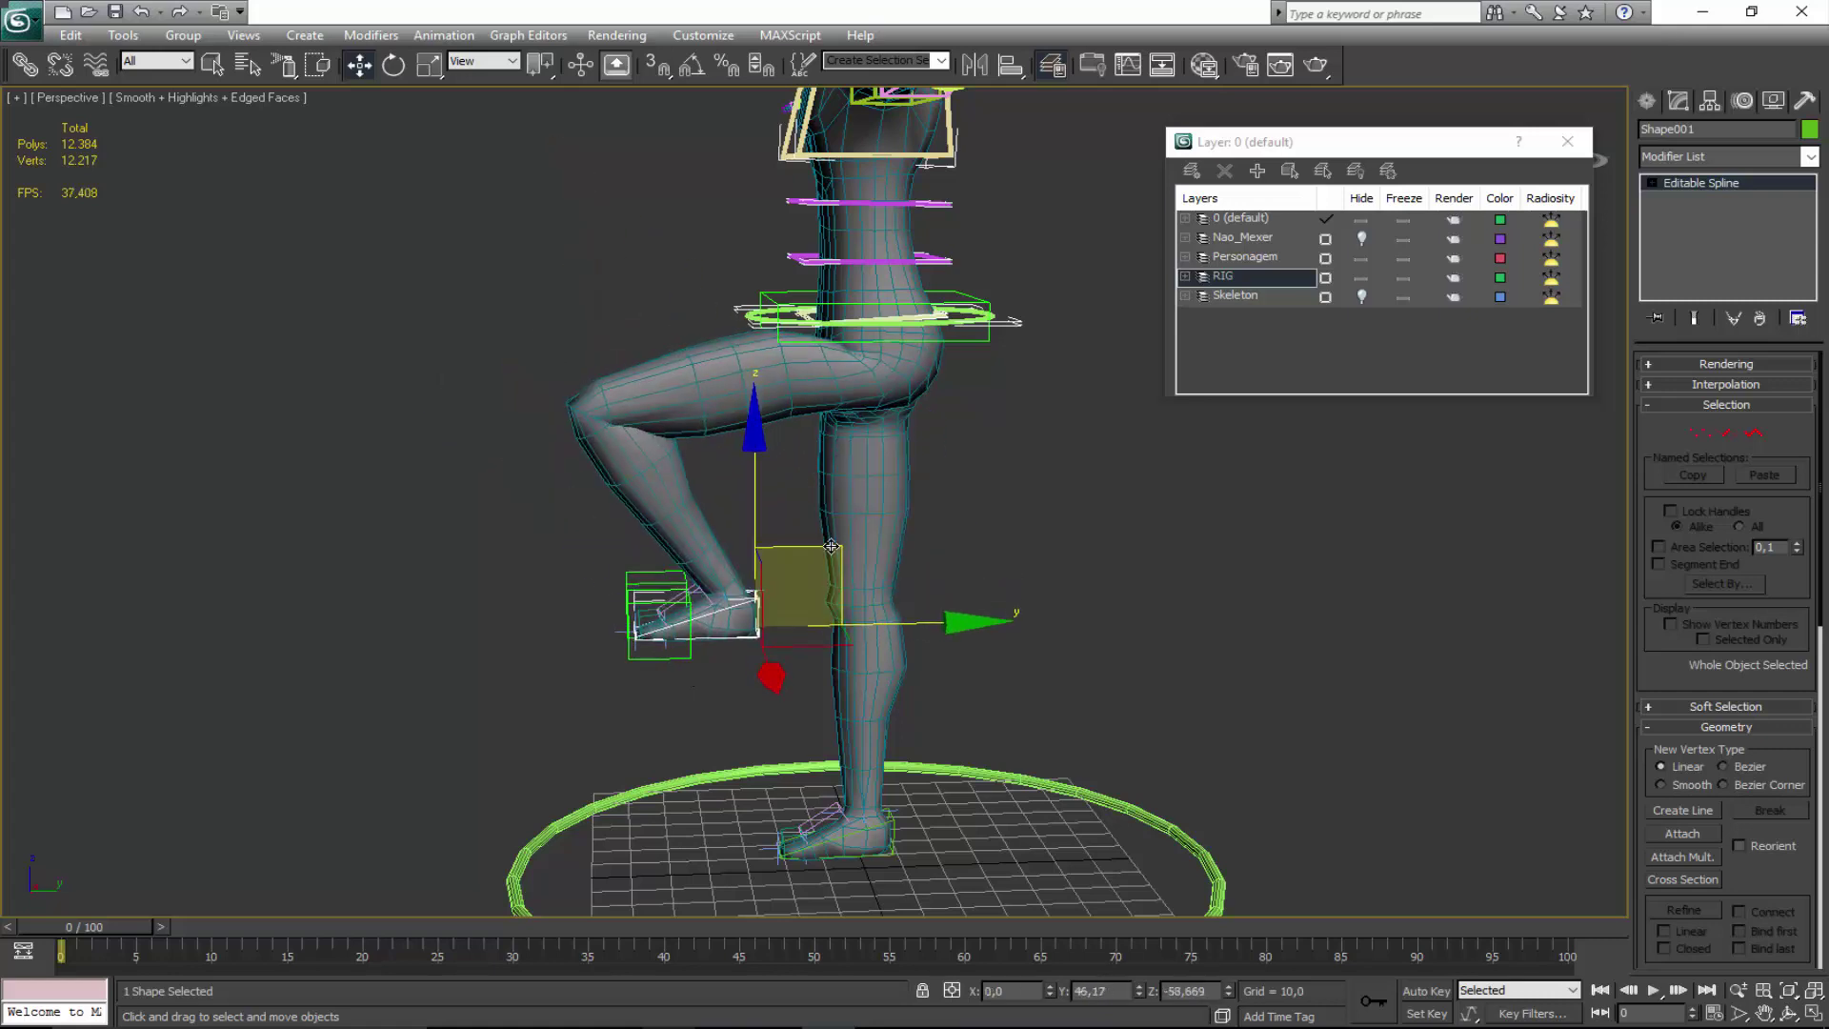
pyautogui.scroll(4, 917, 356)
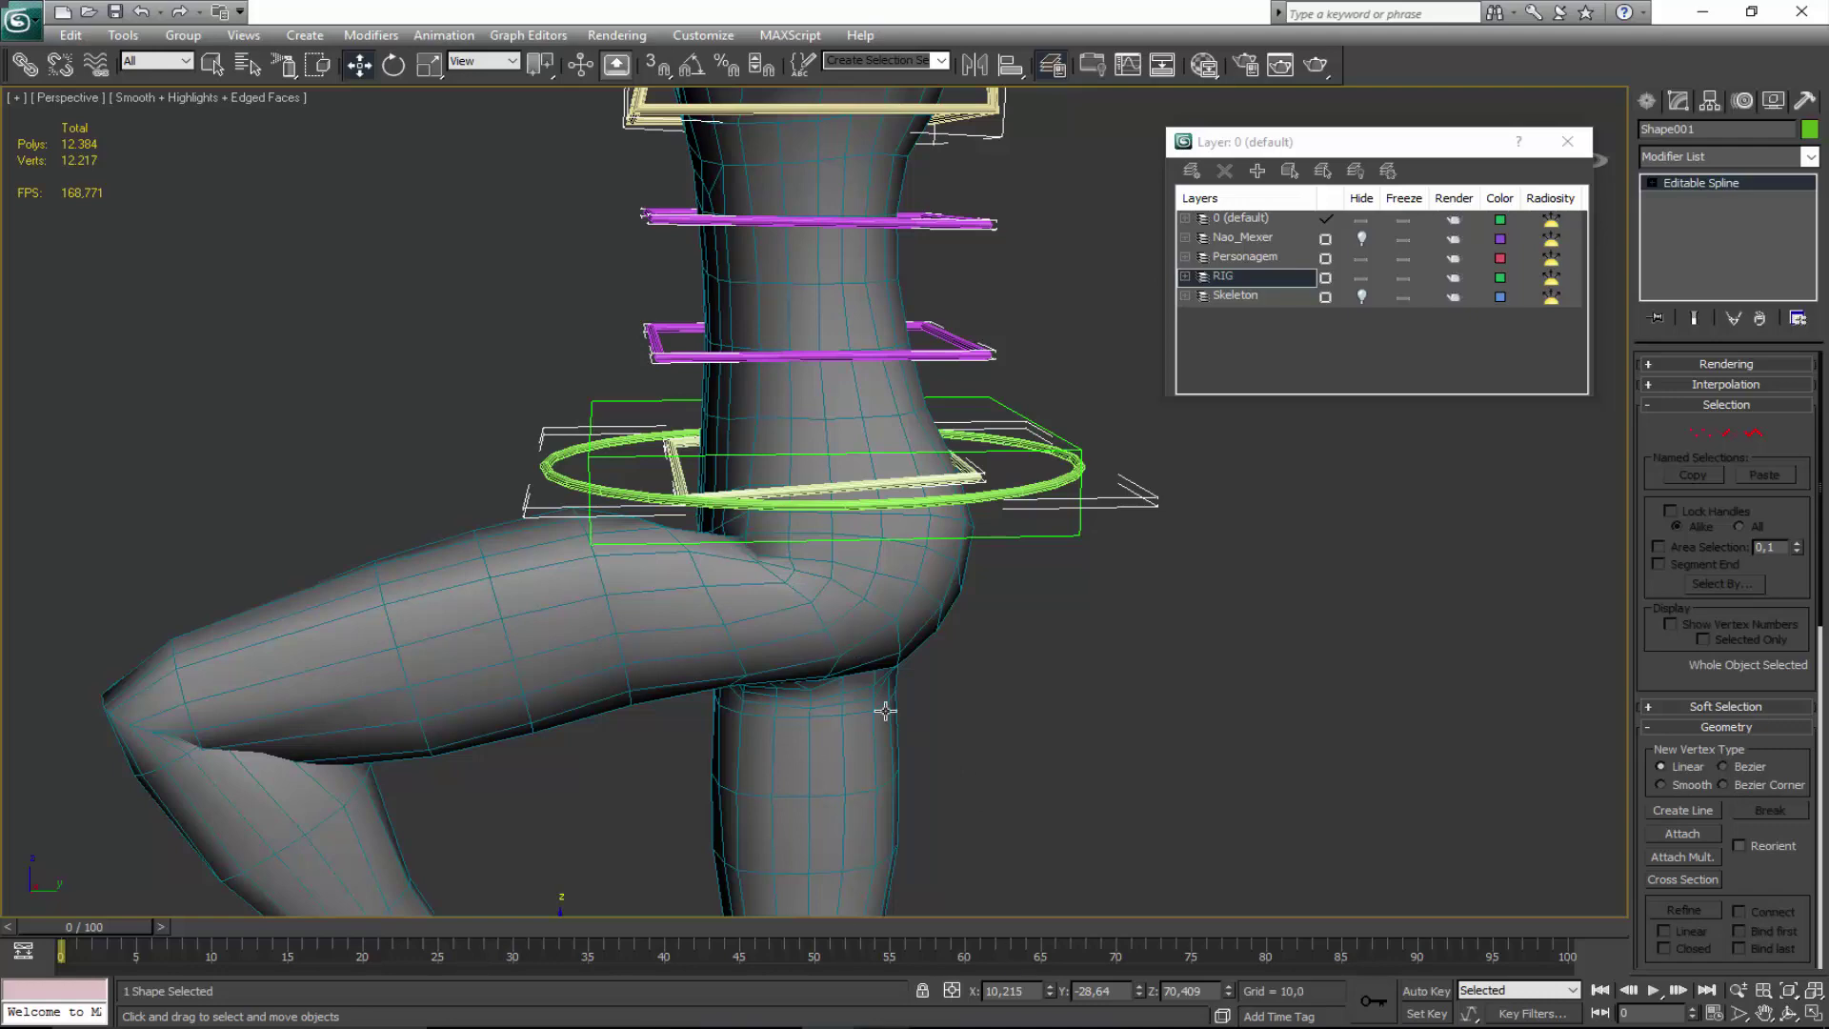
pyautogui.hotkey('ctrl', 'z')
pyautogui.hotkey('ctrl', 'z')
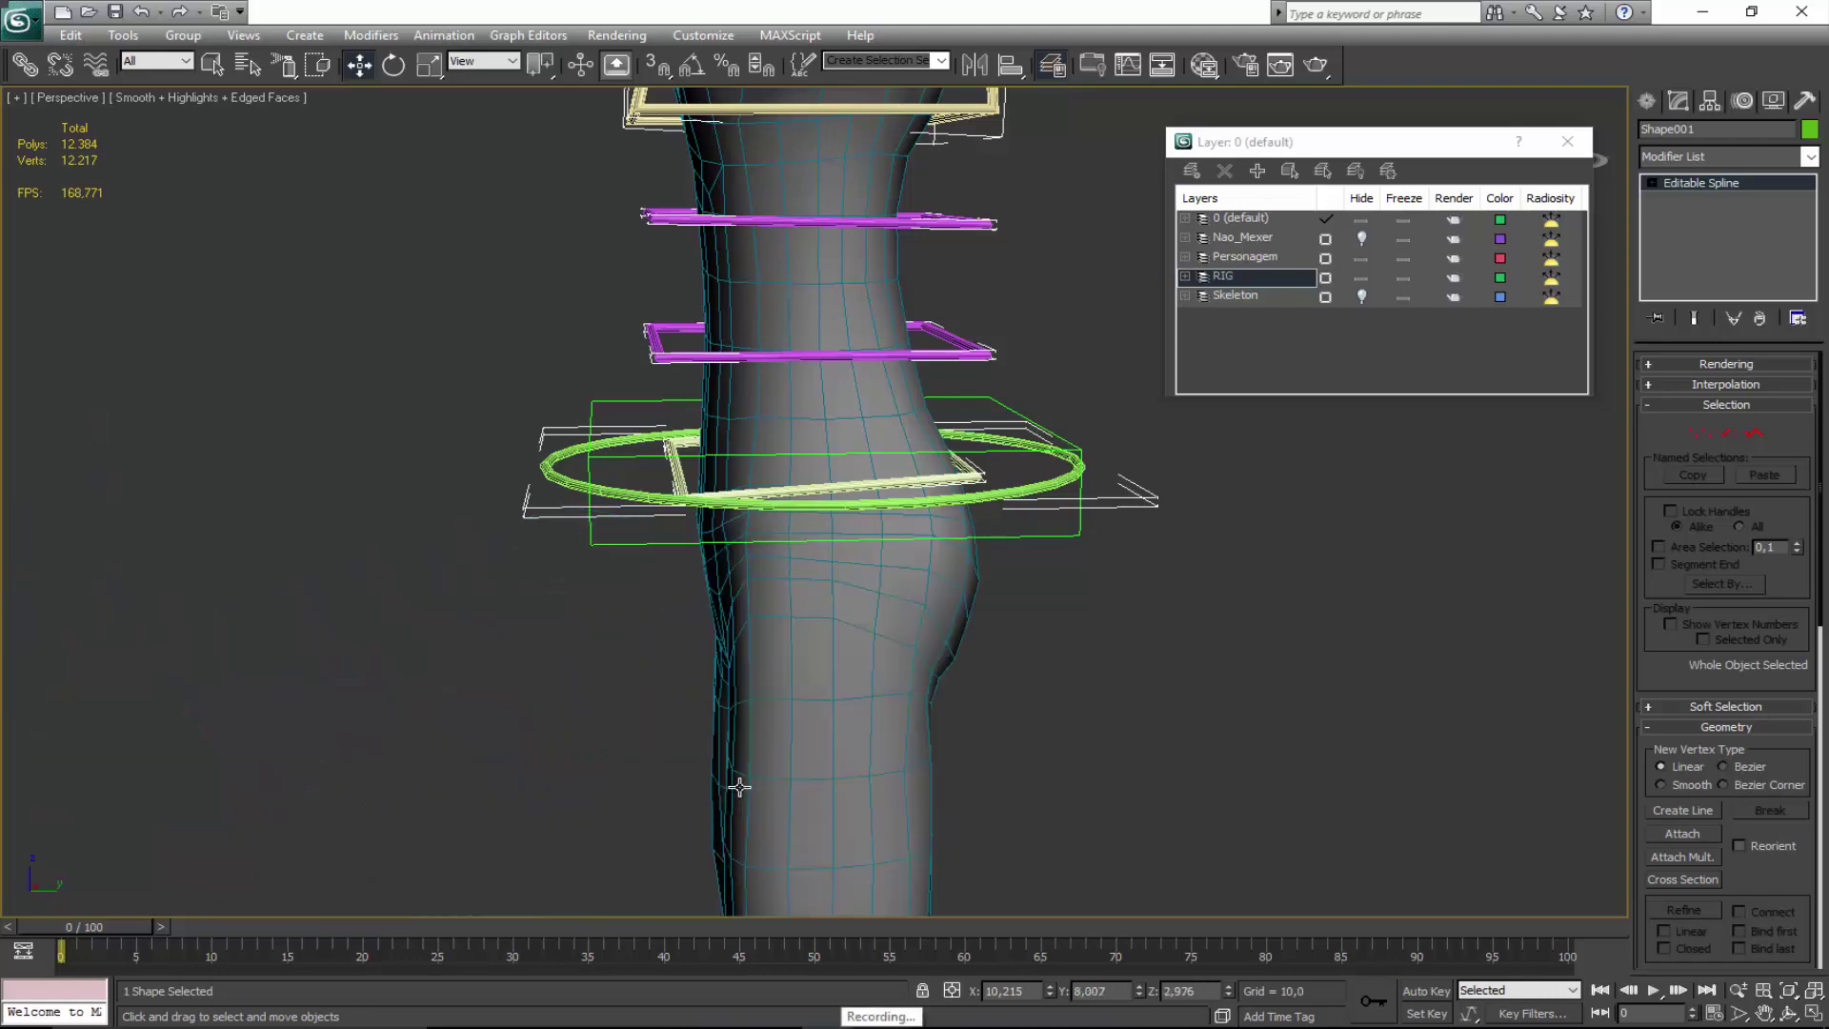
# - Select the Quadril_Ctrl hip circle and scrub its animation to frame 21 to tilt the pelvis sideways
pyautogui.scroll(-3, 953, 673)
pyautogui.keyDown('alt'); pyautogui.moveTo(762, 486); pyautogui.dragTo(881, 490, button='middle'); pyautogui.keyUp('alt')
pyautogui.press('q')
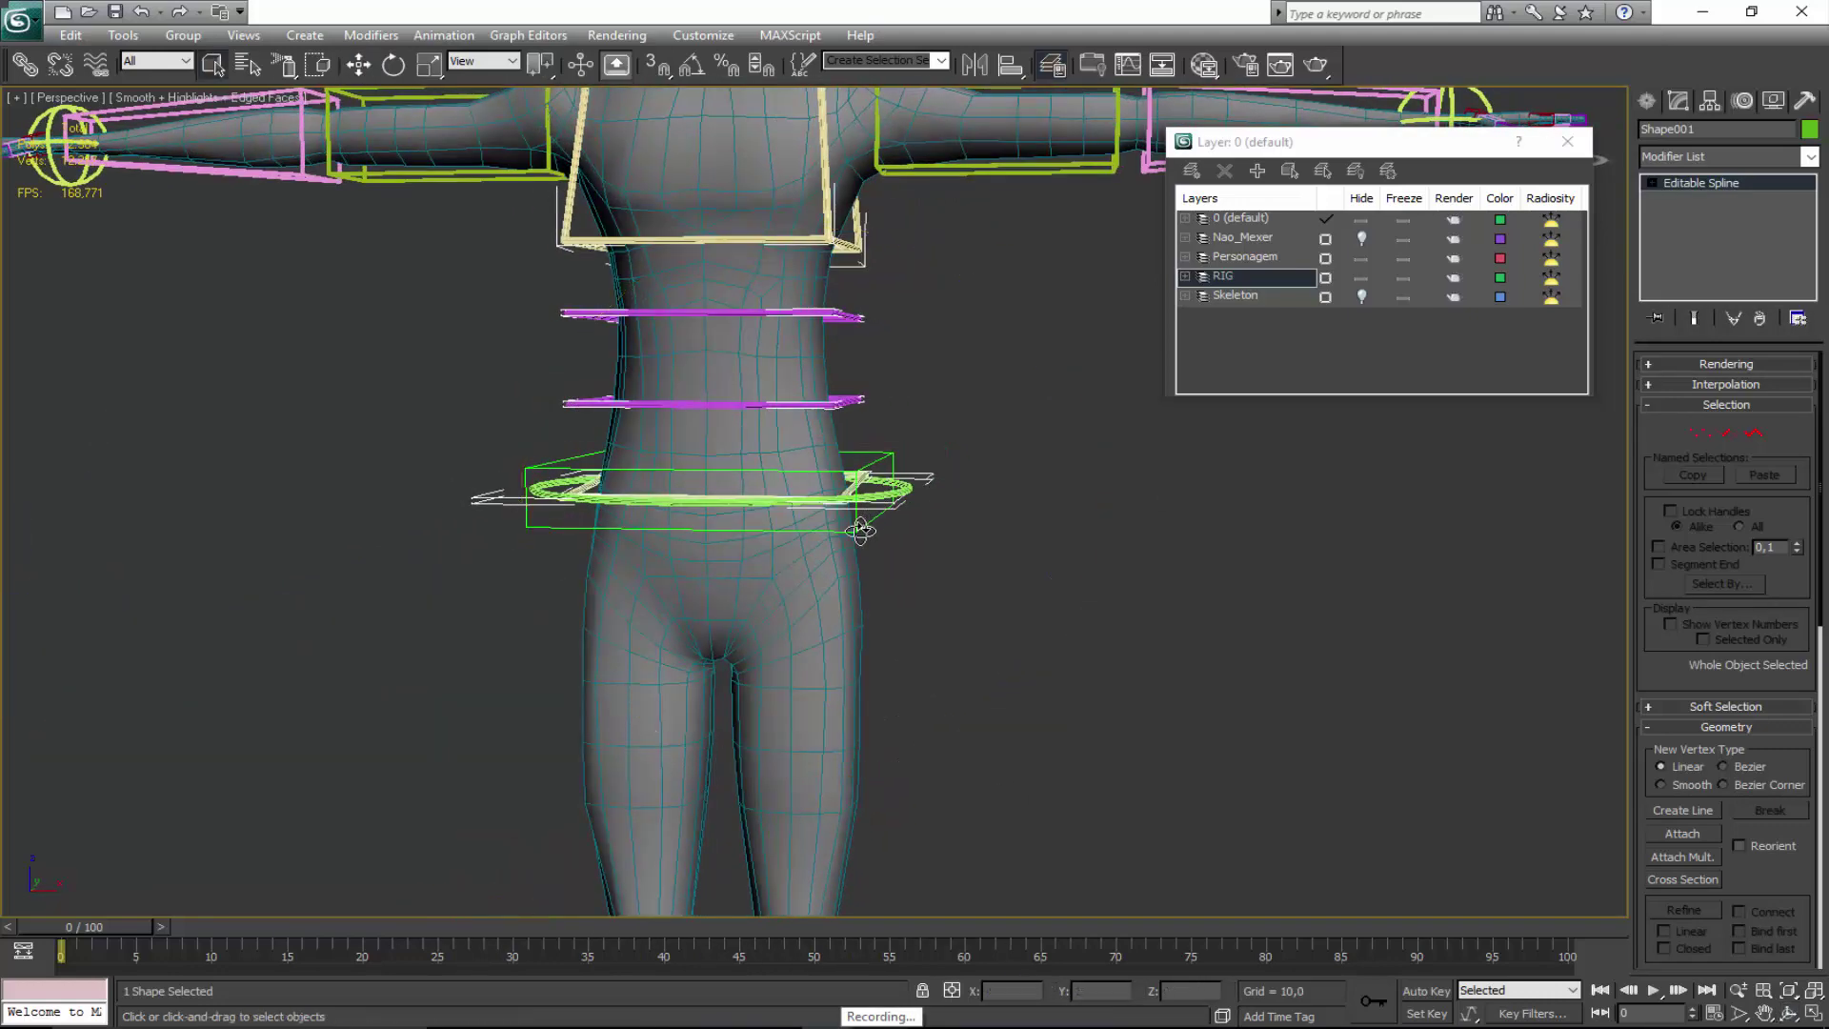
pyautogui.click(855, 529)
pyautogui.scroll(3, 935, 570)
pyautogui.scroll(3, 935, 577)
pyautogui.click(996, 484)
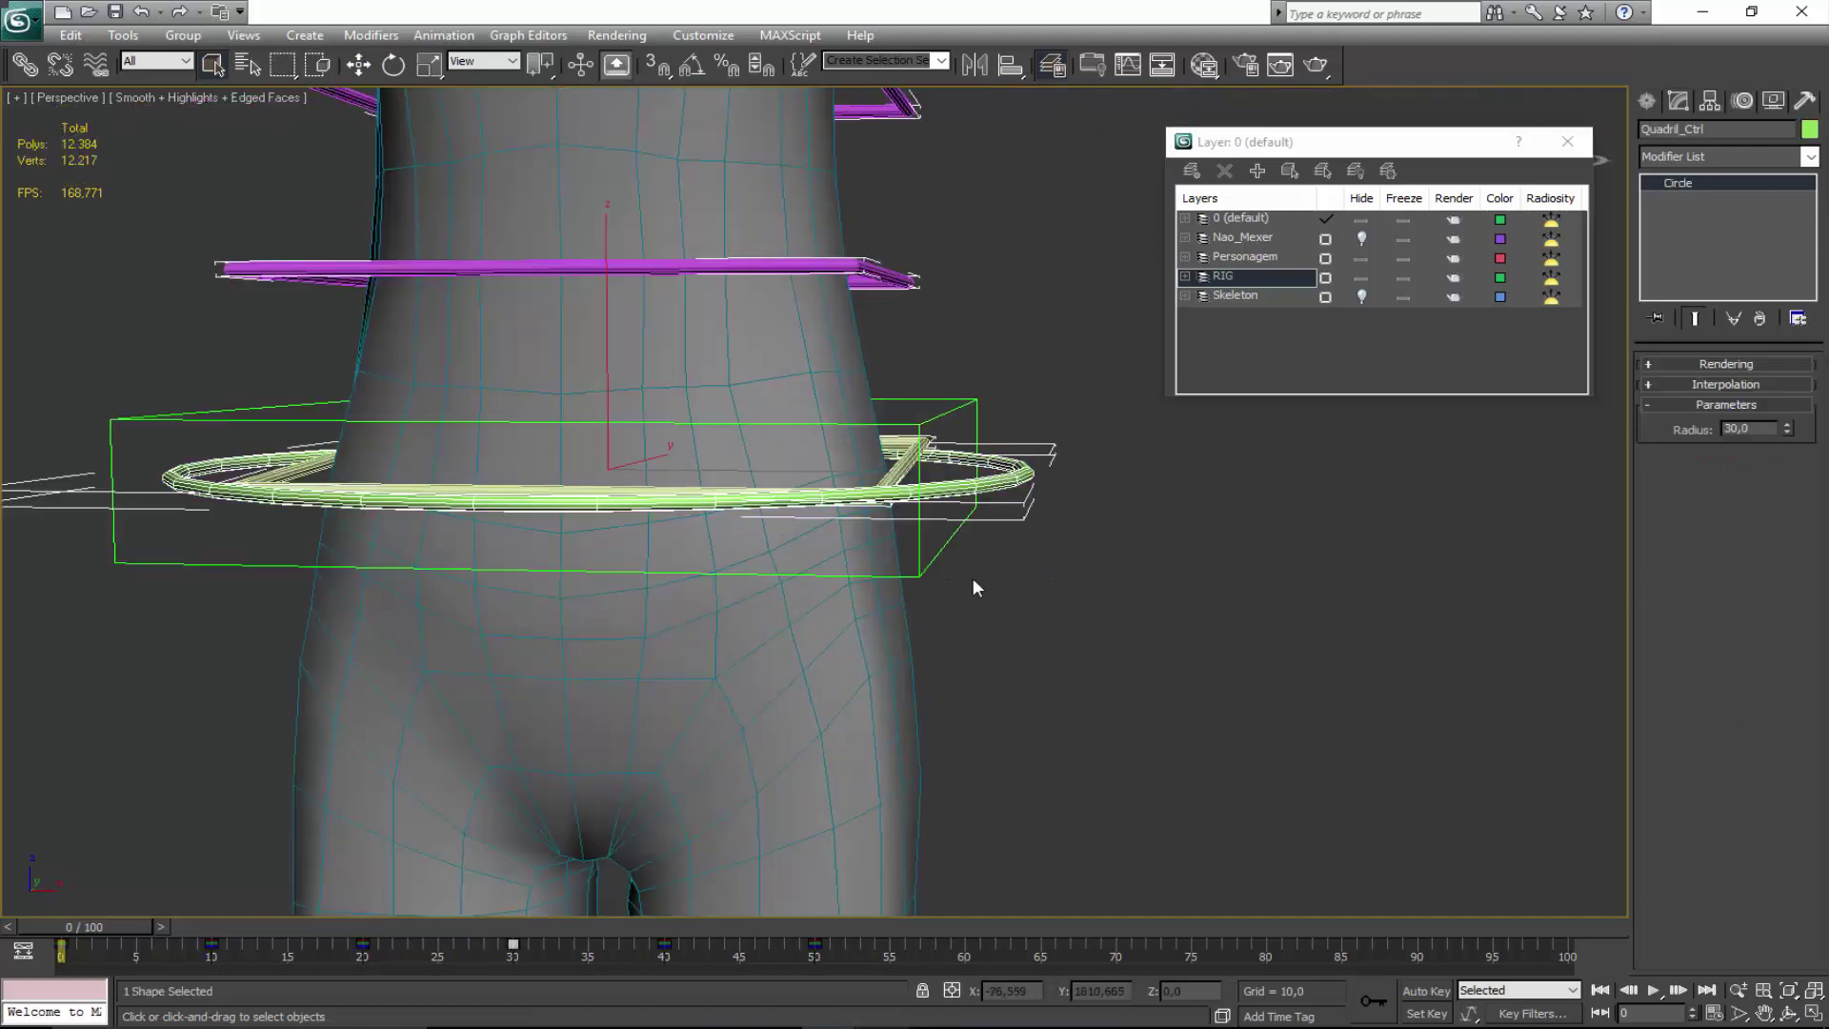
pyautogui.moveTo(95, 928); pyautogui.dragTo(398, 922)
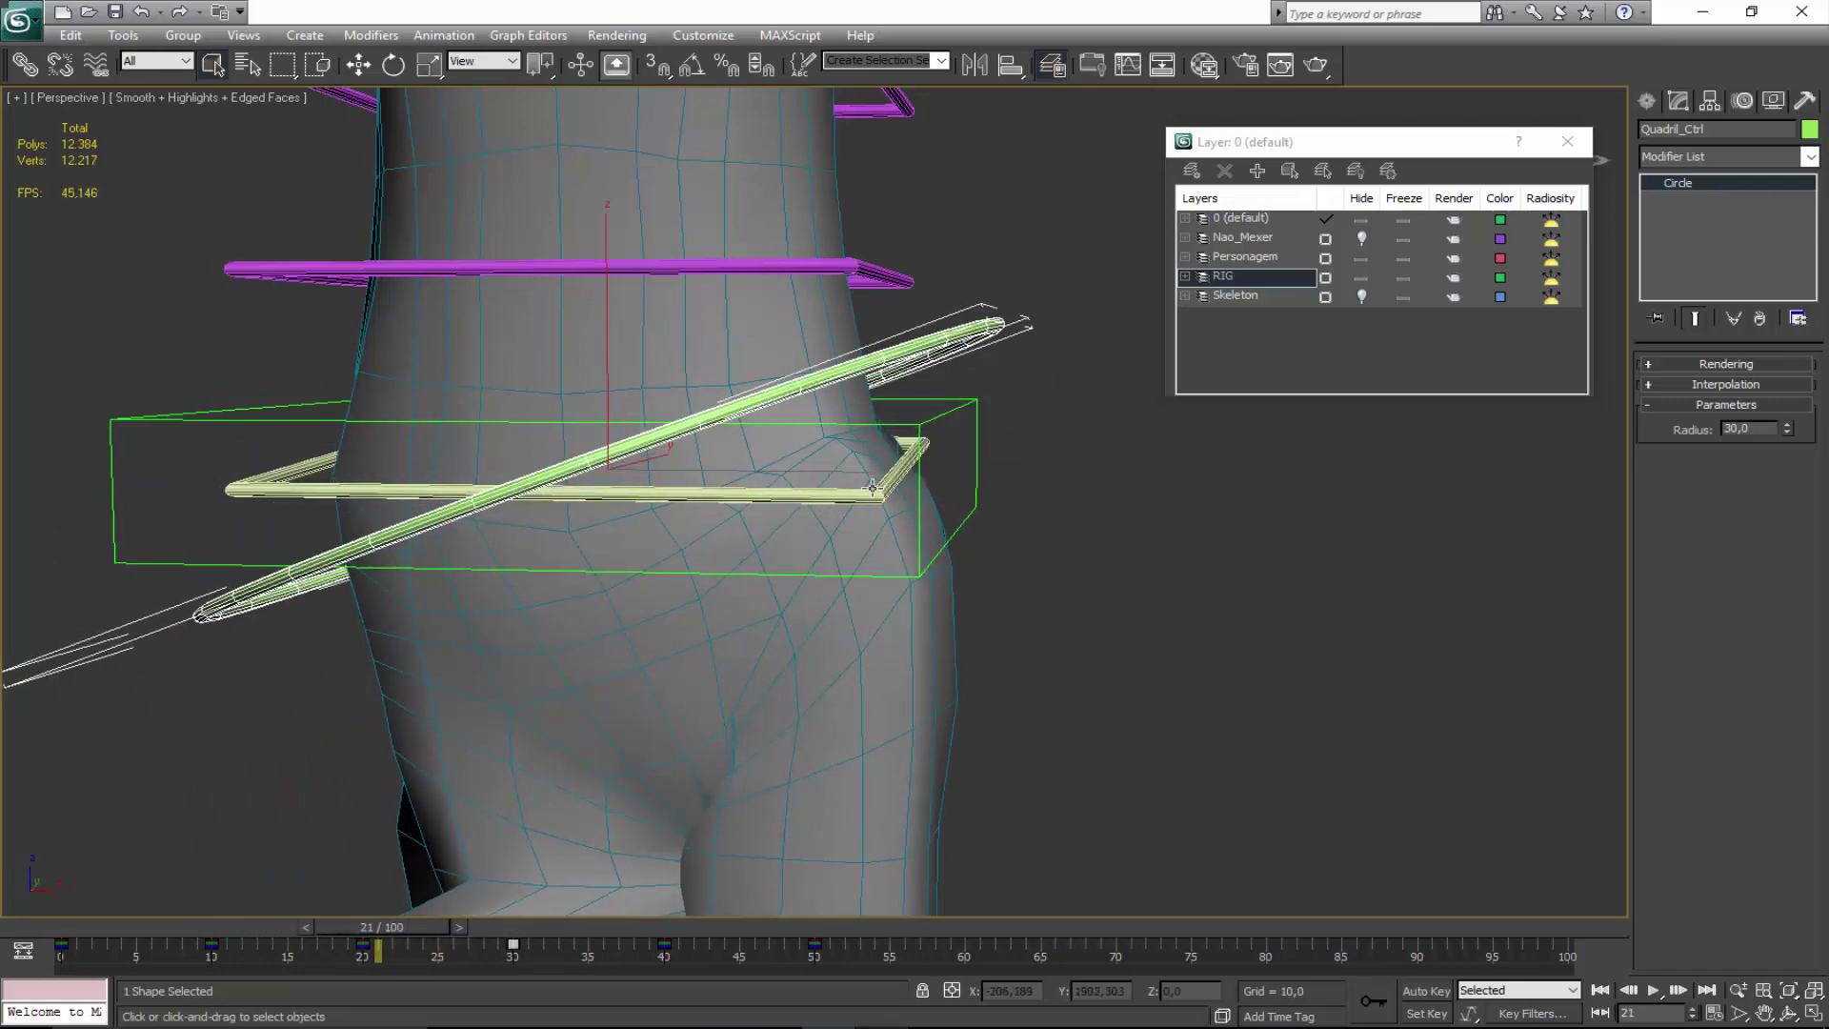
# - Examine the tilted pelvis and waist deformation from several angles, and return the animation to frame 0
pyautogui.scroll(-6, 872, 487)
pyautogui.keyDown('alt'); pyautogui.moveTo(958, 568); pyautogui.dragTo(682, 583, button='middle'); pyautogui.keyUp('alt')
pyautogui.keyDown('alt'); pyautogui.moveTo(810, 560); pyautogui.dragTo(939, 509, button='middle'); pyautogui.keyUp('alt')
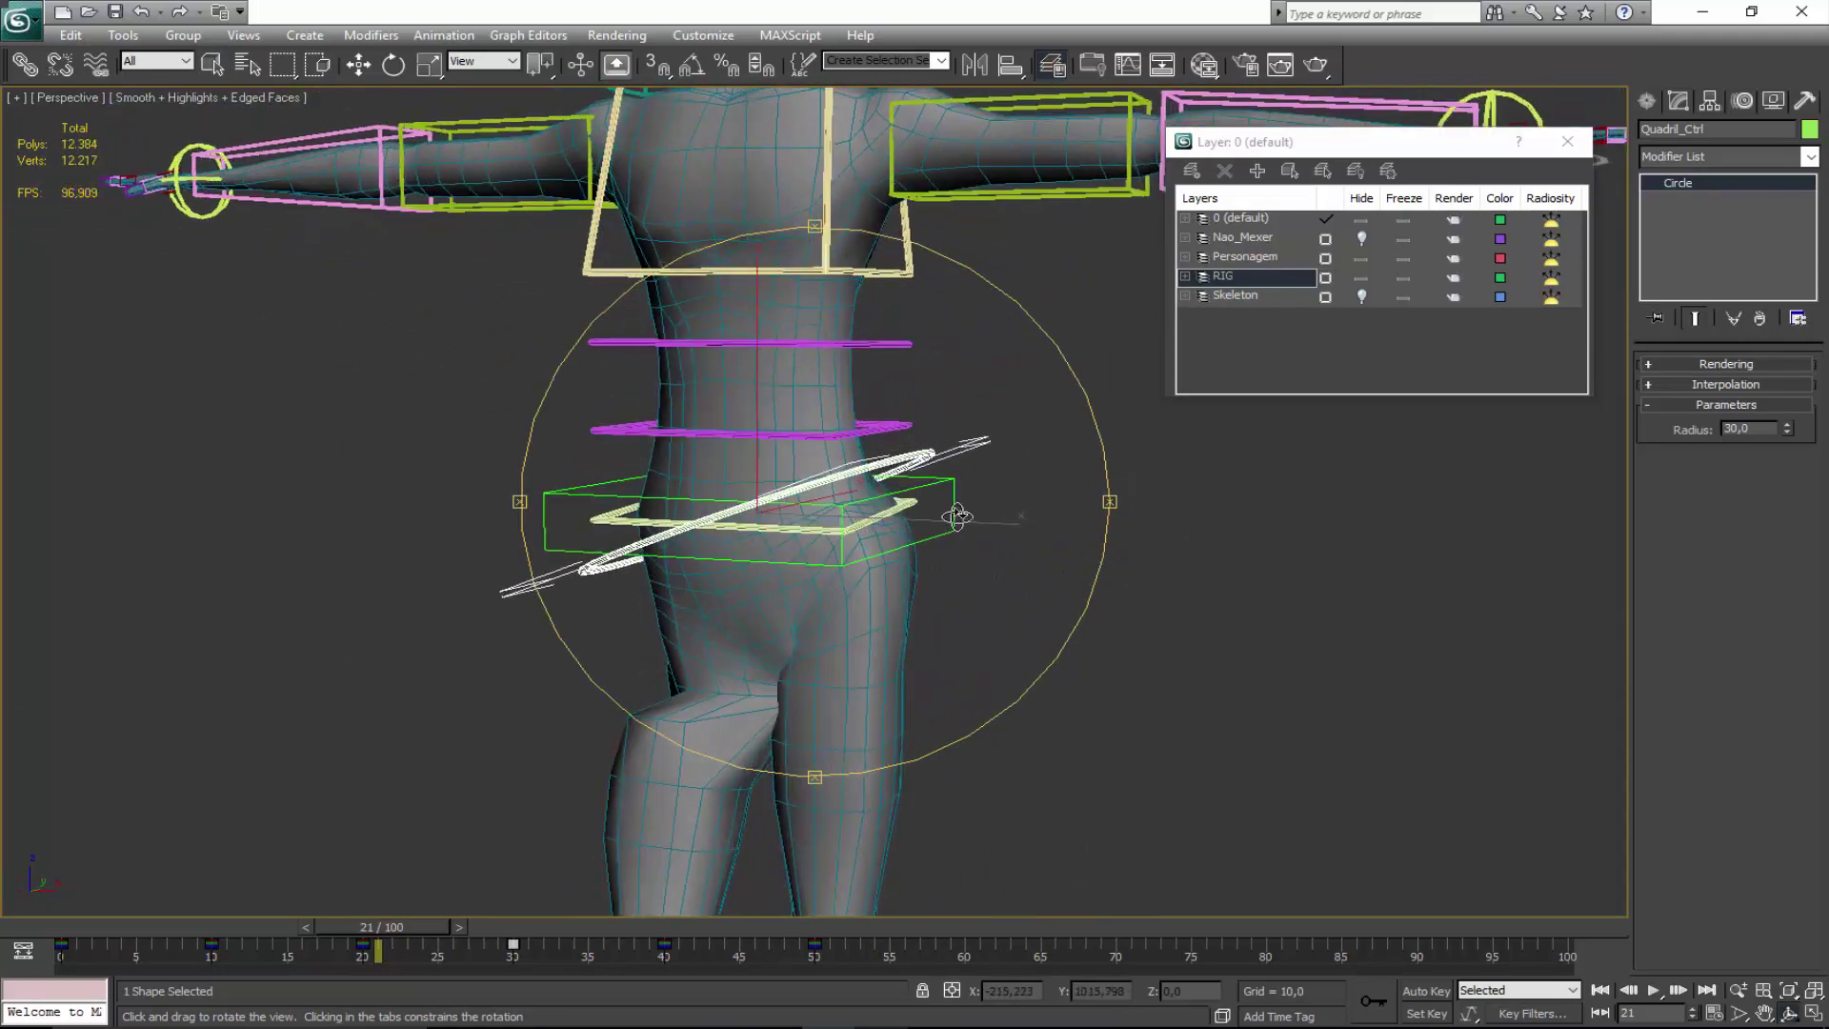
pyautogui.keyDown('alt'); pyautogui.moveTo(796, 579); pyautogui.dragTo(569, 912, button='middle'); pyautogui.keyUp('alt')
pyautogui.scroll(3, 834, 560)
pyautogui.moveTo(428, 938); pyautogui.dragTo(126, 945)
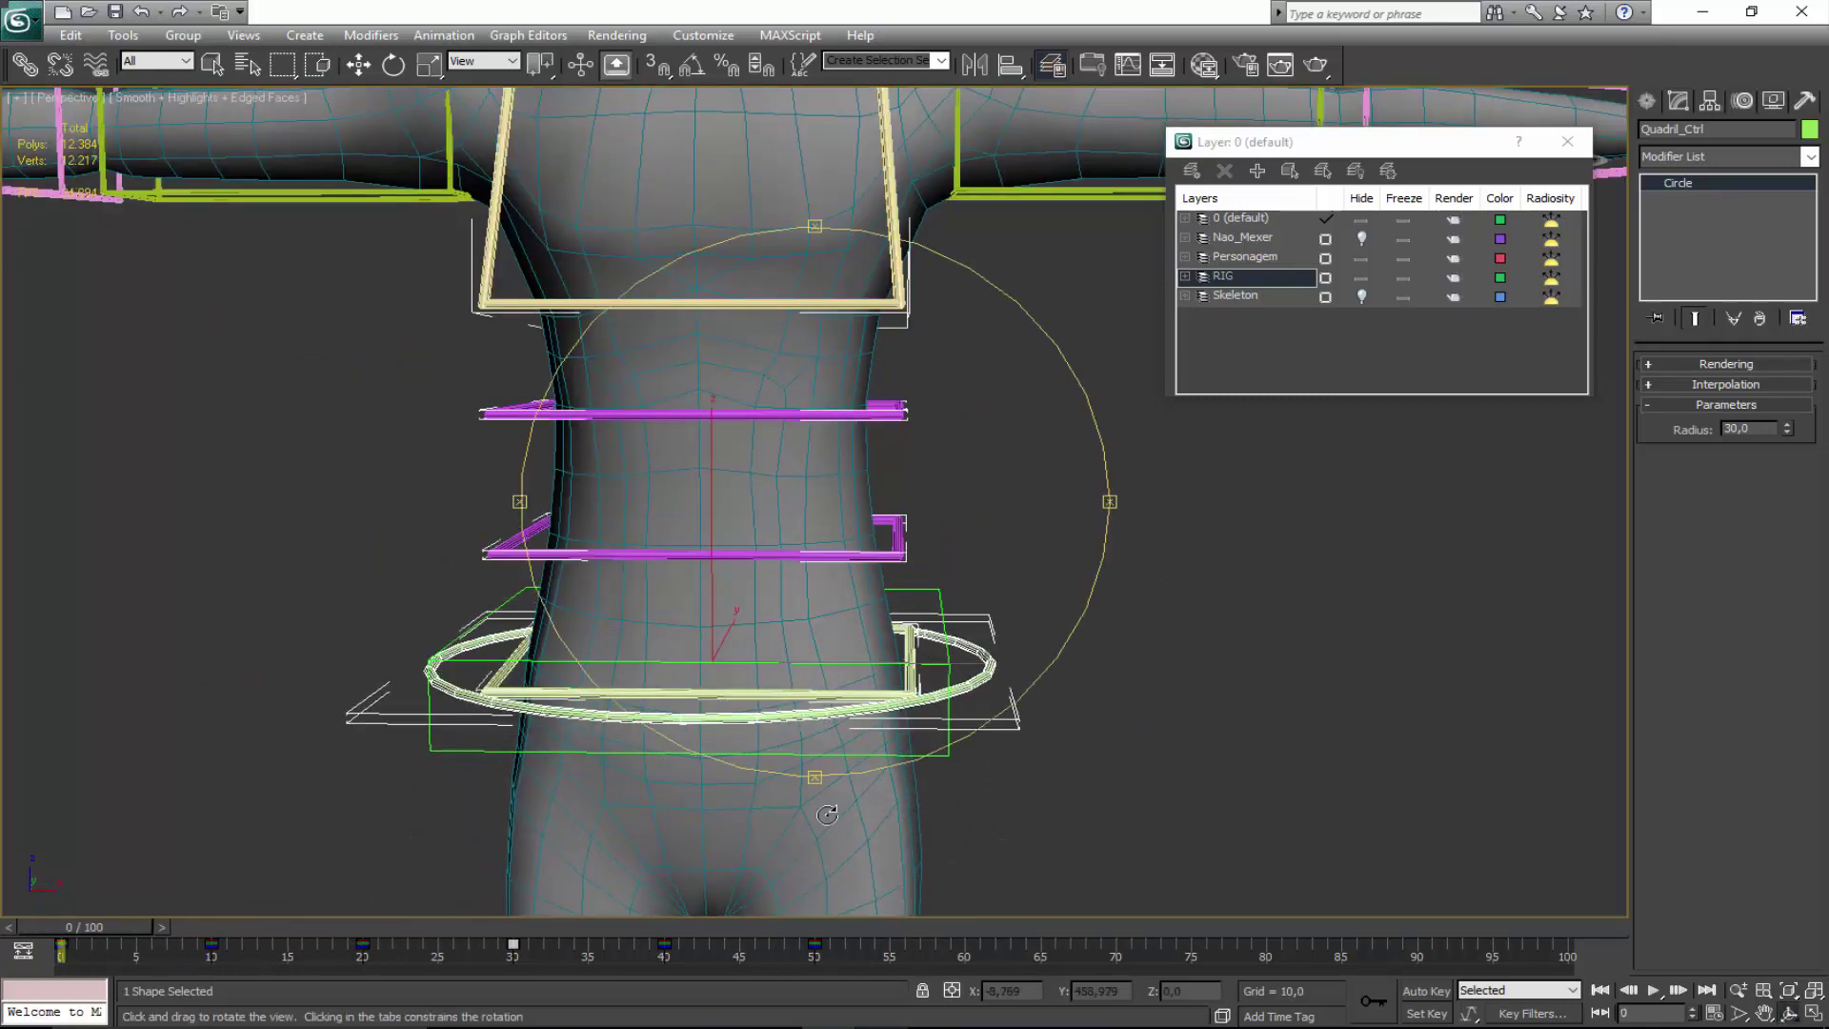
pyautogui.moveTo(874, 637); pyautogui.dragTo(862, 507, button='middle')
pyautogui.rightClick(801, 544)
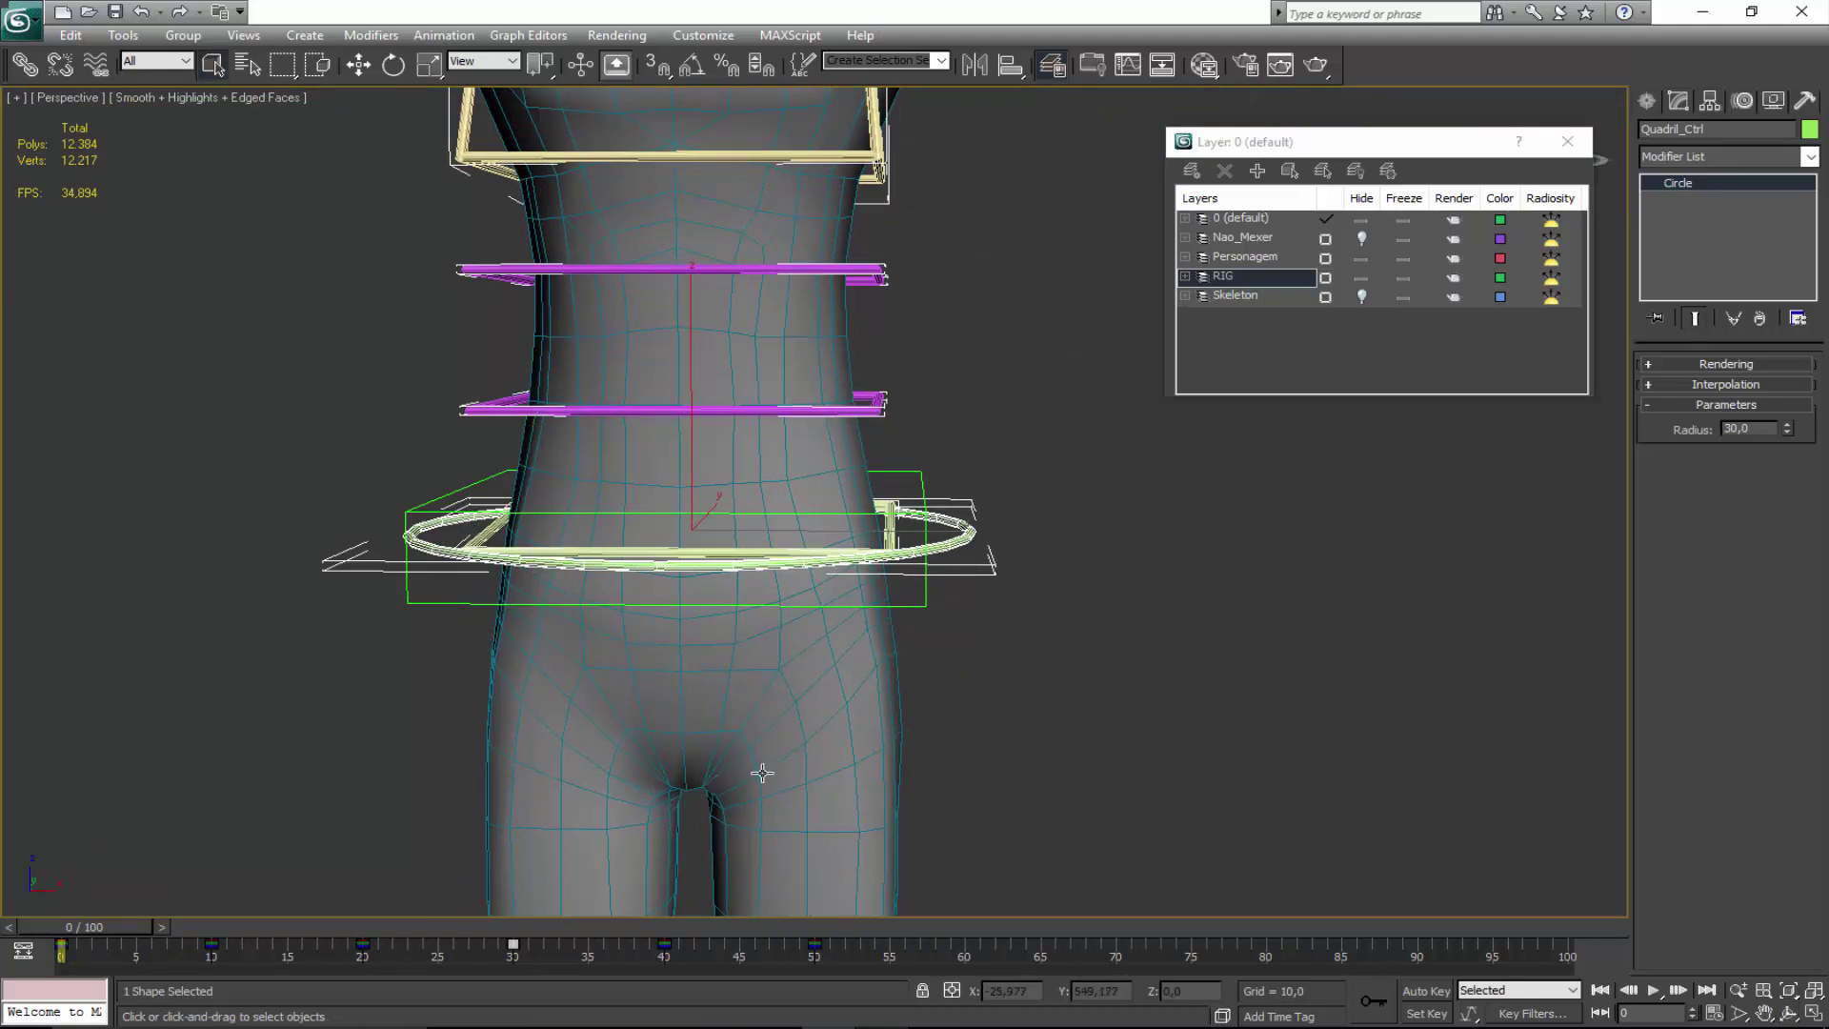
pyautogui.moveTo(742, 794); pyautogui.dragTo(821, 625, button='middle')
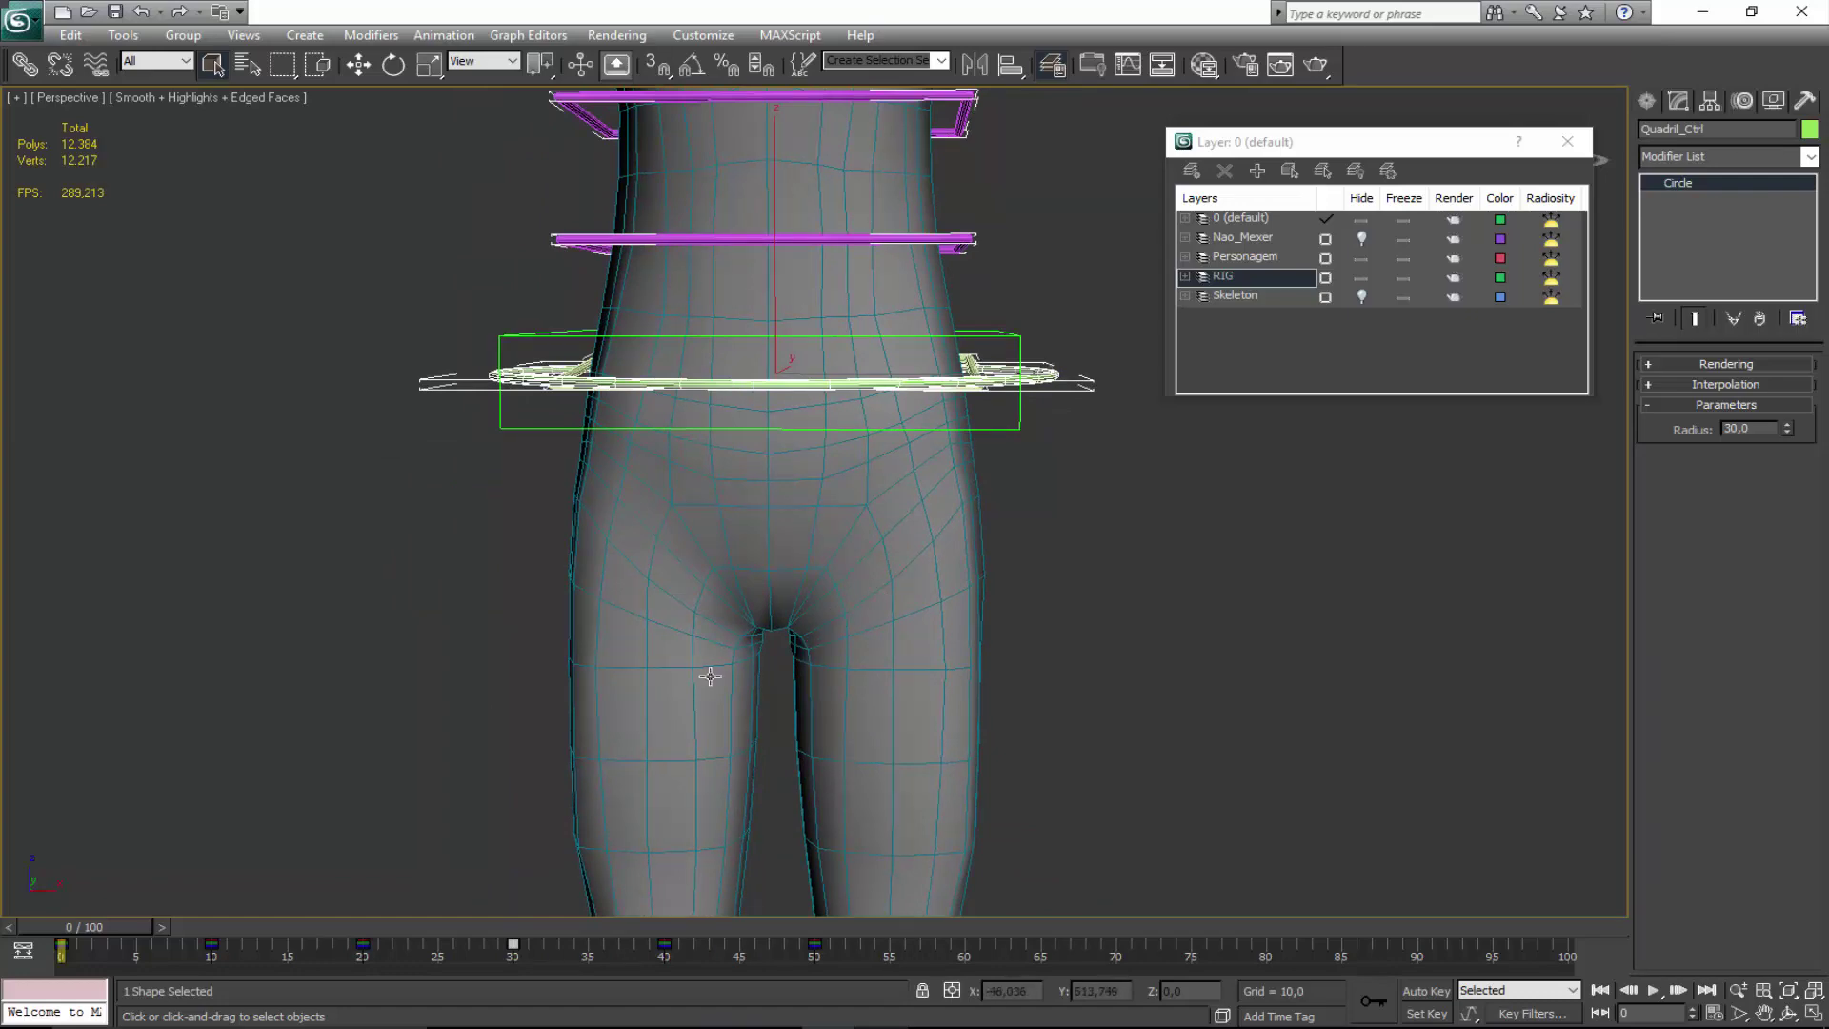
pyautogui.scroll(5, 884, 576)
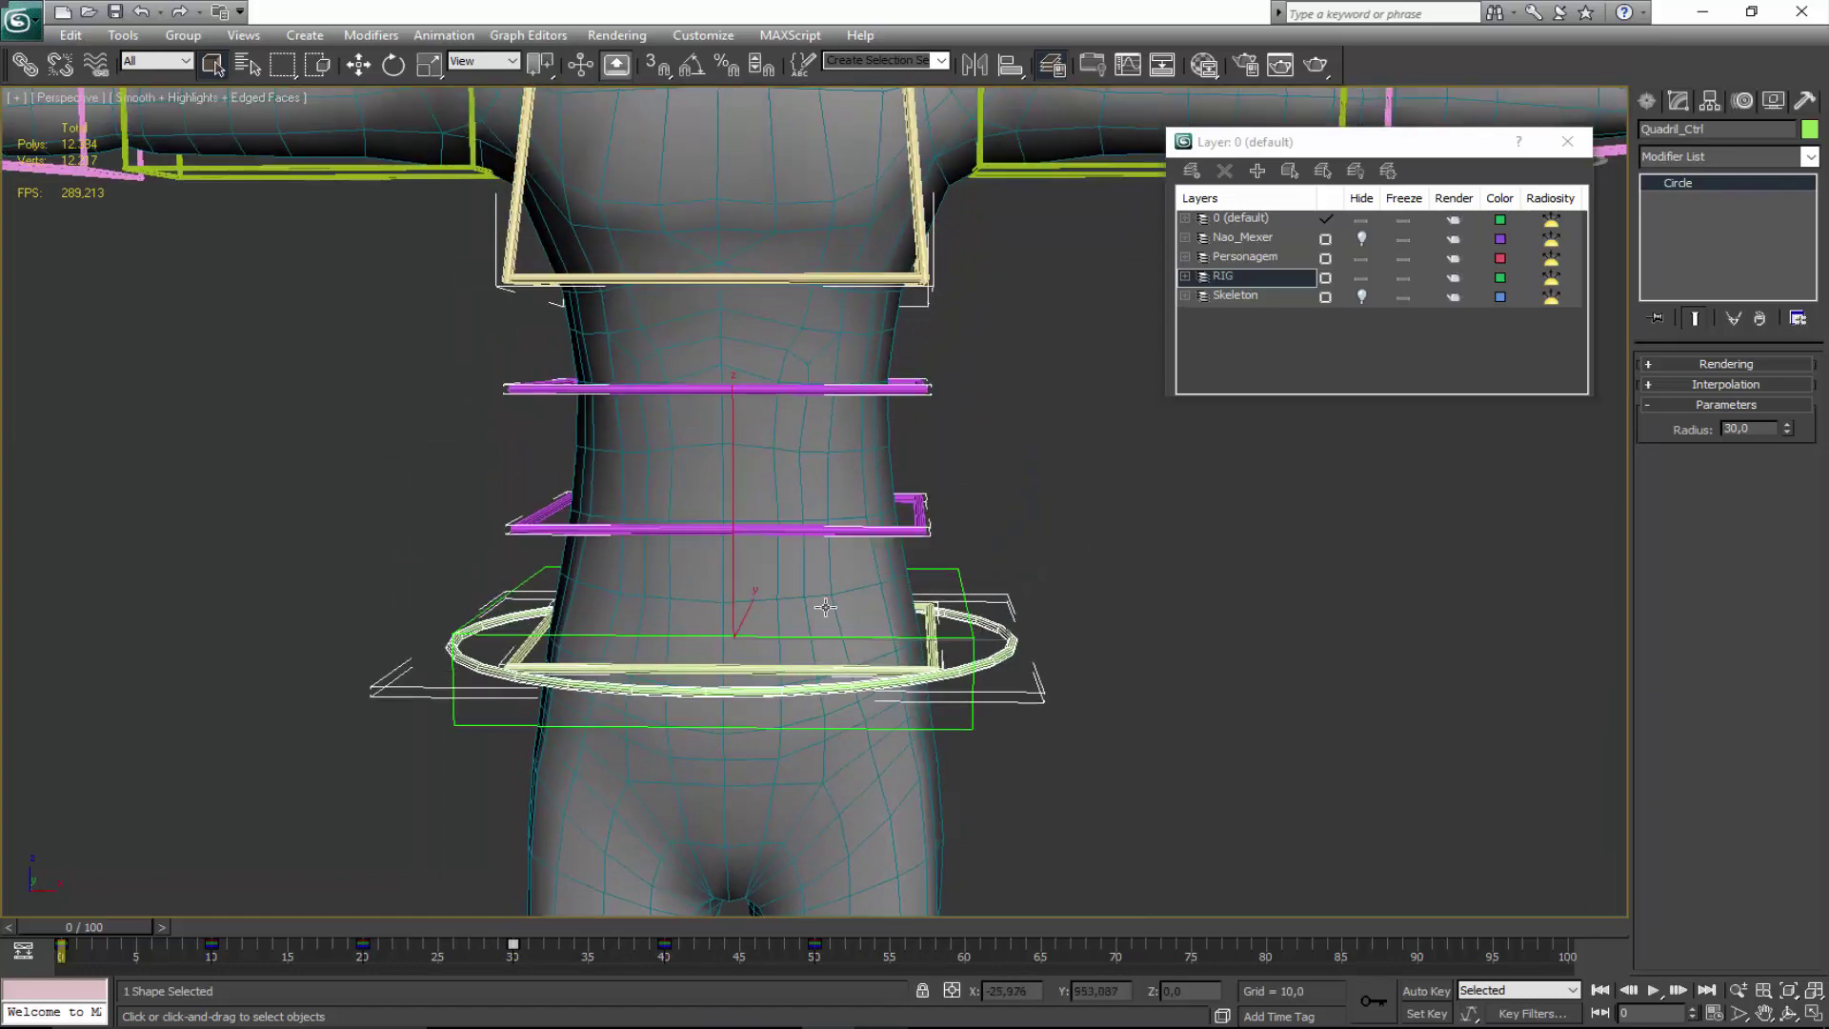
pyautogui.scroll(-8, 962, 515)
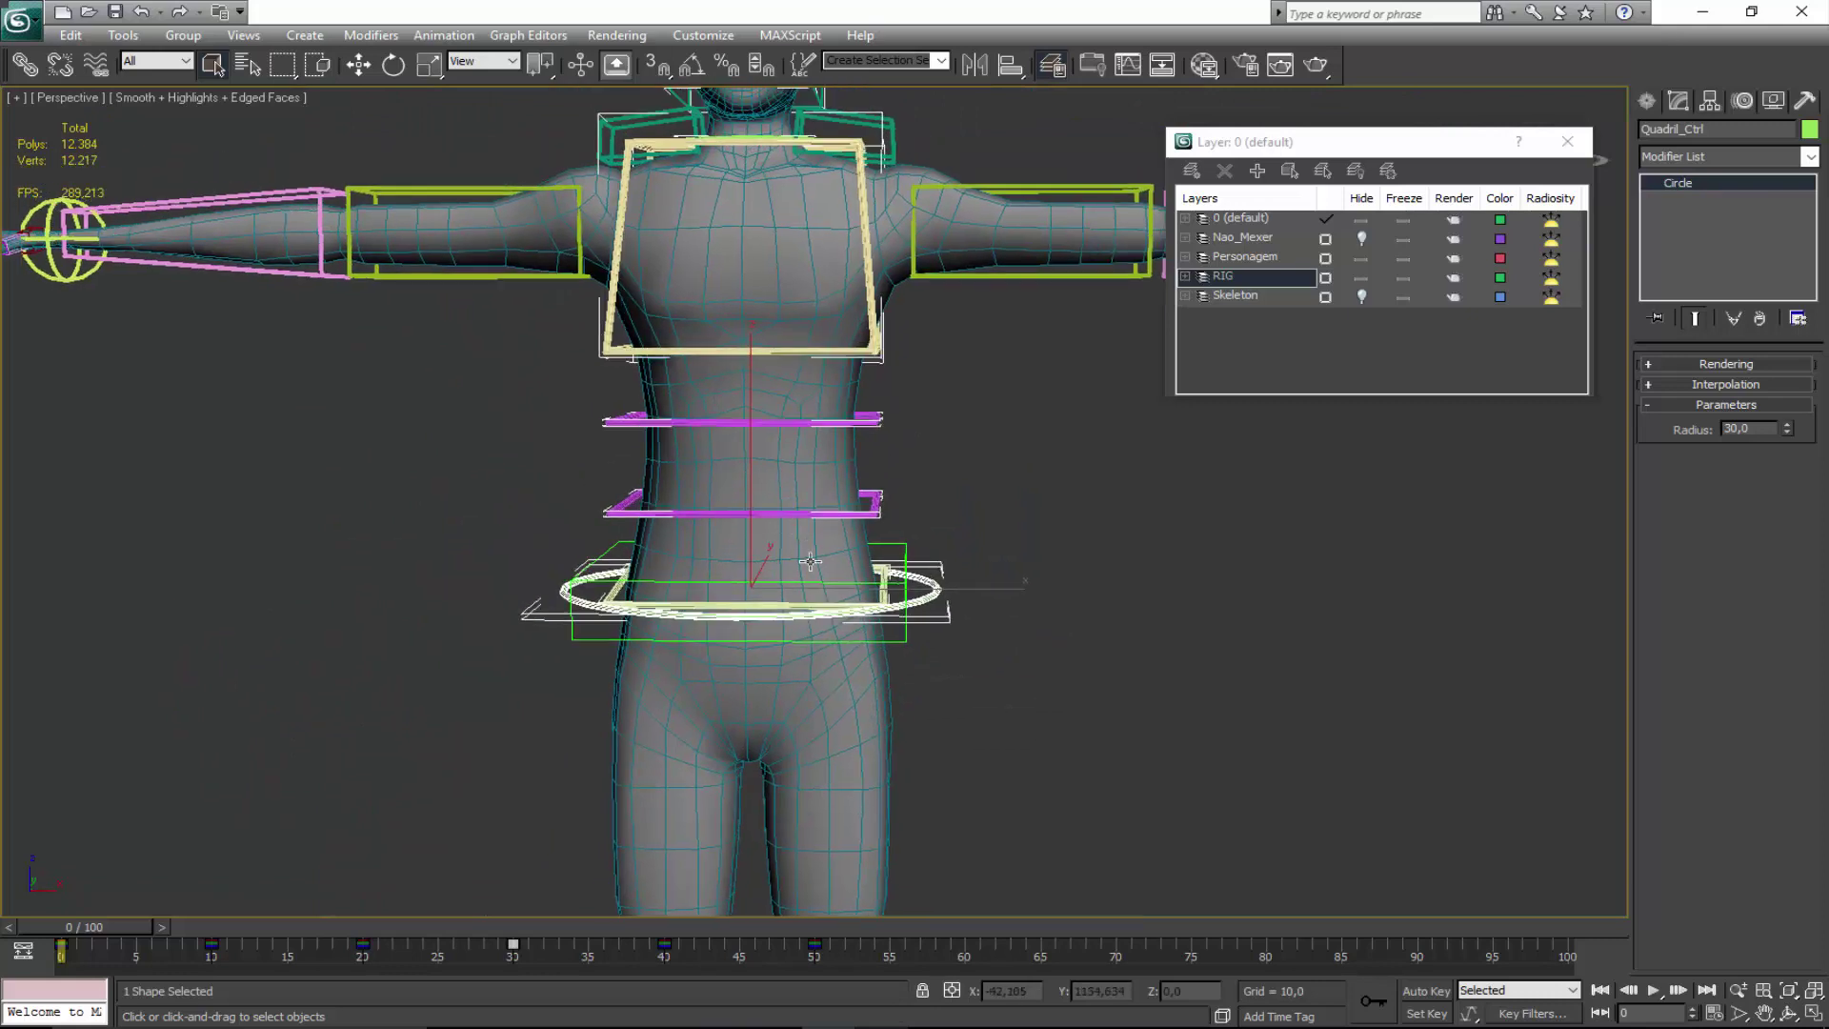
# - Reselect the Quadril_Ctrl hip circle and scrub to frame 40, checking the forward-backward pelvis tilt from the side
pyautogui.click(866, 515)
pyautogui.click(866, 513)
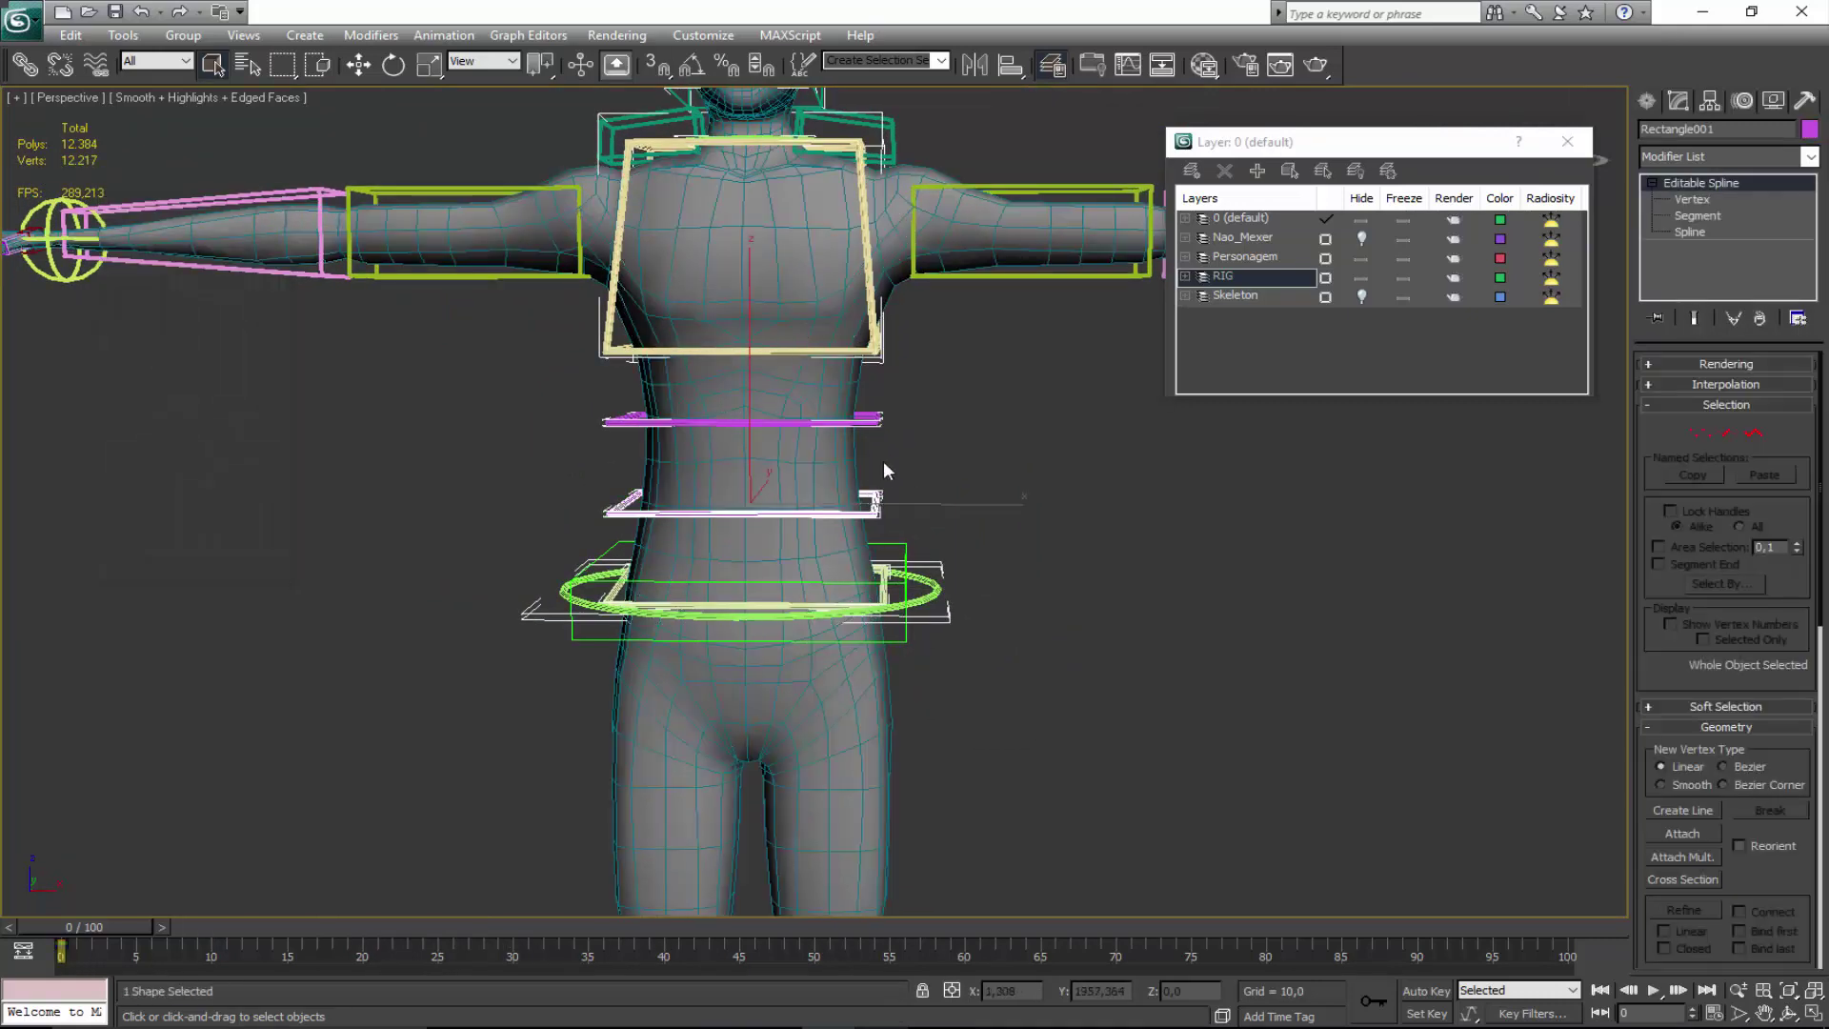
pyautogui.click(940, 592)
pyautogui.keyDown('alt'); pyautogui.moveTo(955, 747); pyautogui.dragTo(575, 844, button='middle'); pyautogui.keyUp('alt')
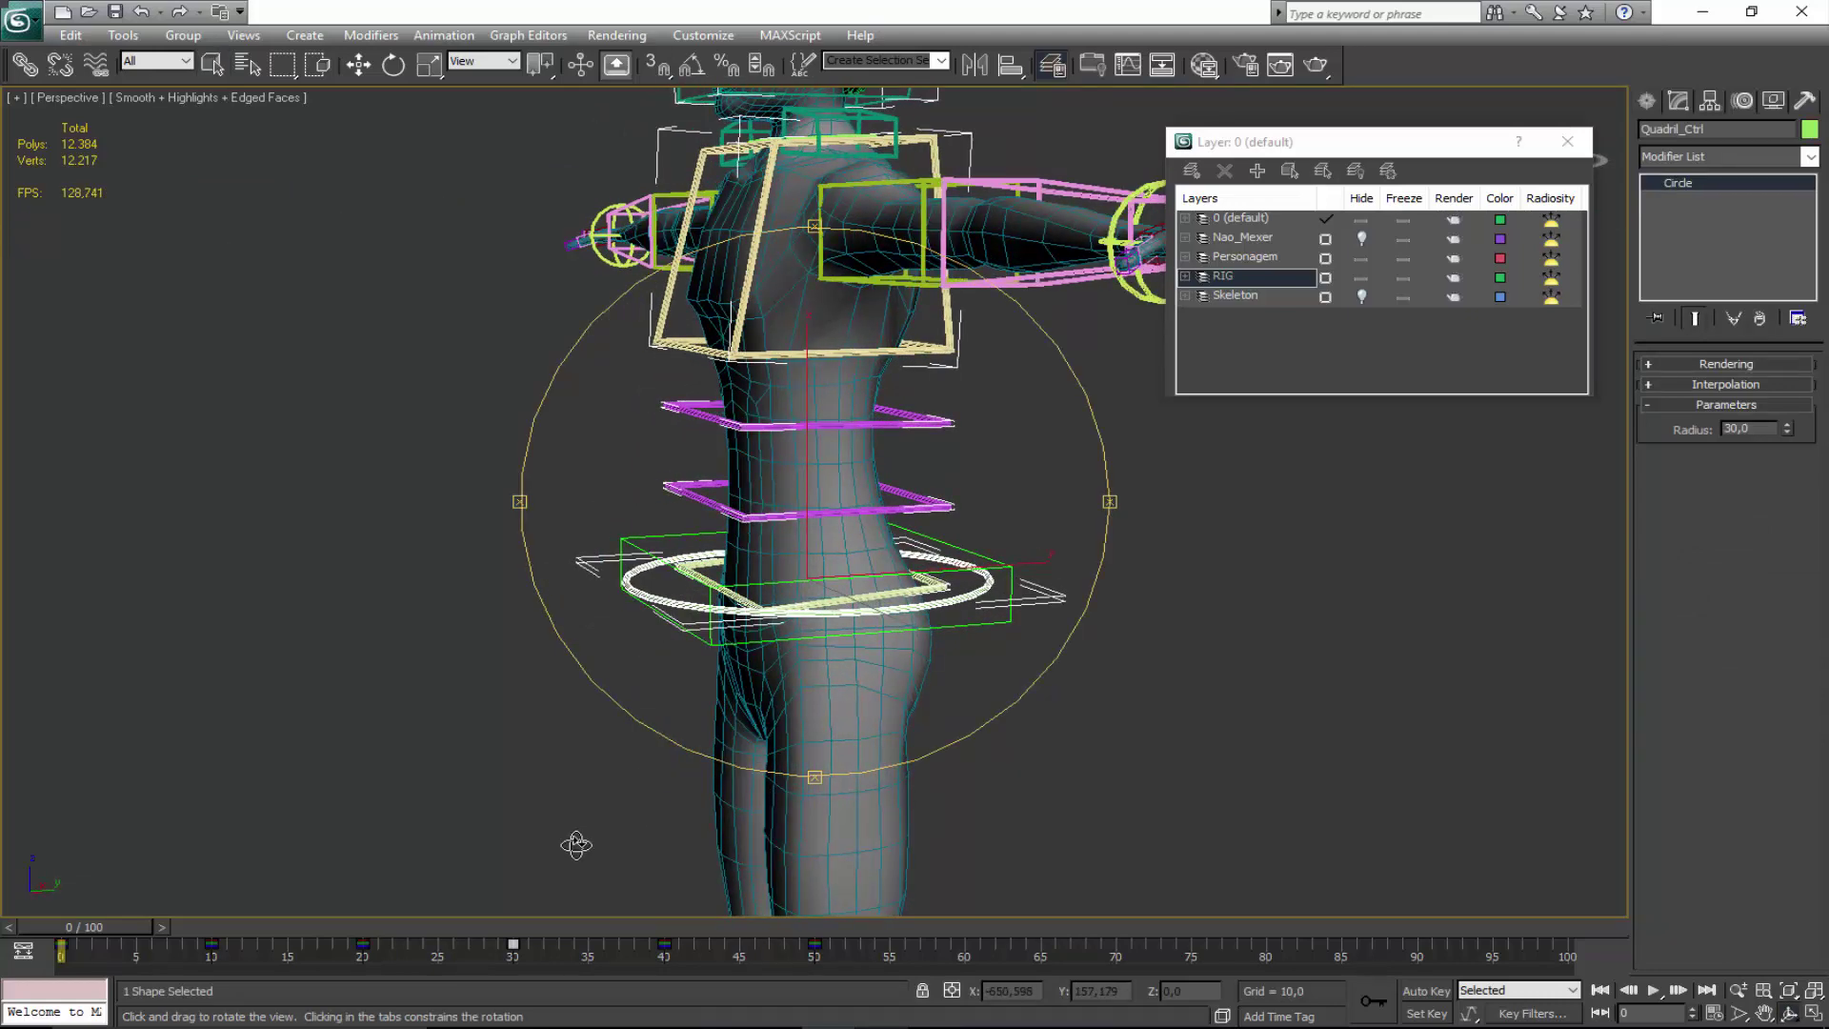
pyautogui.moveTo(200, 929); pyautogui.dragTo(725, 945)
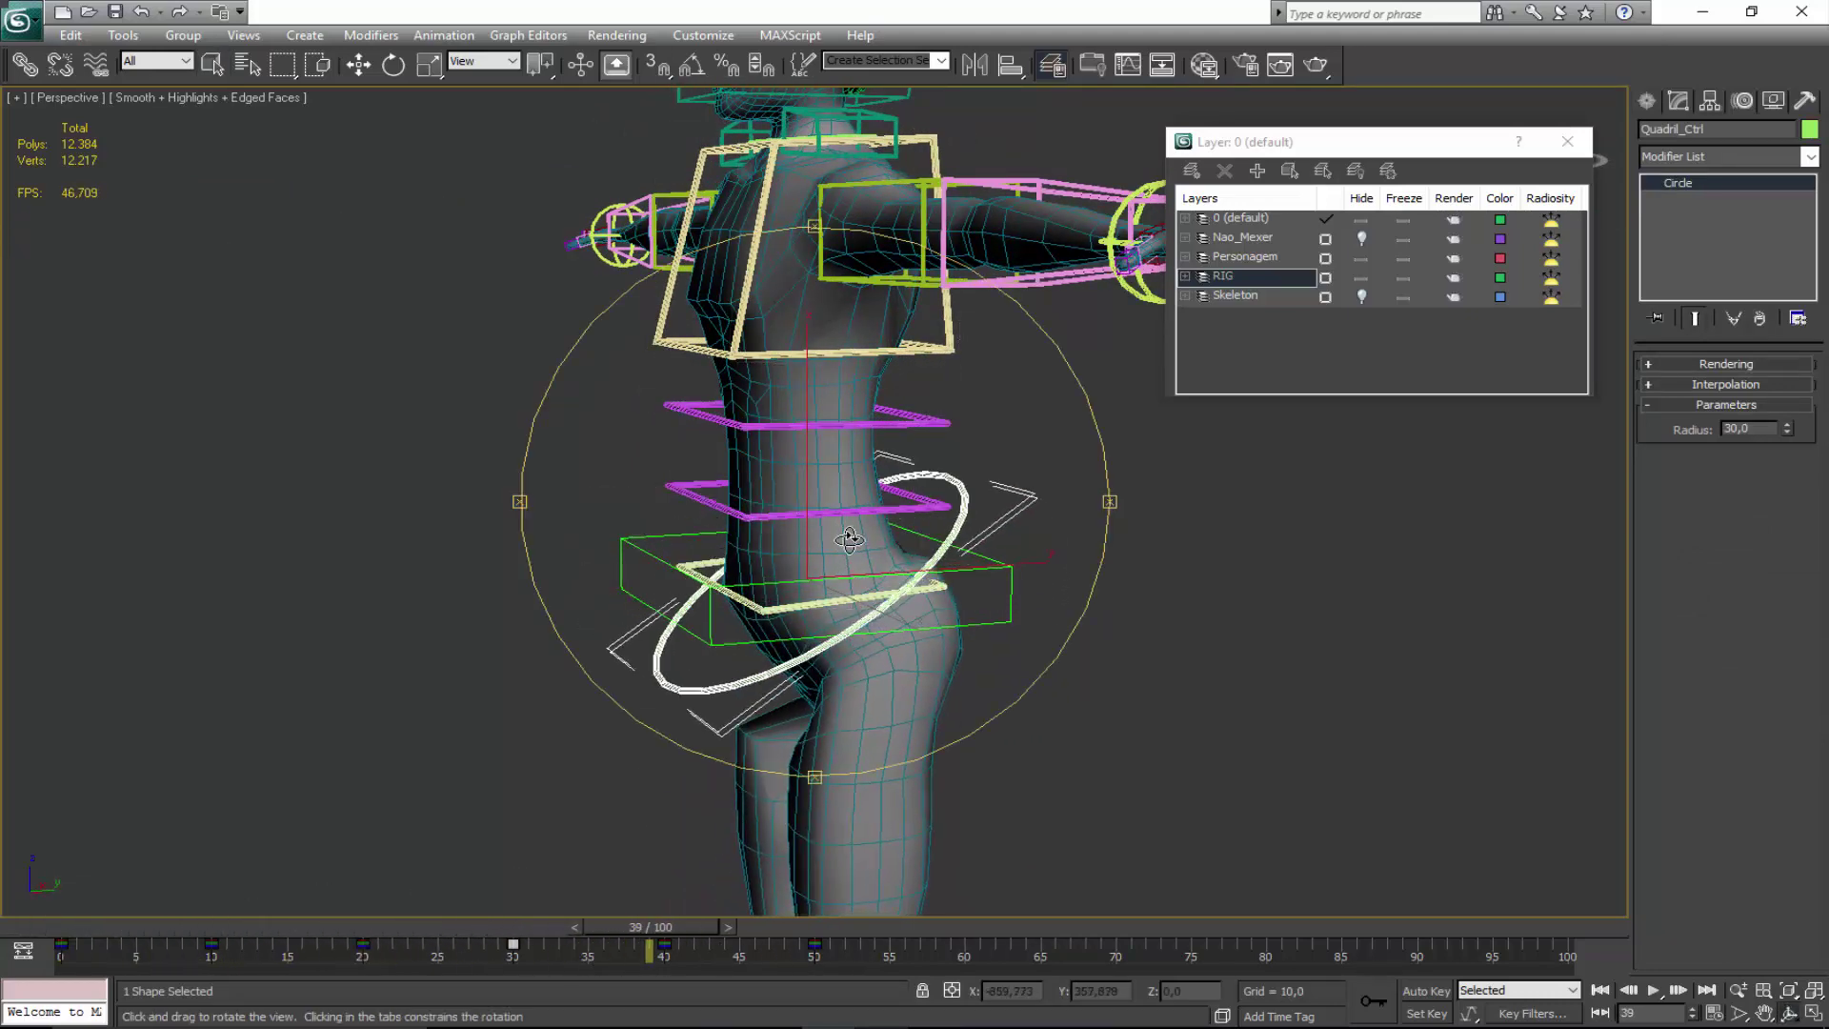
pyautogui.keyDown('alt'); pyautogui.moveTo(849, 539); pyautogui.dragTo(792, 532, button='middle'); pyautogui.keyUp('alt')
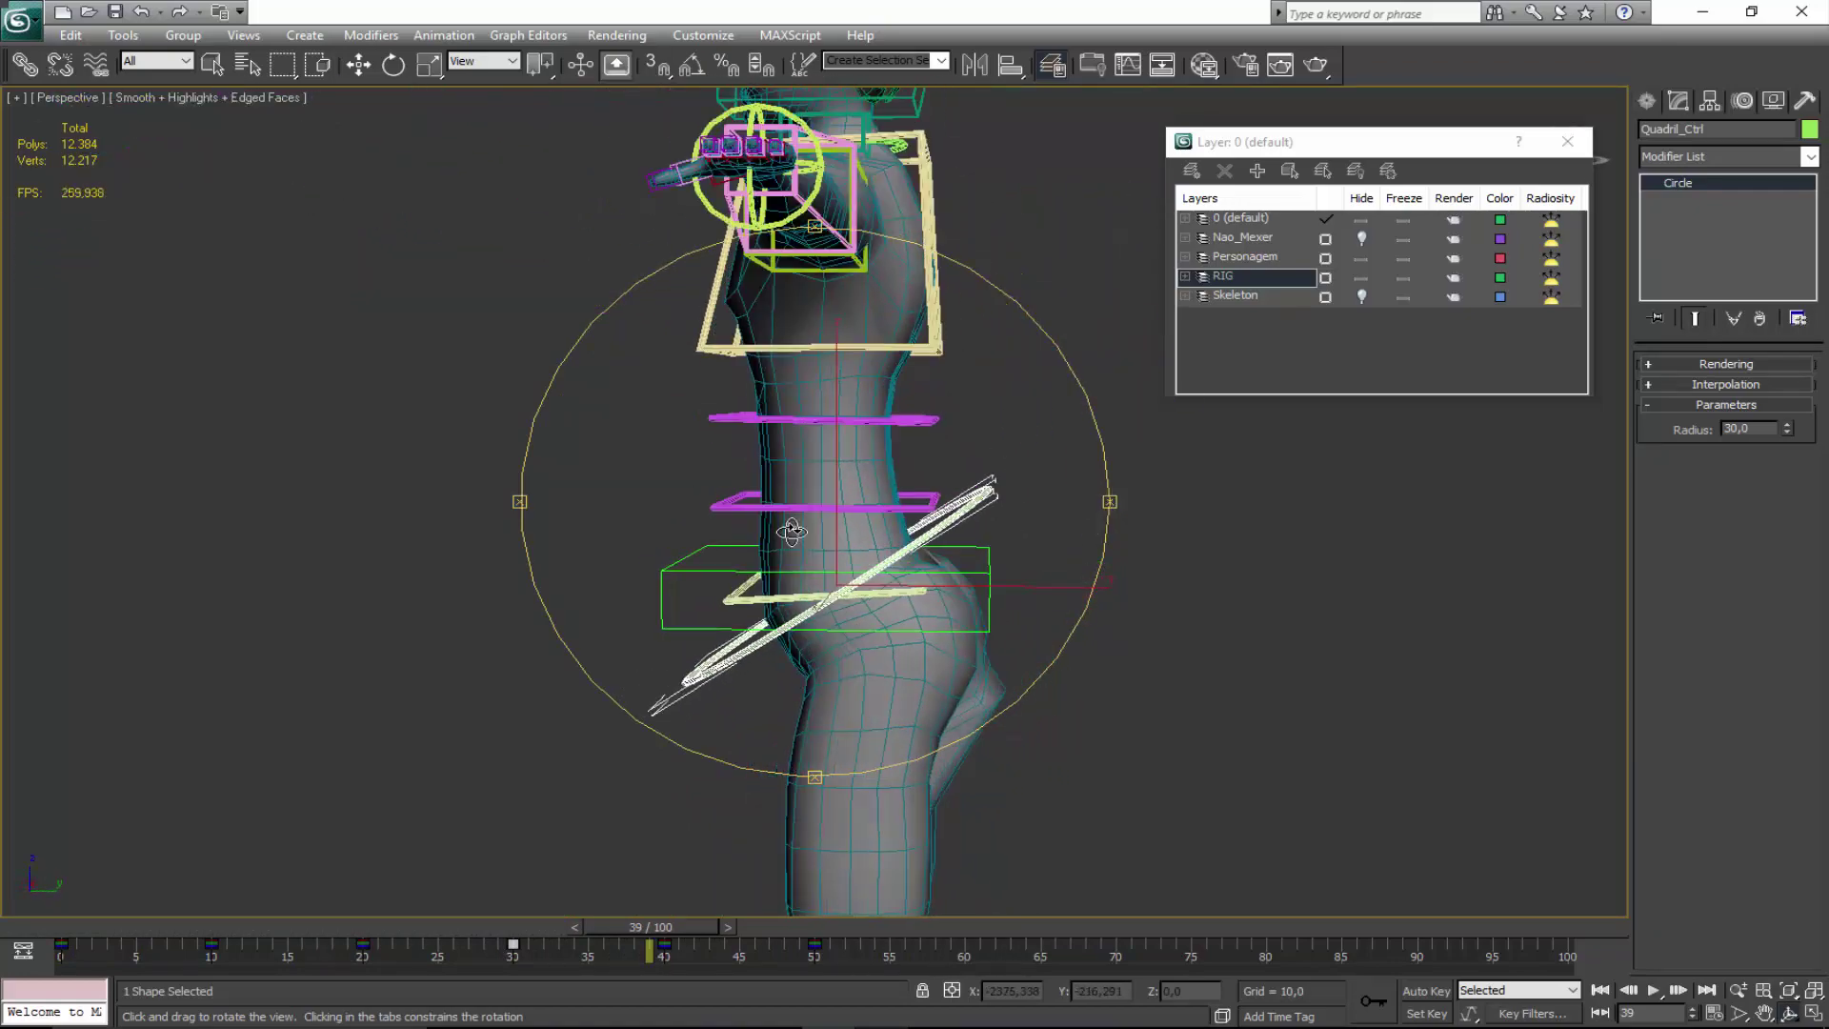
pyautogui.moveTo(792, 531)
pyautogui.mouseDown()
pyautogui.moveTo(751, 538)
pyautogui.moveTo(792, 525)
pyautogui.mouseUp()
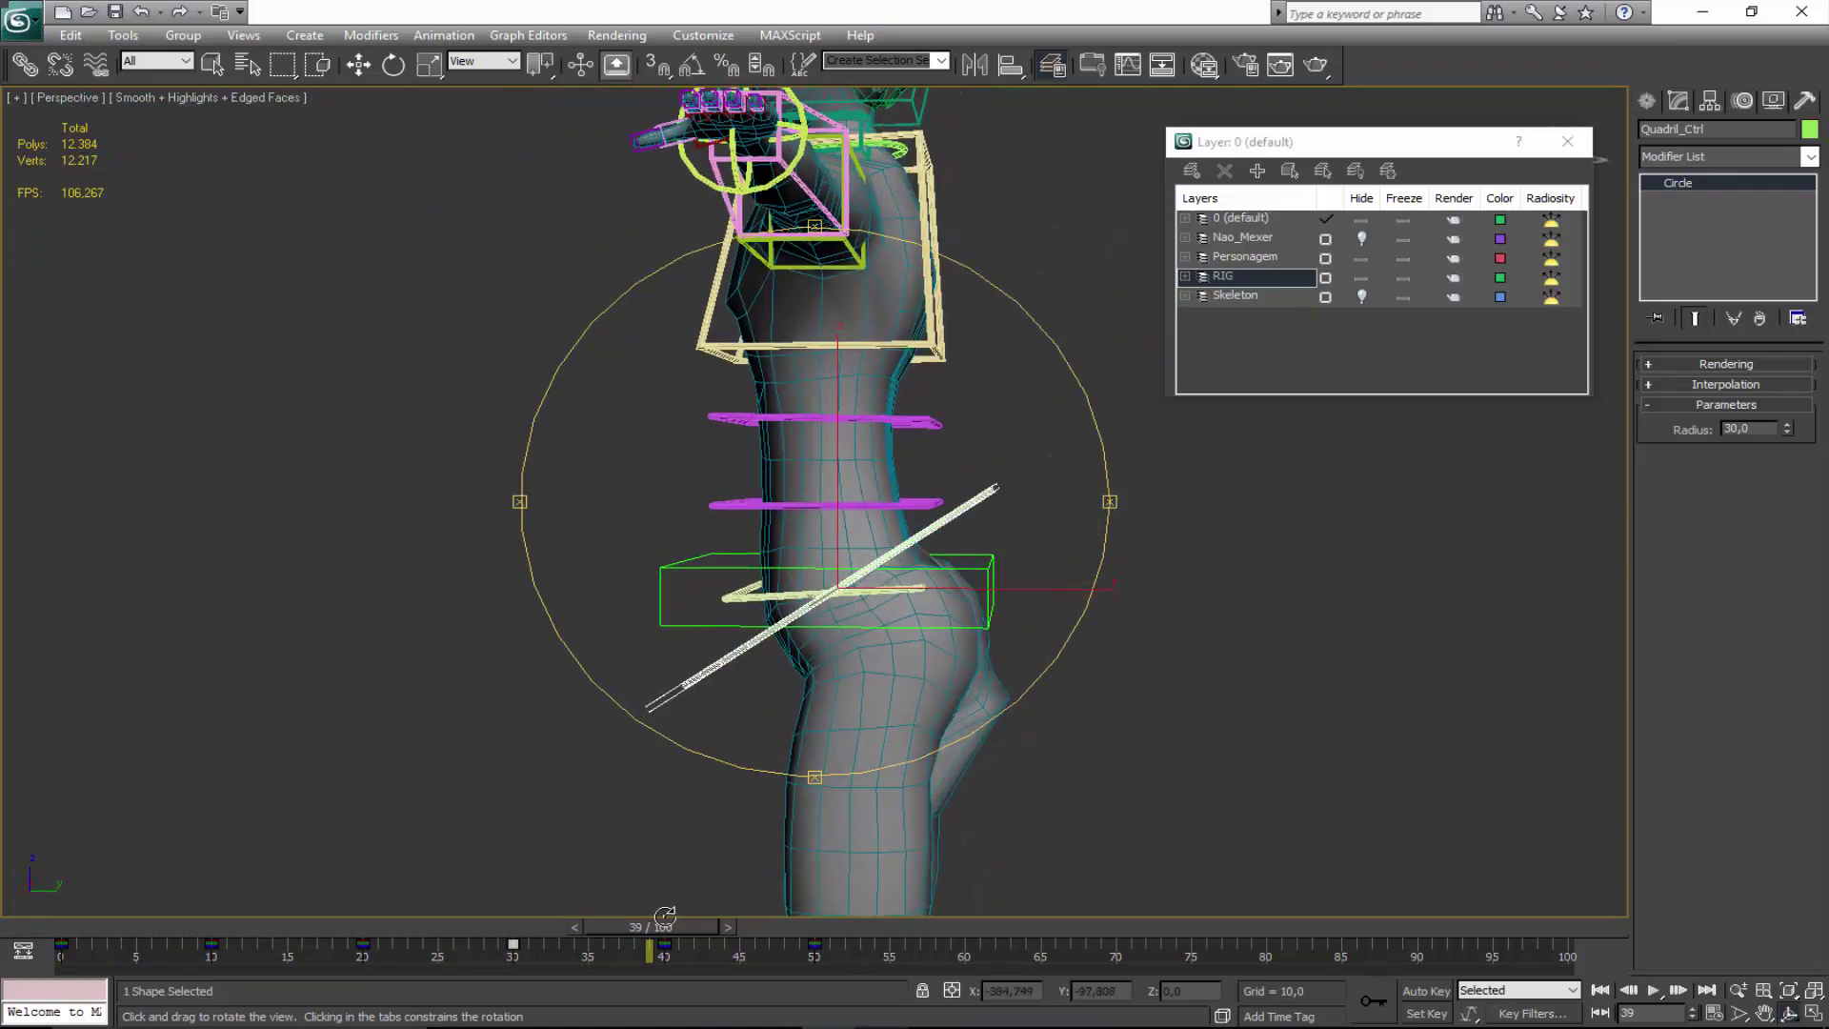
pyautogui.moveTo(665, 927)
pyautogui.mouseDown()
pyautogui.moveTo(621, 928)
pyautogui.moveTo(674, 937)
pyautogui.mouseUp()
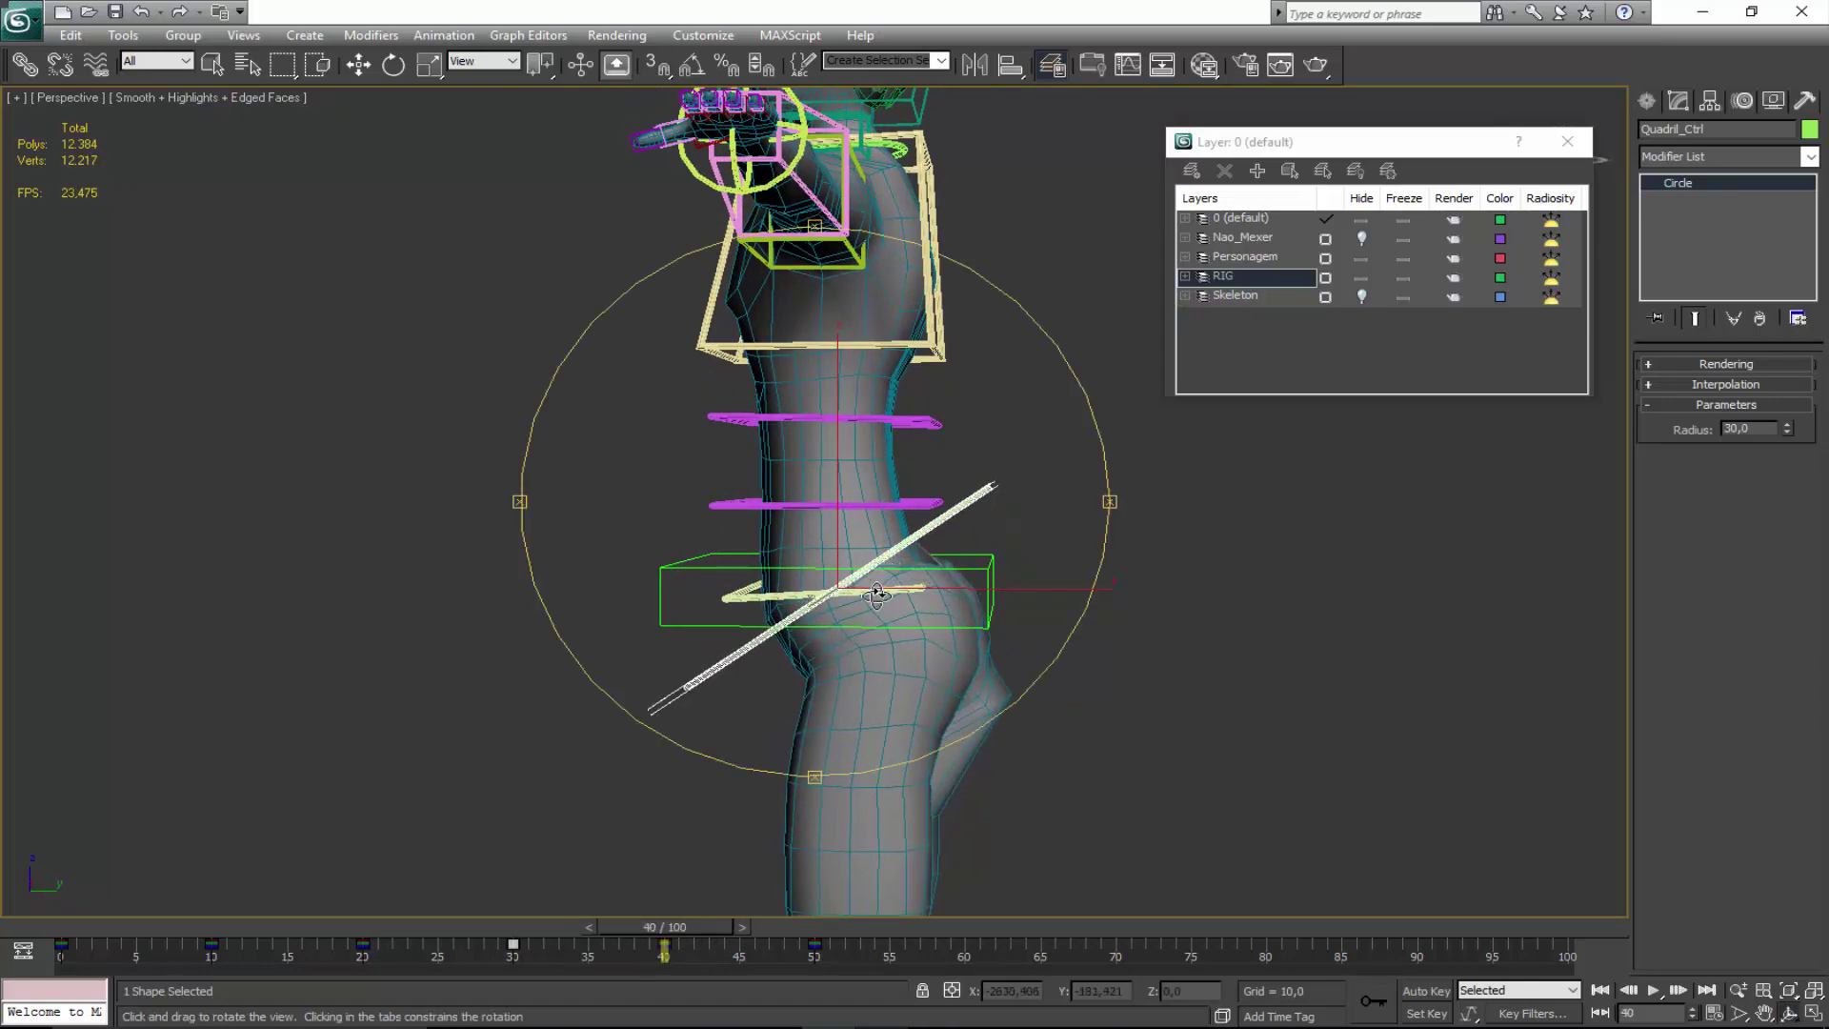
# - Select the character mesh and enter Envelope editing to show the Quadril weights around the waist and lower back
pyautogui.moveTo(877, 593); pyautogui.dragTo(877, 617)
pyautogui.scroll(4, 876, 611)
pyautogui.press('w')
pyautogui.click(768, 624)
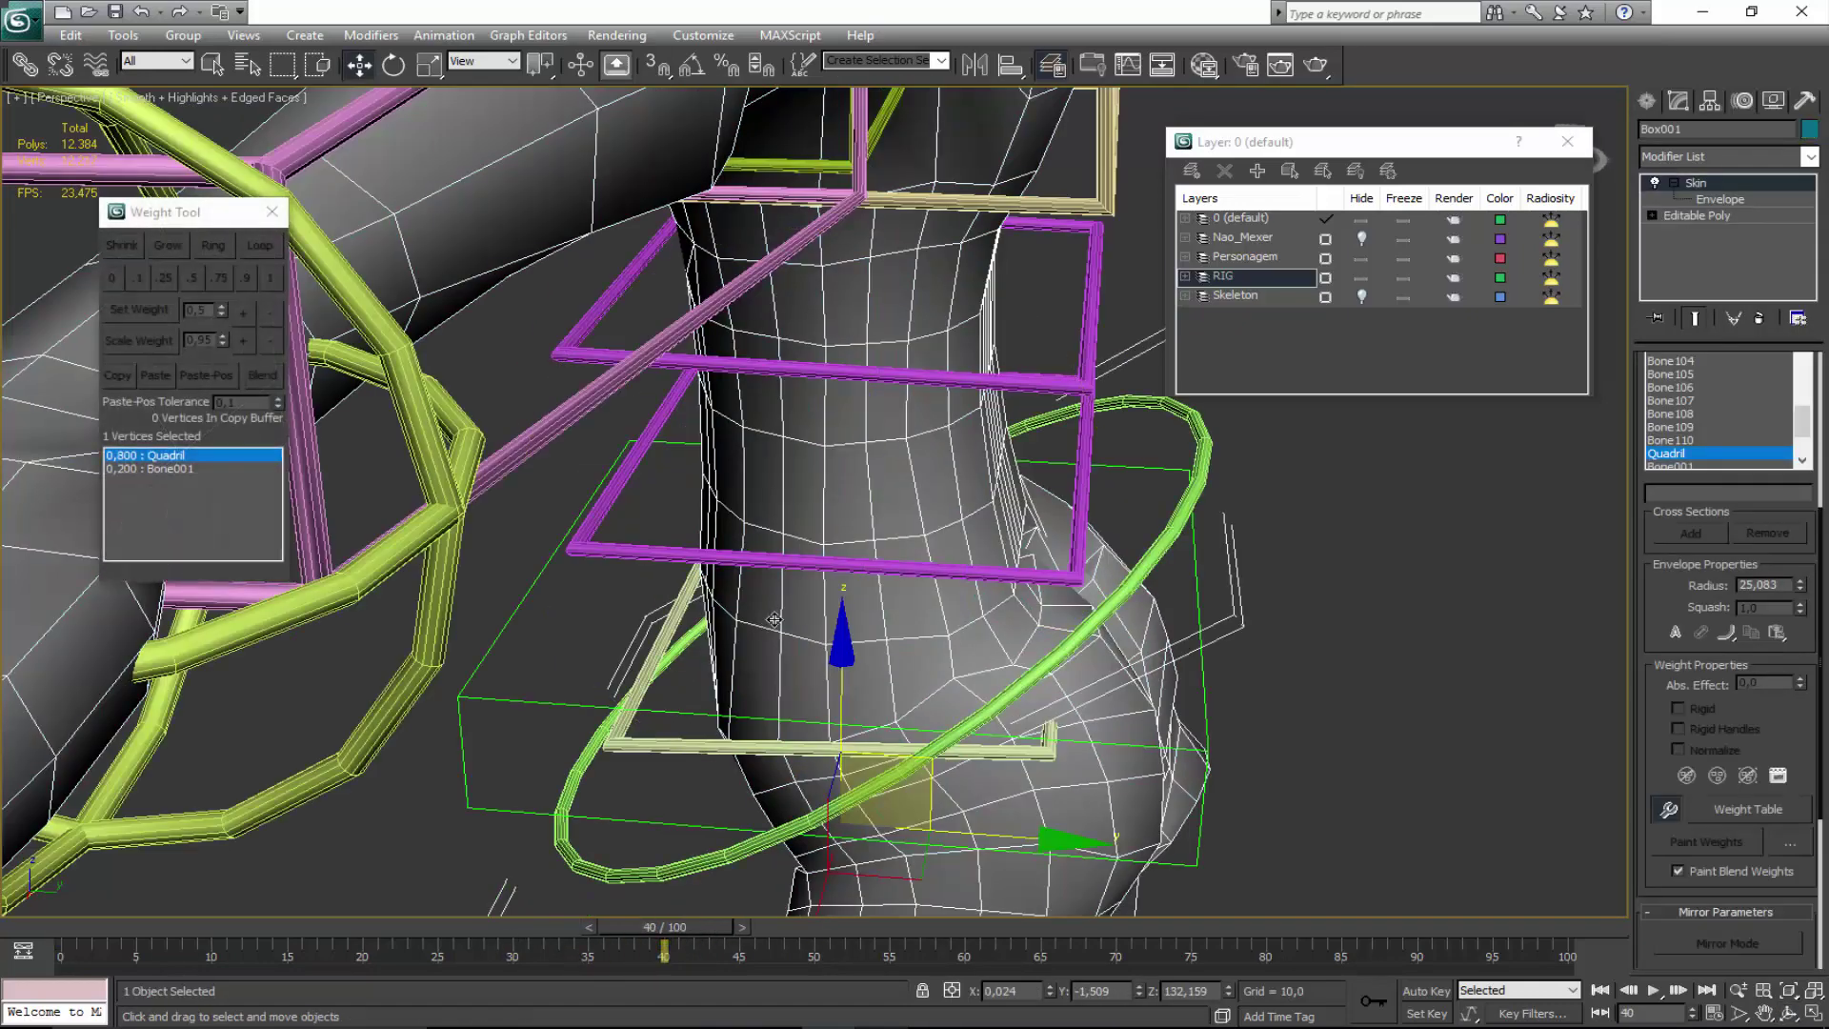
pyautogui.click(1722, 200)
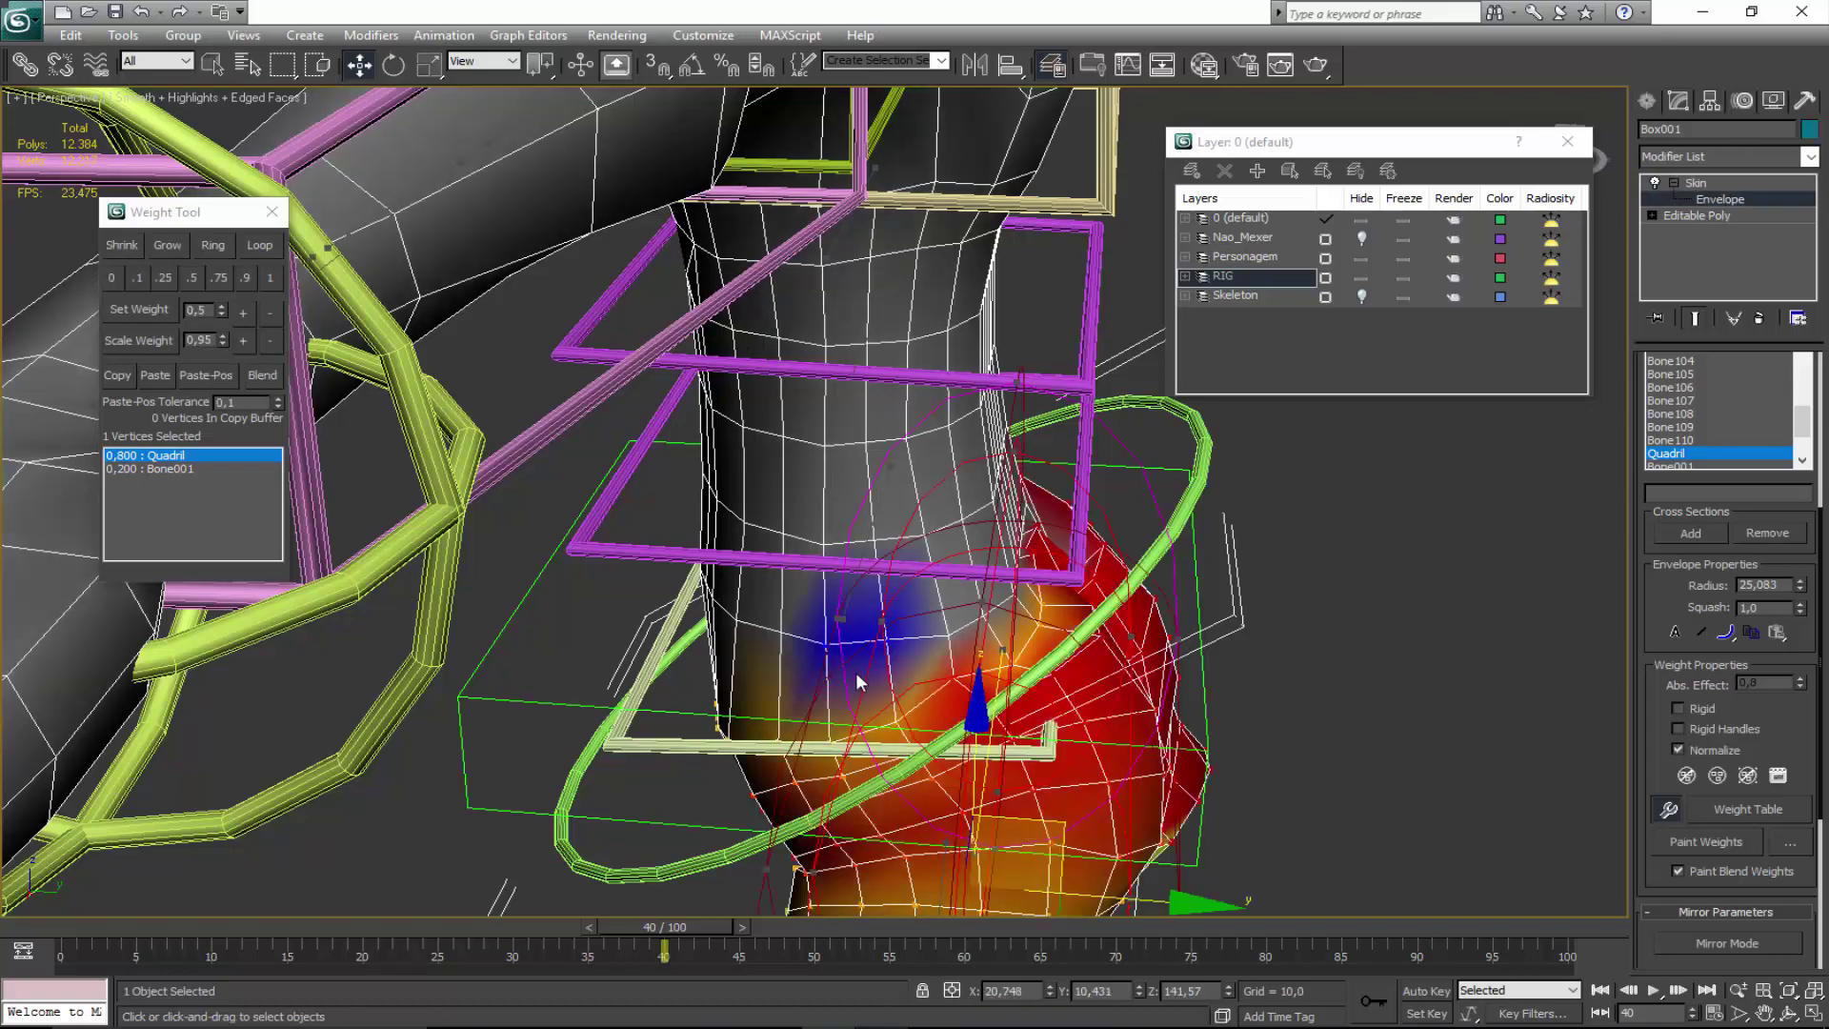
pyautogui.keyDown('alt'); pyautogui.moveTo(939, 653); pyautogui.dragTo(1014, 626, button='middle'); pyautogui.keyUp('alt')
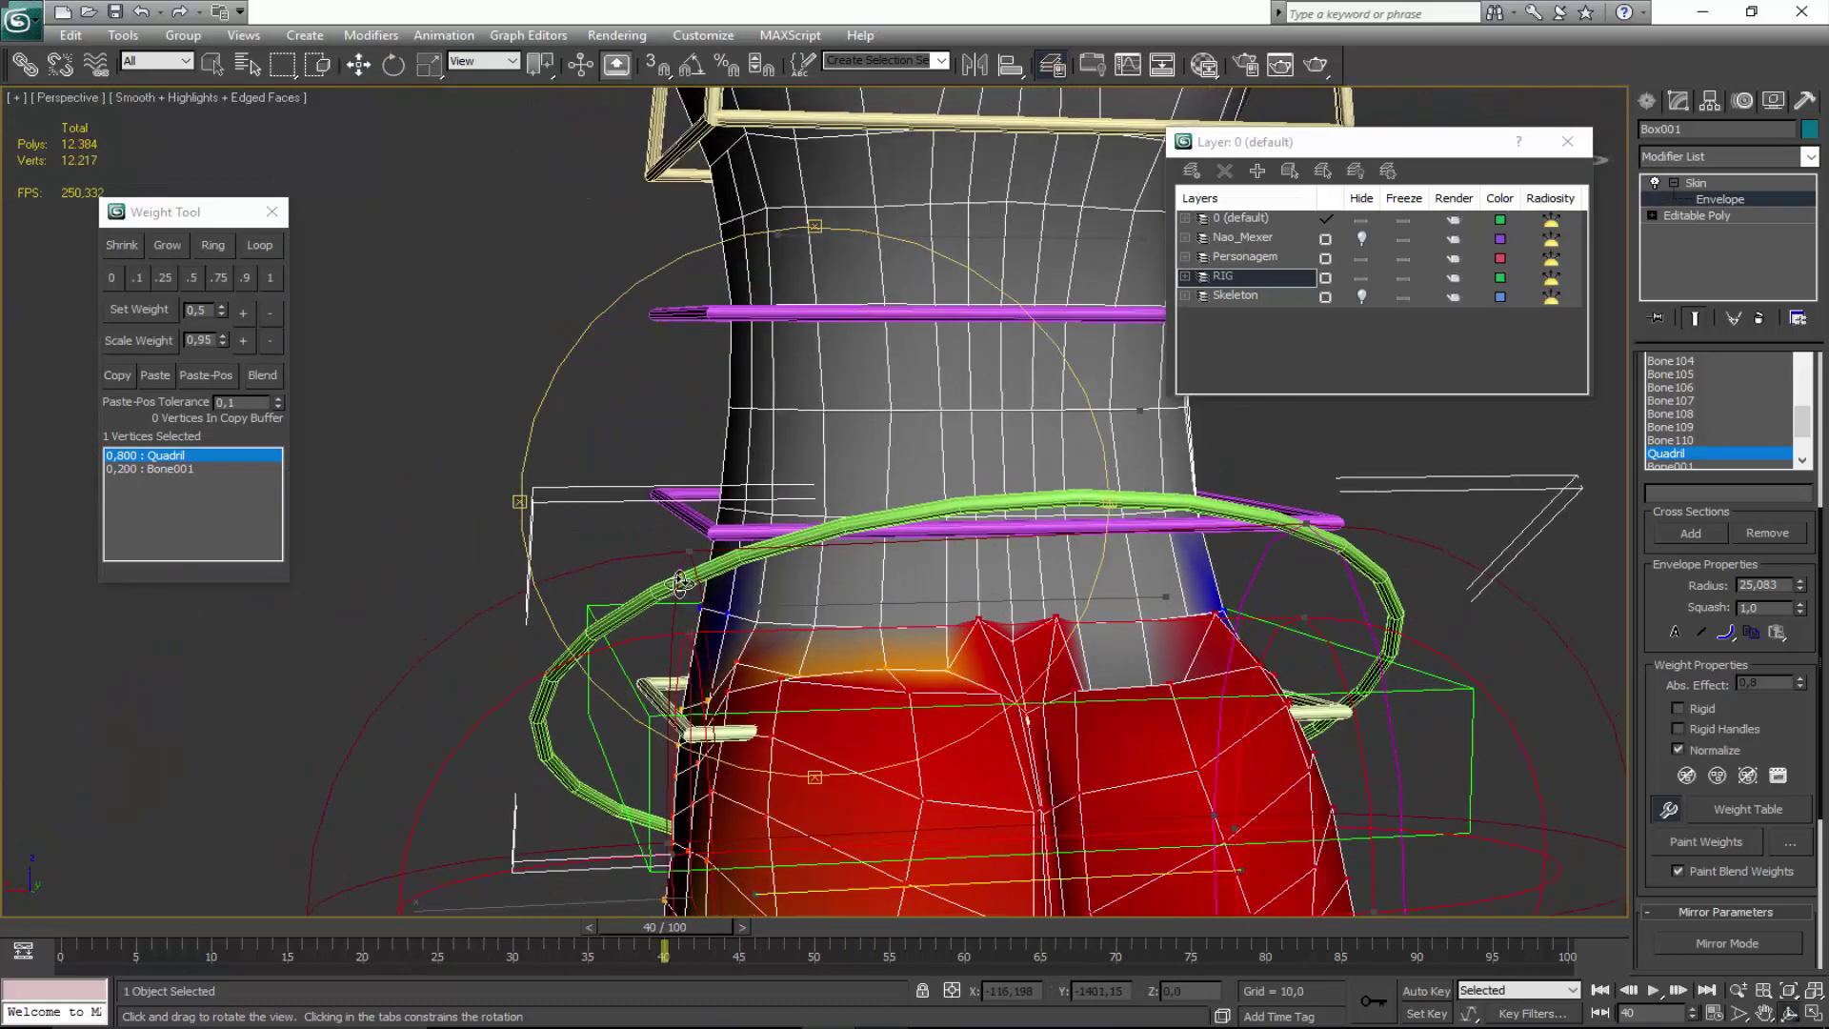
# - Set the Coluna_01 weight to 0.4 on the fully Quadril-weighted vertex at the lower back, just above the gluteal crease
pyautogui.click(982, 621)
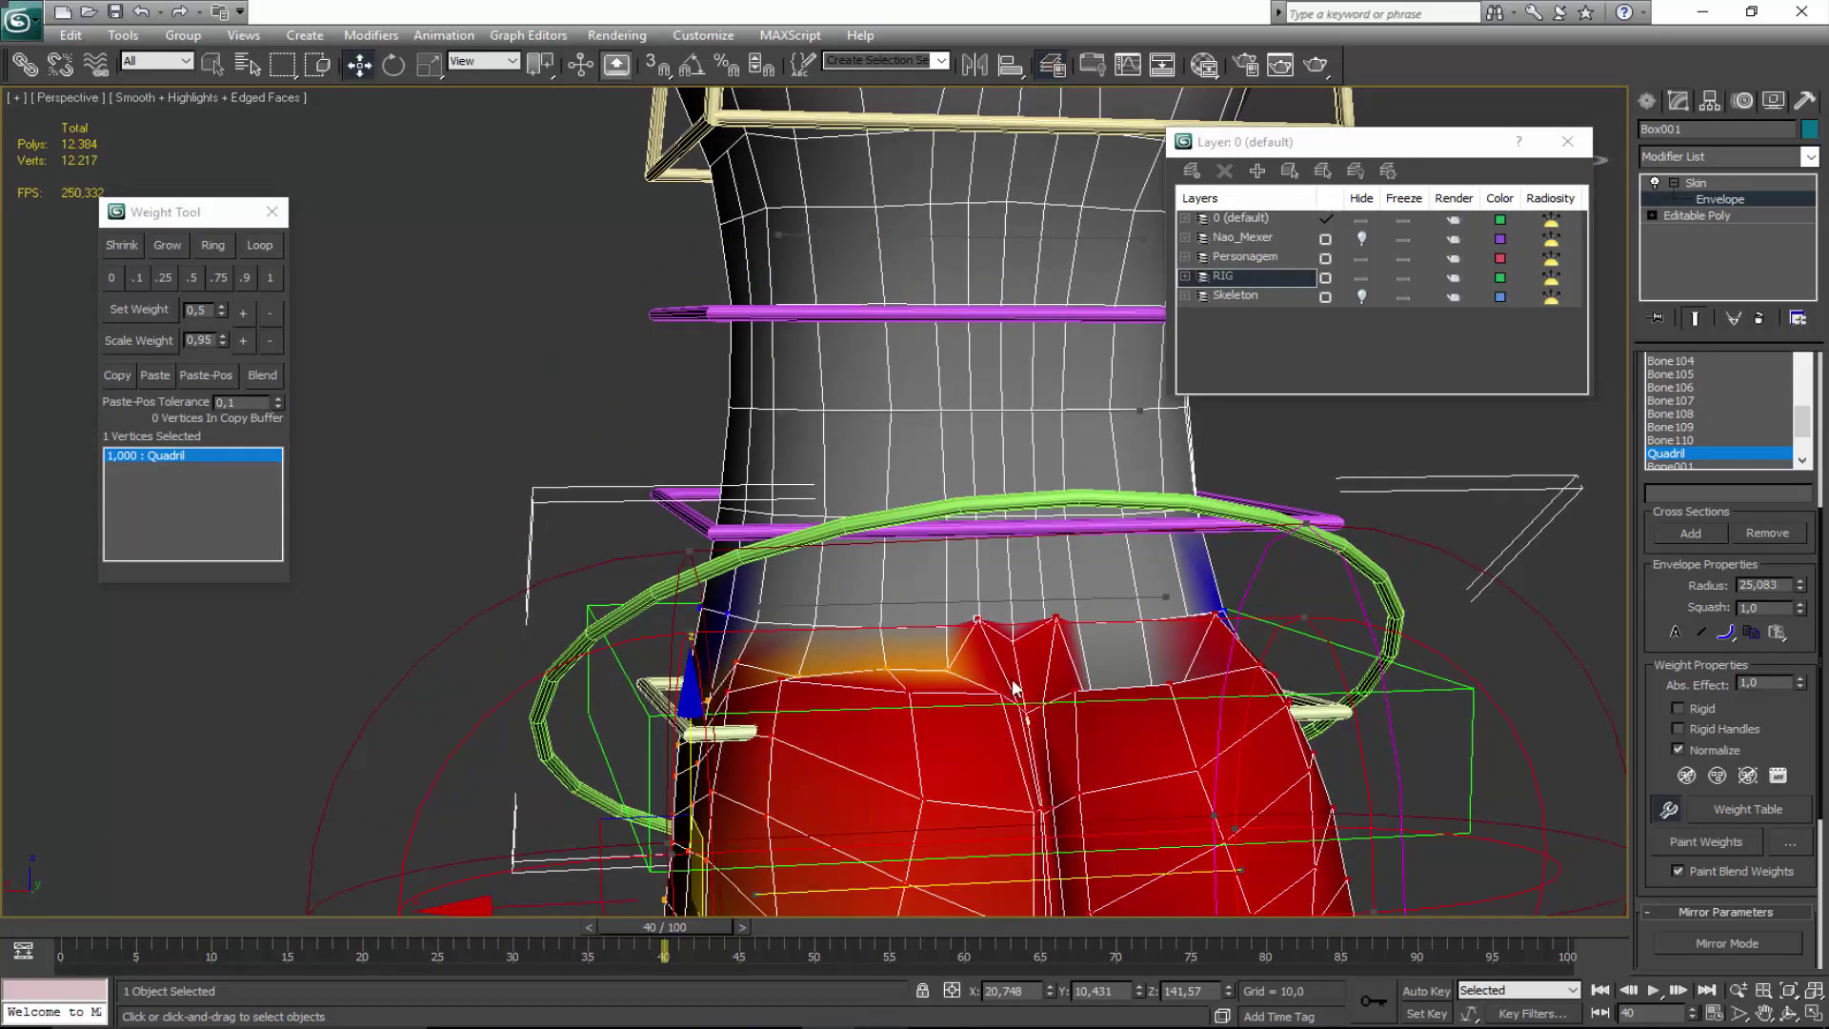
pyautogui.moveTo(1009, 692); pyautogui.dragTo(951, 615, button='middle')
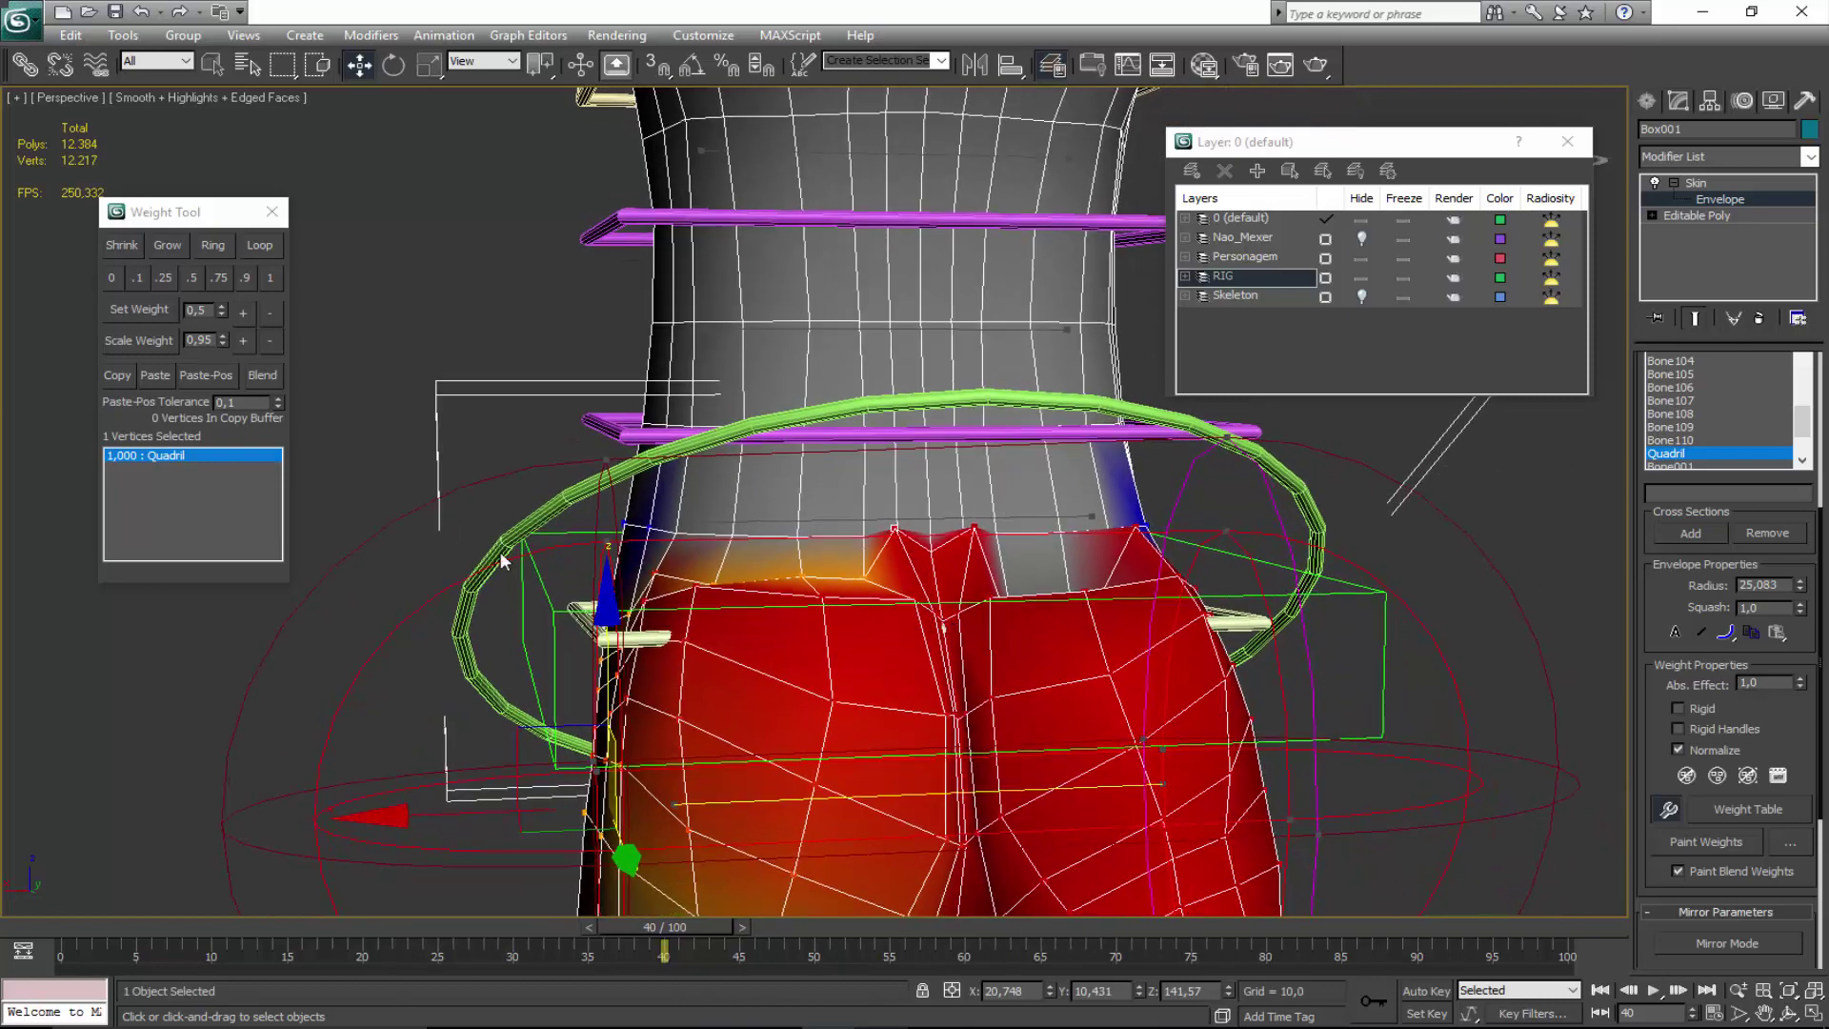
pyautogui.click(1004, 519)
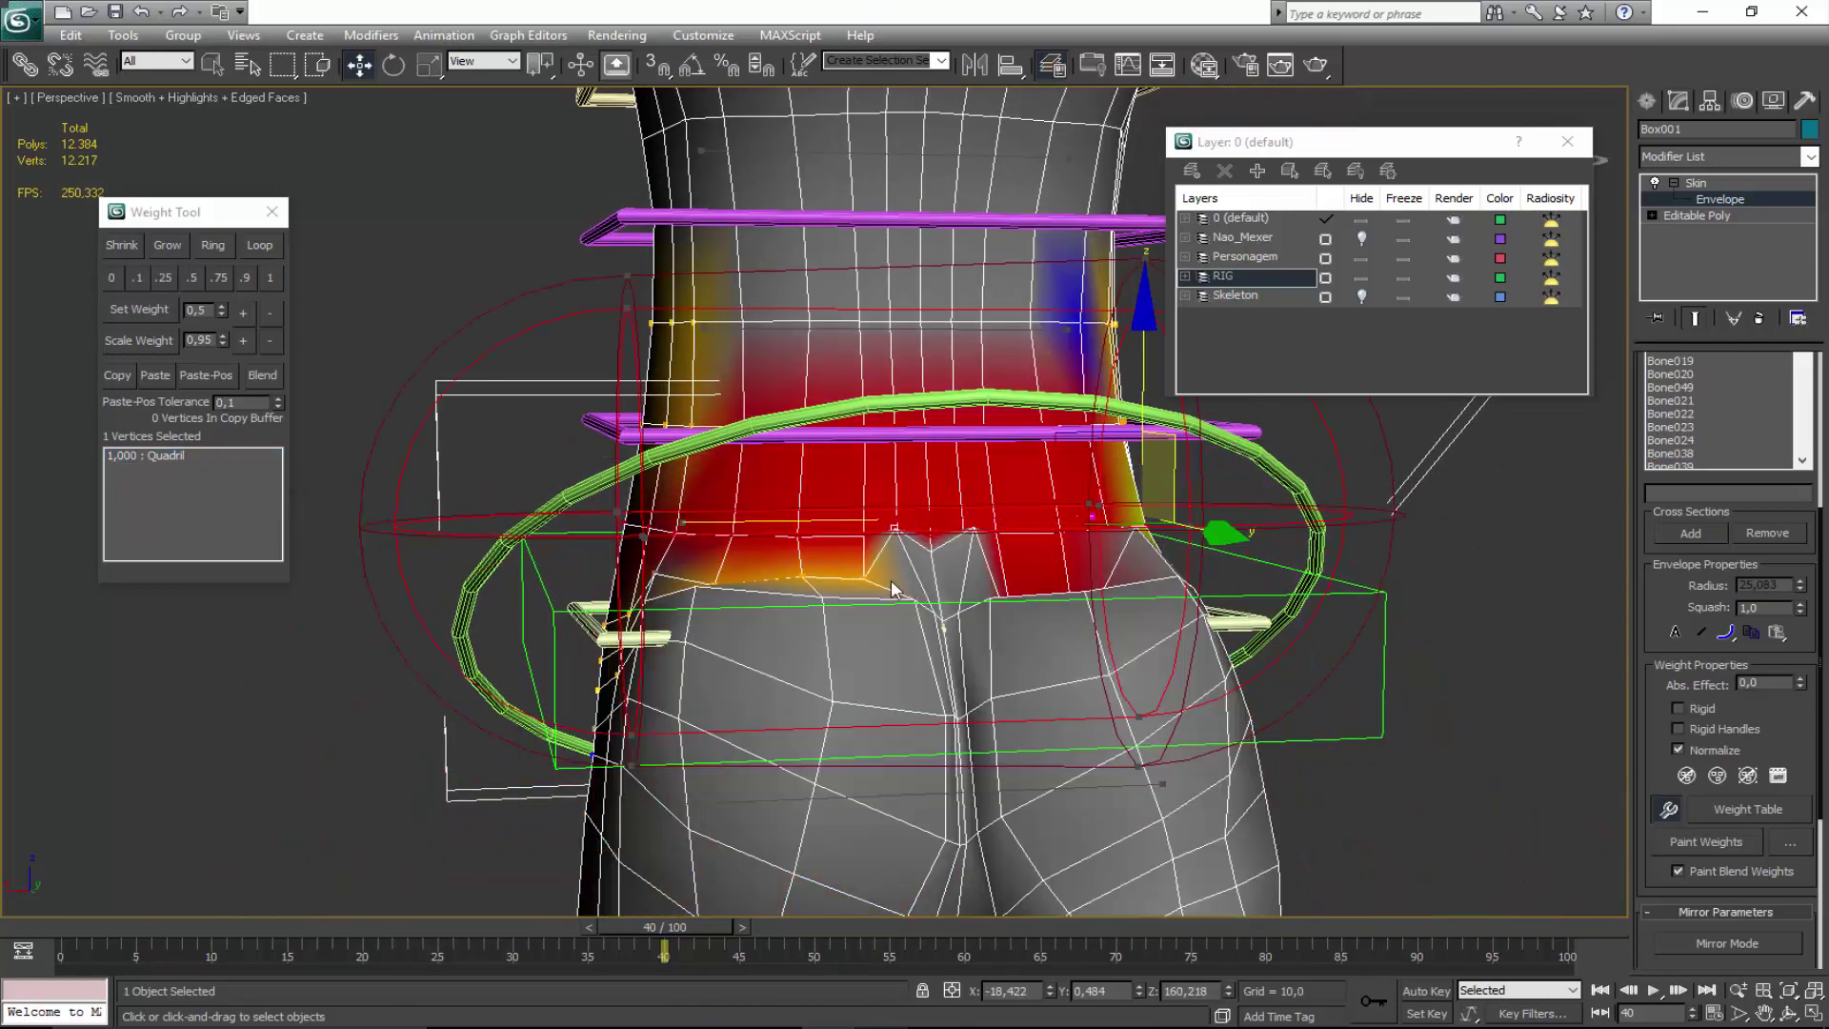
pyautogui.click(241, 313)
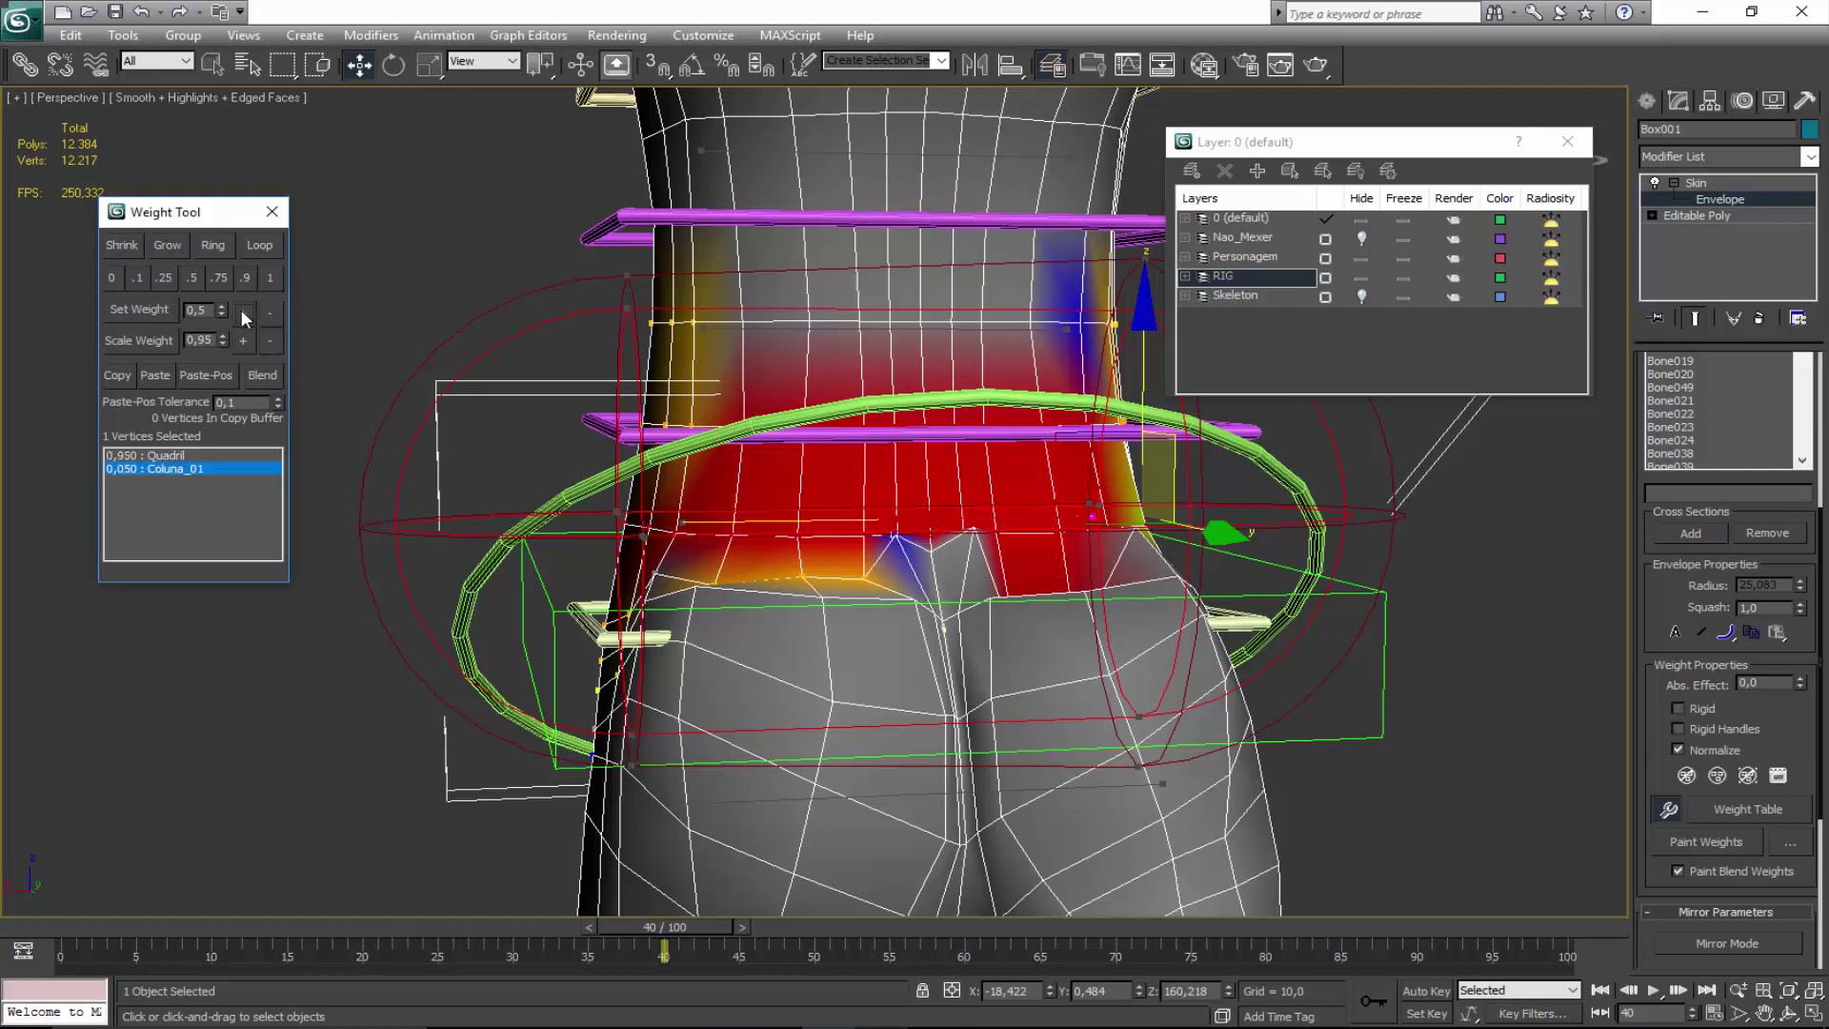
pyautogui.click(242, 313)
pyautogui.click(242, 312)
pyautogui.click(242, 312)
pyautogui.click(242, 313)
pyautogui.click(242, 312)
pyautogui.click(242, 311)
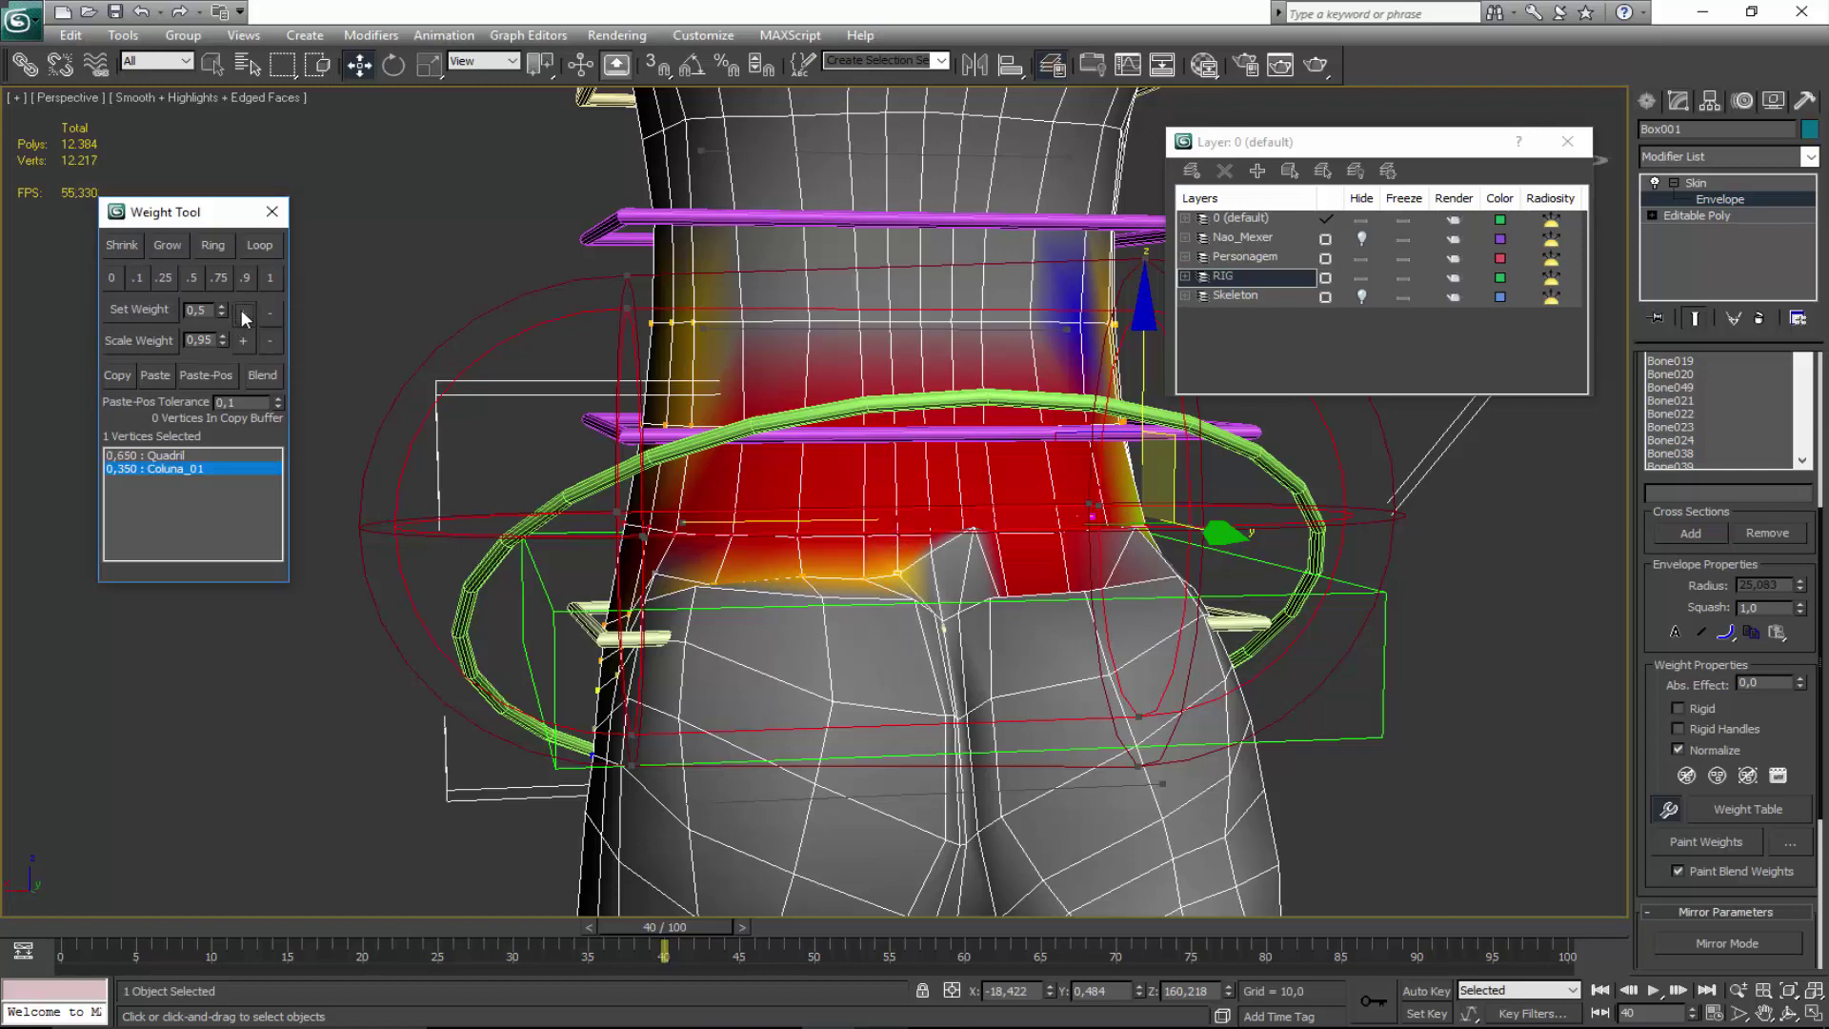
pyautogui.click(242, 310)
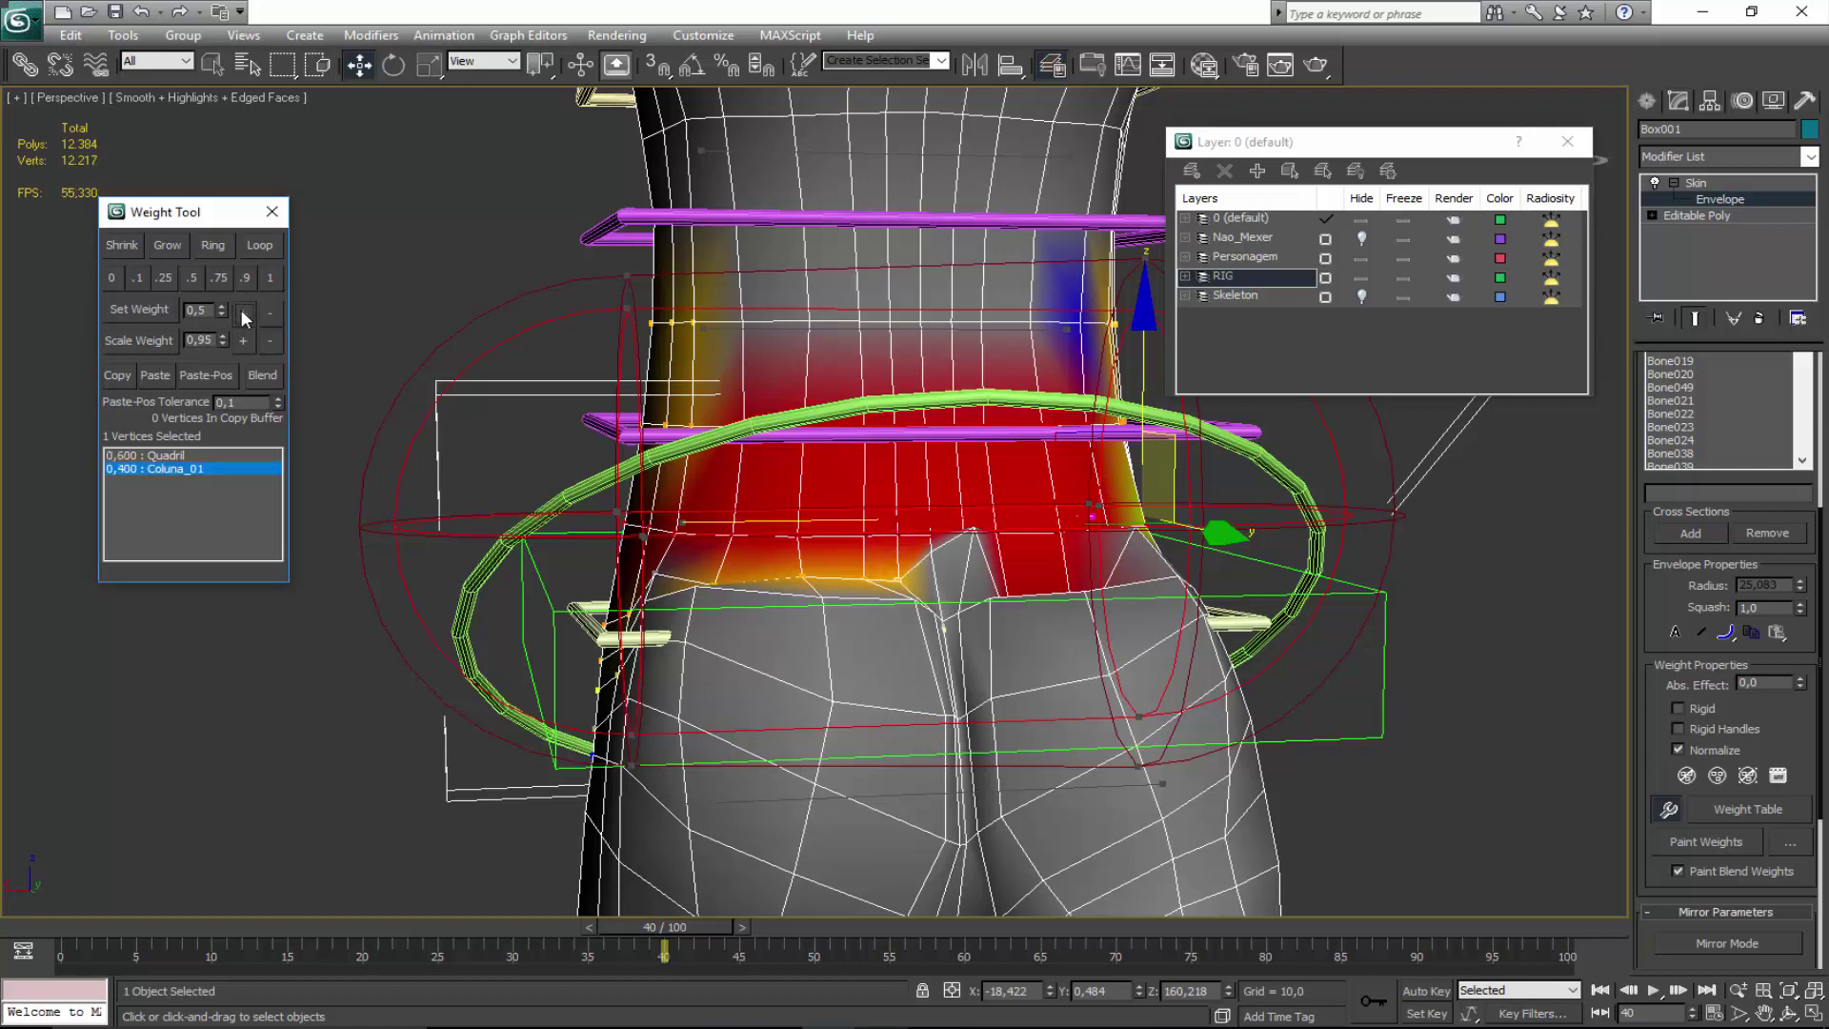
# - Set the Coluna_01 weight to 0.15 on three neighbouring vertices along the upper edge of the buttock
pyautogui.click(910, 604)
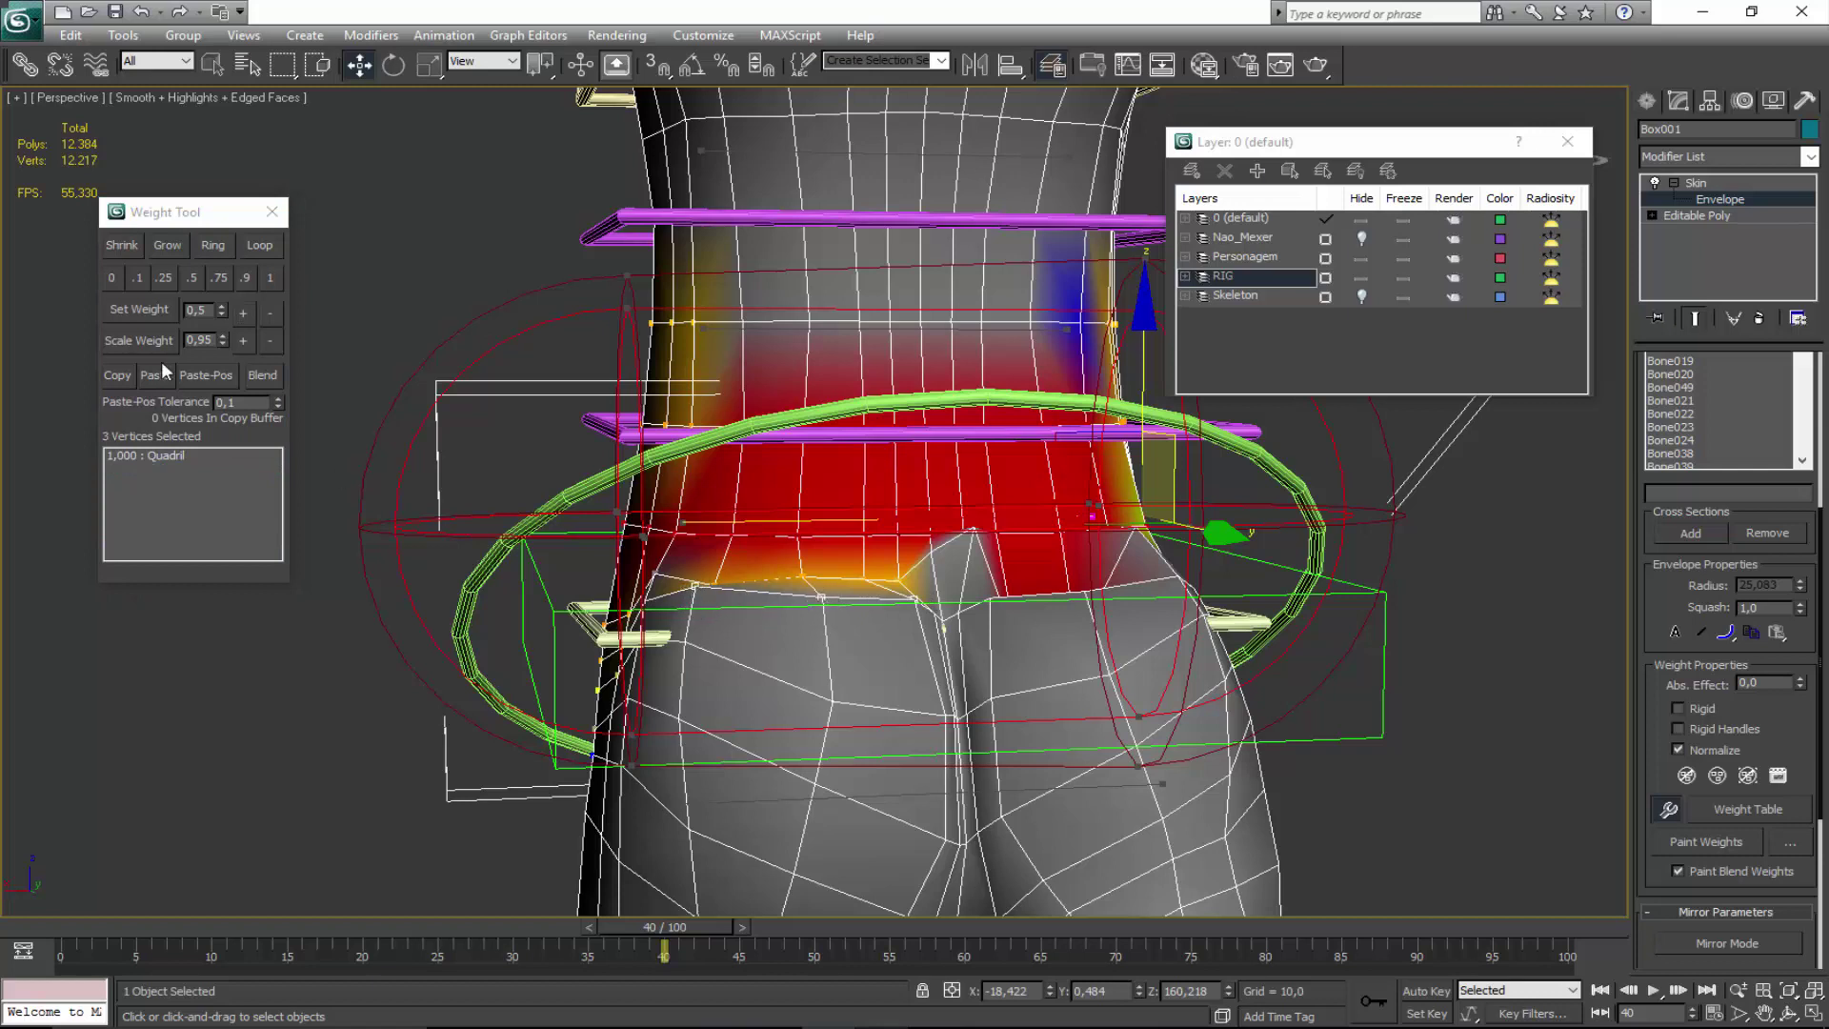
pyautogui.click(242, 314)
pyautogui.click(242, 313)
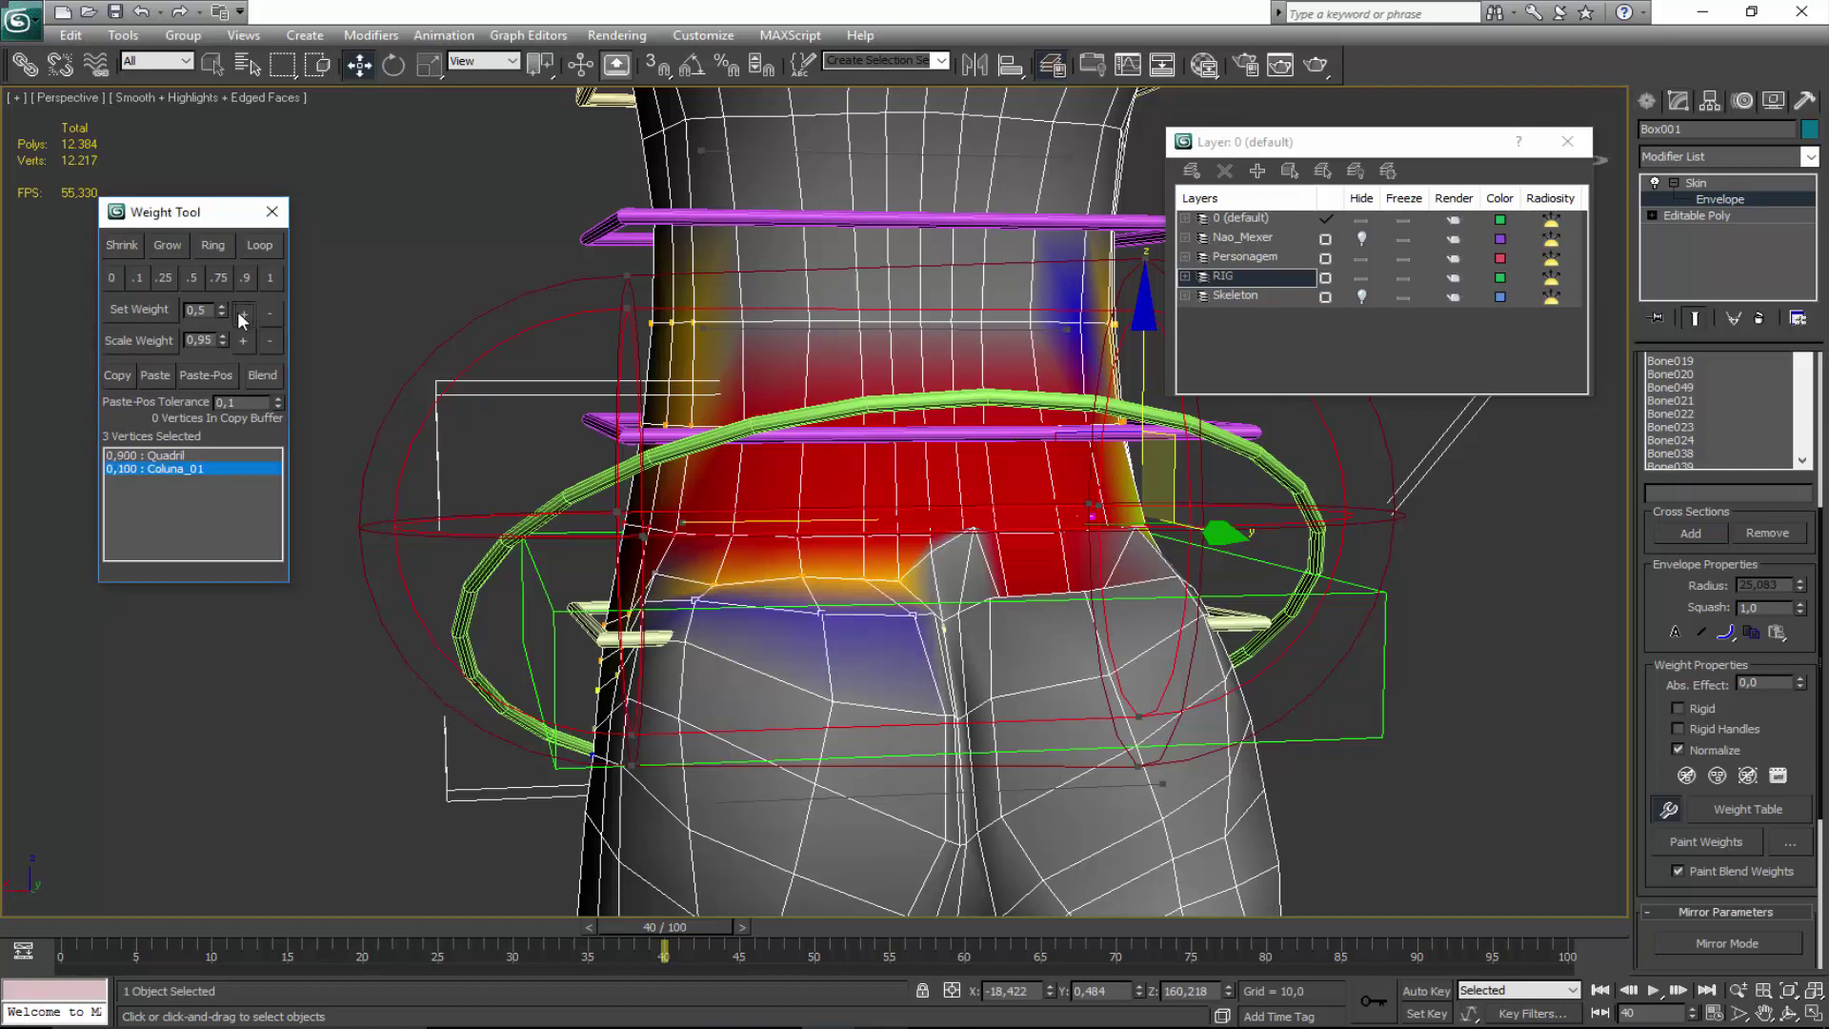
pyautogui.click(242, 313)
# - Raise the Coluna_01 weight to 0.26 on the single vertex at the rear side of the waist
pyautogui.scroll(-5, 906, 592)
pyautogui.keyDown('alt'); pyautogui.moveTo(905, 593); pyautogui.dragTo(910, 563, button='middle'); pyautogui.keyUp('alt')
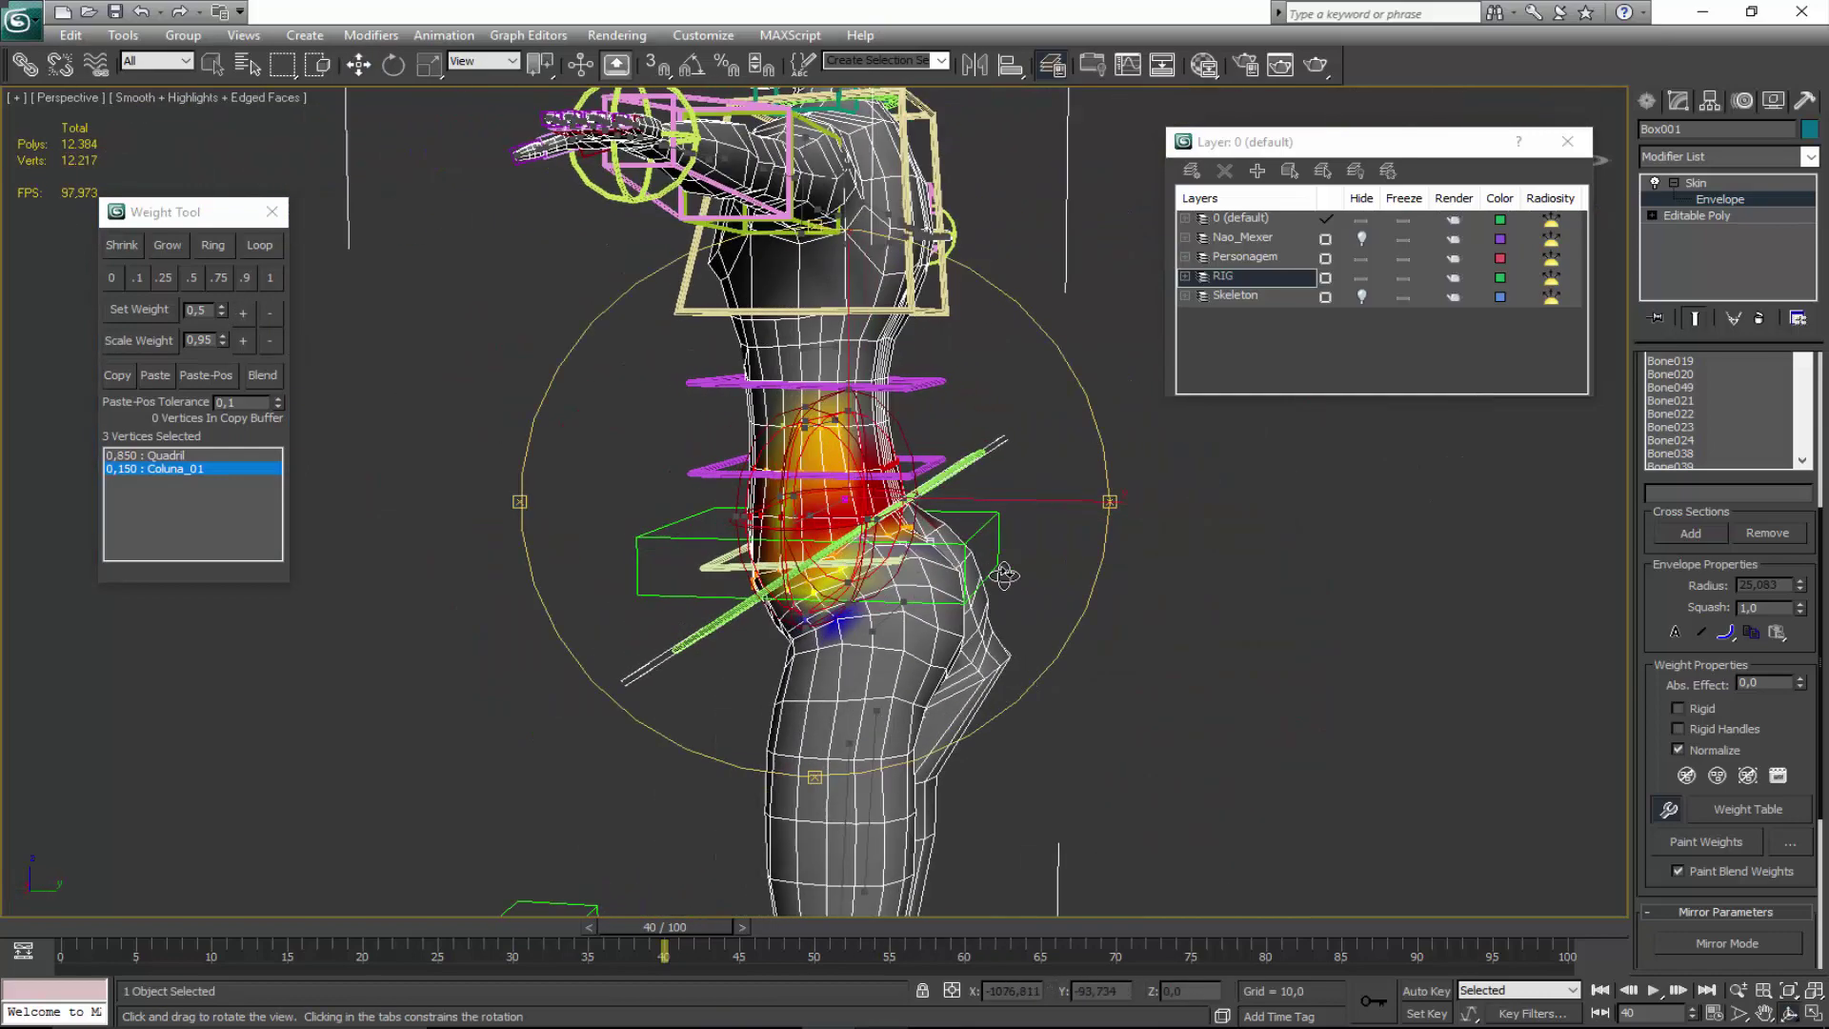
pyautogui.scroll(5, 909, 562)
pyautogui.scroll(-5, 910, 564)
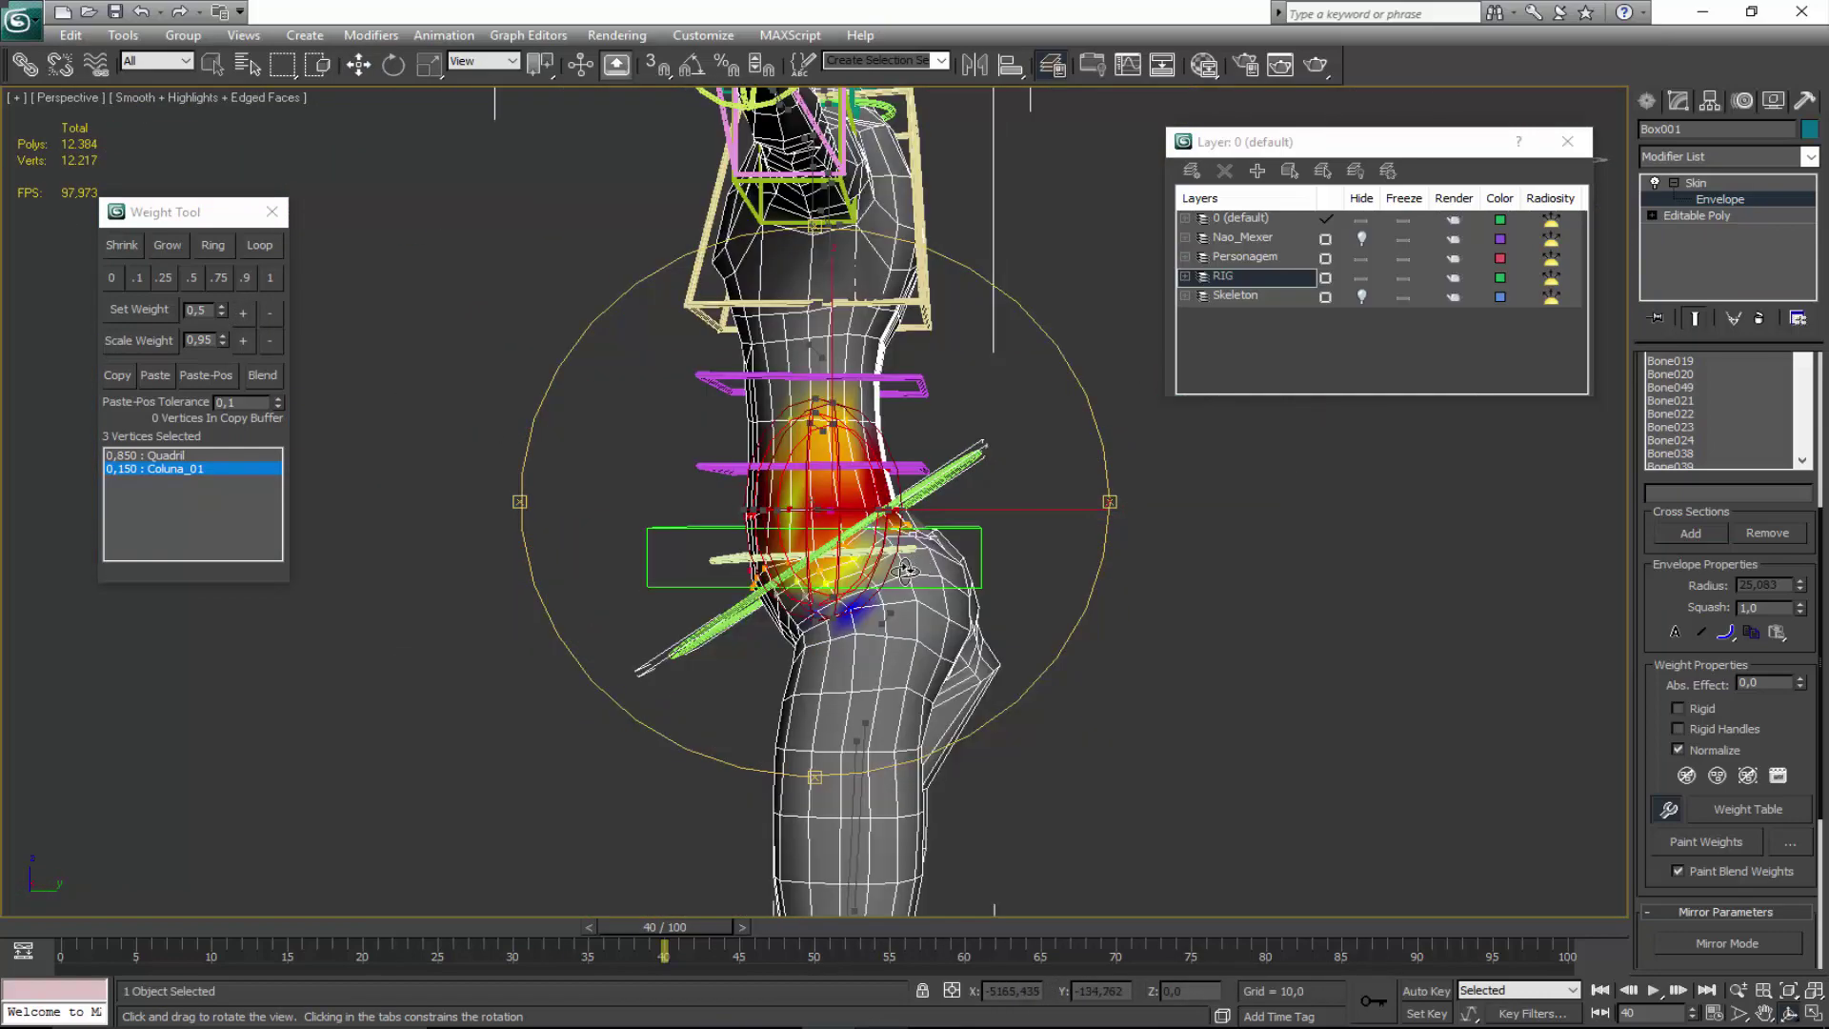
pyautogui.scroll(5, 905, 571)
pyautogui.keyDown('alt'); pyautogui.moveTo(890, 577); pyautogui.dragTo(886, 574, button='middle'); pyautogui.keyUp('alt')
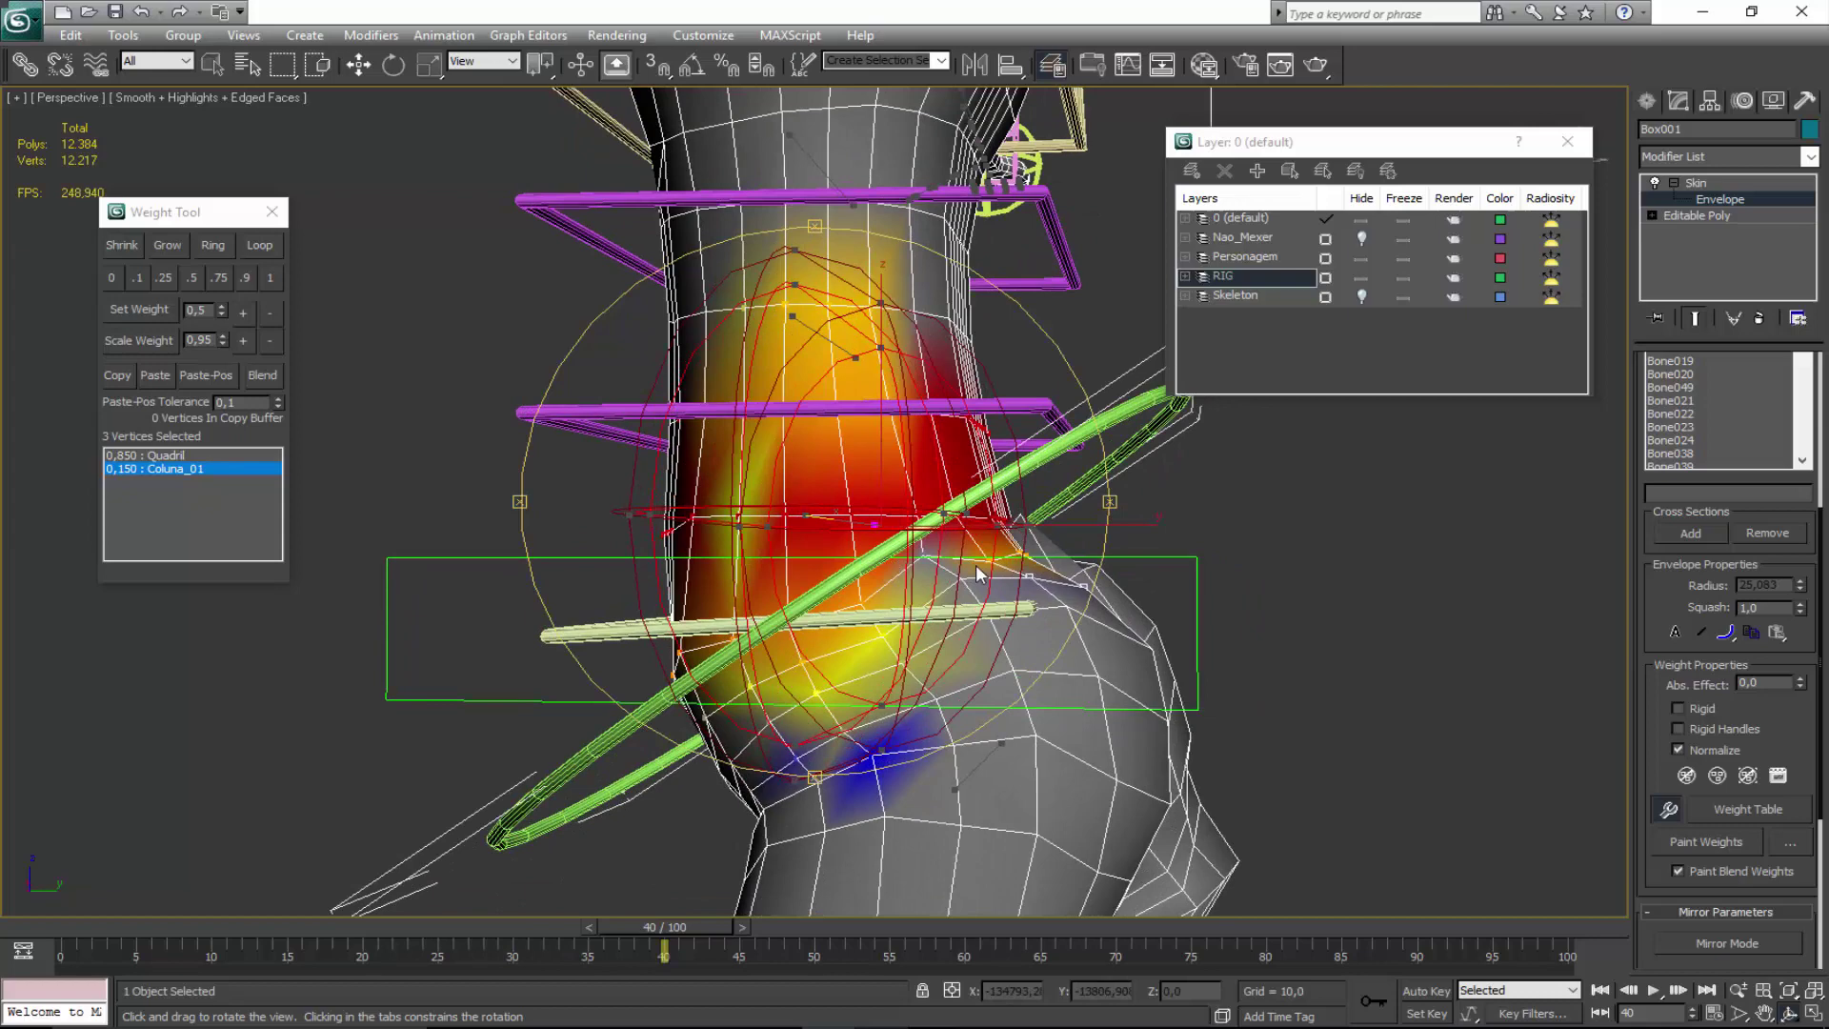
pyautogui.click(922, 555)
pyautogui.click(242, 313)
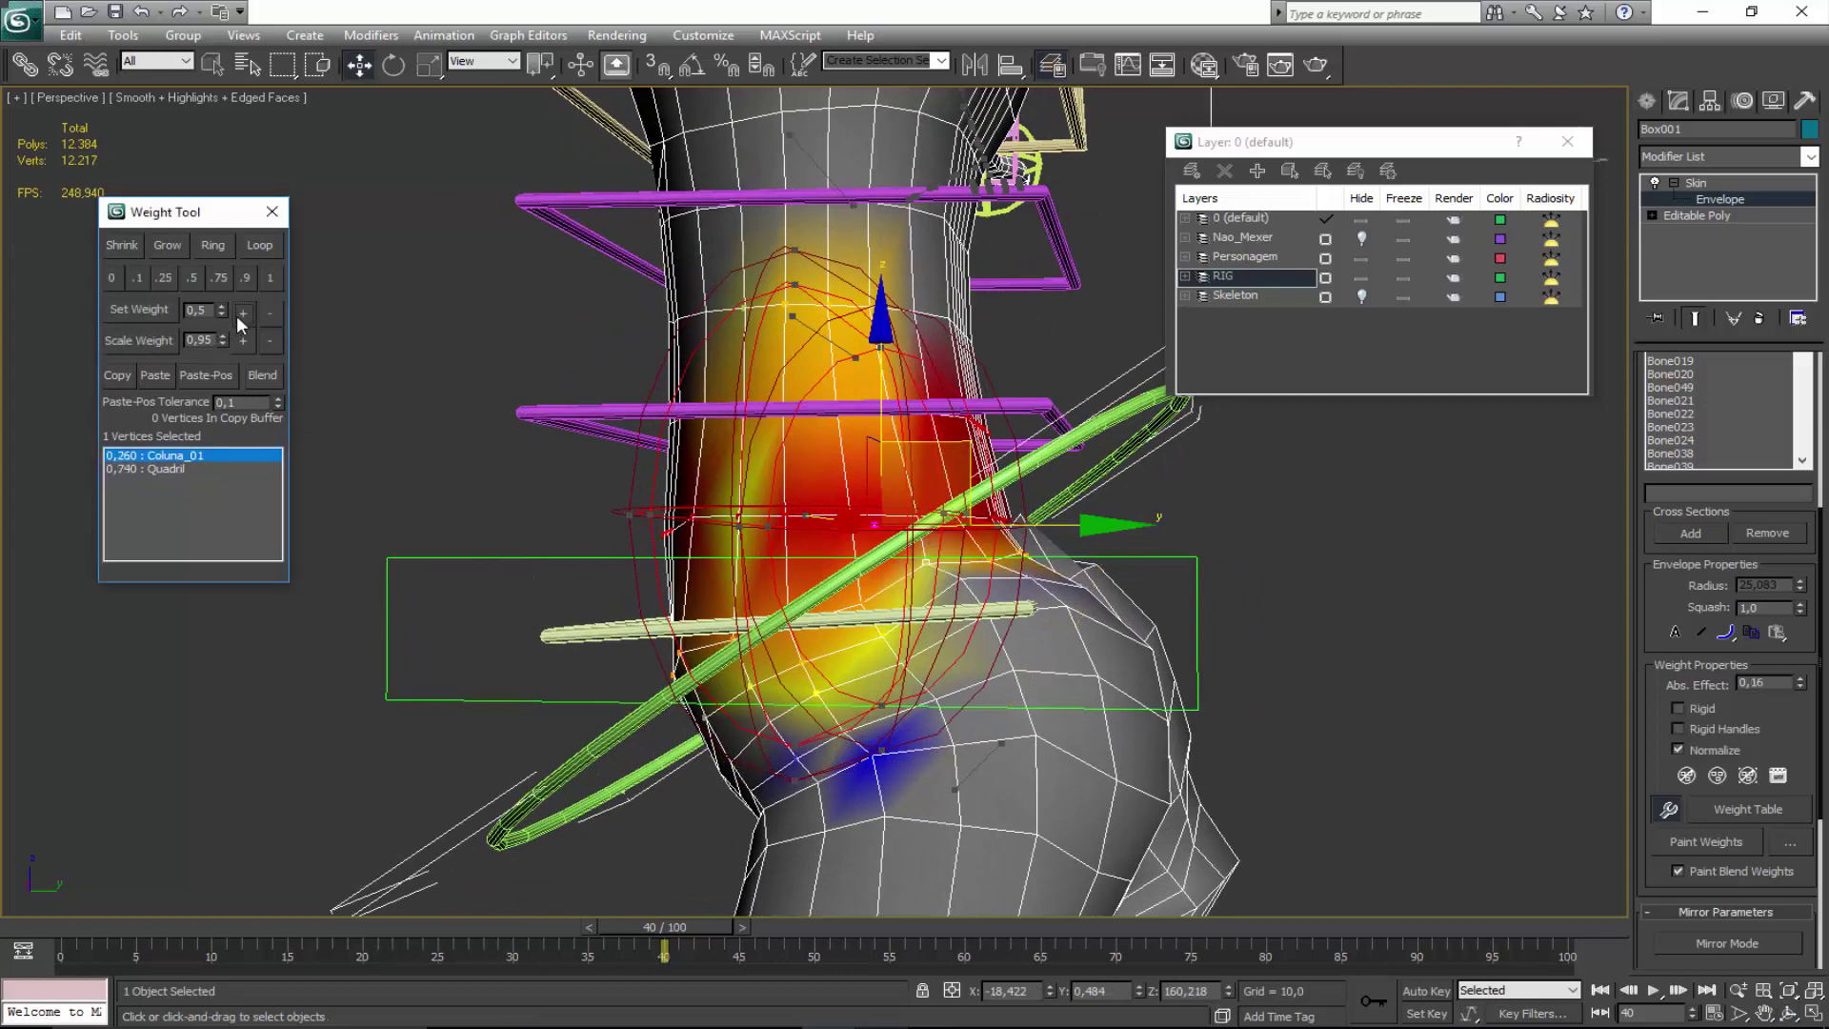
# - Scrub the animation to frame 51 and examine the tilted pelvis from the side and the front of the belly
pyautogui.scroll(-3, 906, 574)
pyautogui.scroll(-4, 897, 554)
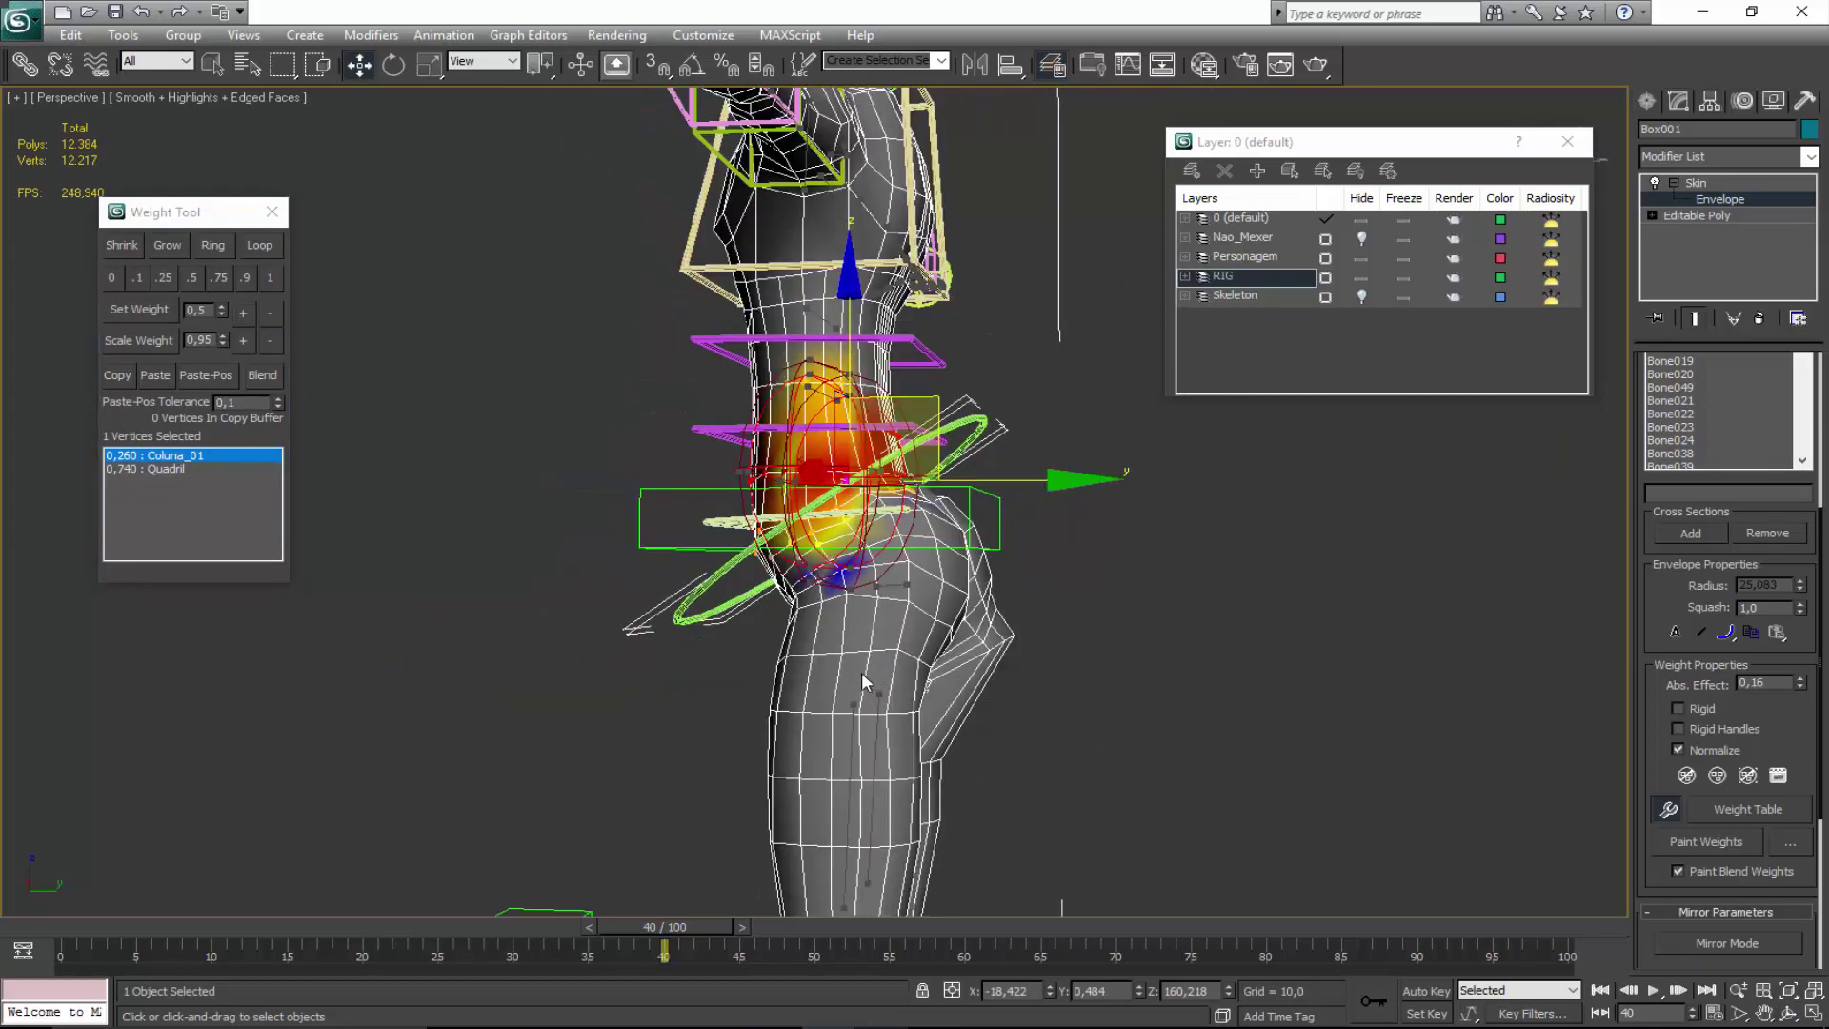
pyautogui.moveTo(686, 924); pyautogui.dragTo(842, 922)
pyautogui.scroll(2, 930, 694)
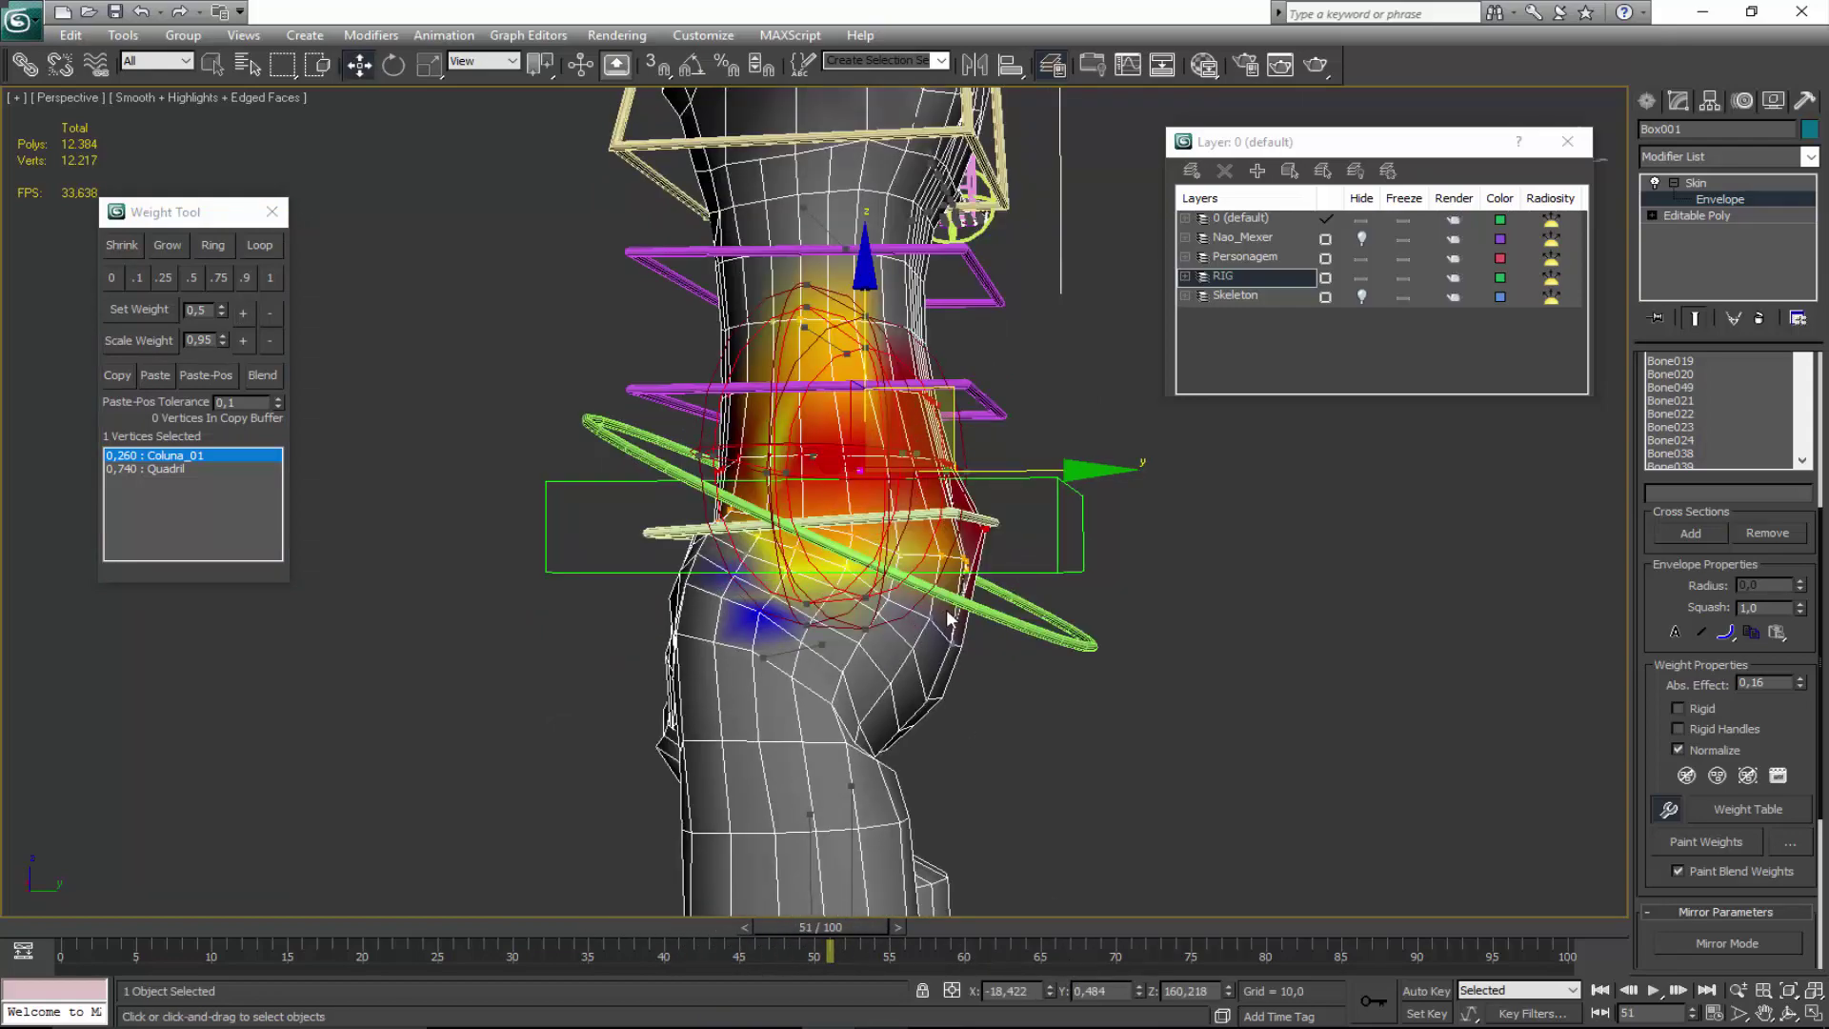
pyautogui.keyDown('alt'); pyautogui.moveTo(949, 619); pyautogui.dragTo(988, 601, button='middle'); pyautogui.keyUp('alt')
pyautogui.press('w')
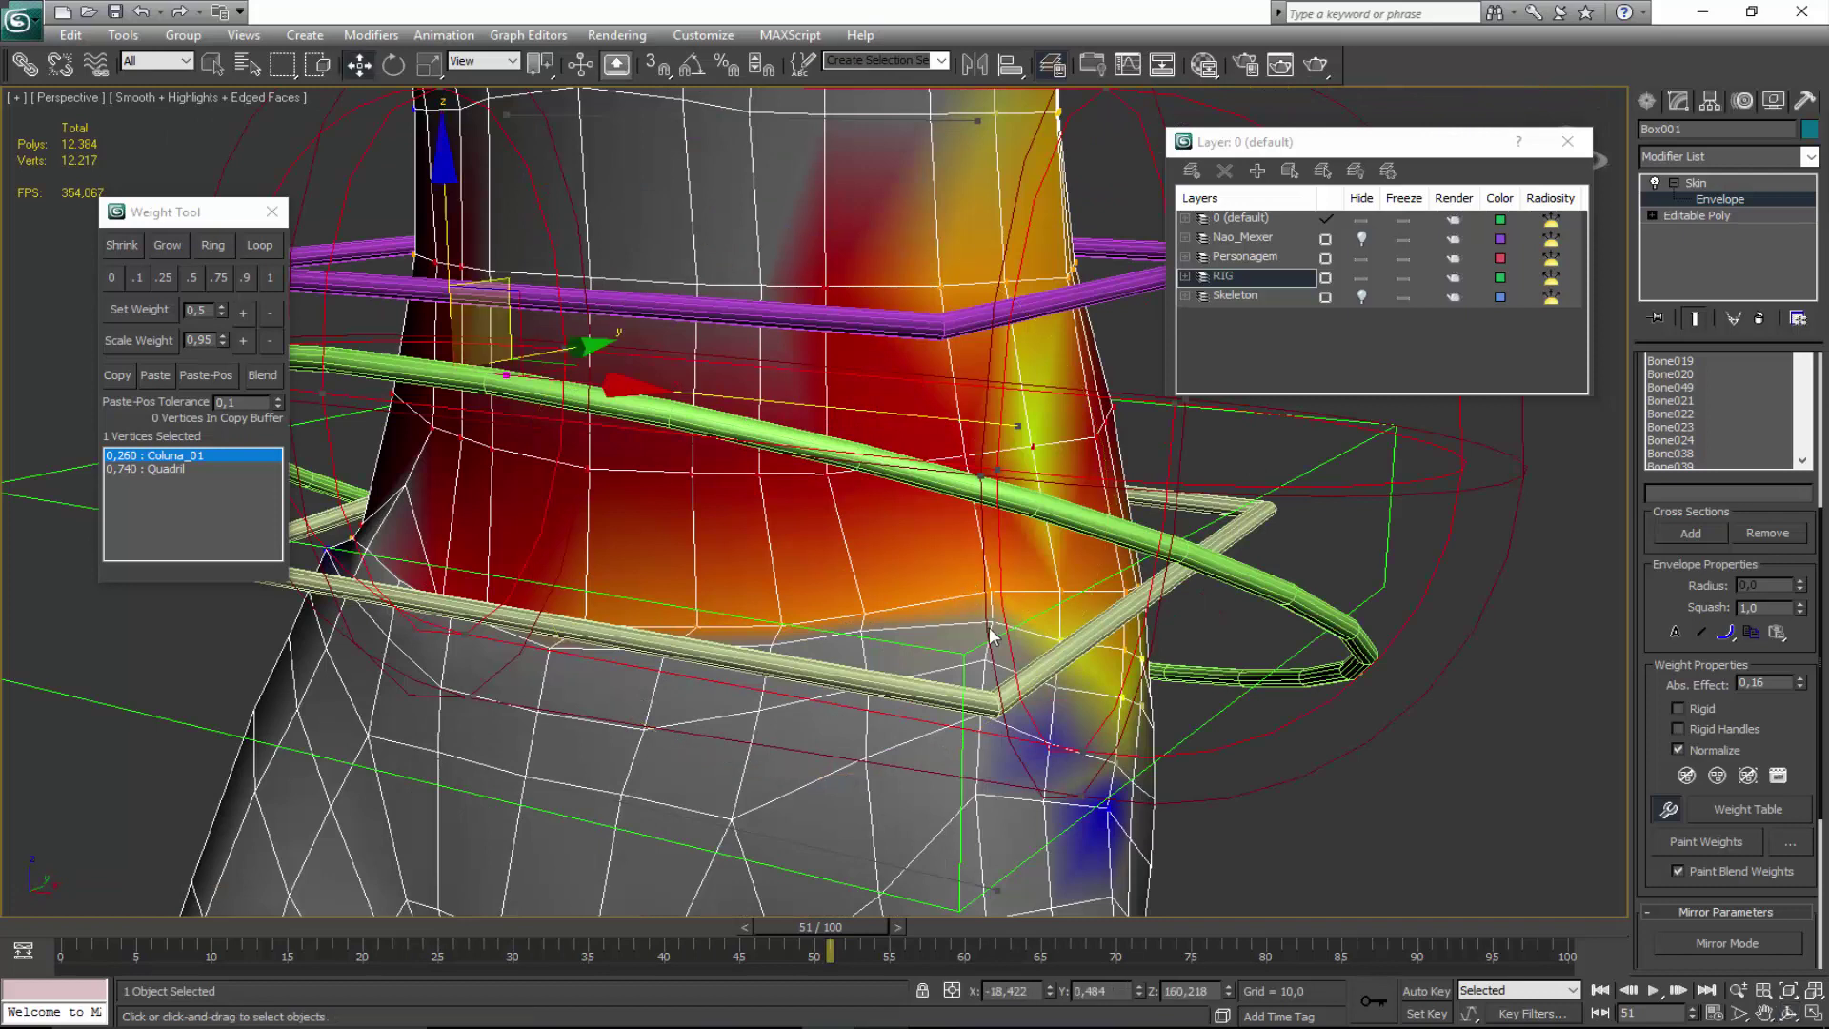
# - Select vertices along the lower belly row below the orange weight band and hide the RIG layer
pyautogui.keyDown('ctrl'); pyautogui.click(863, 629); pyautogui.keyUp('ctrl')
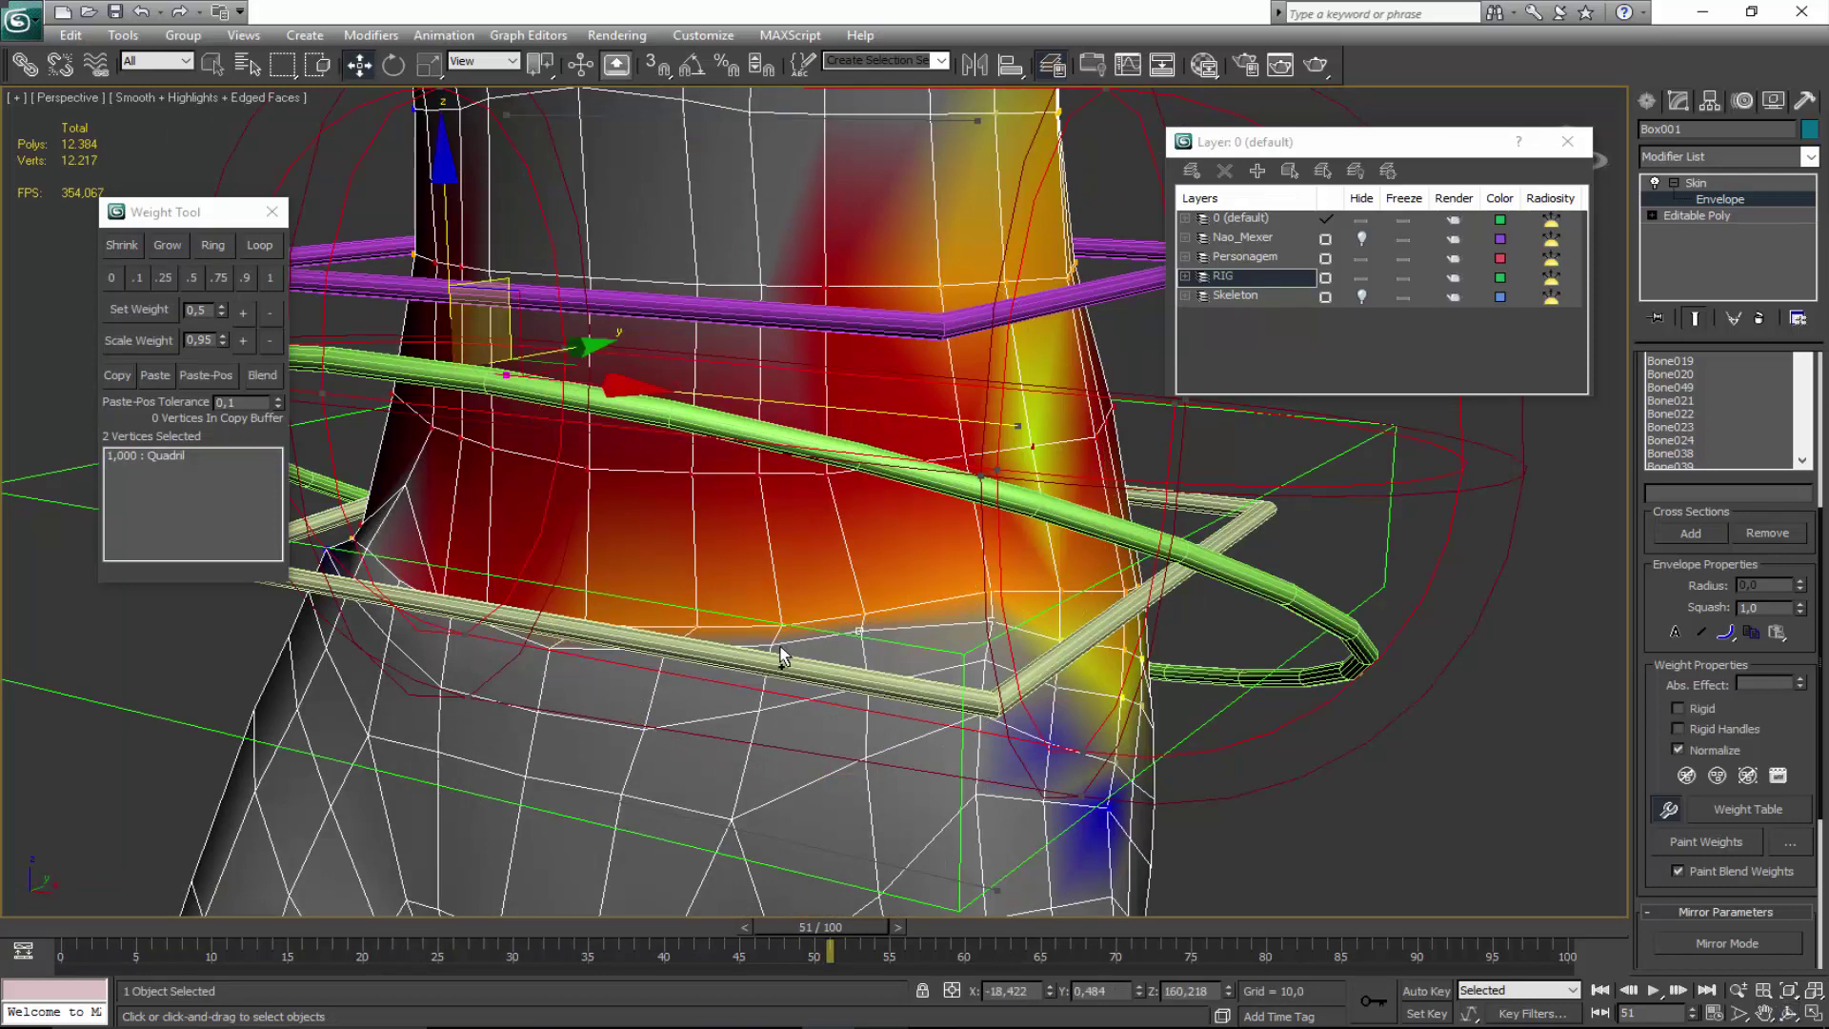
pyautogui.click(1367, 240)
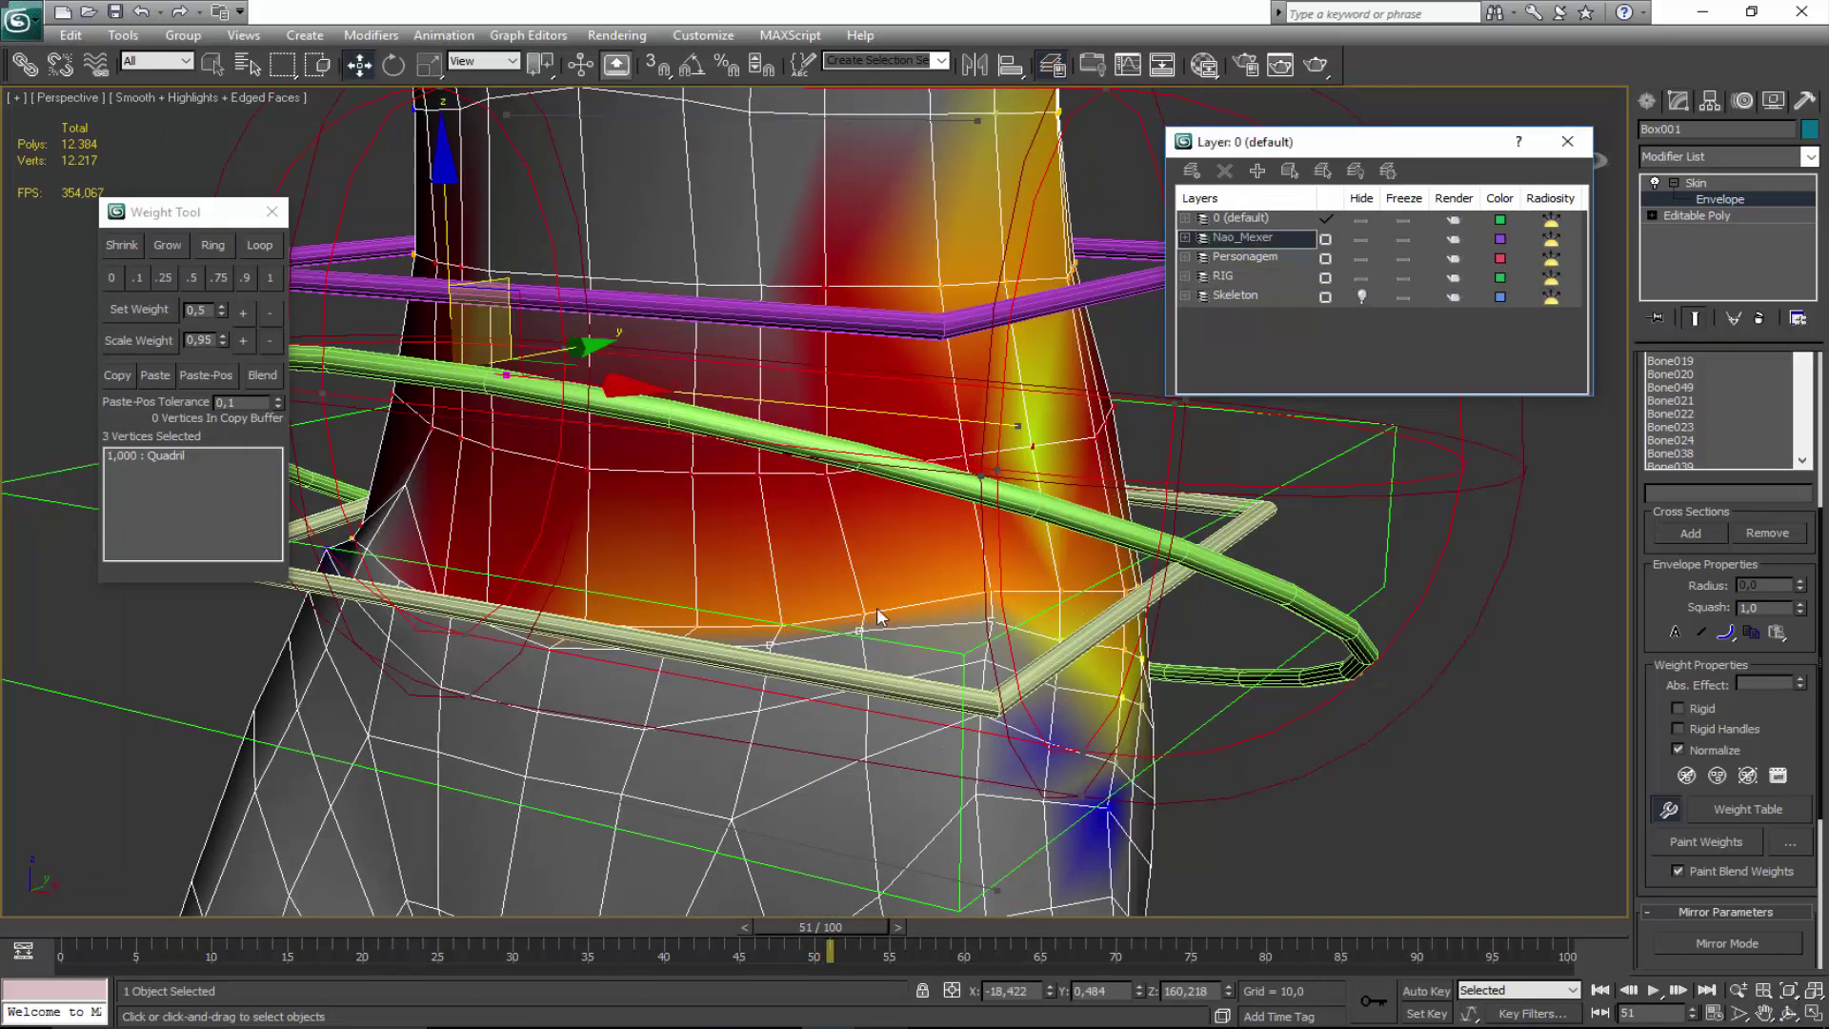
pyautogui.click(1362, 237)
pyautogui.click(1360, 277)
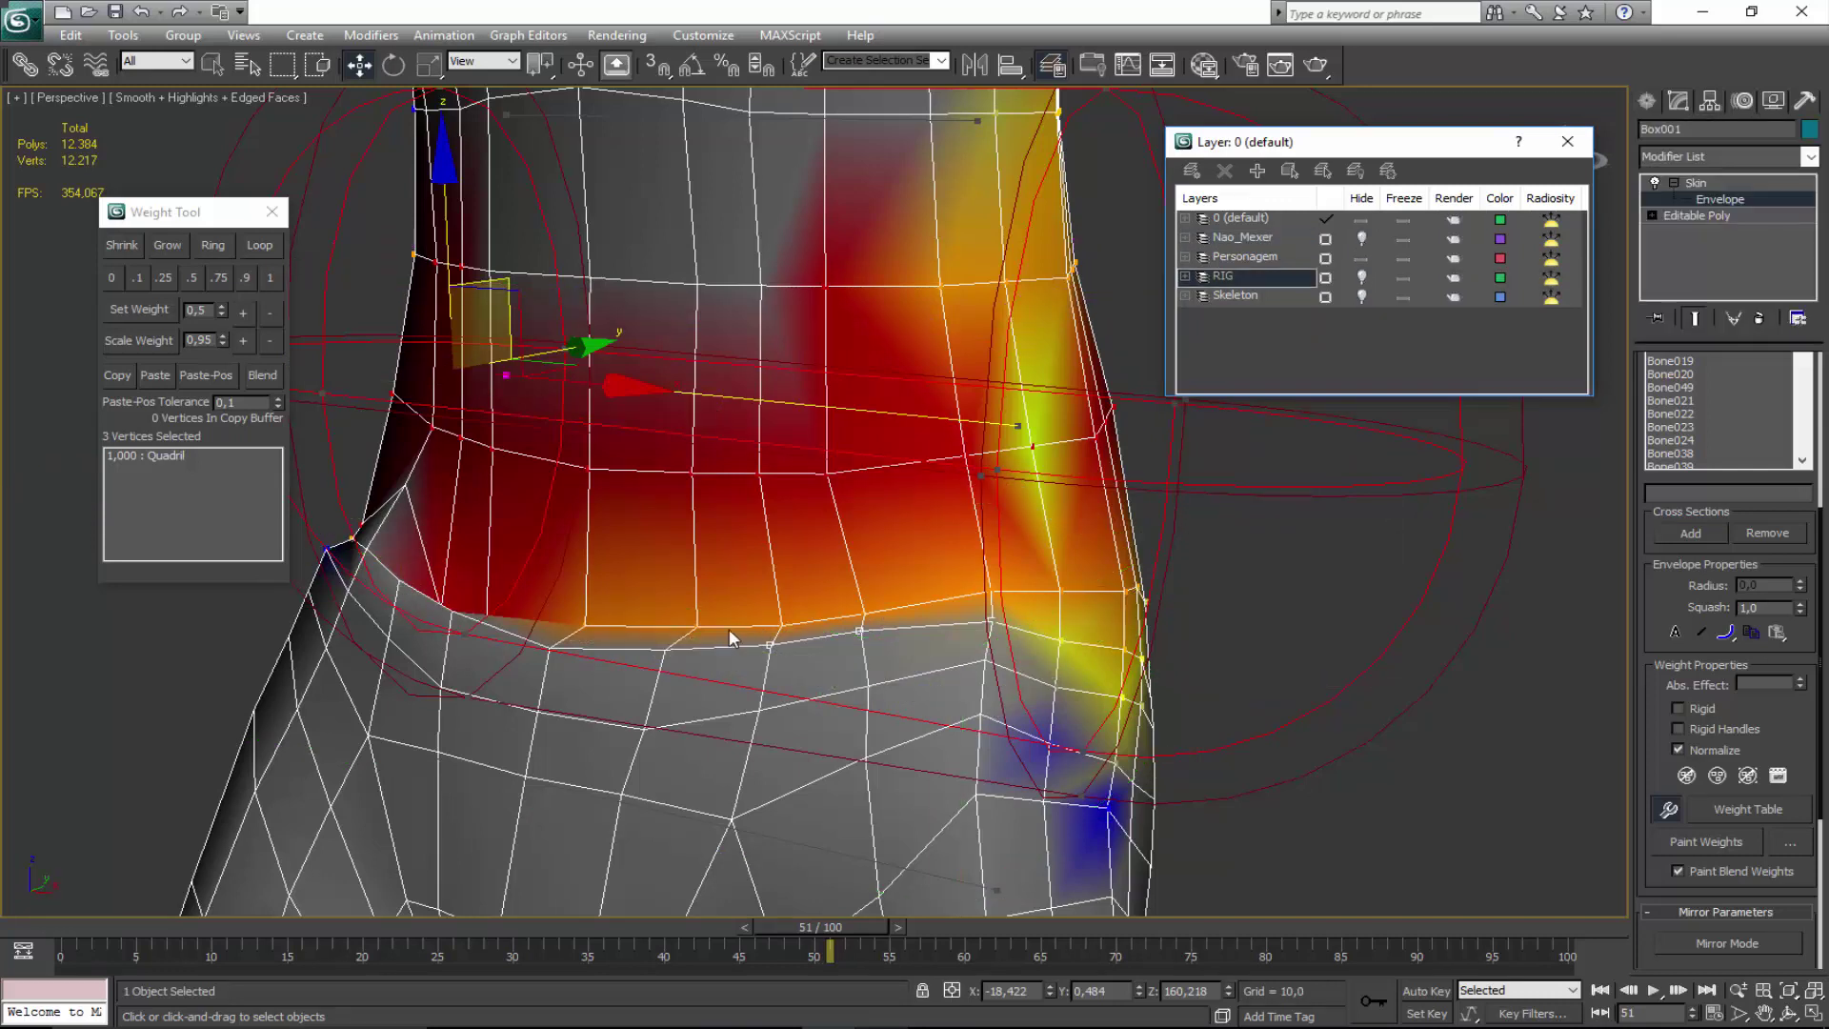
pyautogui.keyDown('ctrl'); pyautogui.click(551, 649); pyautogui.keyUp('ctrl')
pyautogui.click(244, 315)
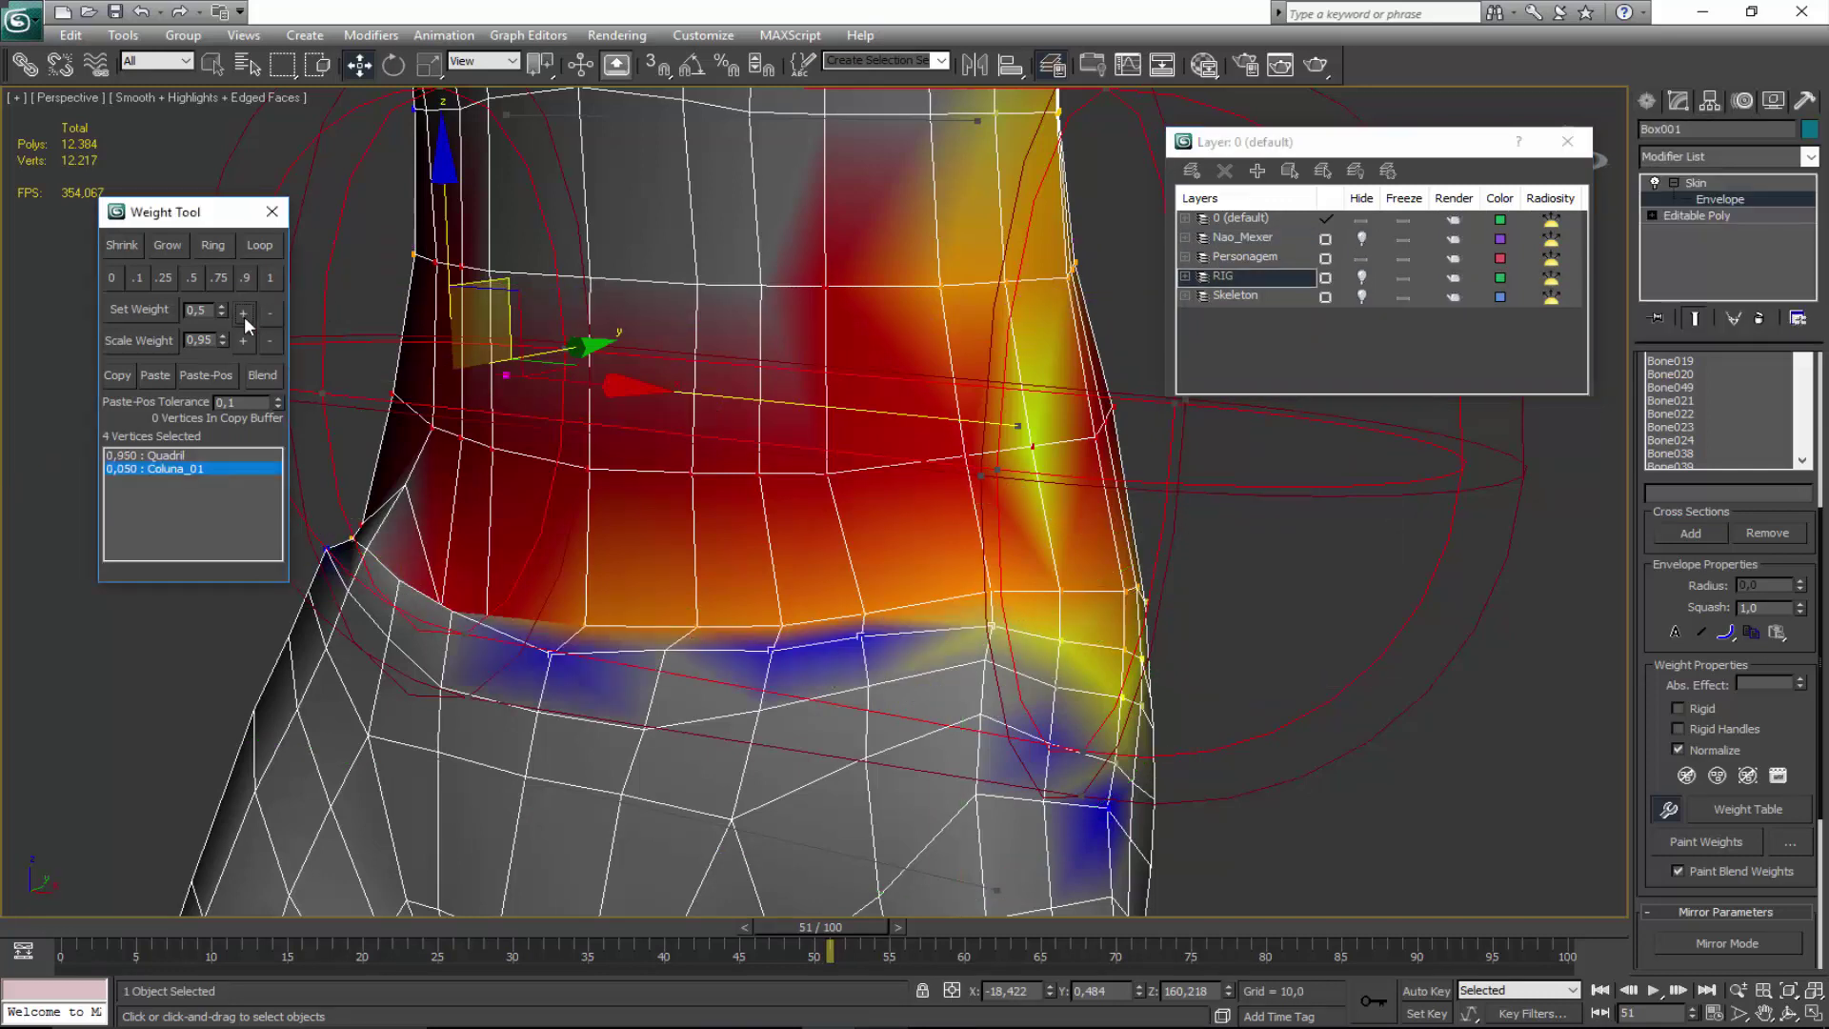
pyautogui.click(244, 314)
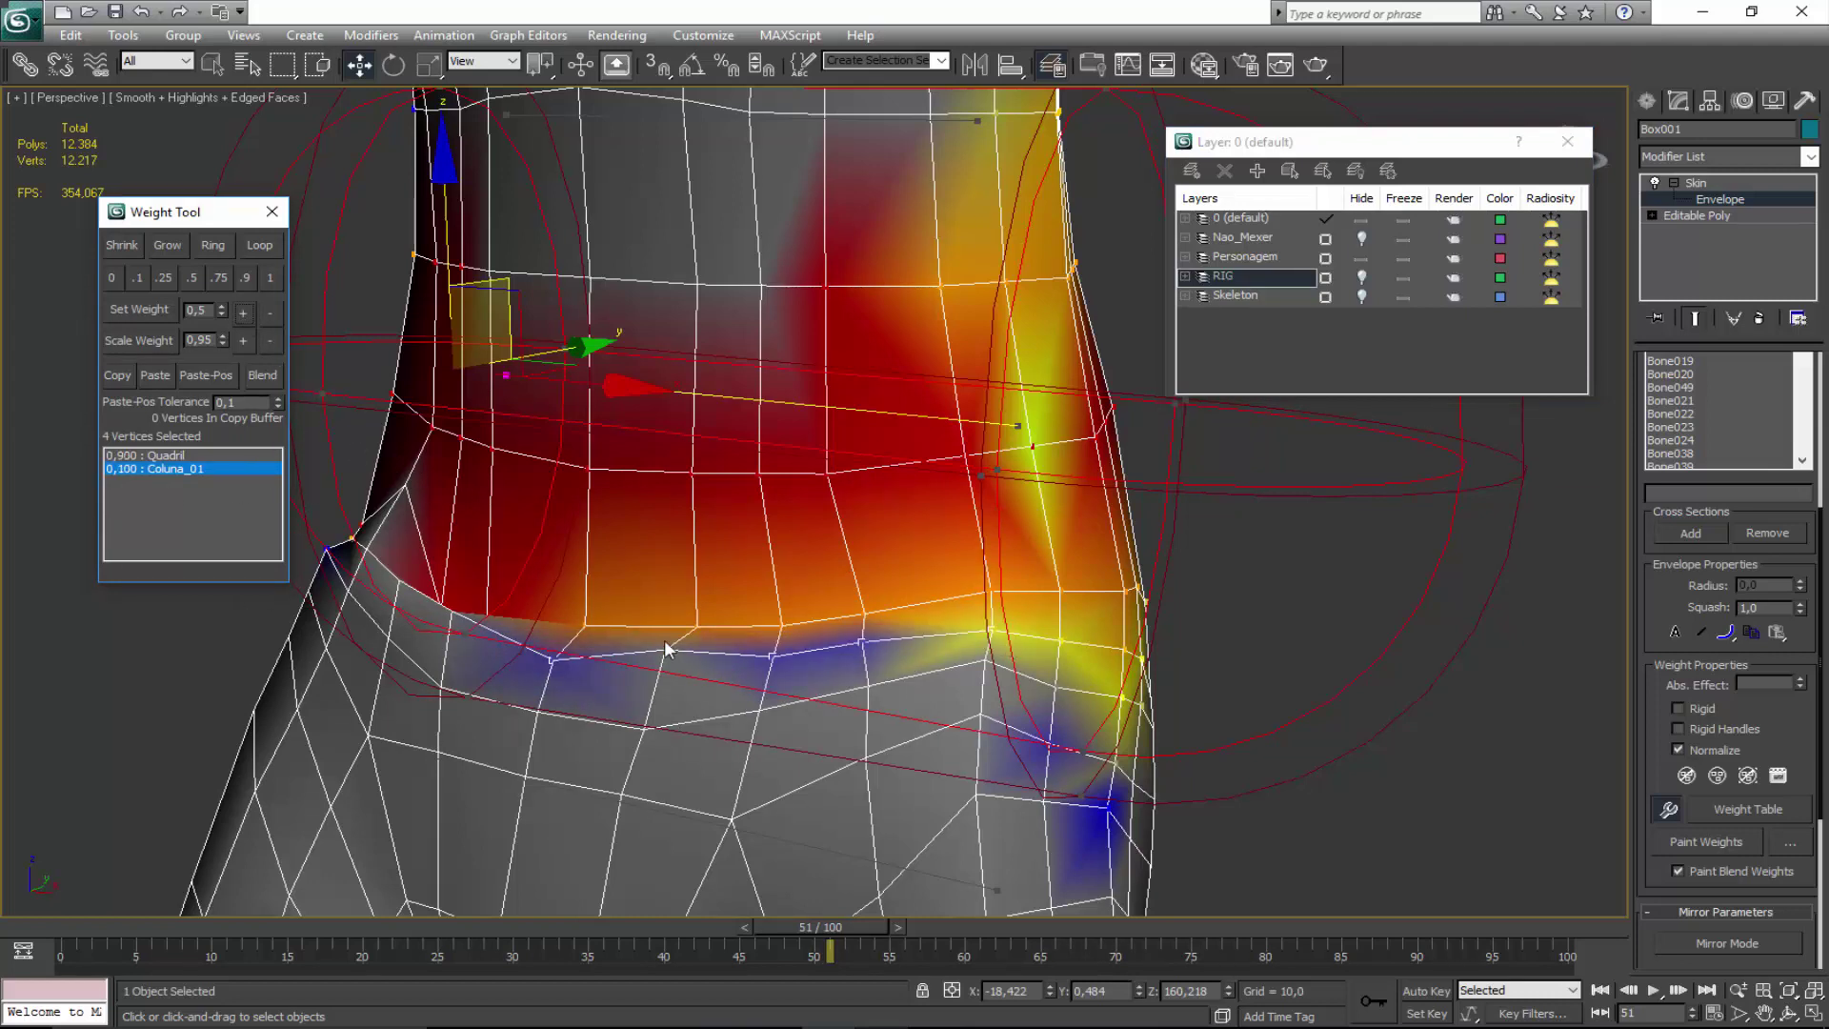
pyautogui.hotkey('ctrl', 'z')
pyautogui.hotkey('ctrl', 'z')
# - Correct the vertex selection to four adjacent lower belly vertices and set their Coluna_01 weight to 0.1
pyautogui.keyDown('ctrl'); pyautogui.click(322, 556); pyautogui.keyUp('ctrl')
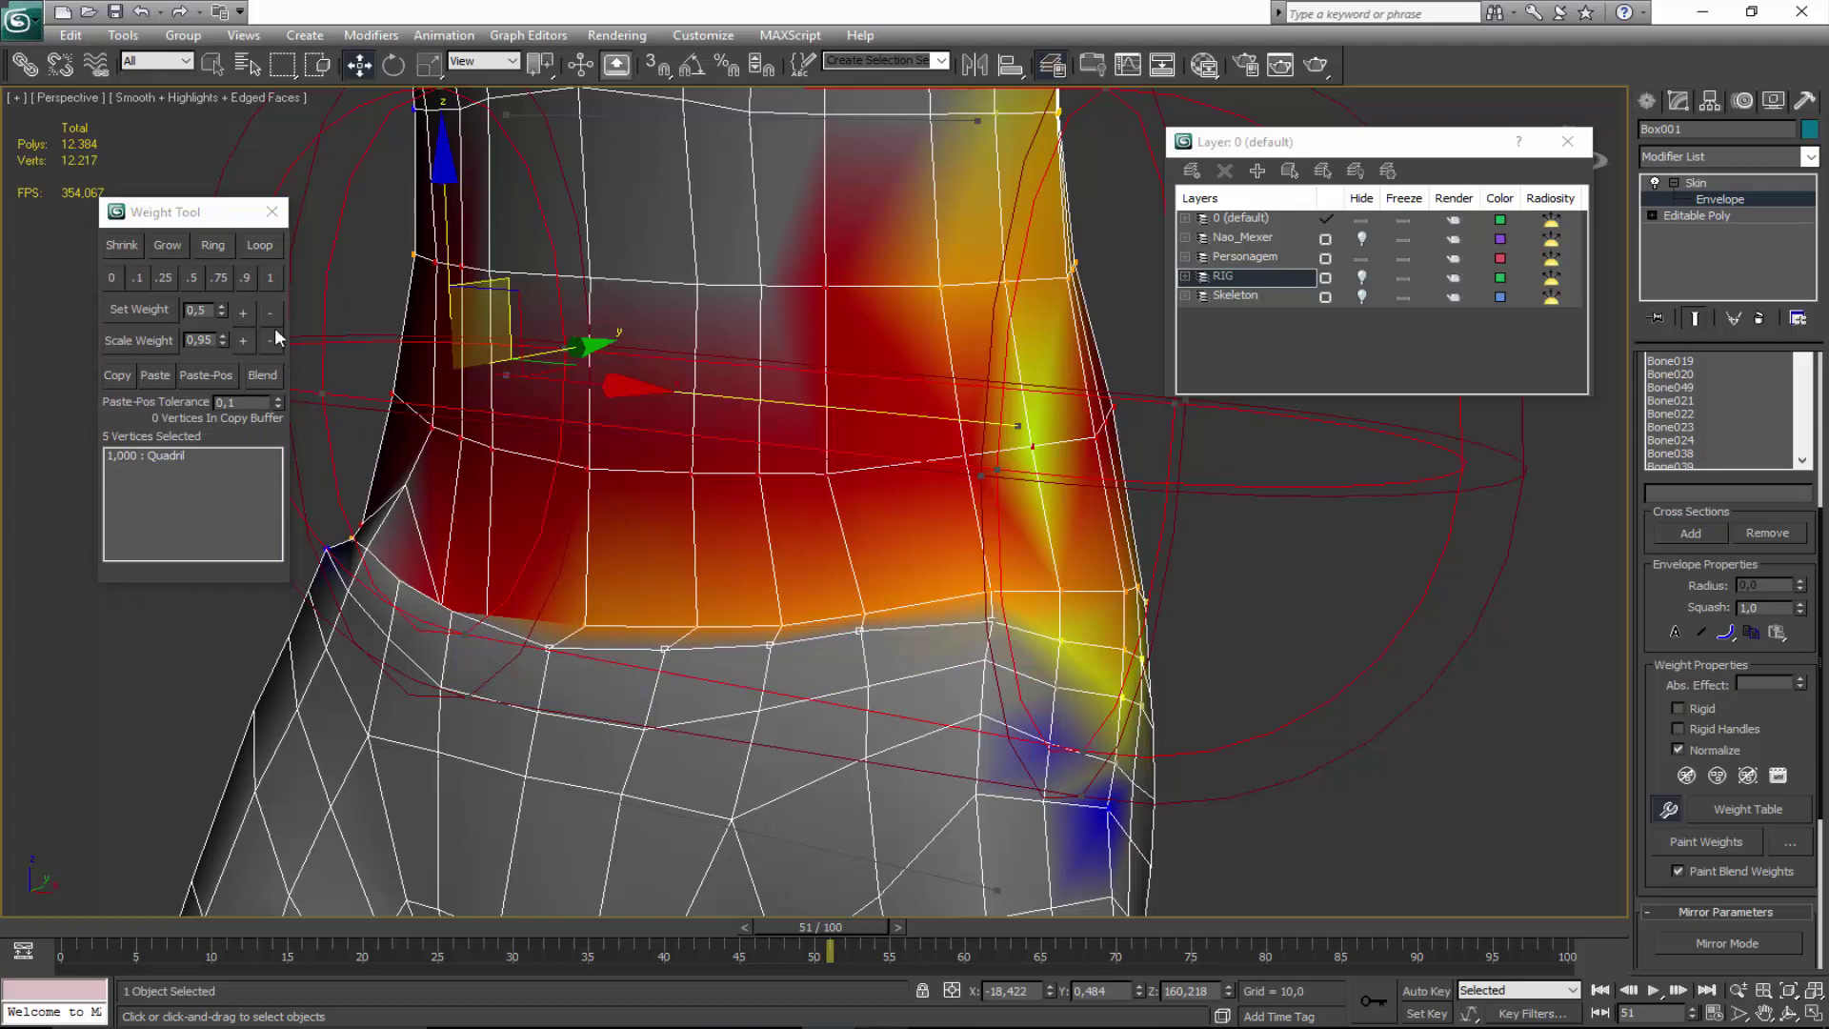
pyautogui.click(244, 313)
pyautogui.hotkey('ctrl', 'z')
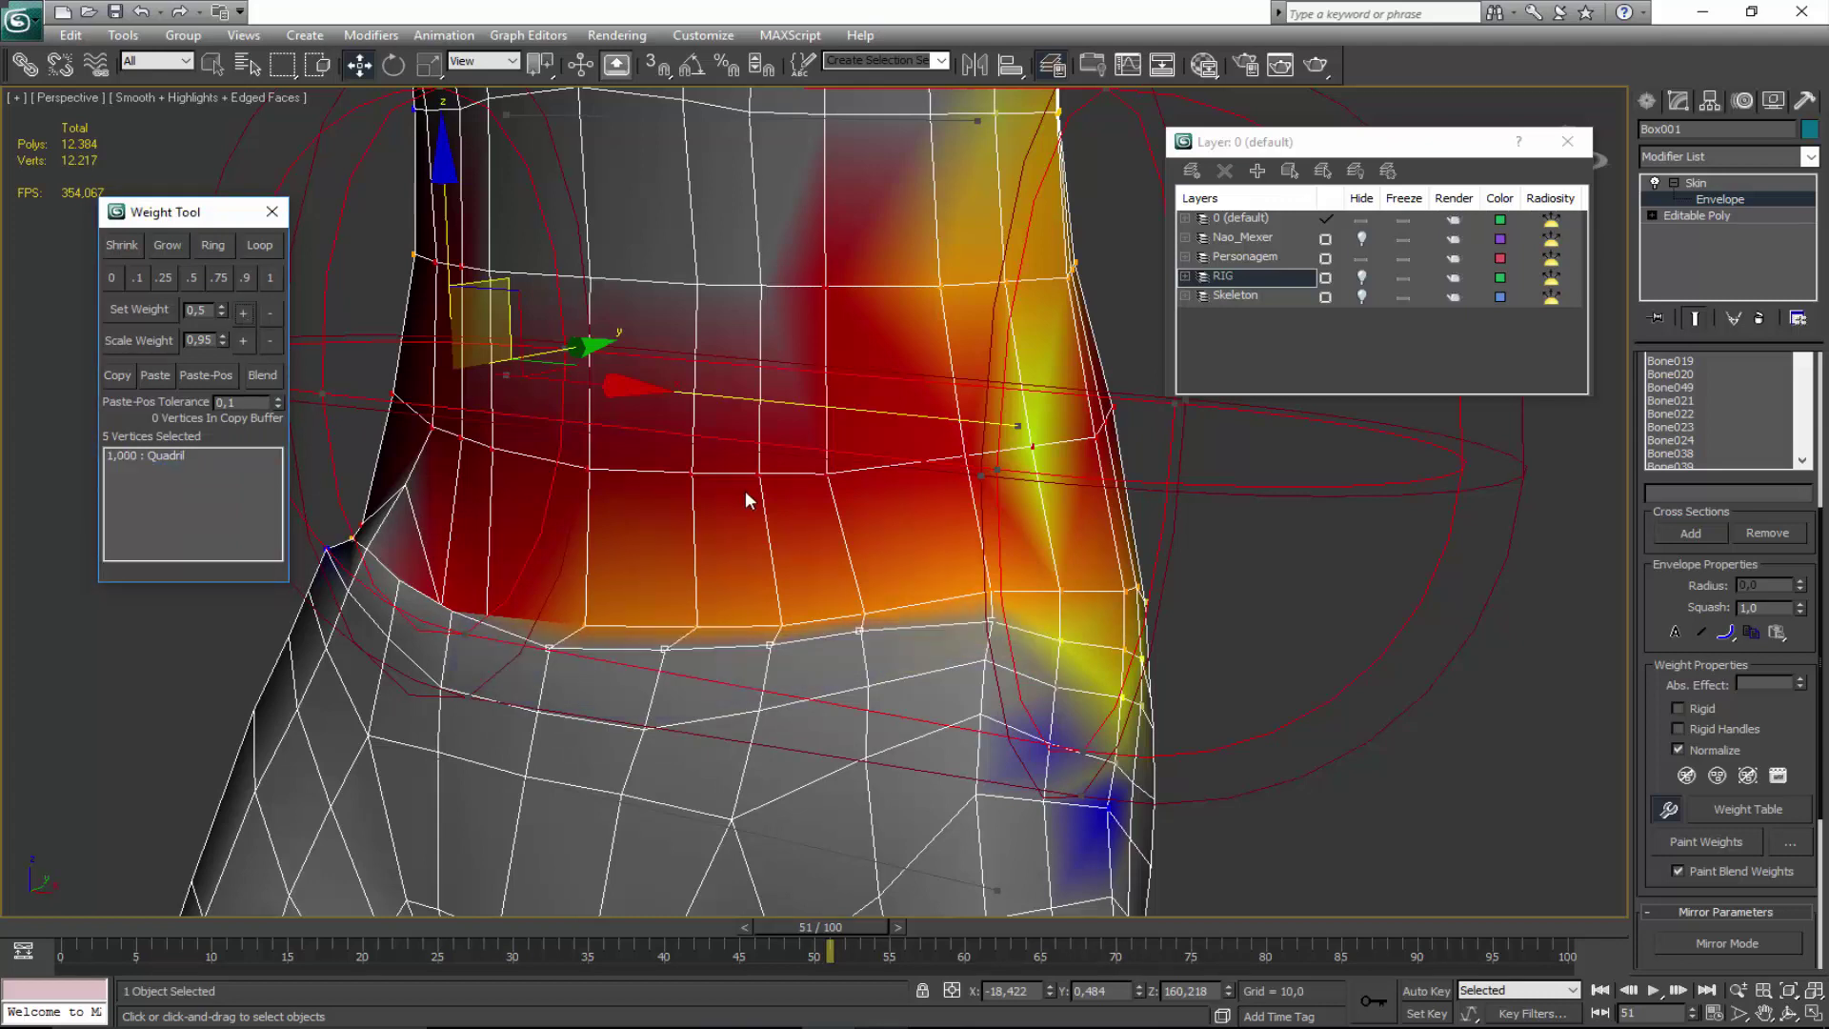
pyautogui.click(242, 313)
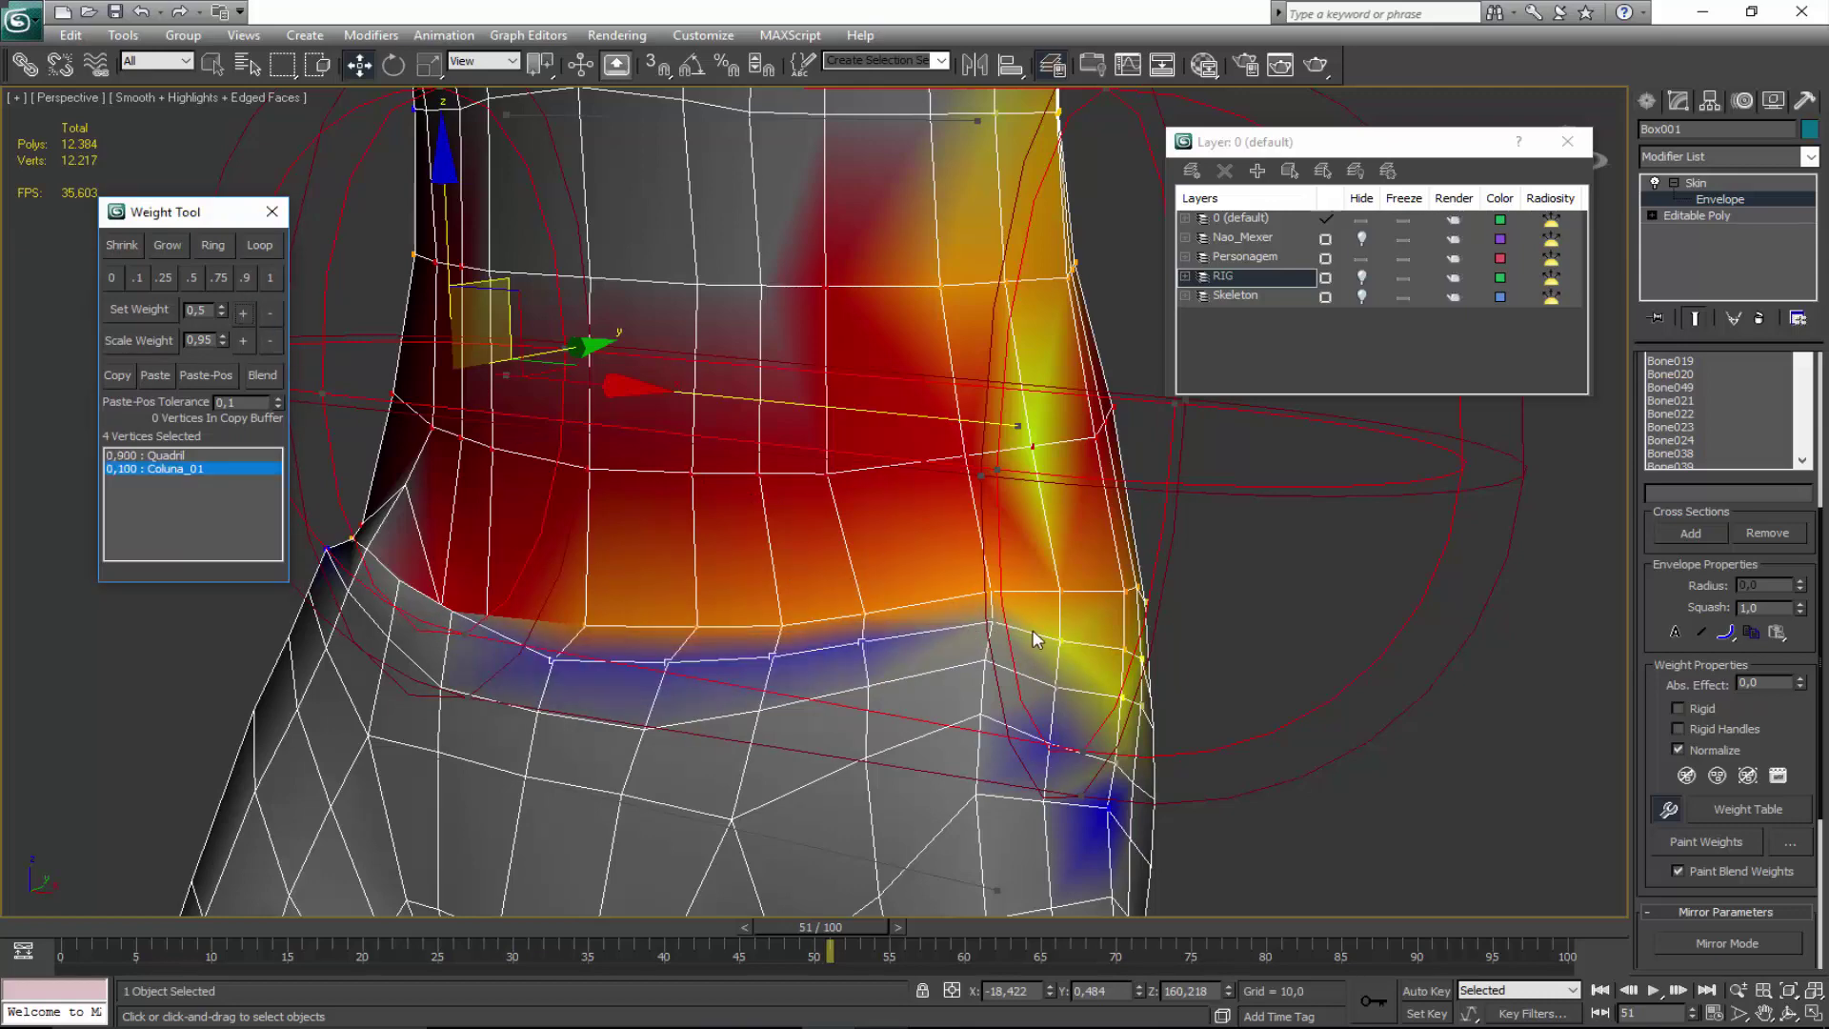
# - Scrub the animation to frame 20 and raise the four belly vertices' Coluna_01 weight to 0.2
pyautogui.keyDown('alt'); pyautogui.moveTo(1036, 640); pyautogui.dragTo(682, 544, button='middle'); pyautogui.keyUp('alt')
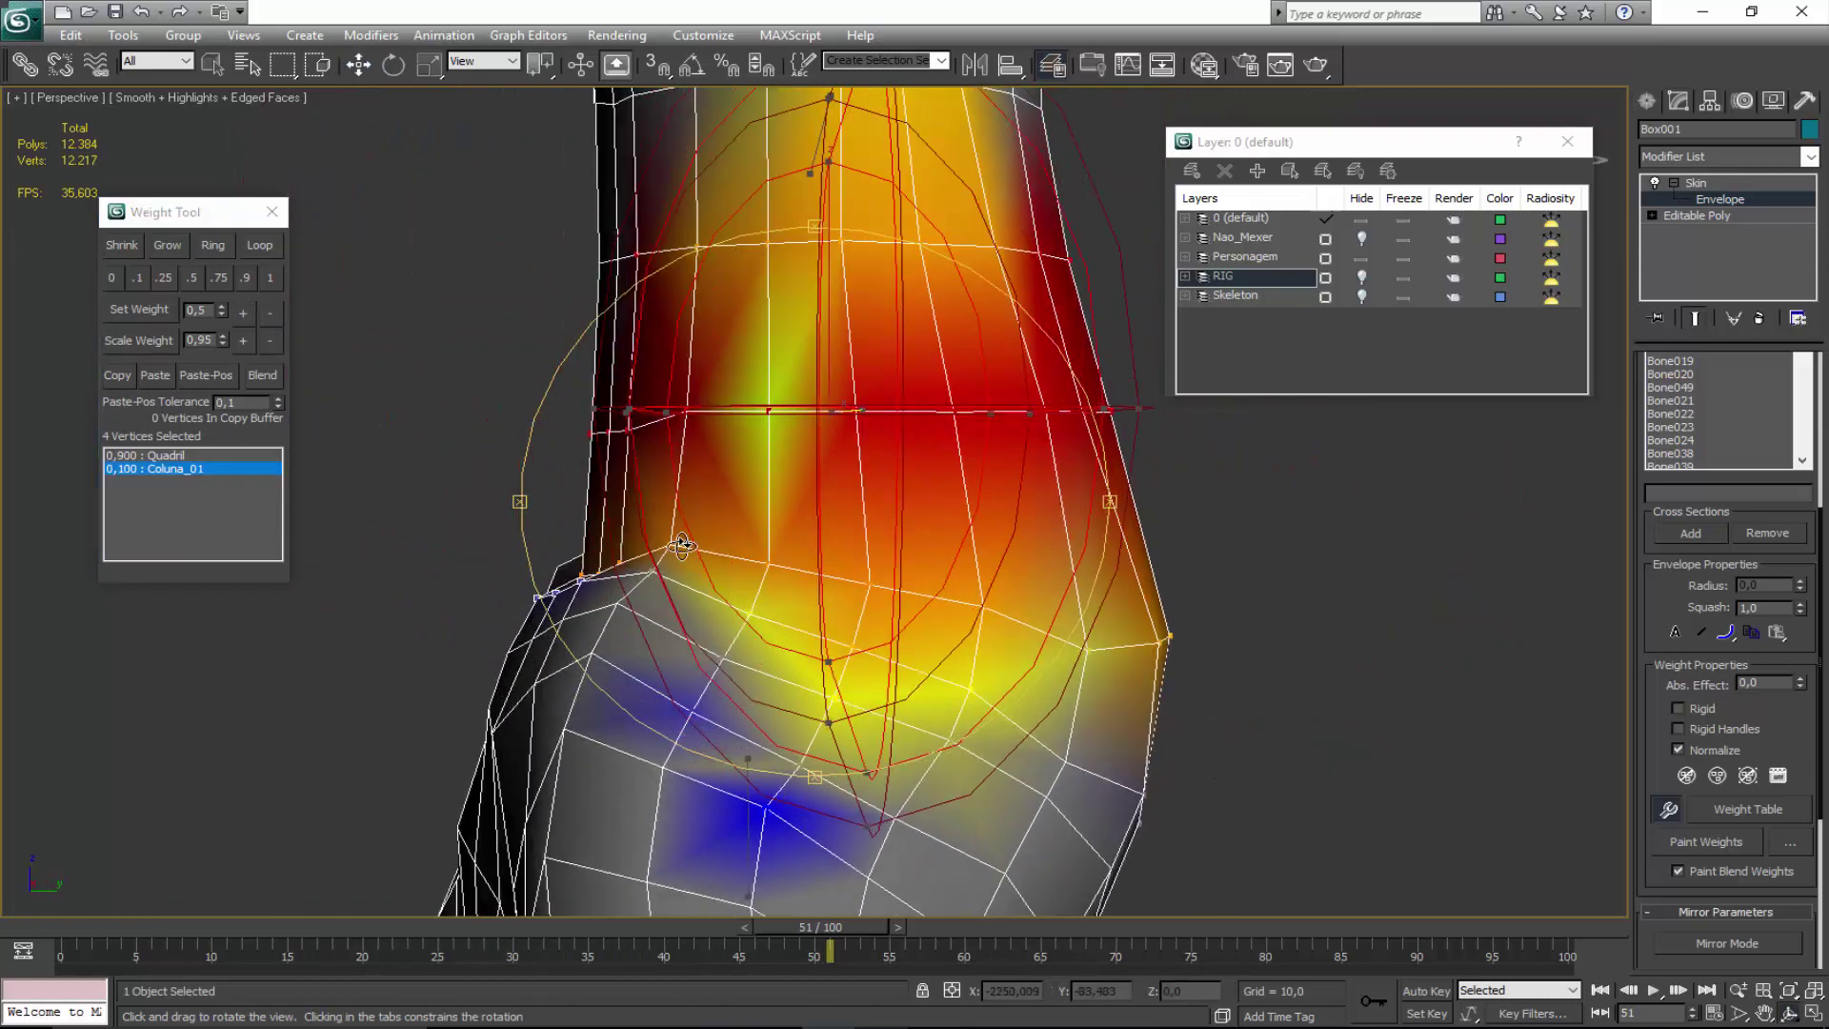
pyautogui.scroll(-4, 683, 544)
pyautogui.moveTo(682, 545); pyautogui.dragTo(807, 616)
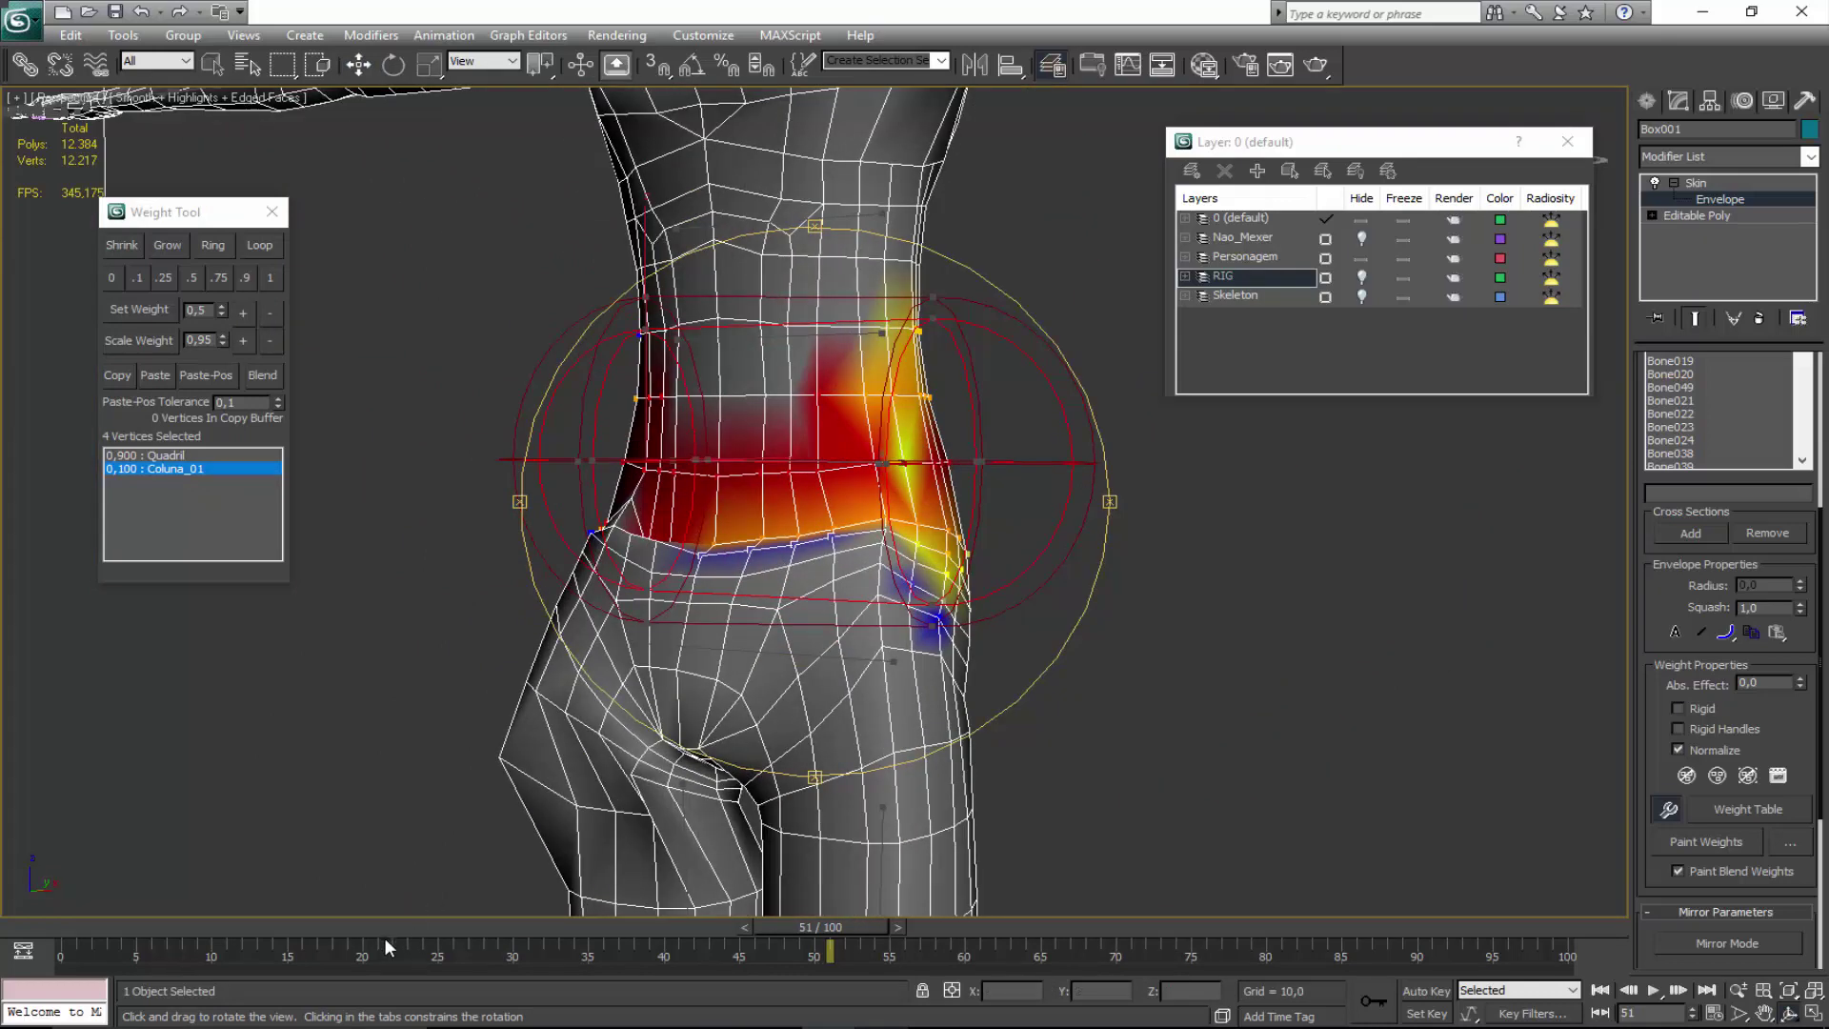
pyautogui.moveTo(385, 937)
pyautogui.mouseDown()
pyautogui.moveTo(135, 928)
pyautogui.moveTo(388, 920)
pyautogui.mouseUp()
pyautogui.keyDown('alt'); pyautogui.moveTo(717, 554); pyautogui.dragTo(779, 553, button='middle'); pyautogui.keyUp('alt')
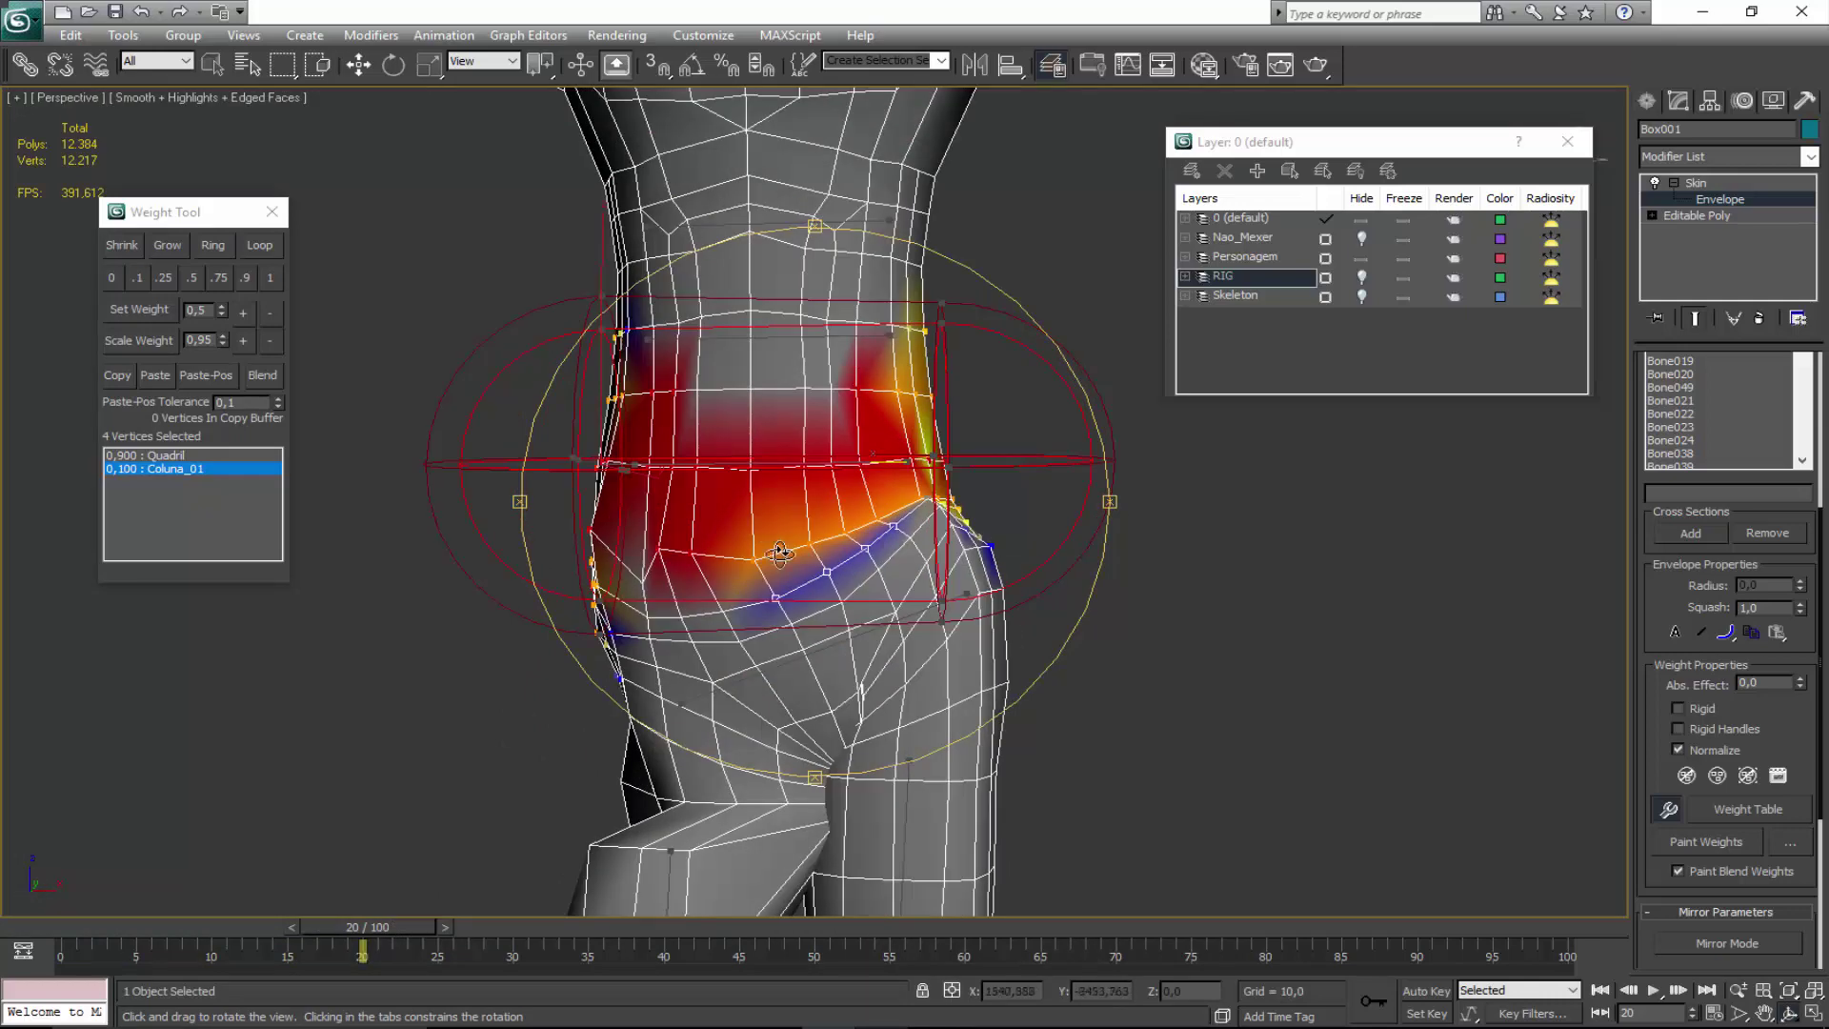
pyautogui.scroll(2, 779, 553)
pyautogui.click(243, 312)
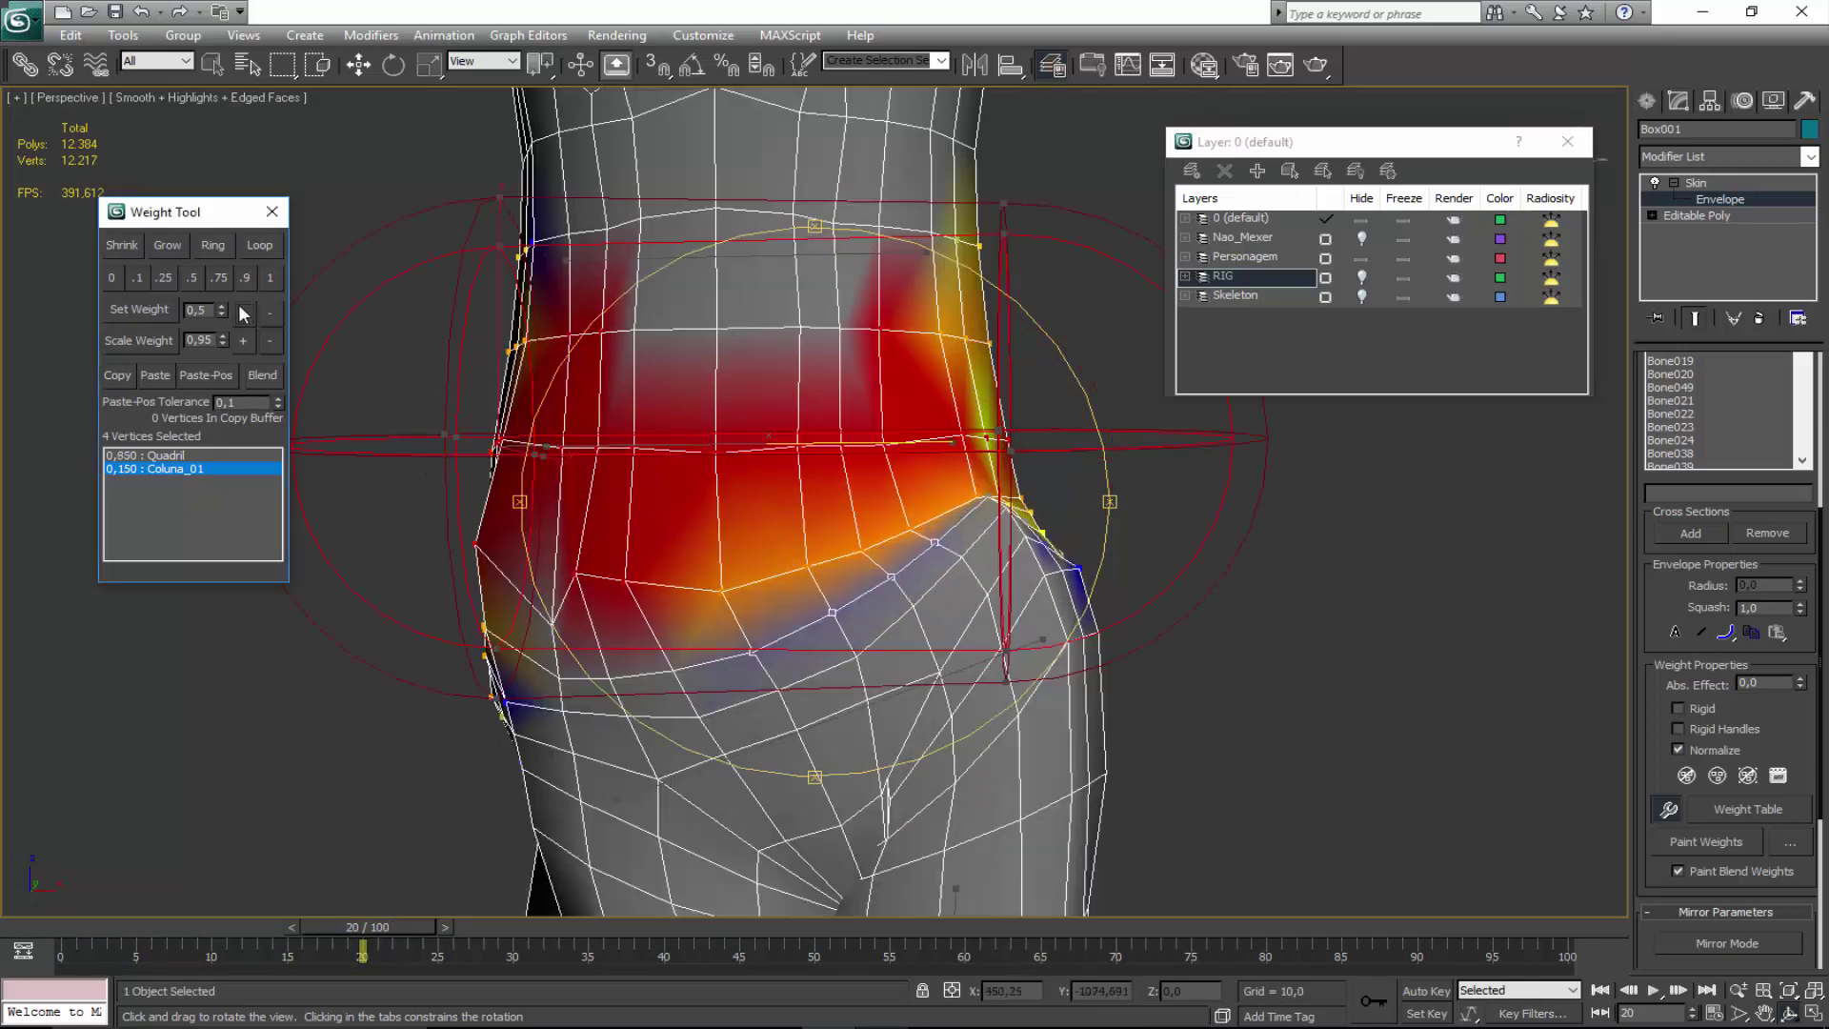
pyautogui.click(243, 312)
# - Select three vertices on the side of the hip beside the belly row and set their Coluna_01 weight to 0.1
pyautogui.scroll(4, 946, 550)
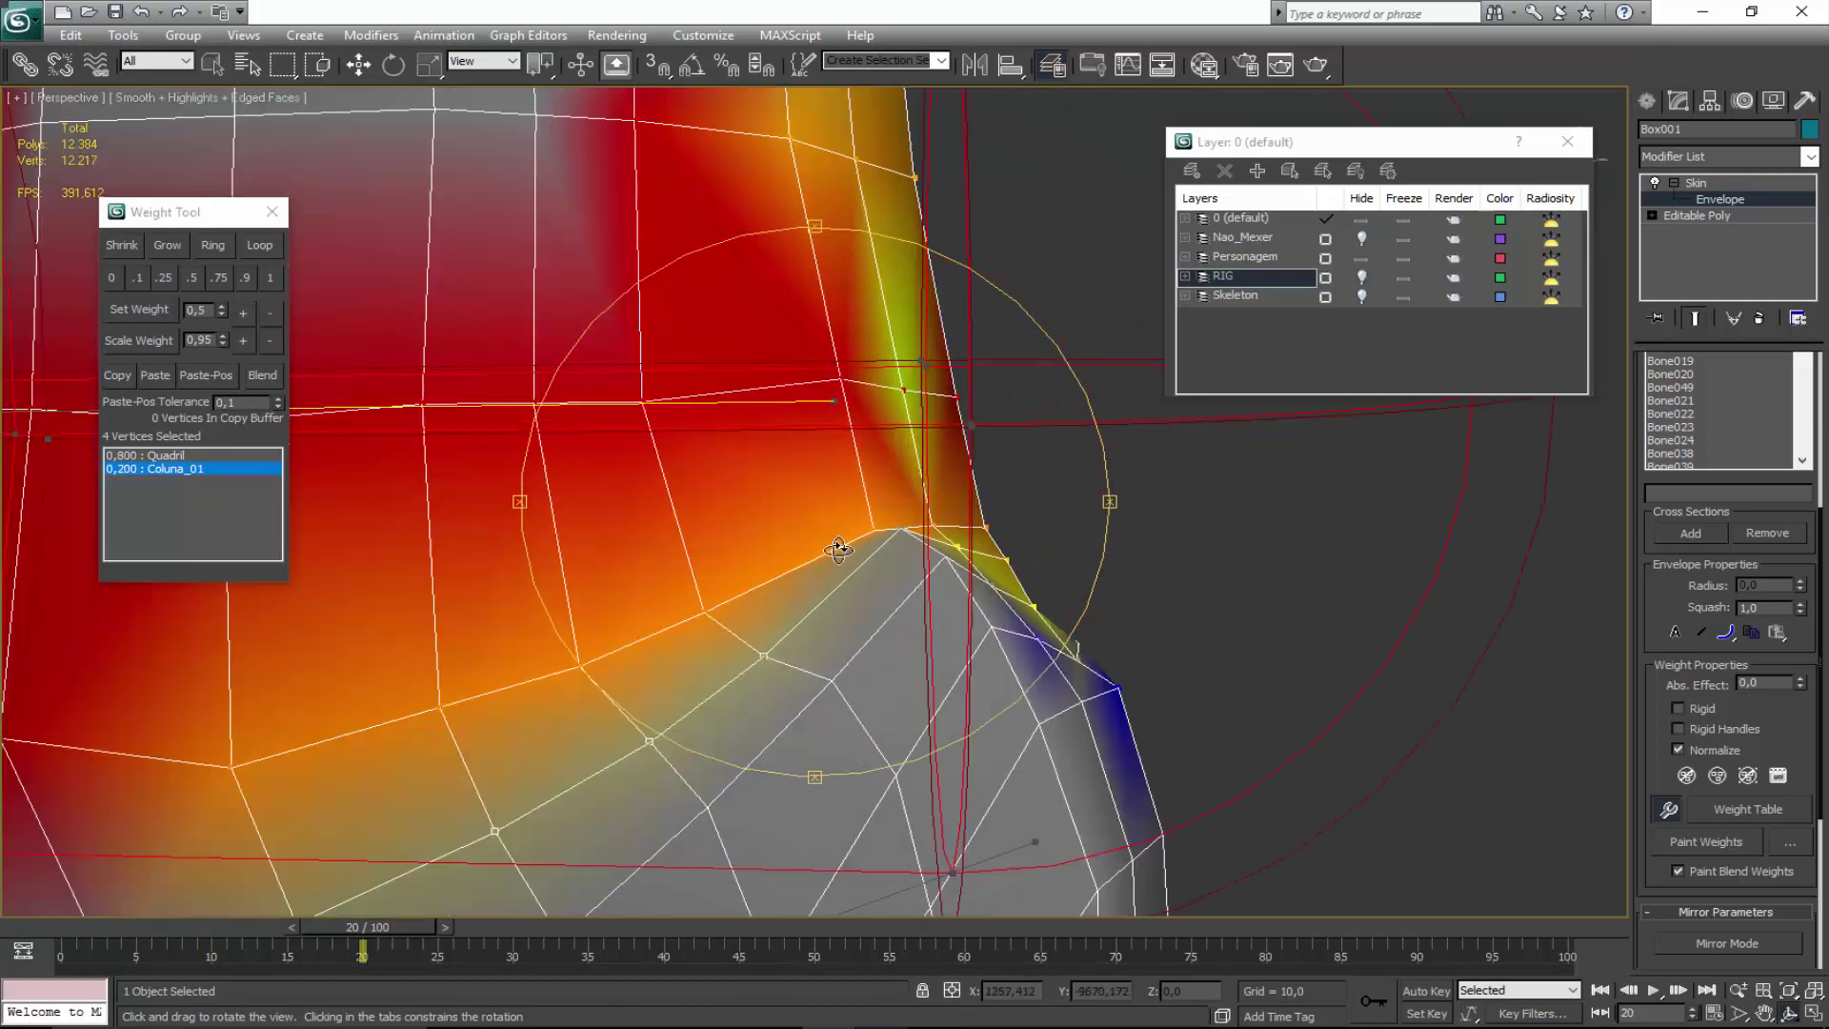
pyautogui.click(901, 531)
pyautogui.click(946, 558)
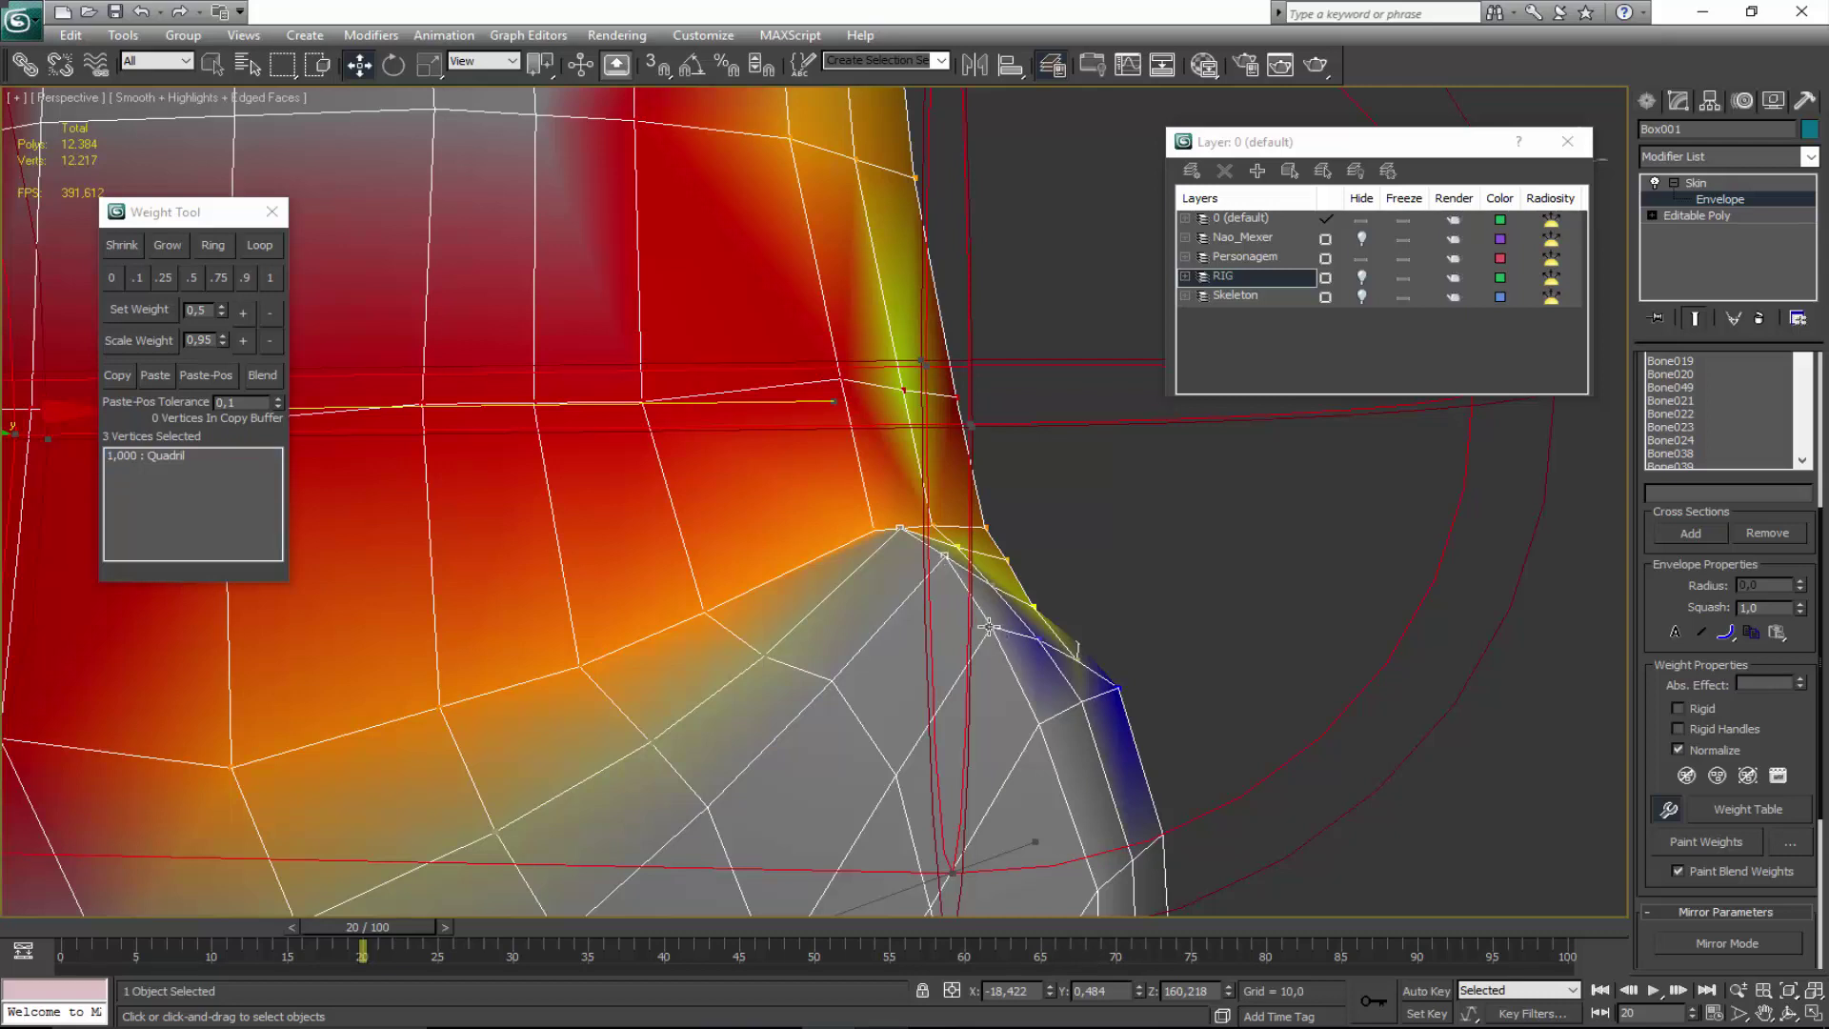
pyautogui.click(244, 310)
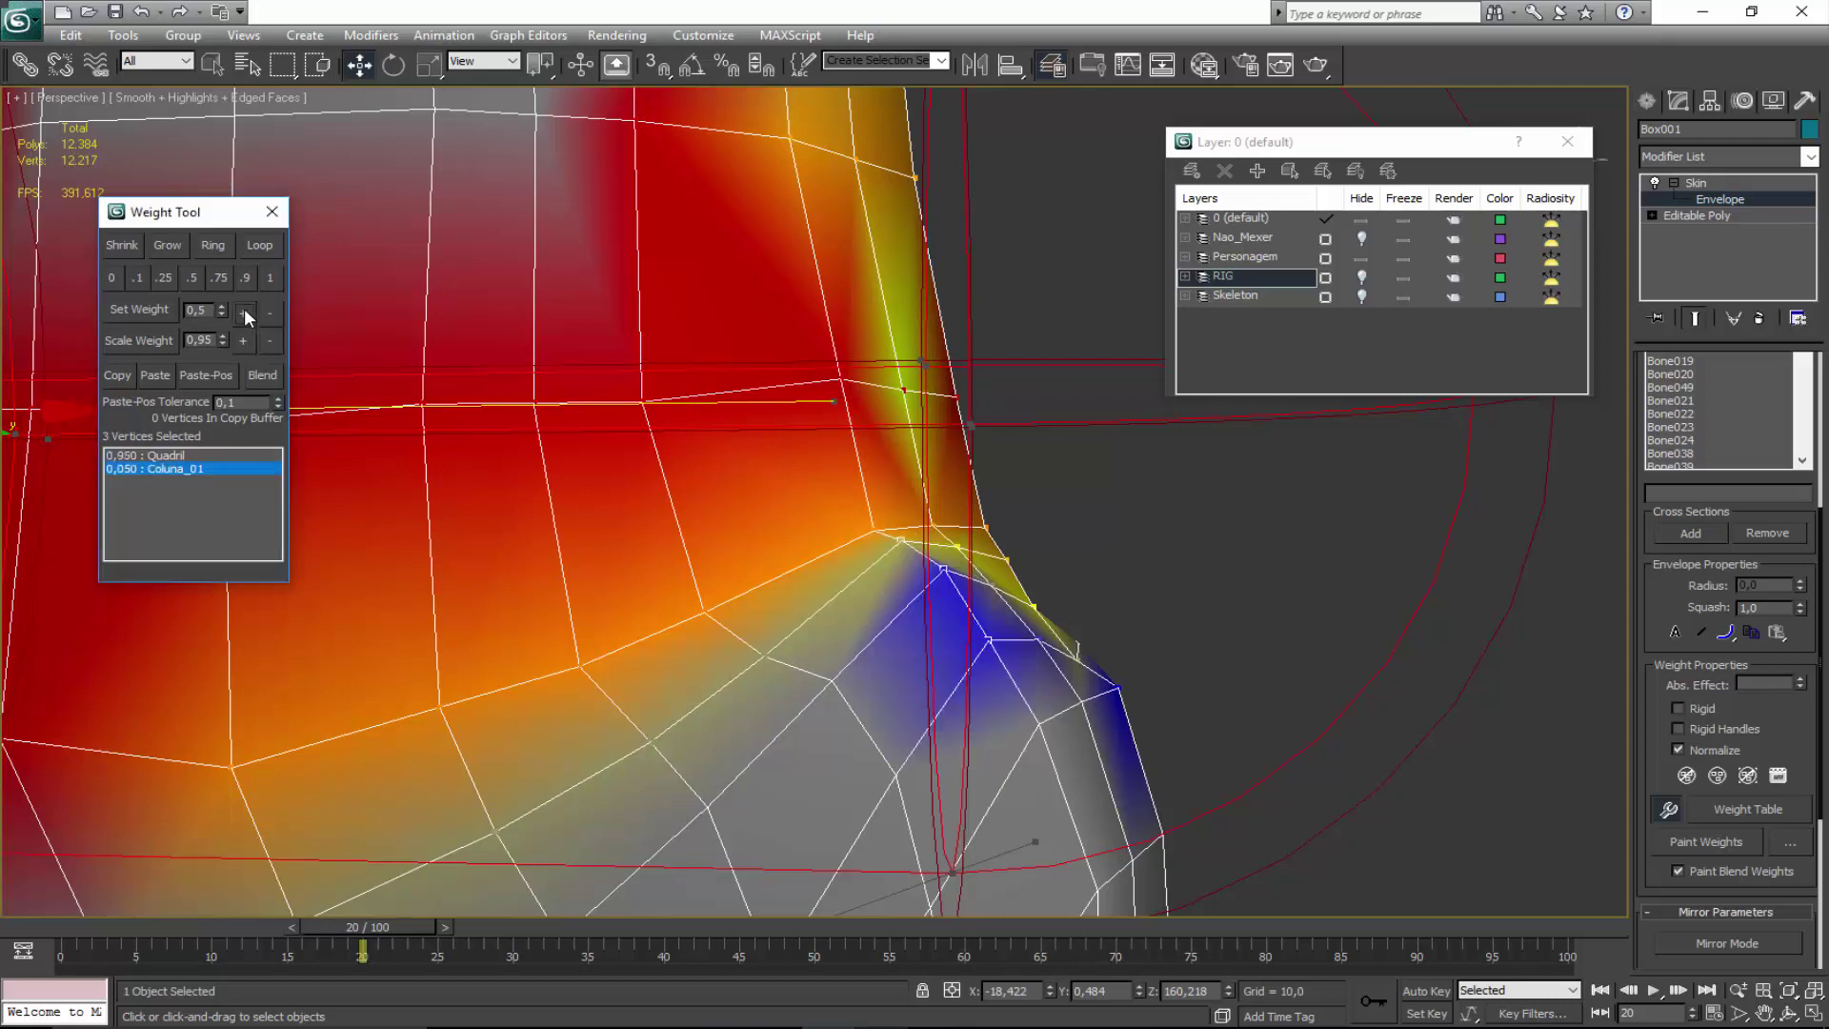
pyautogui.click(243, 311)
# - Set the Coluna_01 weight to 0.05 on the single vertex between the front belly row and the hip side
pyautogui.scroll(-5, 668, 500)
pyautogui.keyDown('alt'); pyautogui.moveTo(629, 538); pyautogui.dragTo(777, 520, button='middle'); pyautogui.keyUp('alt')
pyautogui.click(717, 529)
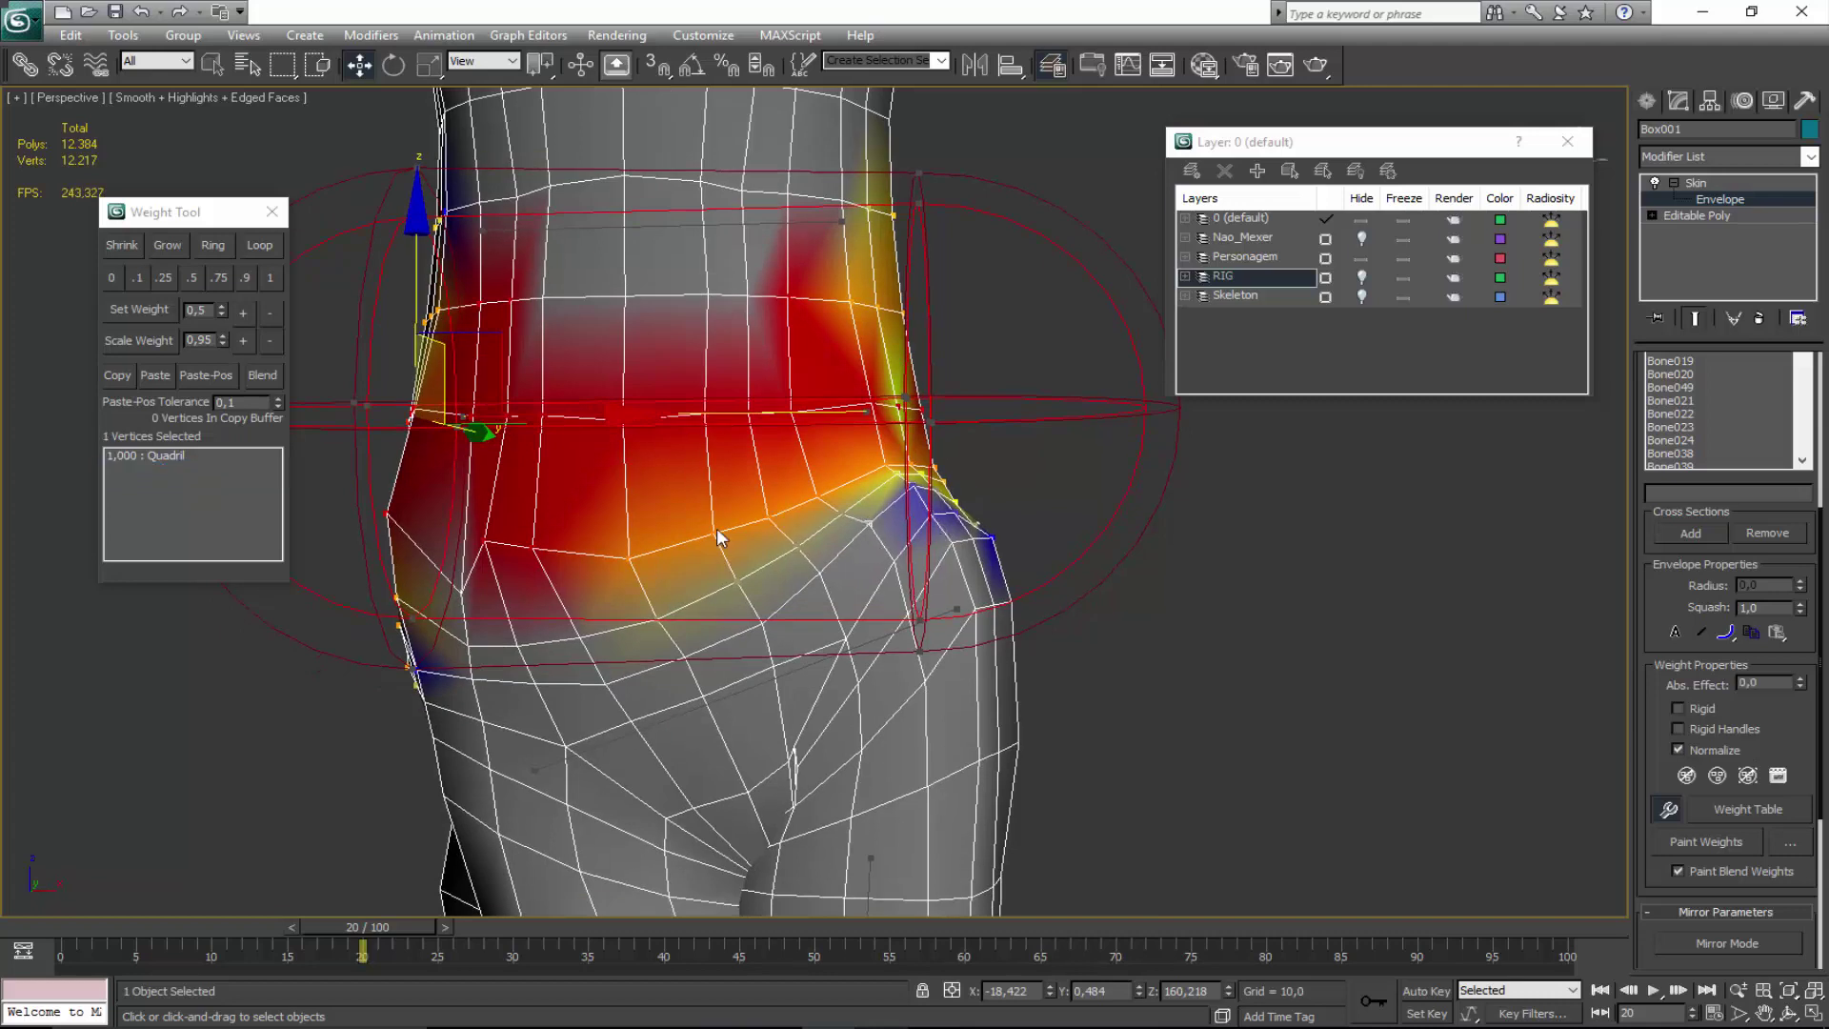
pyautogui.click(243, 313)
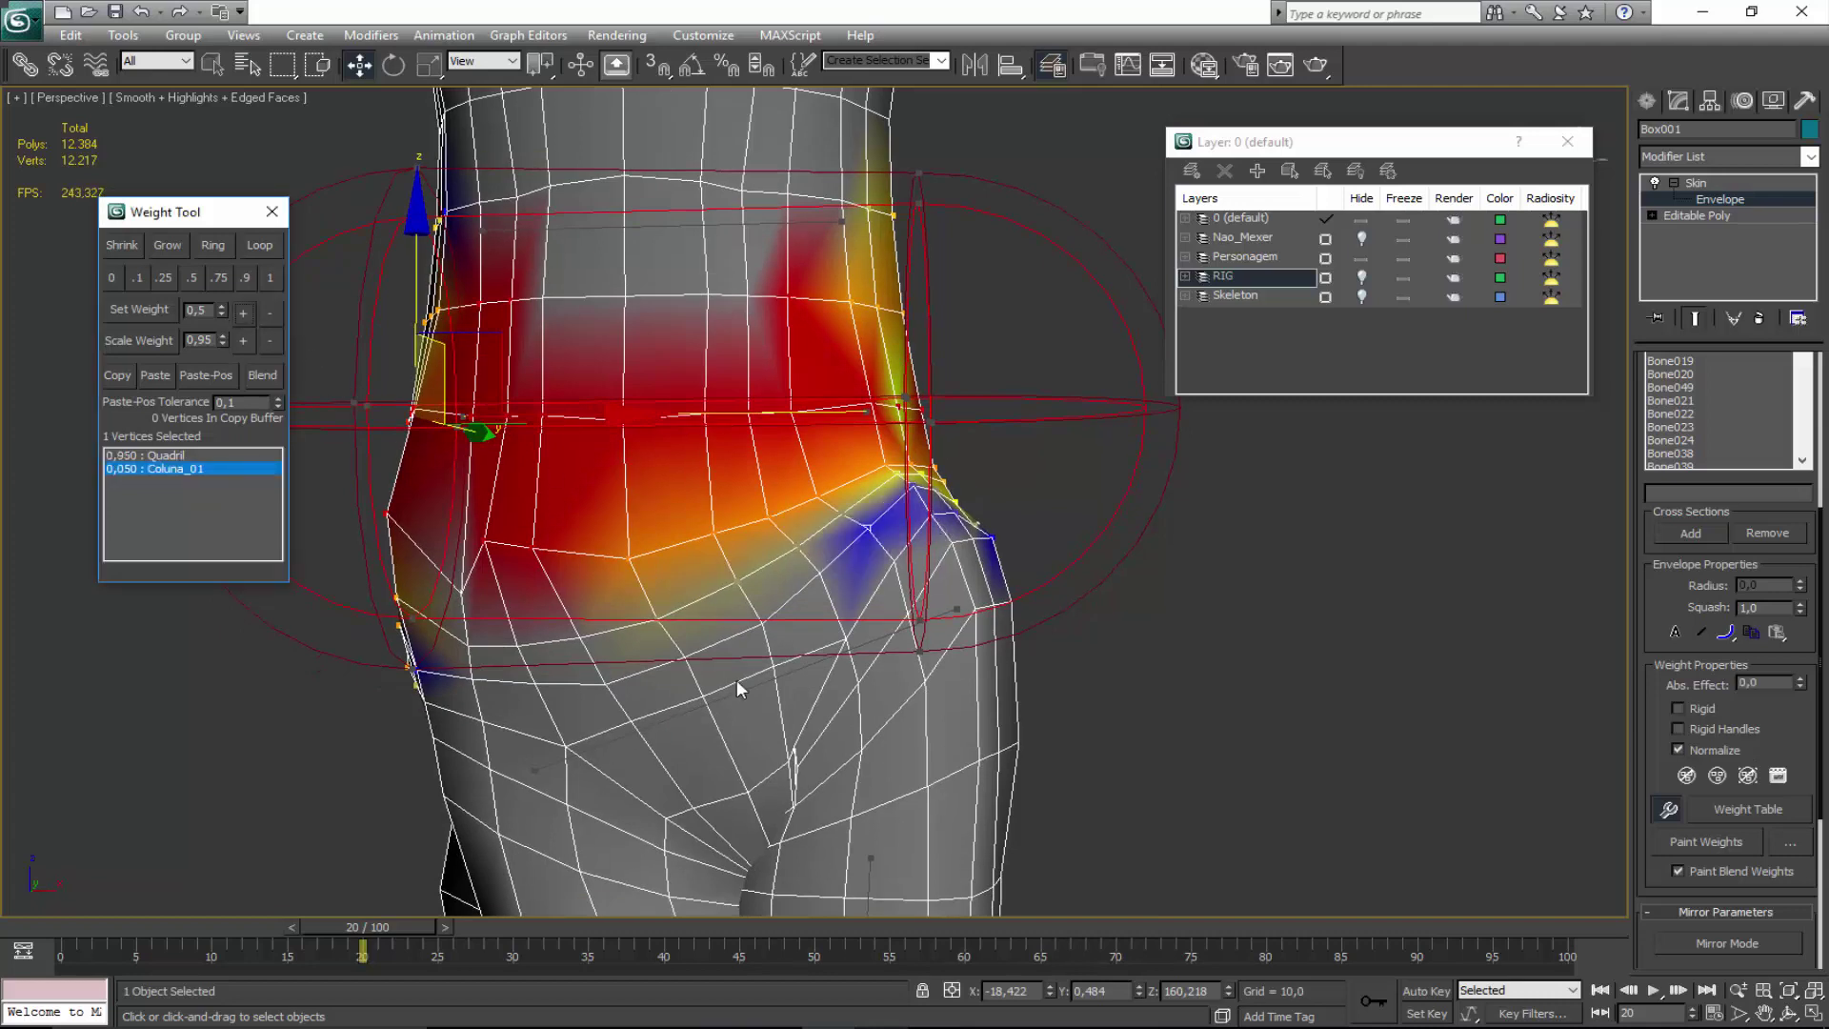
# - Select three vertices in a column on the outer back side of the hip and set their Coluna_01 weight to 0.25
pyautogui.click(949, 520)
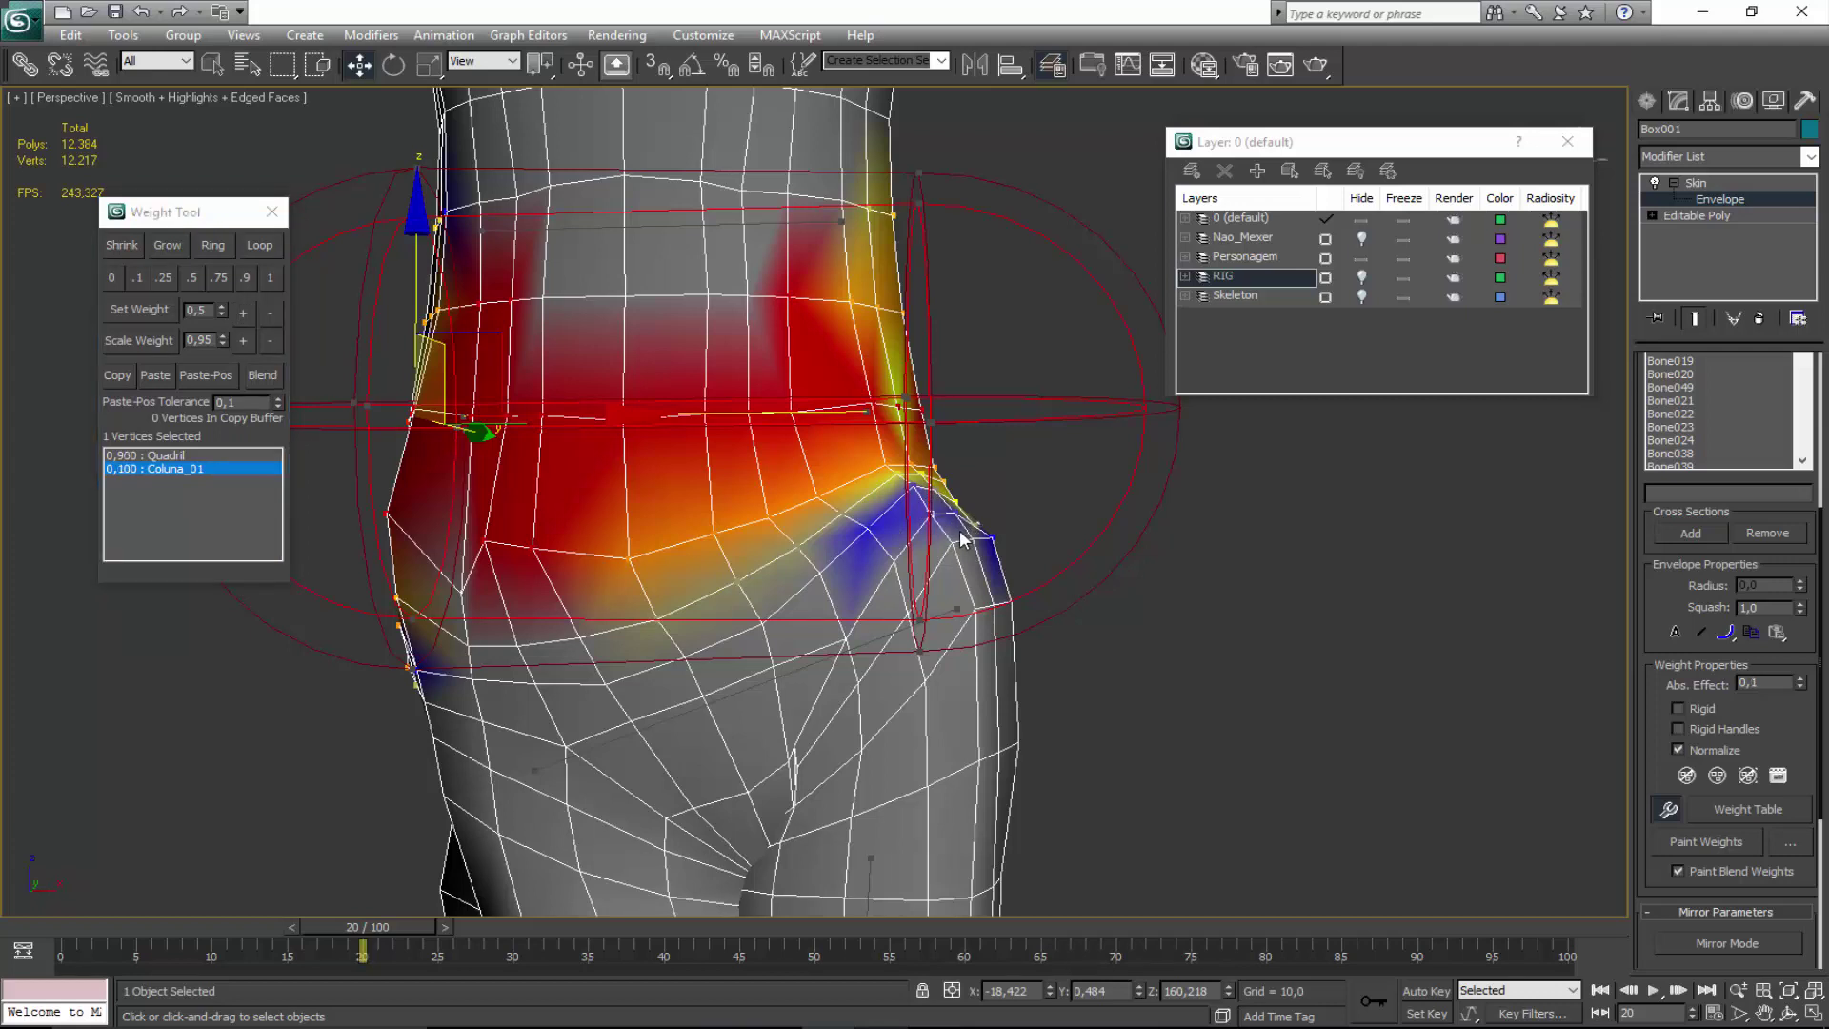
pyautogui.keyDown('alt'); pyautogui.moveTo(939, 511); pyautogui.dragTo(701, 540, button='middle'); pyautogui.keyUp('alt')
pyautogui.click(703, 539)
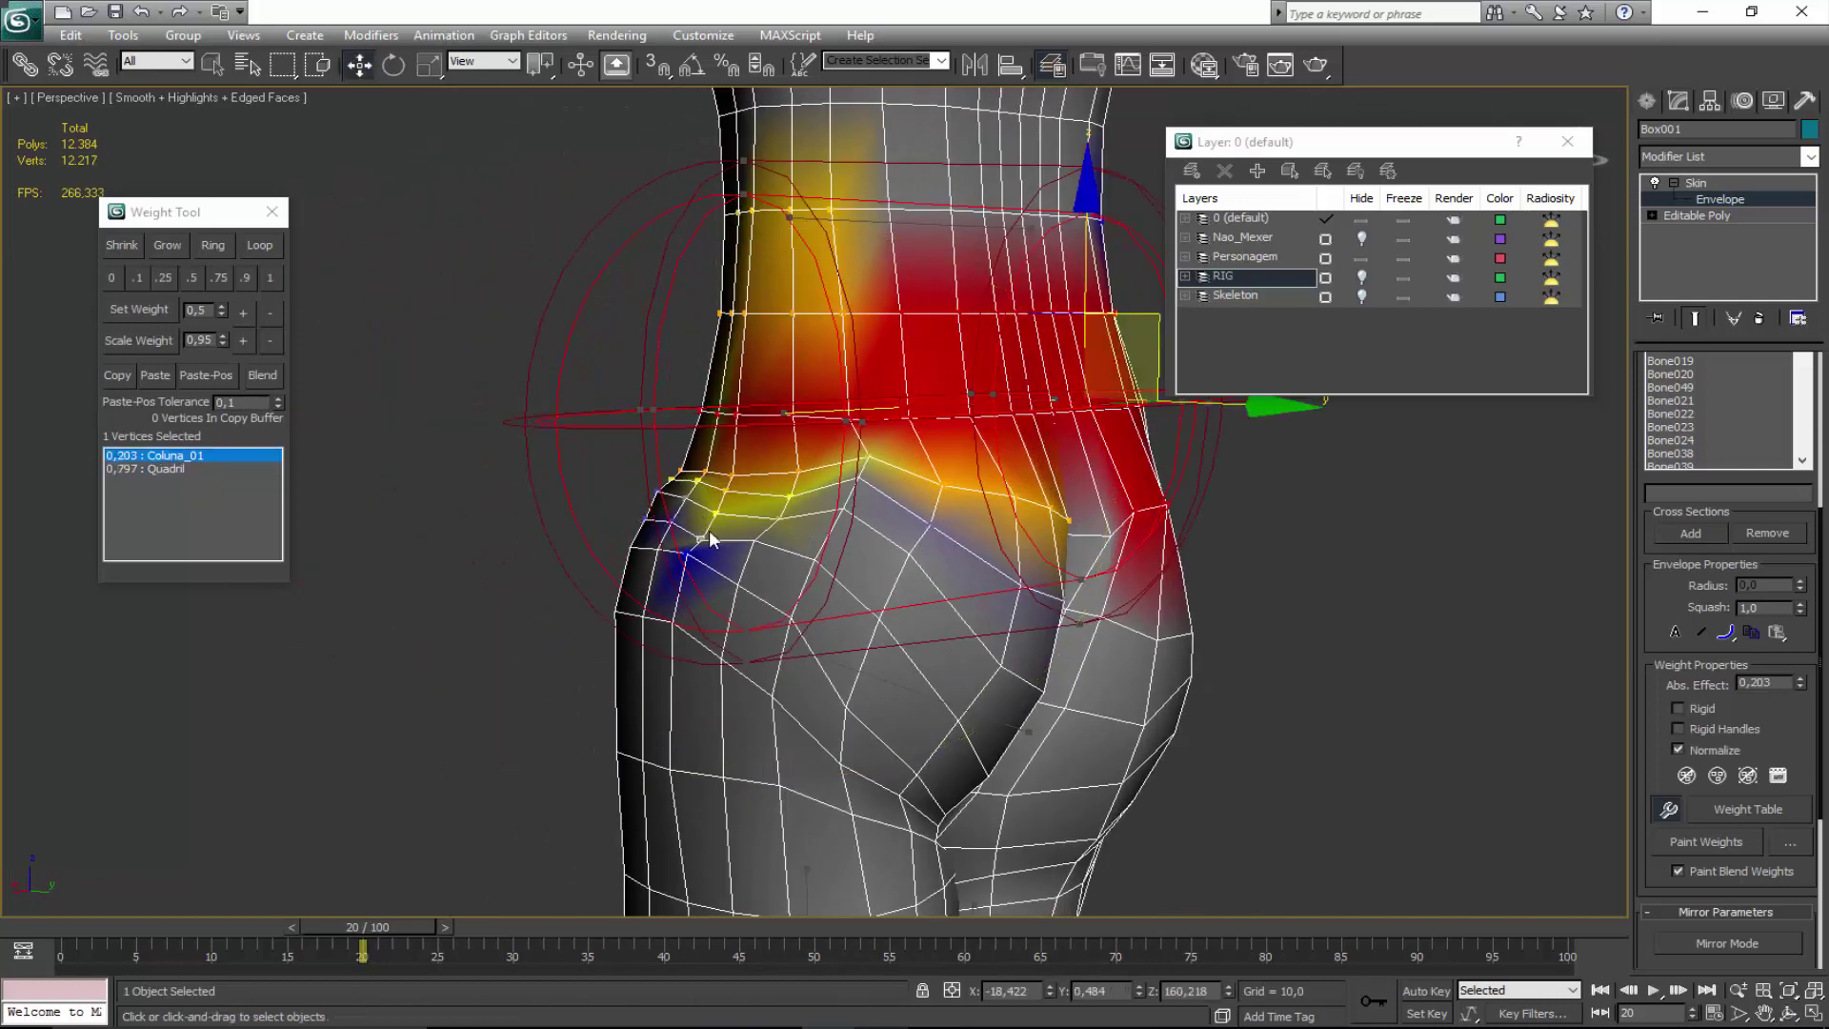
pyautogui.keyDown('ctrl'); pyautogui.click(724, 495); pyautogui.keyUp('ctrl')
pyautogui.click(153, 469)
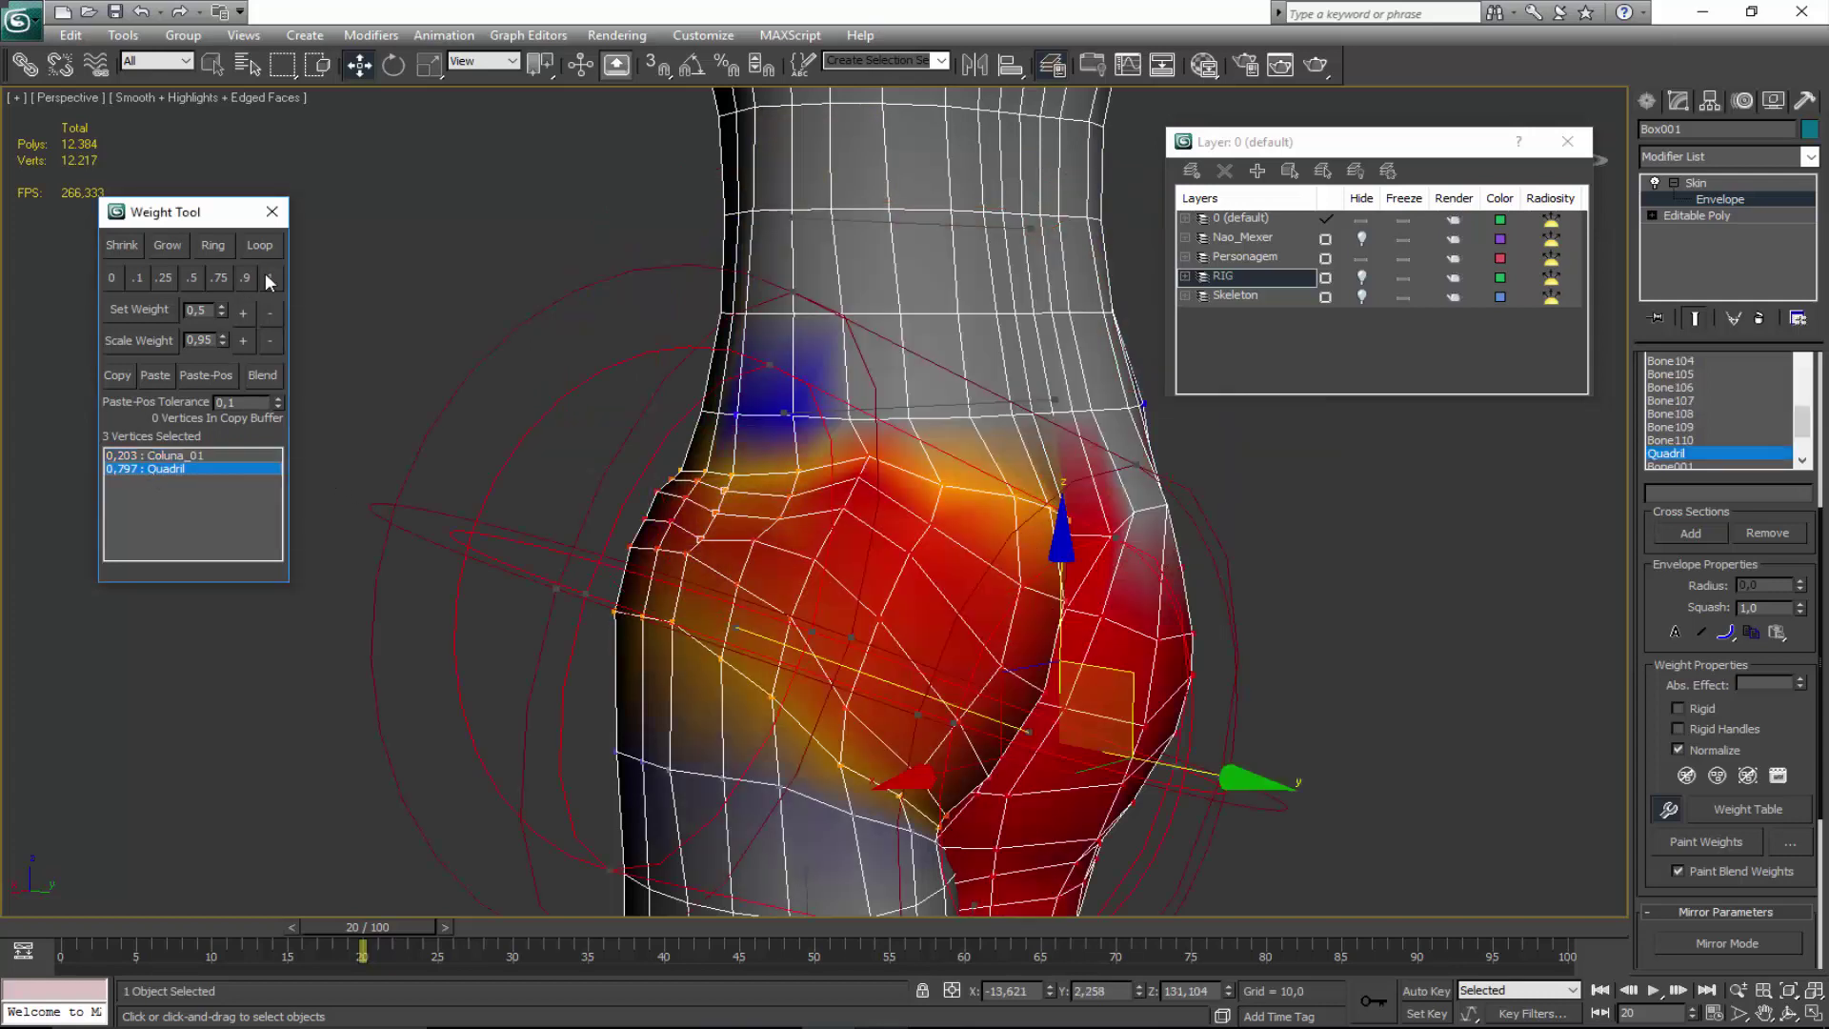
pyautogui.click(270, 277)
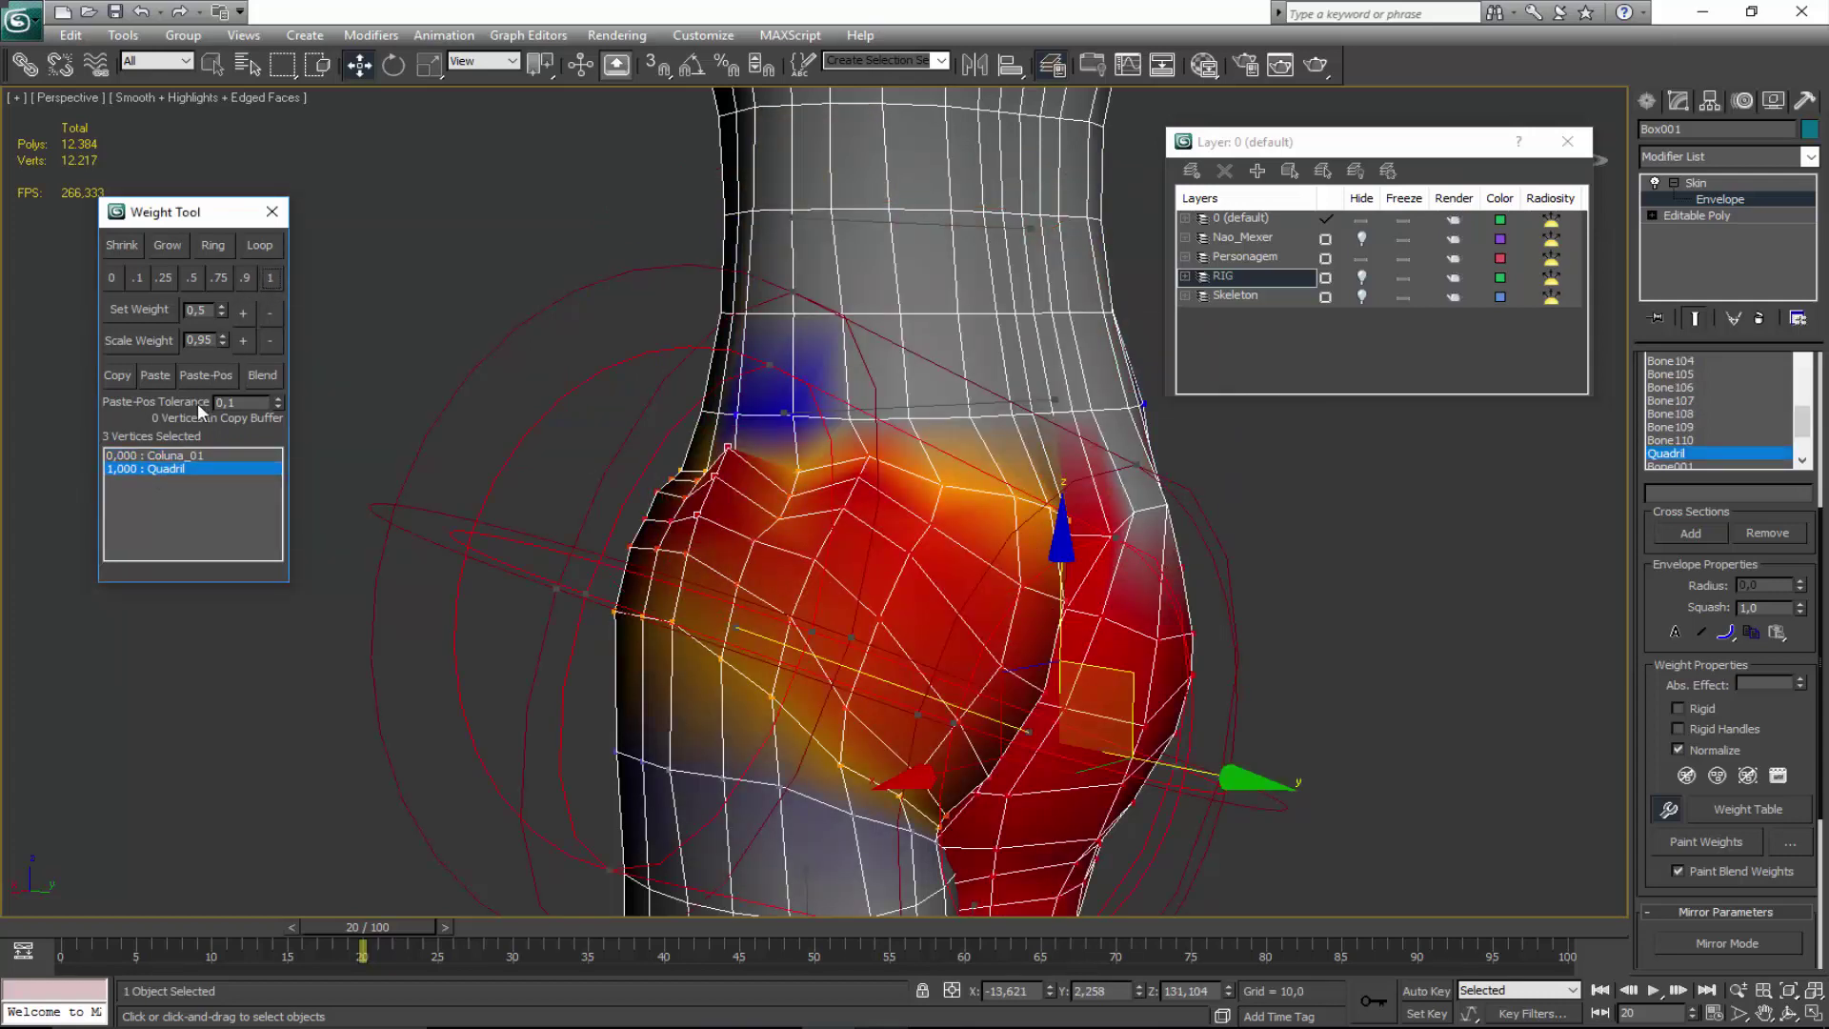
pyautogui.click(177, 454)
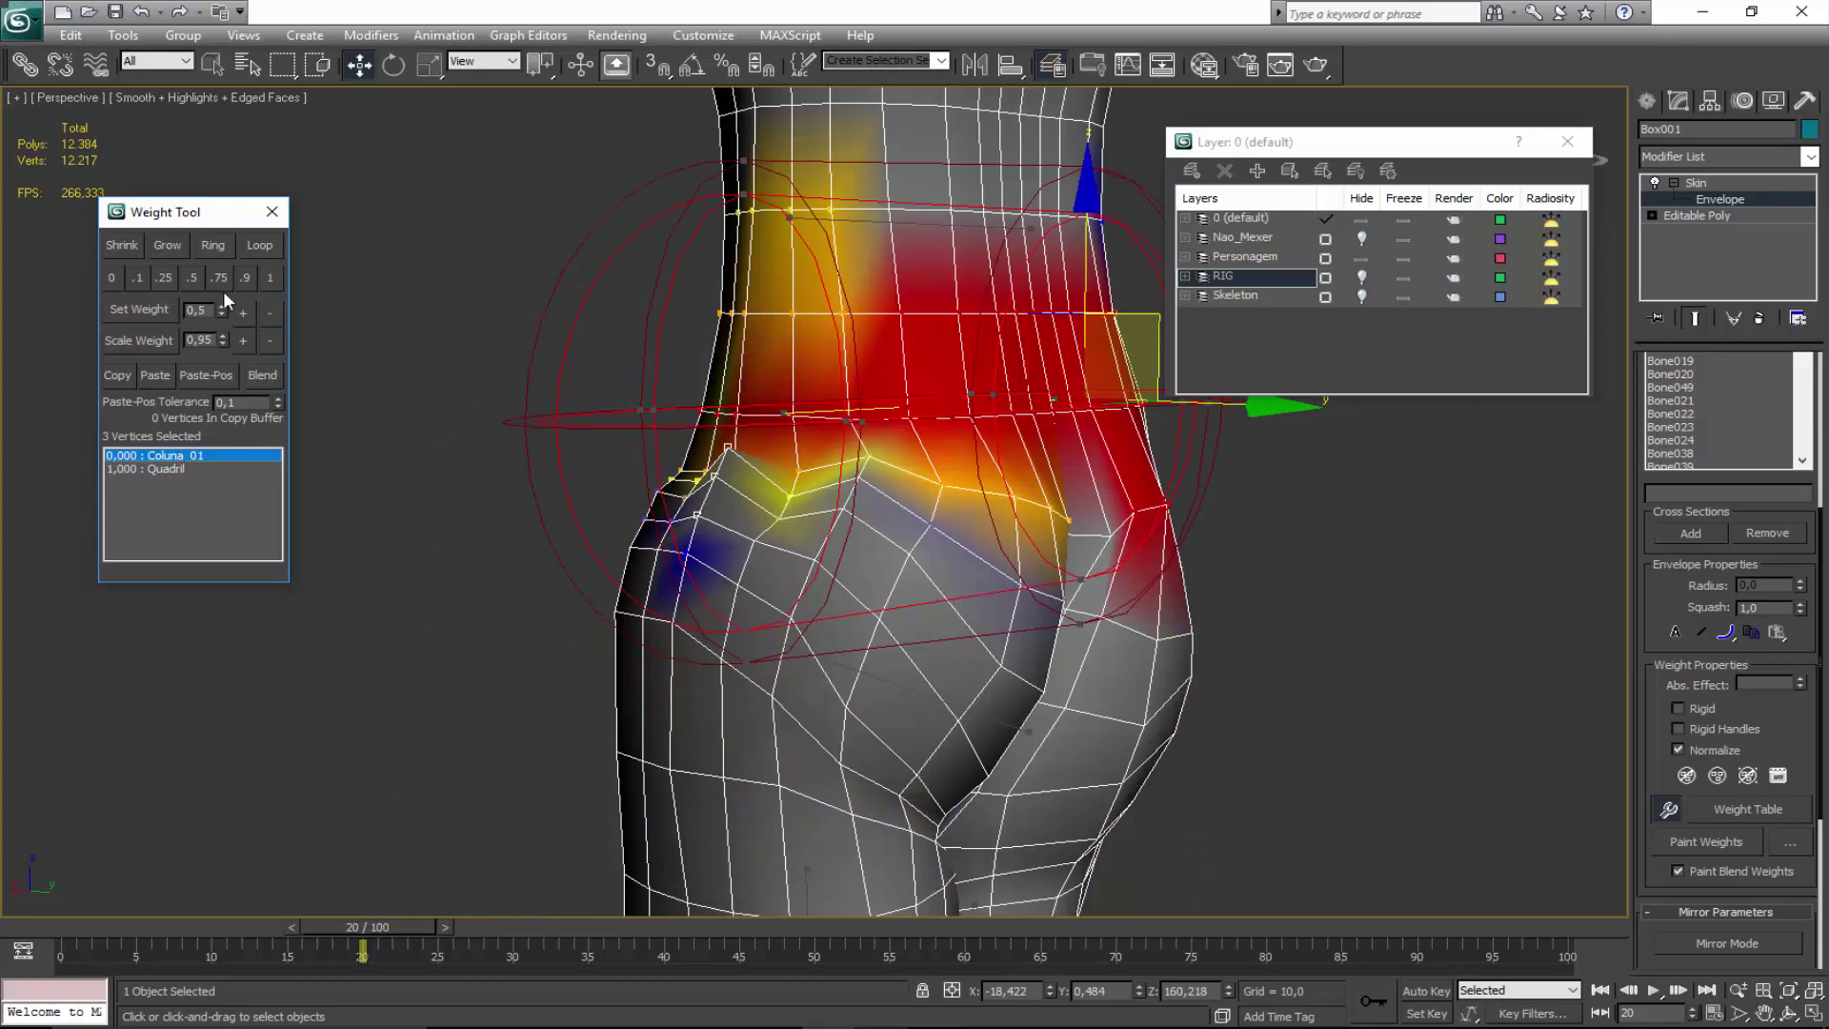
pyautogui.click(243, 312)
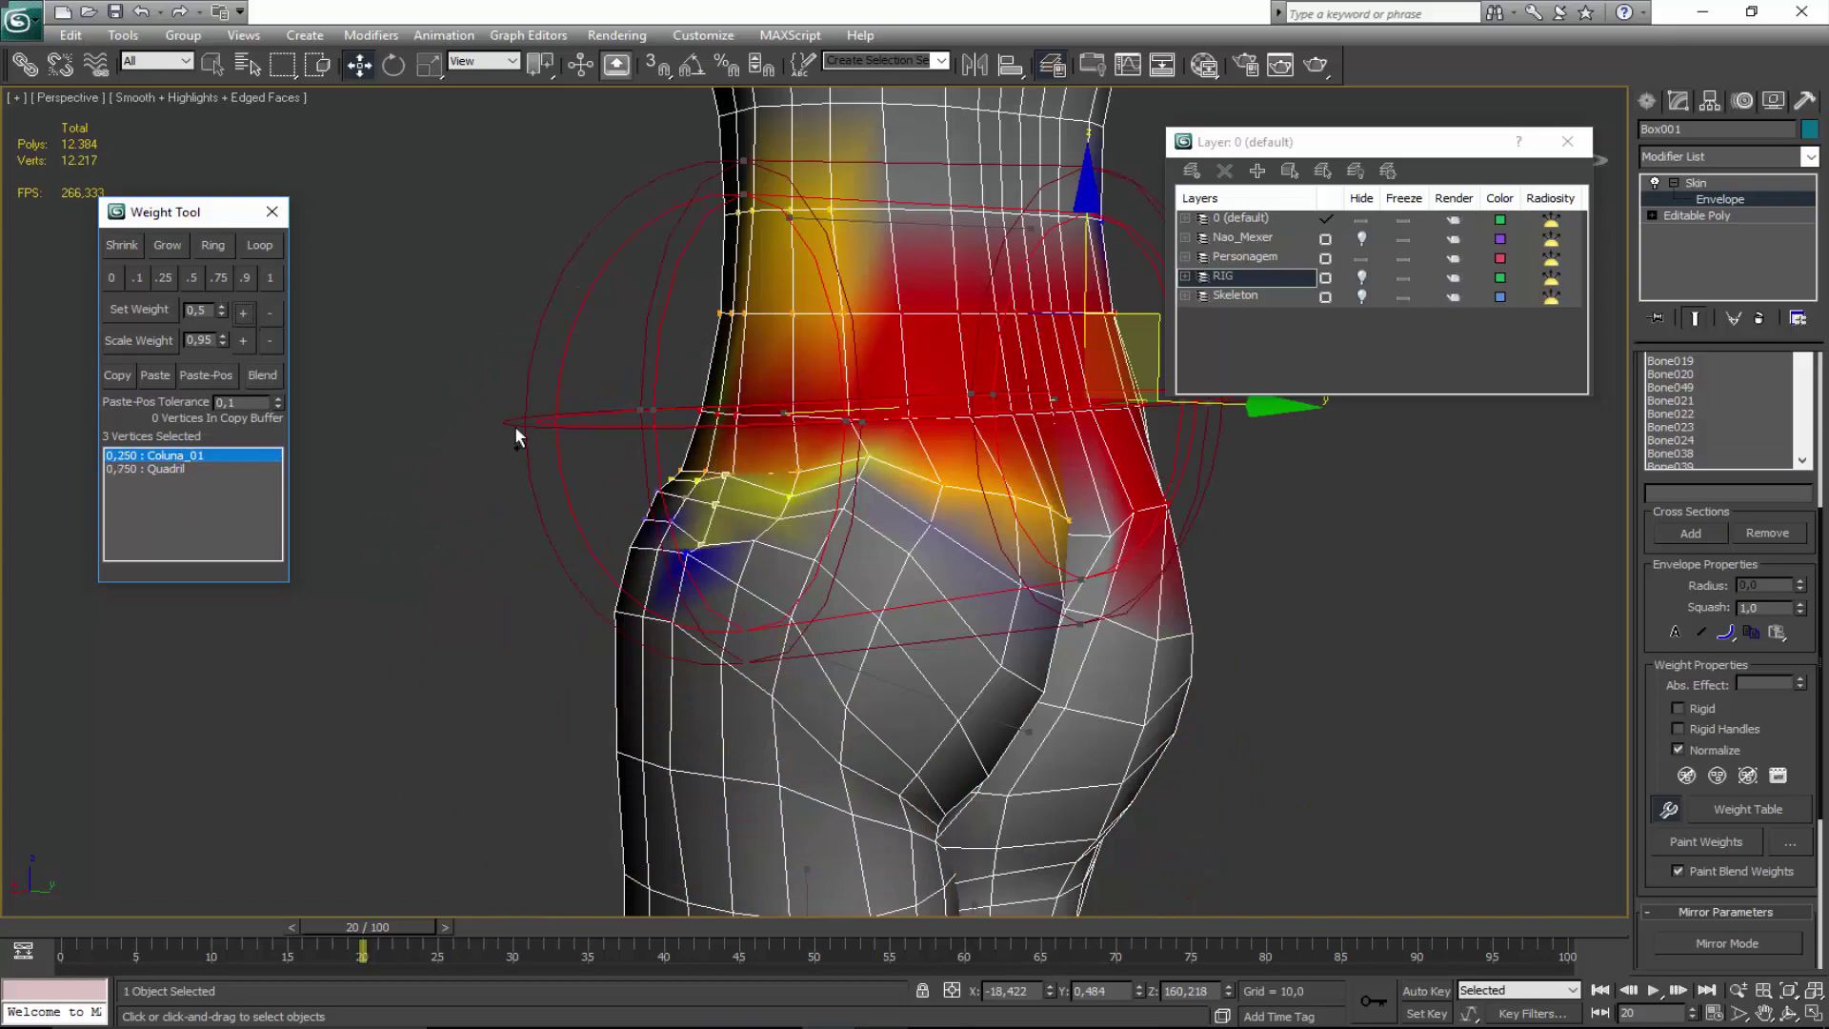
# - Select only the lowest vertex of that hip column and raise its Quadril weight to 0.9
pyautogui.moveTo(715, 551)
pyautogui.keyDown('alt'); pyautogui.mouseDown(button='middle')
pyautogui.moveTo(860, 541)
pyautogui.moveTo(738, 550)
pyautogui.mouseUp(button='middle'); pyautogui.keyUp('alt')
pyautogui.scroll(3, 951, 529)
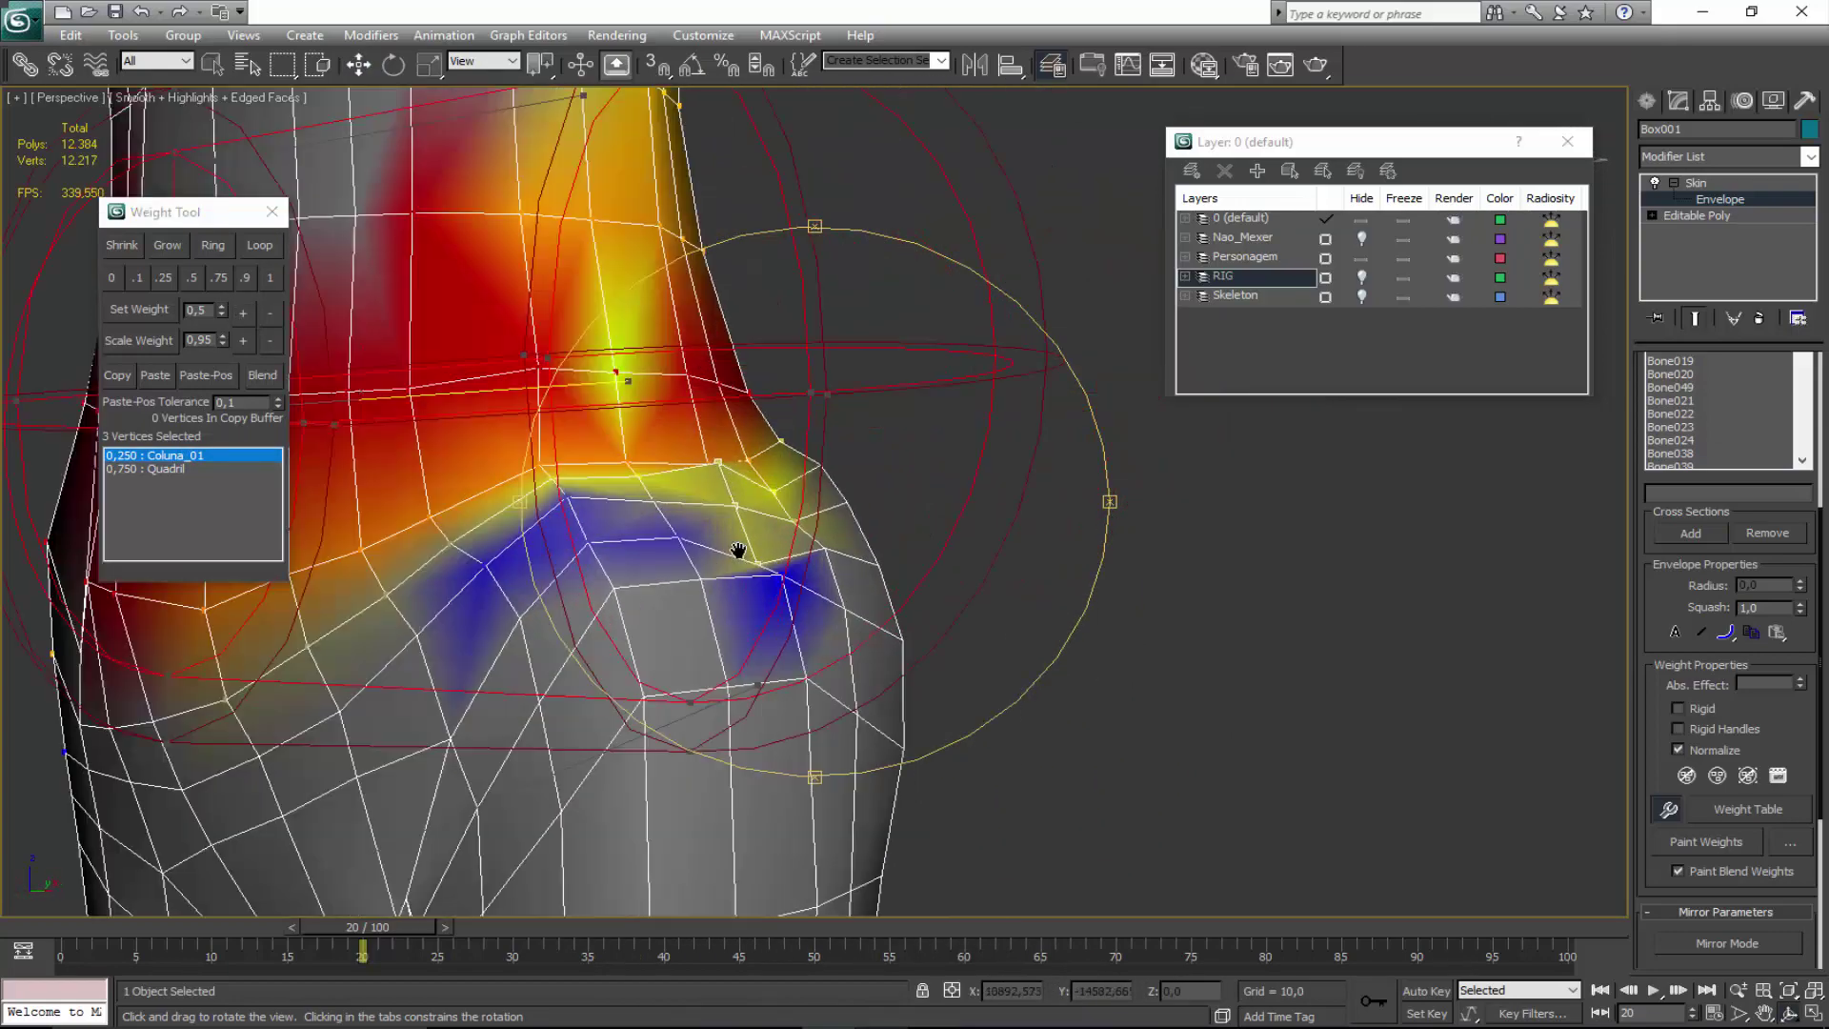
pyautogui.scroll(5, 738, 551)
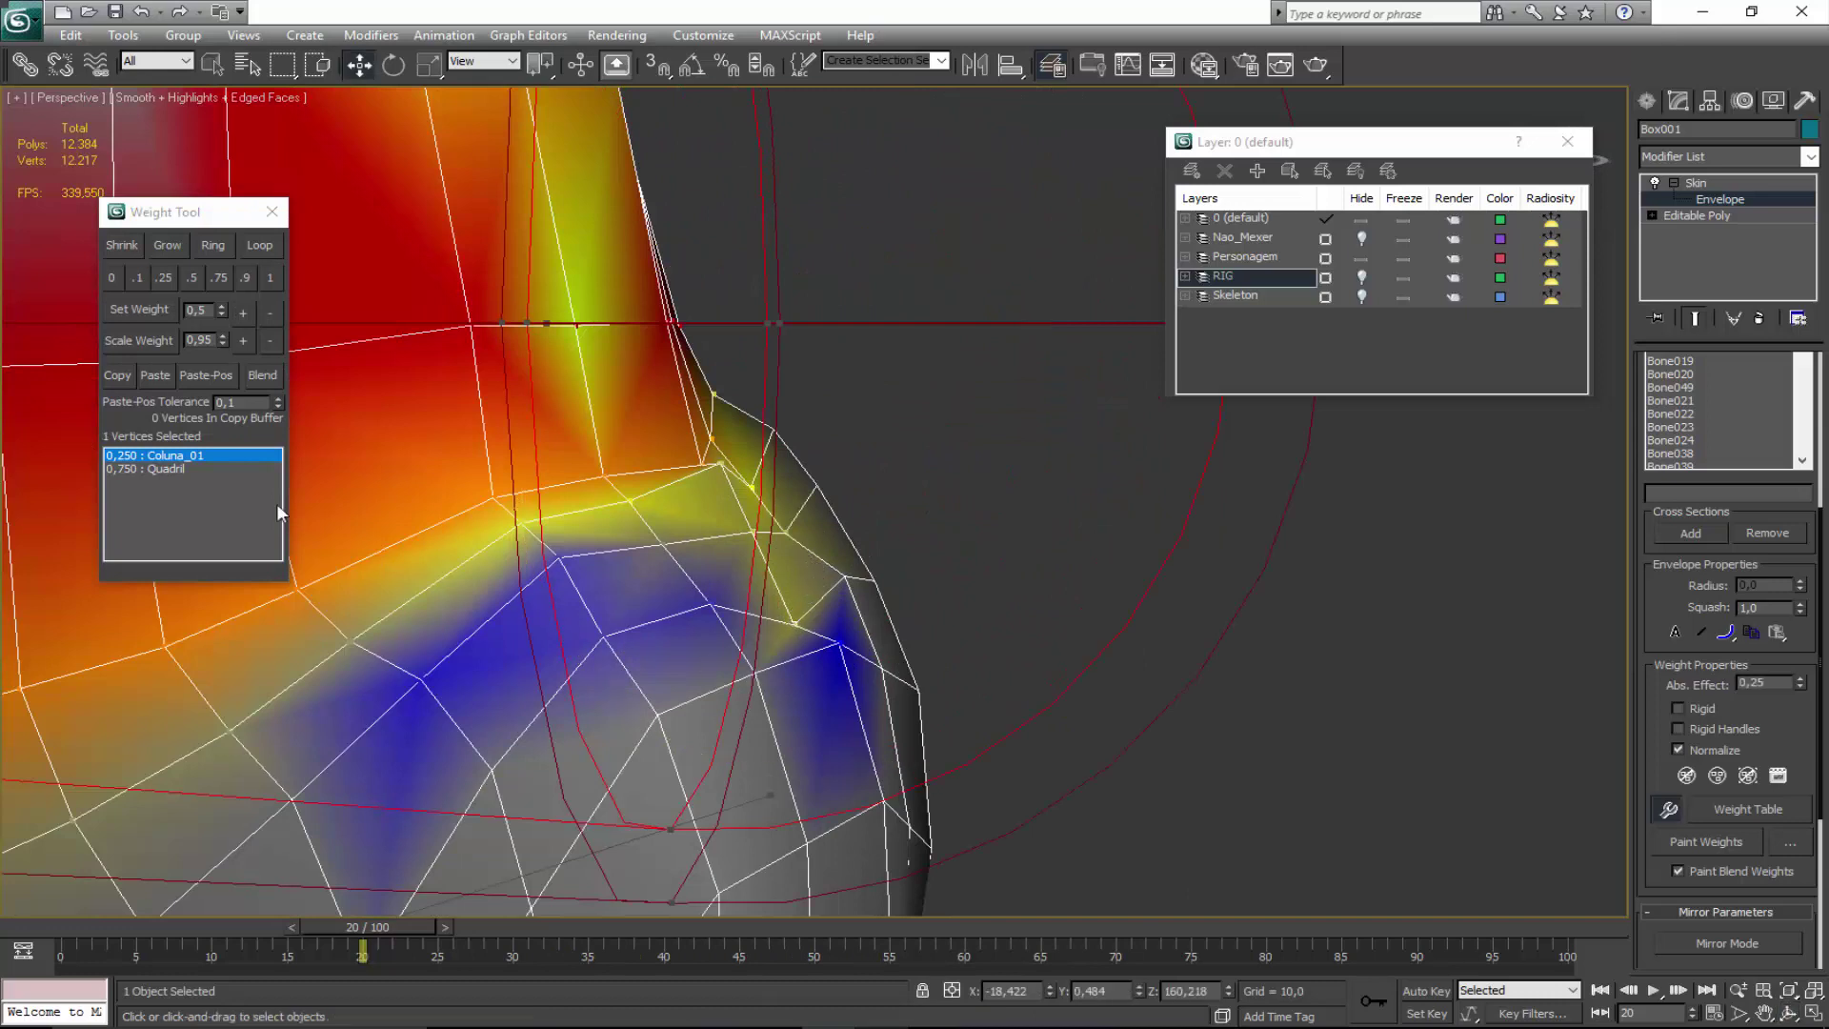
pyautogui.click(177, 469)
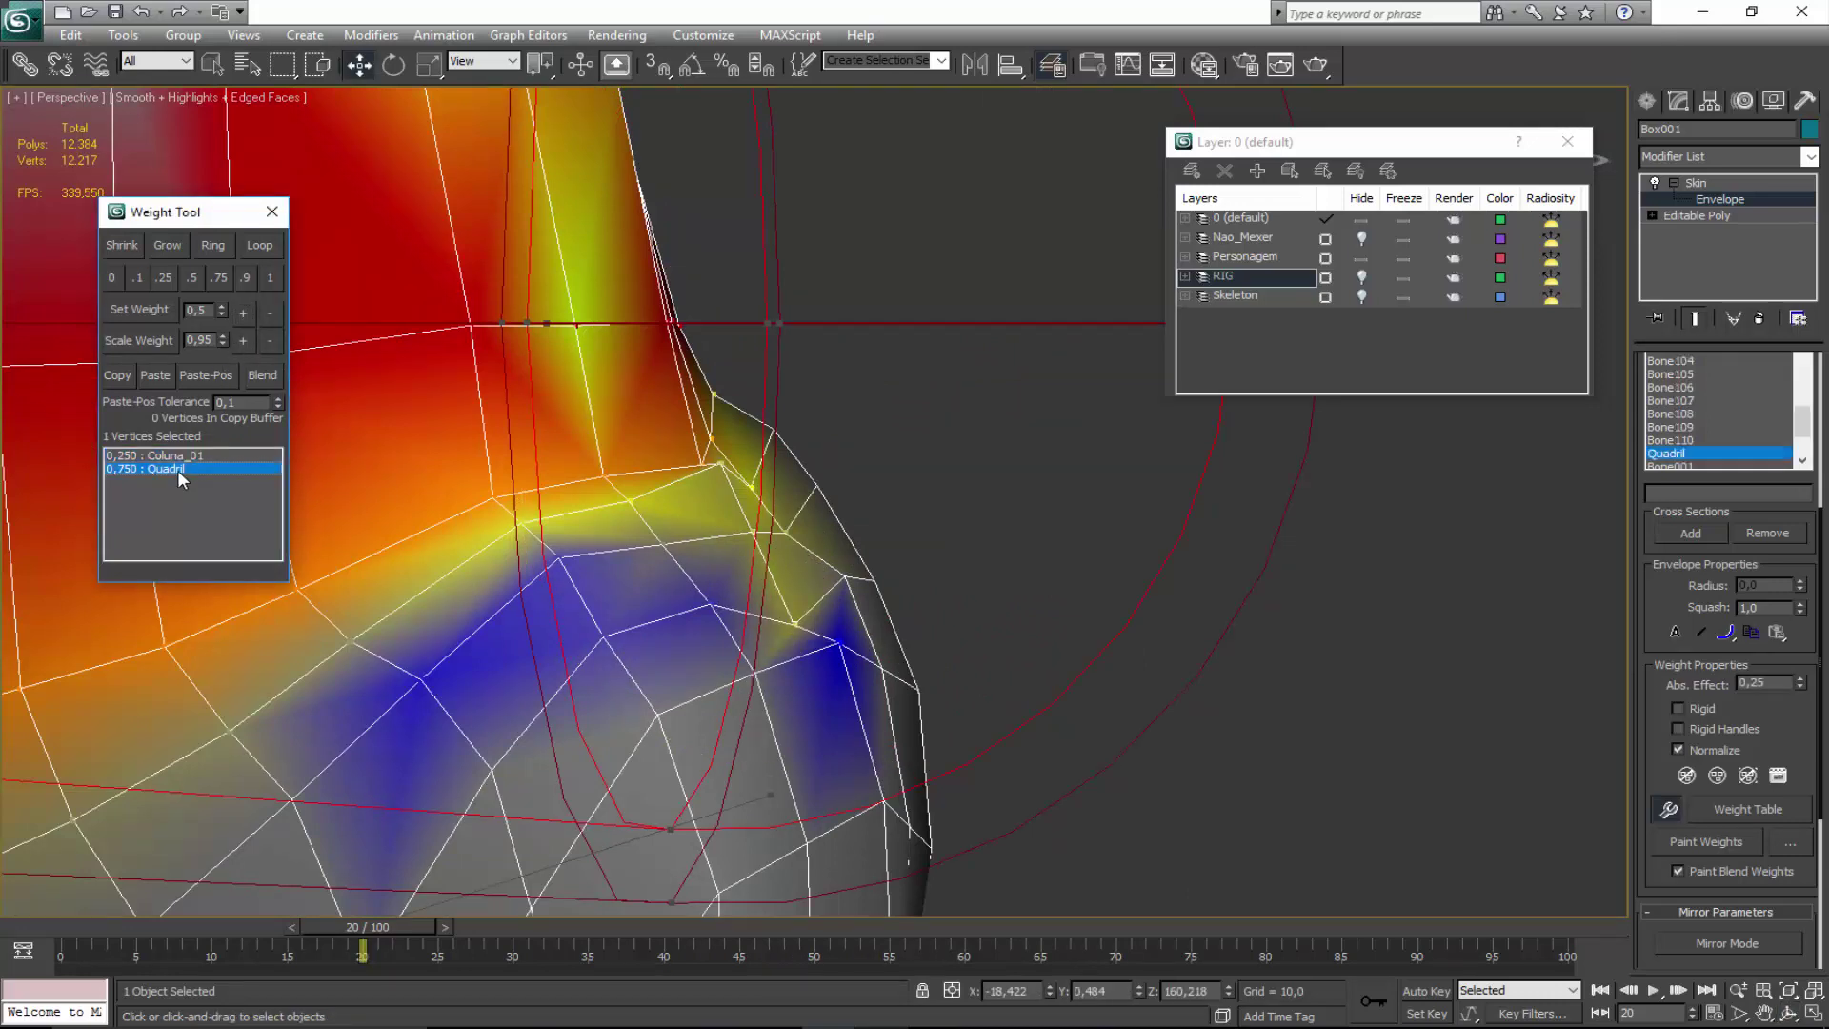
pyautogui.click(244, 311)
pyautogui.click(244, 311)
pyautogui.click(244, 311)
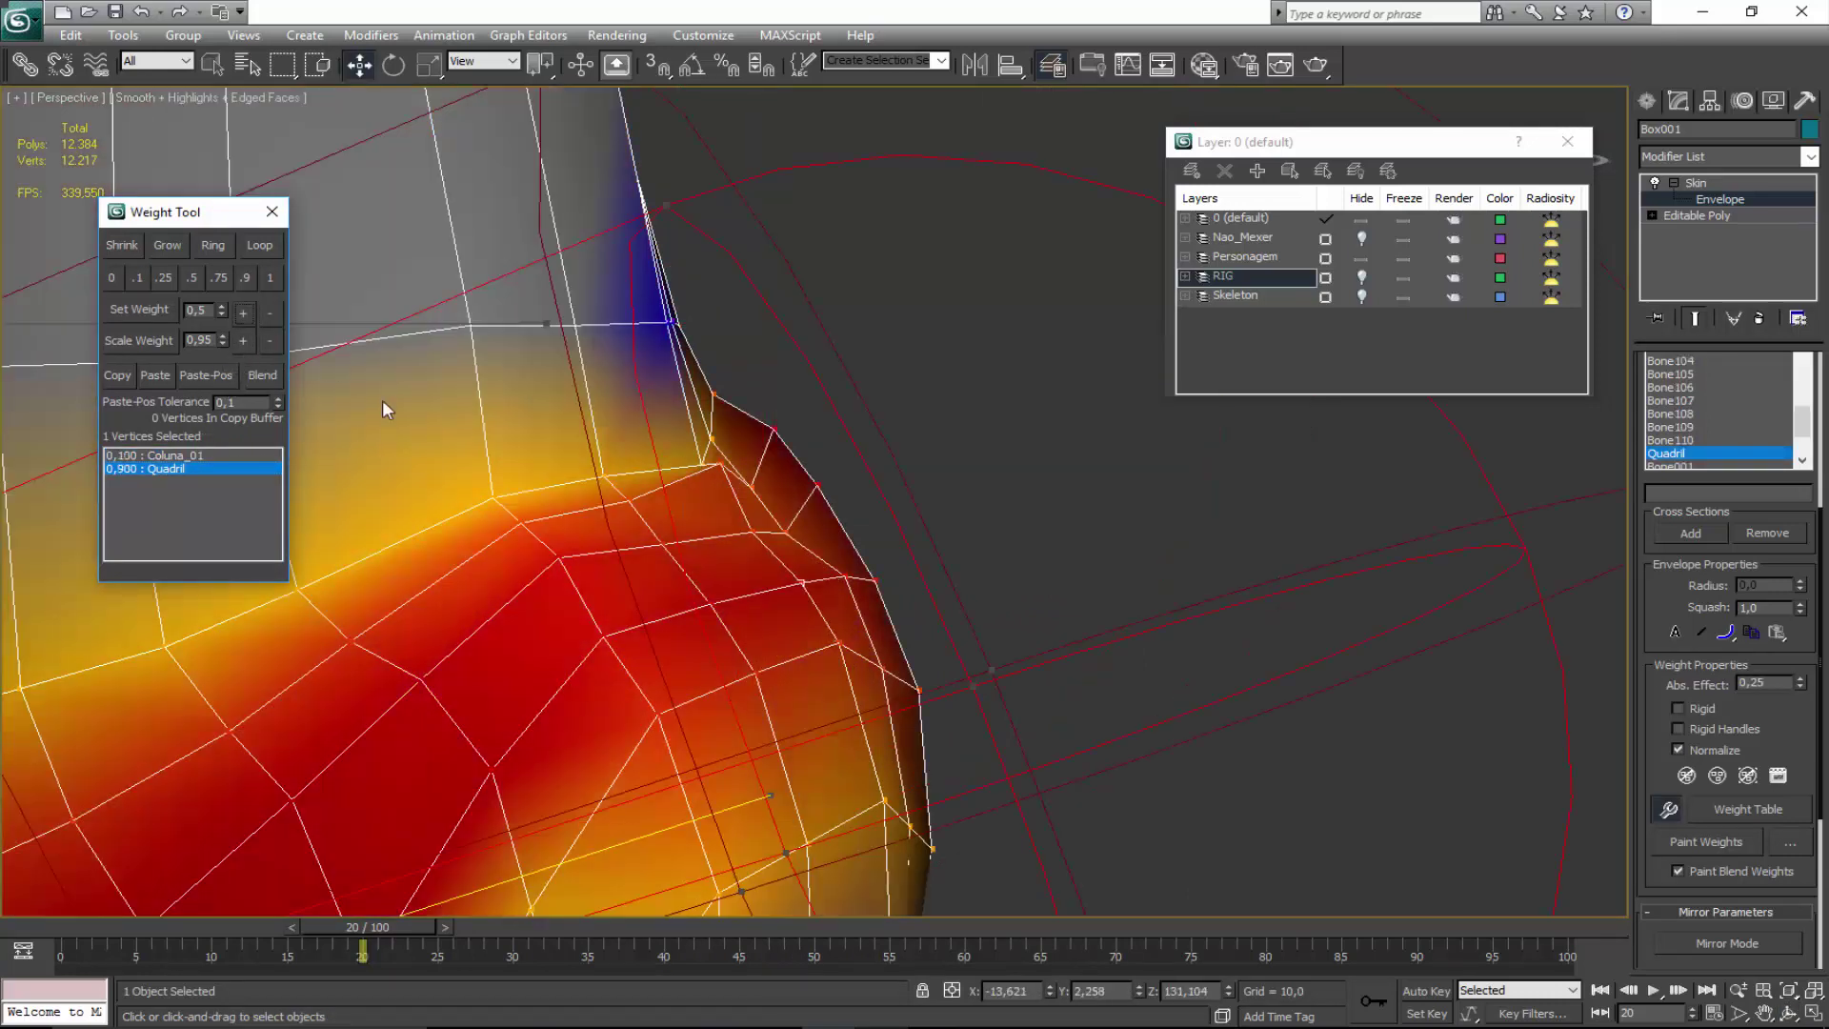
# - Select the topmost vertex of the same hip column and raise its Coluna_01 weight to 0.35
pyautogui.click(723, 467)
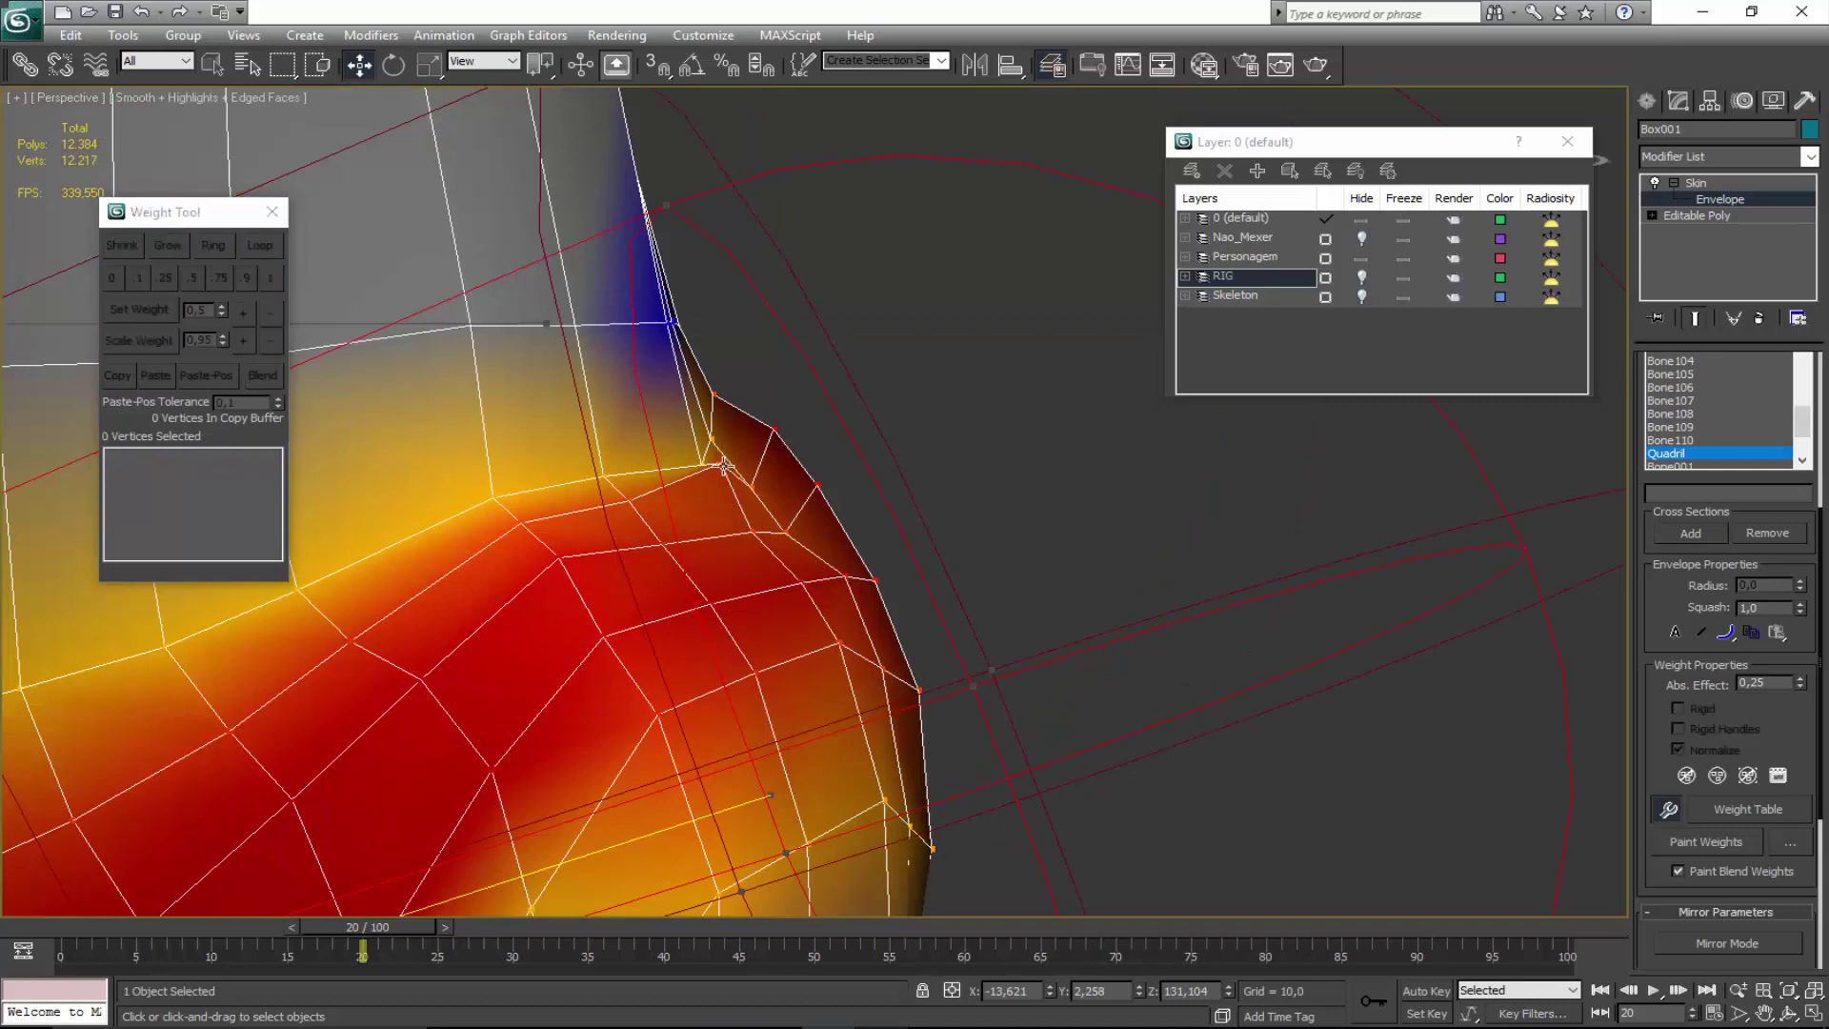
pyautogui.click(722, 465)
pyautogui.click(215, 456)
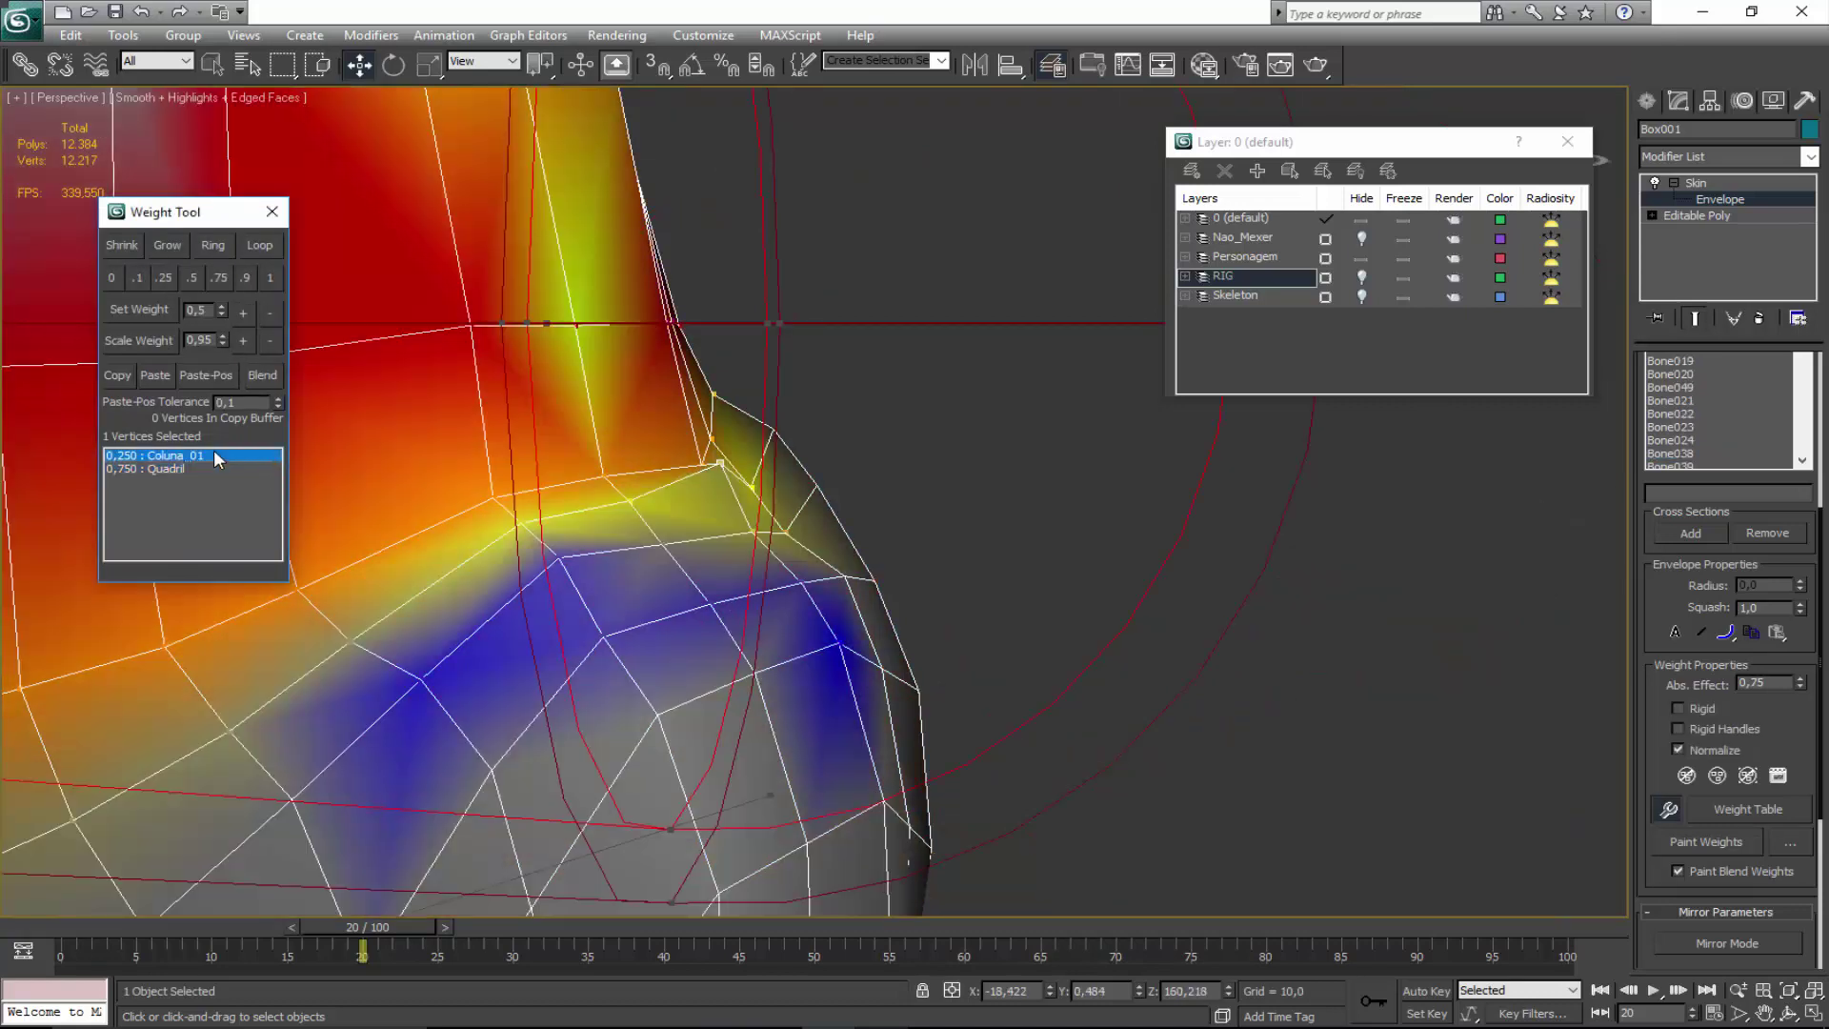
pyautogui.click(248, 312)
pyautogui.click(249, 311)
# - Select the next two vertices toward the buttock and raise their Quadril weight to 0.758
pyautogui.scroll(-5, 569, 487)
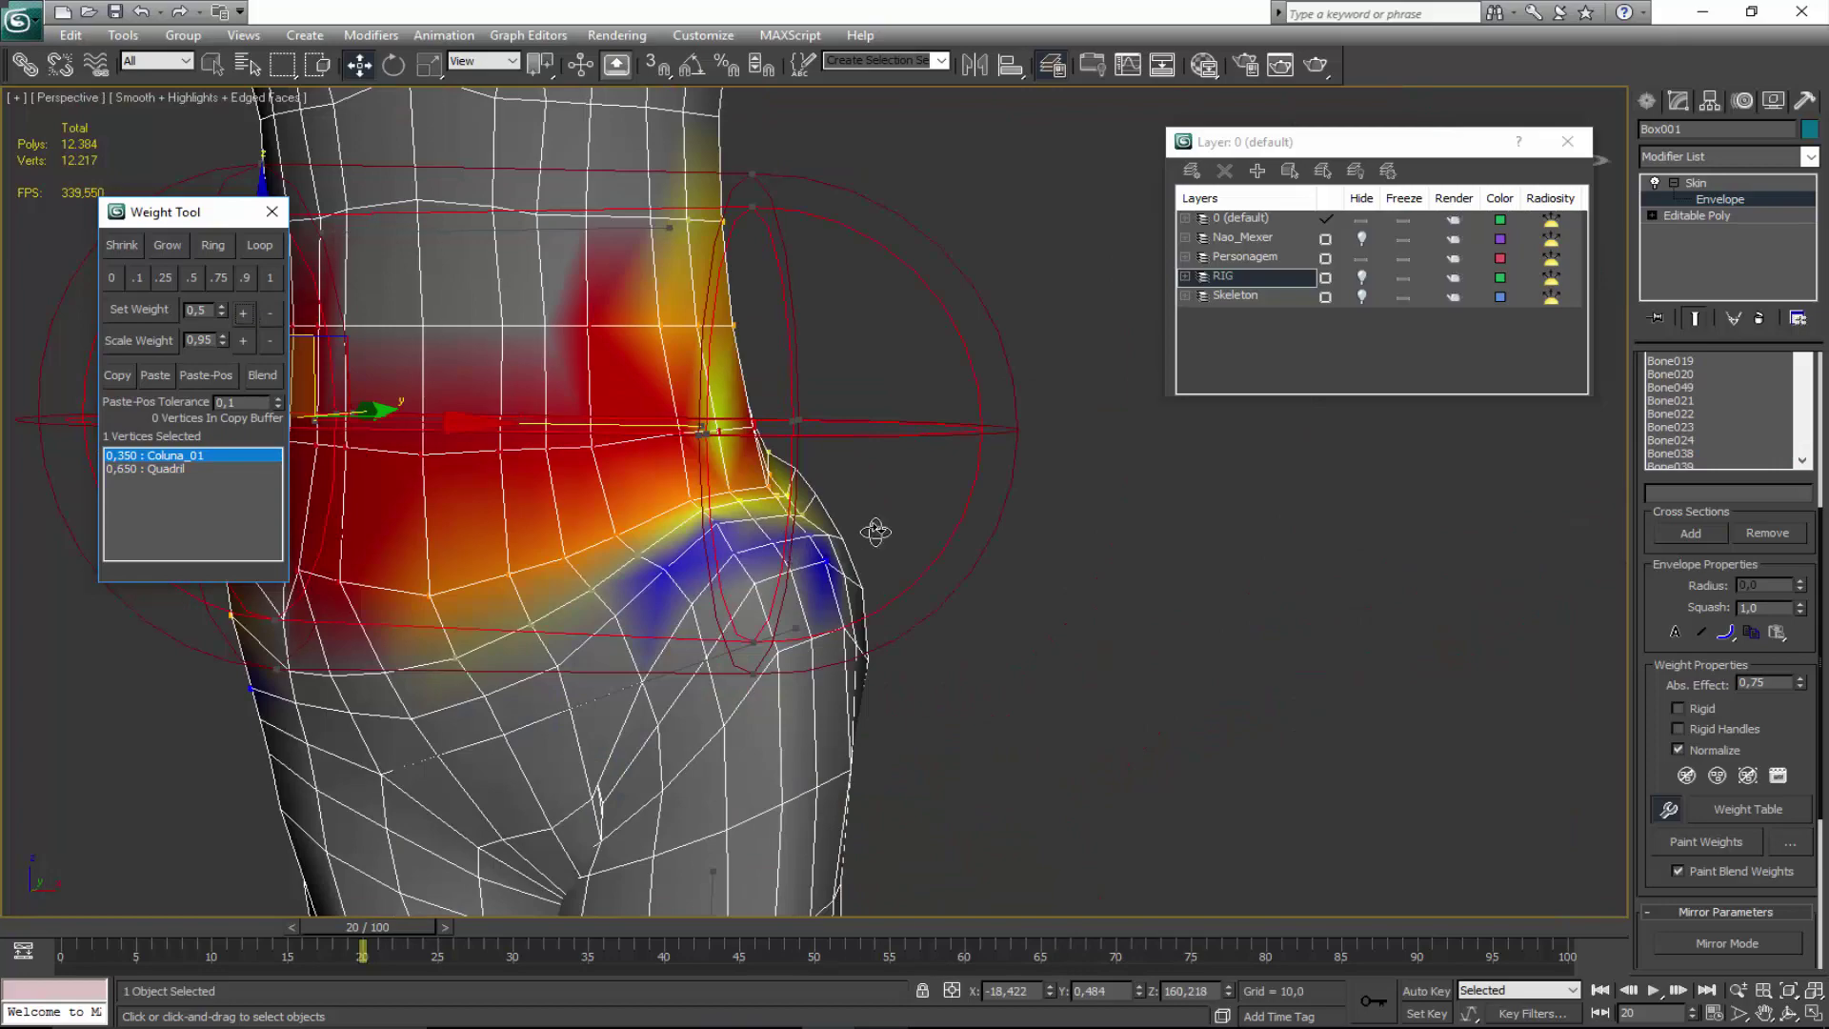
pyautogui.keyDown('alt'); pyautogui.moveTo(875, 531); pyautogui.dragTo(478, 474, button='middle'); pyautogui.keyUp('alt')
pyautogui.scroll(3, 786, 540)
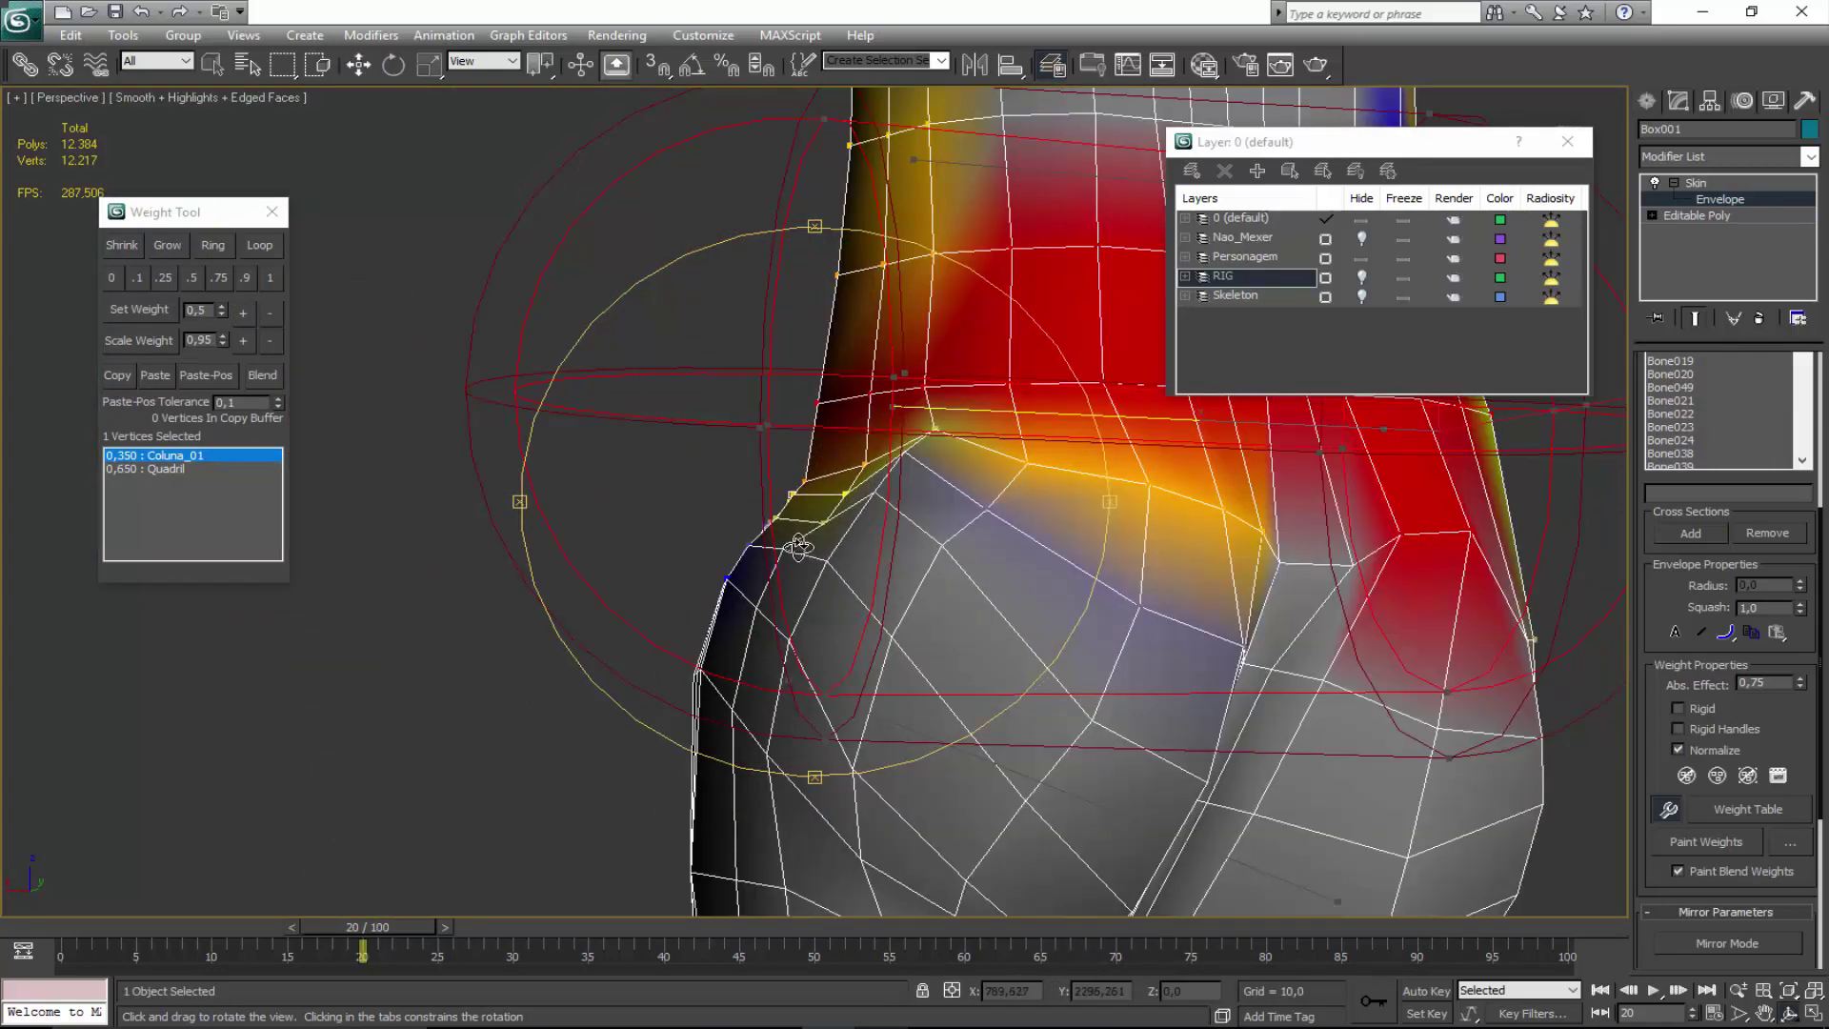
pyautogui.keyDown('alt'); pyautogui.moveTo(796, 543); pyautogui.dragTo(838, 532, button='middle'); pyautogui.keyUp('alt')
pyautogui.click(834, 491)
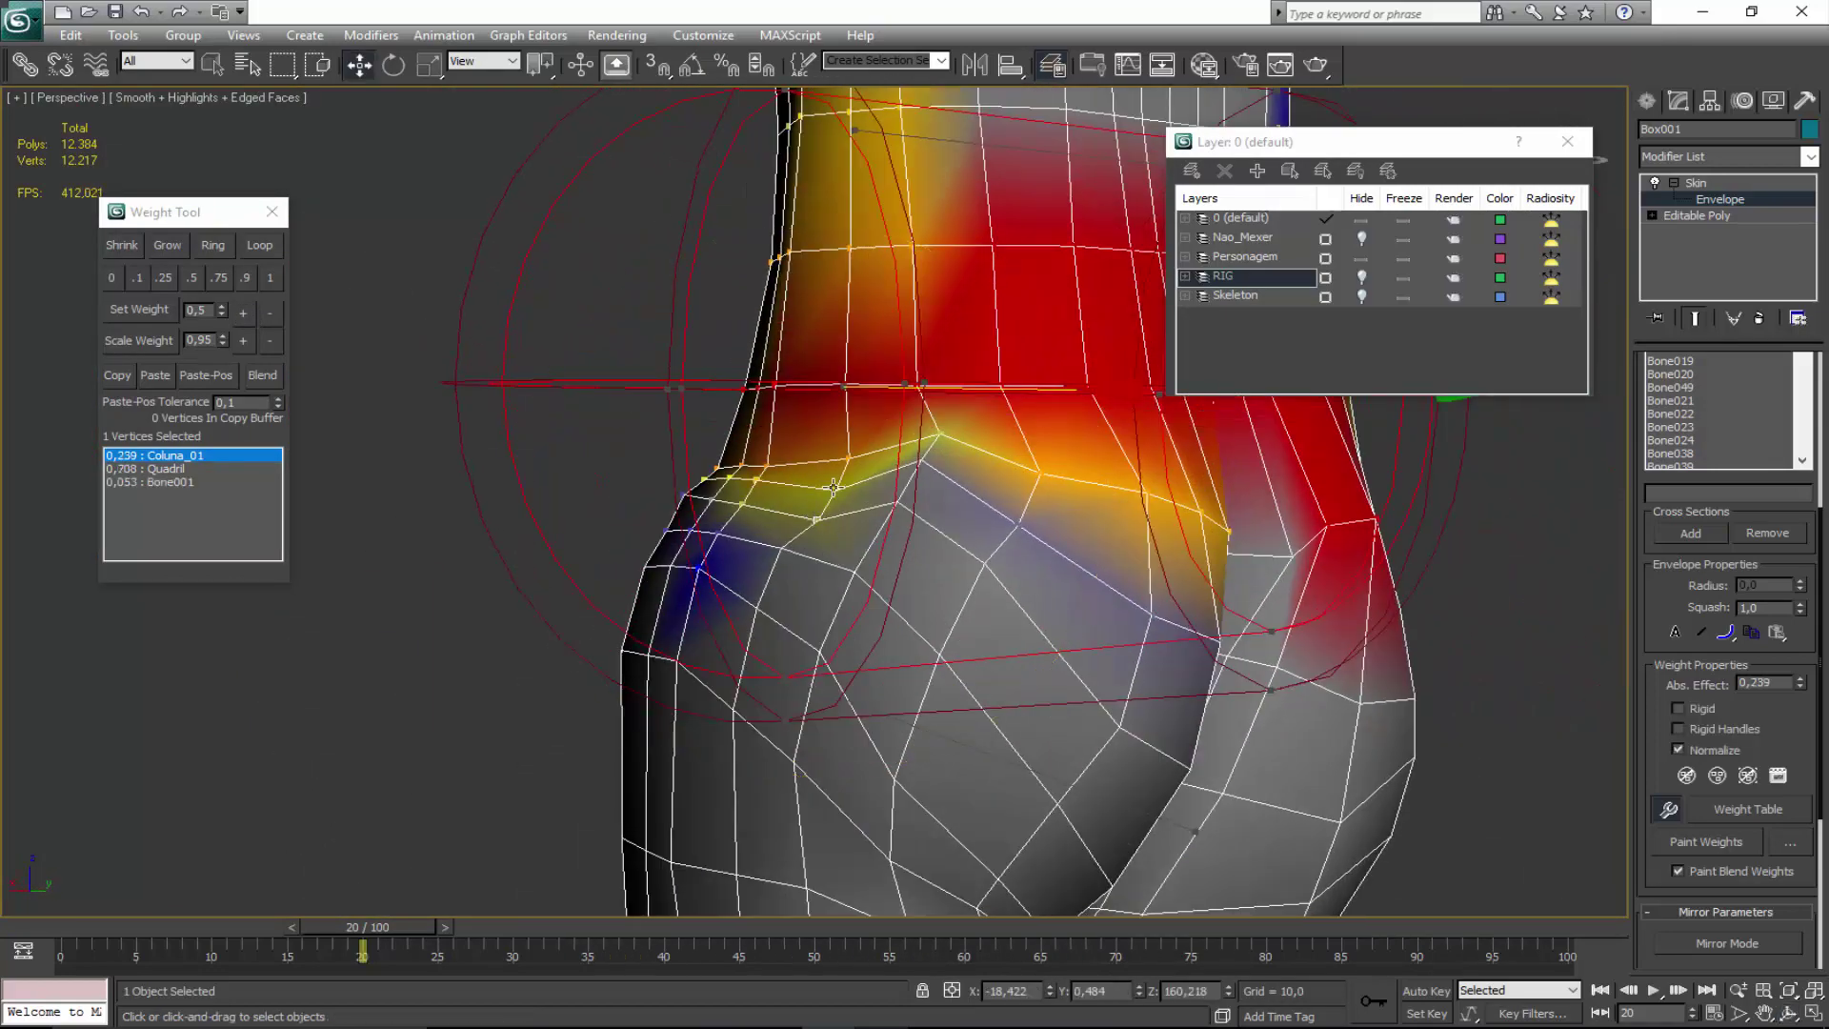
pyautogui.keyDown('ctrl'); pyautogui.click(818, 519); pyautogui.keyUp('ctrl')
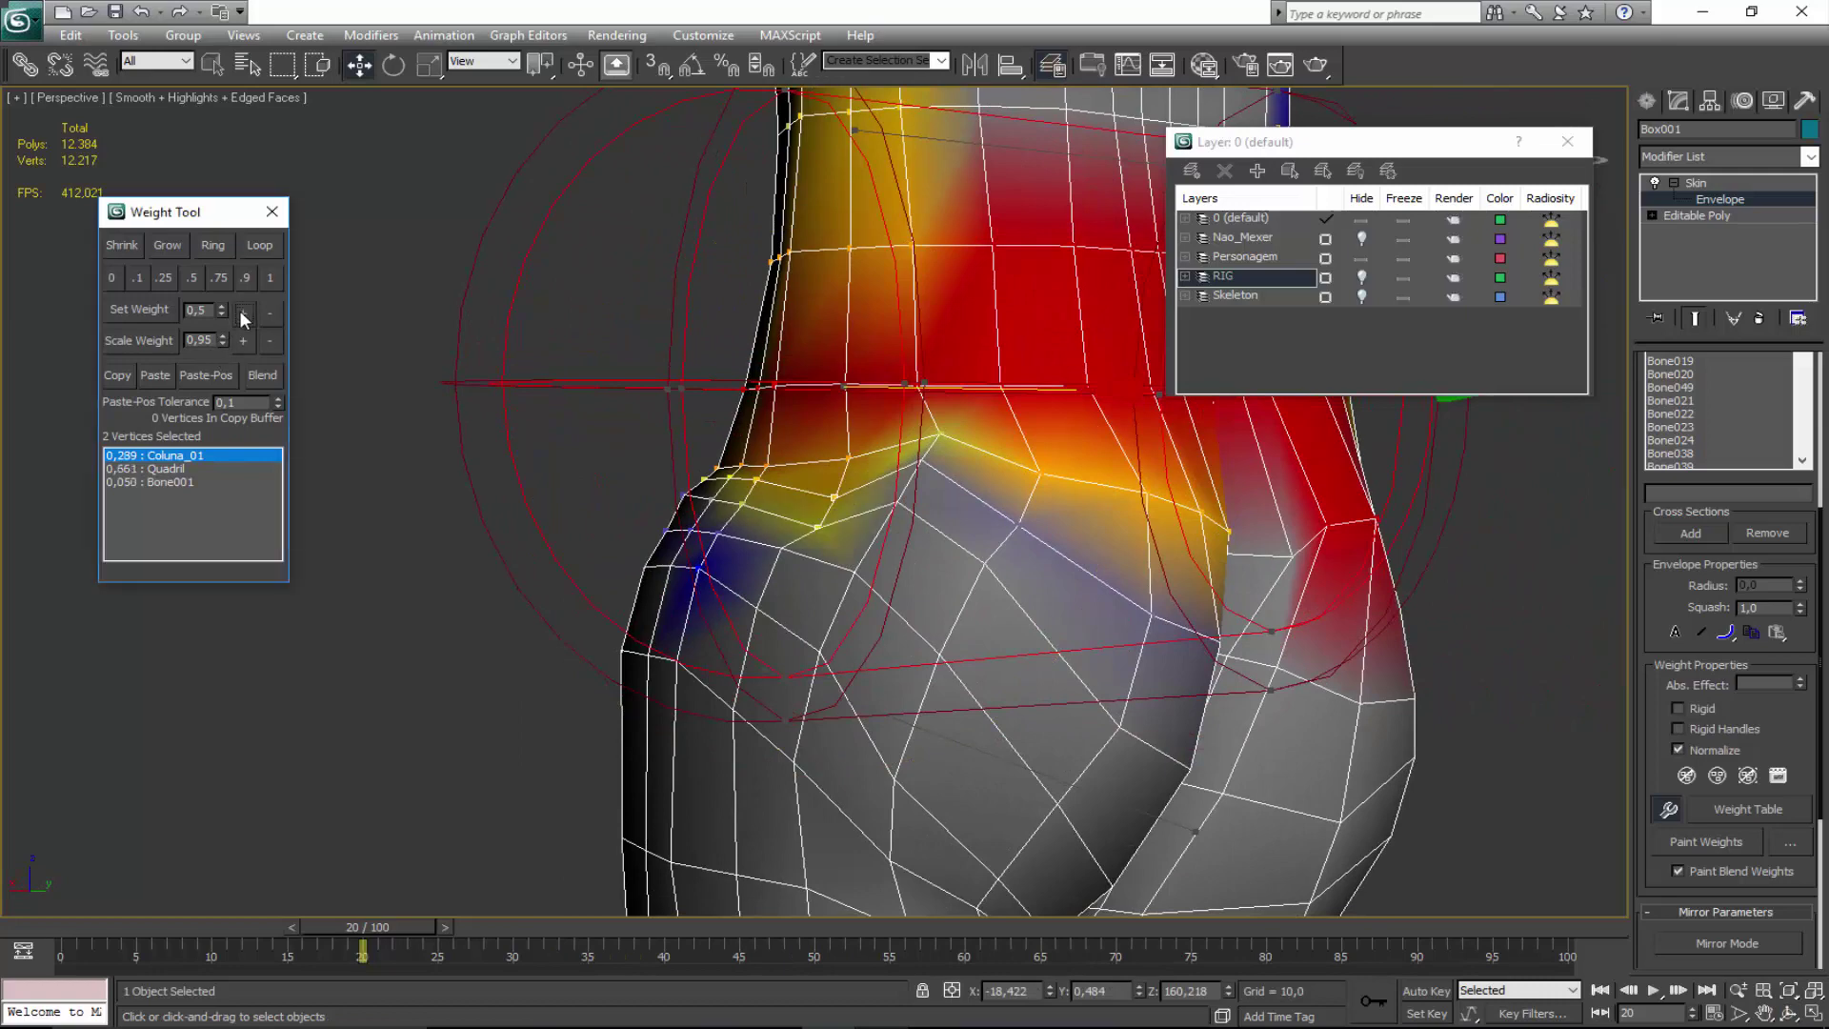
pyautogui.click(178, 470)
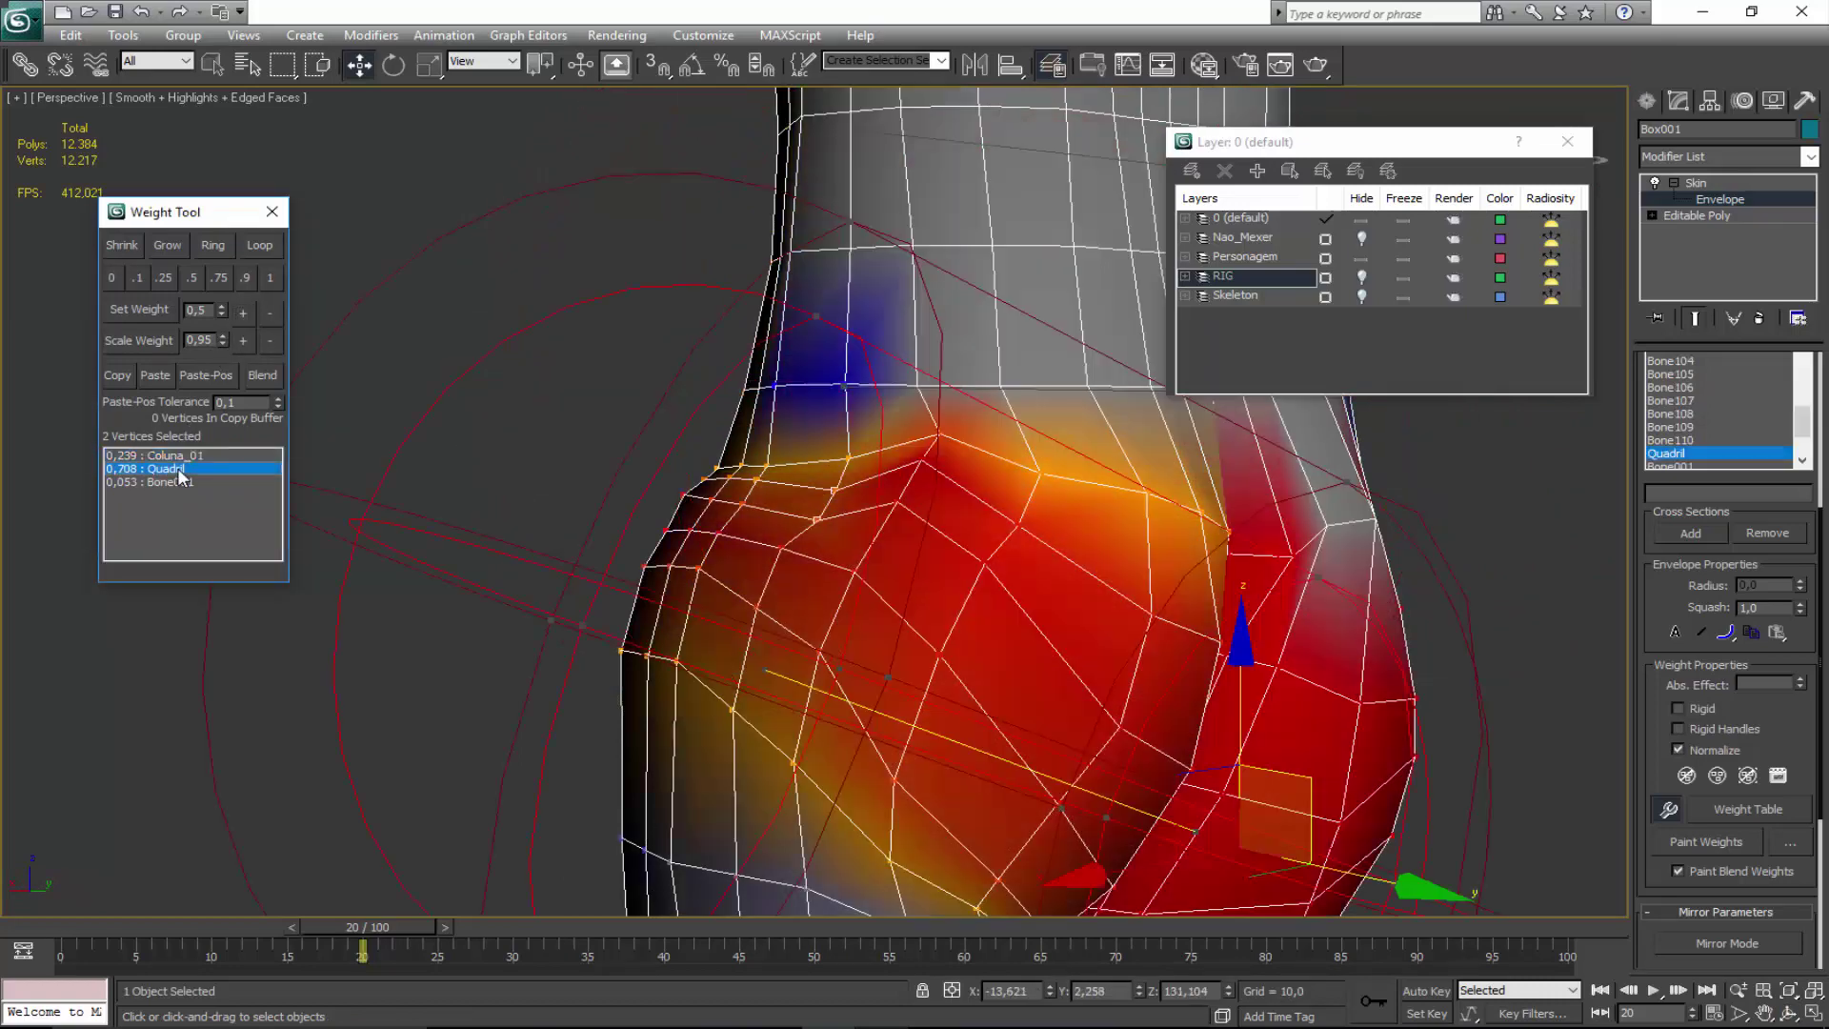
pyautogui.click(243, 314)
# - Select the following two vertices at the top of the buttock and give them a Coluna_01 weight of 0.05
pyautogui.keyDown('alt'); pyautogui.moveTo(802, 535); pyautogui.dragTo(757, 524, button='middle'); pyautogui.keyUp('alt')
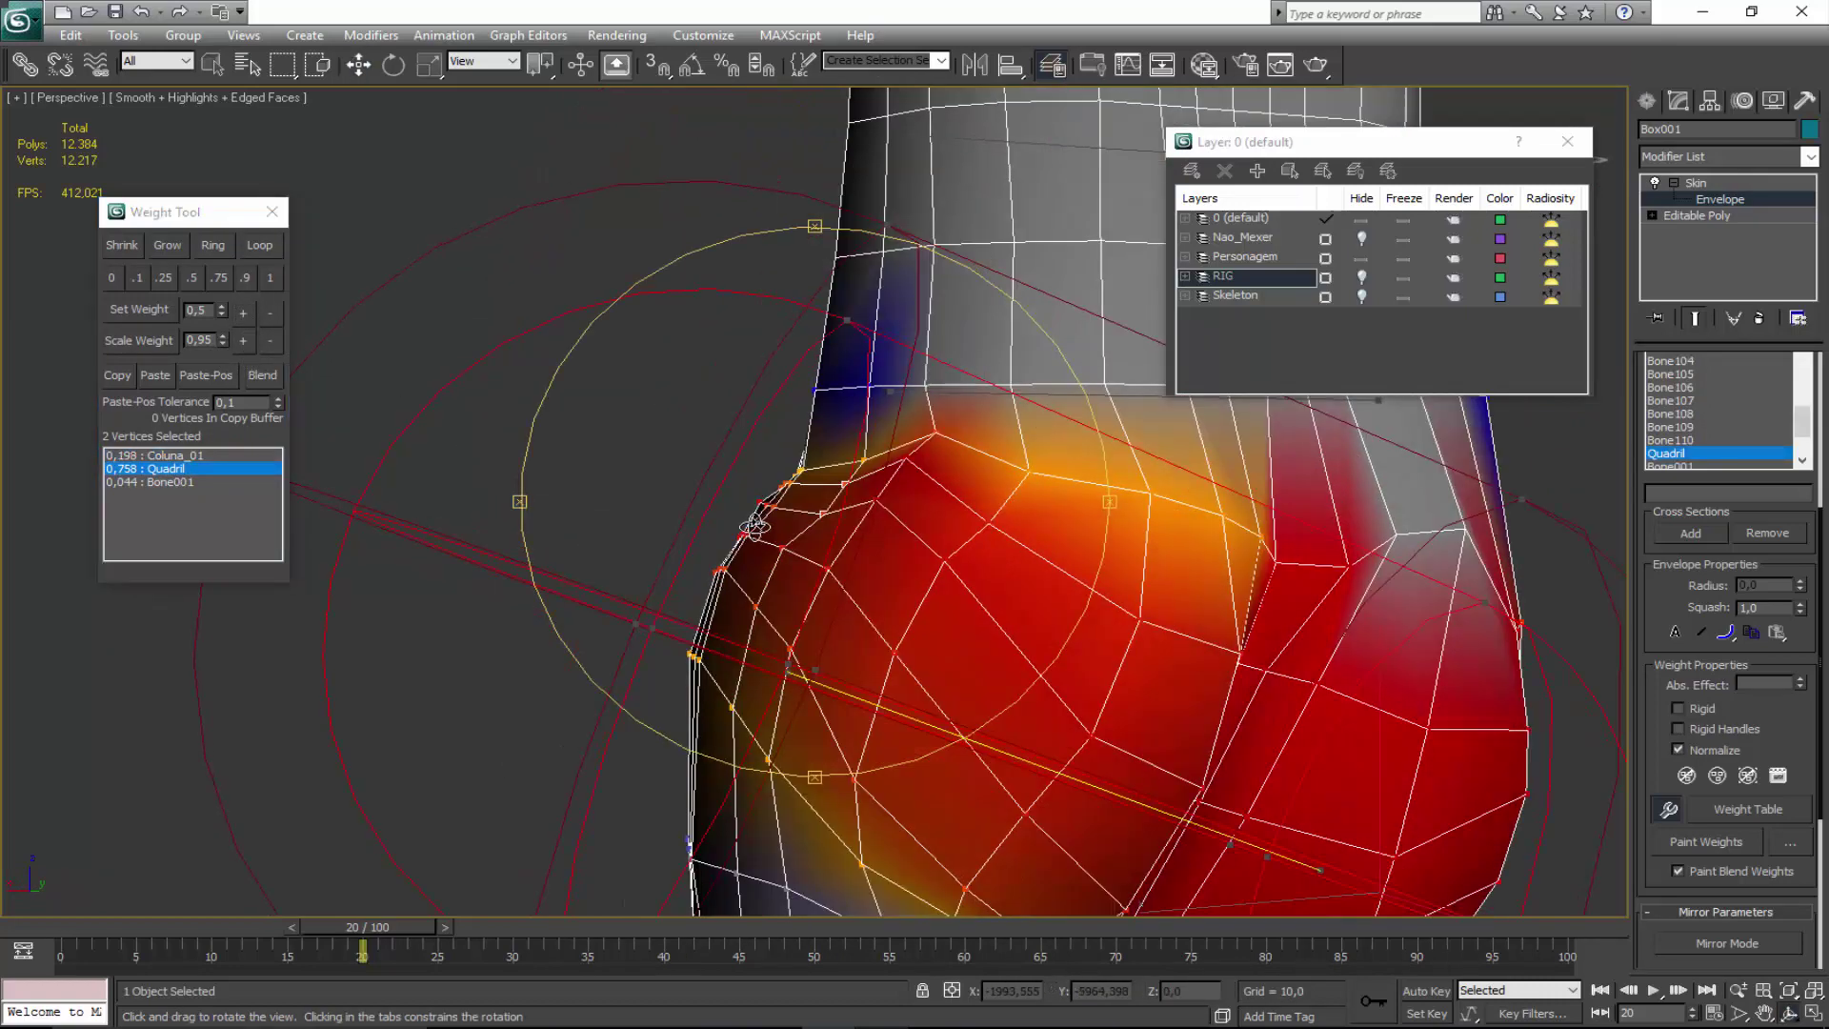
pyautogui.click(904, 458)
pyautogui.keyDown('ctrl'); pyautogui.click(878, 499); pyautogui.keyUp('ctrl')
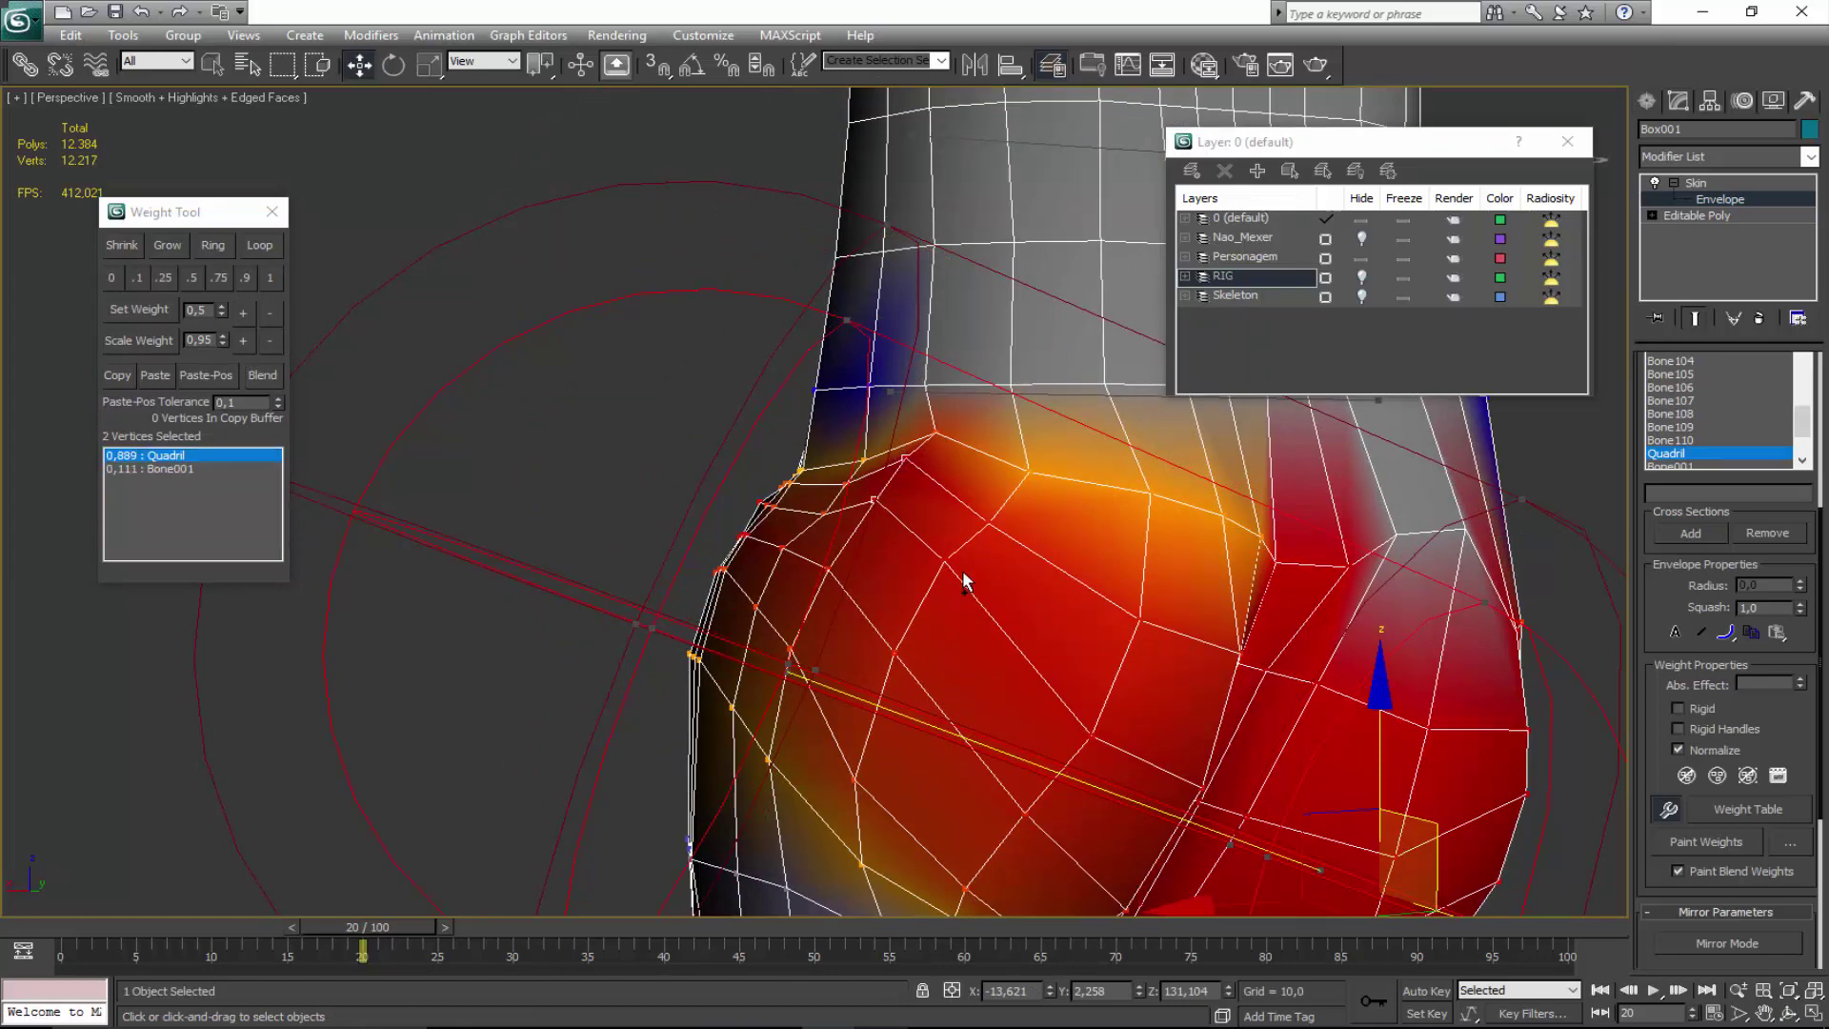
pyautogui.click(181, 469)
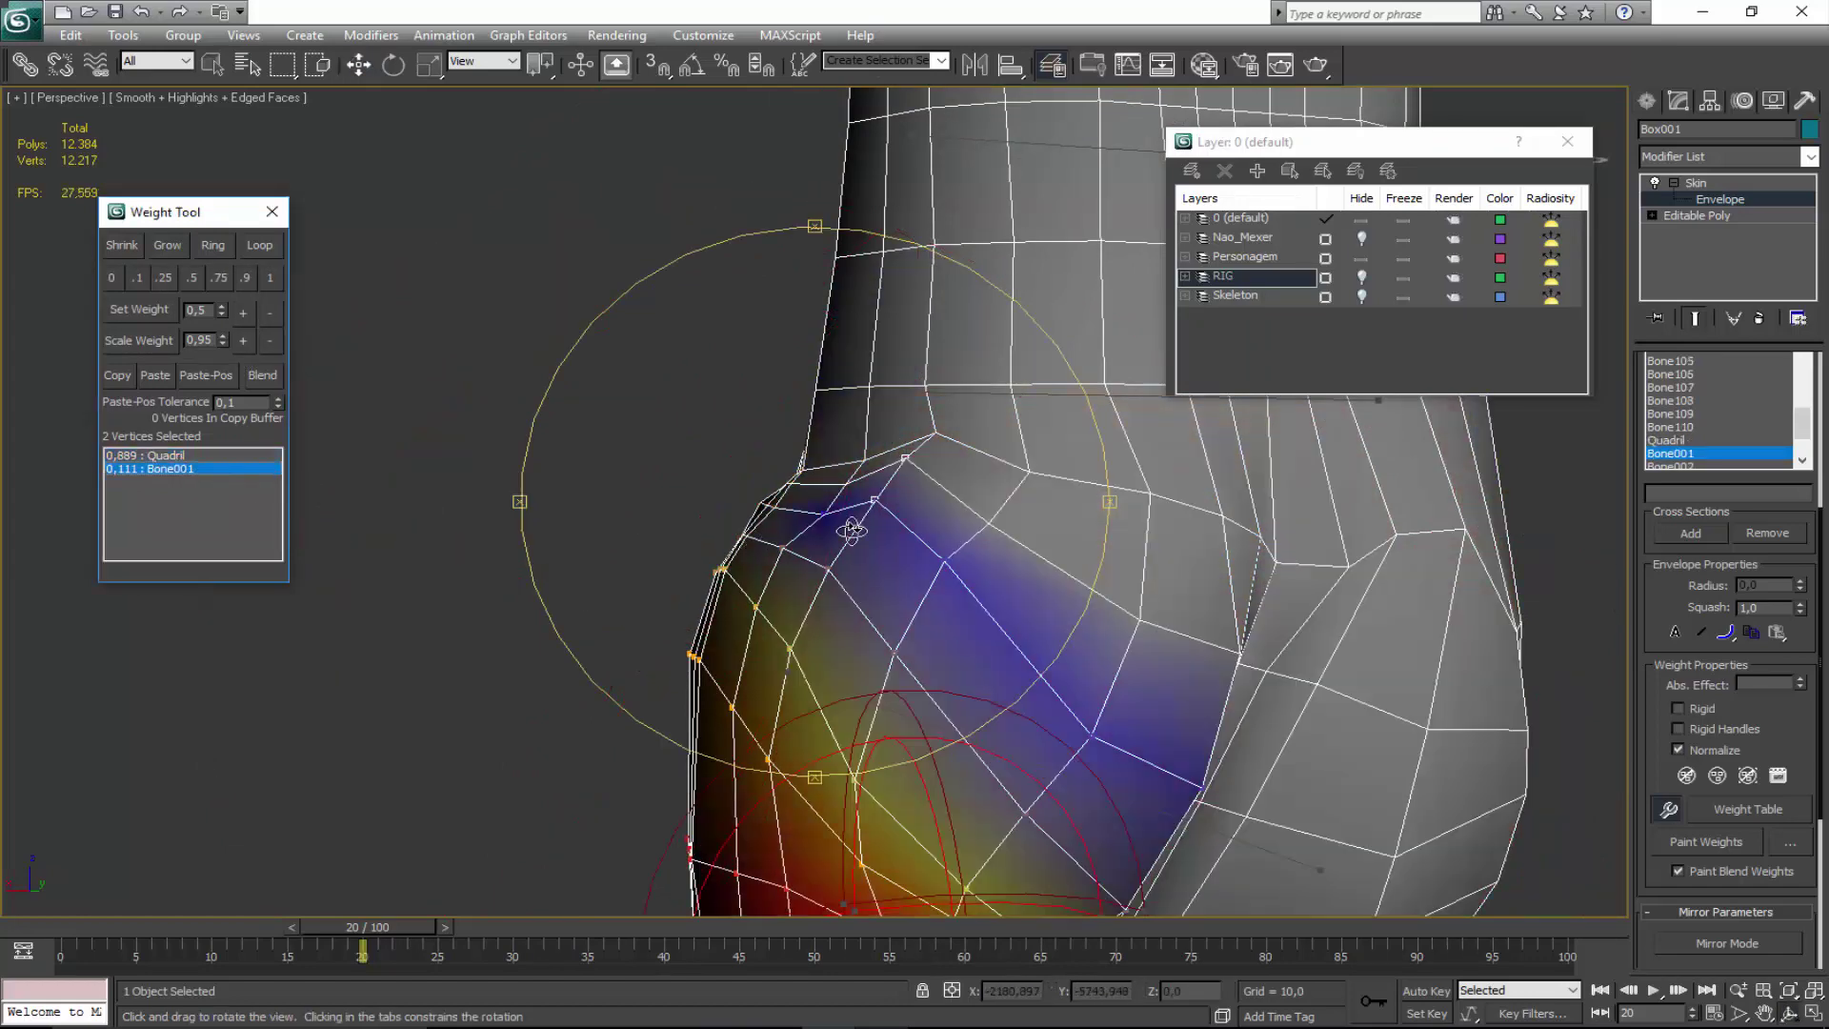
pyautogui.keyDown('alt'); pyautogui.moveTo(960, 555); pyautogui.dragTo(917, 464, button='middle'); pyautogui.keyUp('alt')
pyautogui.click(905, 434)
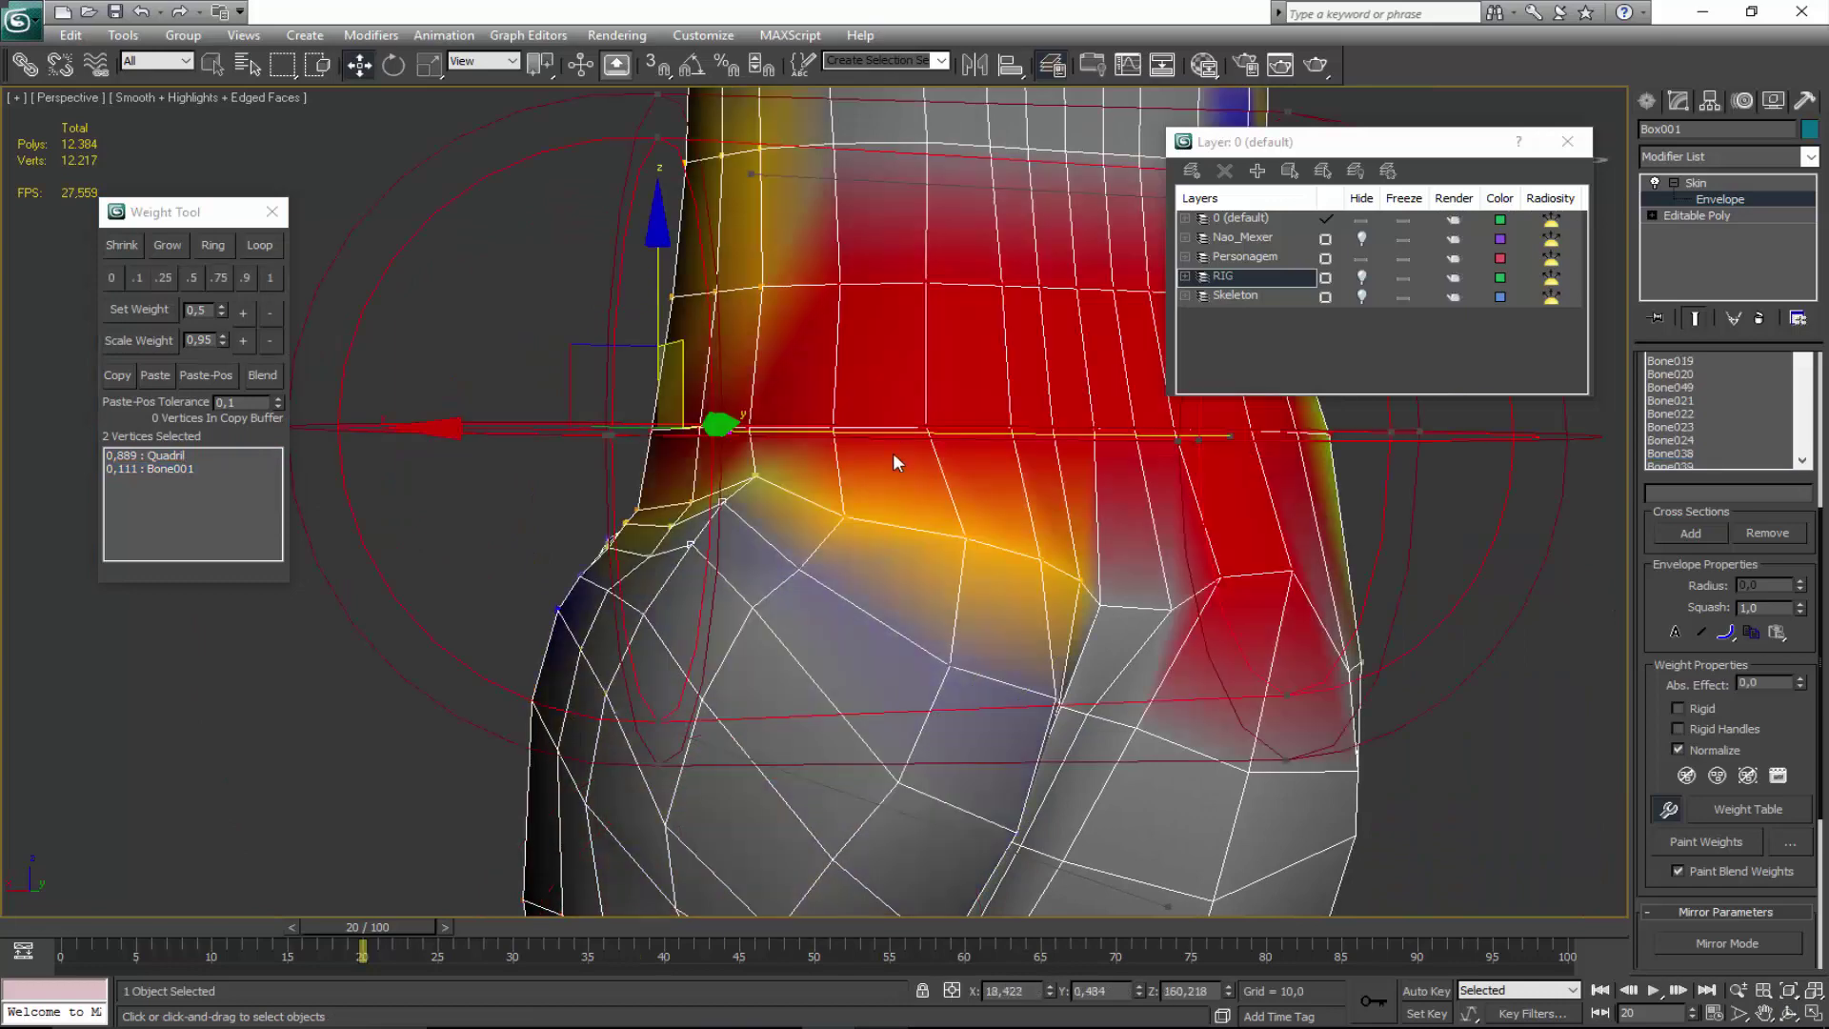
pyautogui.click(243, 314)
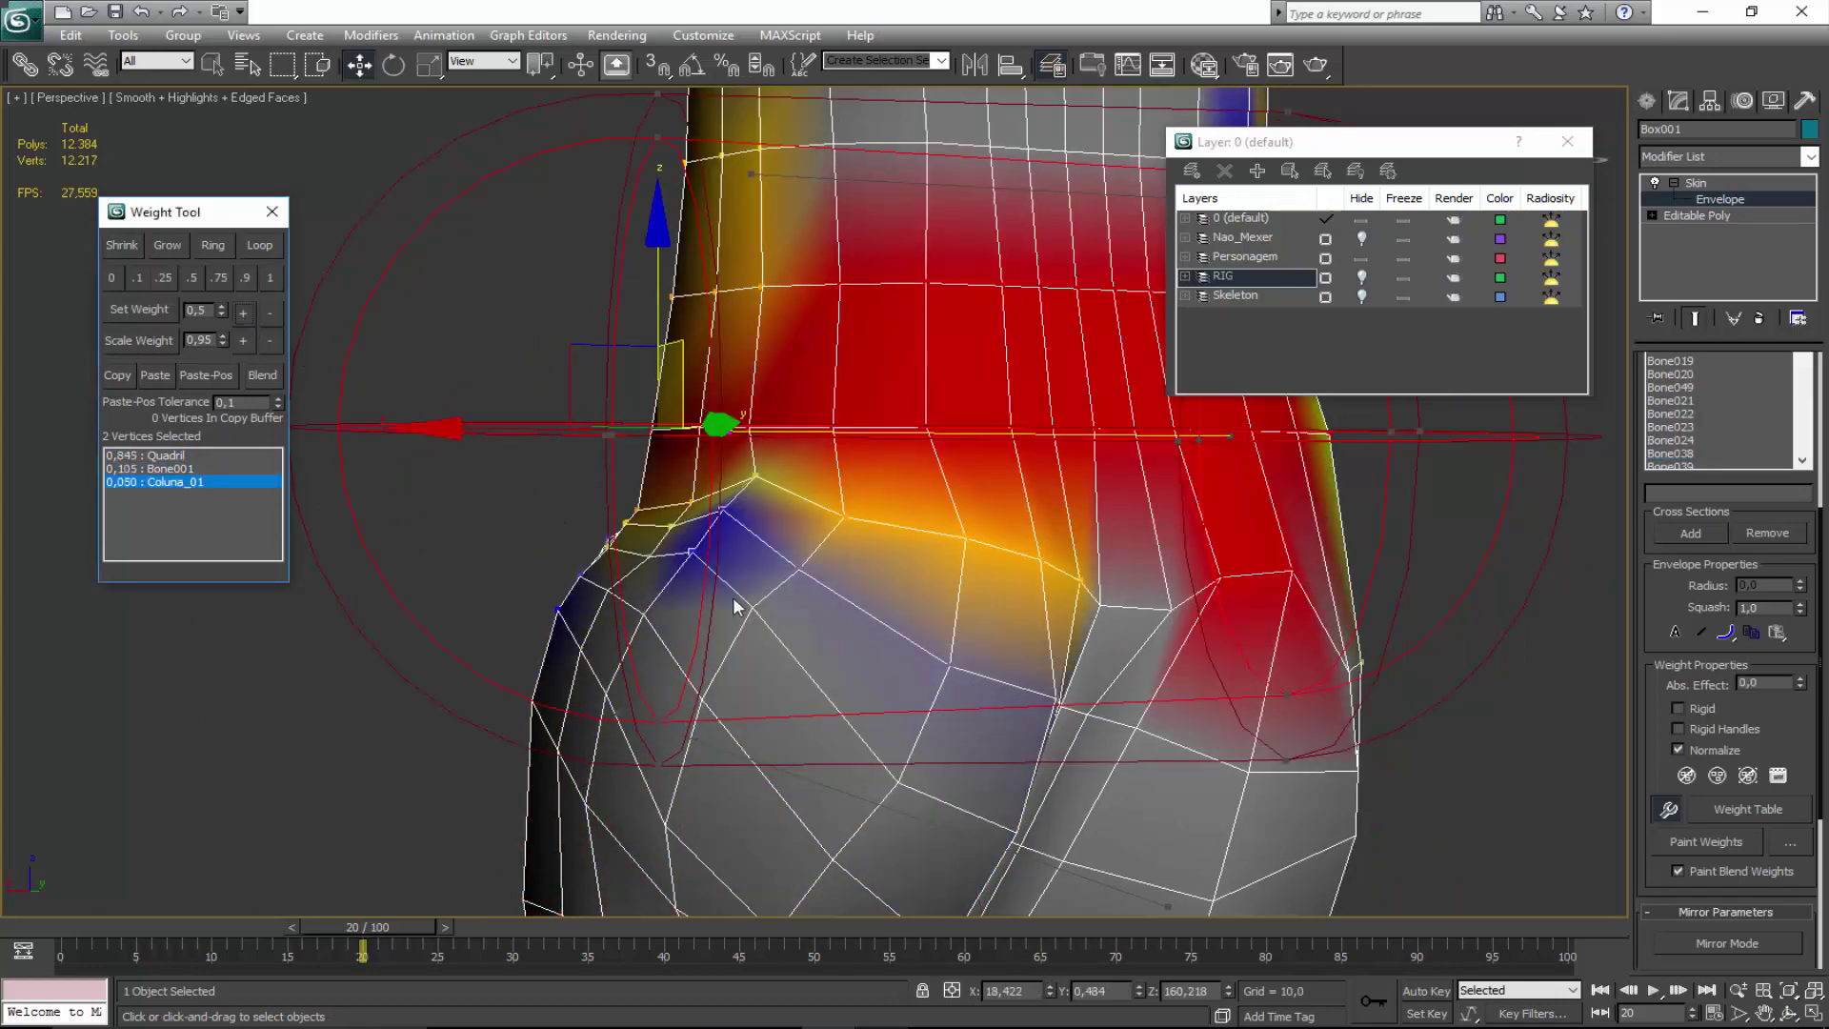
# - Scrub the animation through frame 29 to frame 53 and examine the waist and hip deformation from the front and back
pyautogui.moveTo(808, 591)
pyautogui.keyDown('alt'); pyautogui.mouseDown(button='middle')
pyautogui.moveTo(785, 561)
pyautogui.moveTo(788, 583)
pyautogui.moveTo(1009, 634)
pyautogui.moveTo(1175, 599)
pyautogui.moveTo(815, 612)
pyautogui.mouseUp(button='middle'); pyautogui.keyUp('alt')
pyautogui.scroll(-4, 790, 599)
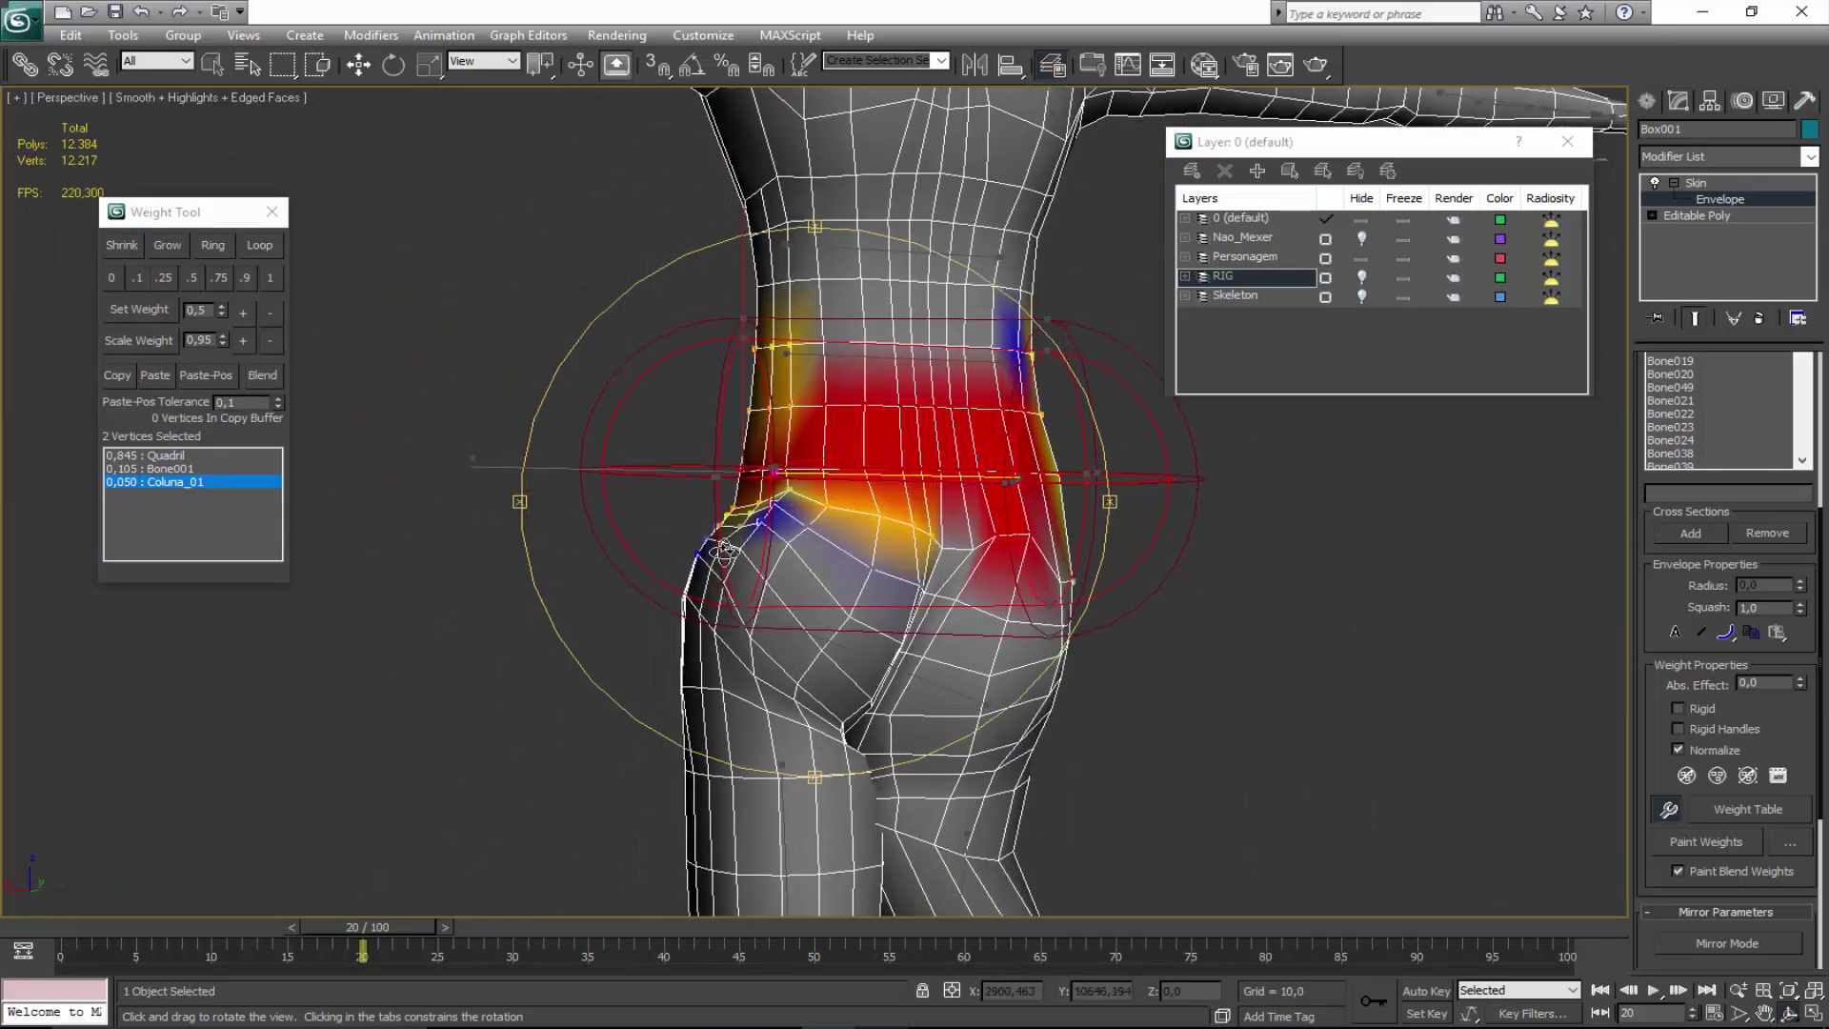
pyautogui.keyDown('alt'); pyautogui.moveTo(771, 541); pyautogui.dragTo(1105, 557, button='middle'); pyautogui.keyUp('alt')
pyautogui.moveTo(388, 926); pyautogui.dragTo(517, 929)
pyautogui.moveTo(675, 703); pyautogui.dragTo(696, 742, button='middle')
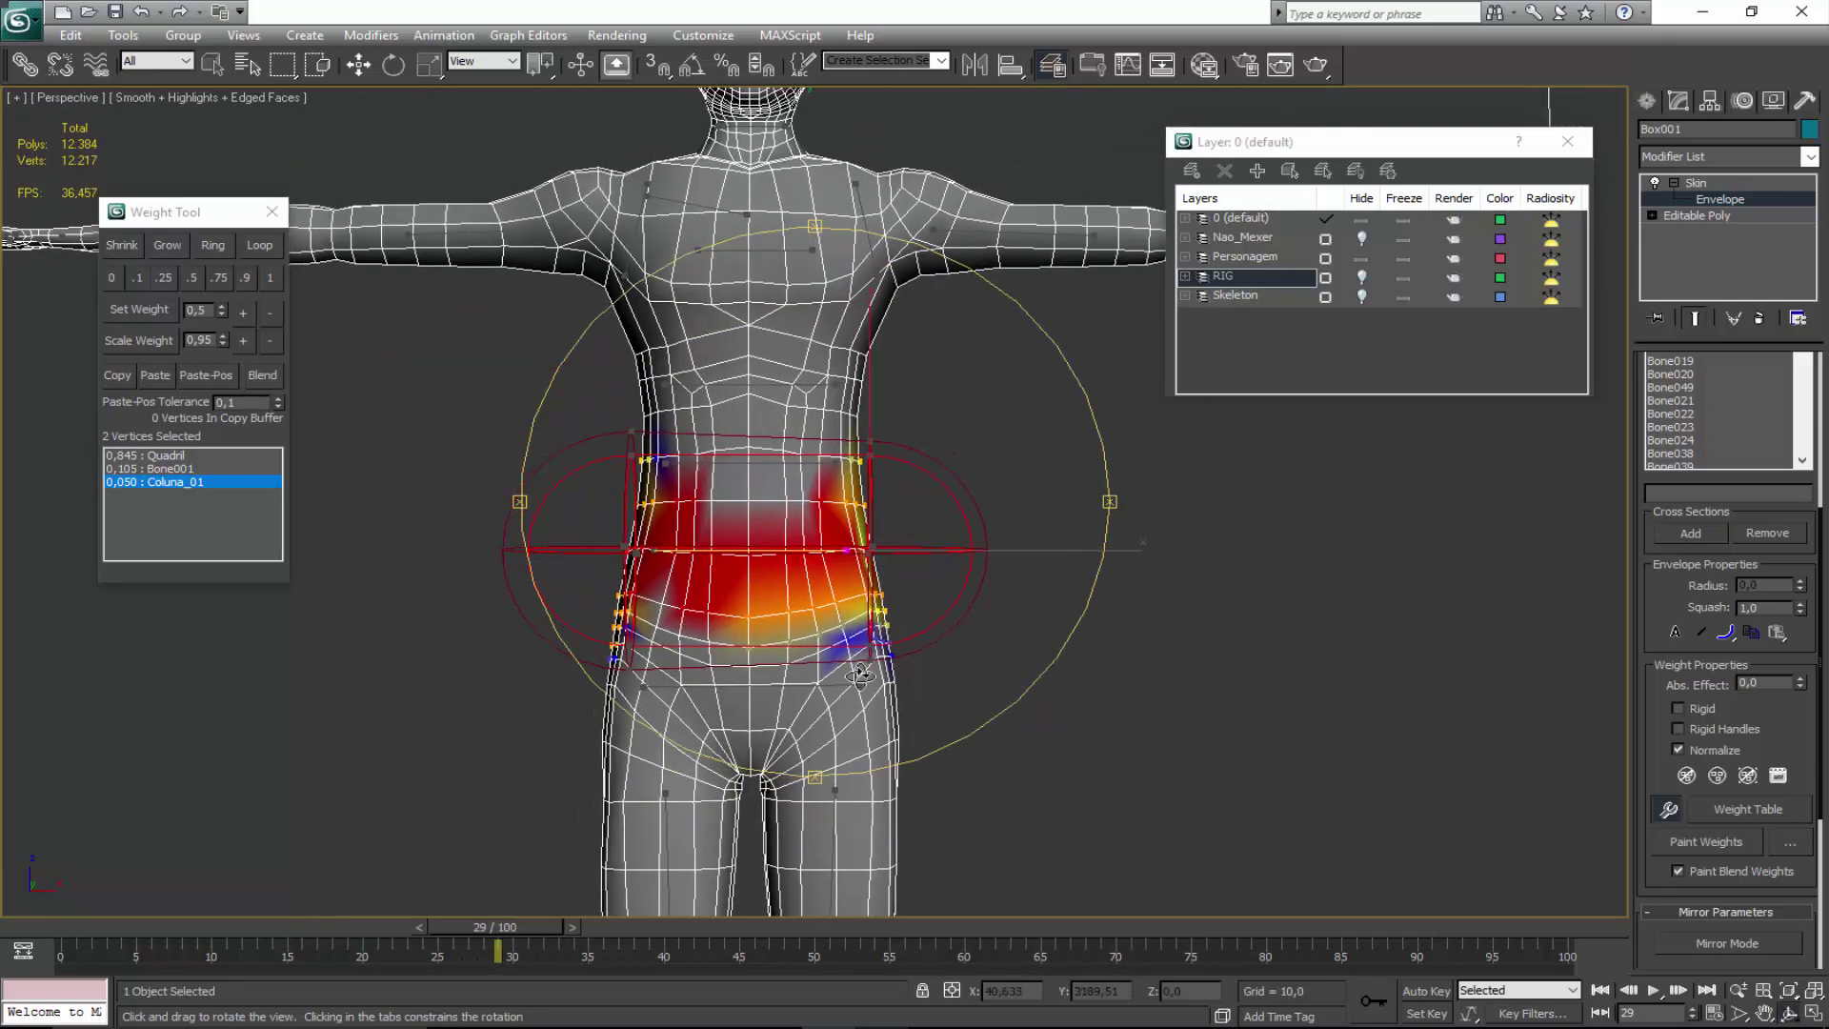
pyautogui.keyDown('alt'); pyautogui.moveTo(920, 583); pyautogui.dragTo(481, 894, button='middle'); pyautogui.keyUp('alt')
pyautogui.moveTo(526, 924); pyautogui.dragTo(871, 930)
pyautogui.keyDown('alt'); pyautogui.moveTo(738, 624); pyautogui.dragTo(738, 624, button='middle'); pyautogui.keyUp('alt')
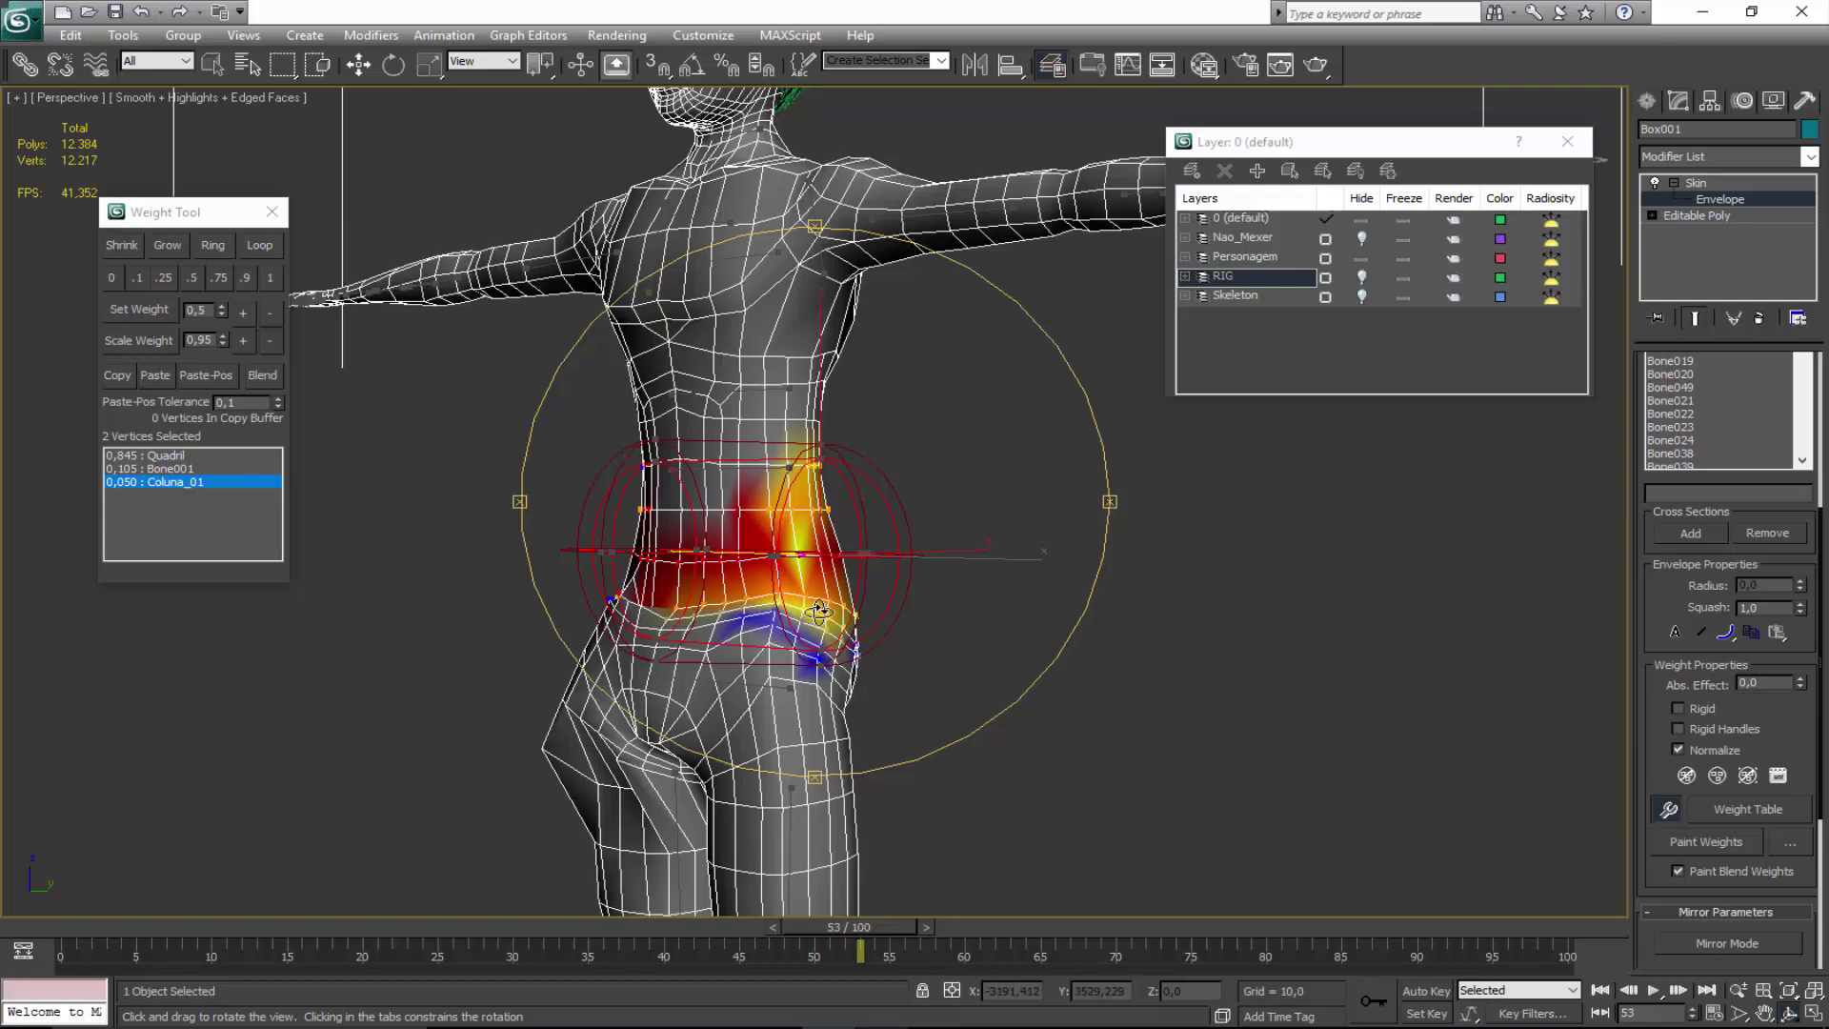
# - Examine the hip deformation from the side around frame 50, then return the animation to frame 0 with a front view of the character
pyautogui.keyDown('alt'); pyautogui.moveTo(819, 611); pyautogui.dragTo(699, 624, button='middle'); pyautogui.keyUp('alt')
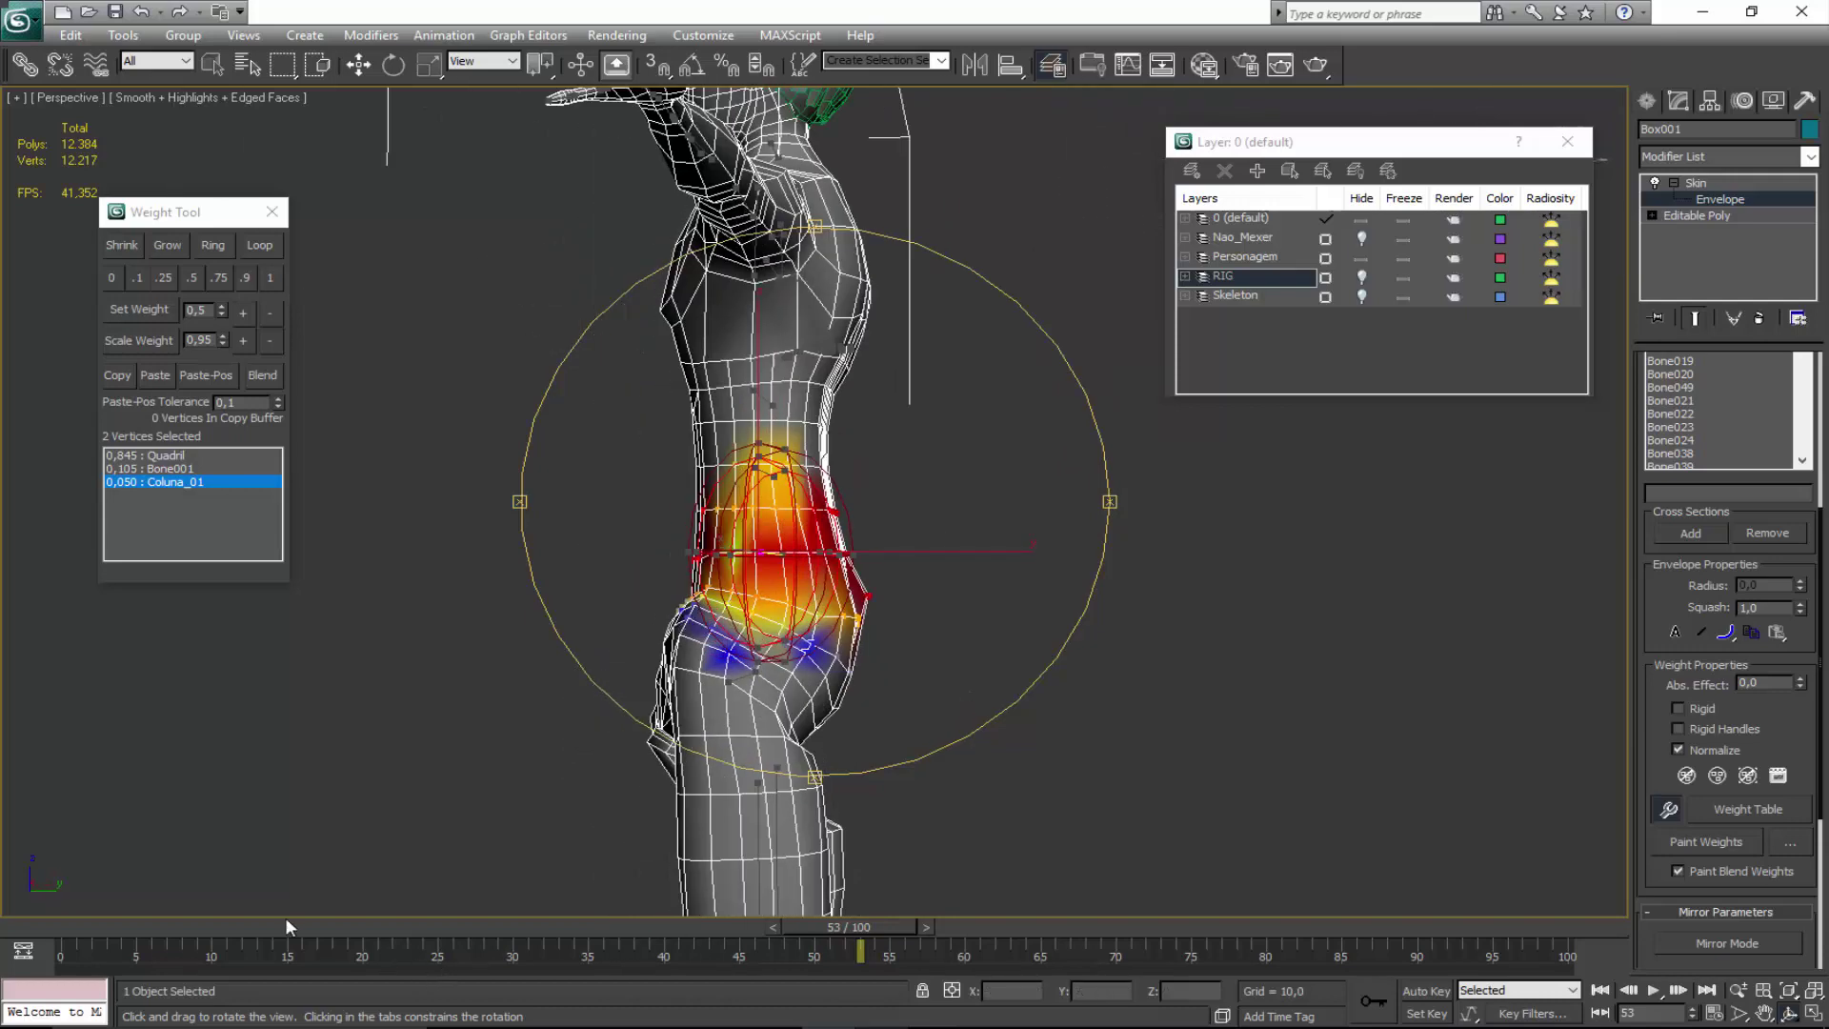
pyautogui.moveTo(265, 926); pyautogui.dragTo(831, 923)
pyautogui.keyDown('alt'); pyautogui.moveTo(773, 502); pyautogui.dragTo(773, 502, button='middle'); pyautogui.keyUp('alt')
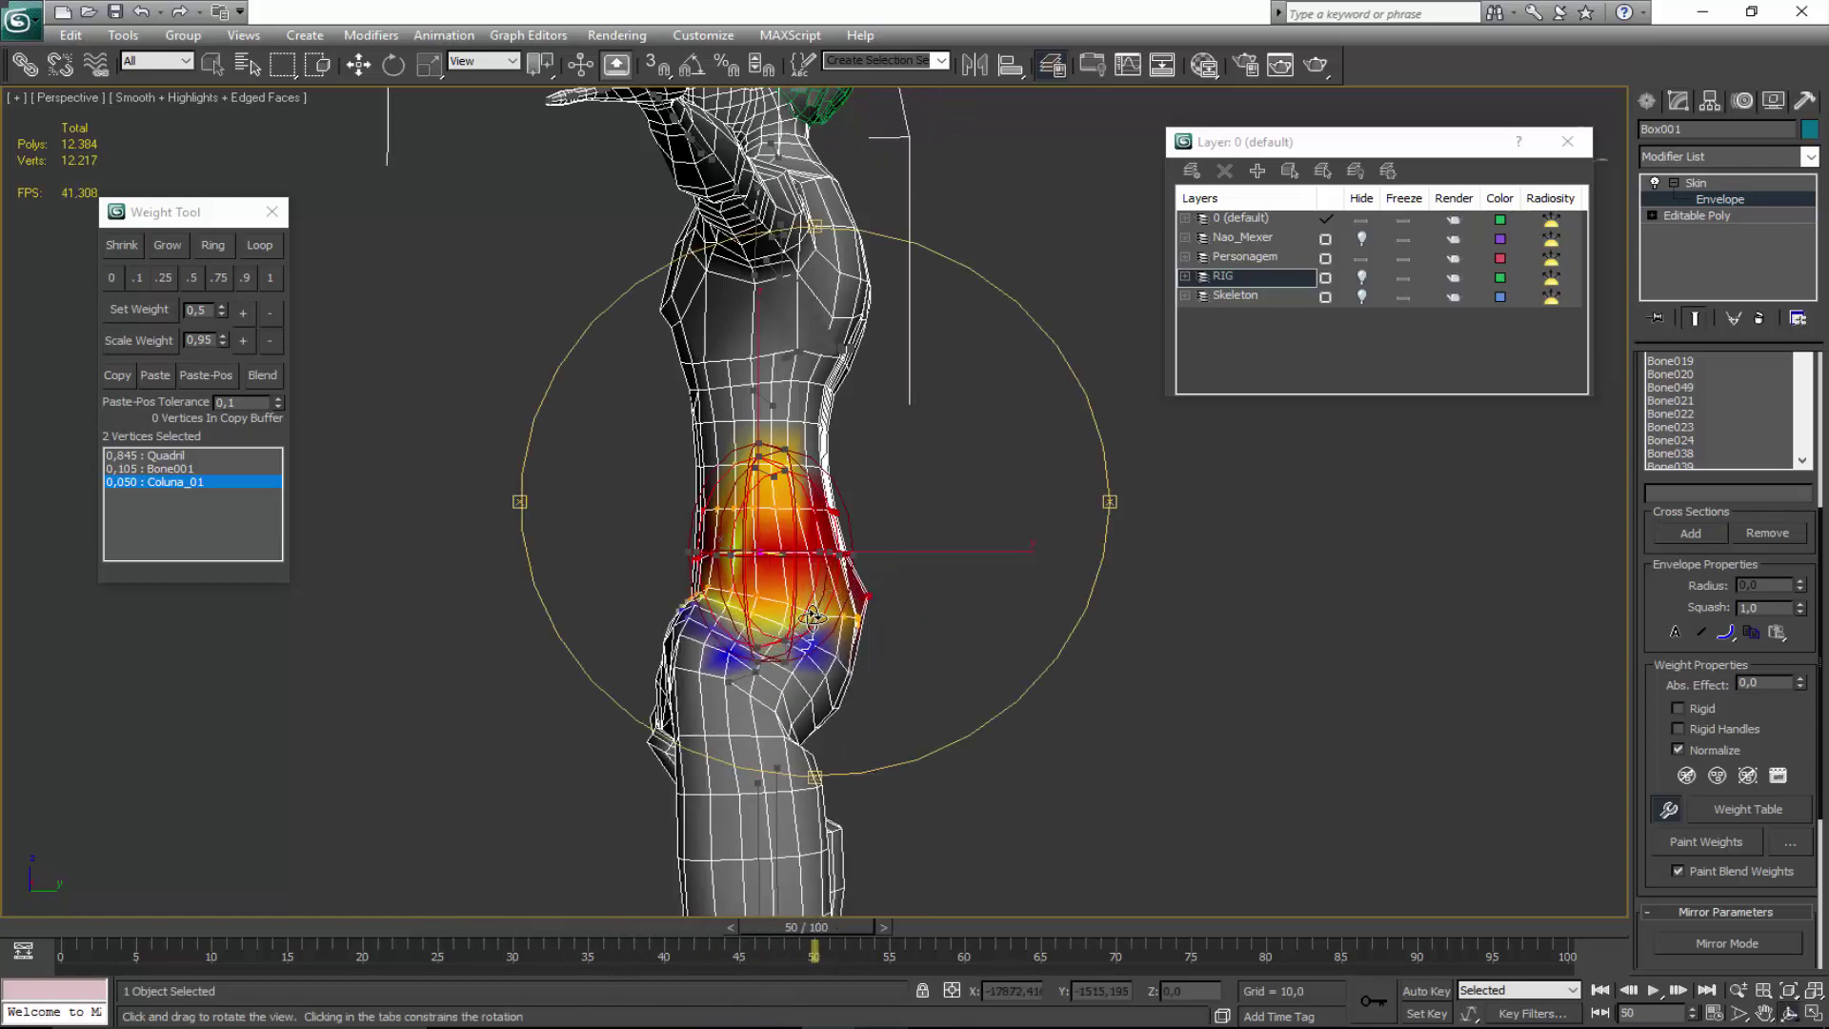
pyautogui.keyDown('alt'); pyautogui.moveTo(811, 617); pyautogui.dragTo(671, 836, button='middle'); pyautogui.keyUp('alt')
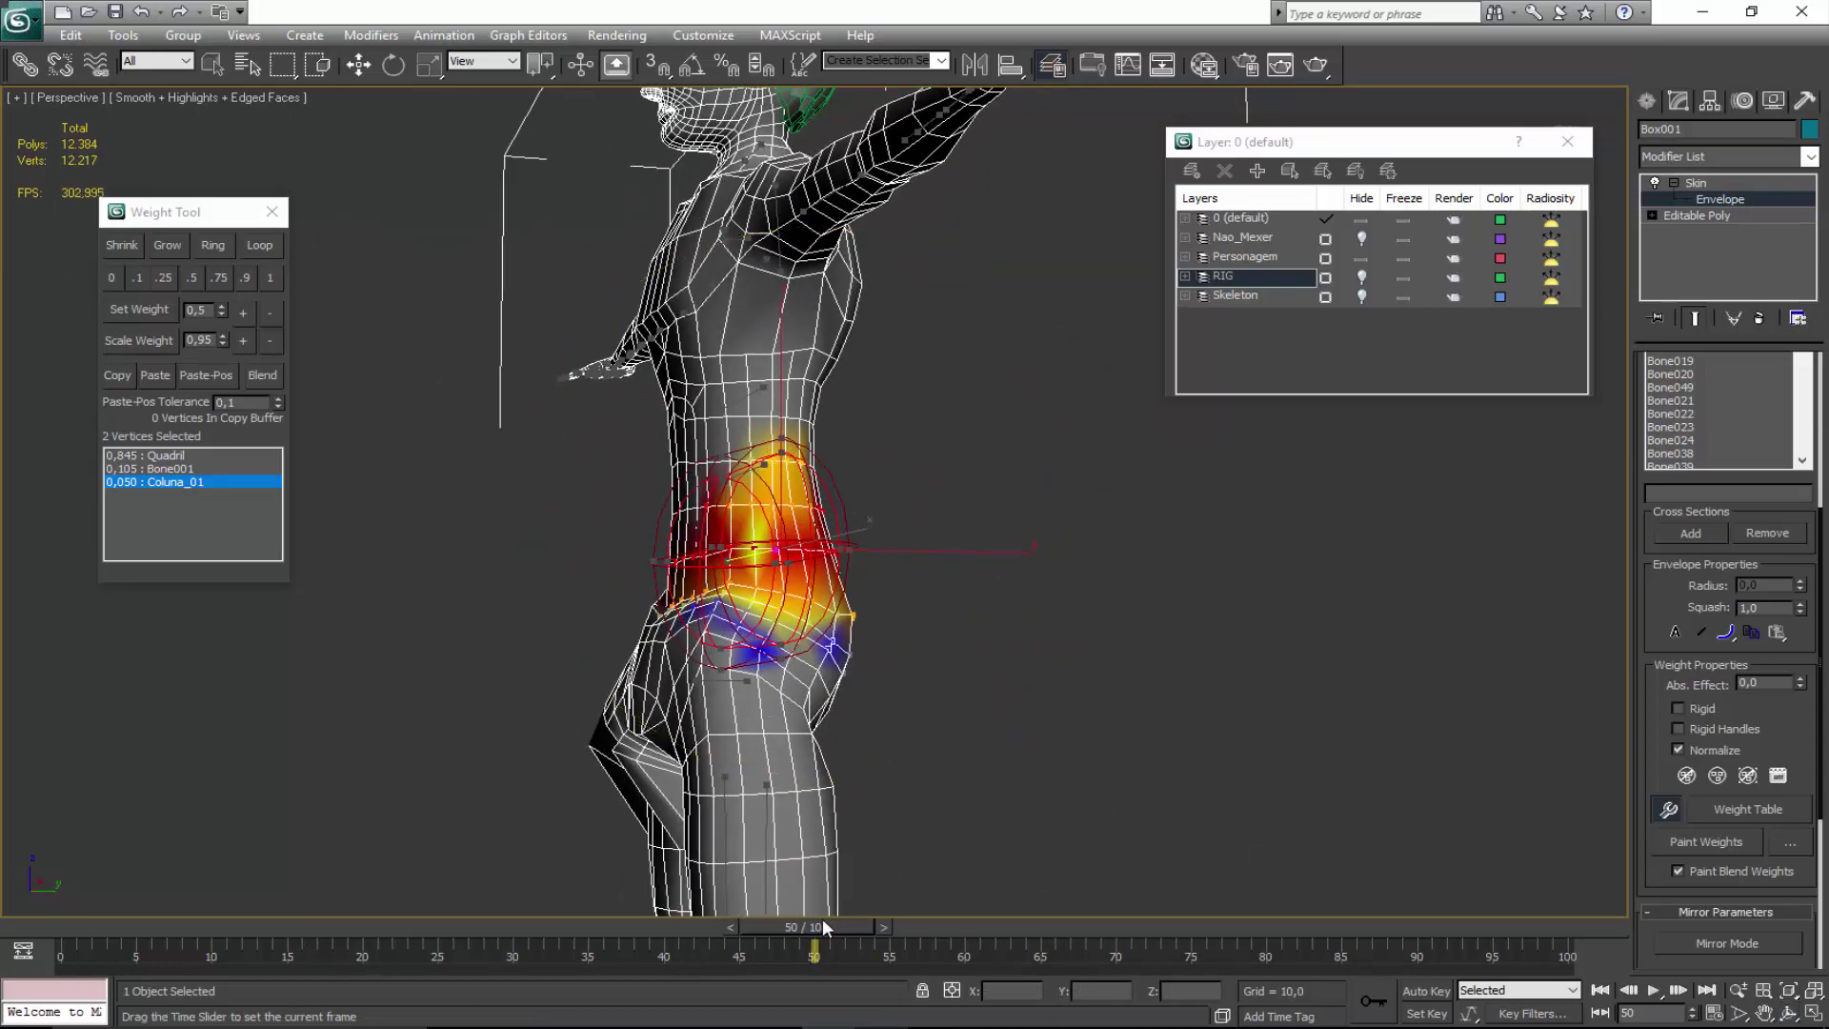
pyautogui.moveTo(821, 918); pyautogui.dragTo(60, 946)
pyautogui.hotkey('ctrl', 'r')
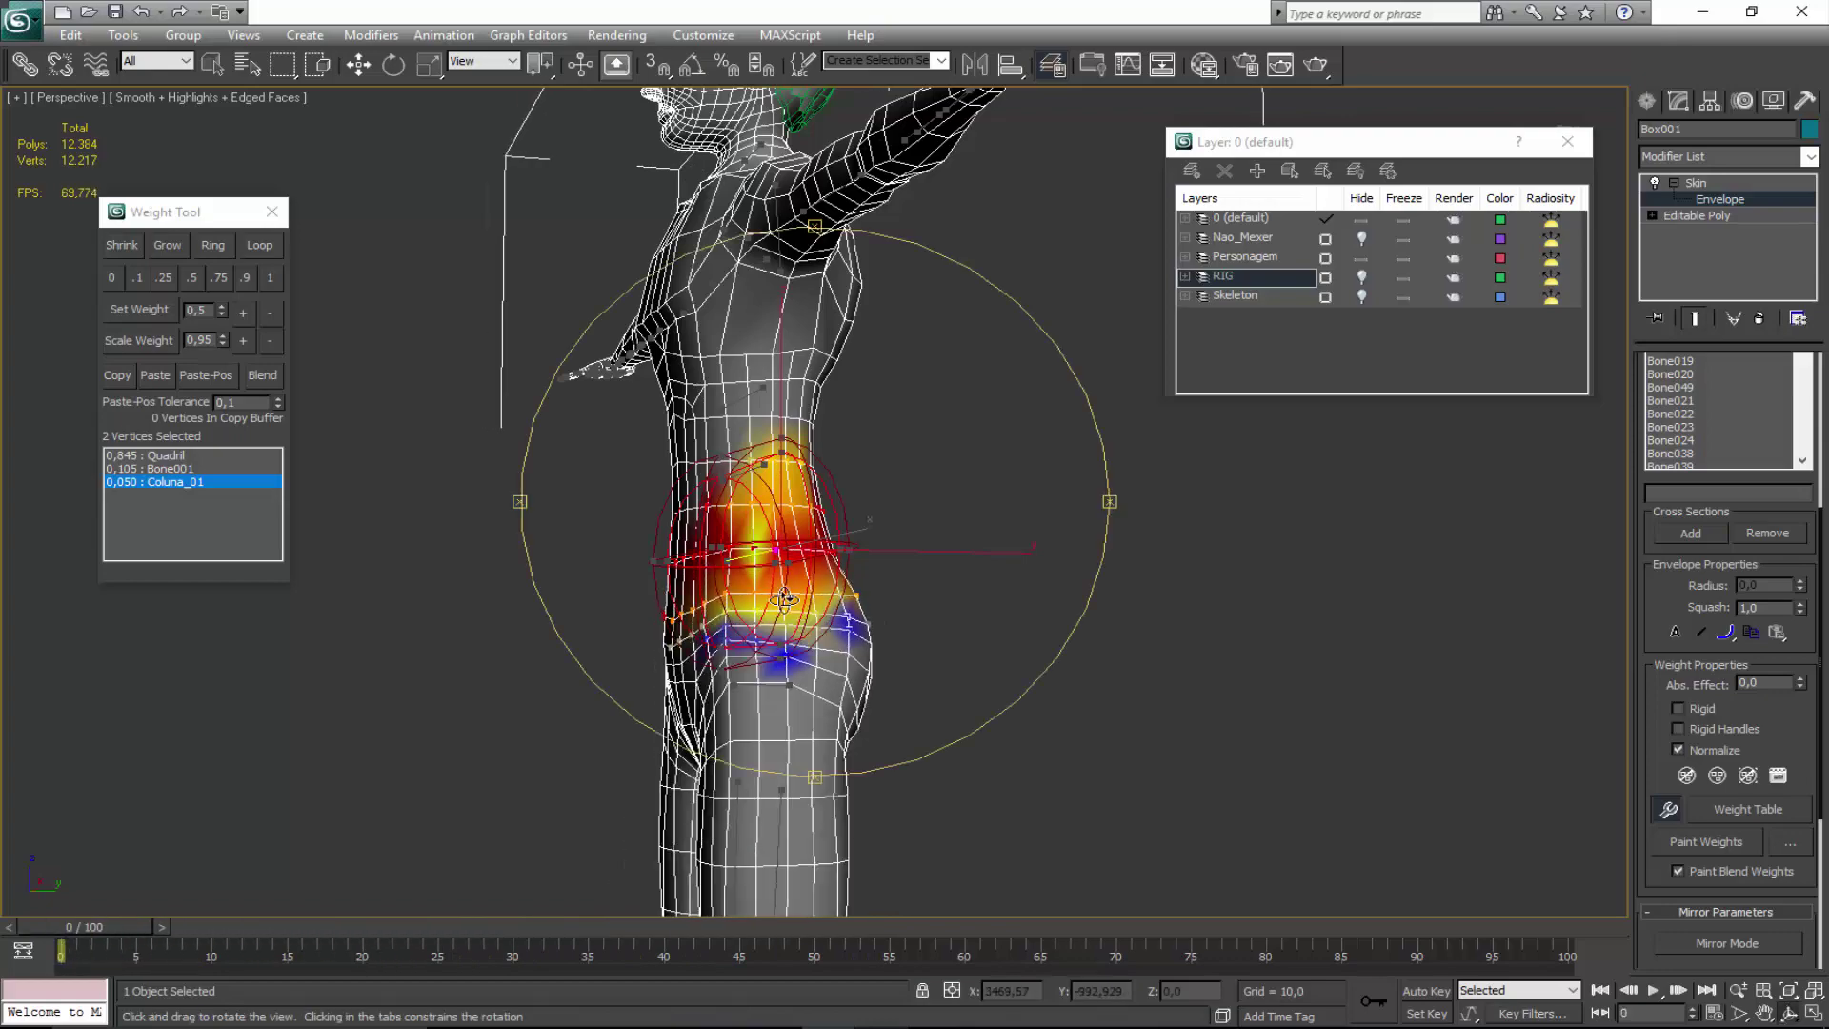
pyautogui.moveTo(783, 598); pyautogui.dragTo(719, 625)
pyautogui.scroll(-8, 719, 625)
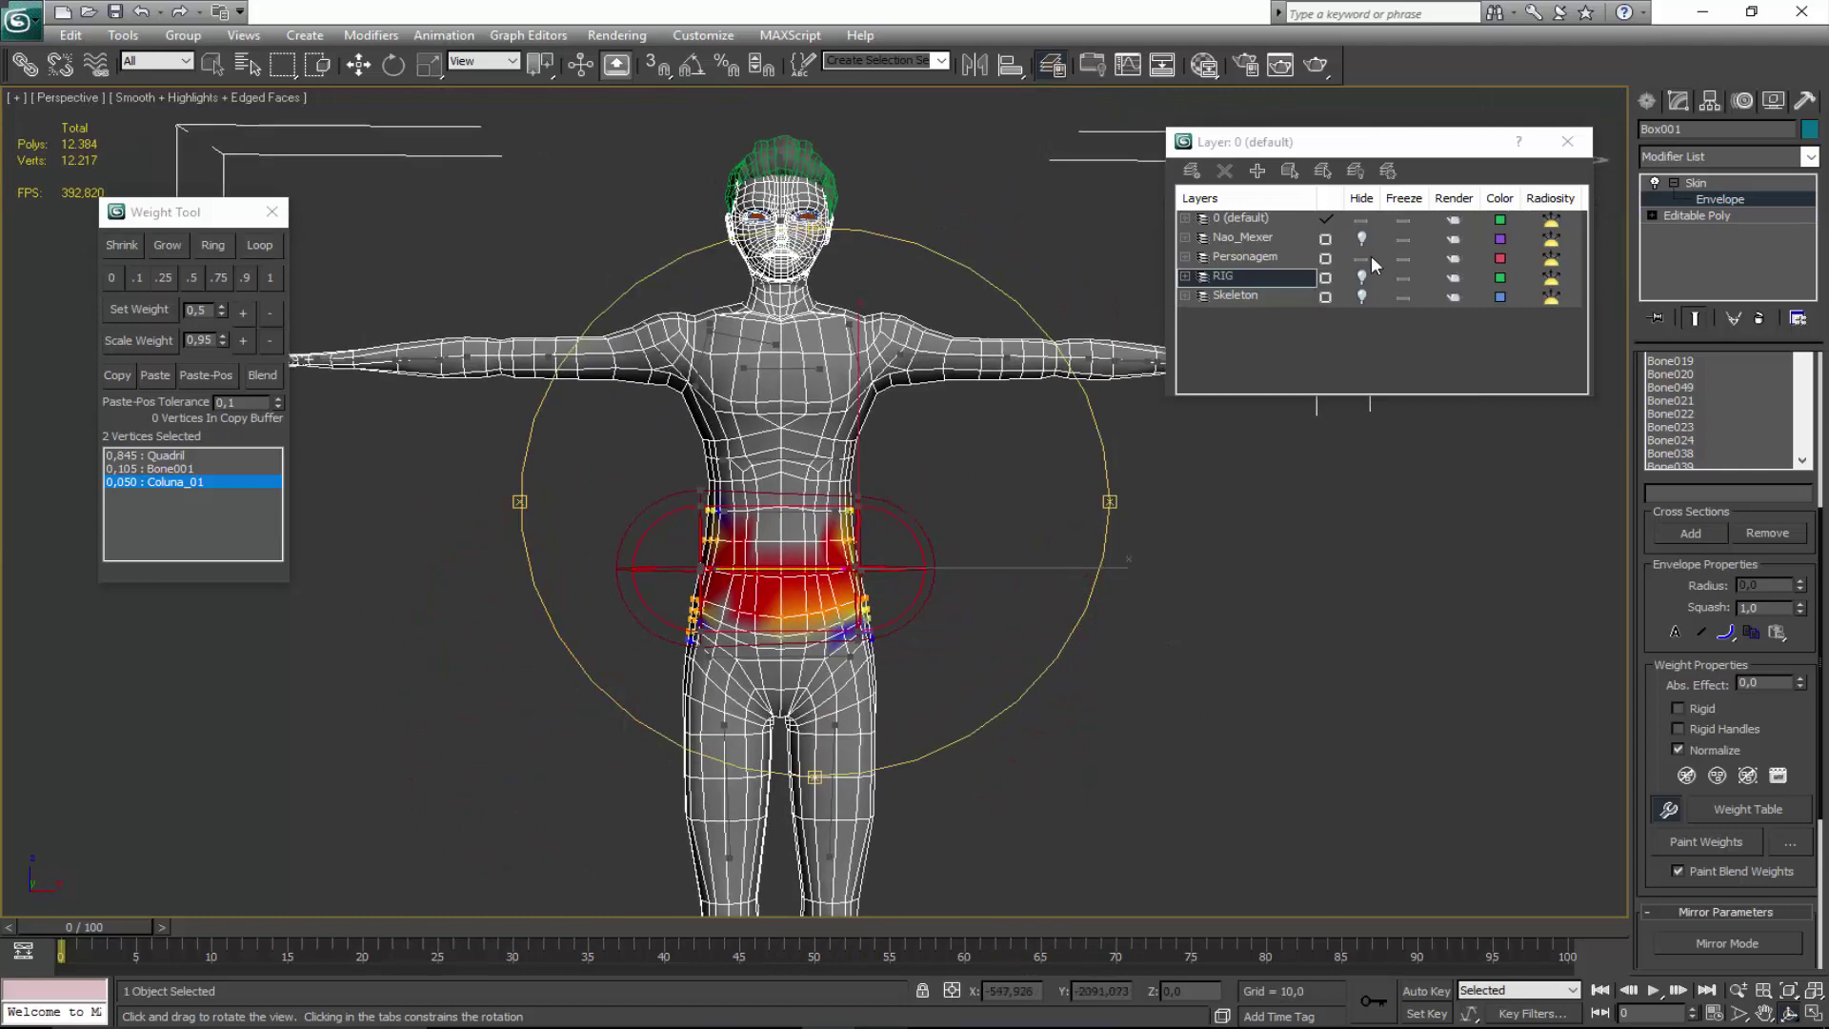
# - Unhide the RIG layer and leave the Skin modifier's Envelope level
pyautogui.click(1362, 277)
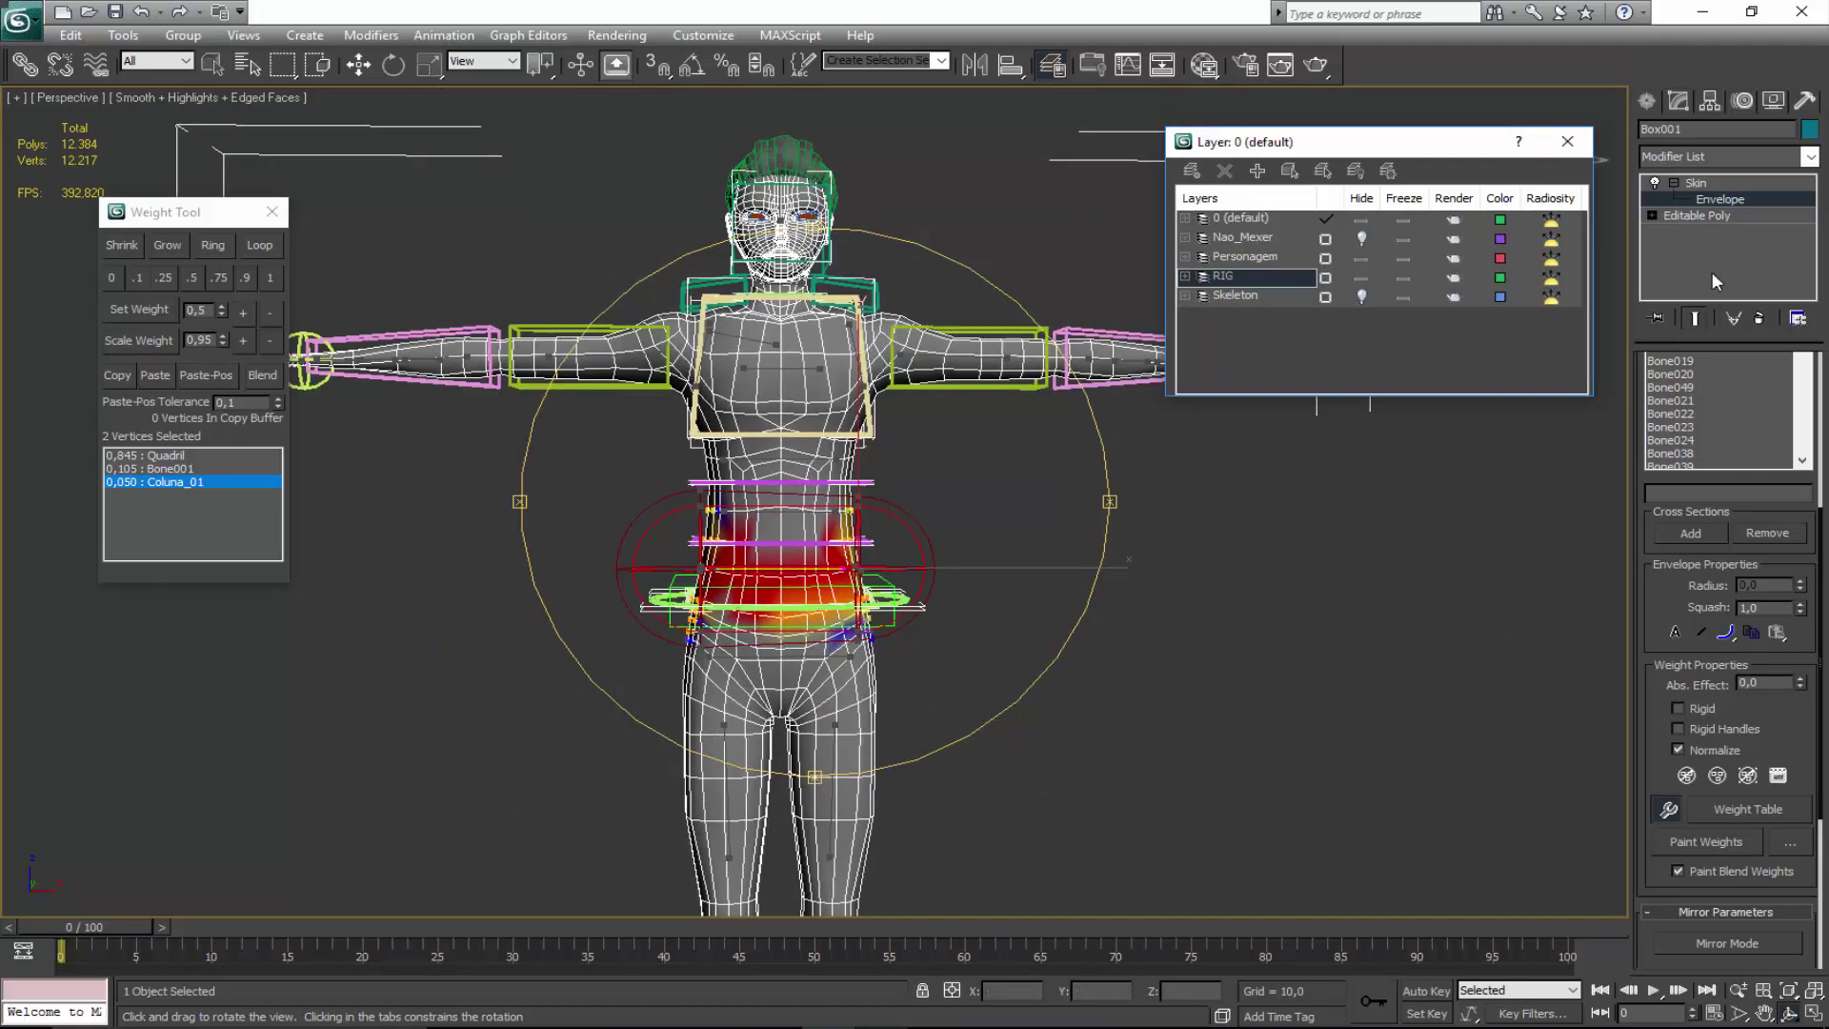
pyautogui.click(1724, 199)
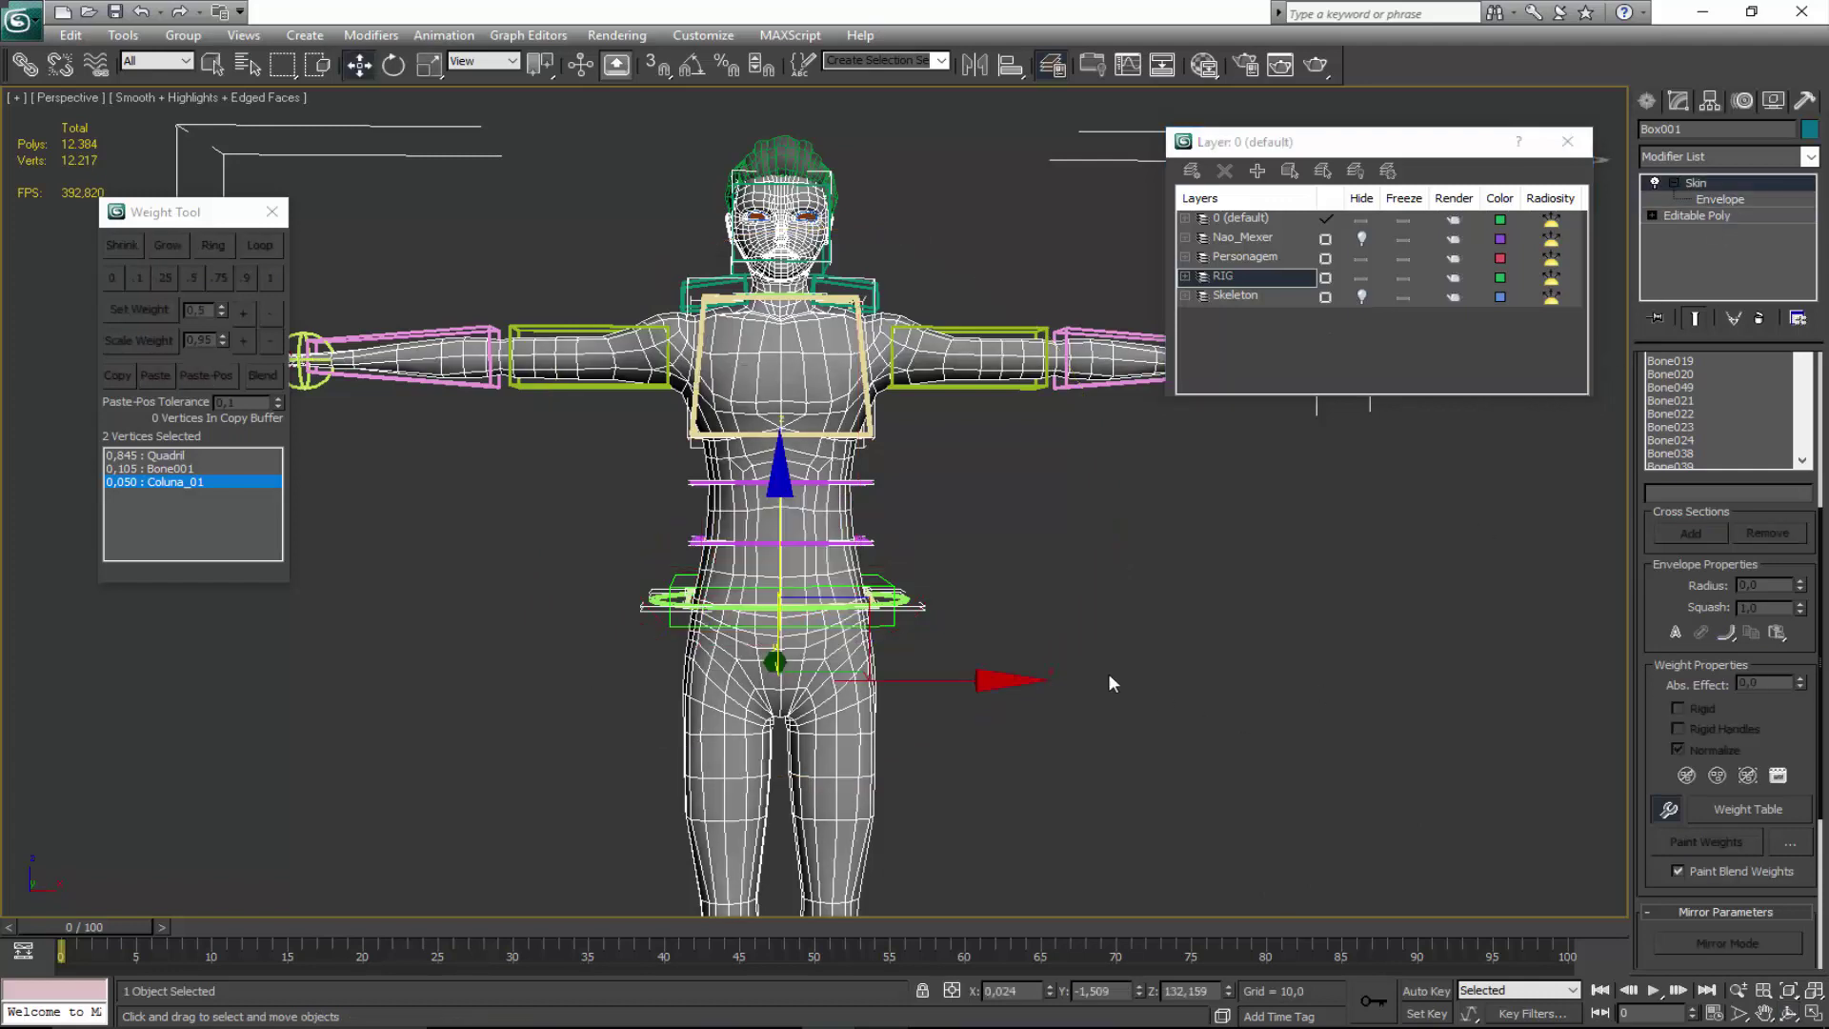
# - Delete all animation keys of the Quadril_Ctrl hip control
pyautogui.click(901, 614)
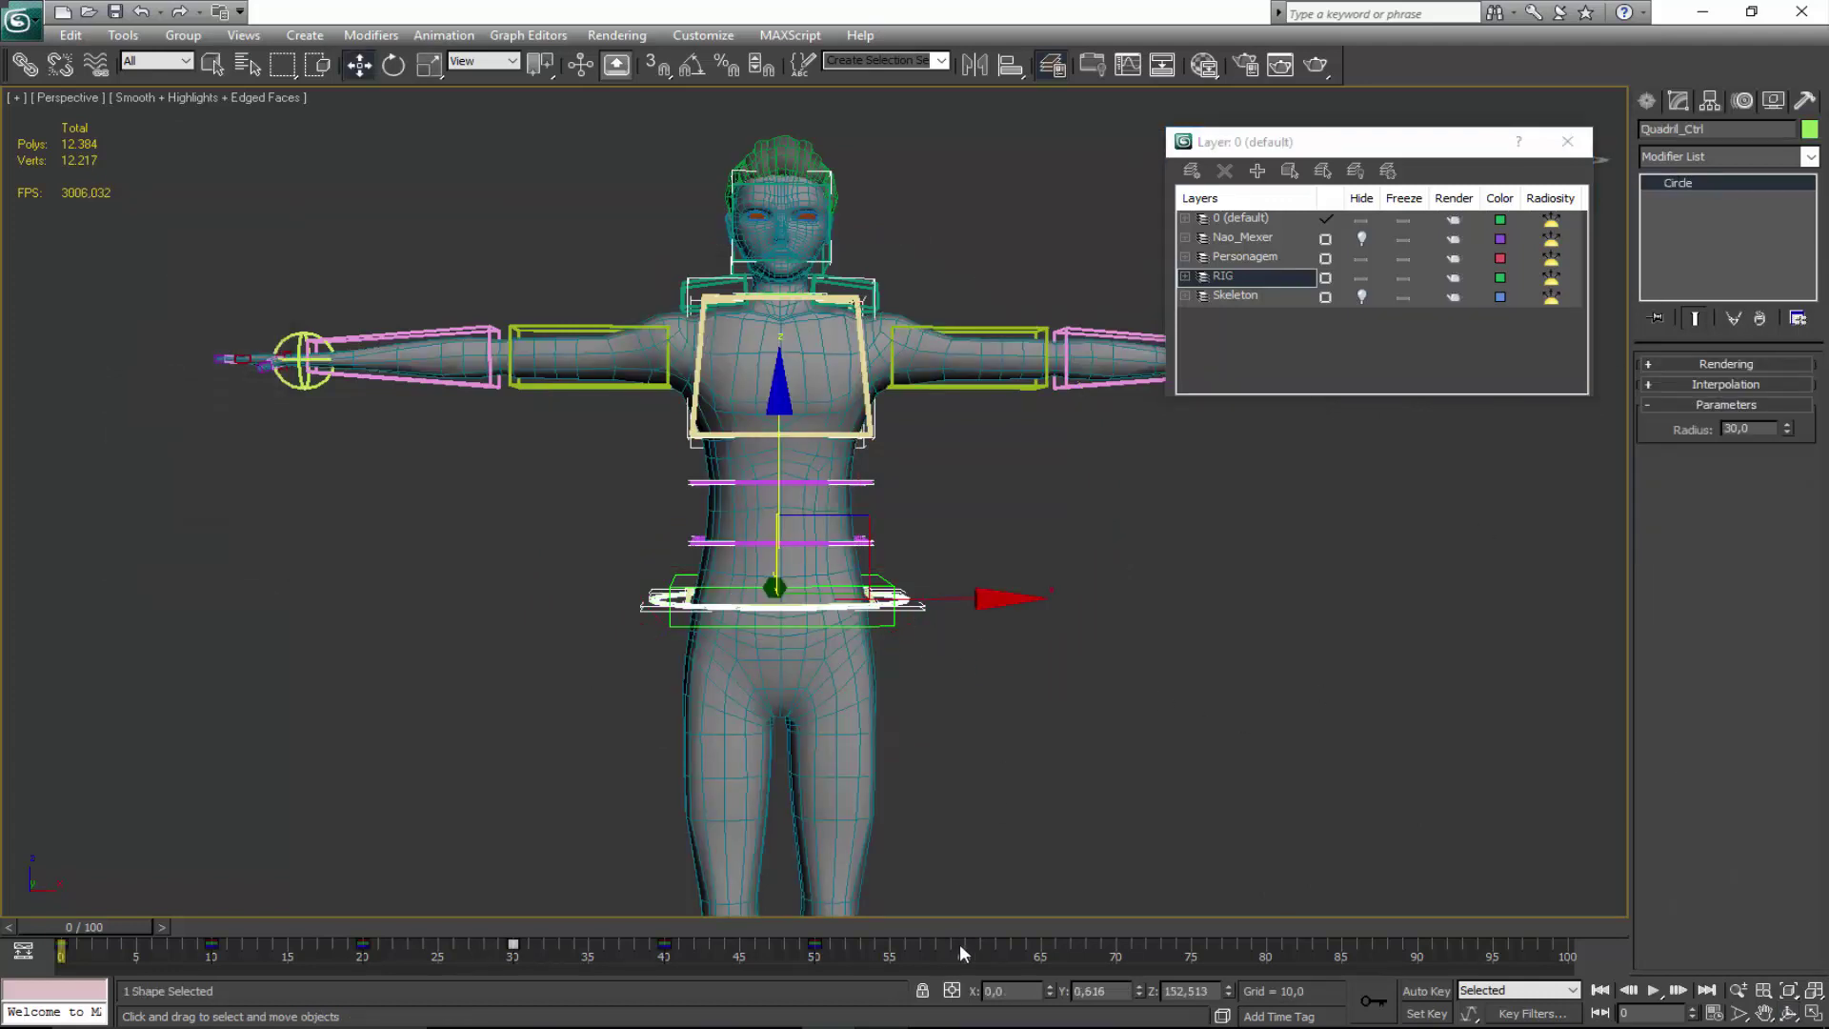
pyautogui.moveTo(958, 943); pyautogui.dragTo(244, 995)
pyautogui.rightClick(268, 955)
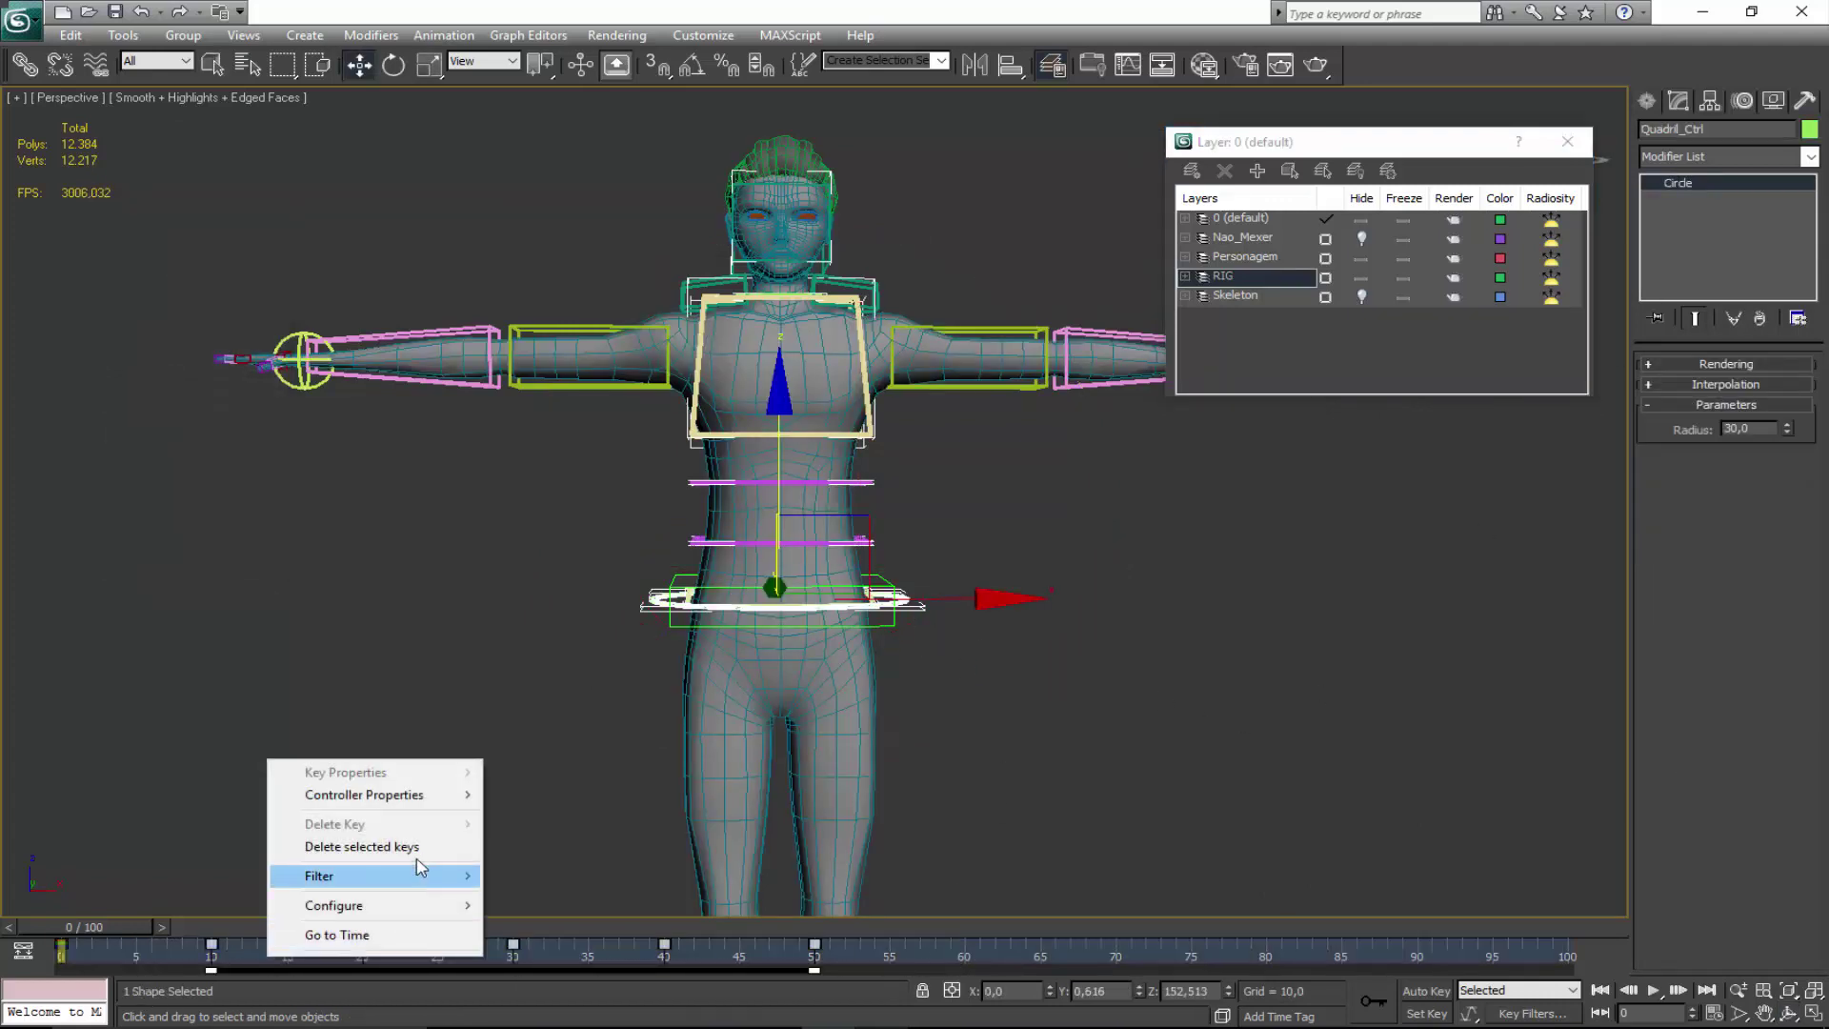
pyautogui.click(367, 847)
# - Select the two purple spine controls together with the chest control and turn on Set Key mode at frame 0
pyautogui.press('q')
pyautogui.click(855, 503)
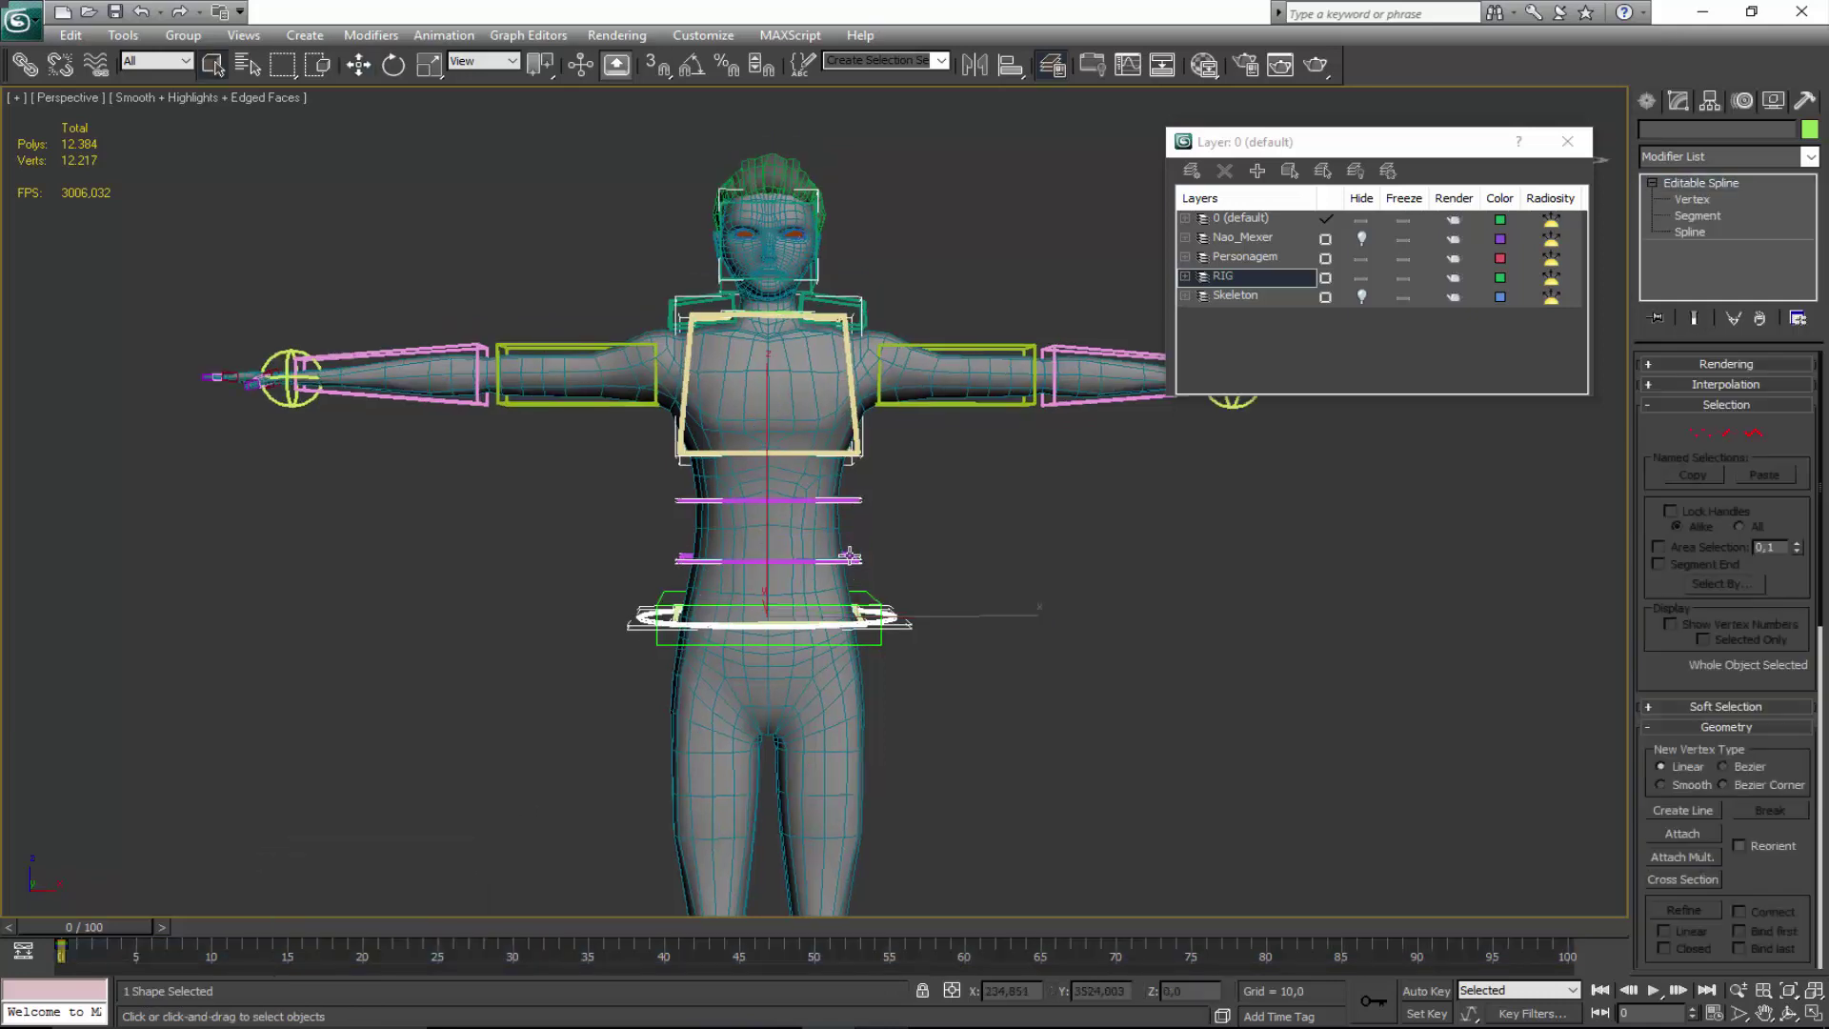
pyautogui.keyDown('ctrl'); pyautogui.click(856, 501); pyautogui.keyUp('ctrl')
pyautogui.keyDown('ctrl'); pyautogui.click(852, 449); pyautogui.keyUp('ctrl')
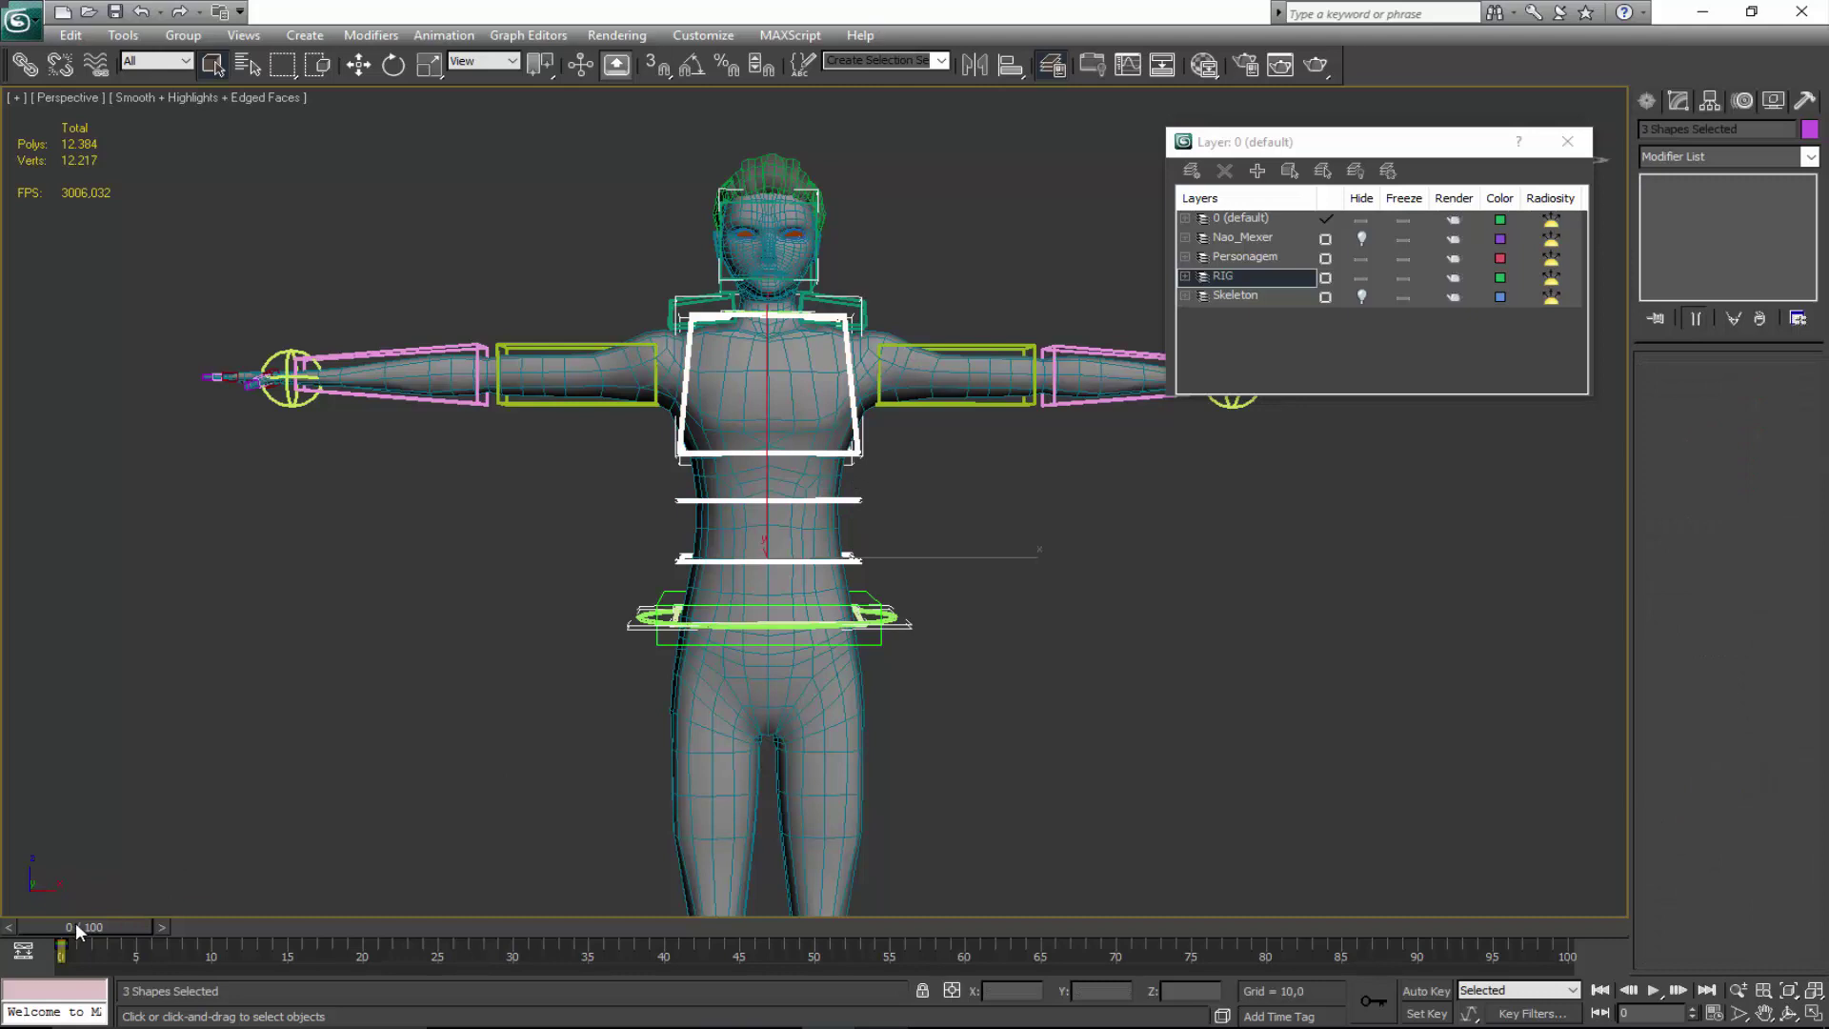
pyautogui.click(1436, 1015)
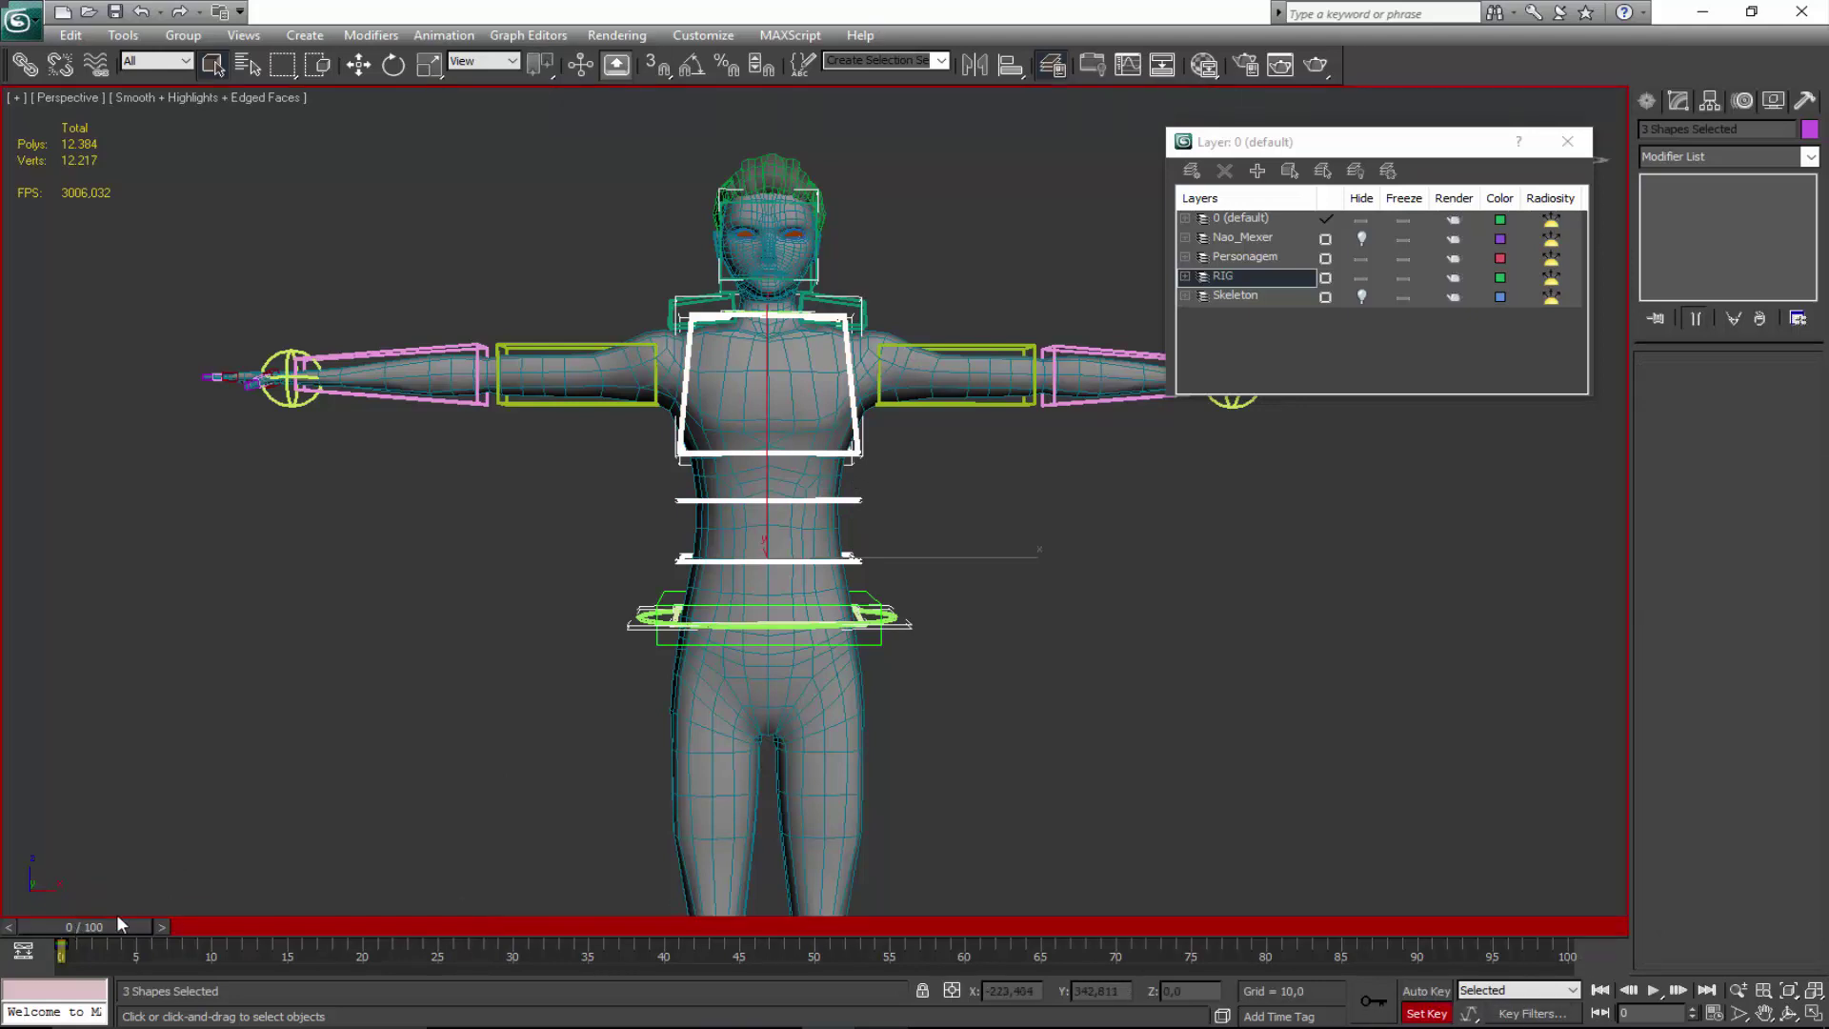
# - At frame 10, rotate the three selected spine controls locally to bend the torso sideways toward the character's left, and key the pose
pyautogui.moveTo(132, 924); pyautogui.dragTo(256, 918)
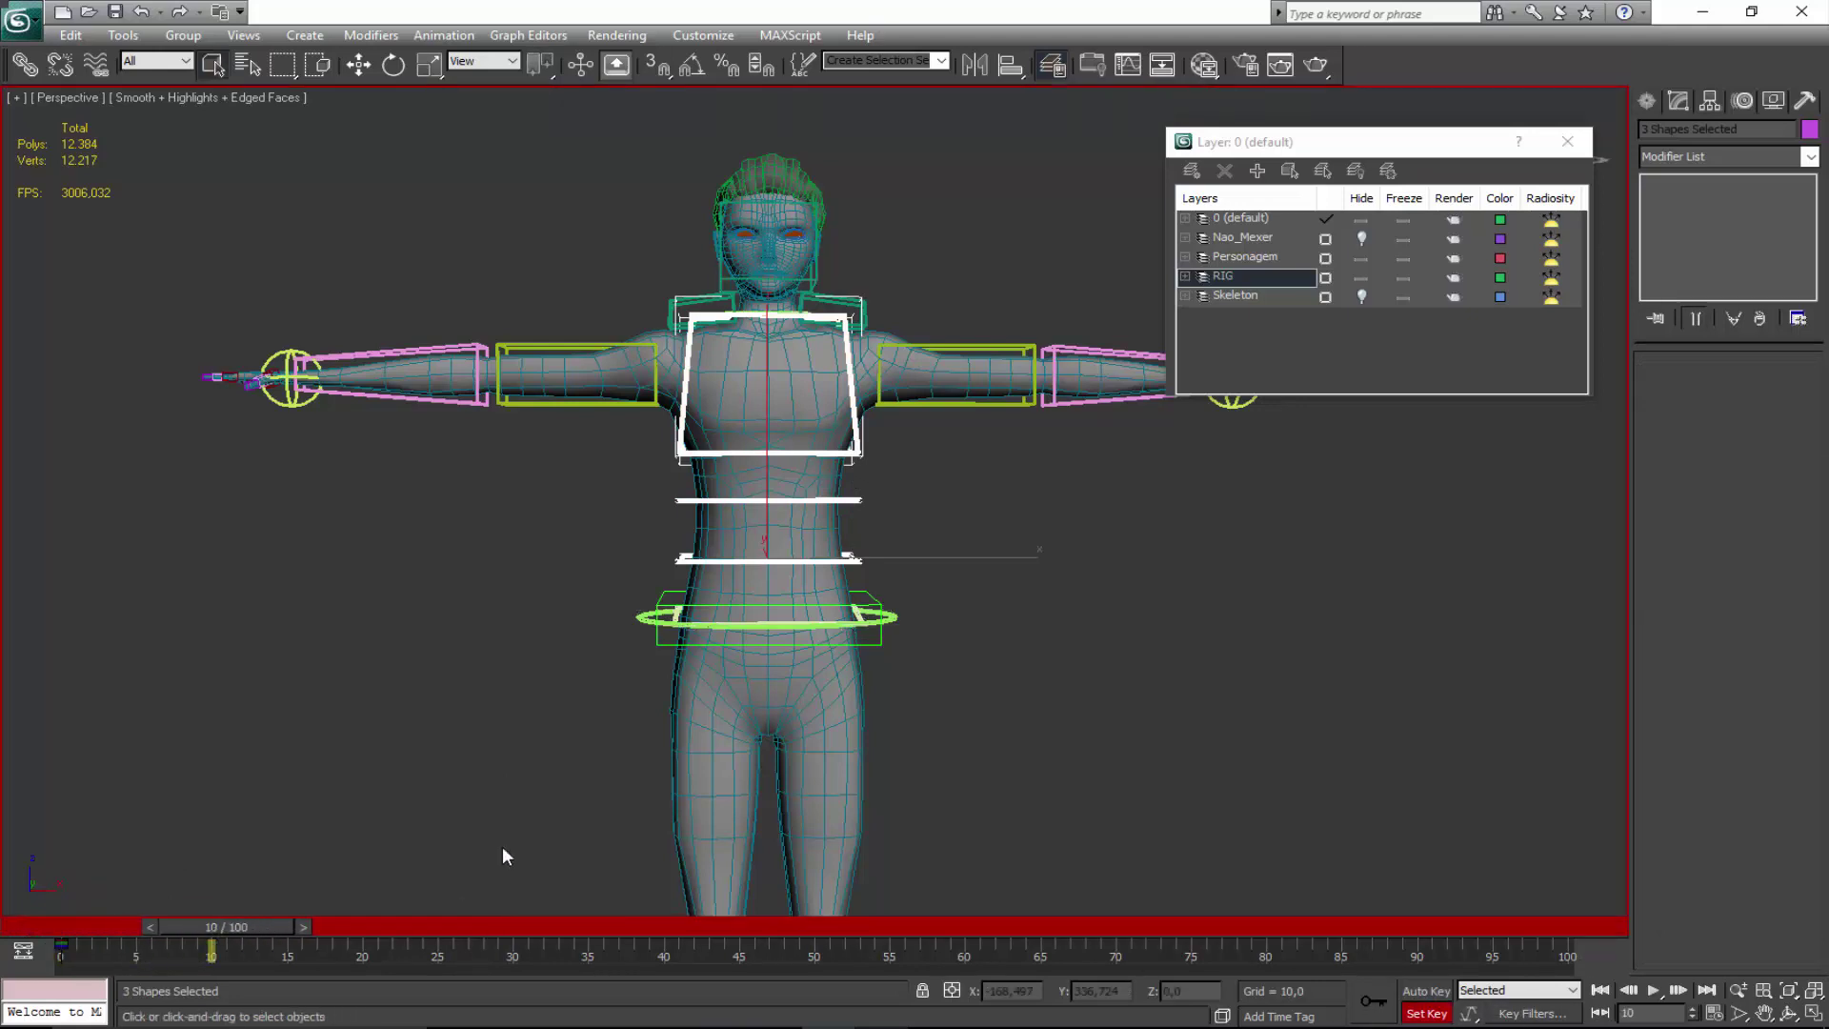
pyautogui.scroll(3, 756, 631)
pyautogui.press('e')
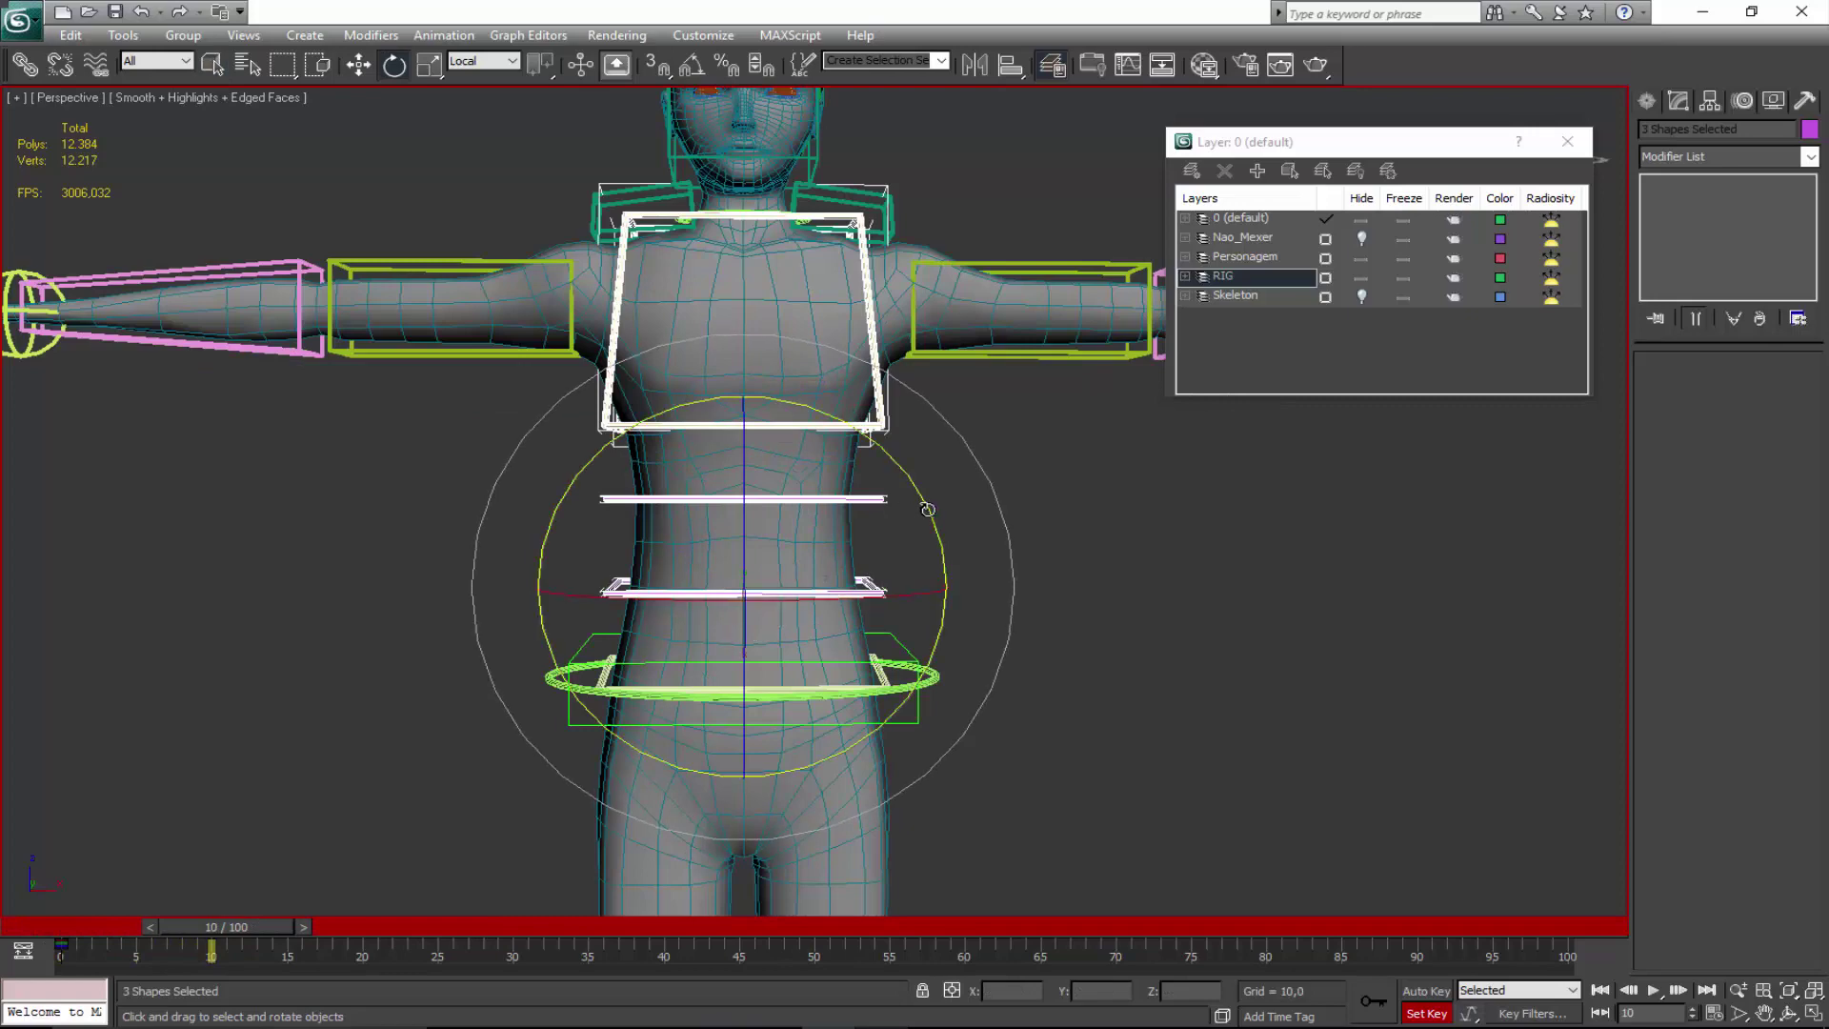
pyautogui.moveTo(928, 513); pyautogui.dragTo(941, 547)
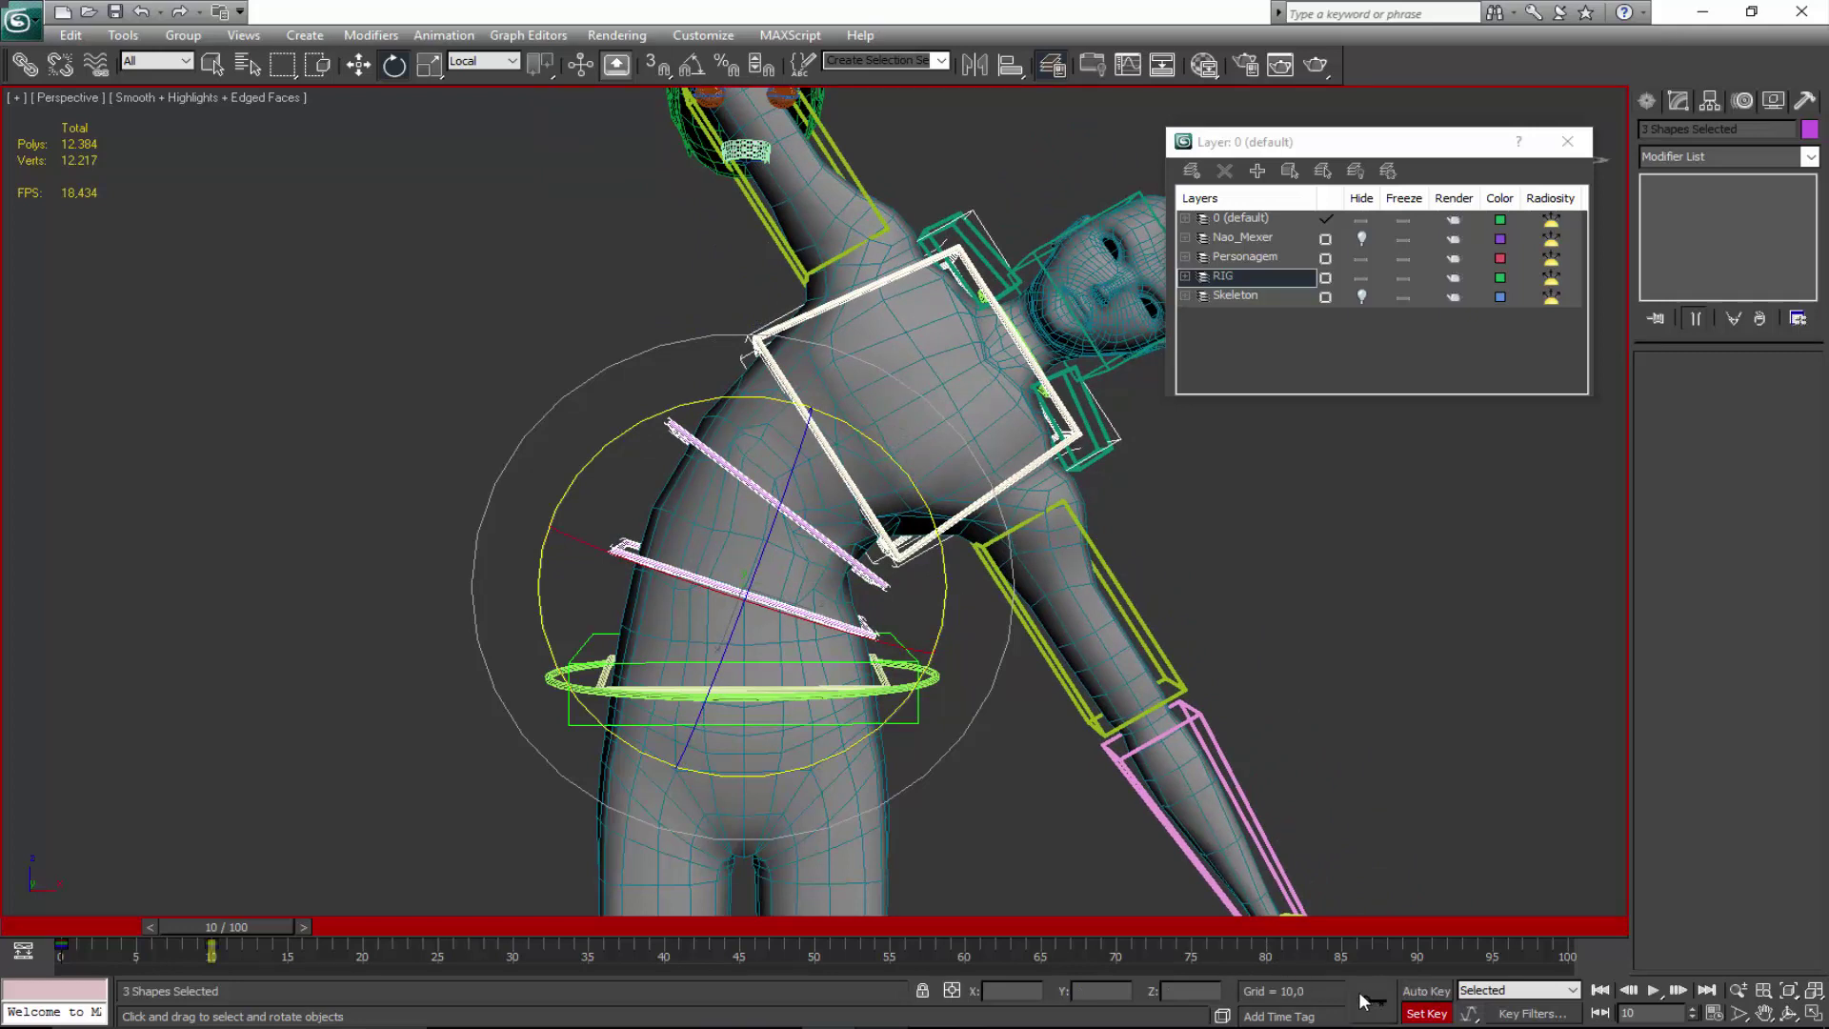
# - Key the opposite sideways torso bend at frame 20 and copy the neutral key from frame 0 to frame 30
pyautogui.moveTo(172, 931); pyautogui.dragTo(352, 934)
pyautogui.moveTo(941, 598); pyautogui.dragTo(896, 510)
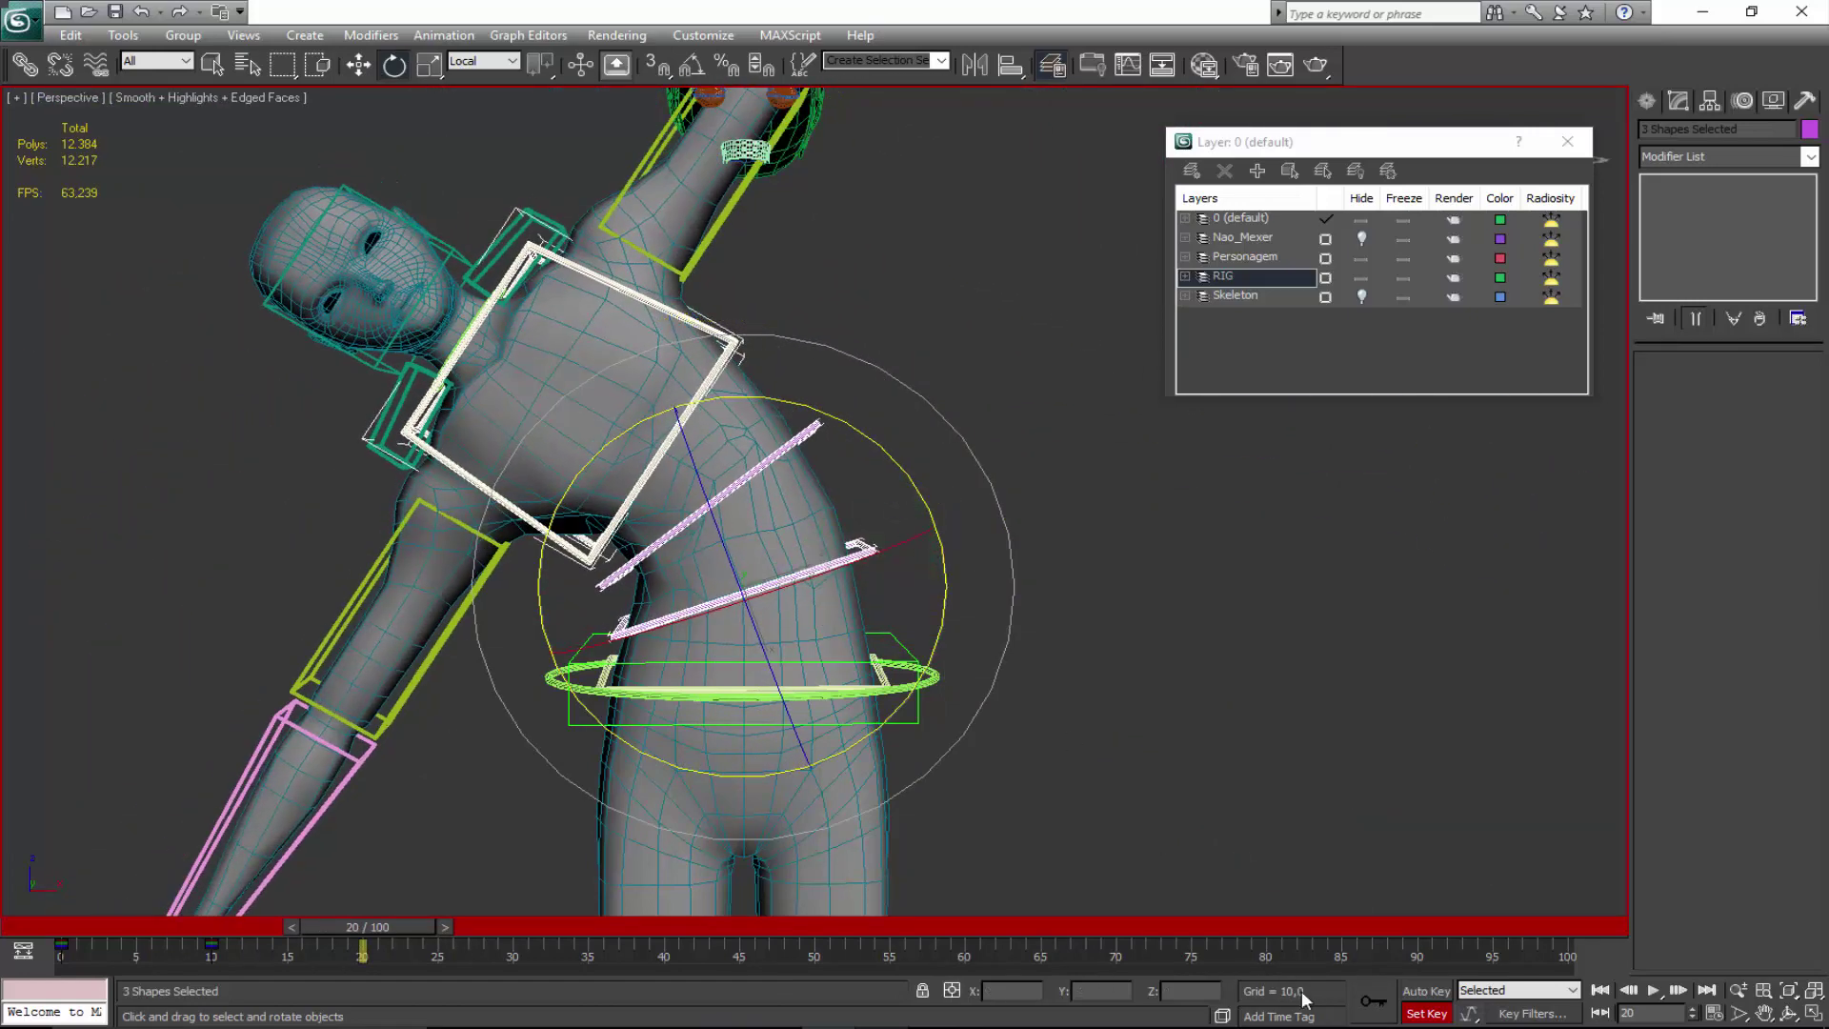
pyautogui.moveTo(380, 938); pyautogui.dragTo(534, 927)
pyautogui.keyDown('shift'); pyautogui.moveTo(60, 944); pyautogui.dragTo(669, 920); pyautogui.keyUp('shift')
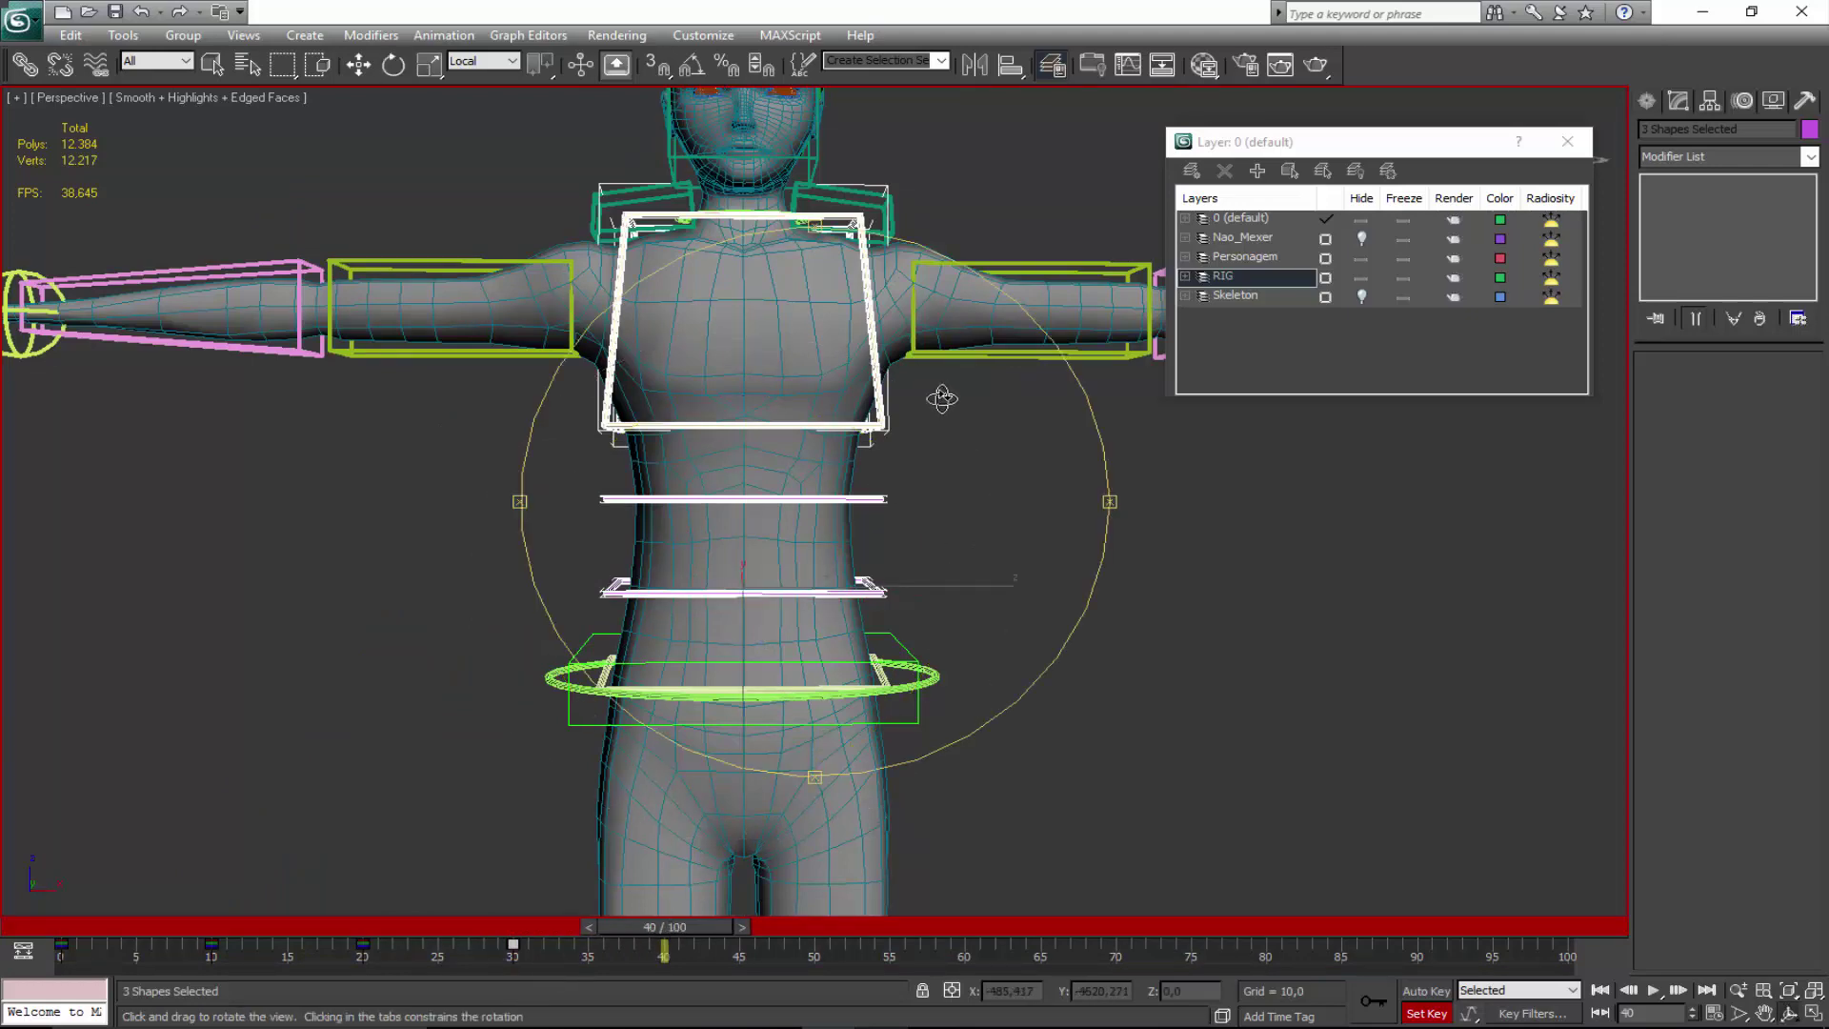
# - Rotate the spine controls to key a forward torso bend at frame 40 and a backward bend at frame 50
pyautogui.keyDown('alt'); pyautogui.moveTo(939, 397); pyautogui.dragTo(601, 474, button='middle'); pyautogui.keyUp('alt')
pyautogui.moveTo(595, 469); pyautogui.dragTo(561, 534)
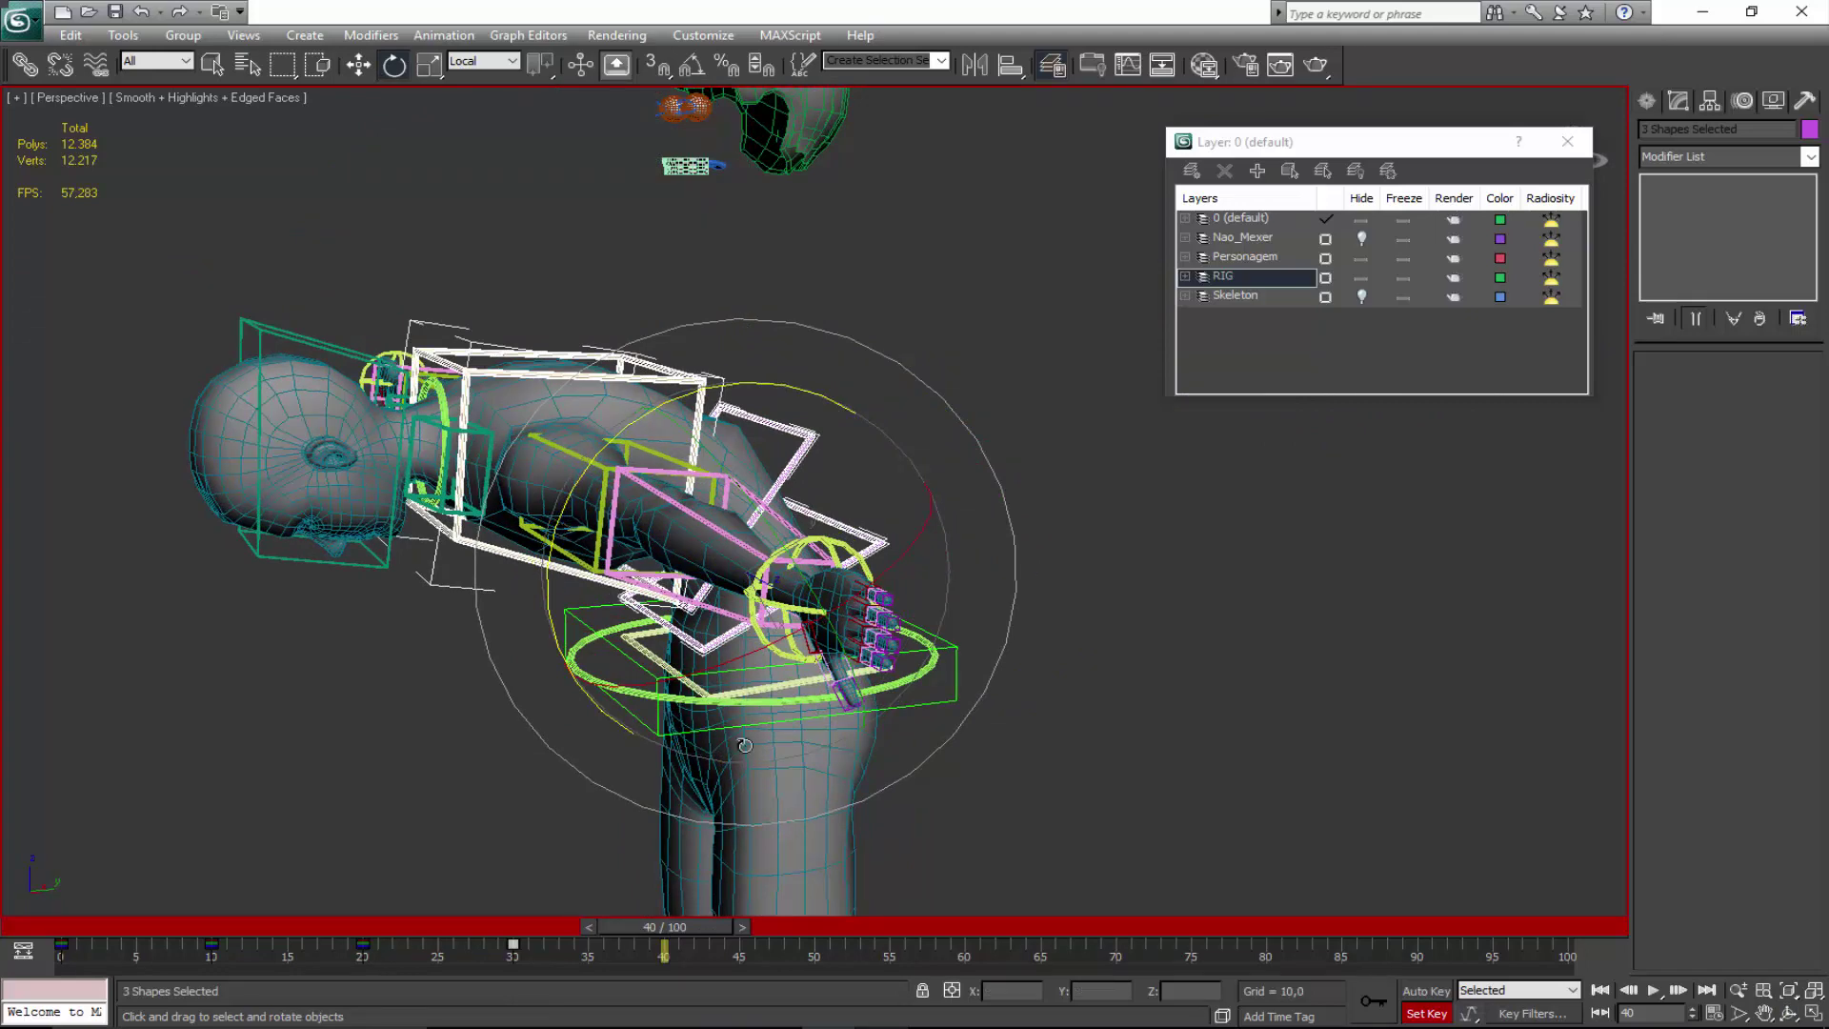
pyautogui.moveTo(625, 928); pyautogui.dragTo(800, 921)
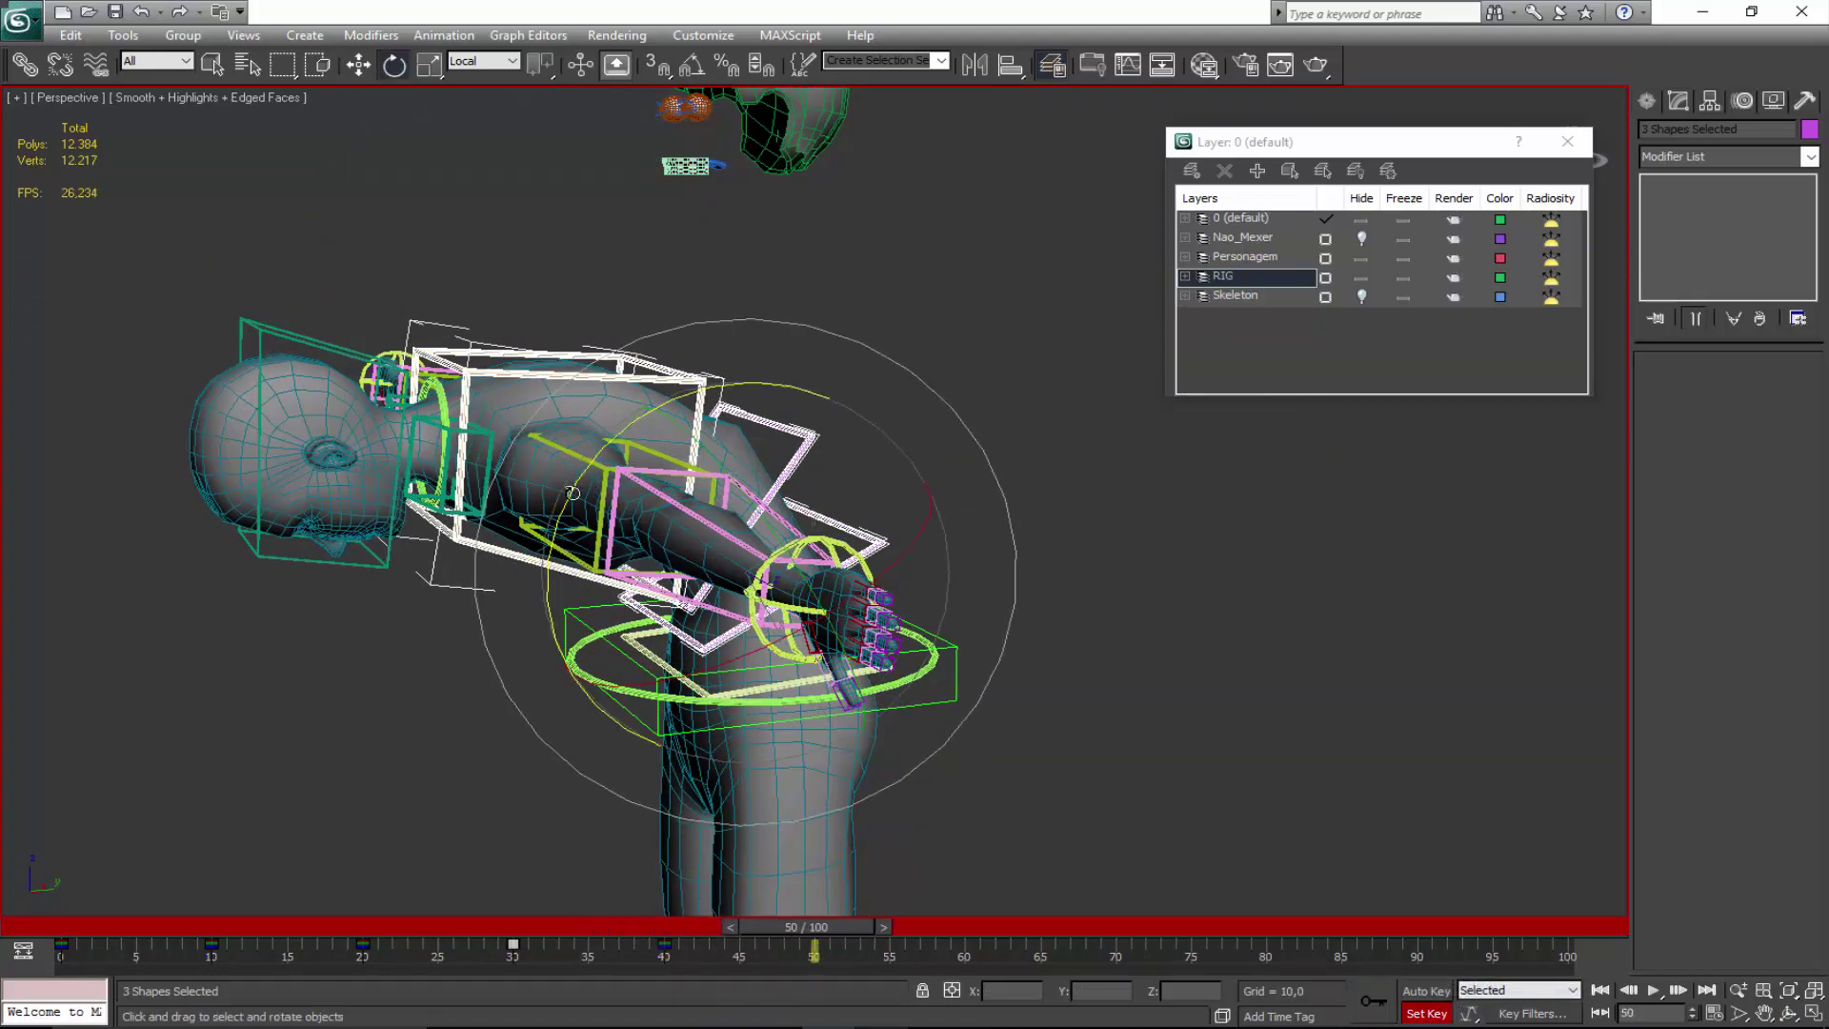
pyautogui.moveTo(571, 493); pyautogui.dragTo(671, 421)
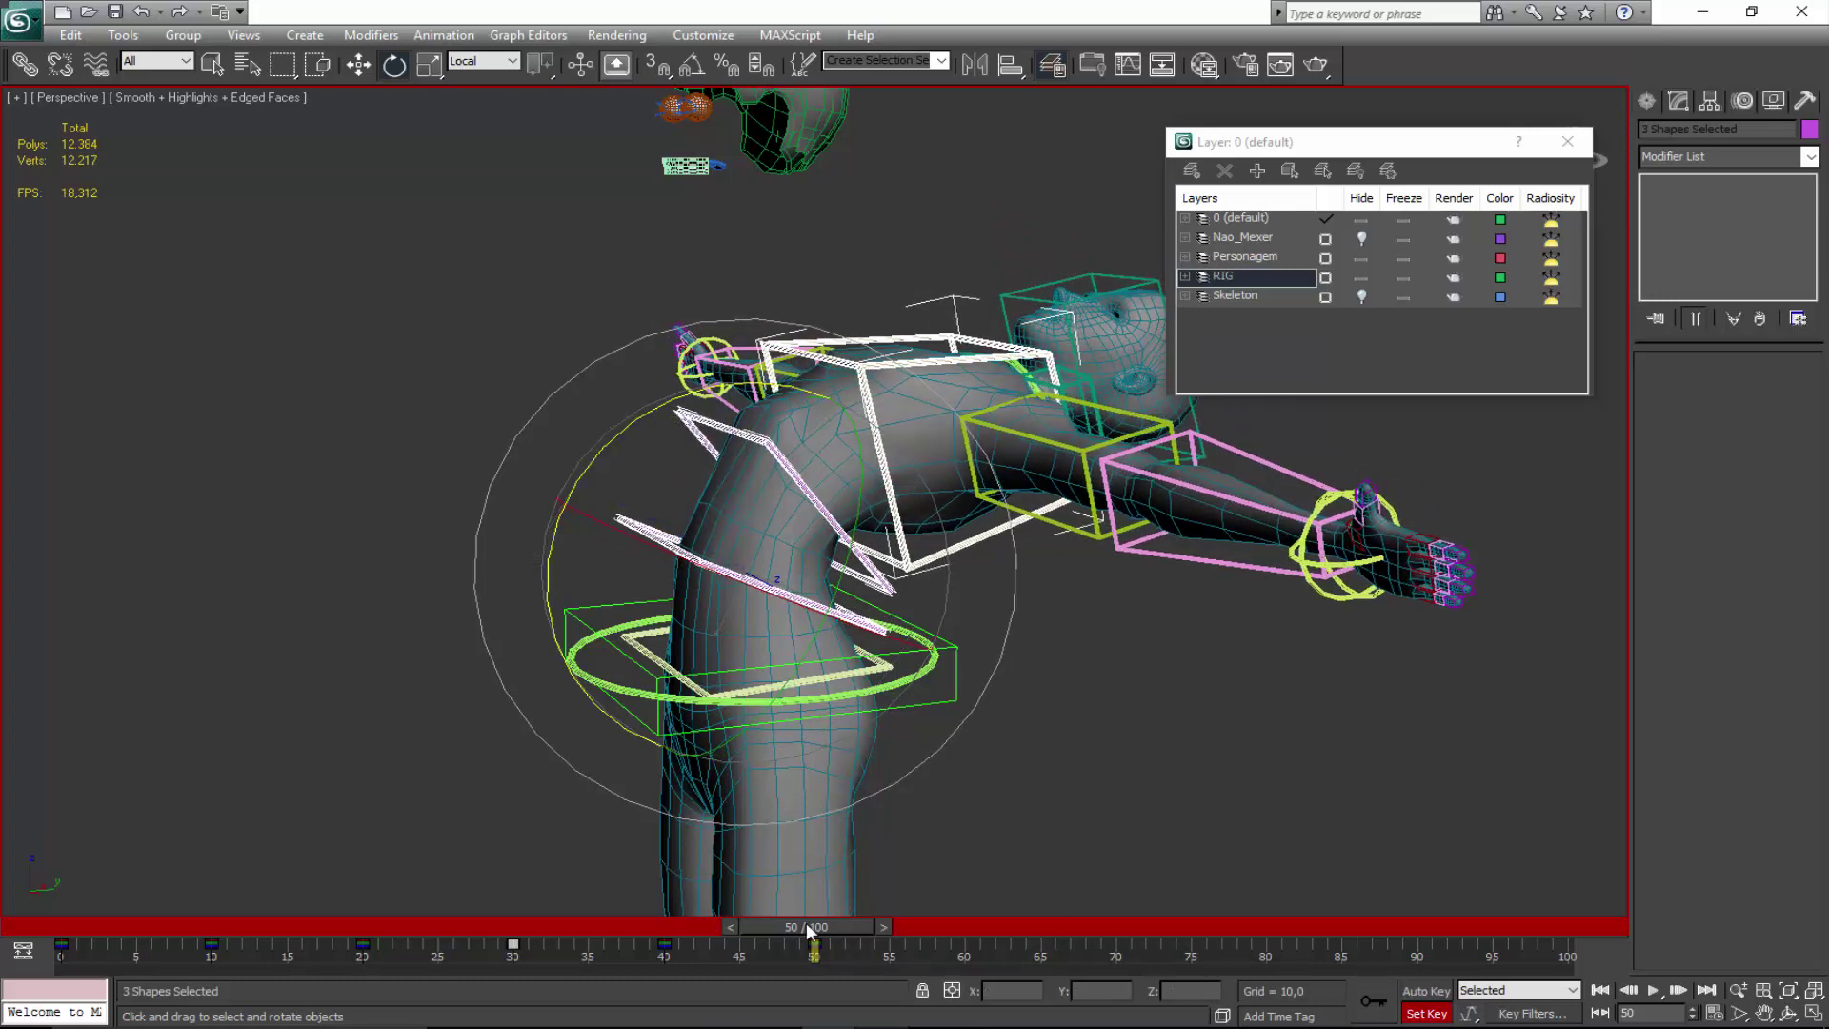
# - Return to the neutral pose at frame 0, select the character mesh and enter its Skin modifier's Envelope level
pyautogui.moveTo(805, 922); pyautogui.dragTo(100, 954)
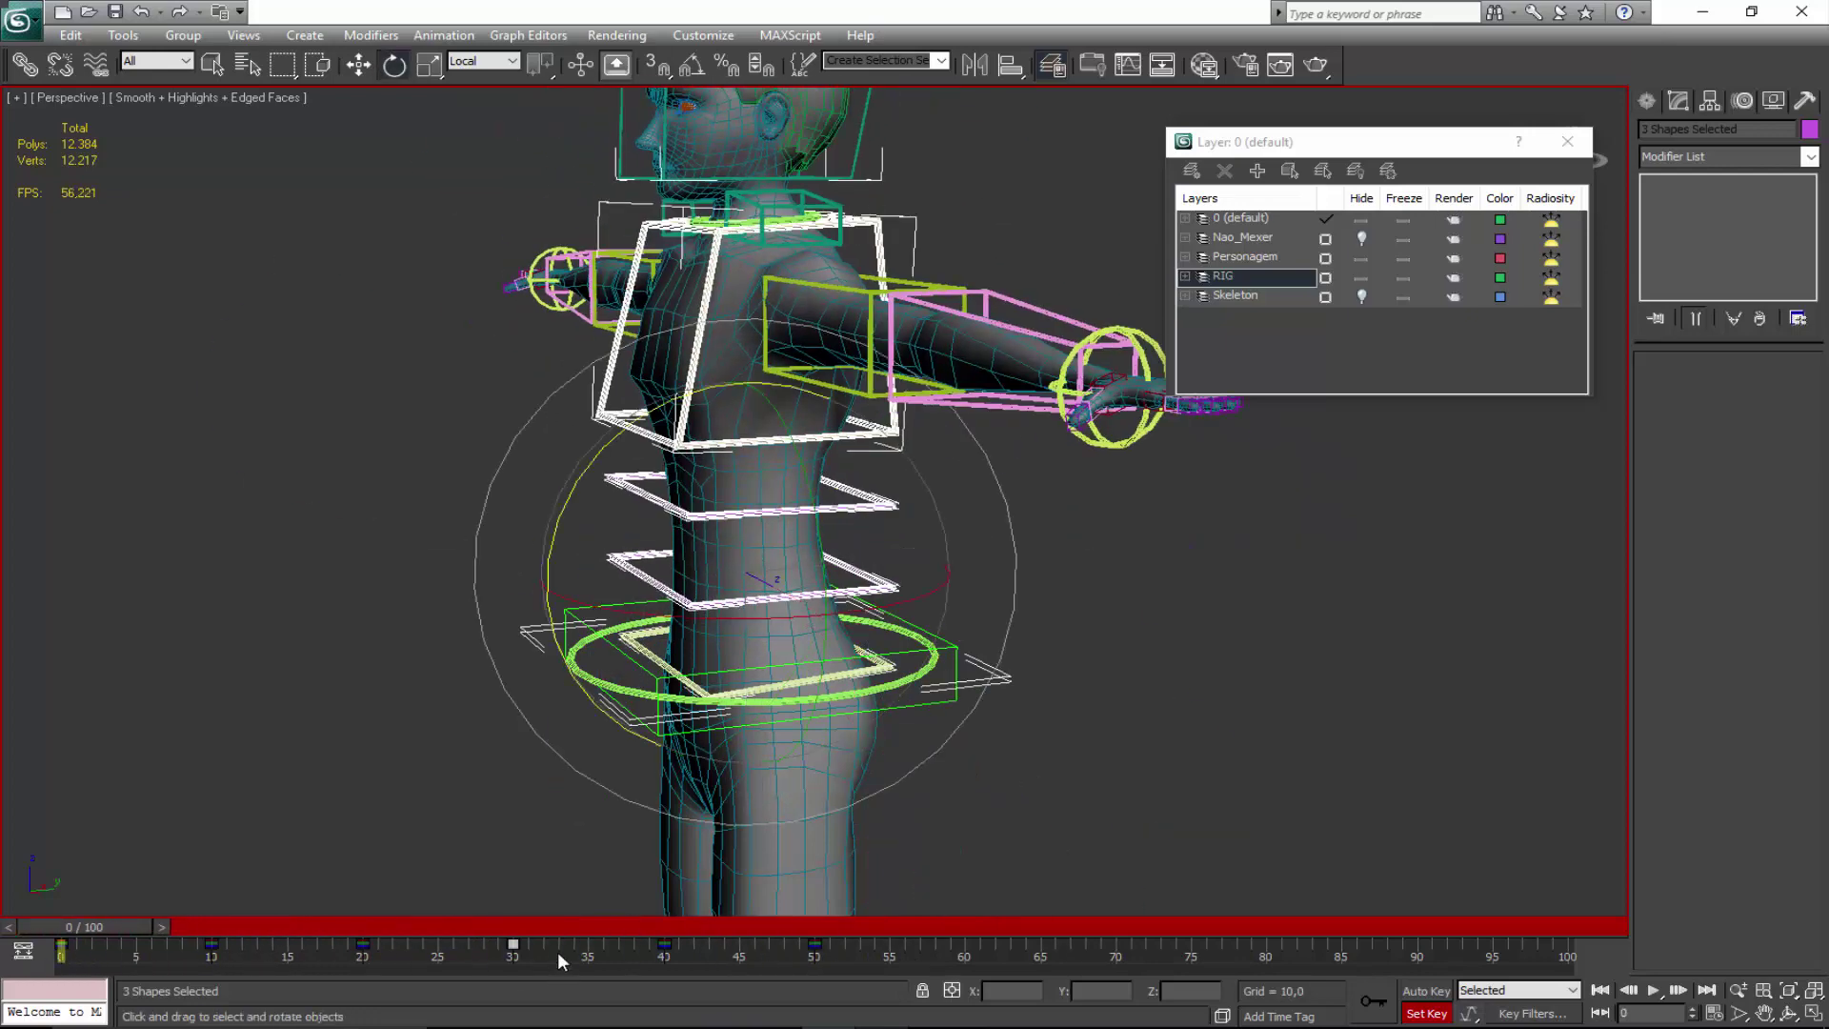
pyautogui.keyDown('alt'); pyautogui.moveTo(1045, 756); pyautogui.dragTo(943, 614, button='middle'); pyautogui.keyUp('alt')
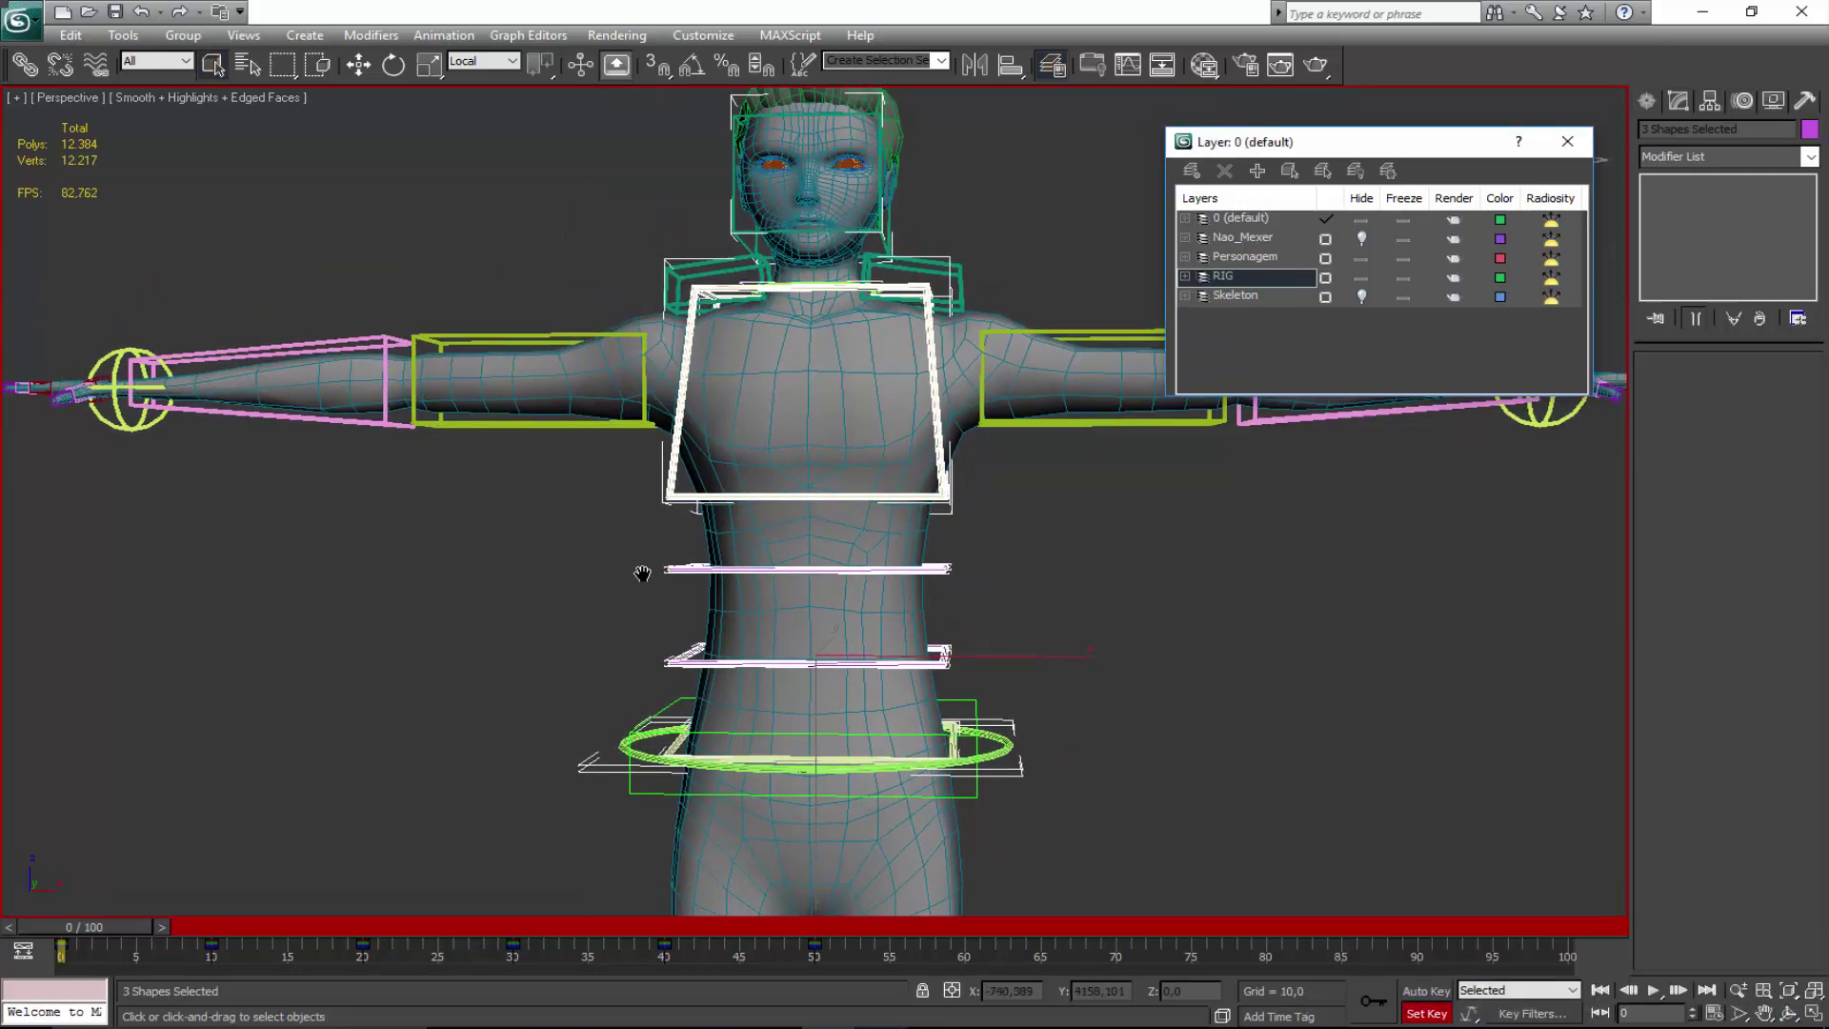
pyautogui.moveTo(643, 574); pyautogui.dragTo(667, 602, button='middle')
pyautogui.moveTo(843, 682); pyautogui.dragTo(793, 606, button='middle')
pyautogui.click(843, 565)
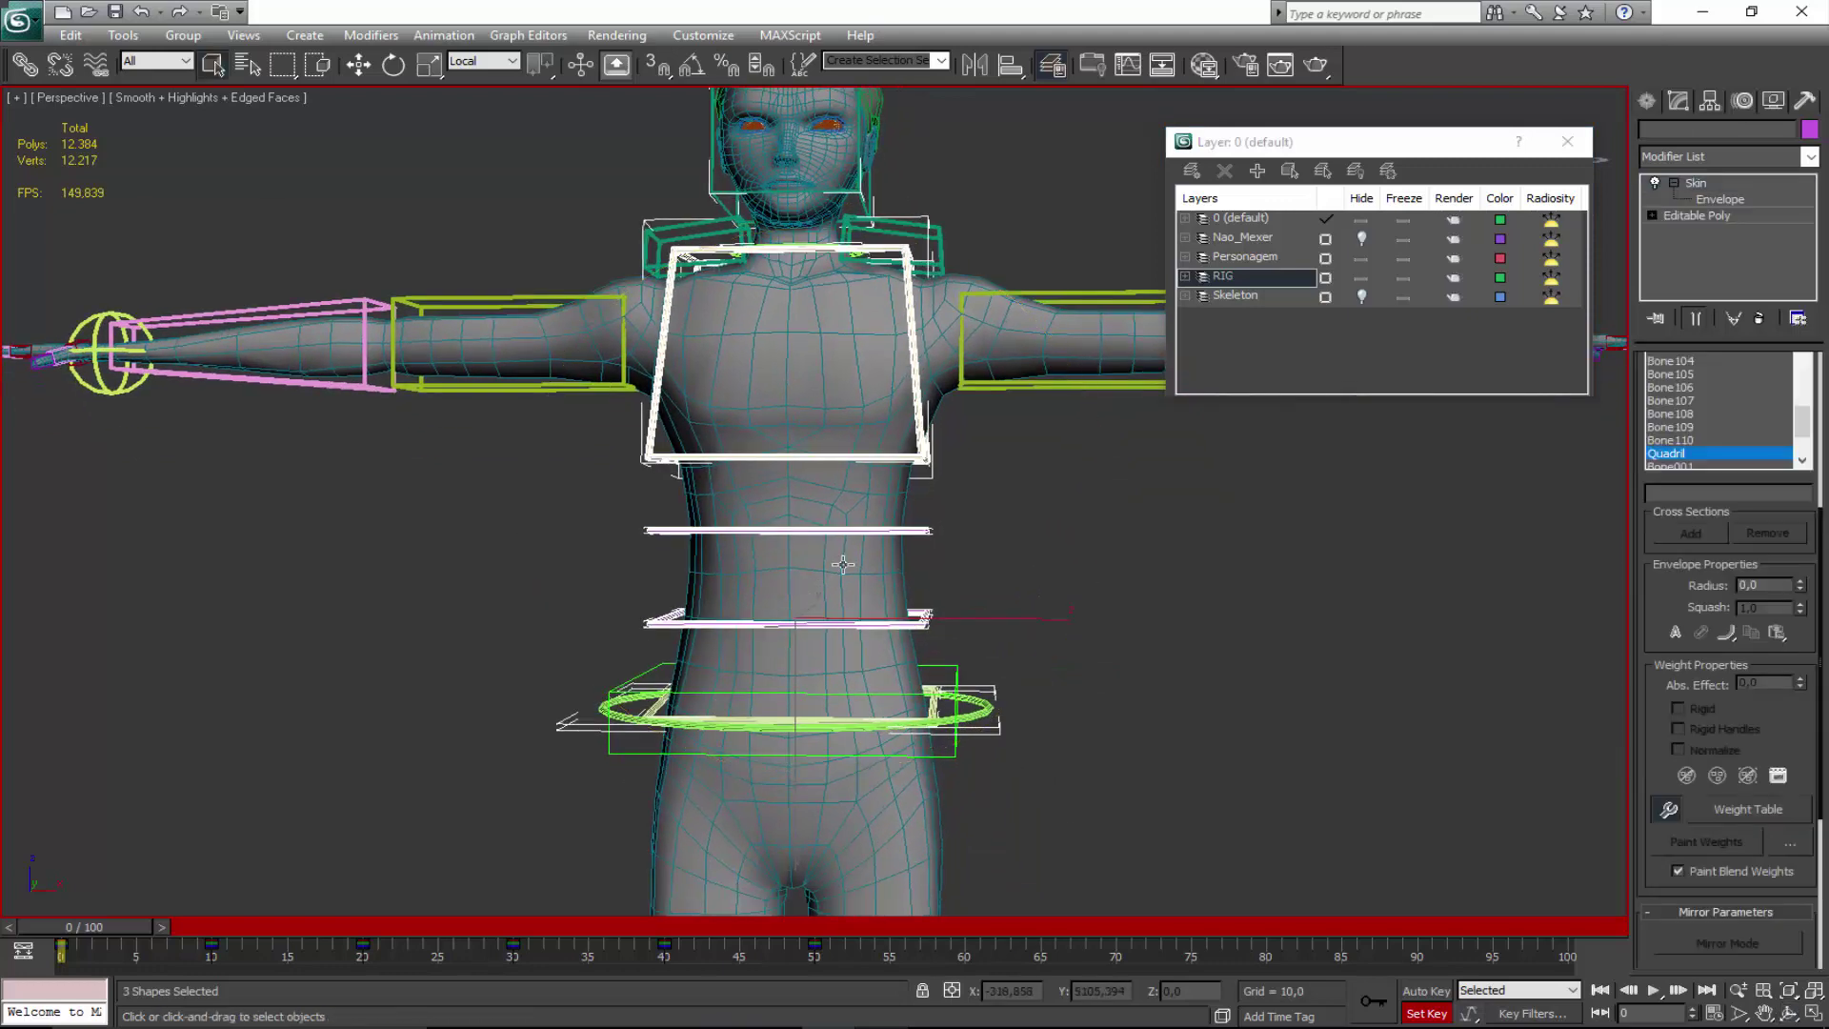
pyautogui.click(1720, 199)
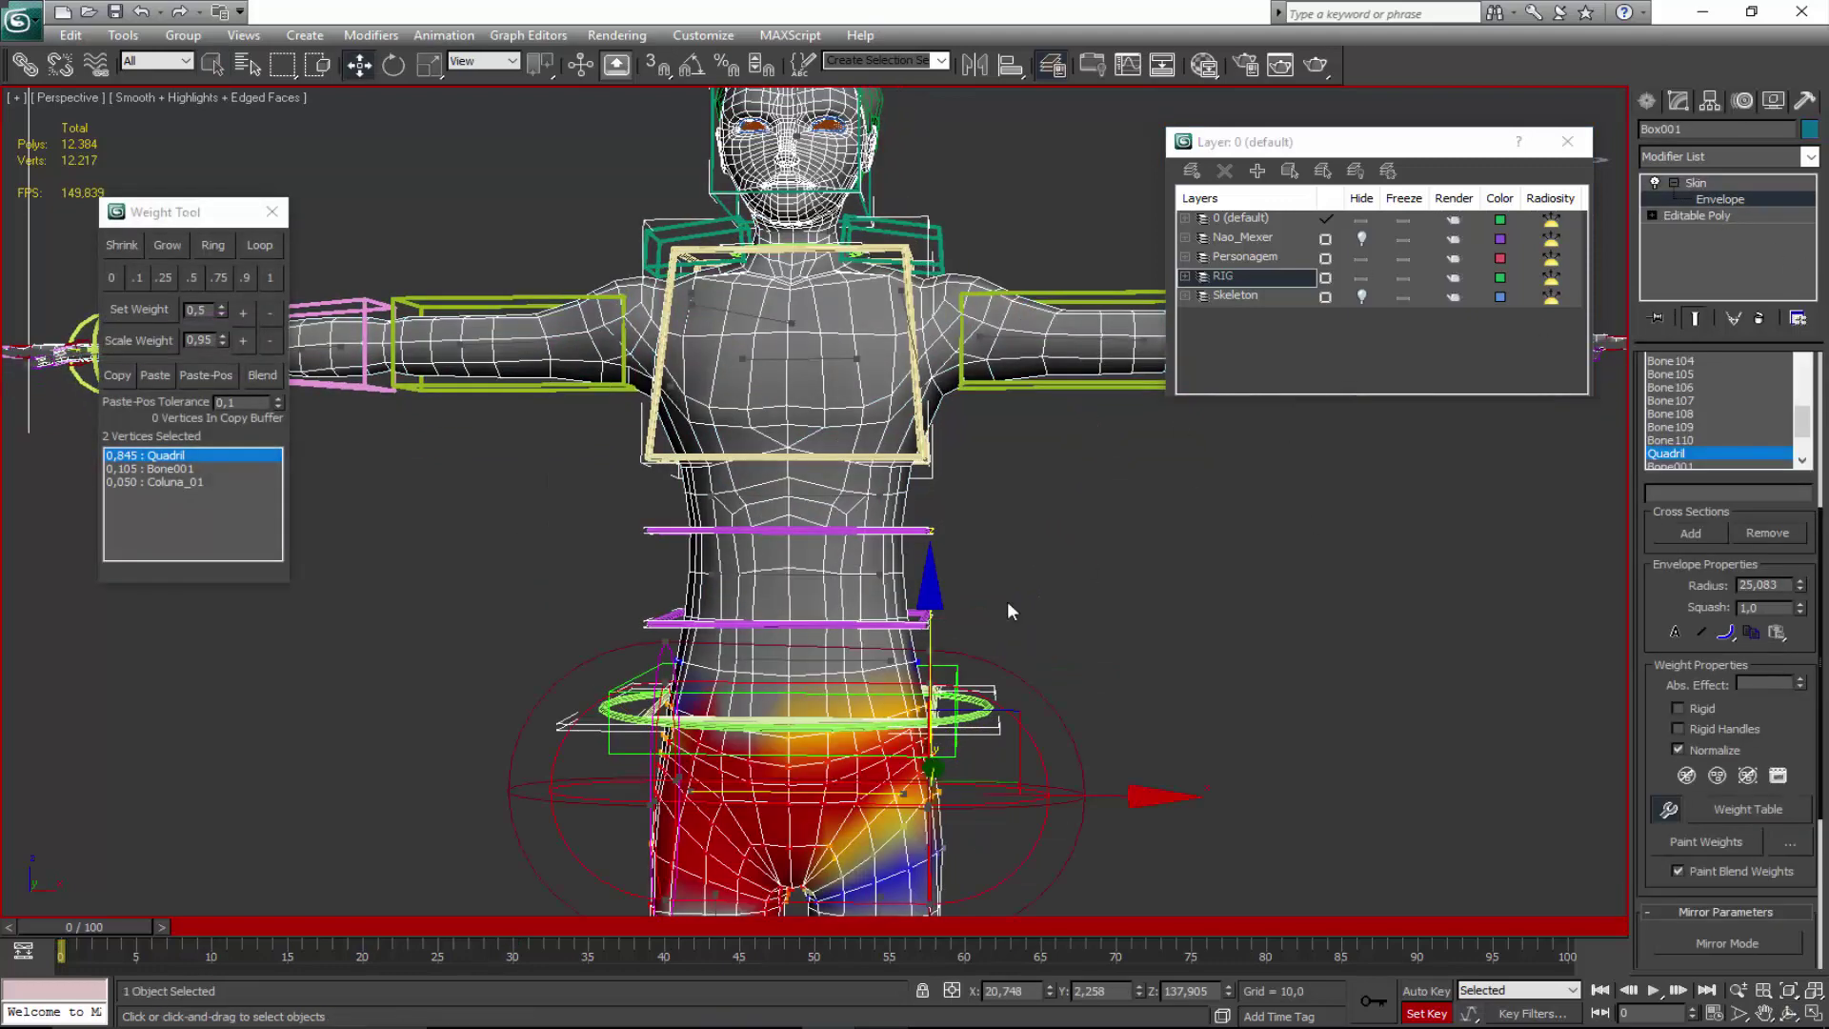
# - For the Coluna_01 bone, select the complete vertex loop around the waist just above the hip control and set its weight to 1
pyautogui.scroll(2, 991, 612)
pyautogui.click(945, 765)
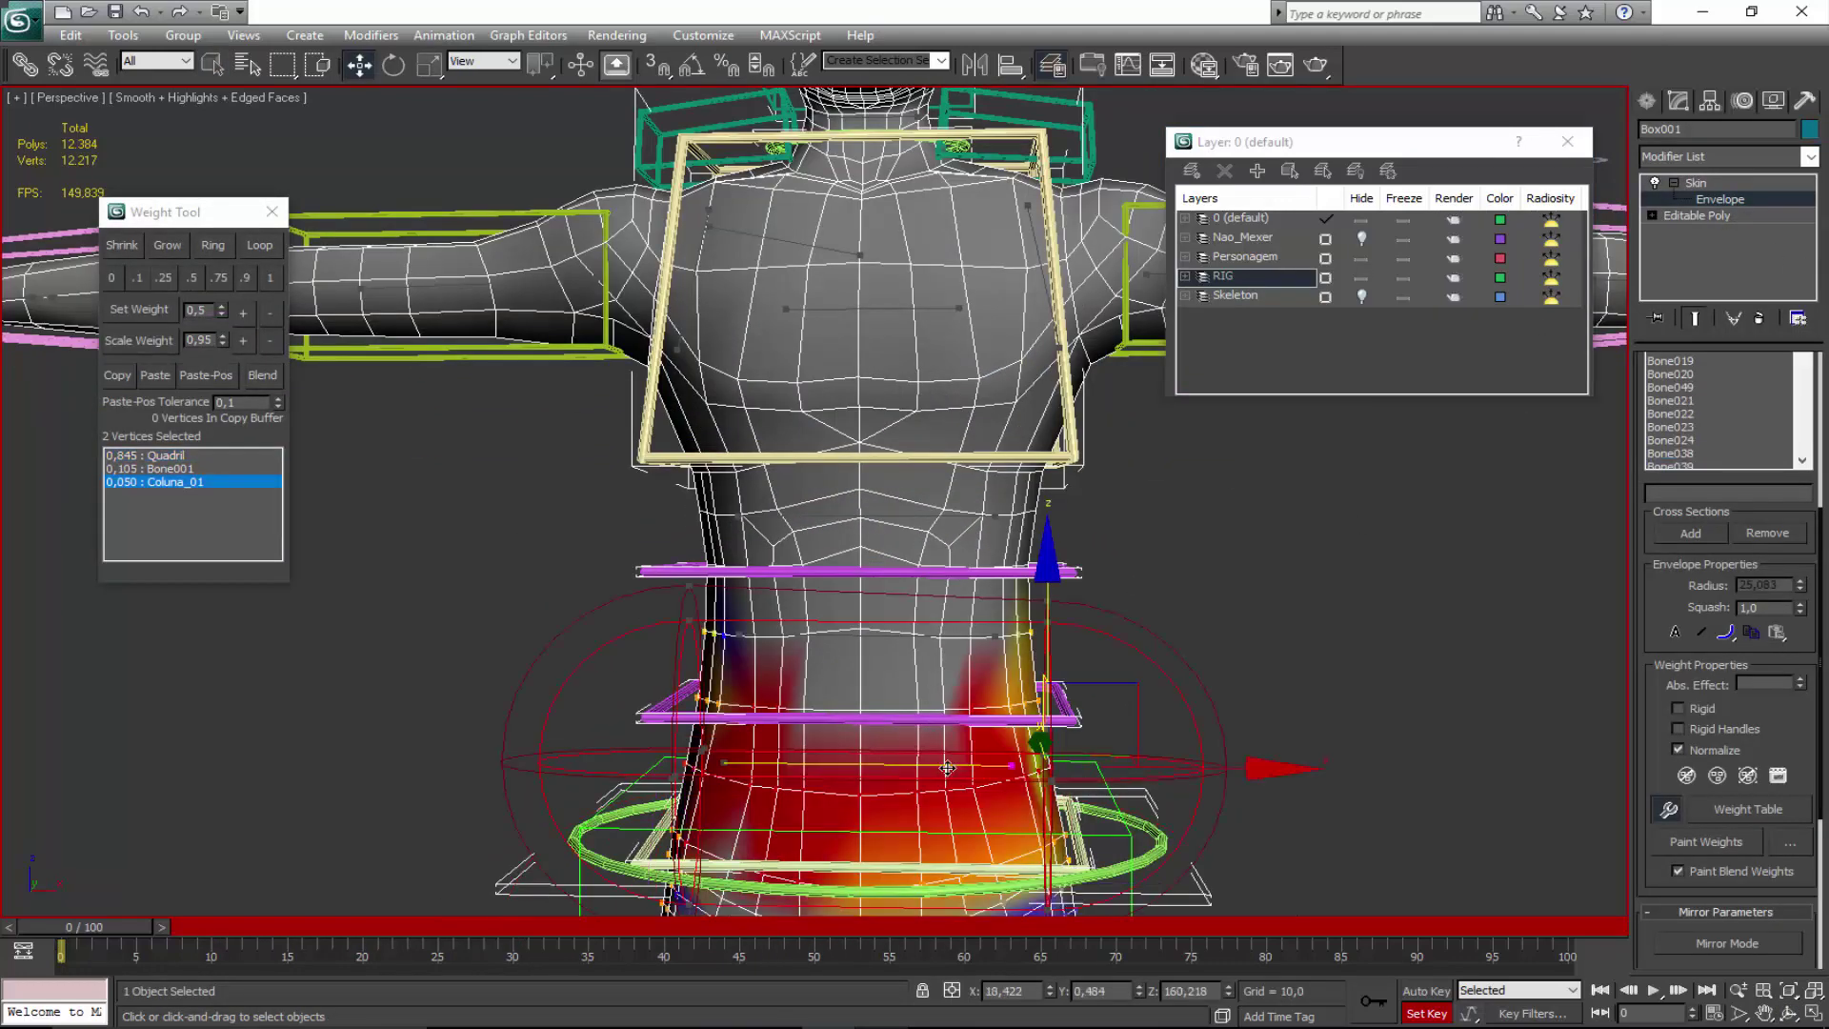
pyautogui.scroll(-3, 898, 654)
pyautogui.keyDown('alt'); pyautogui.moveTo(744, 576); pyautogui.dragTo(717, 448, button='middle'); pyautogui.keyUp('alt')
pyautogui.scroll(4, 792, 583)
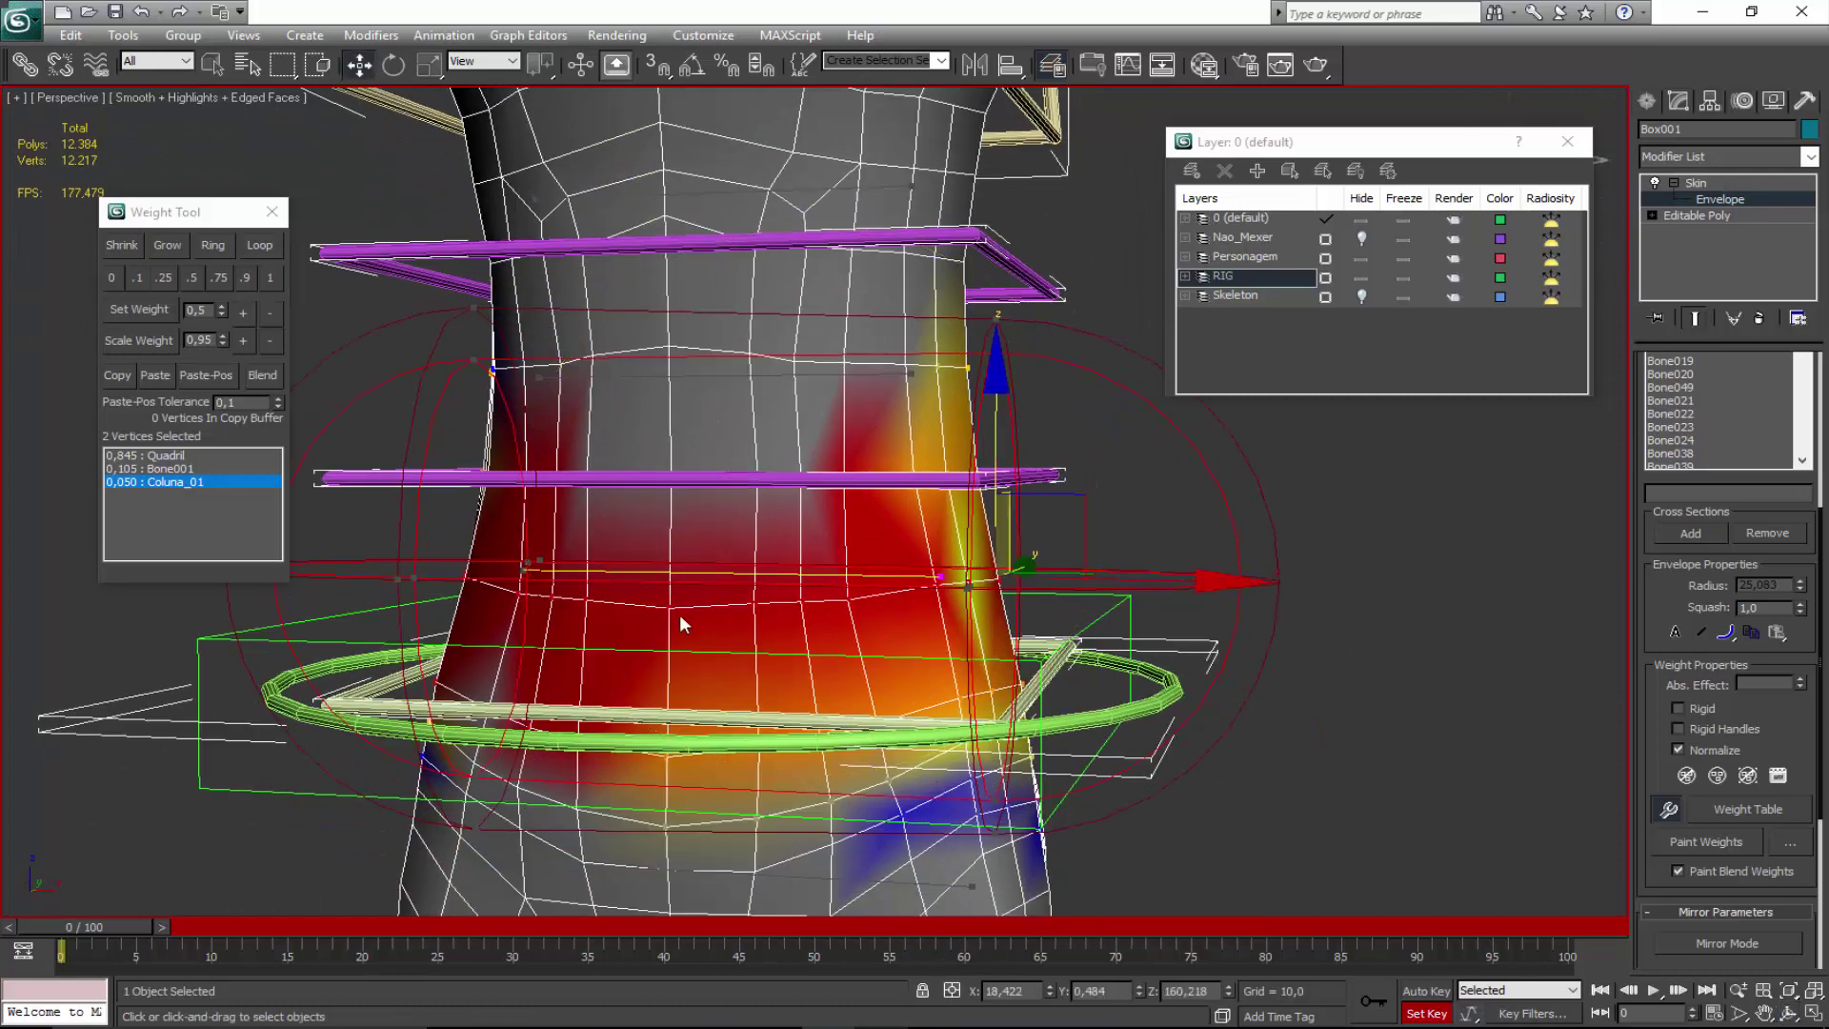
pyautogui.click(672, 615)
pyautogui.keyDown('ctrl'); pyautogui.click(752, 604); pyautogui.keyUp('ctrl')
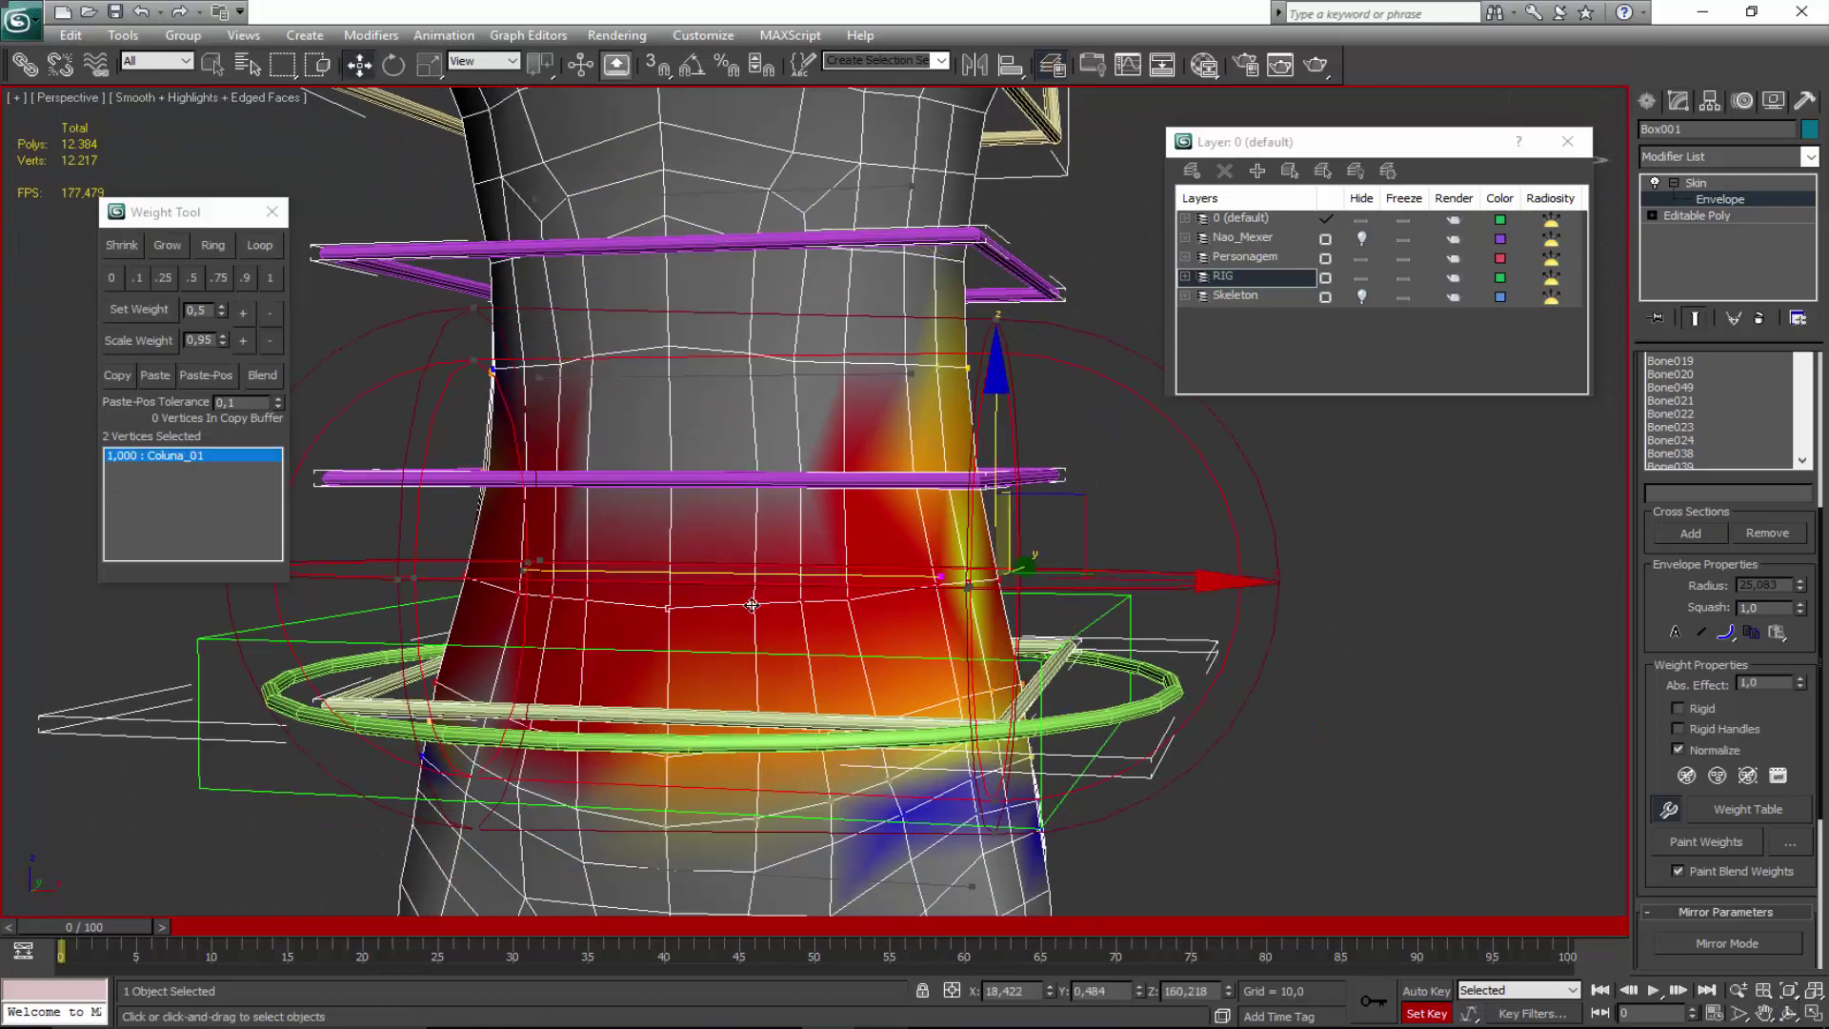
pyautogui.moveTo(560, 583); pyautogui.dragTo(638, 567, button='middle')
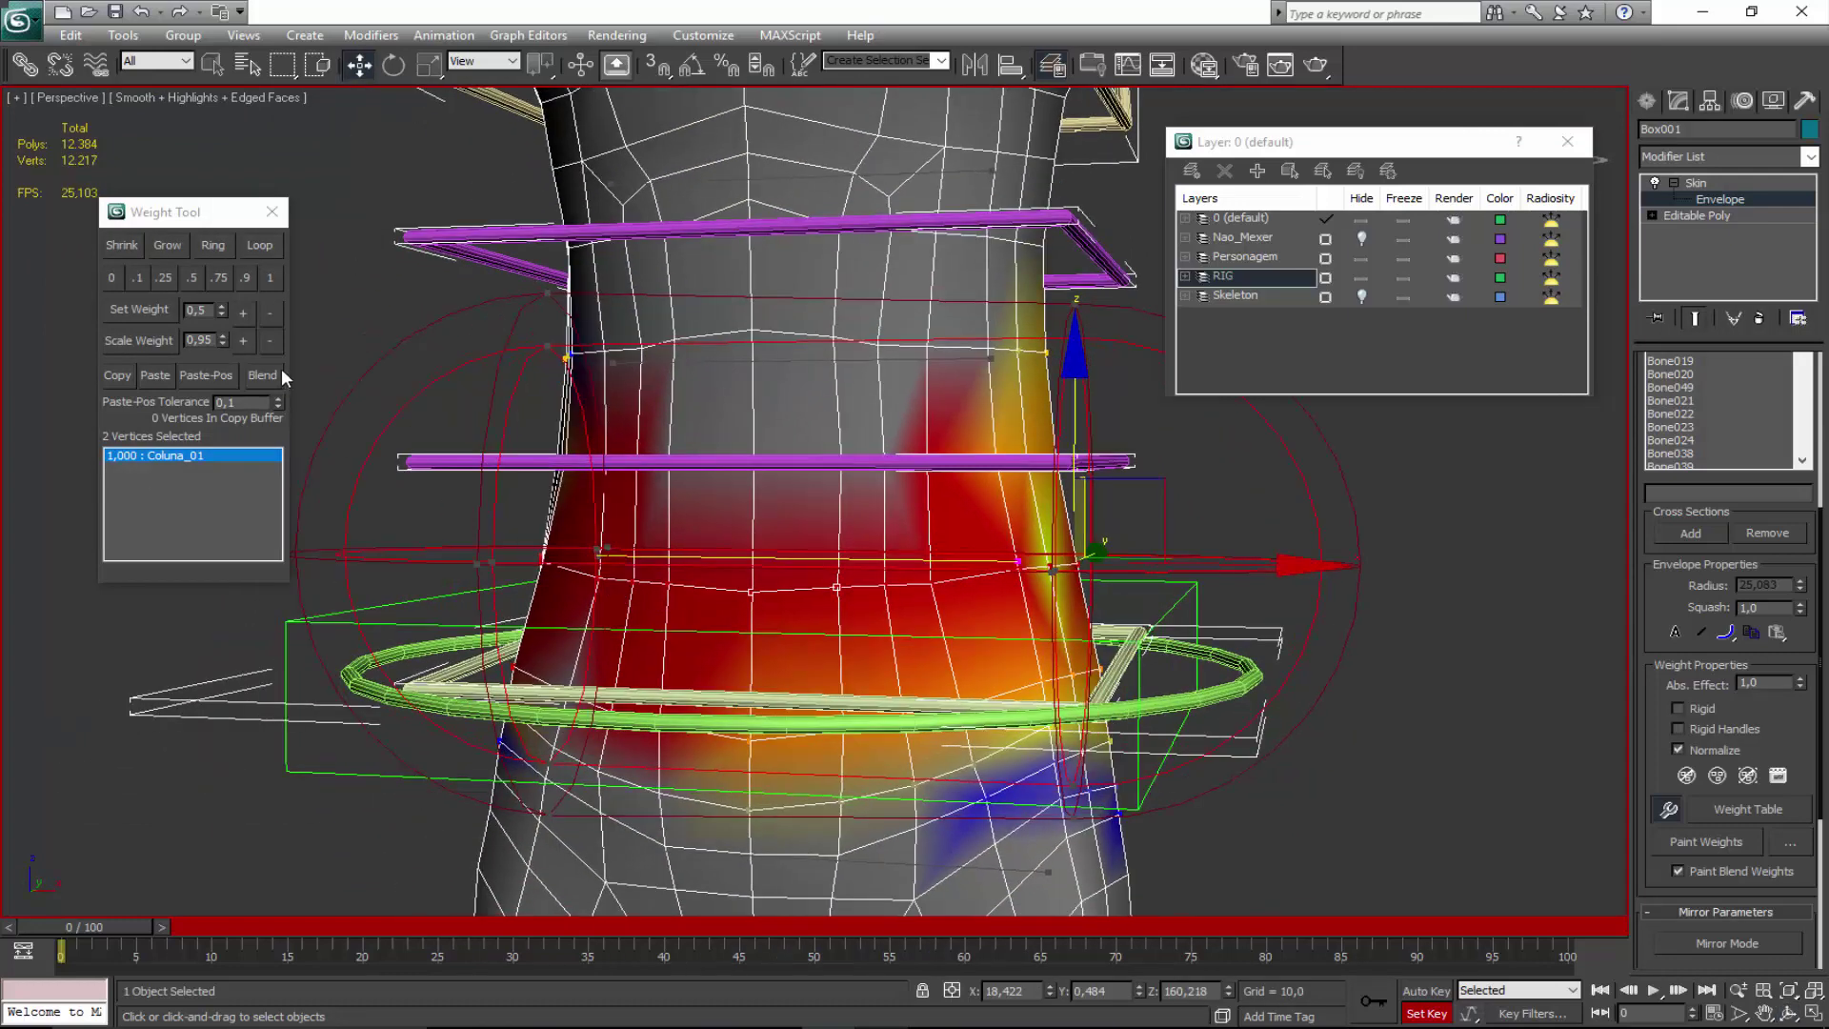
pyautogui.click(266, 251)
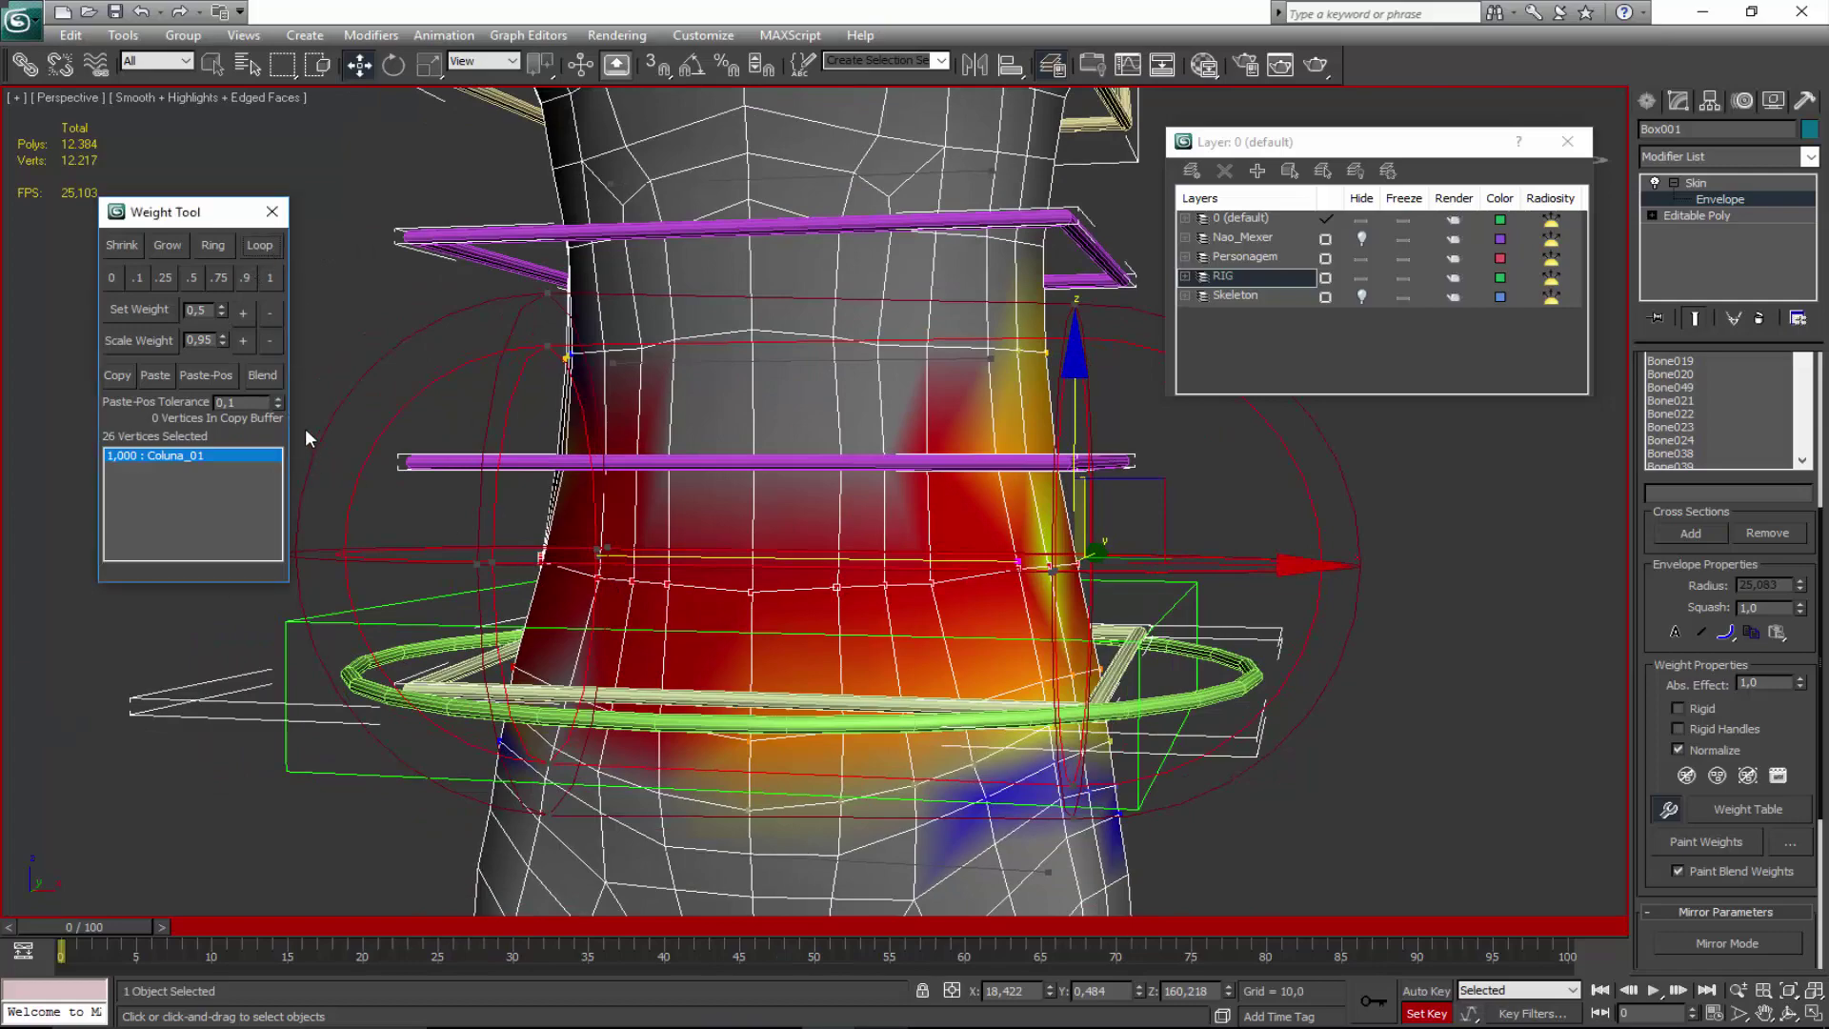
pyautogui.click(269, 277)
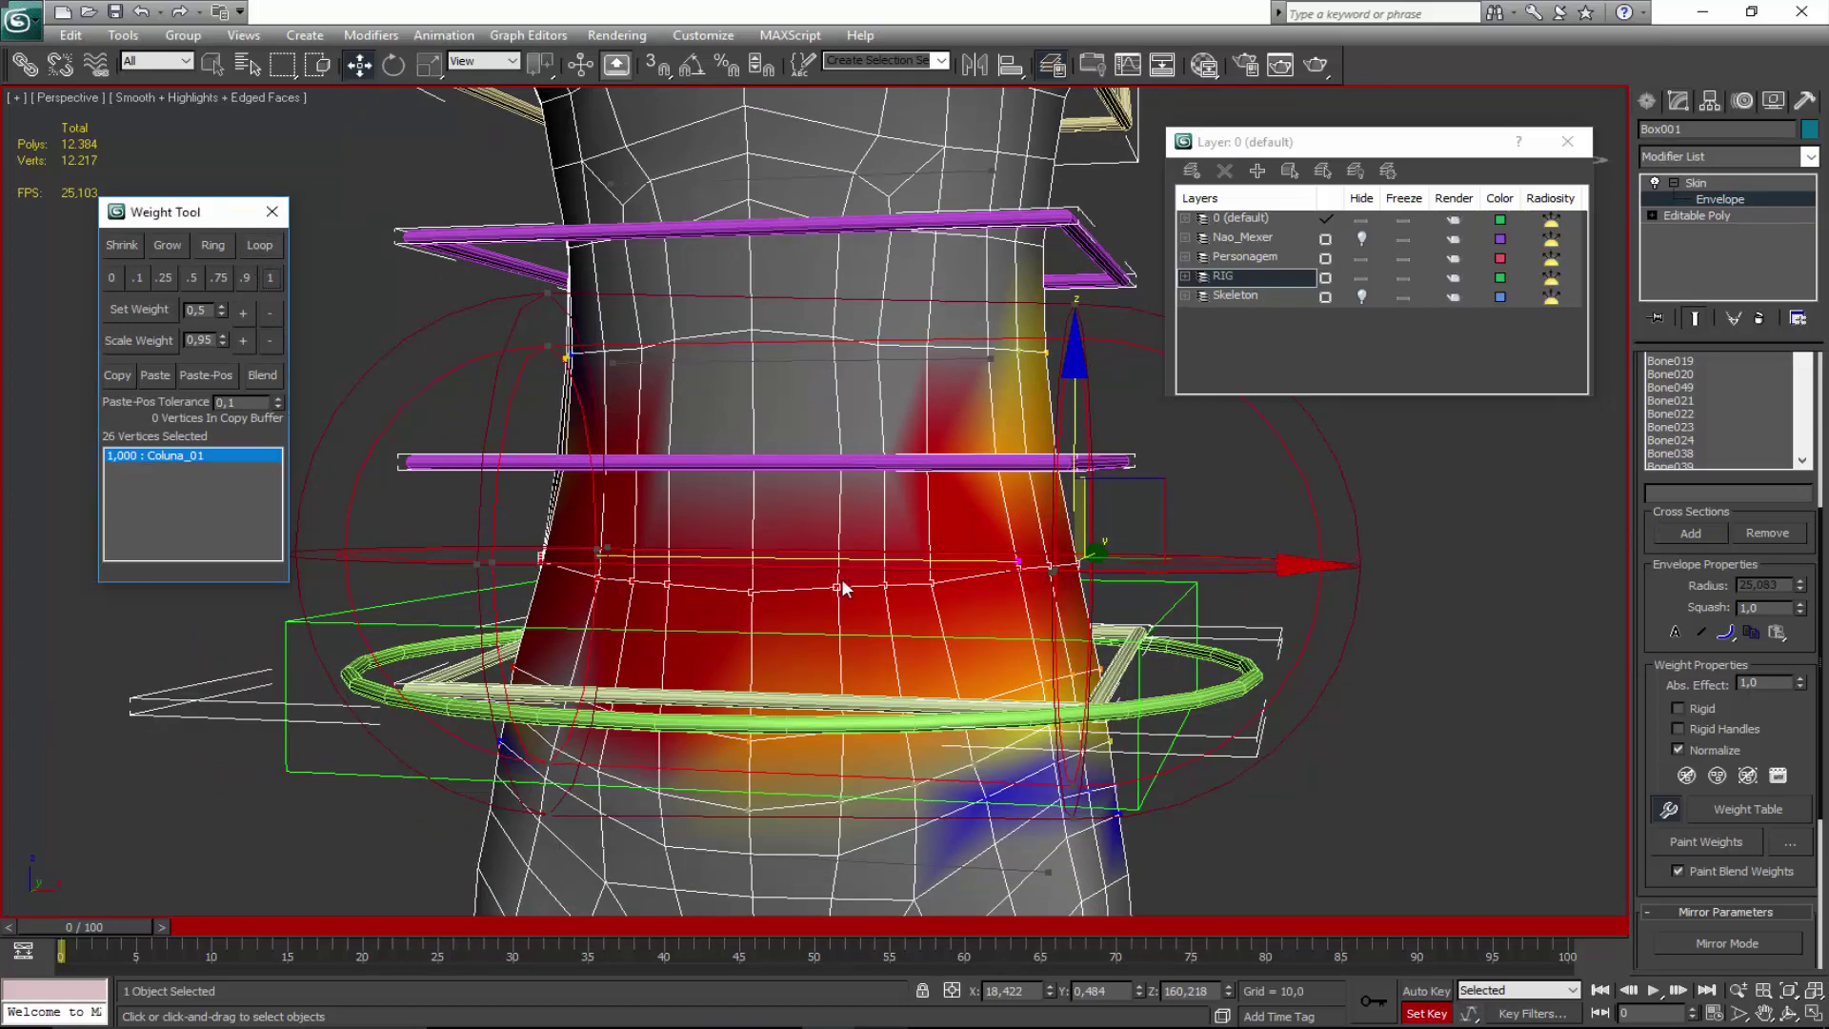
# - Select the full vertex loop at the lower purple spine control and choose Bone012 as the bone to weight
pyautogui.moveTo(984, 592); pyautogui.dragTo(922, 620, button='middle')
pyautogui.scroll(-3, 905, 609)
pyautogui.keyDown('alt'); pyautogui.moveTo(809, 541); pyautogui.dragTo(763, 544, button='middle'); pyautogui.keyUp('alt')
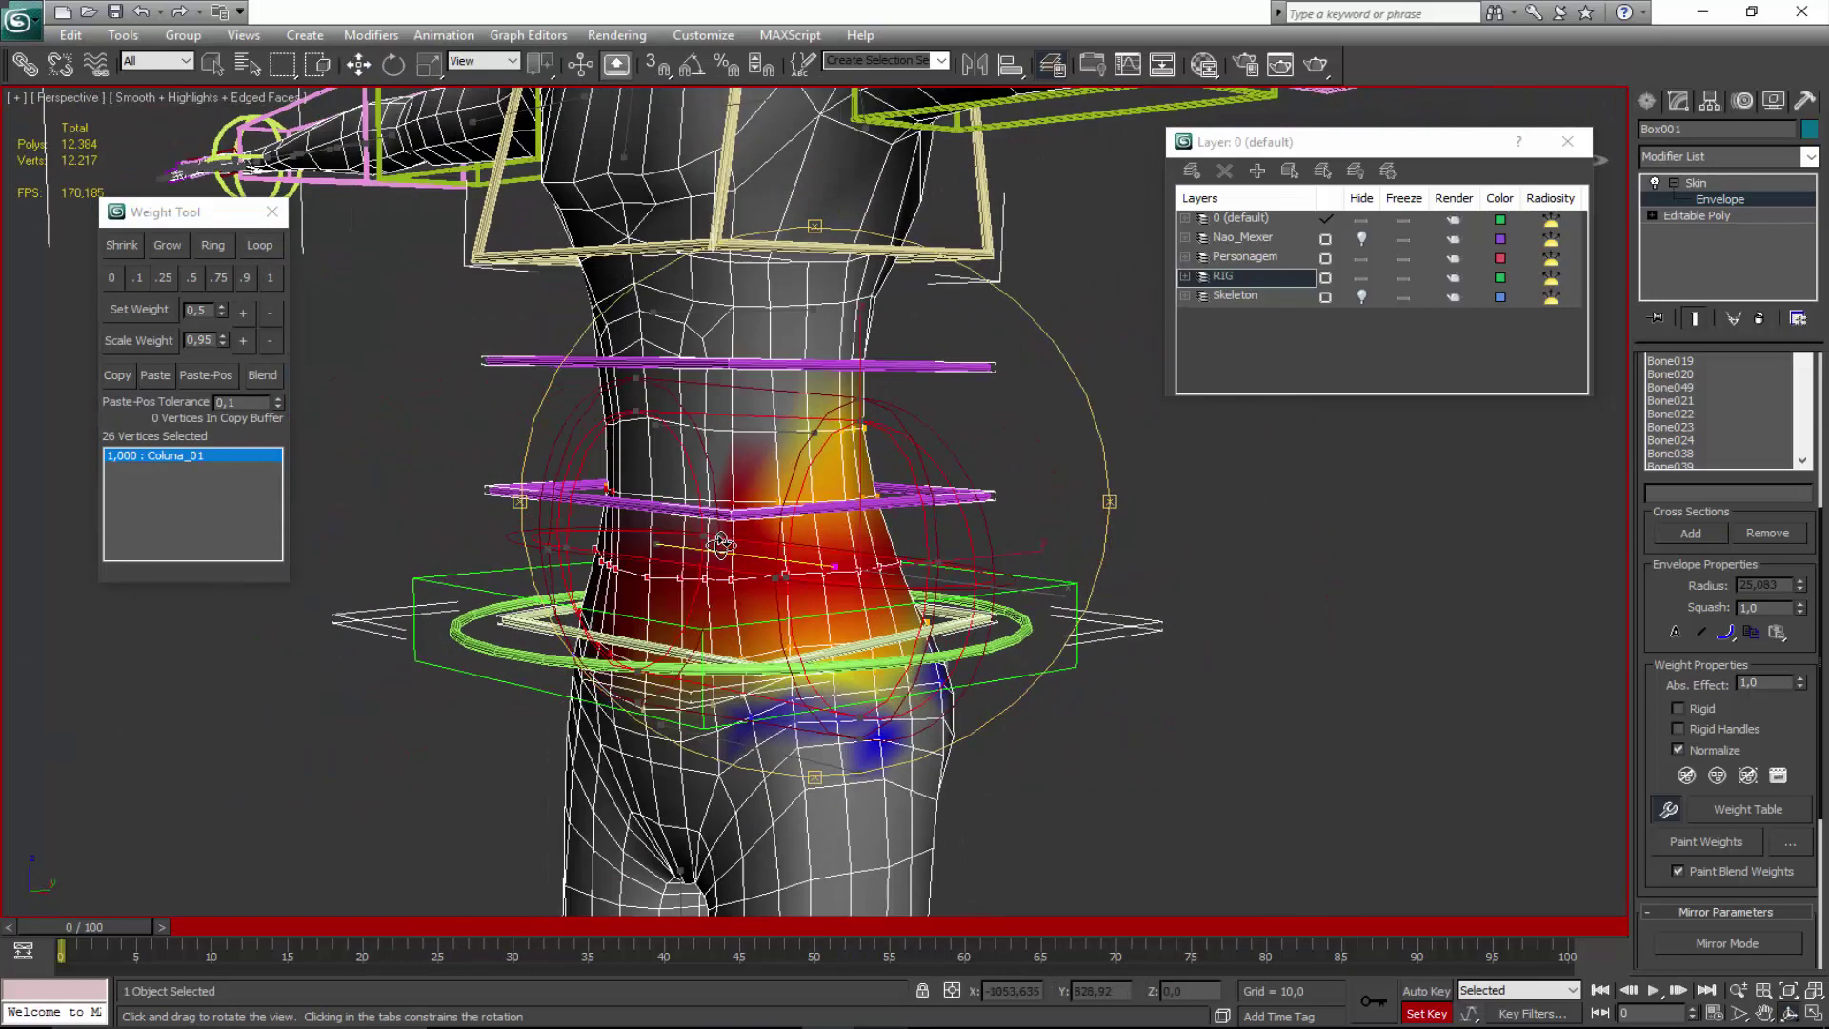
pyautogui.click(734, 502)
pyautogui.scroll(2, 770, 562)
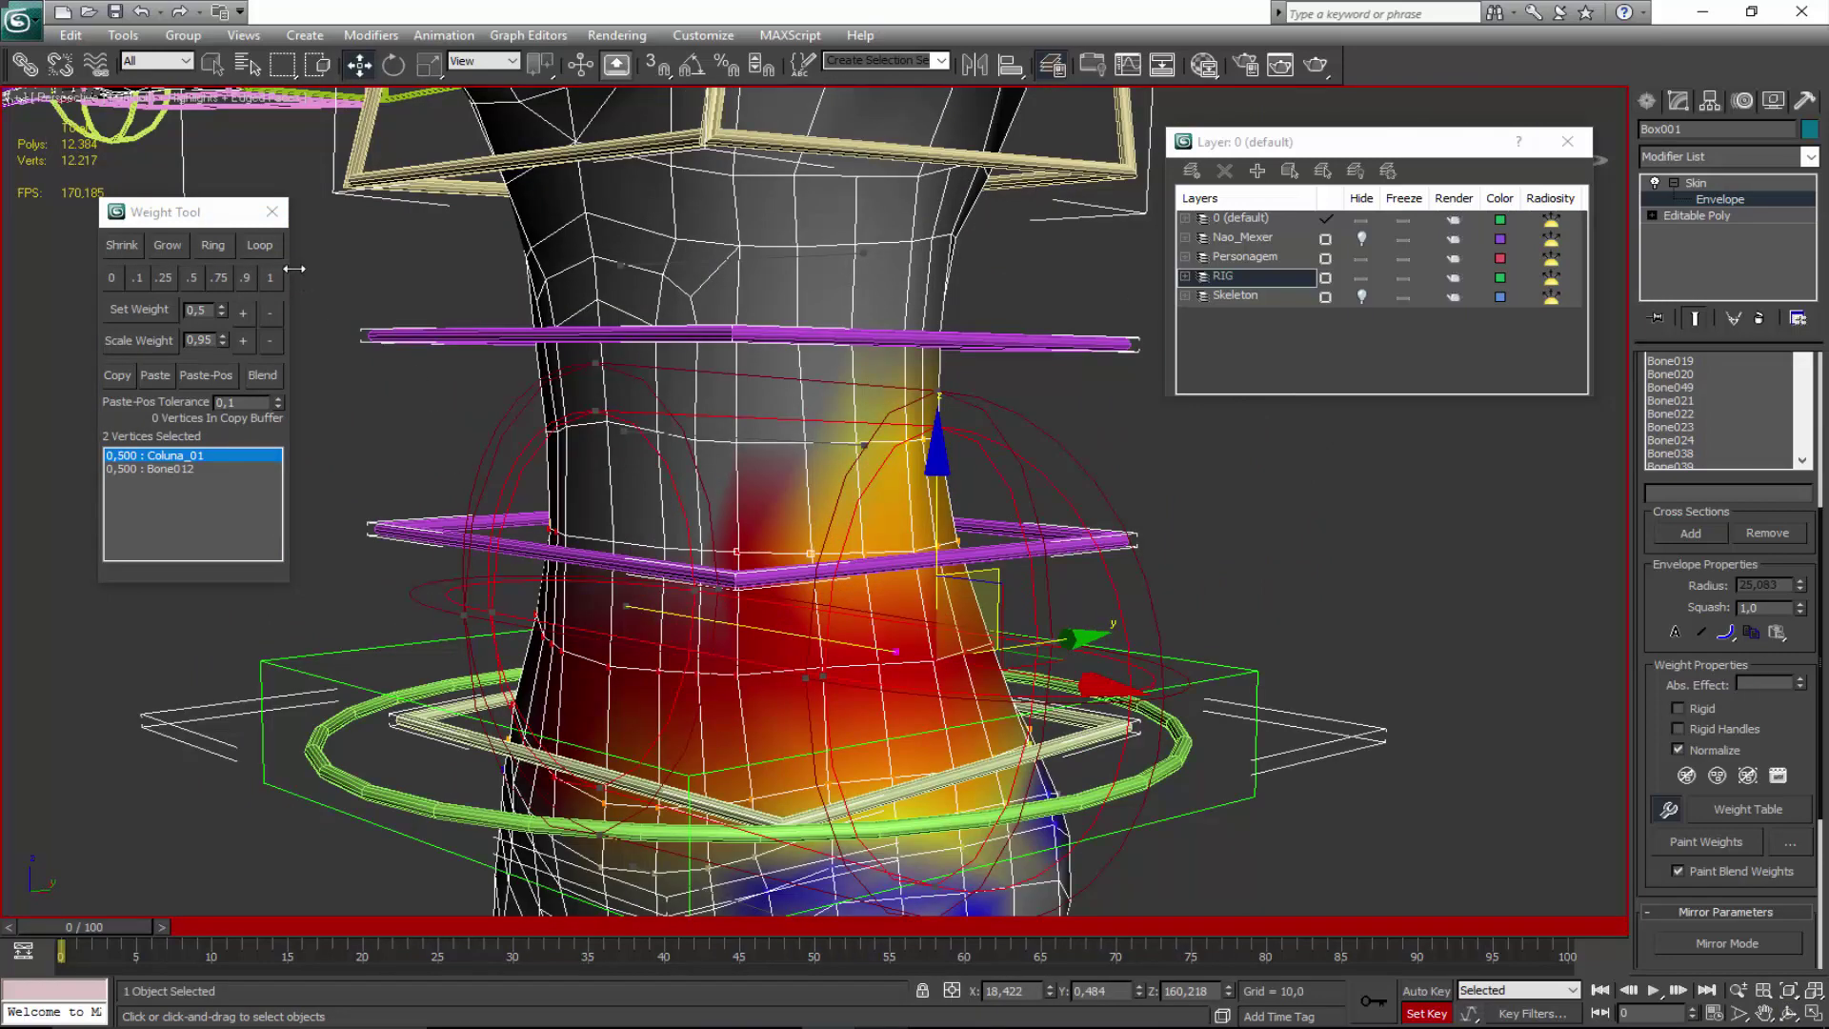
pyautogui.click(259, 245)
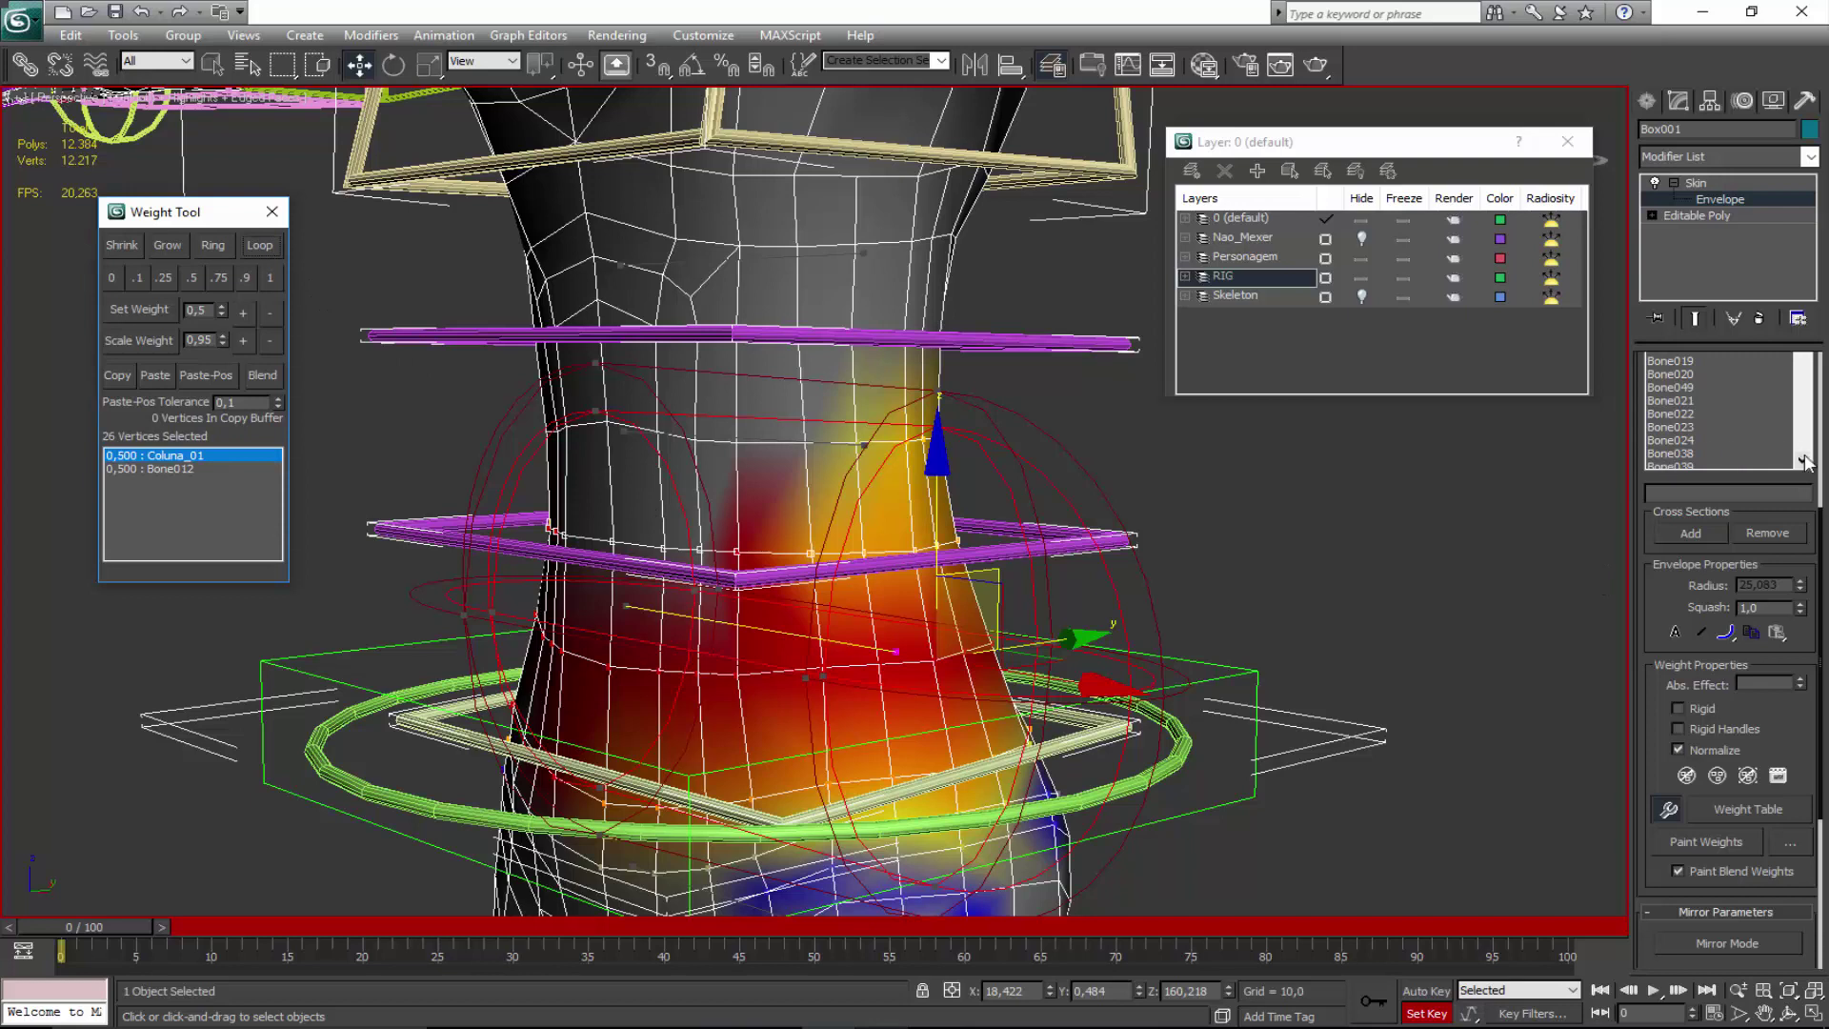
pyautogui.scroll(5, 1820, 495)
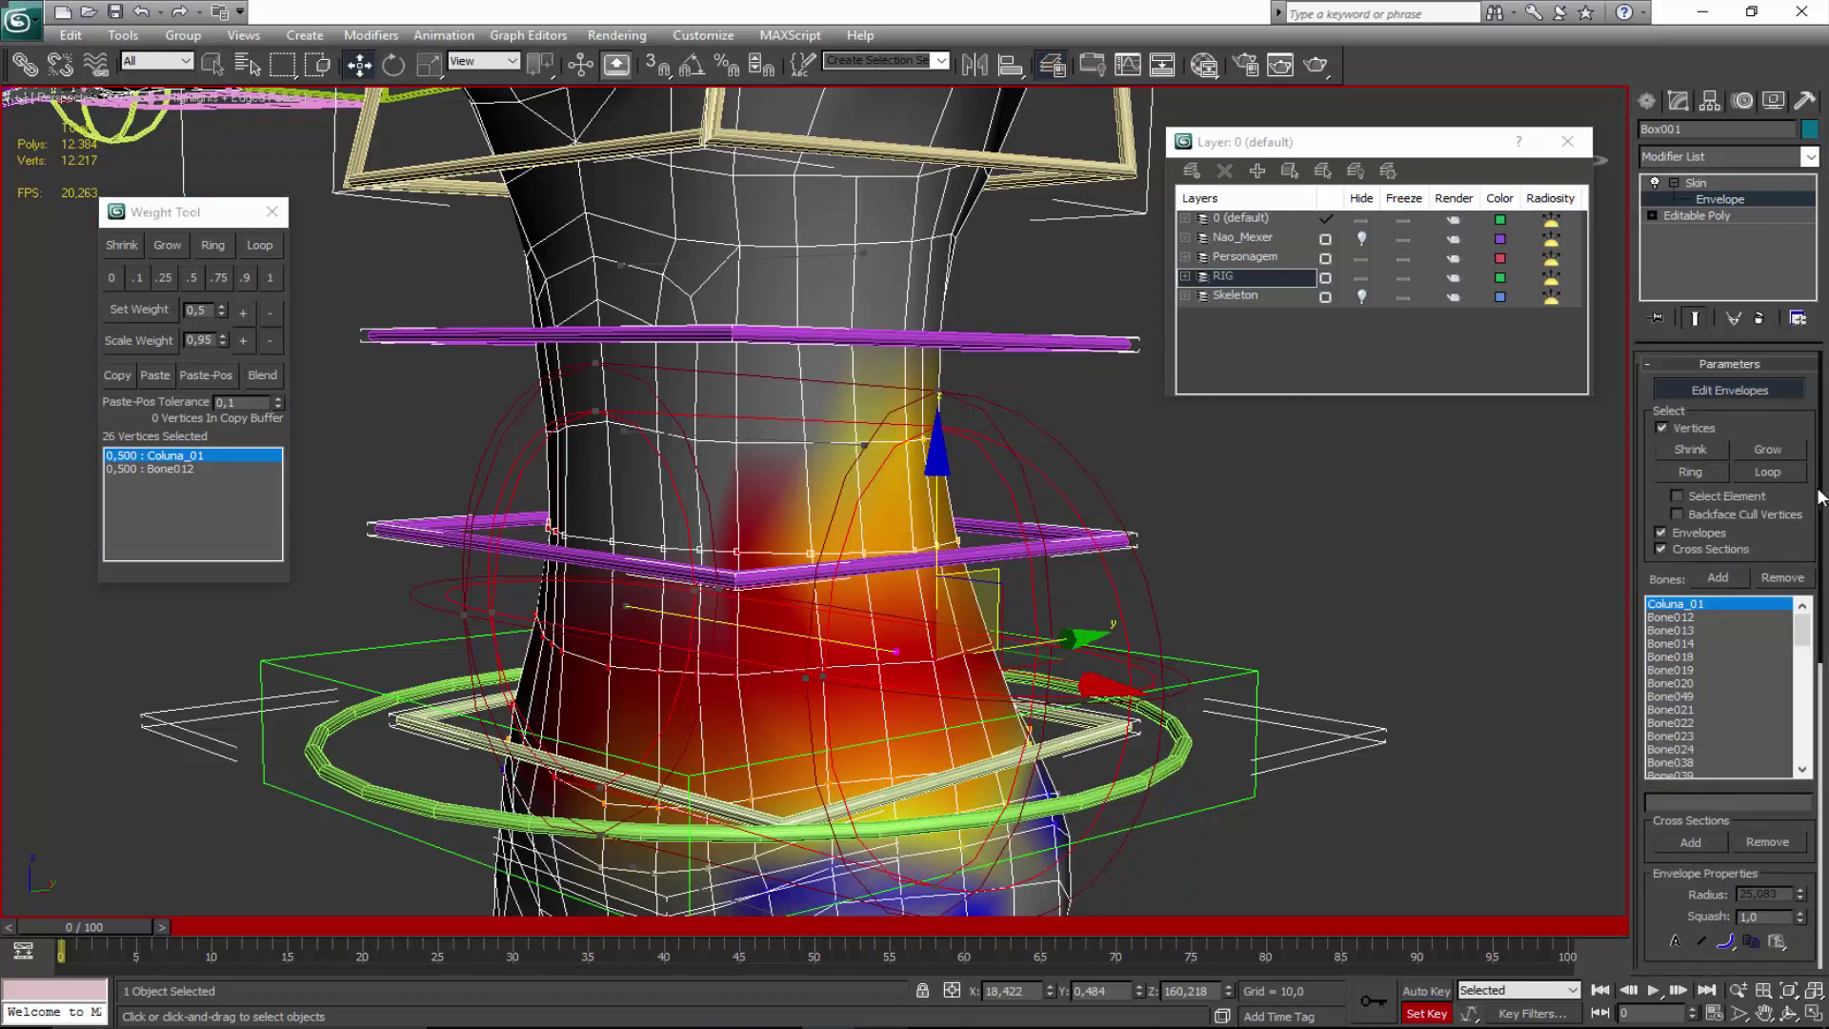
pyautogui.click(1663, 618)
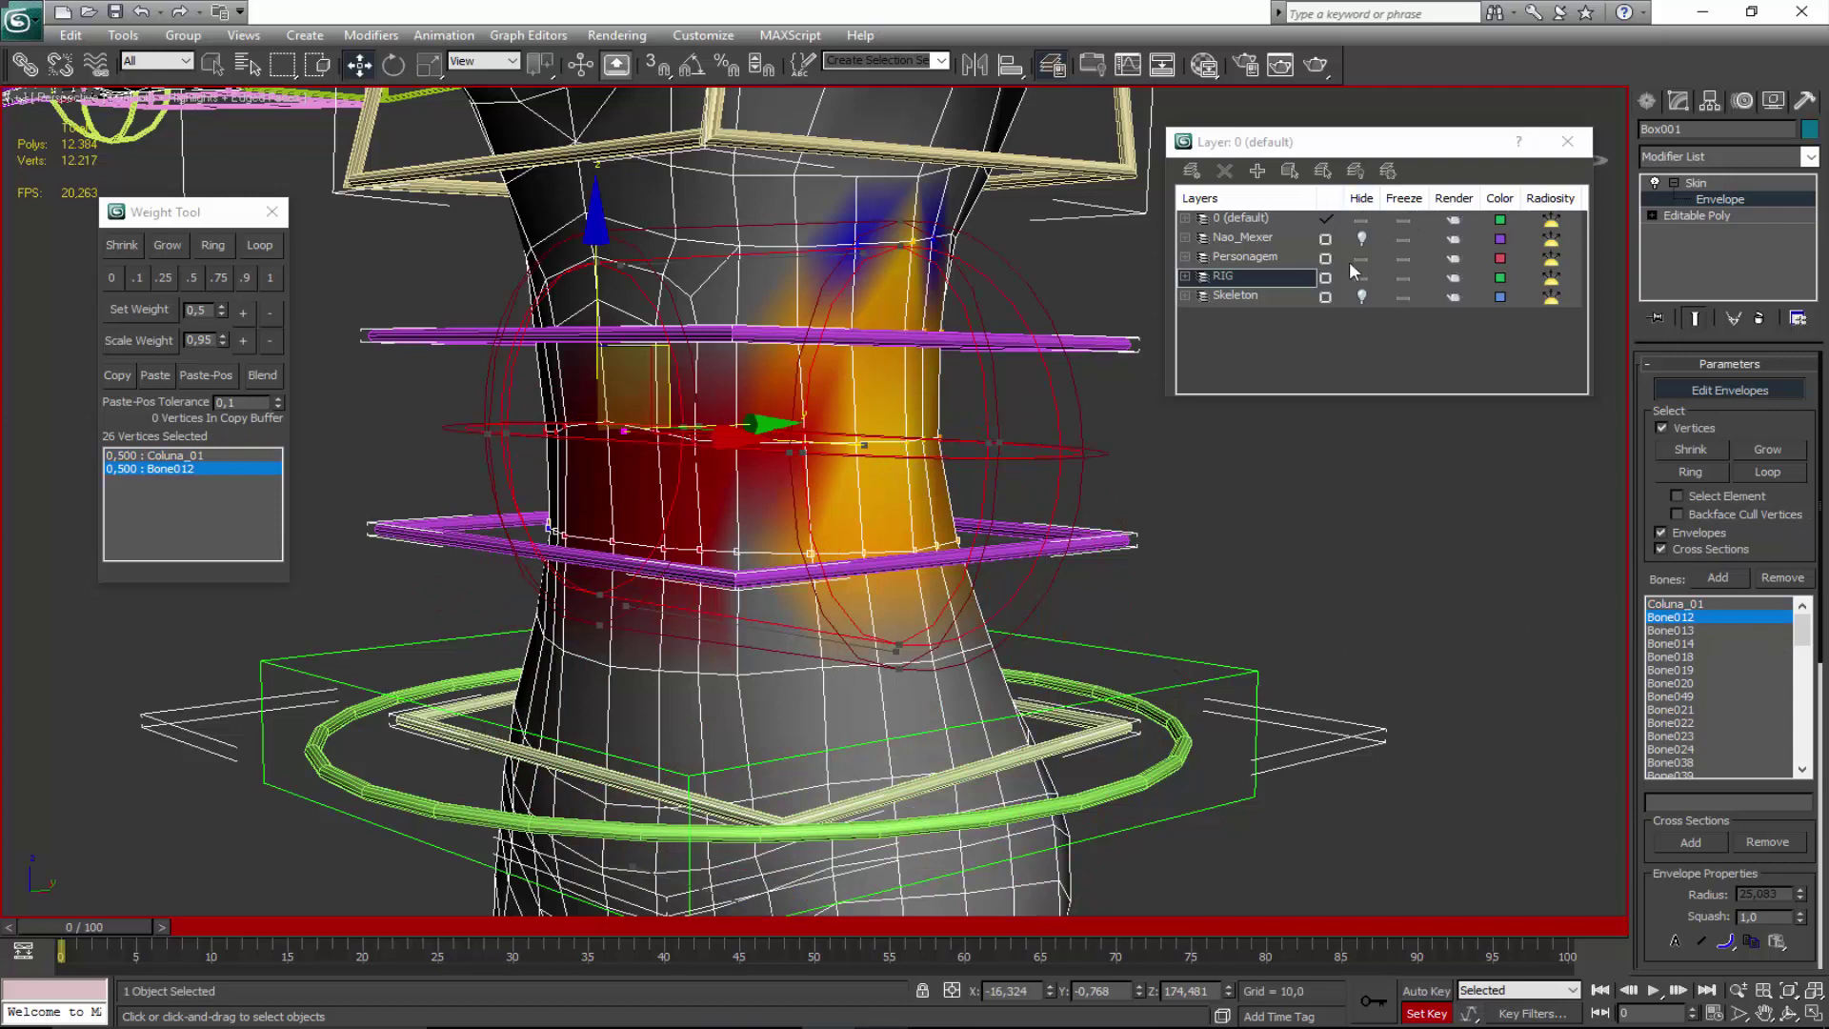
# - Show the Skeleton layer briefly, hide it again, and compare the influence areas of Coluna_01, Bone012 and Bone013 on the waist
pyautogui.click(1359, 297)
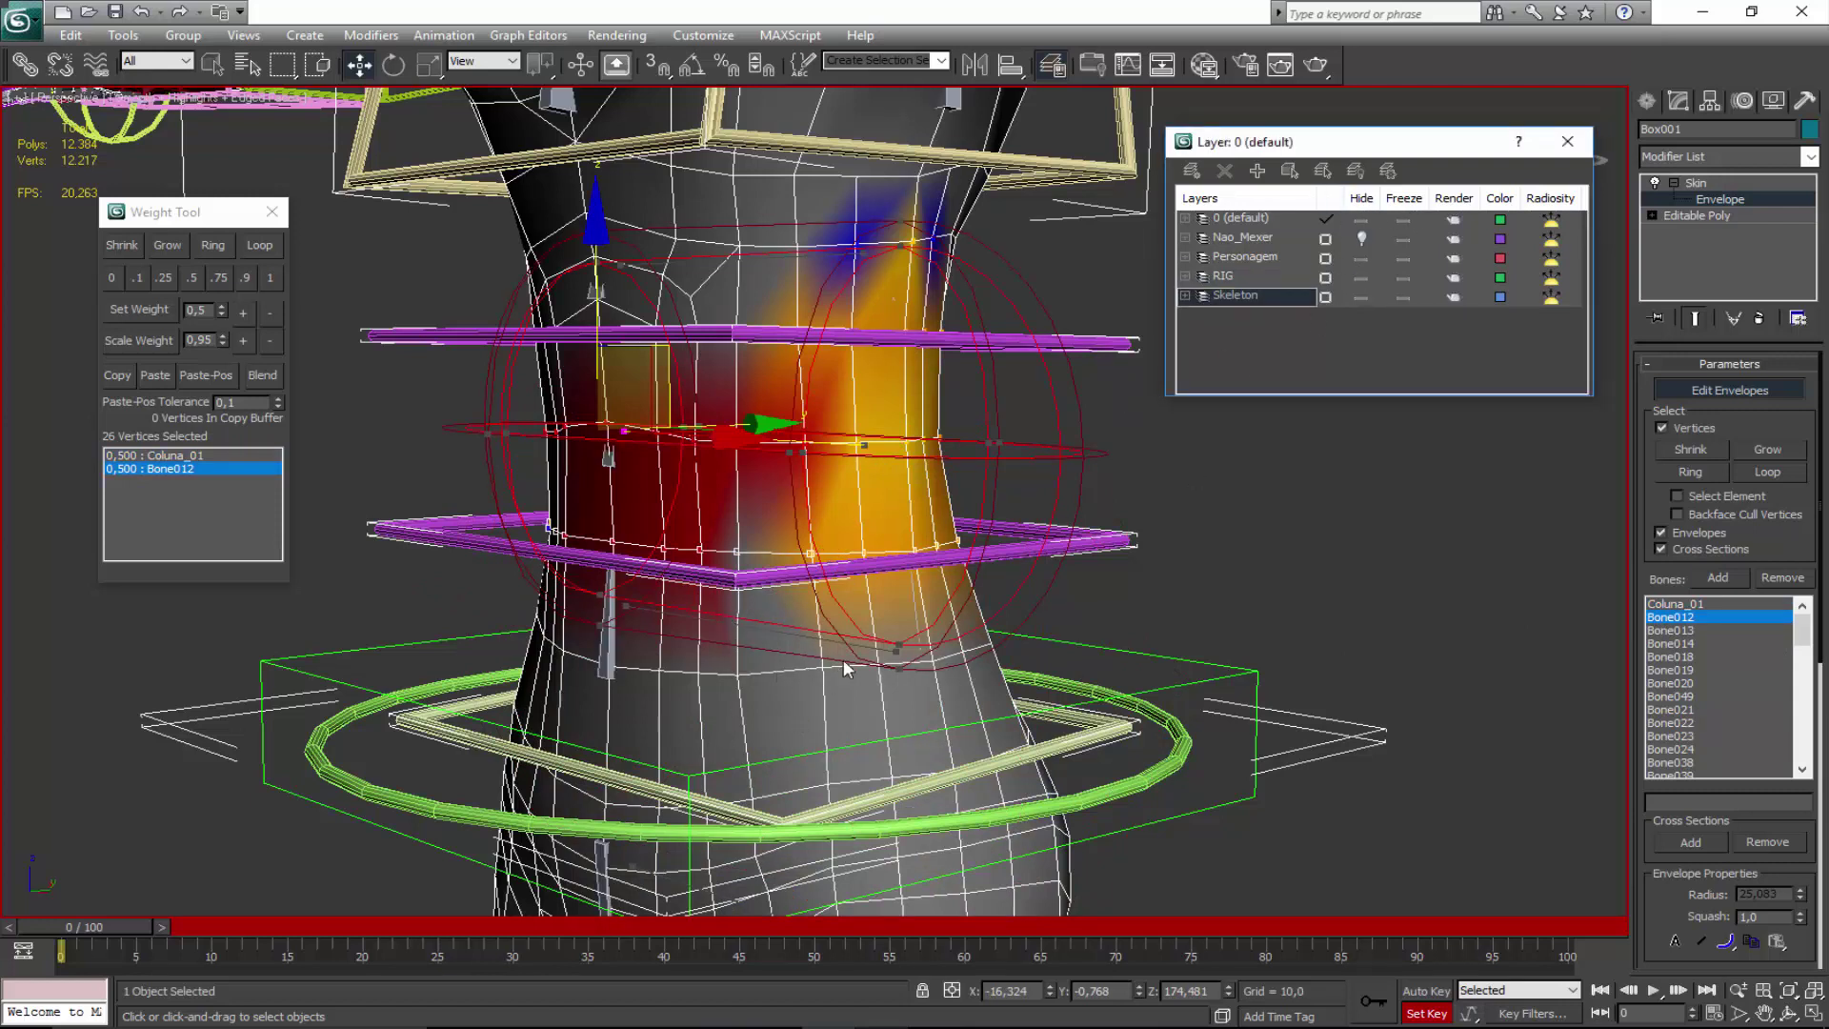
pyautogui.click(1367, 298)
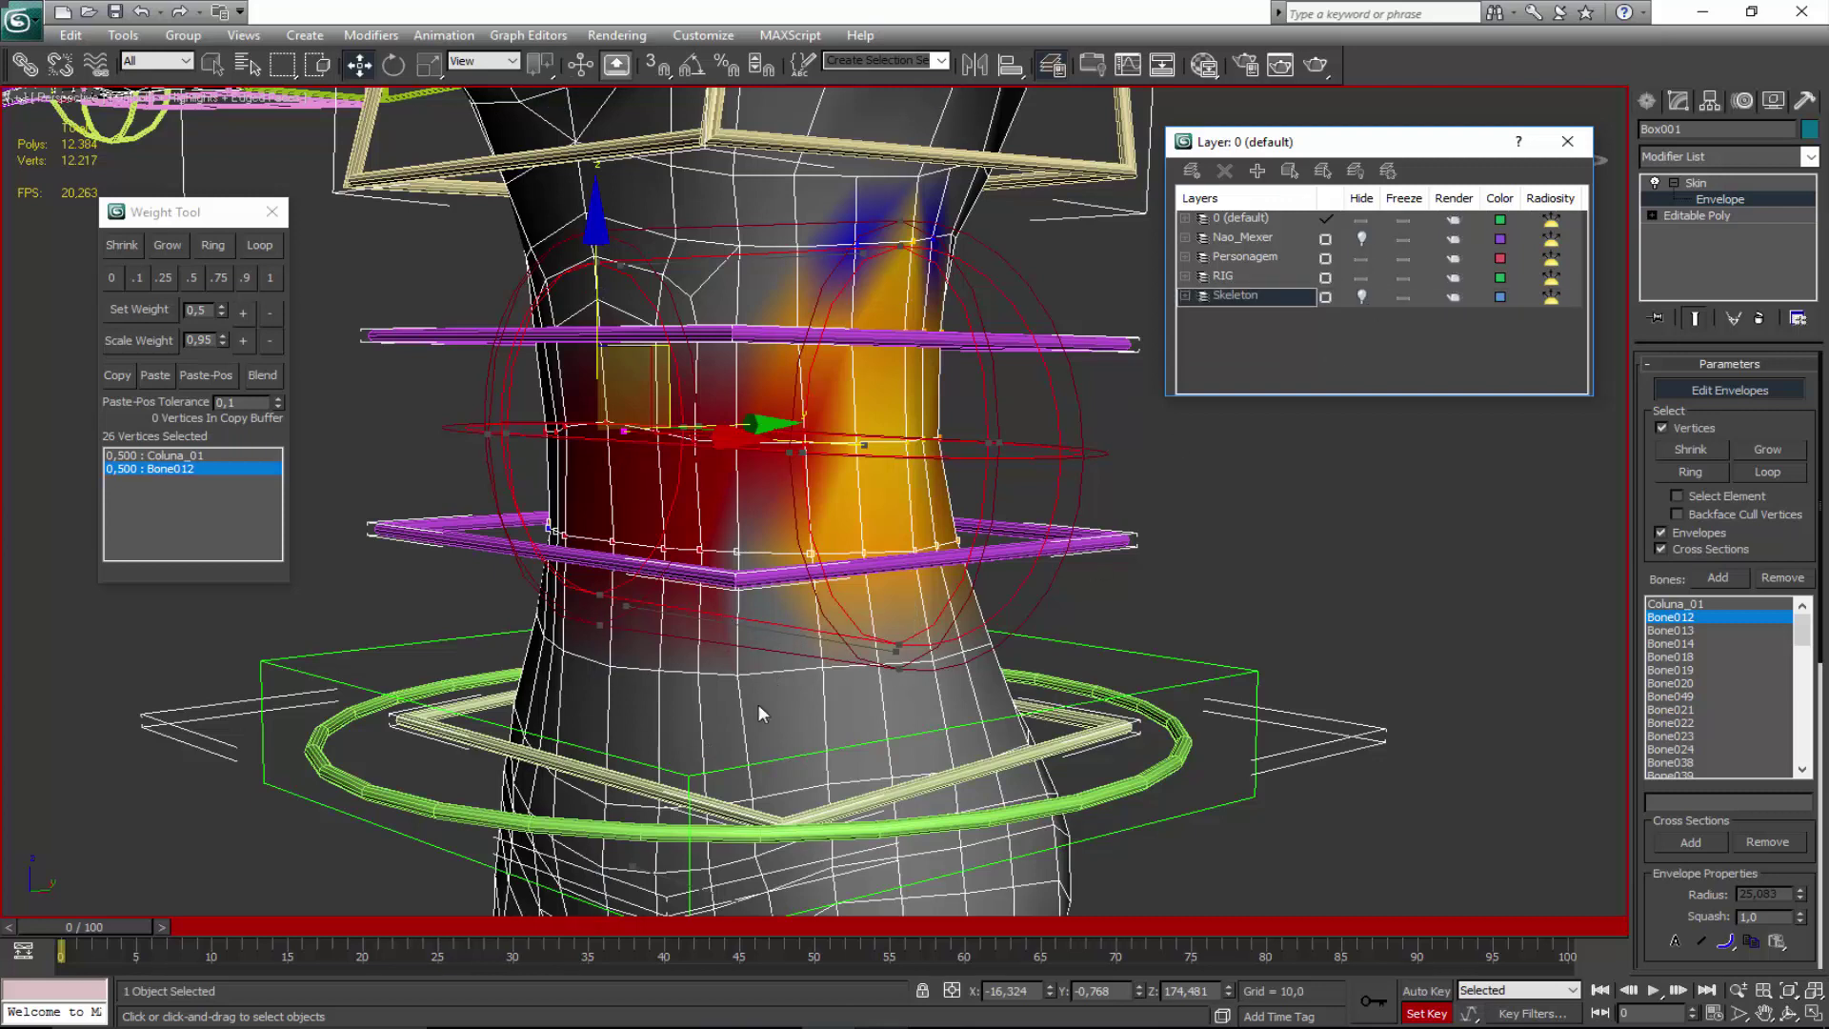
pyautogui.click(809, 635)
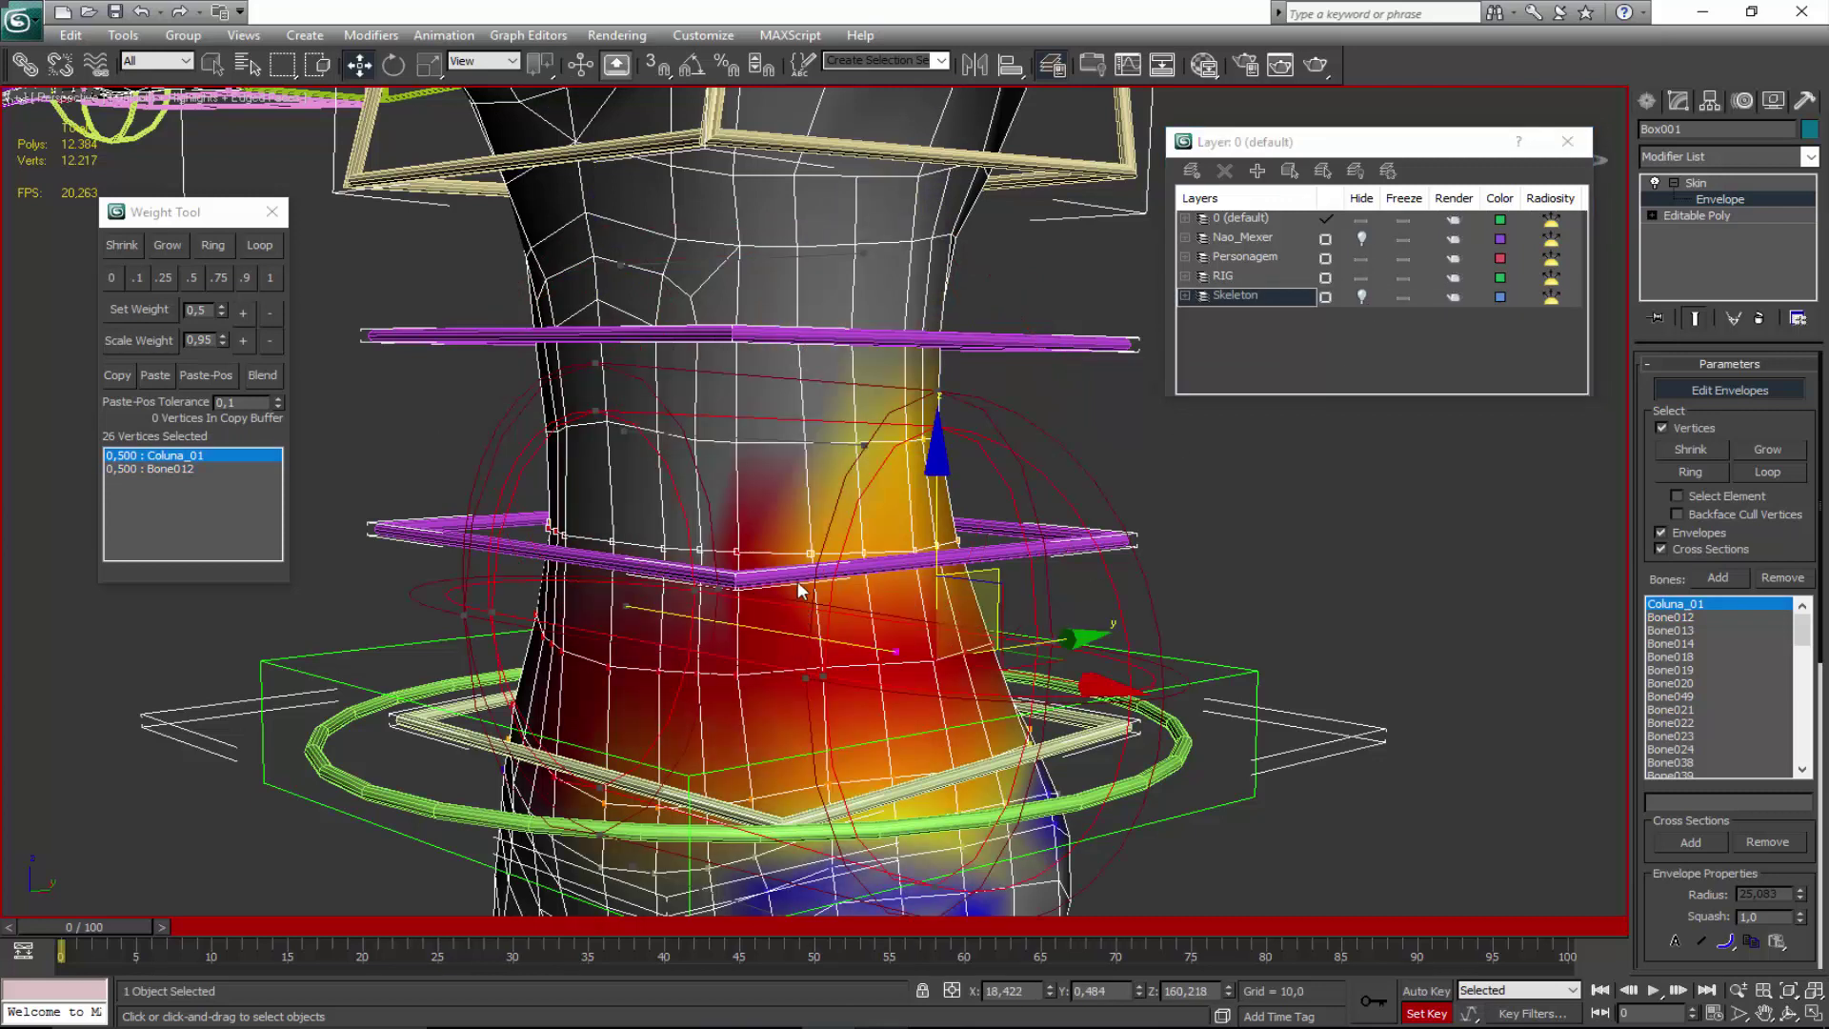
pyautogui.click(816, 441)
pyautogui.moveTo(726, 517); pyautogui.dragTo(736, 631, button='middle')
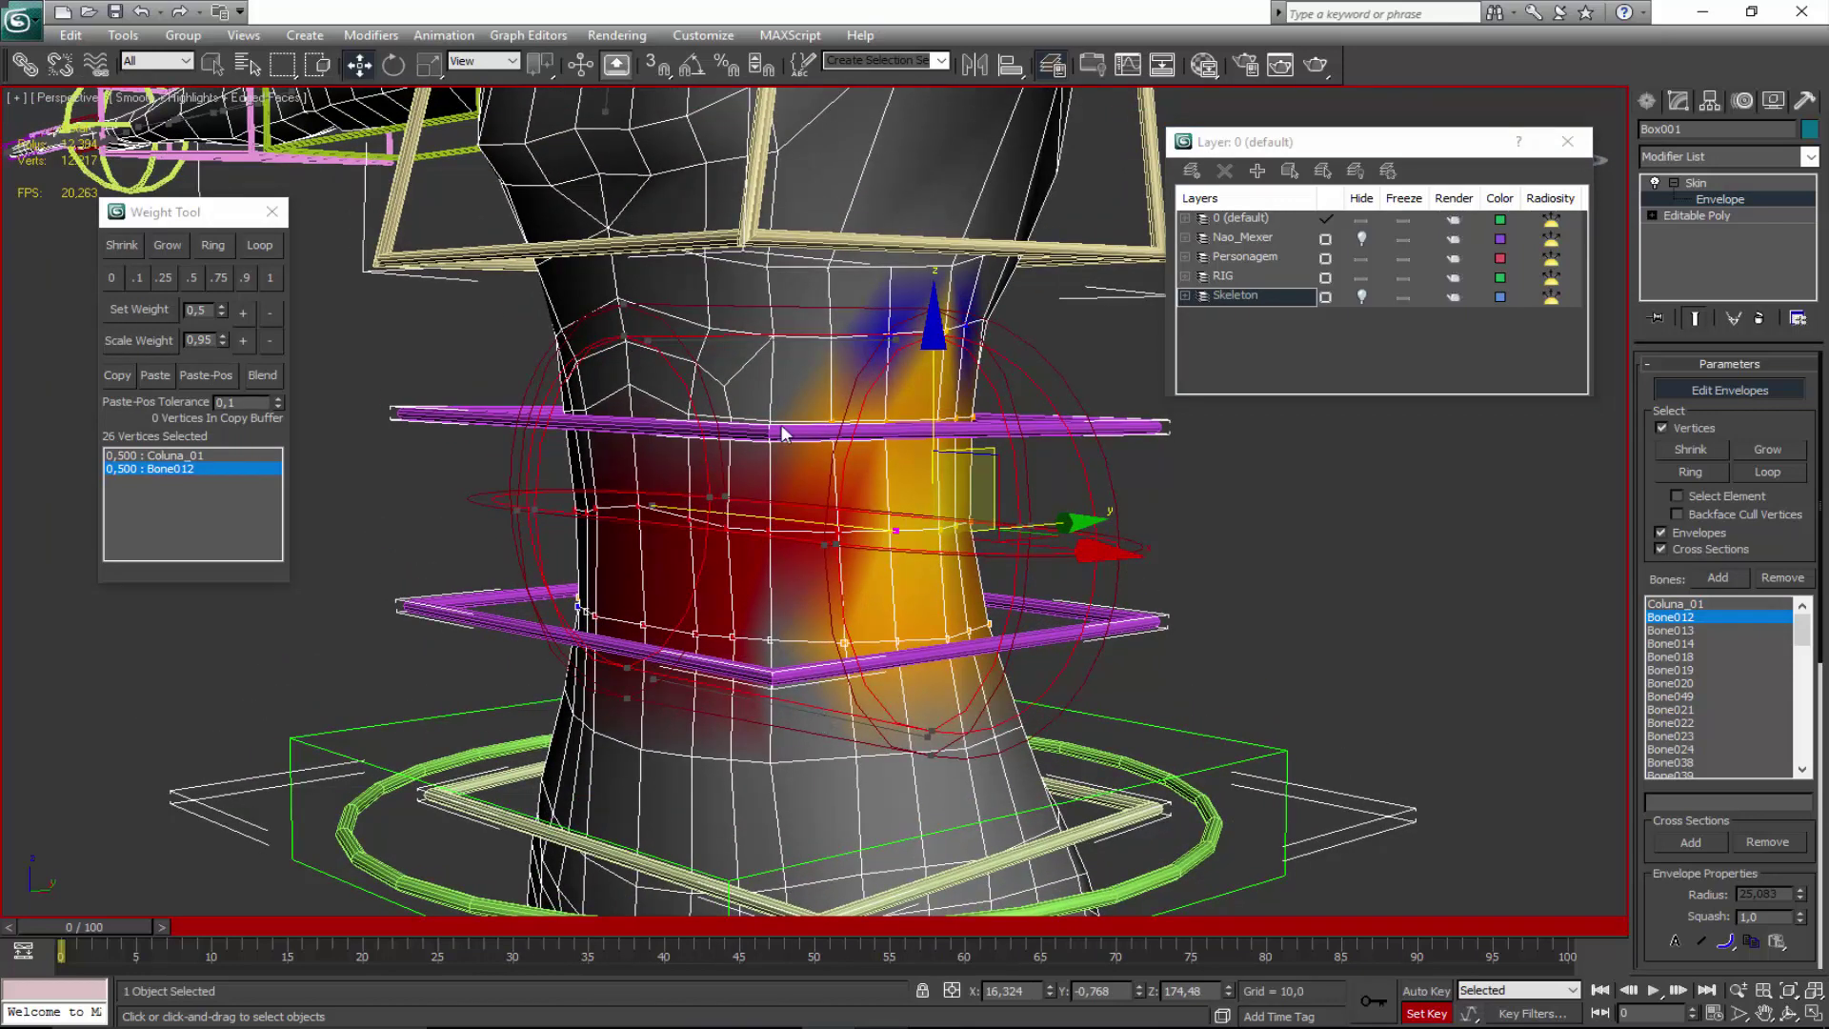
pyautogui.click(750, 336)
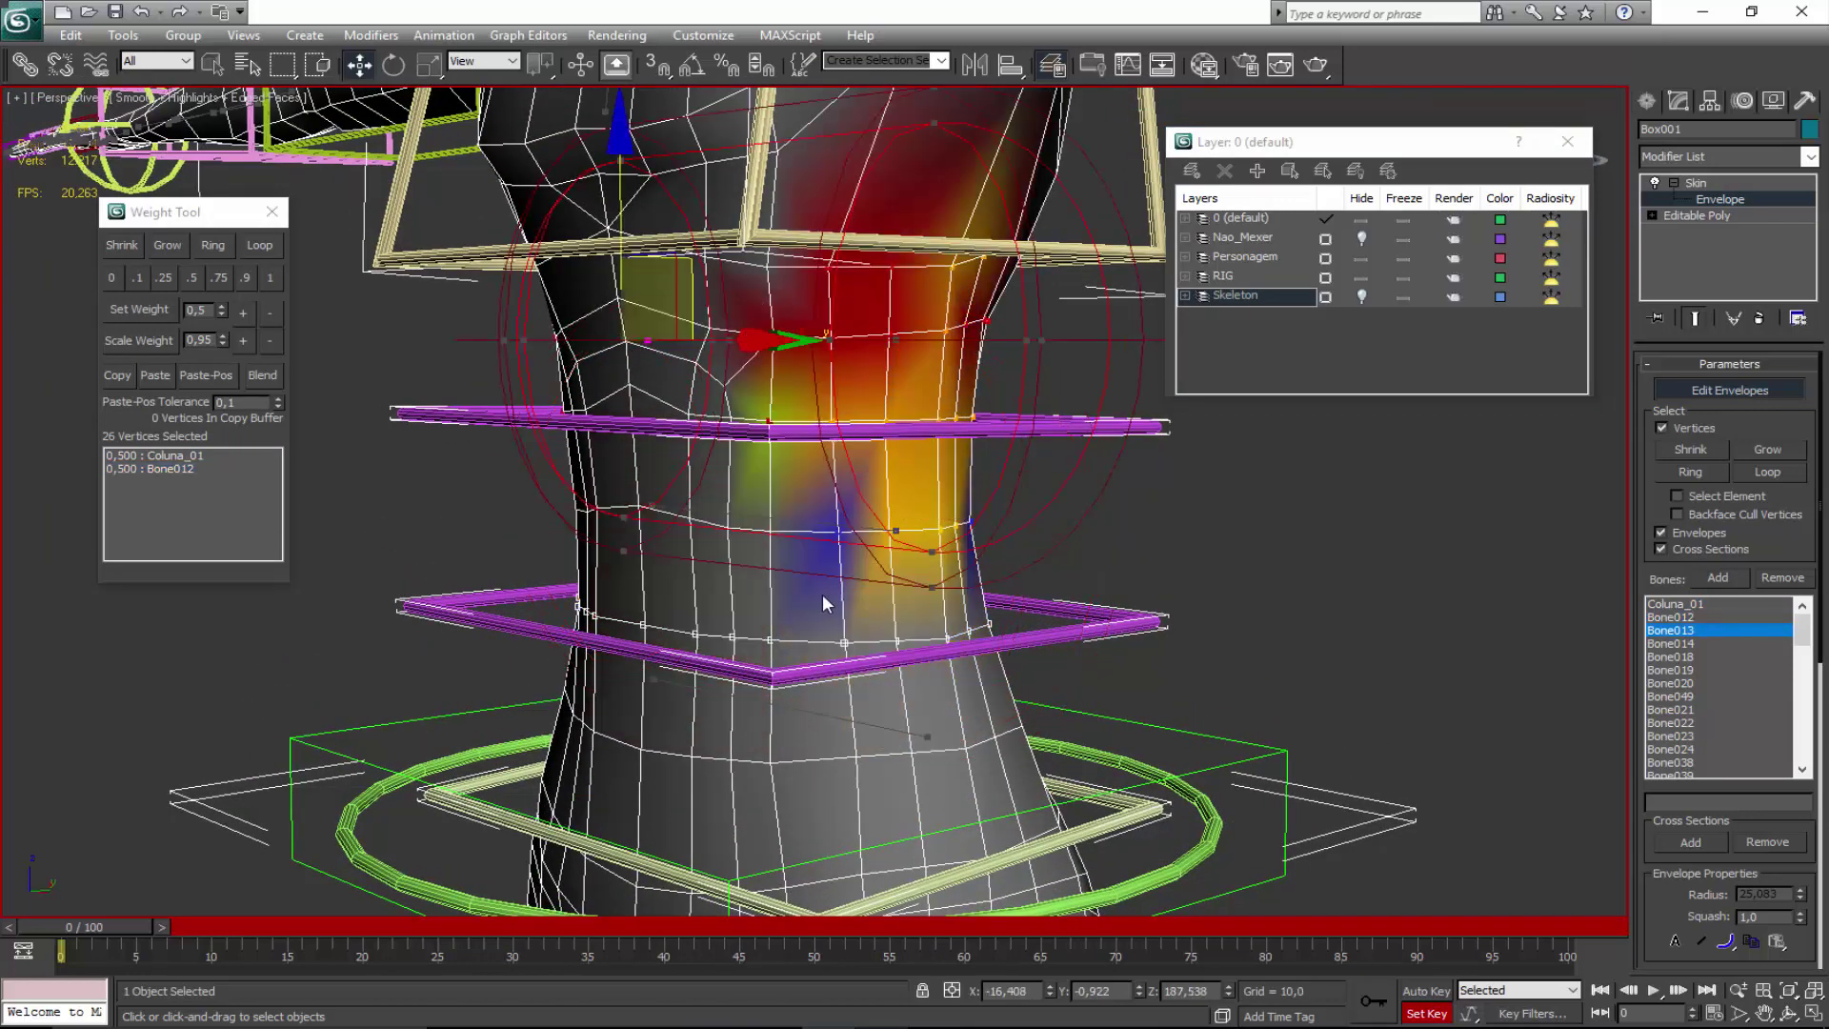
pyautogui.click(888, 727)
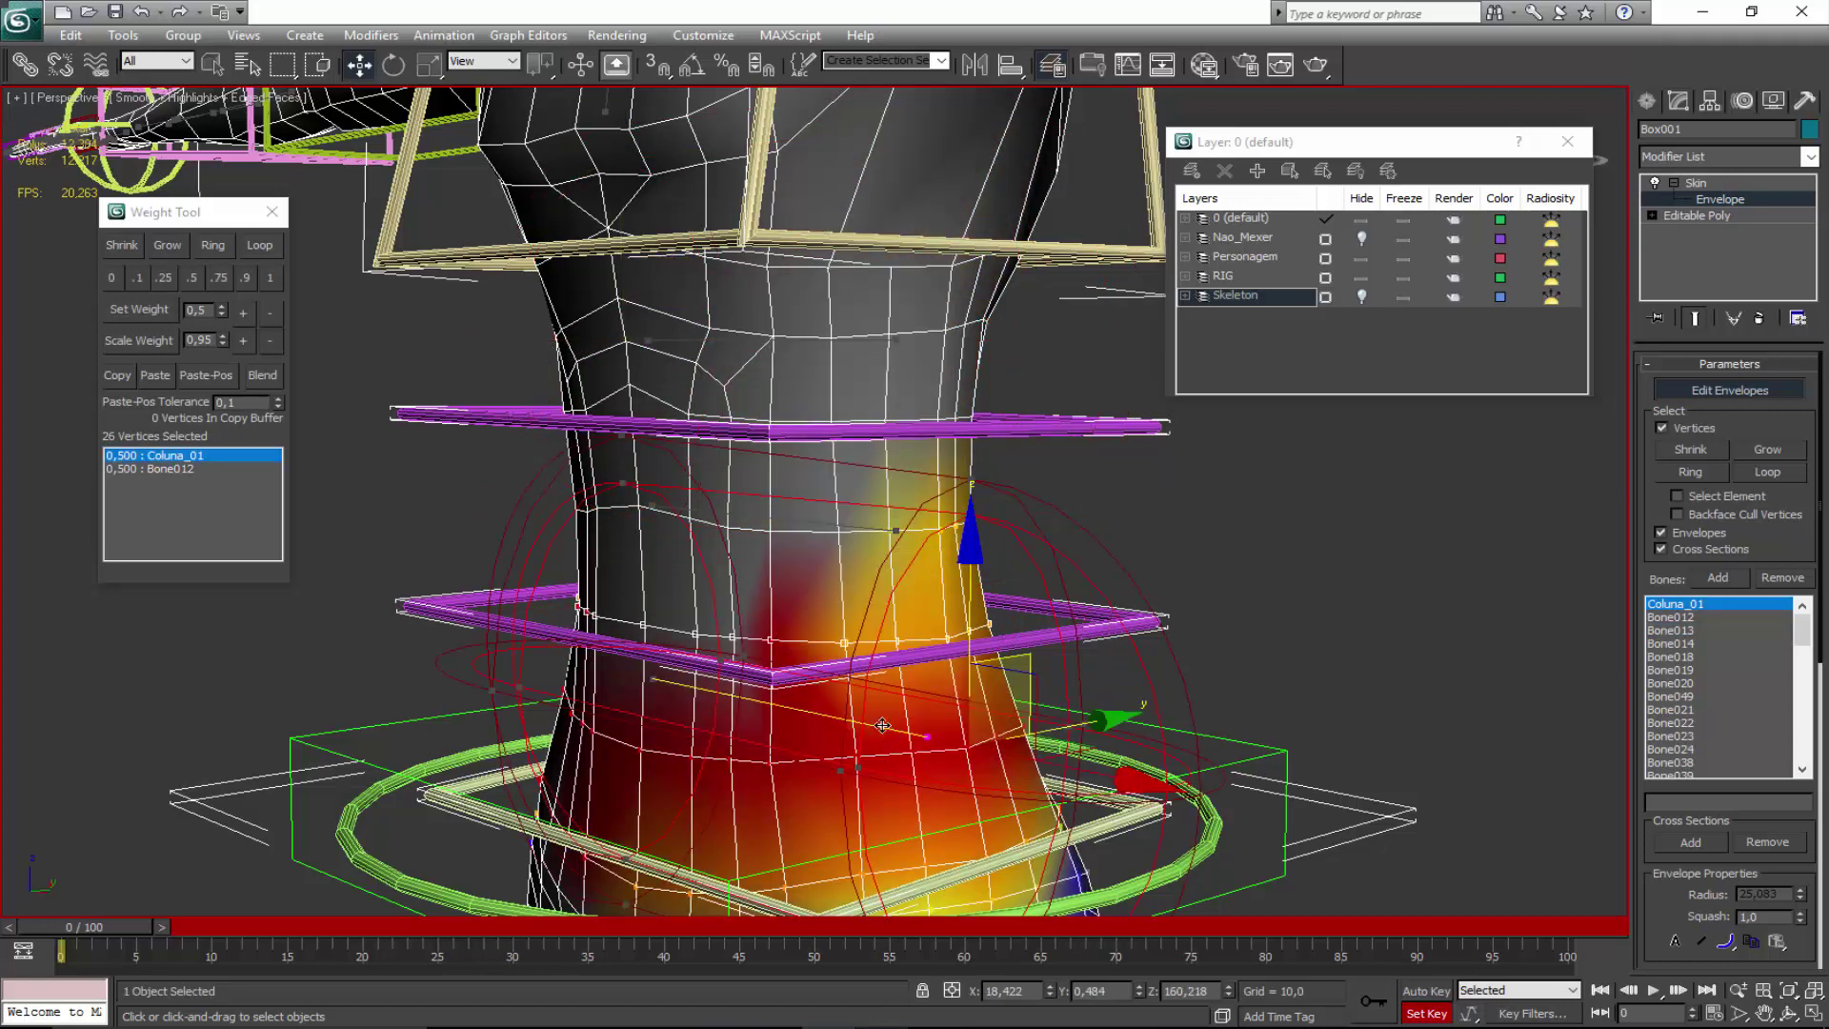
# - Choose Bone012, select the full vertex loop midway between the two purple spine controls, and set its weight to 1
pyautogui.click(813, 550)
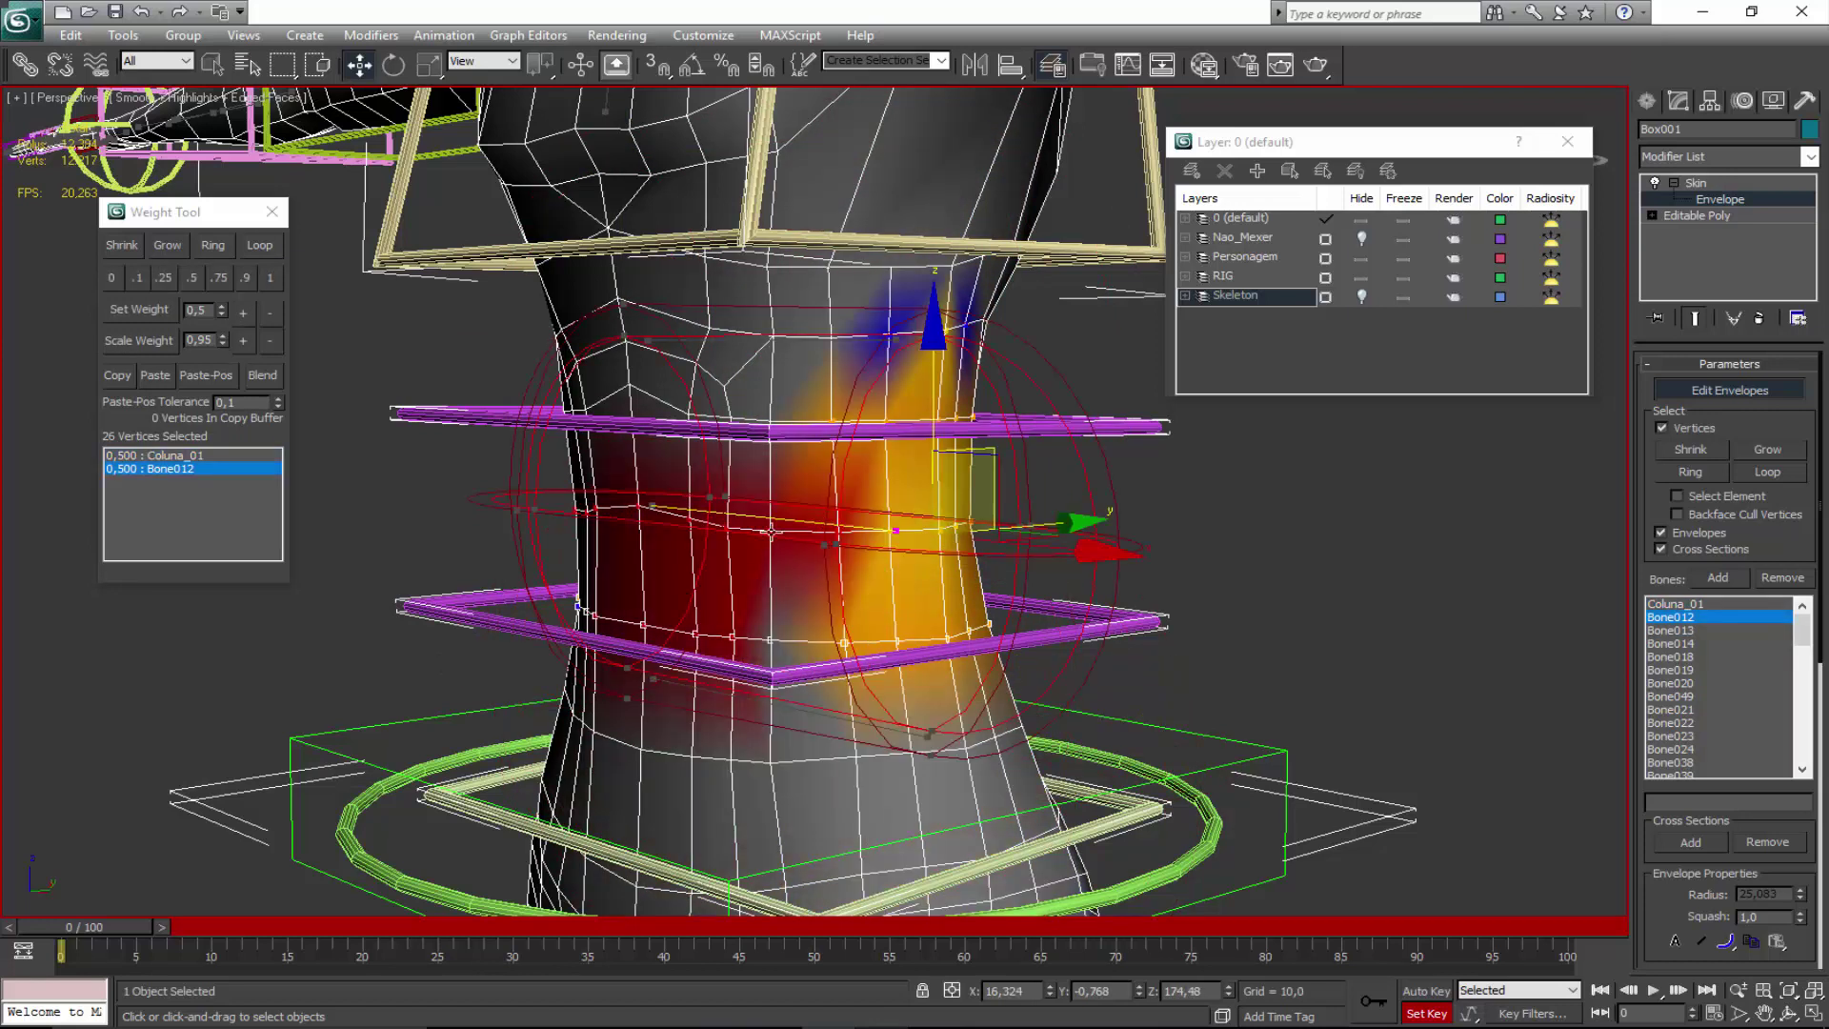
pyautogui.click(772, 538)
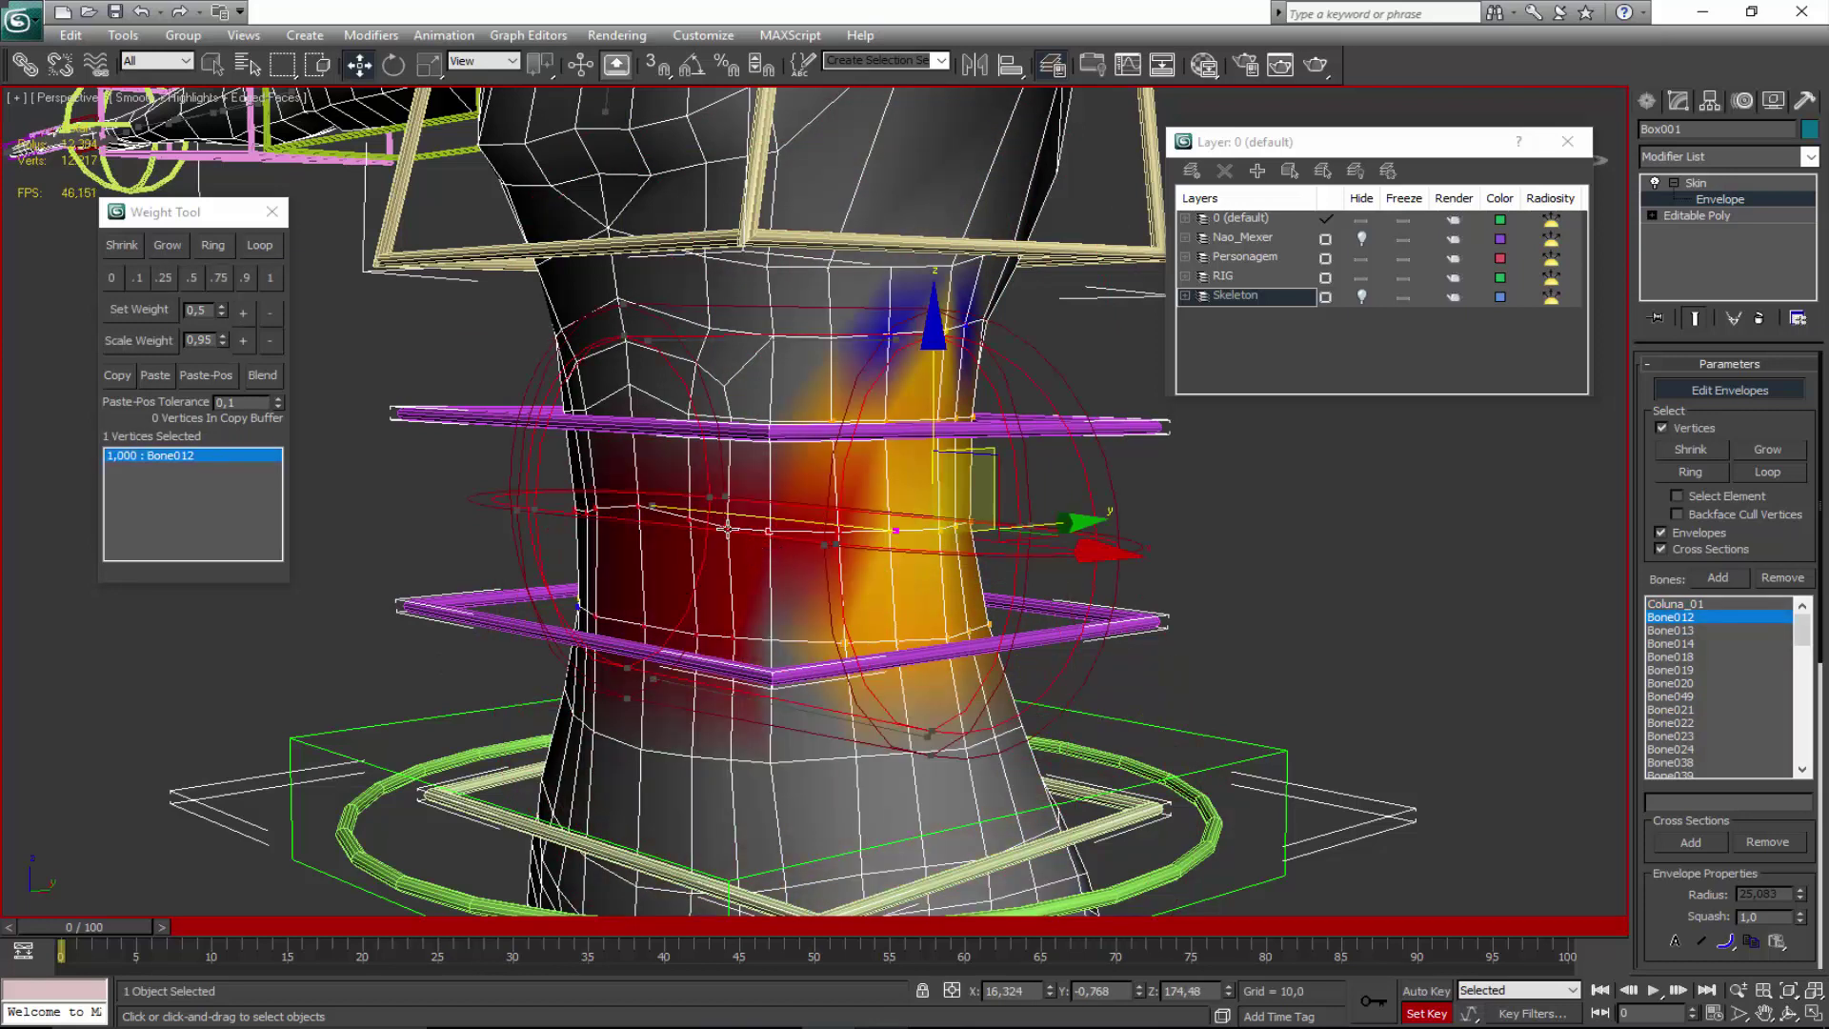
pyautogui.click(271, 249)
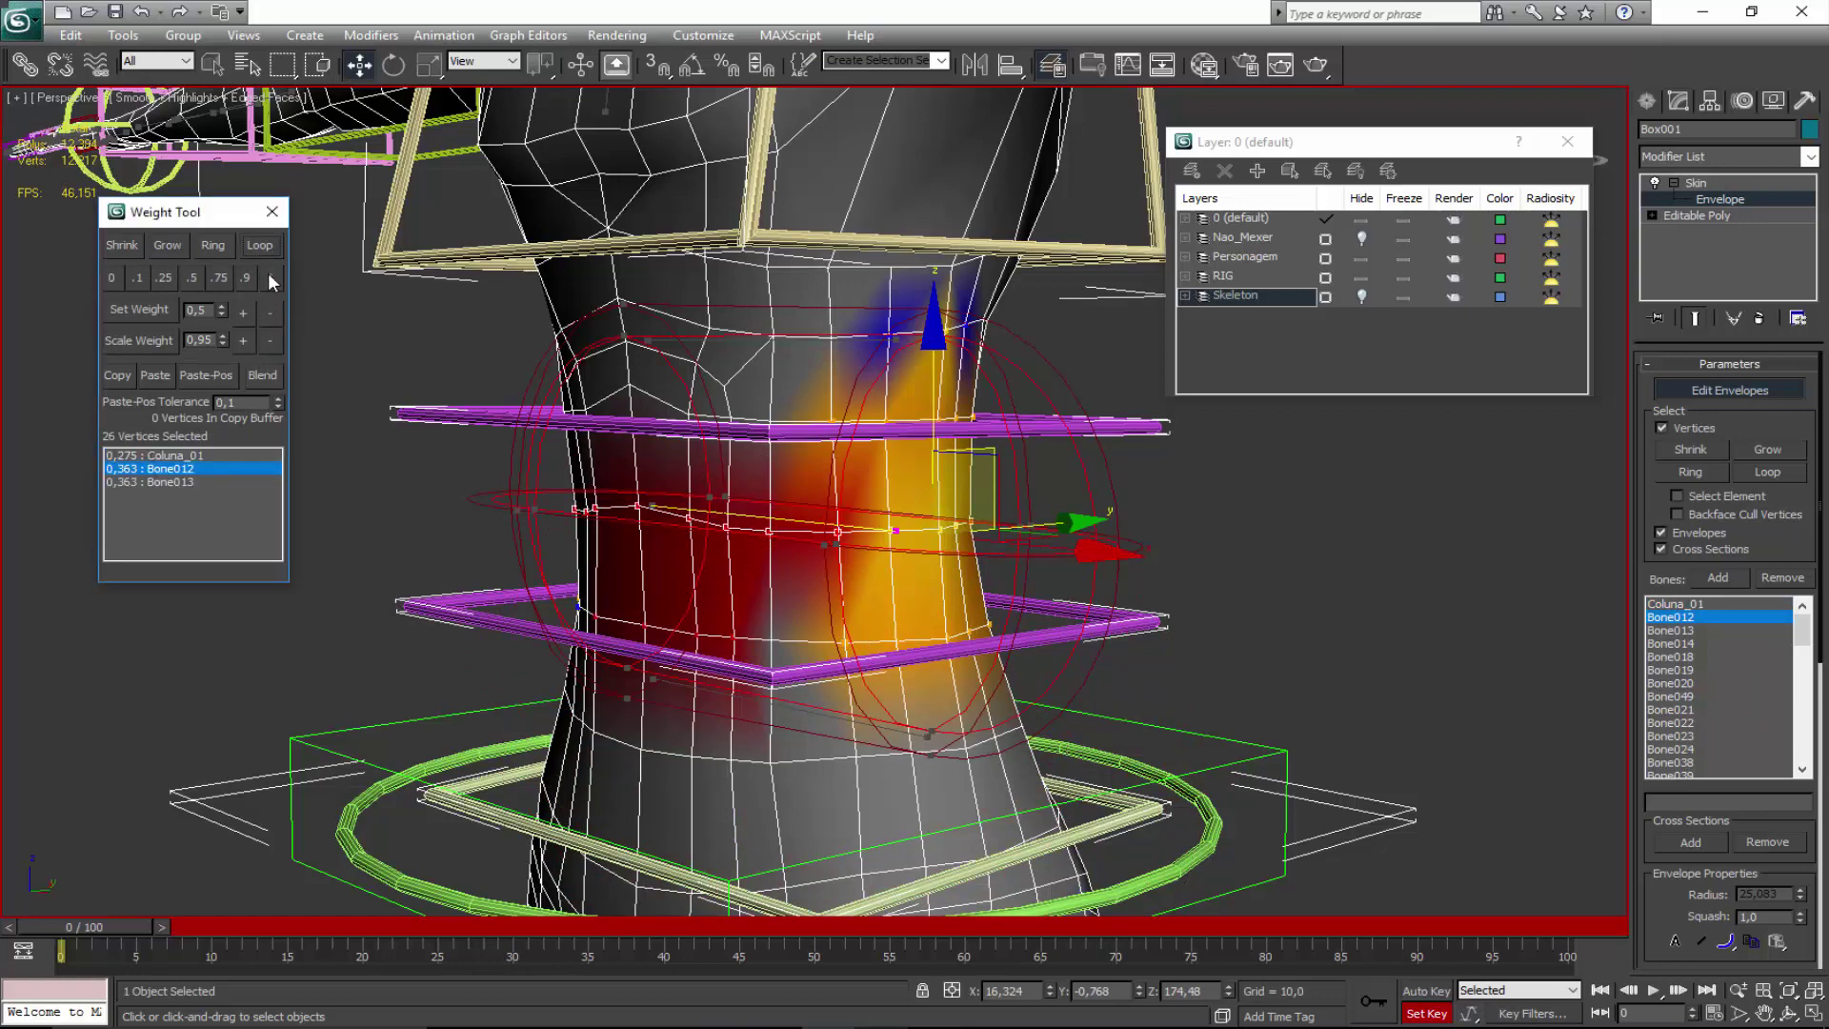
pyautogui.click(269, 276)
pyautogui.scroll(-5, 740, 540)
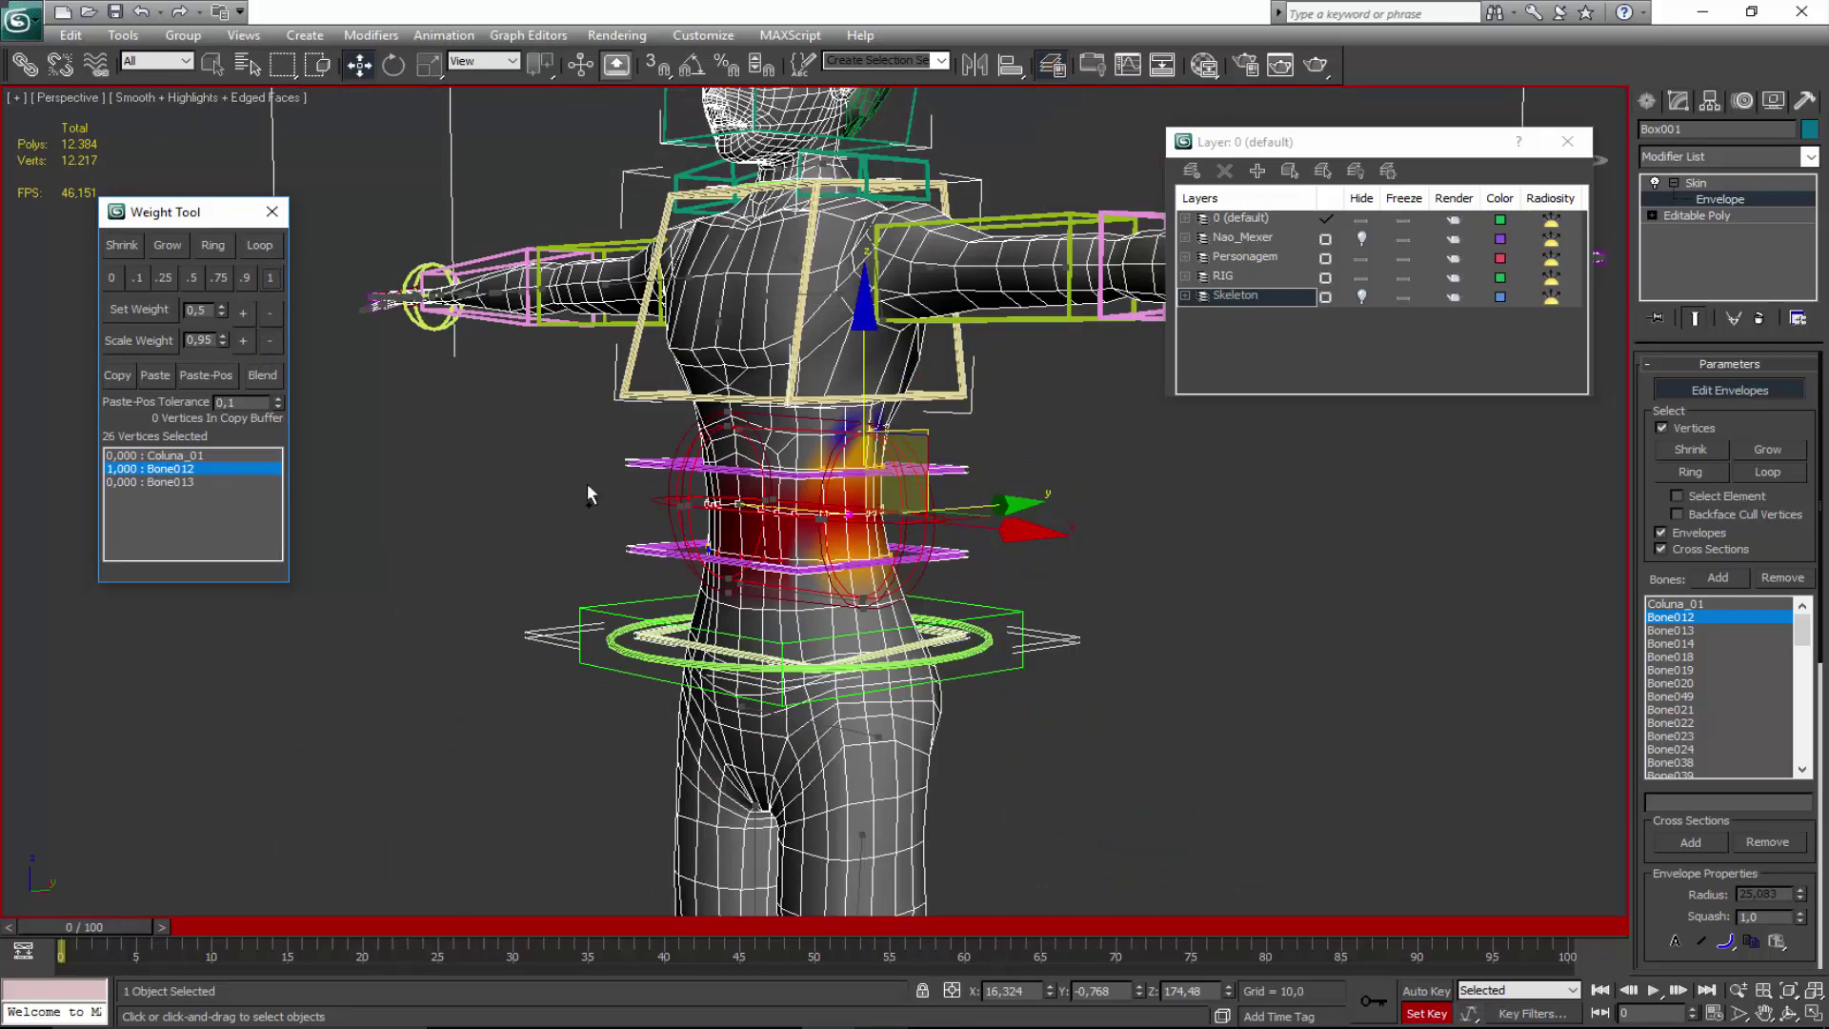
# - Choose Bone013 and select the vertex loop around the torso just below the chest control
pyautogui.hotkey('ctrl', 'r')
pyautogui.moveTo(906, 631); pyautogui.dragTo(897, 669)
pyautogui.scroll(3, 825, 629)
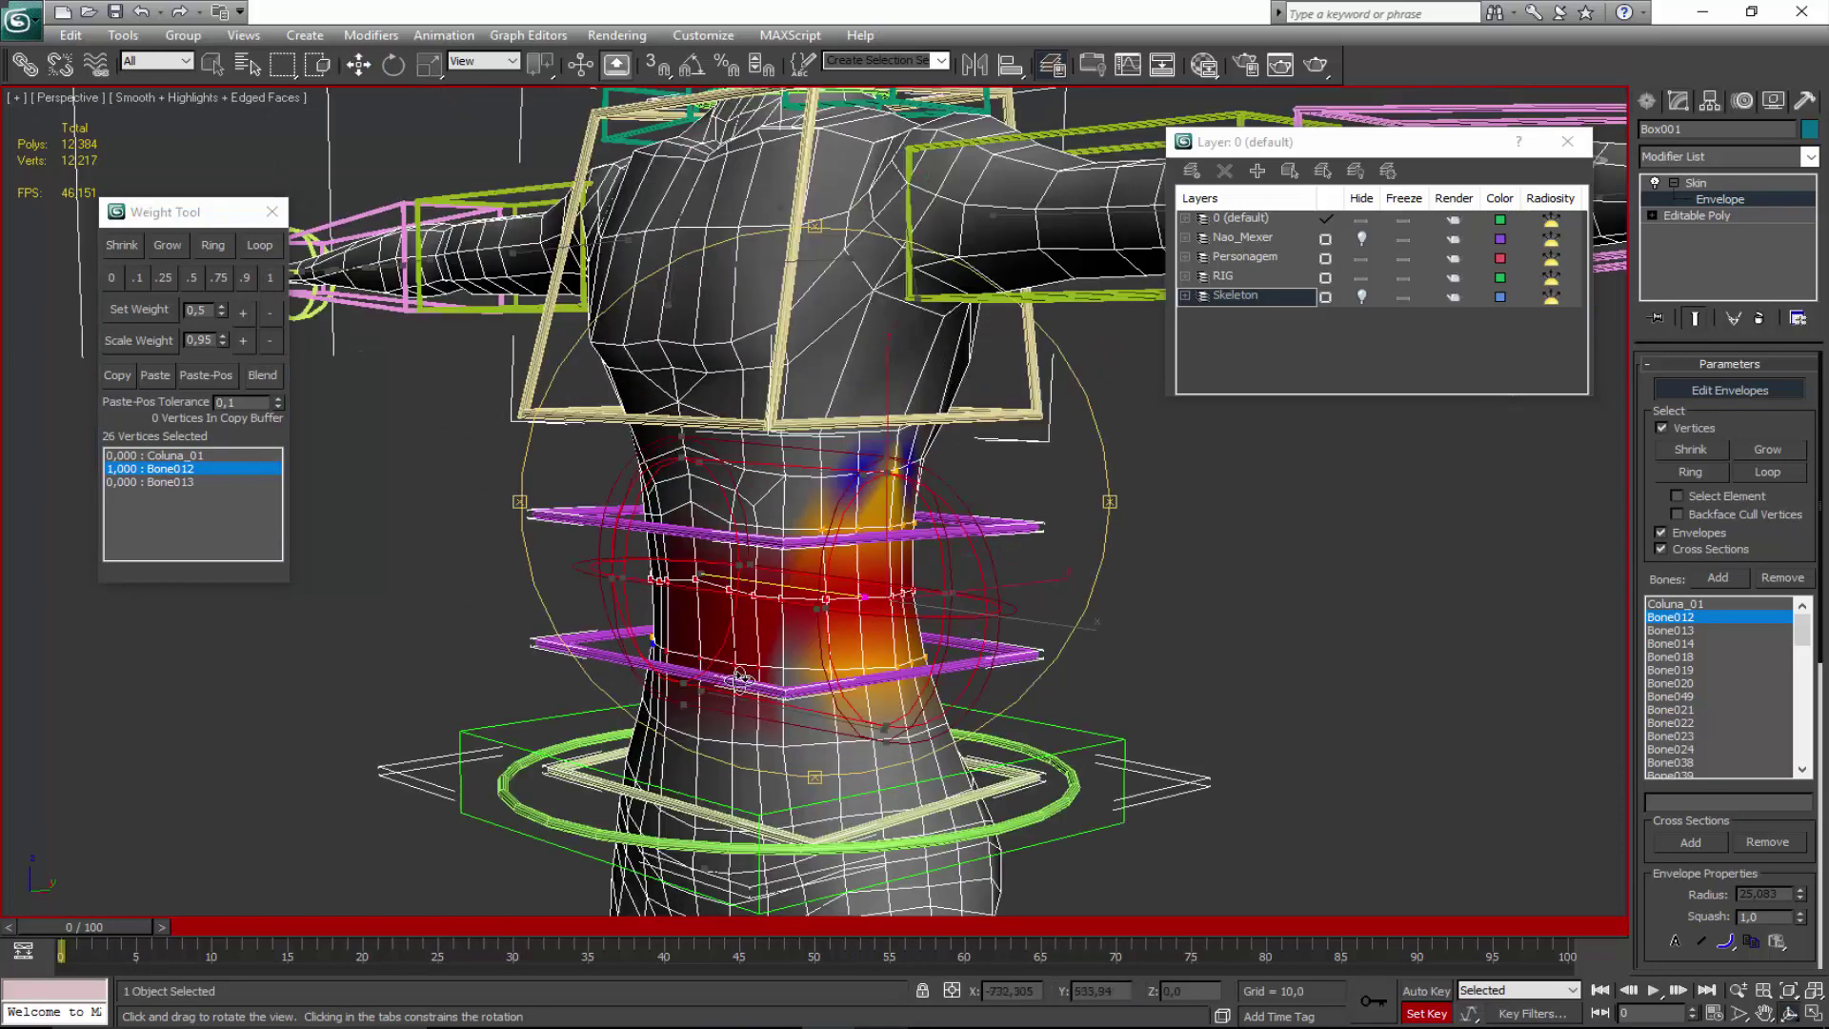
pyautogui.moveTo(871, 648); pyautogui.dragTo(800, 539)
pyautogui.press('w')
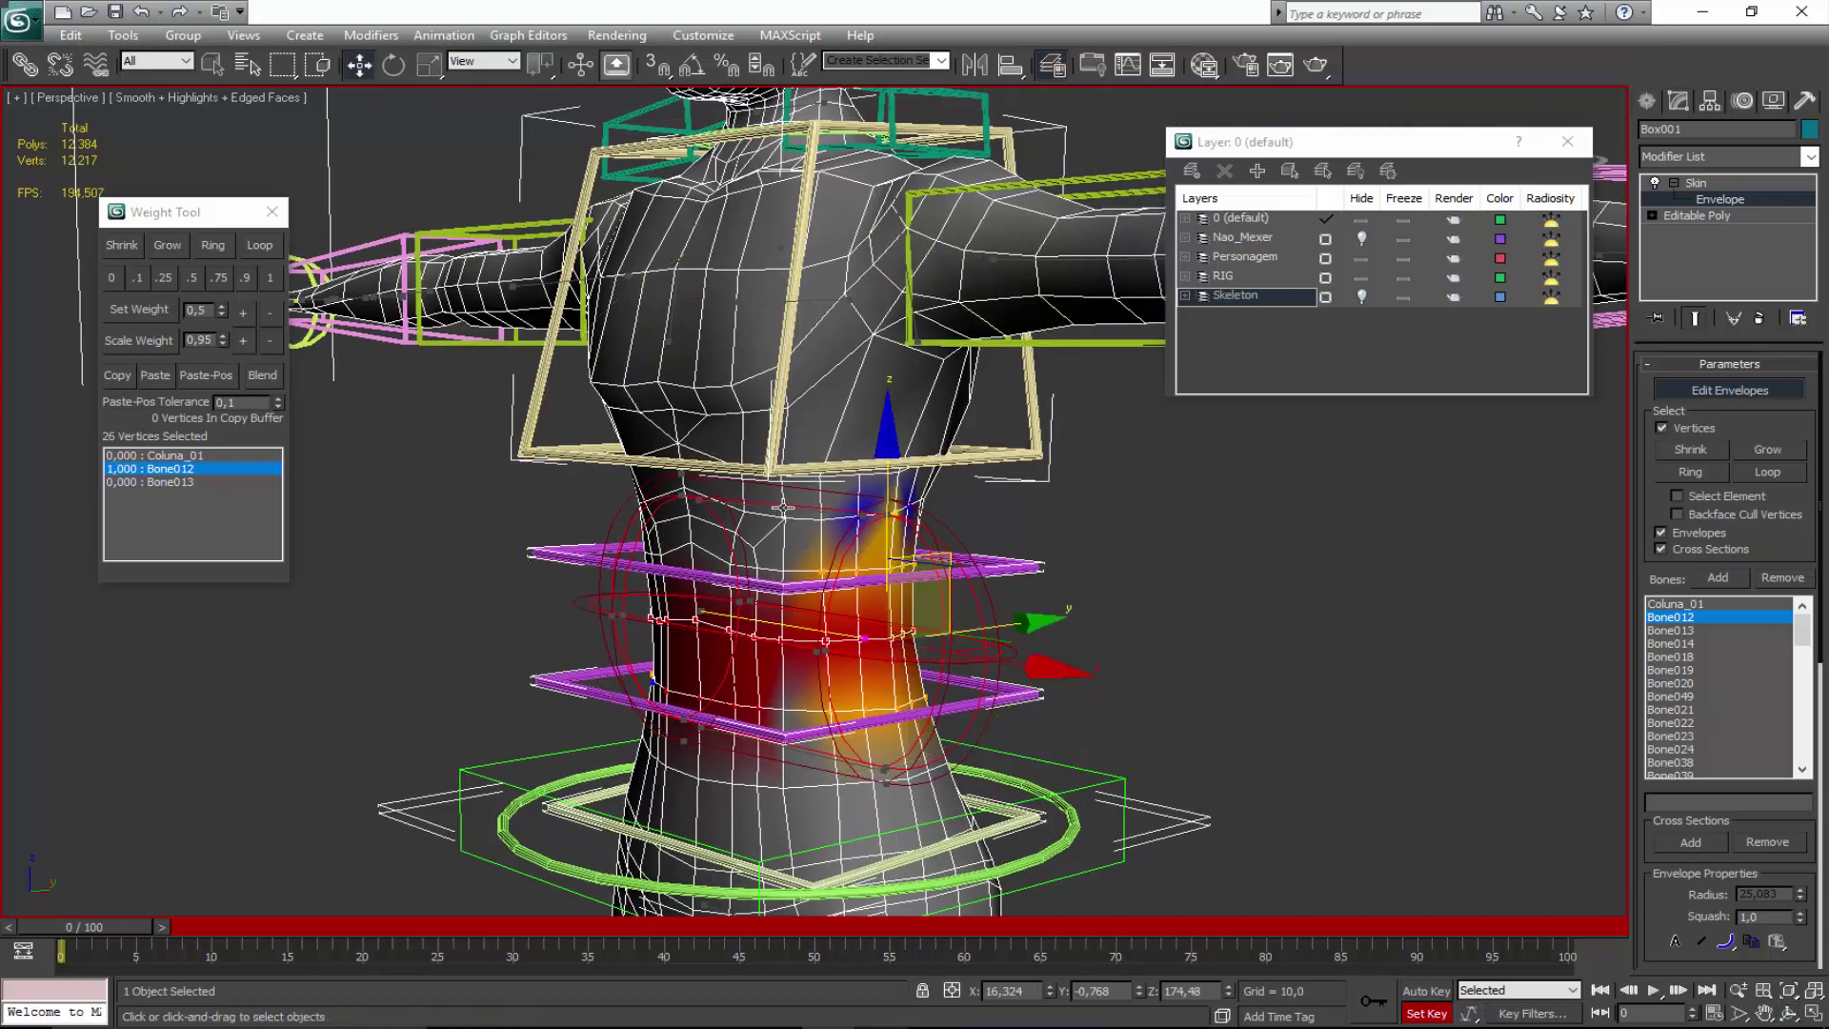
pyautogui.click(783, 507)
pyautogui.scroll(3, 800, 606)
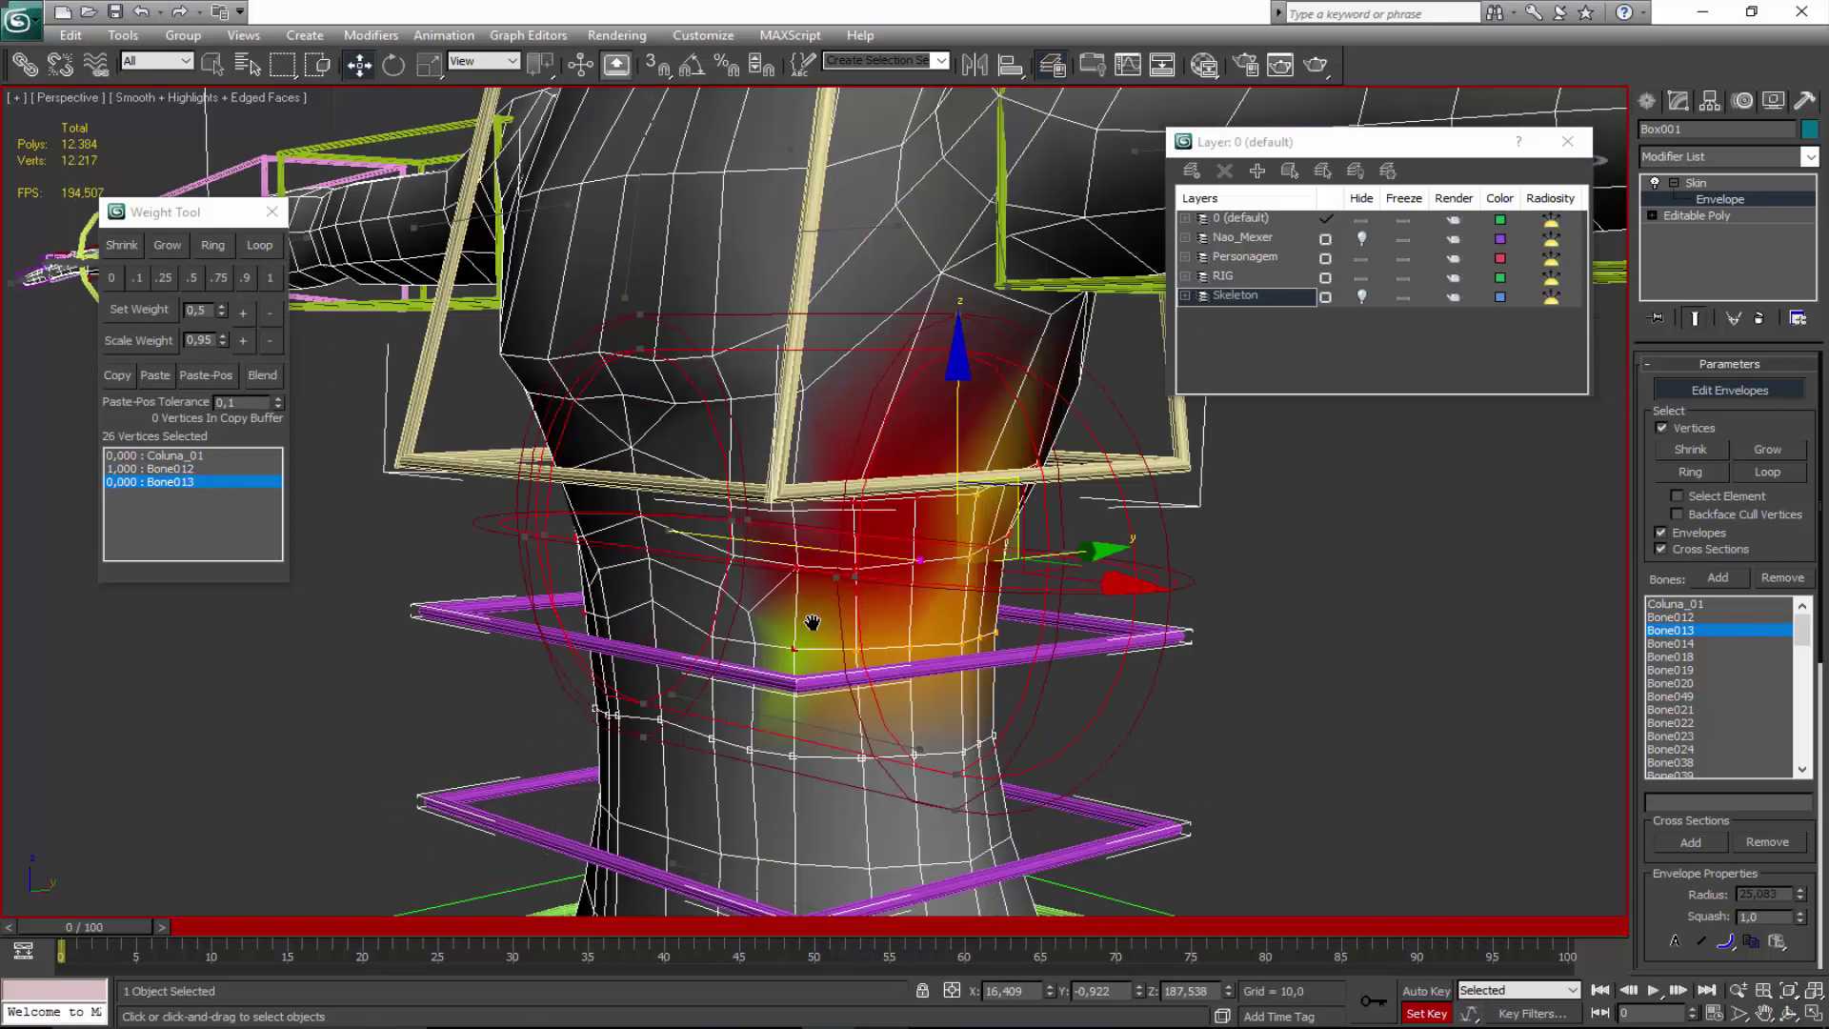
pyautogui.click(798, 563)
pyautogui.click(797, 568)
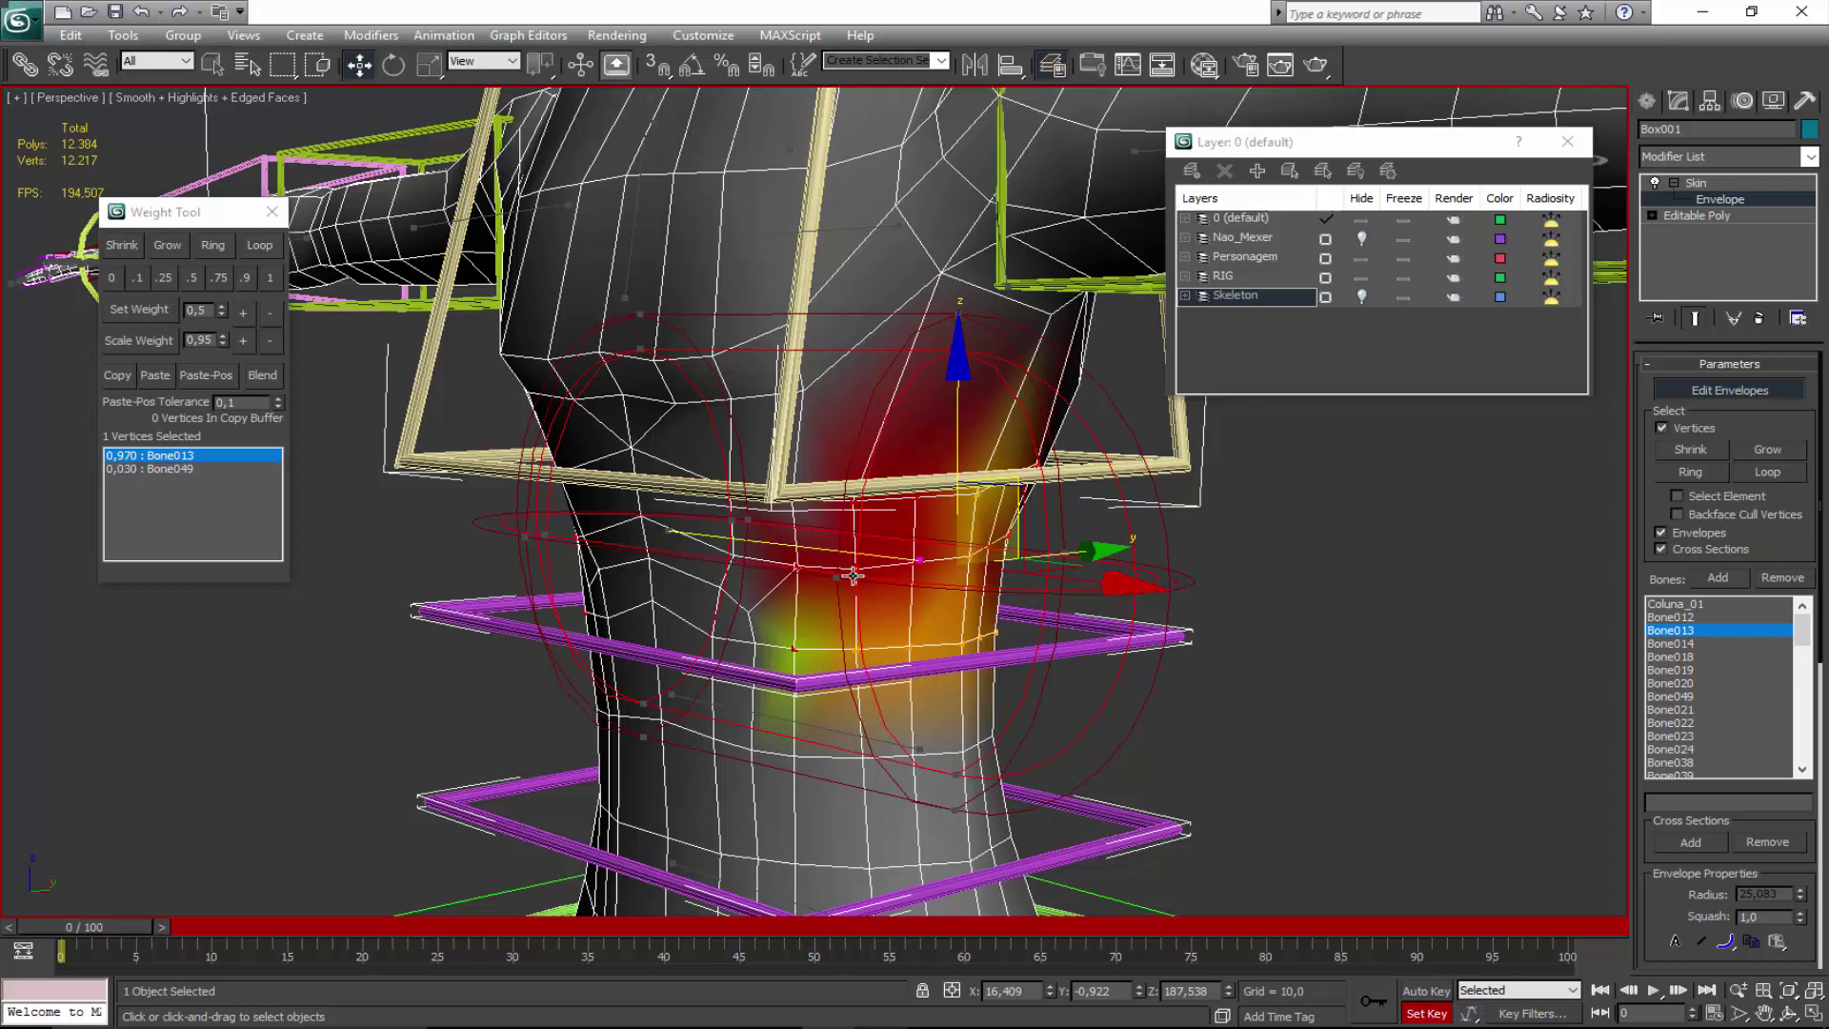
pyautogui.click(260, 249)
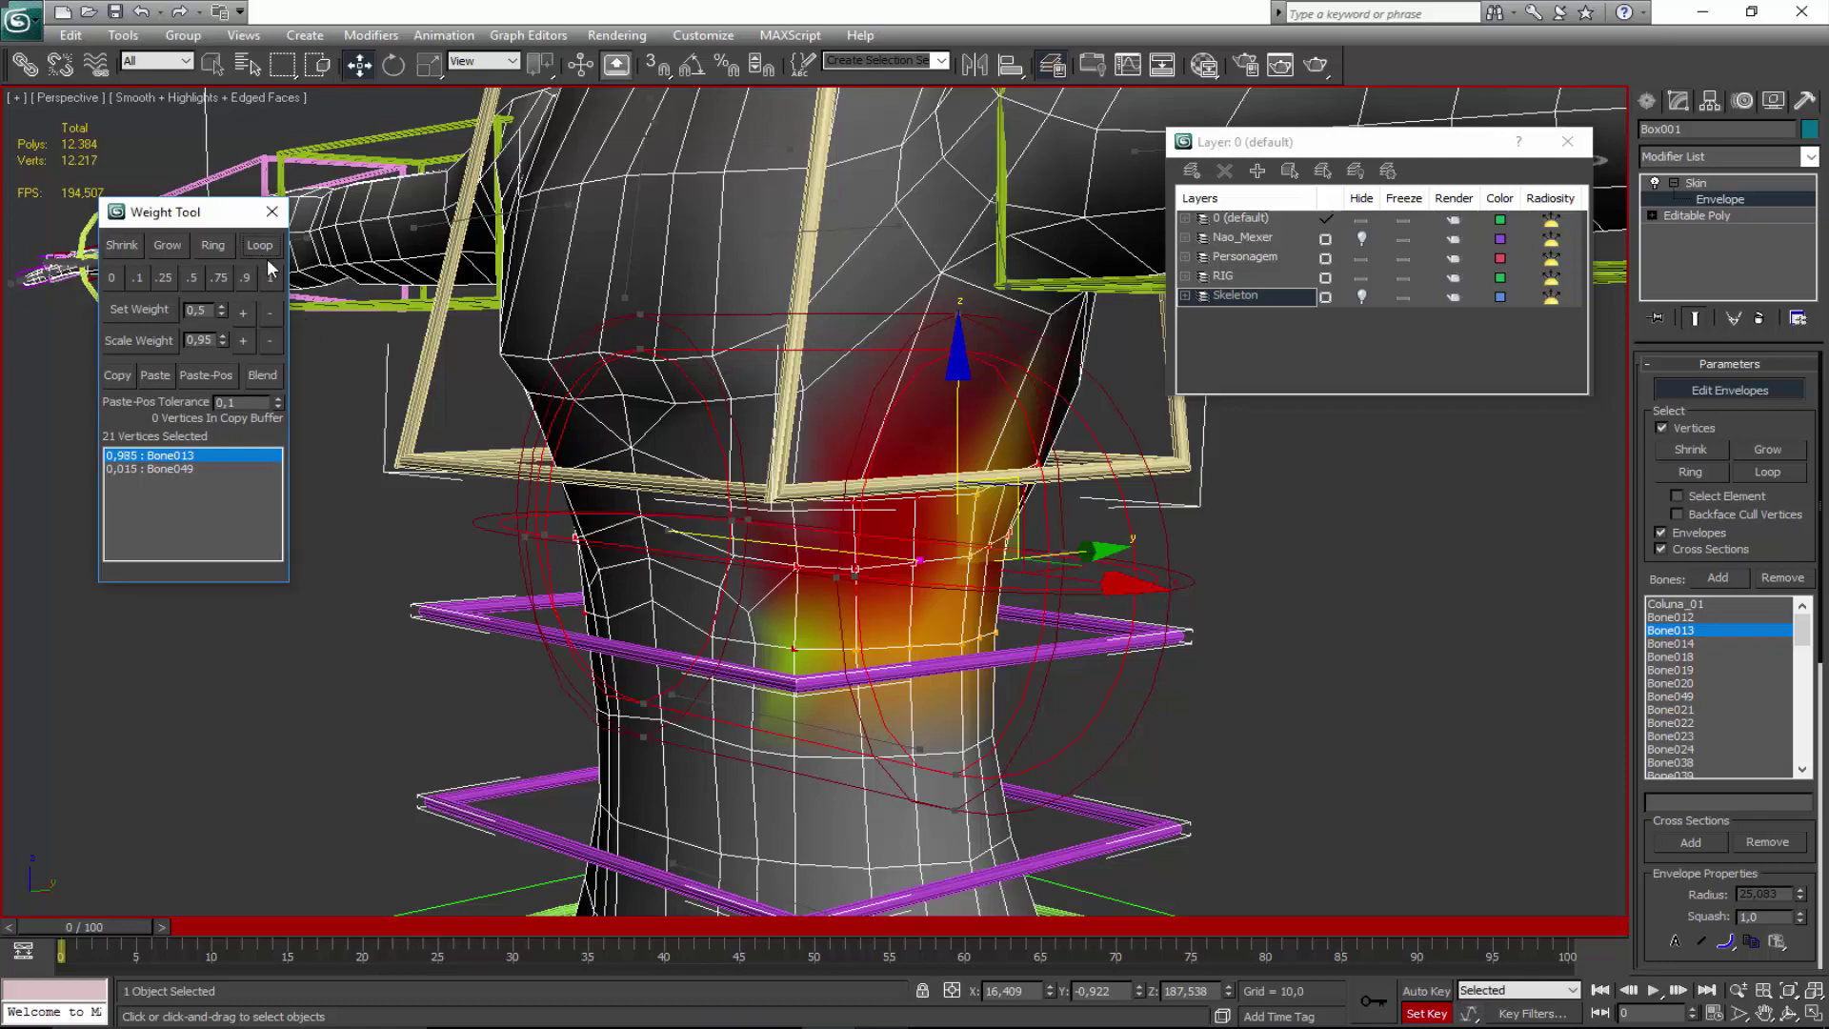
# - Check the loop against the bones by briefly showing the Skeleton layer, and set the loop's Bone013 weight to 1
pyautogui.keyDown('alt'); pyautogui.moveTo(957, 506); pyautogui.dragTo(923, 564, button='middle'); pyautogui.keyUp('alt')
pyautogui.click(1375, 297)
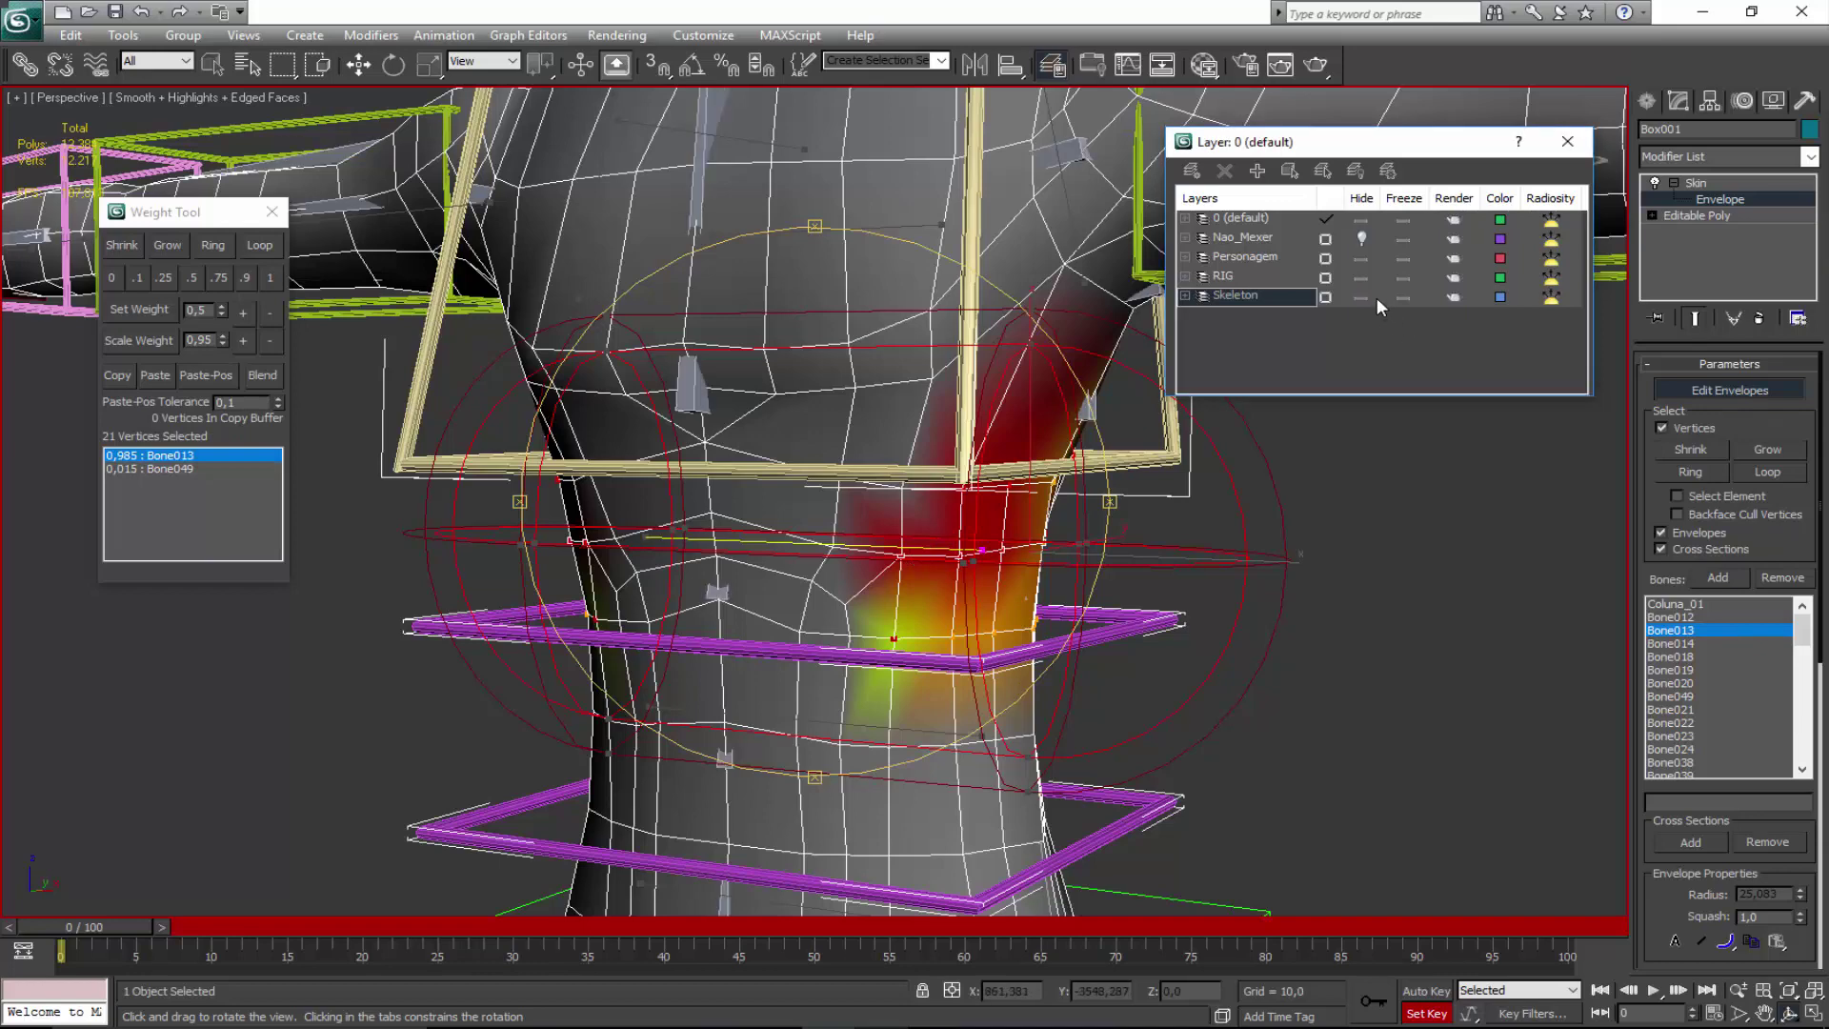
pyautogui.press('F3')
pyautogui.press('F3')
pyautogui.click(1375, 297)
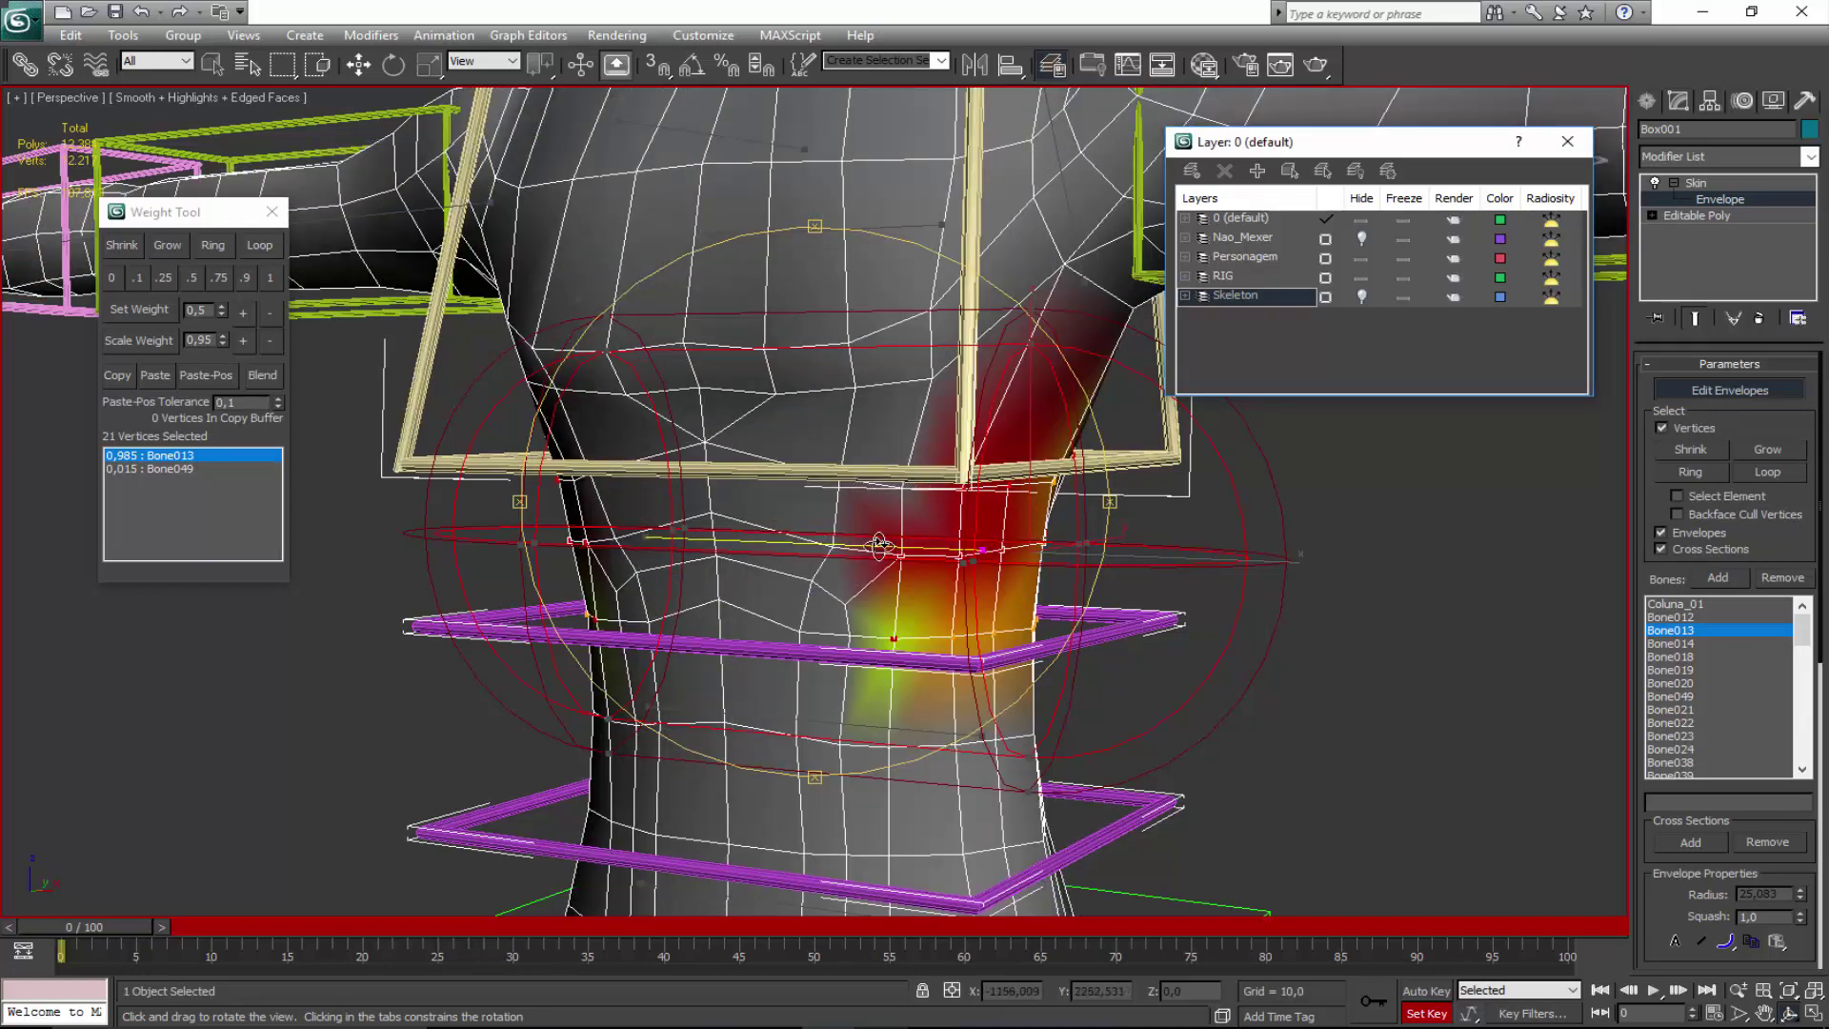
pyautogui.scroll(5, 860, 556)
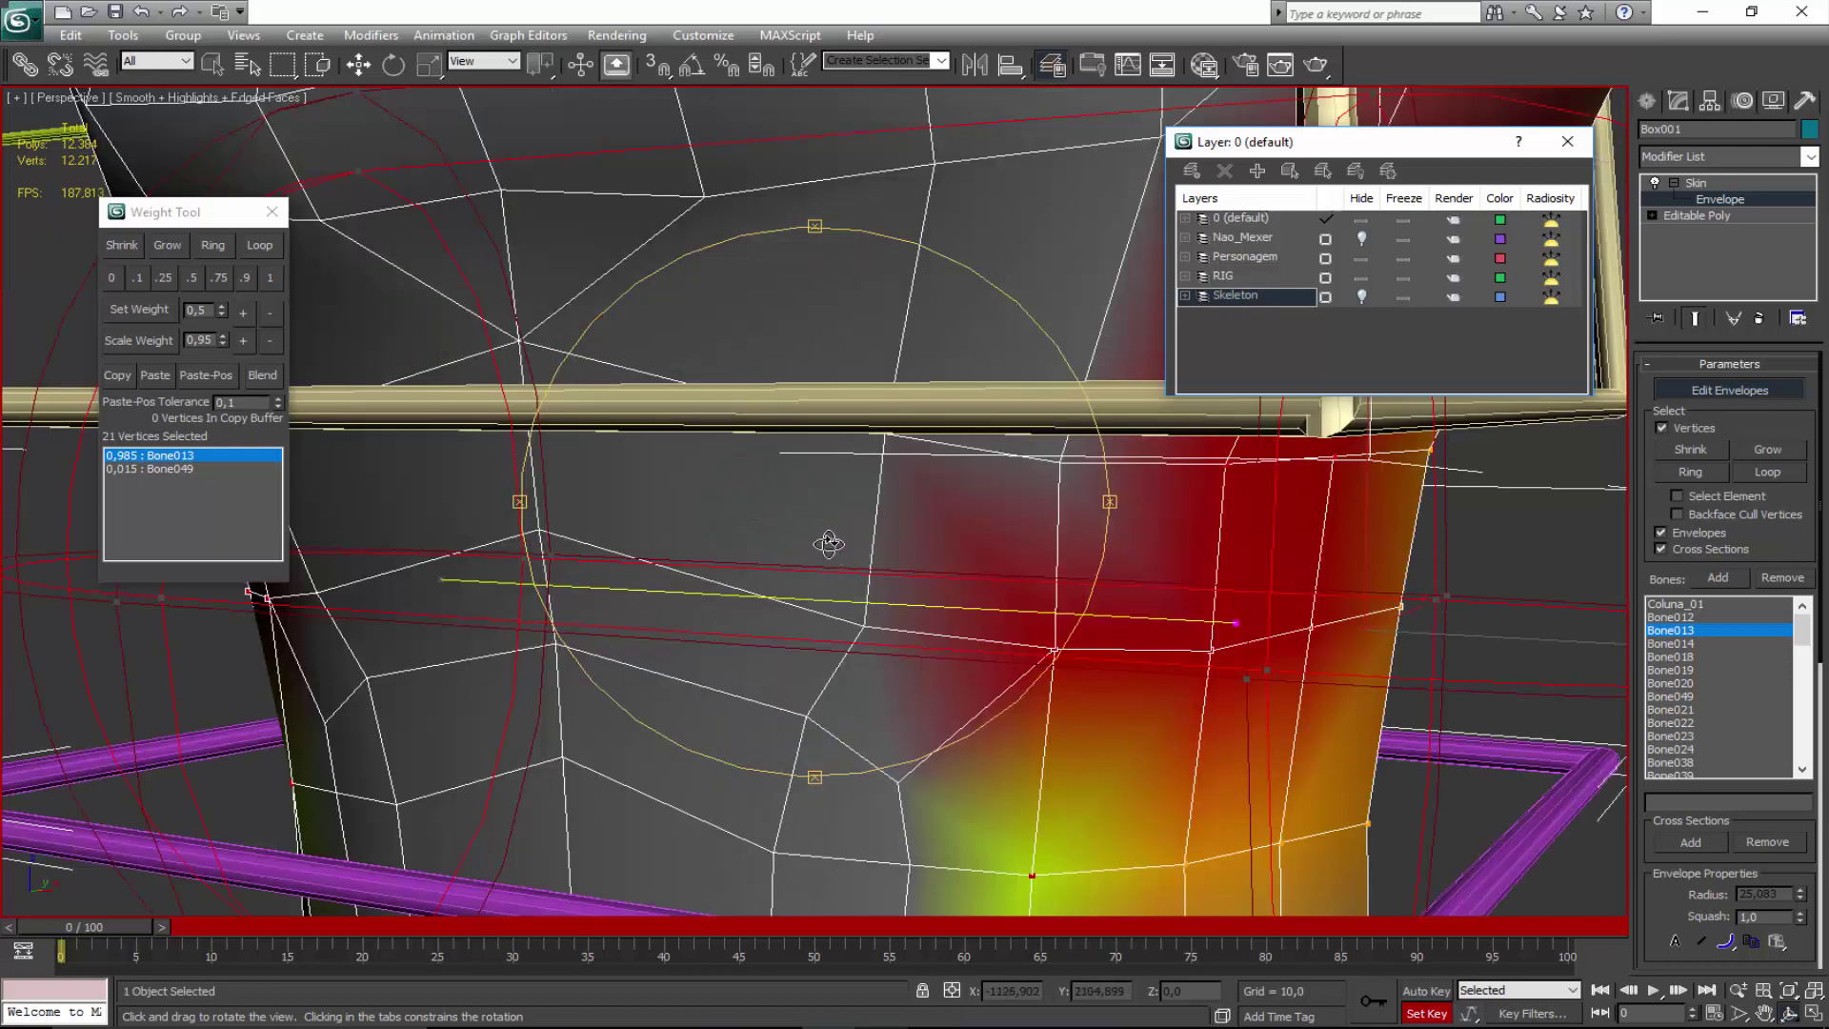
pyautogui.click(271, 276)
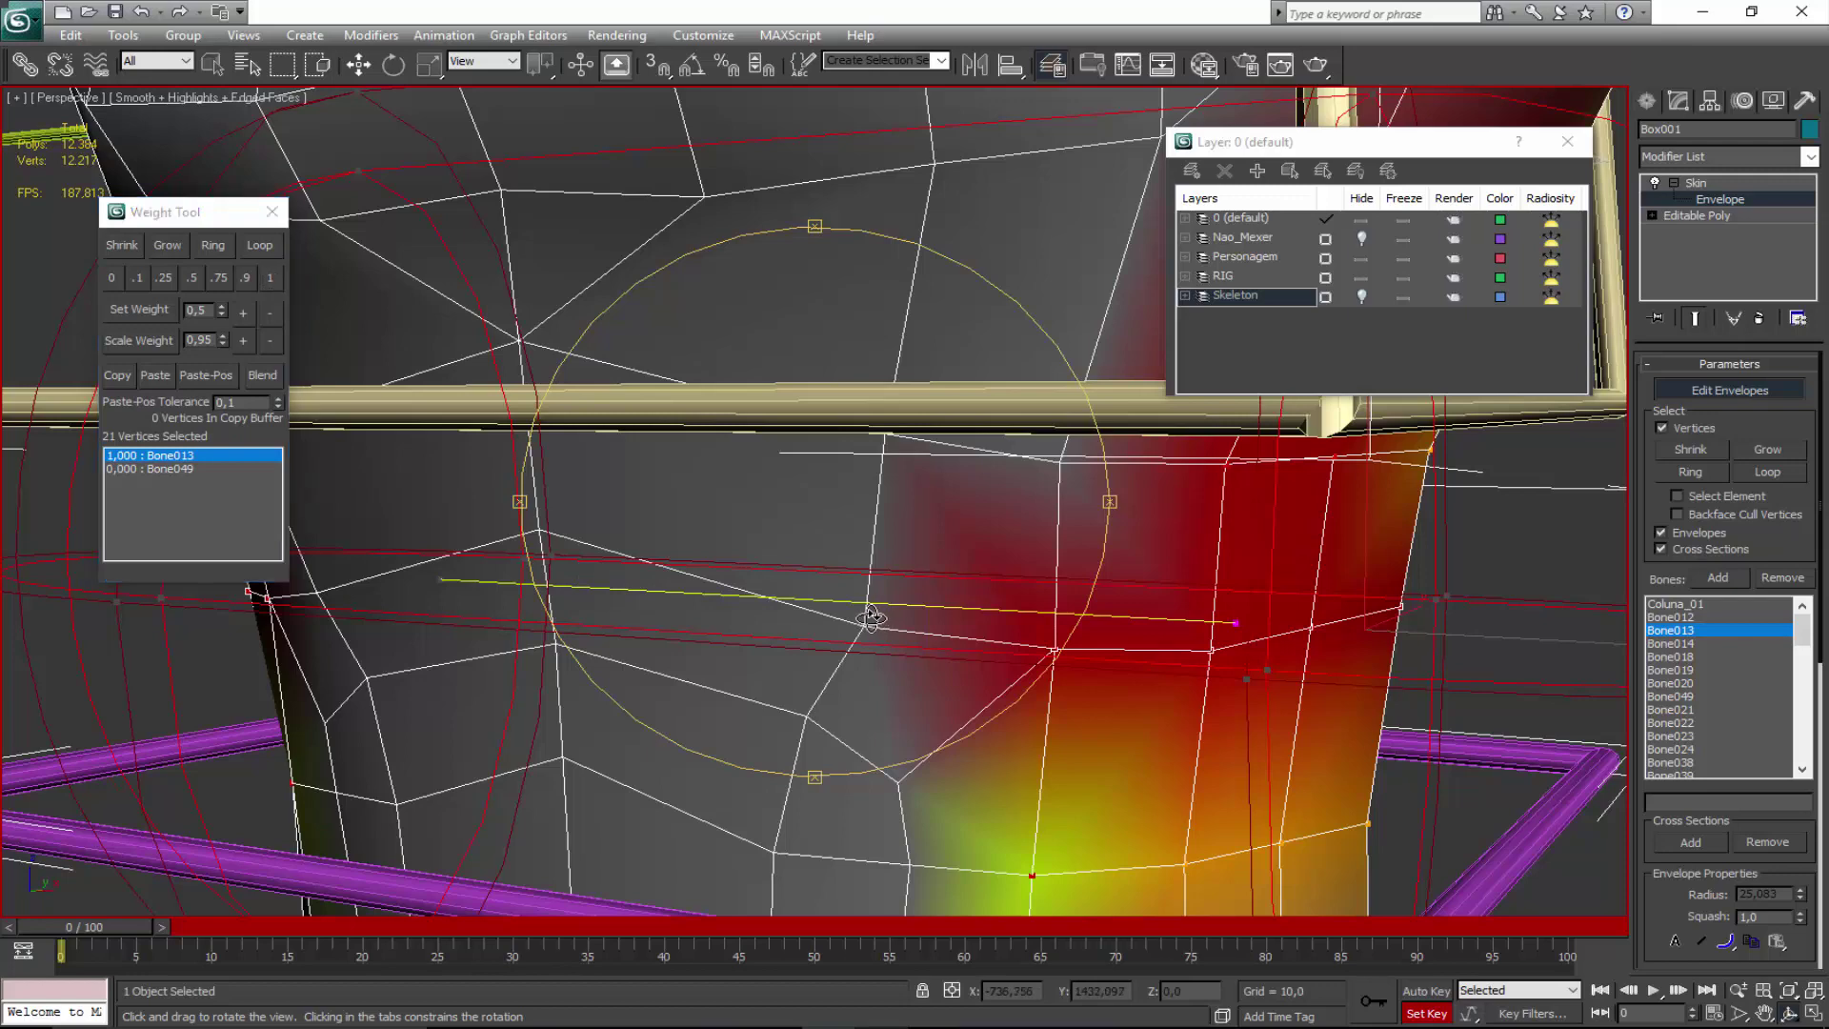
# - Select the five vertices that continue the loop across the front of the torso below the chest control and set their Bone013 weight to 1
pyautogui.moveTo(878, 636); pyautogui.dragTo(931, 613)
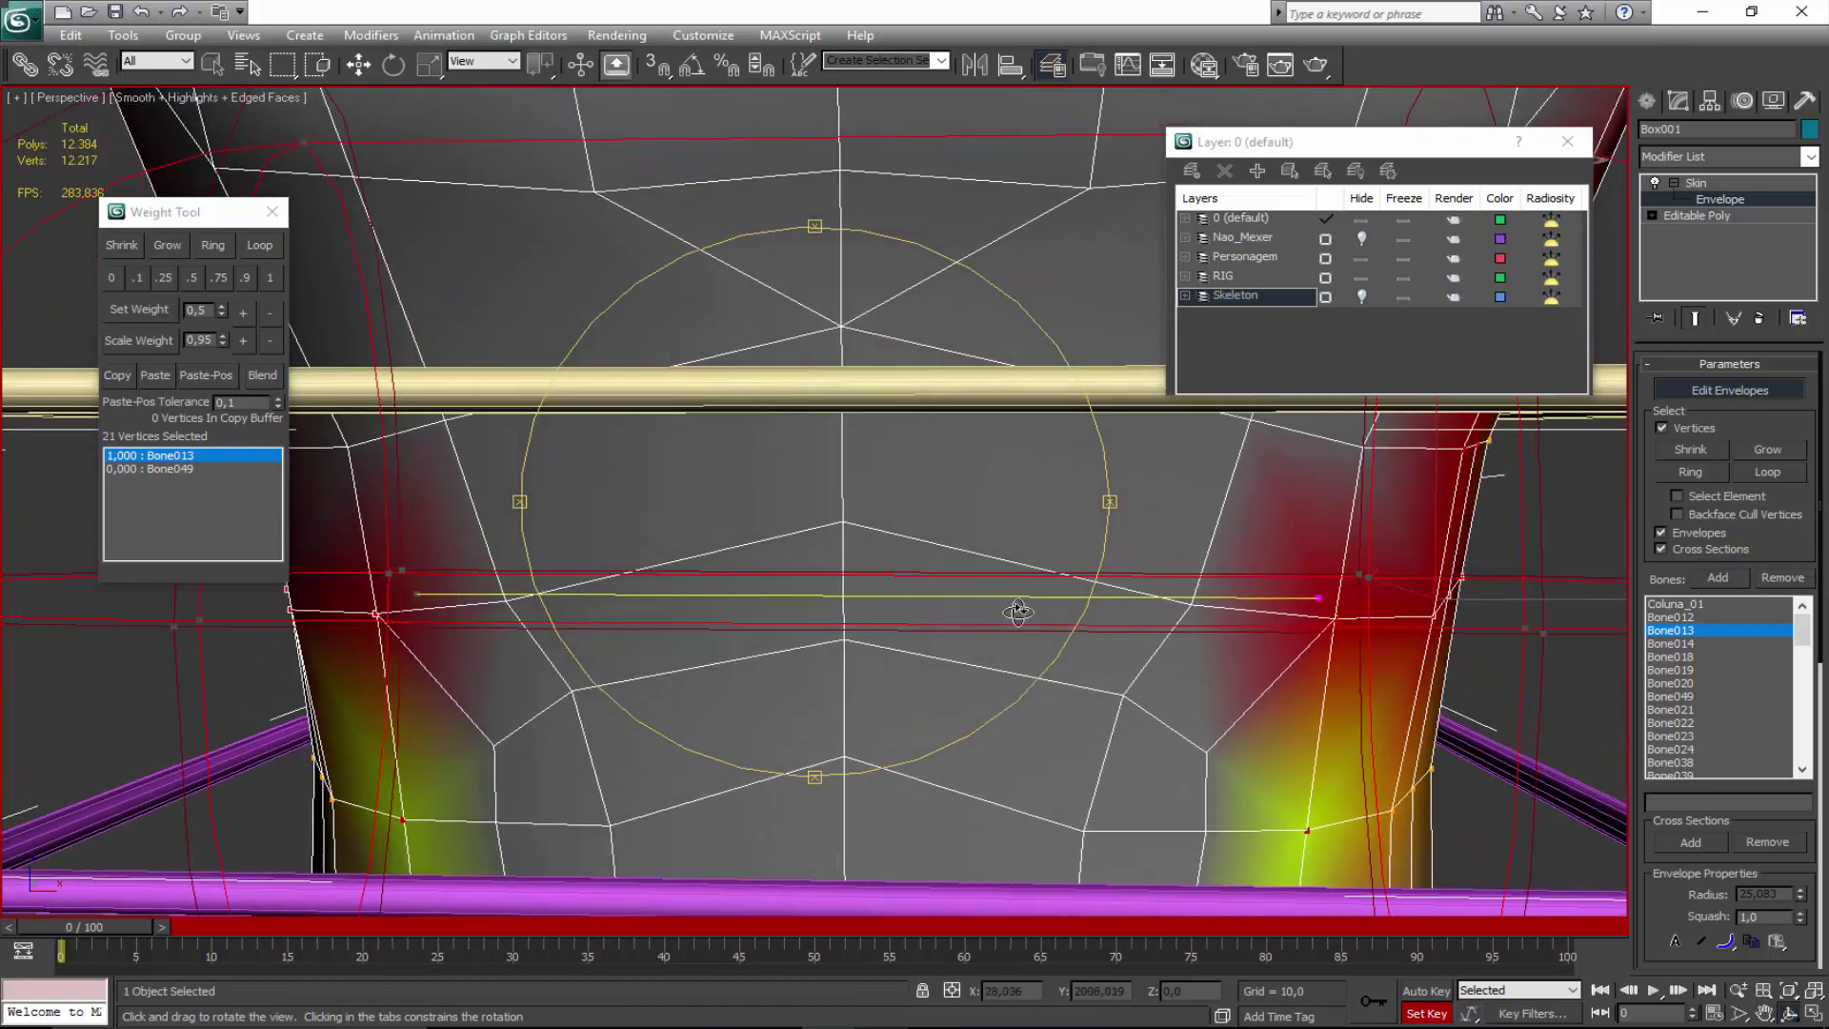
pyautogui.press('w')
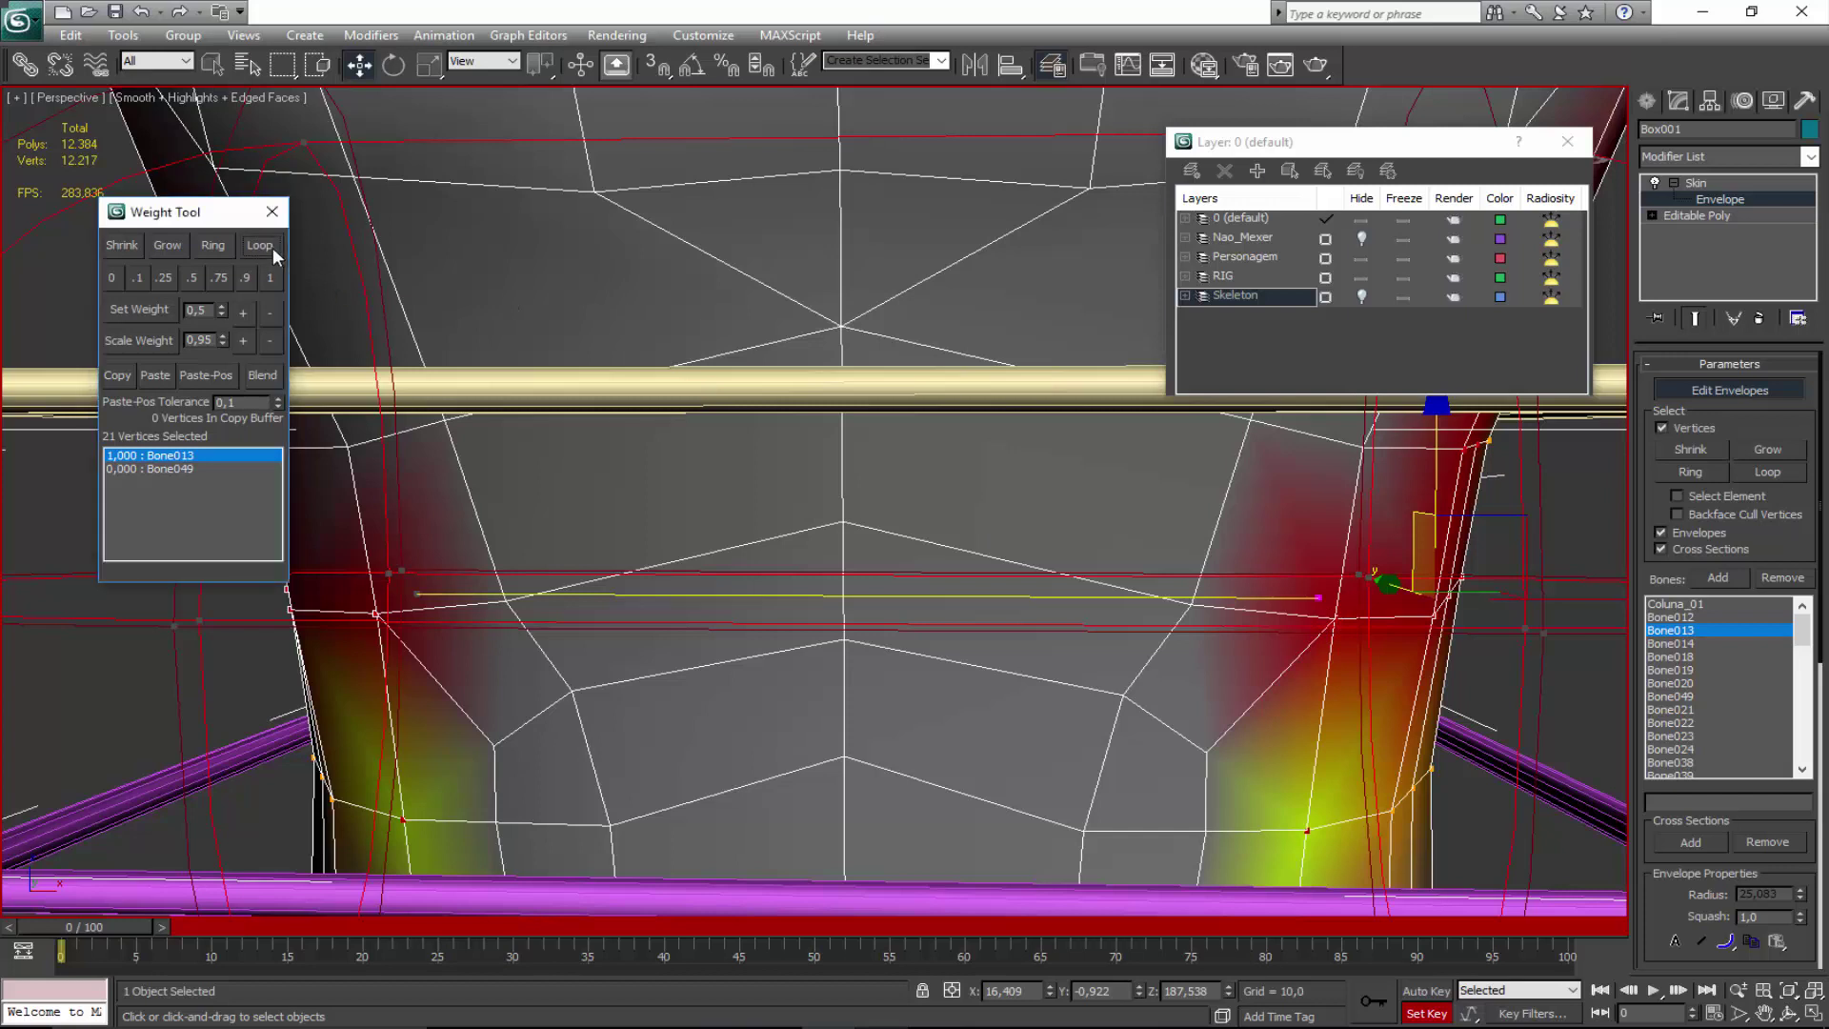
pyautogui.click(1184, 600)
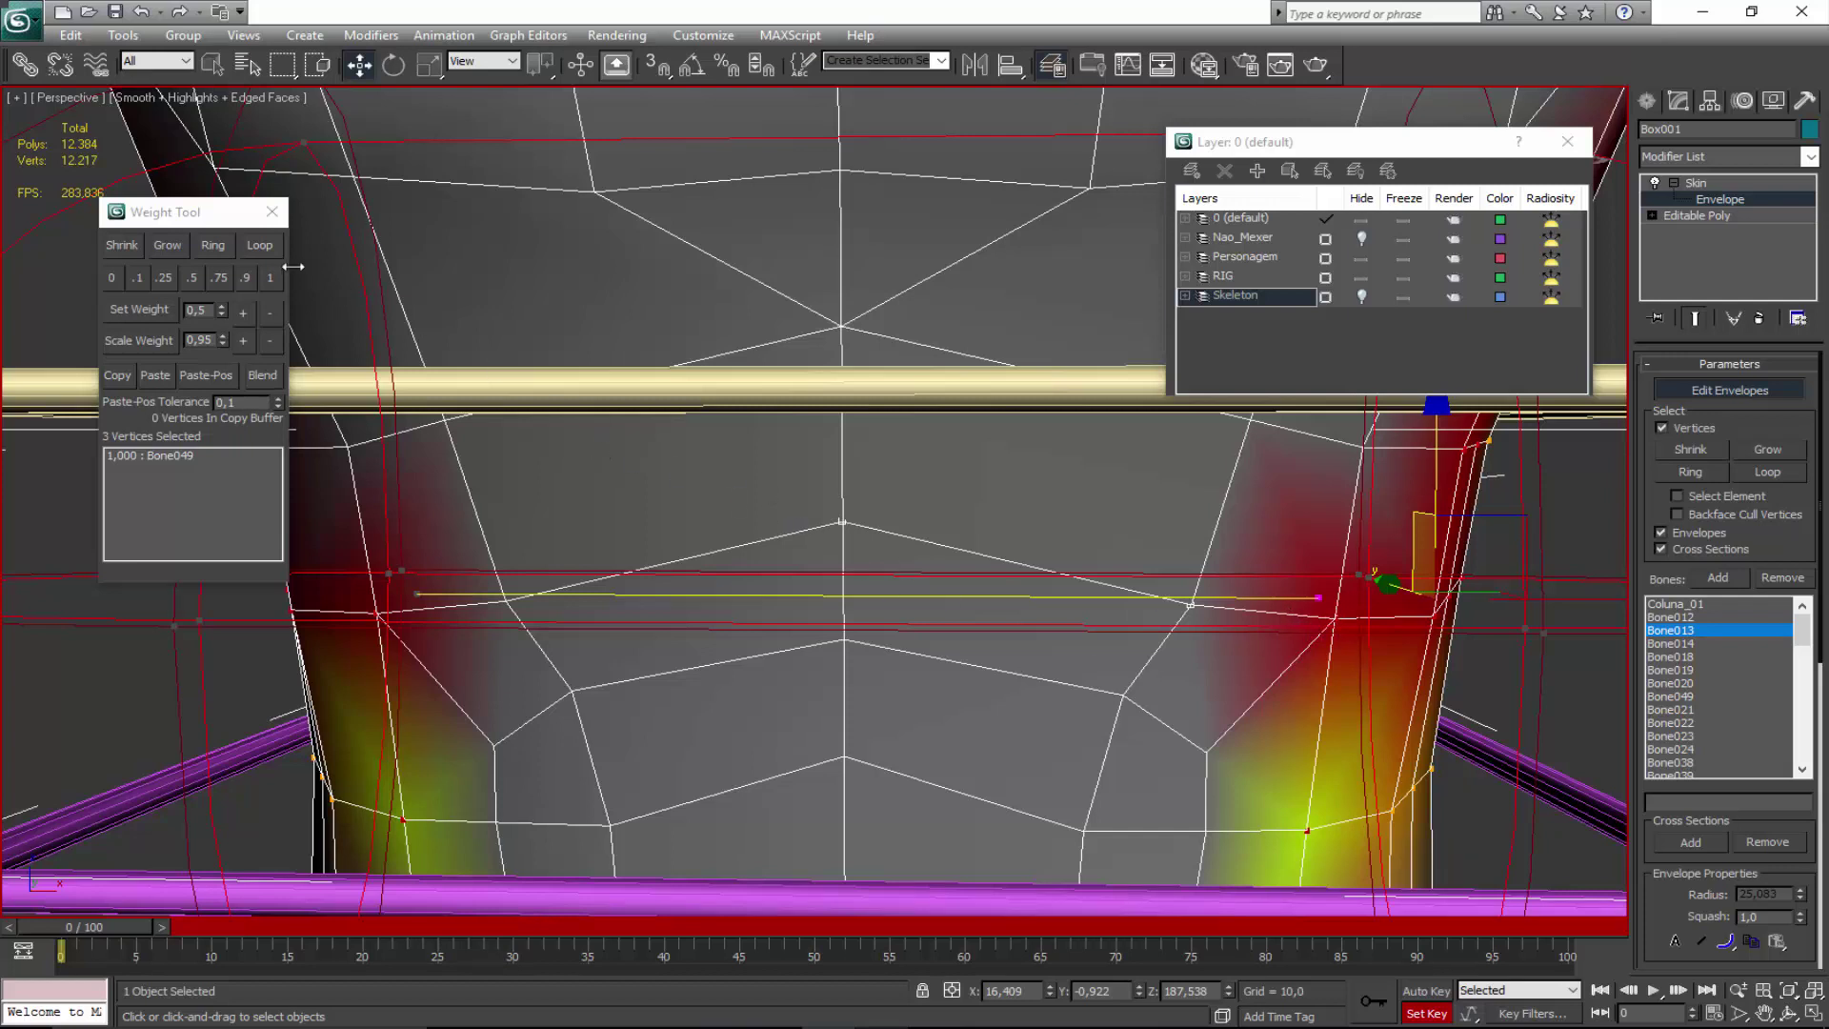
pyautogui.click(267, 248)
pyautogui.click(269, 279)
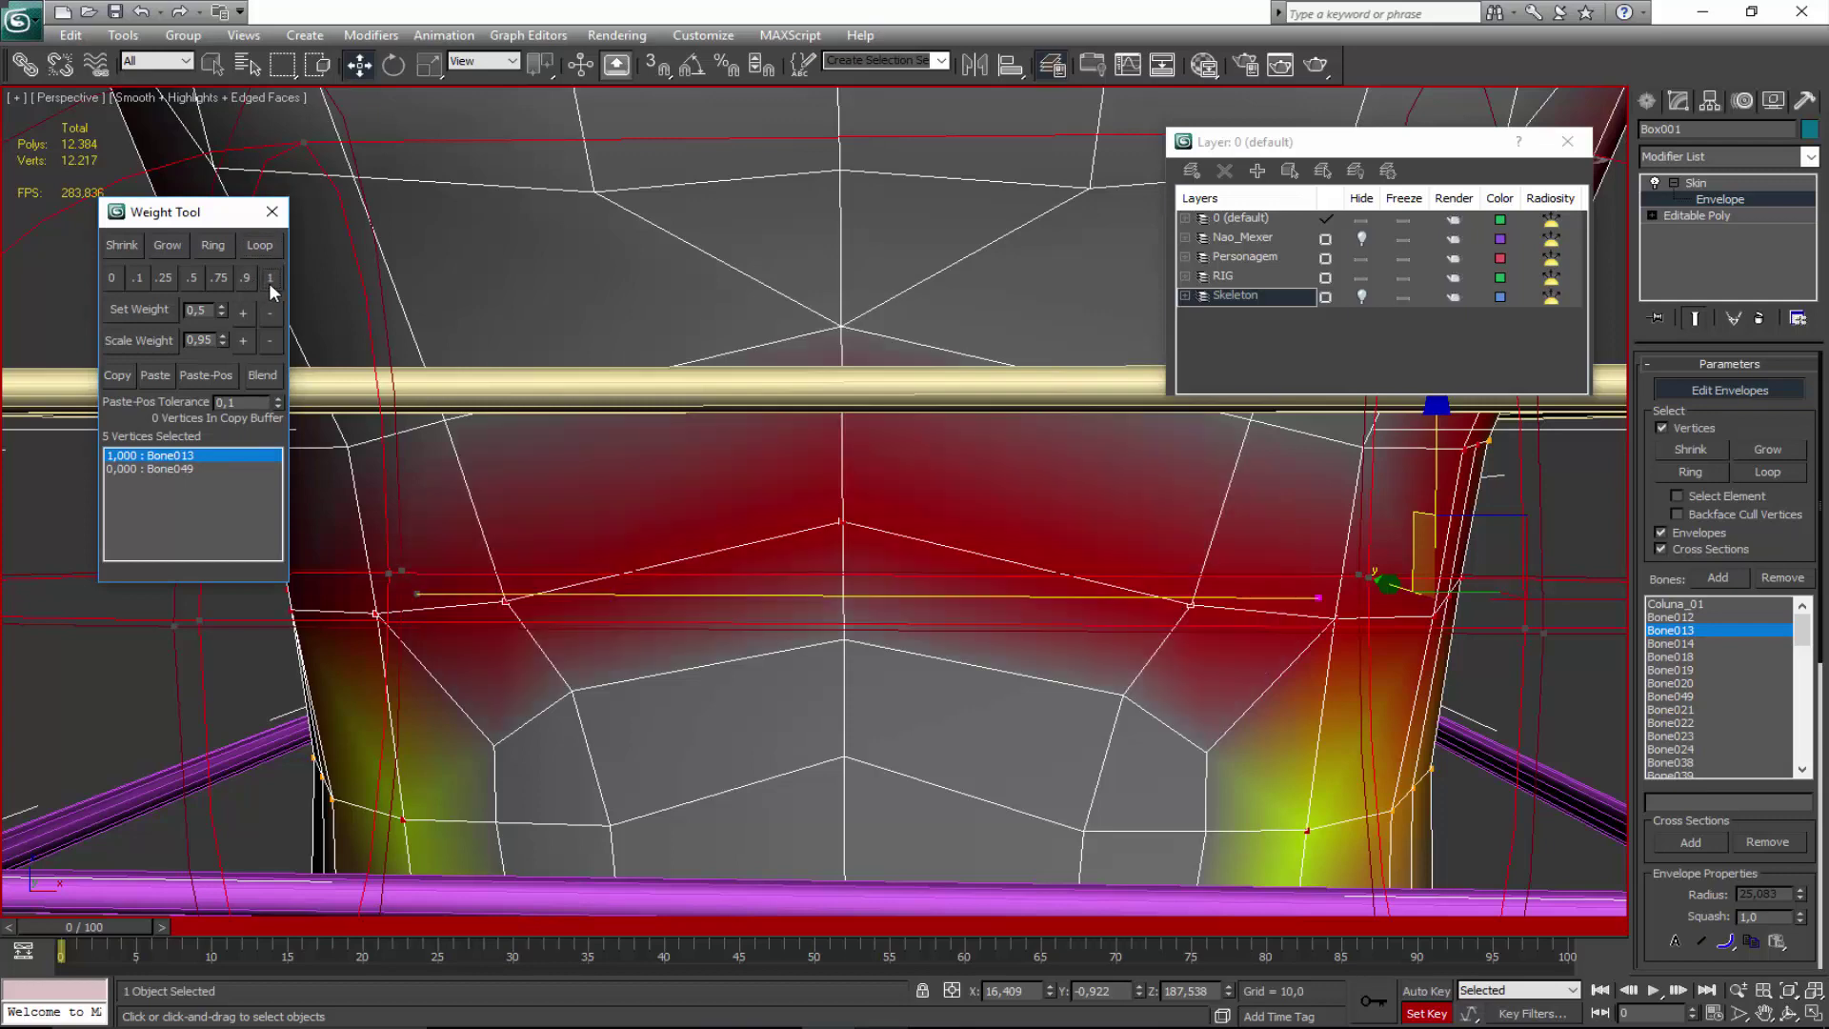
pyautogui.scroll(-5, 914, 571)
# - Compare the influence areas of Bone014 and Bone049 on the chest and shoulders from the front and back
pyautogui.moveTo(932, 555); pyautogui.dragTo(929, 609, button='middle')
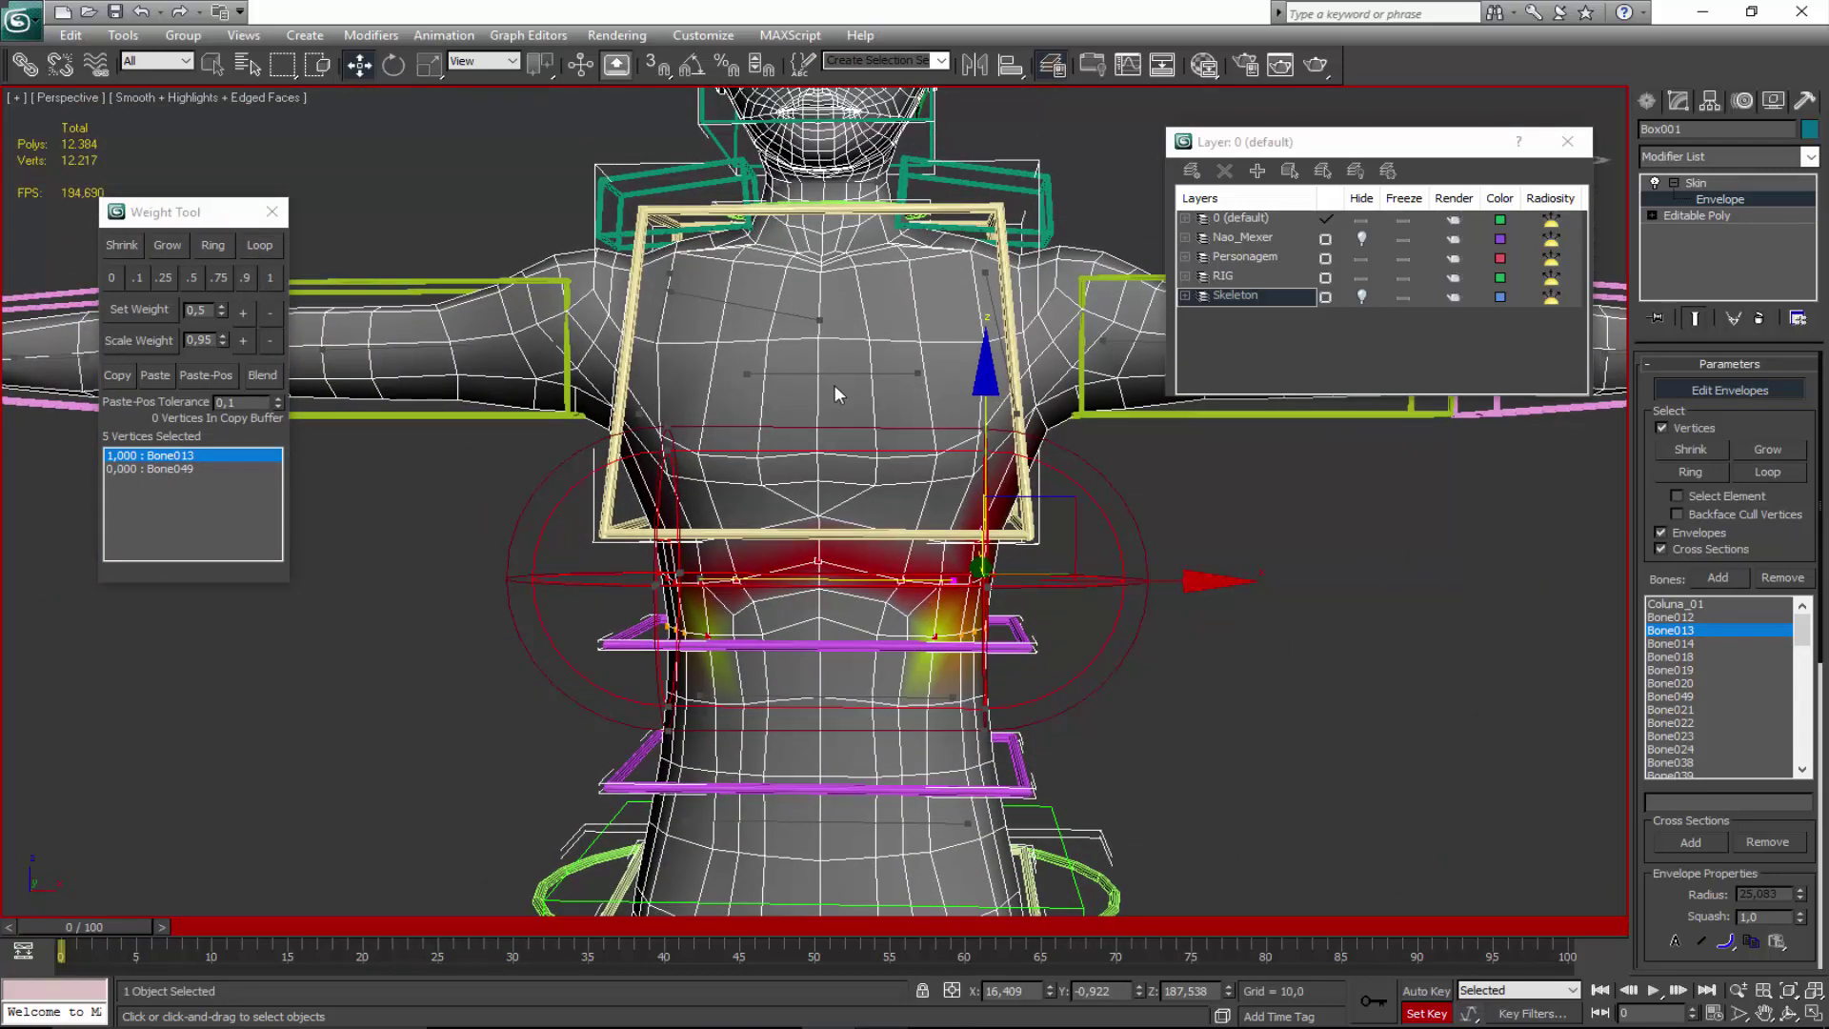
pyautogui.click(833, 379)
pyautogui.moveTo(878, 538); pyautogui.dragTo(872, 581, button='middle')
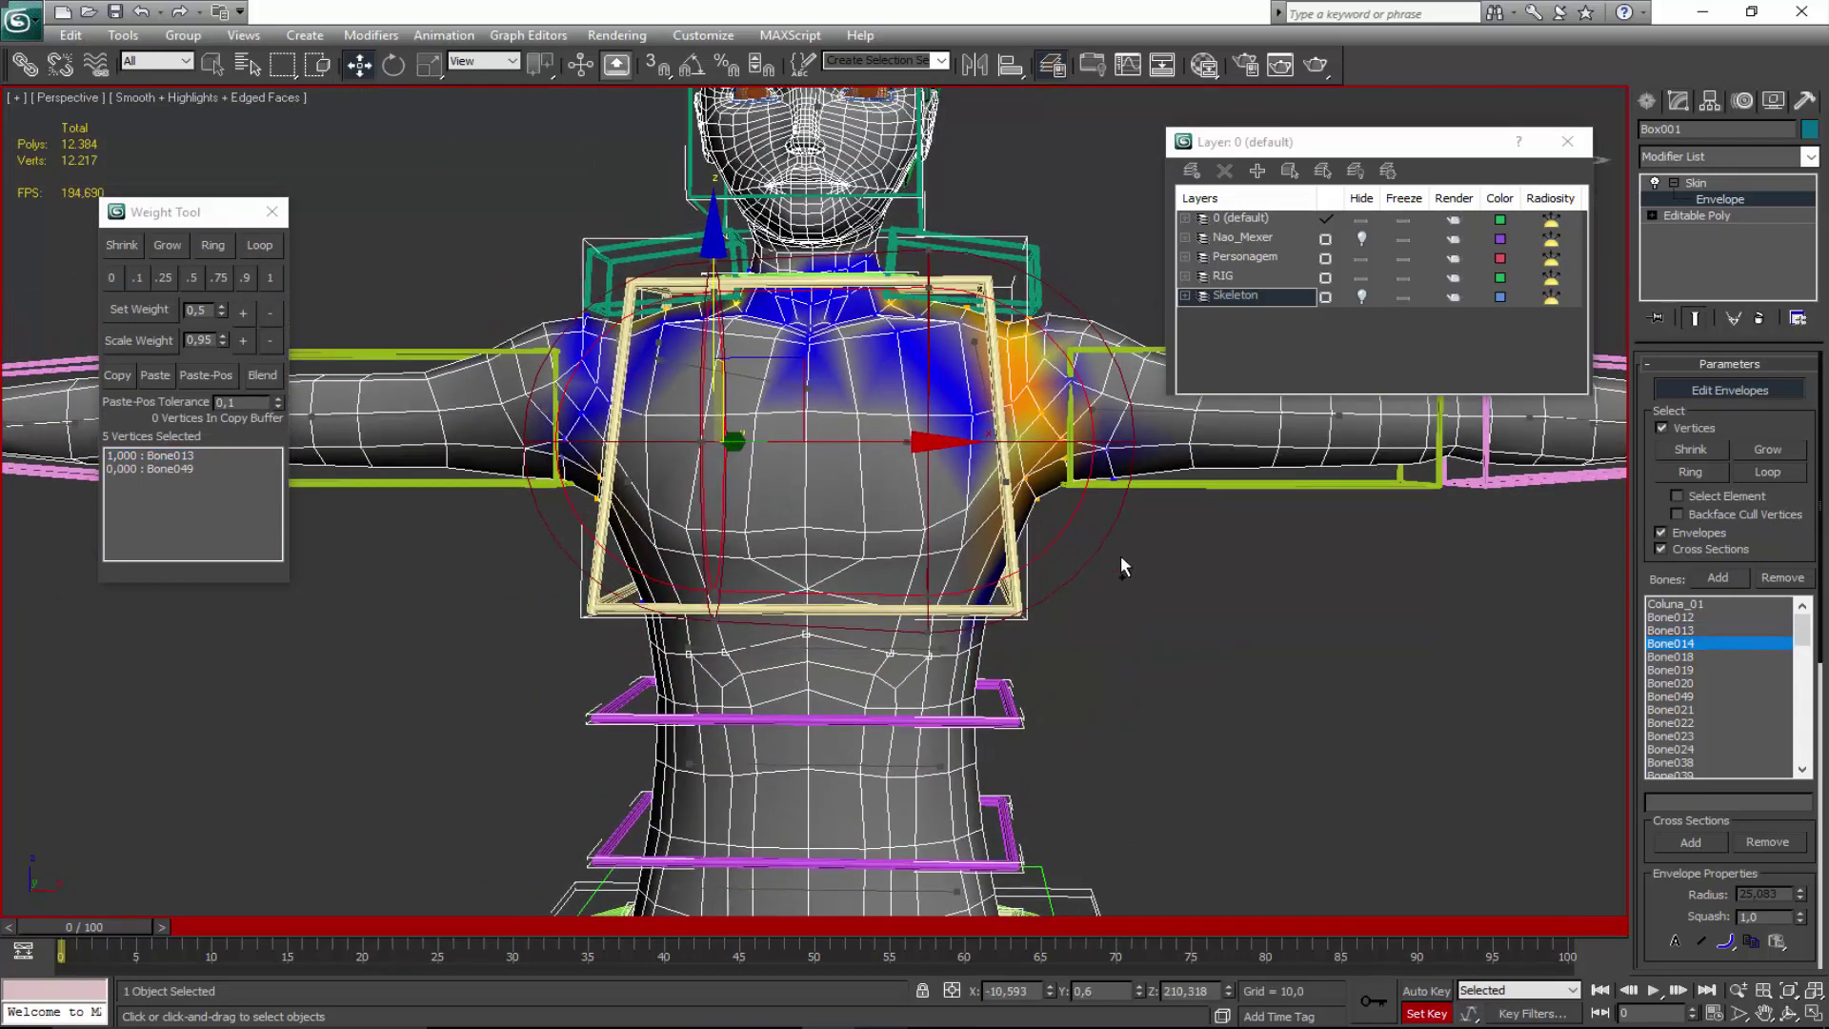
pyautogui.rightClick(868, 460)
pyautogui.click(906, 442)
pyautogui.hotkey('ctrl', 'r')
pyautogui.moveTo(867, 486); pyautogui.dragTo(500, 480)
pyautogui.scroll(4, 828, 524)
pyautogui.scroll(-2, 829, 519)
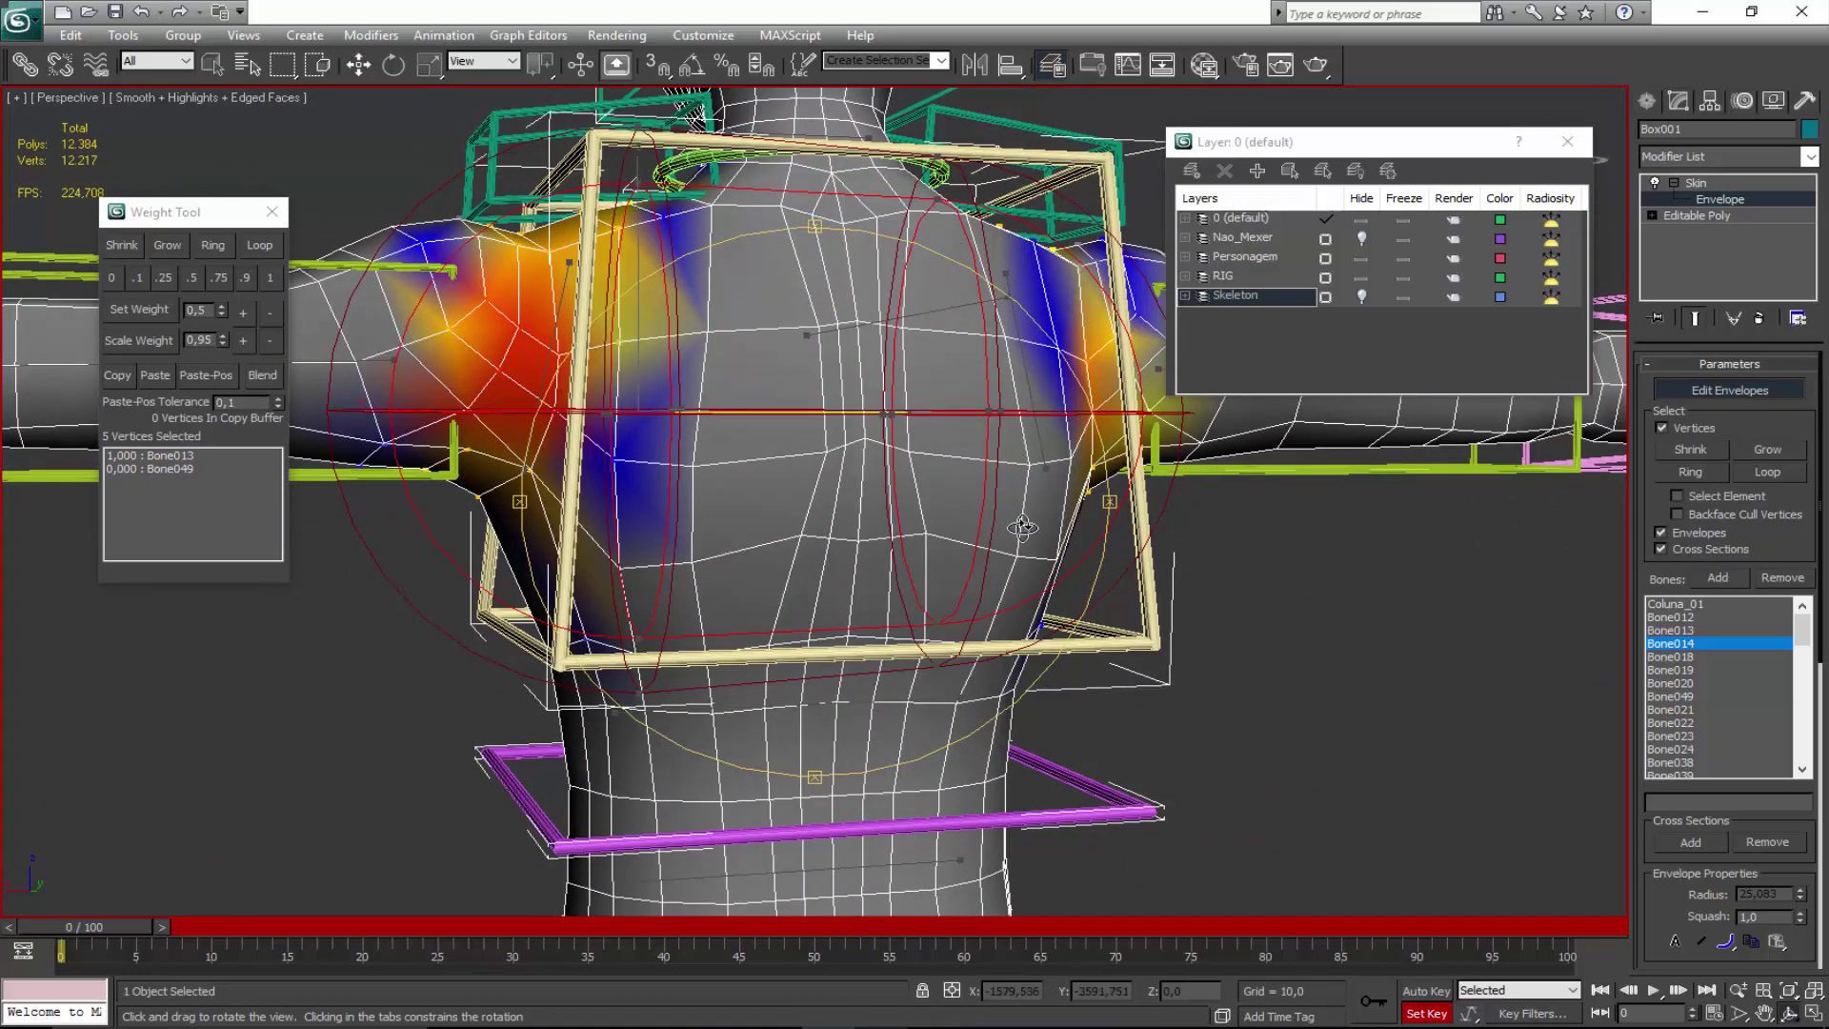
pyautogui.rightClick(938, 313)
pyautogui.click(937, 311)
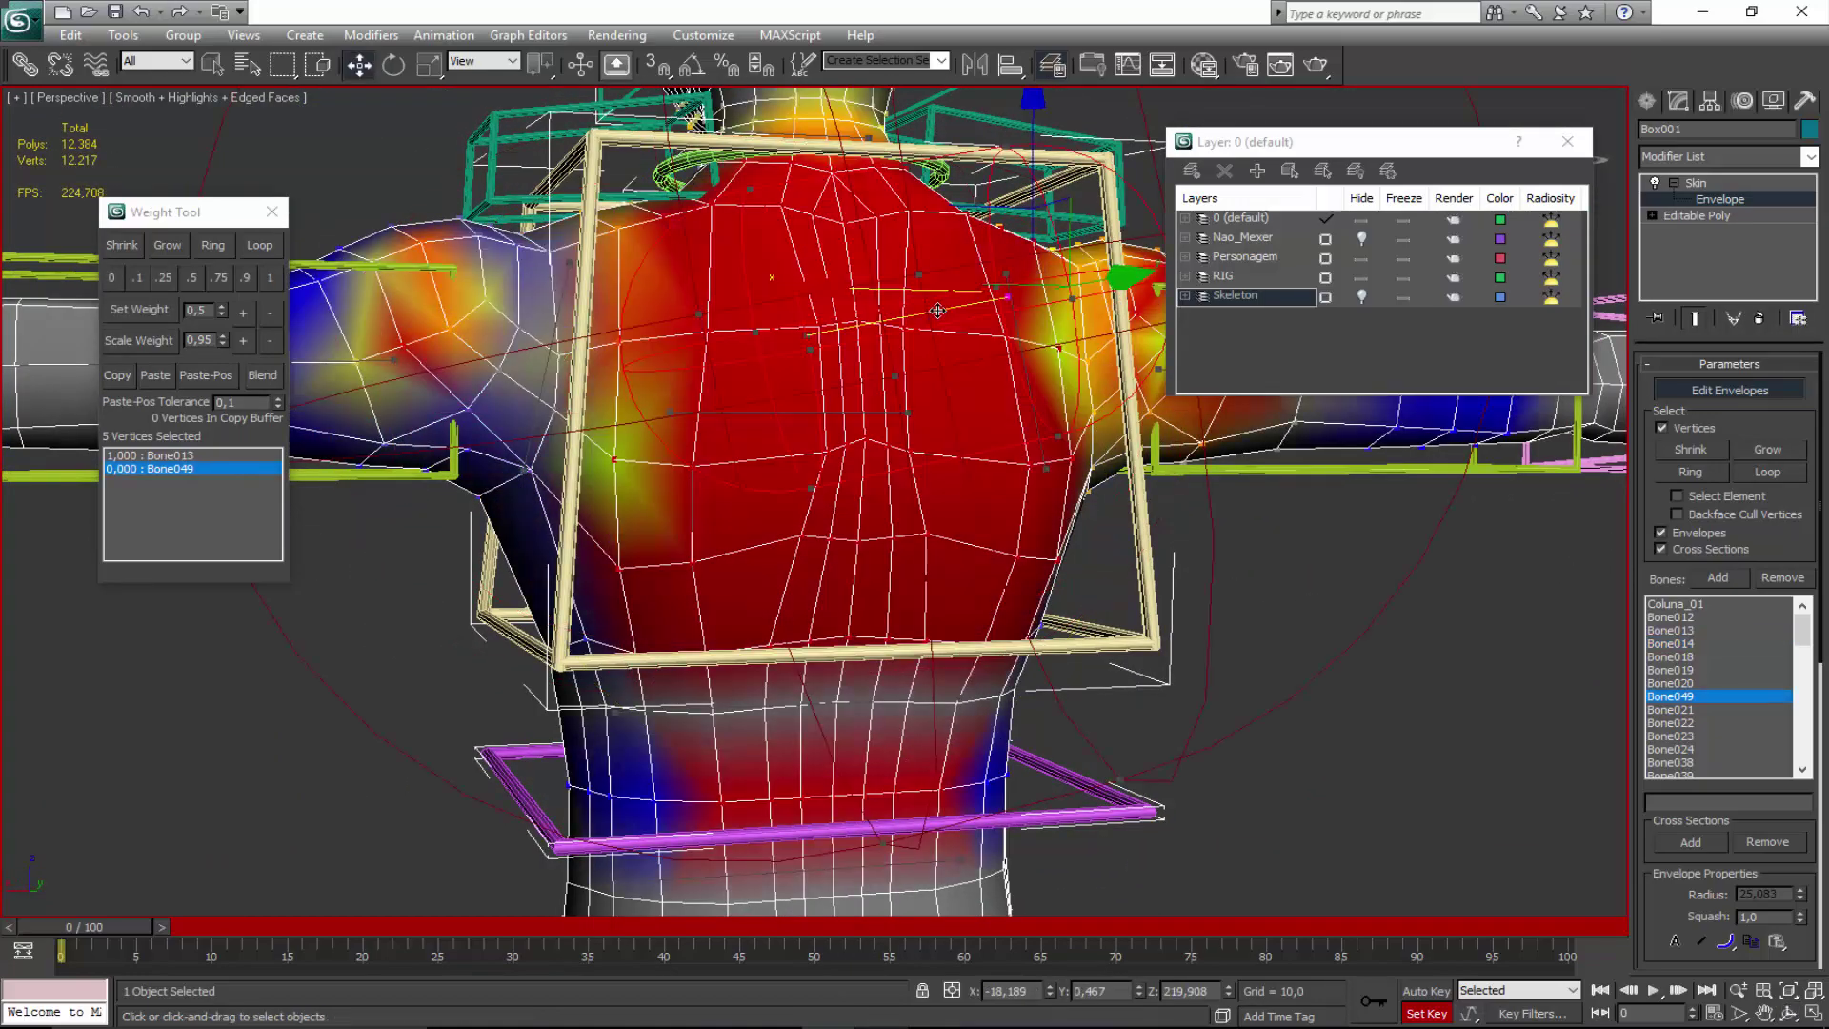
pyautogui.hotkey('ctrl', 'r')
pyautogui.moveTo(862, 490); pyautogui.dragTo(827, 511)
pyautogui.rightClick(714, 408)
pyautogui.click(711, 406)
pyautogui.click(712, 409)
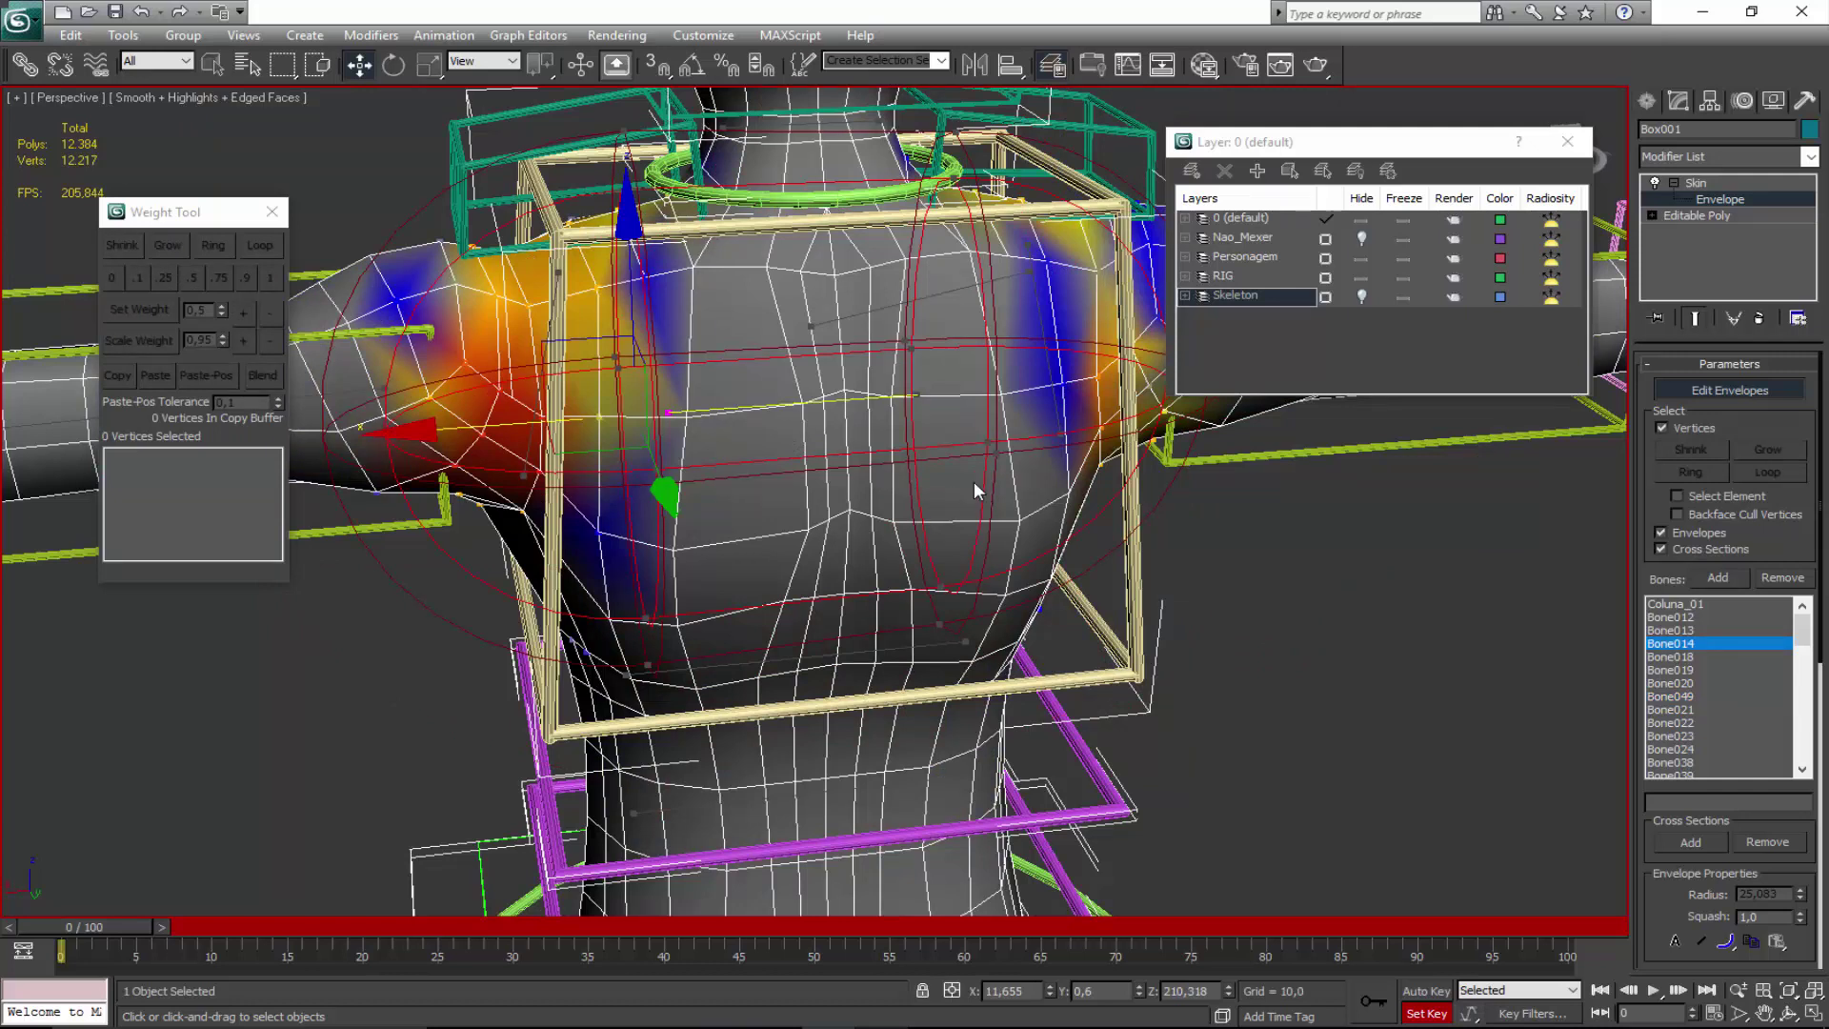
# - Show the Skeleton layer, inspect the chest and spine bones from the back and front in Envelope mode, and hide the layer again
pyautogui.click(1364, 295)
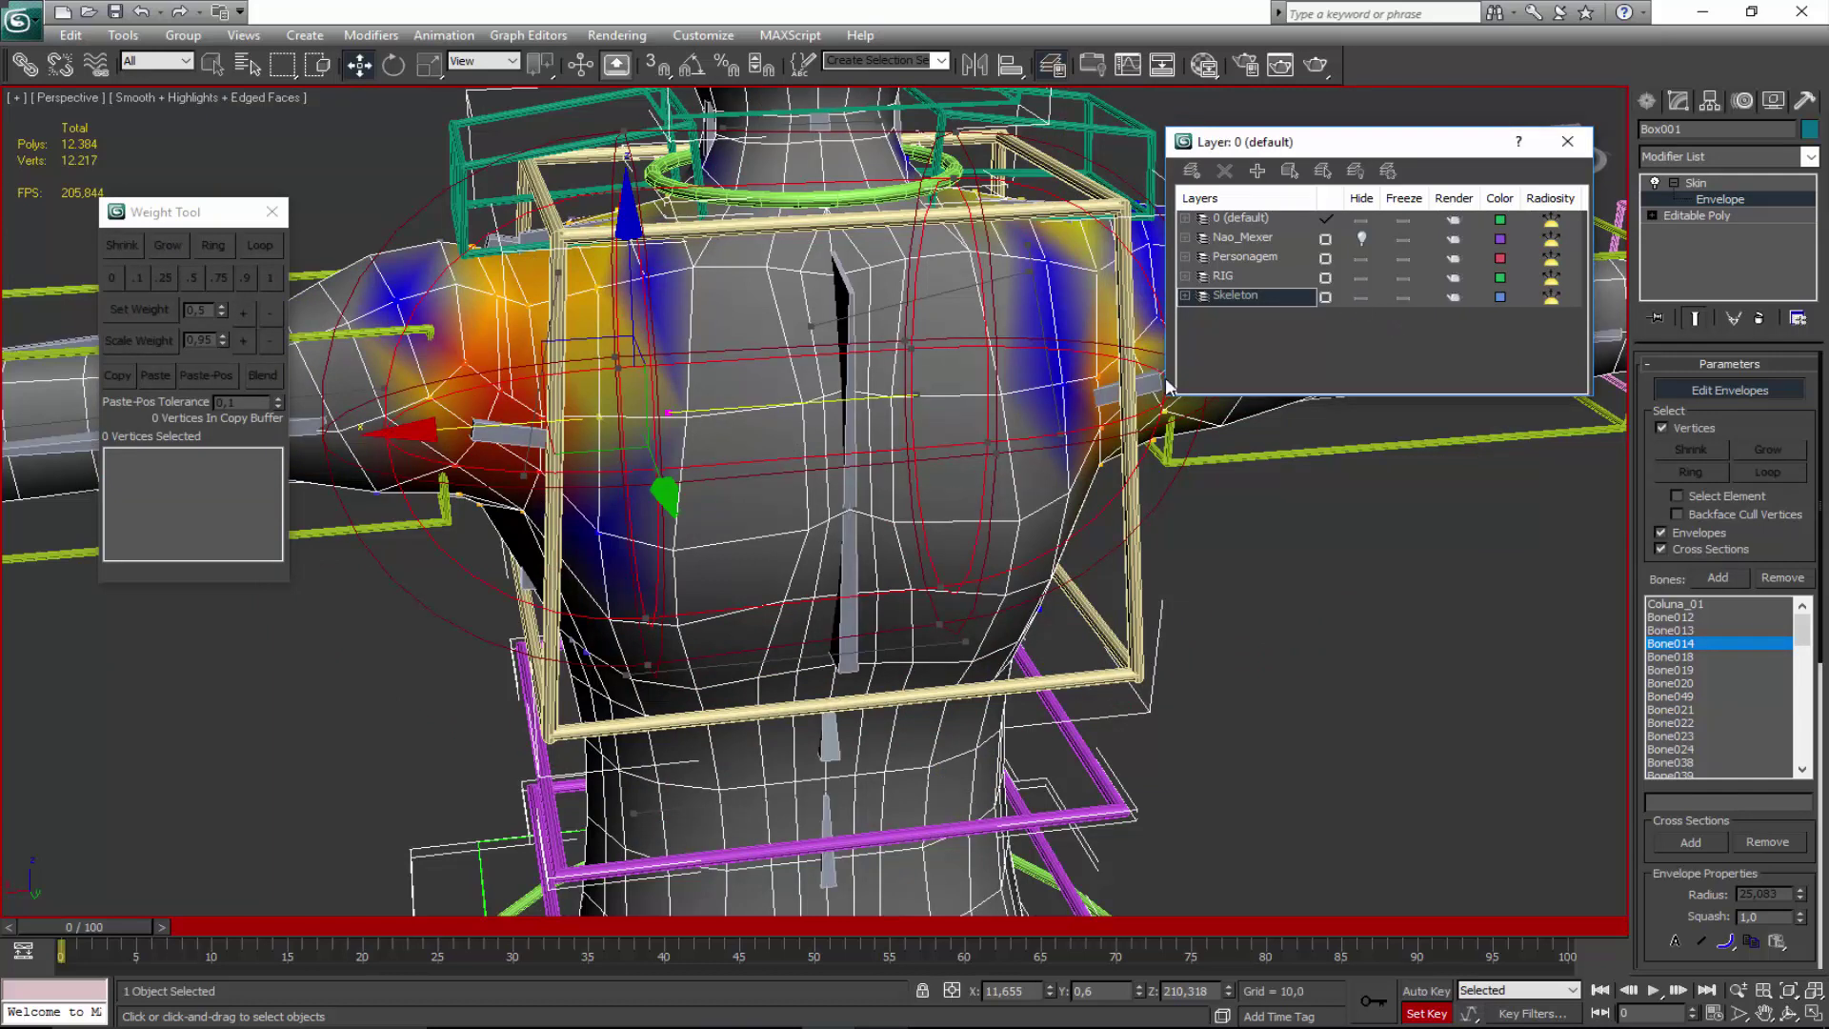
pyautogui.click(862, 572)
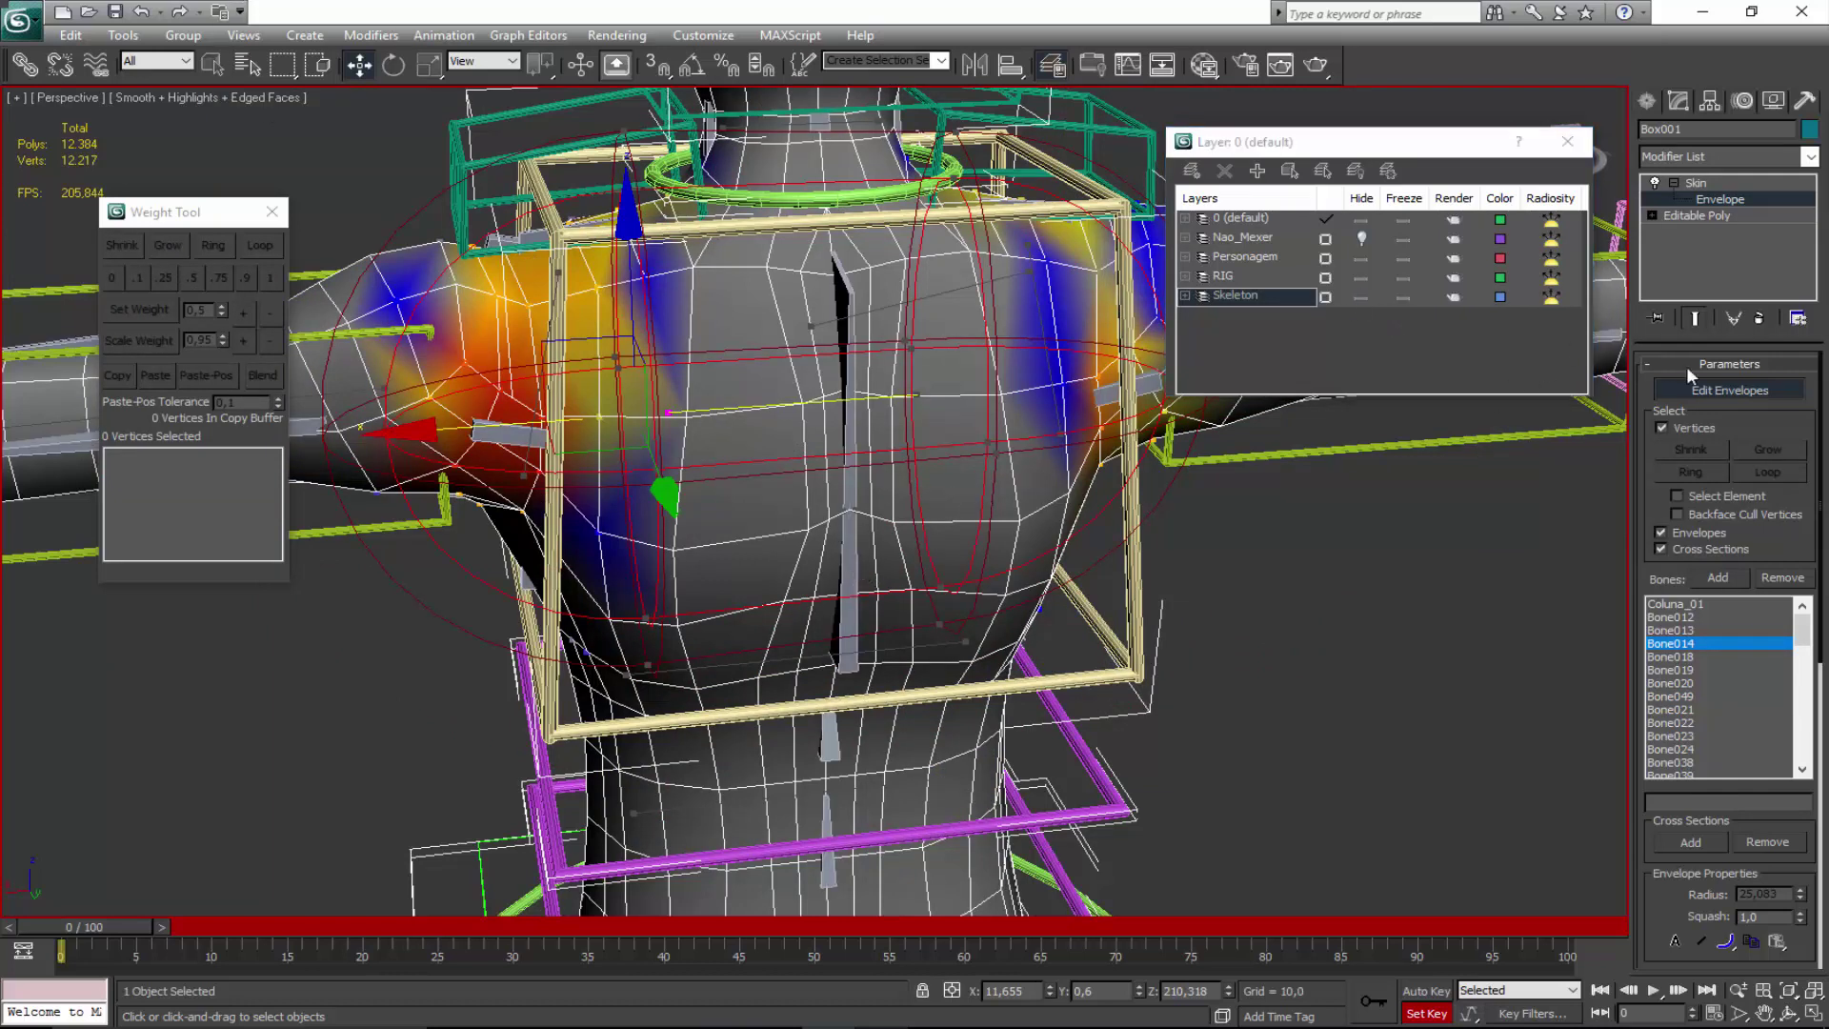
pyautogui.click(1723, 183)
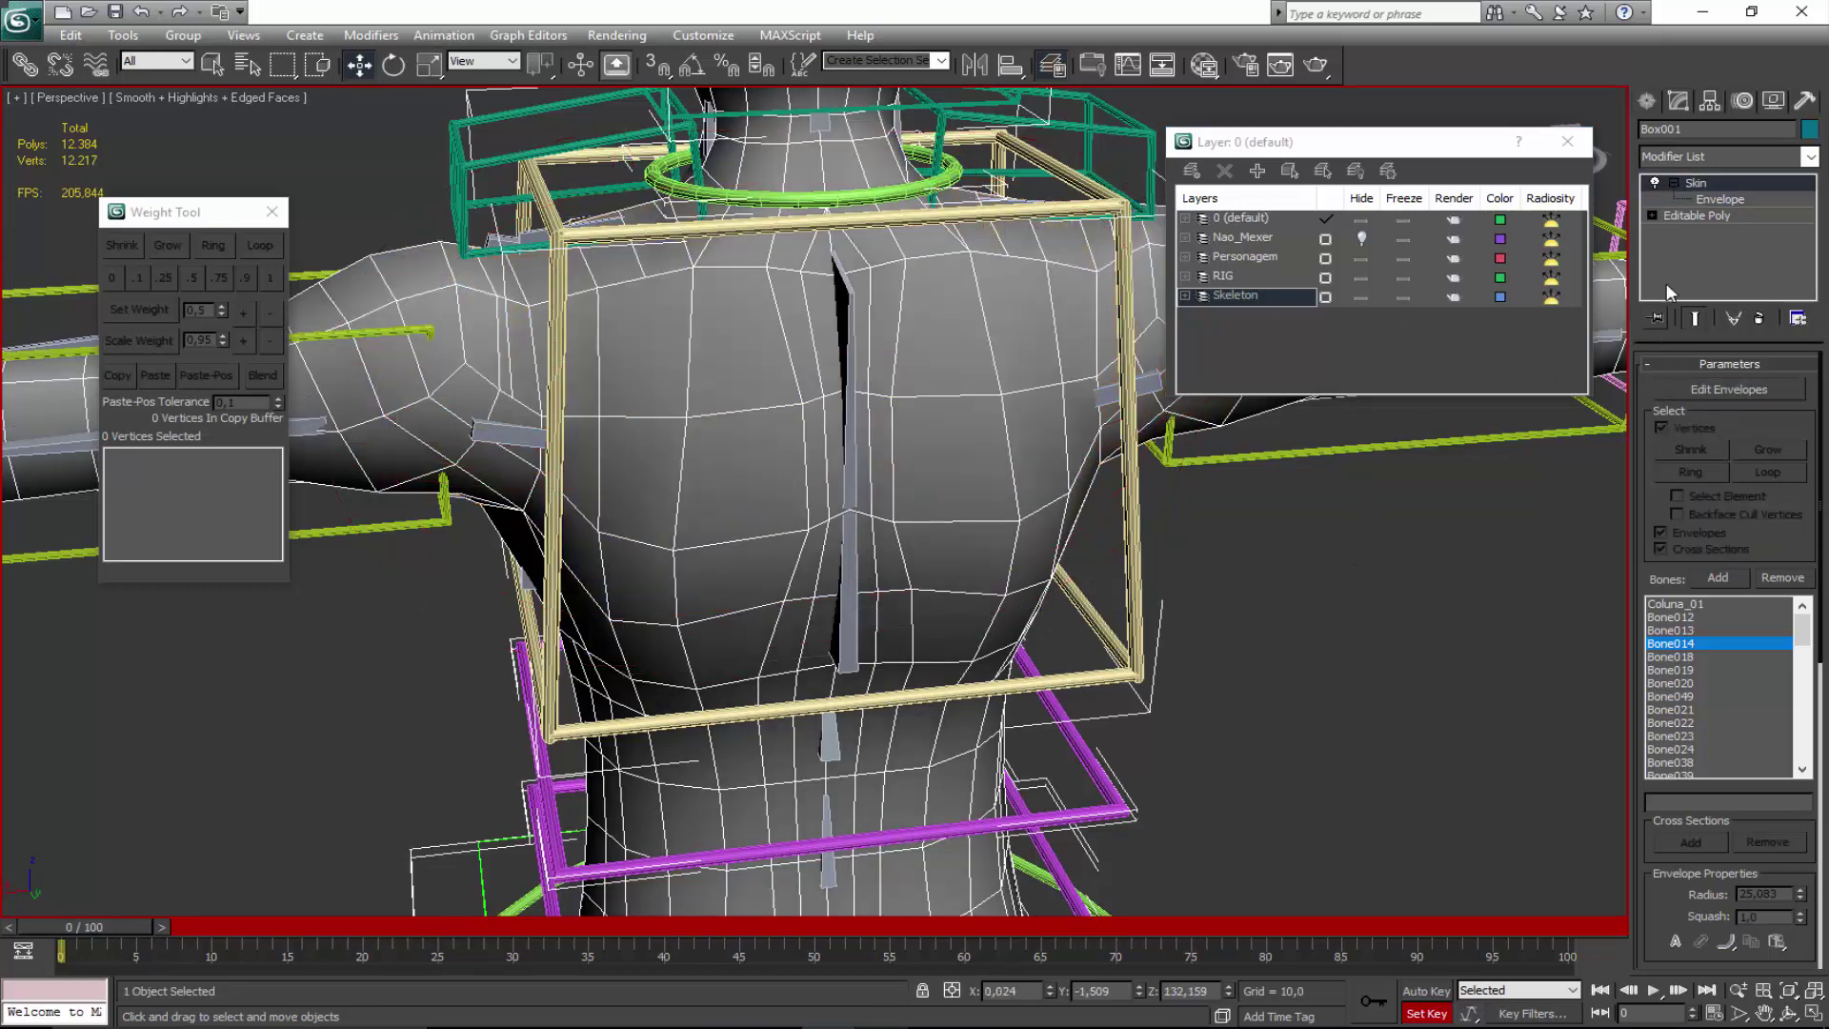
pyautogui.click(1720, 198)
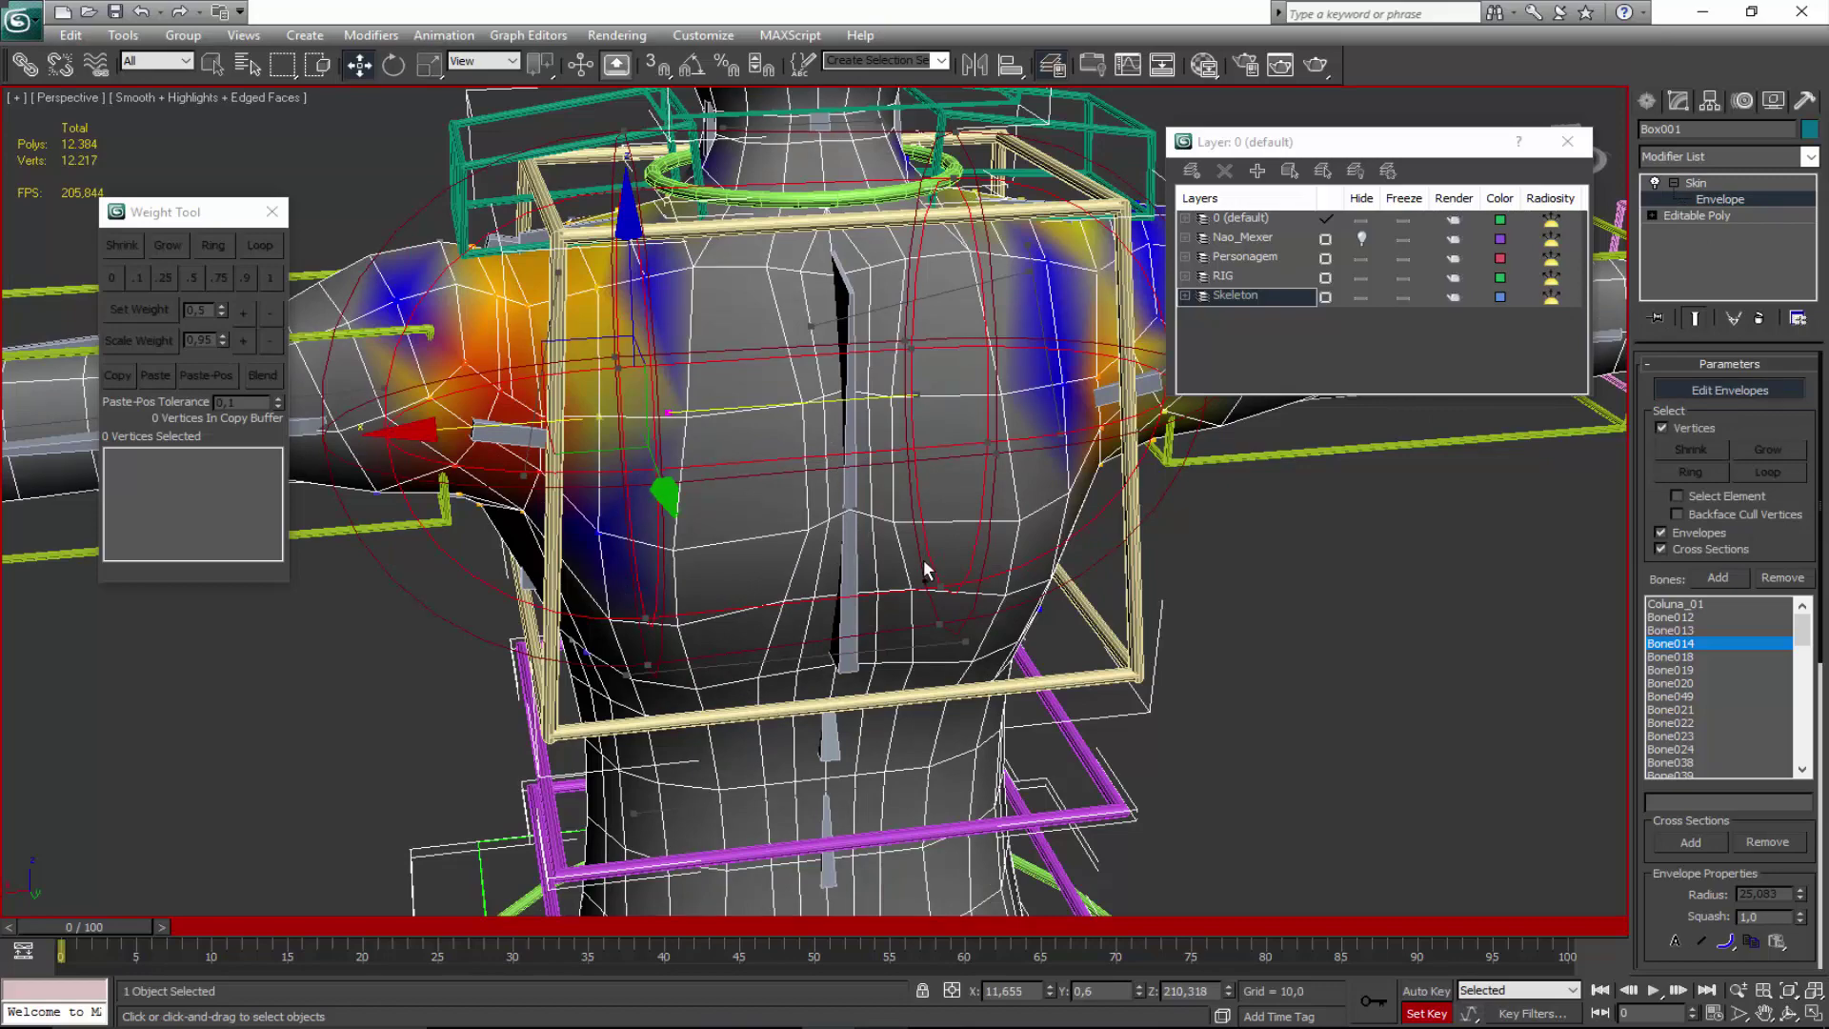
pyautogui.hotkey('ctrl', 'r')
pyautogui.moveTo(760, 520); pyautogui.dragTo(834, 516)
pyautogui.scroll(-5, 835, 515)
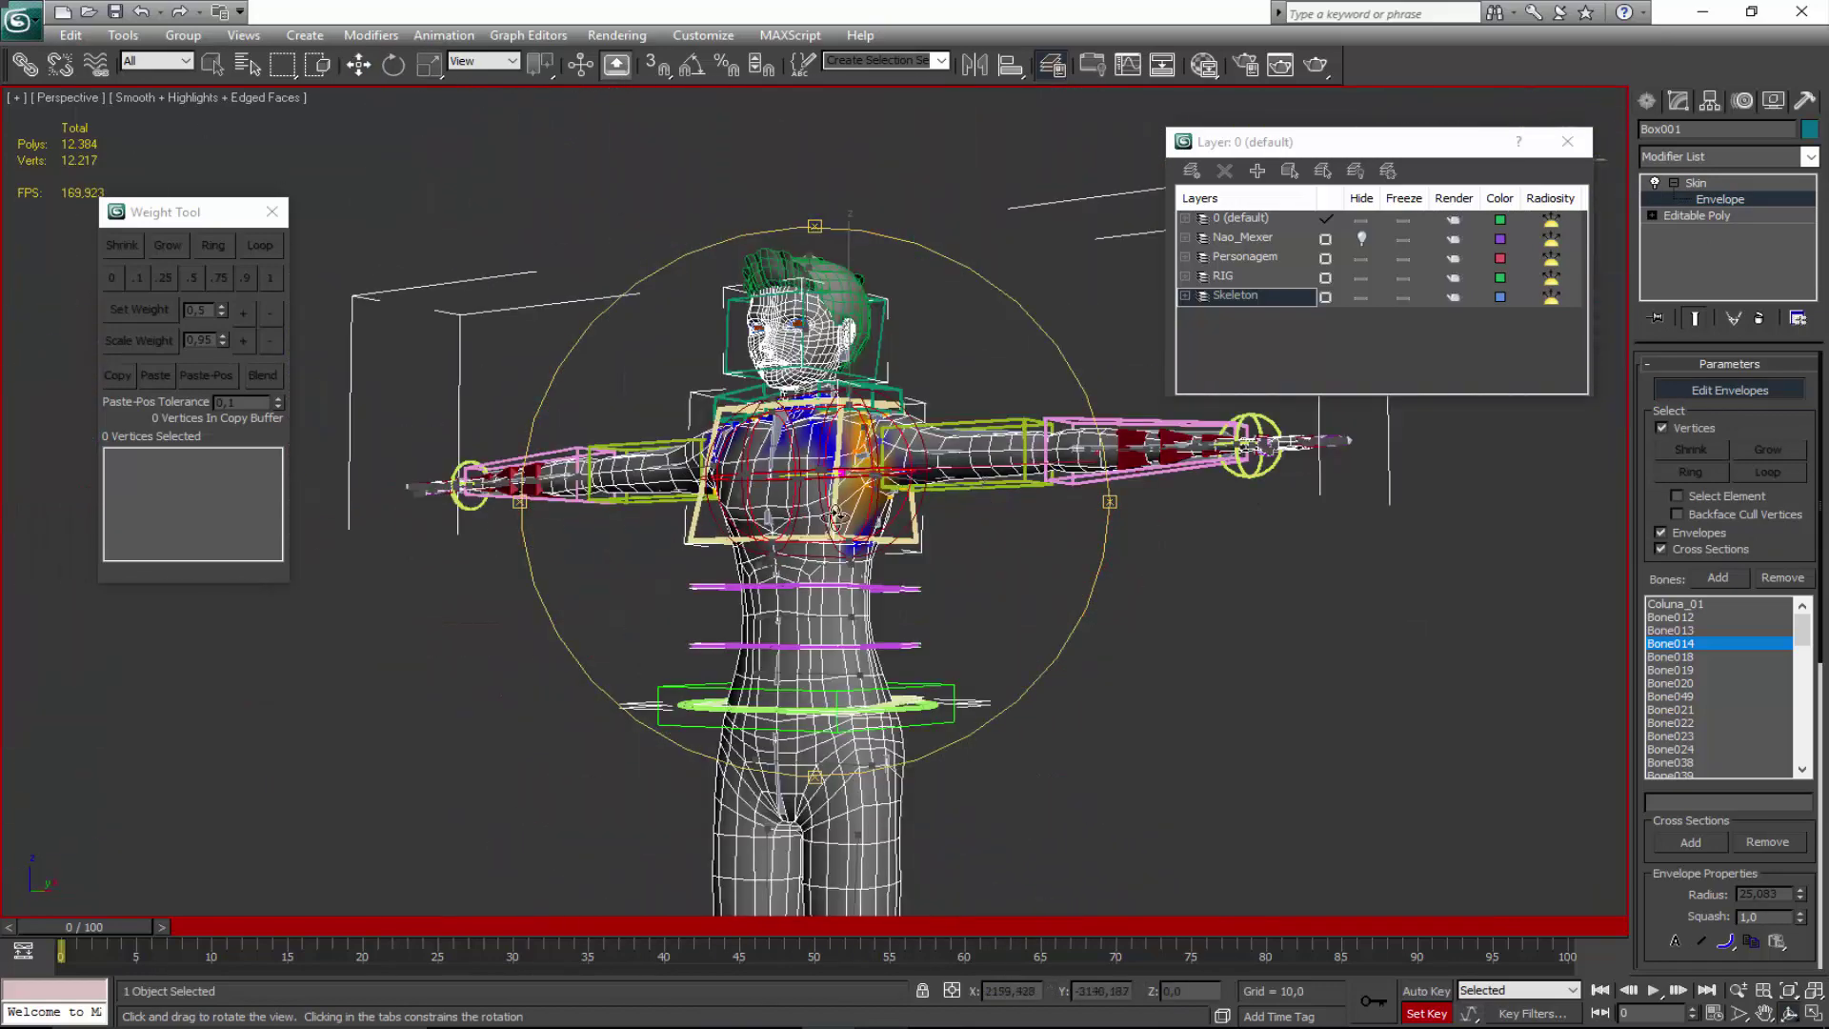
pyautogui.scroll(5, 835, 515)
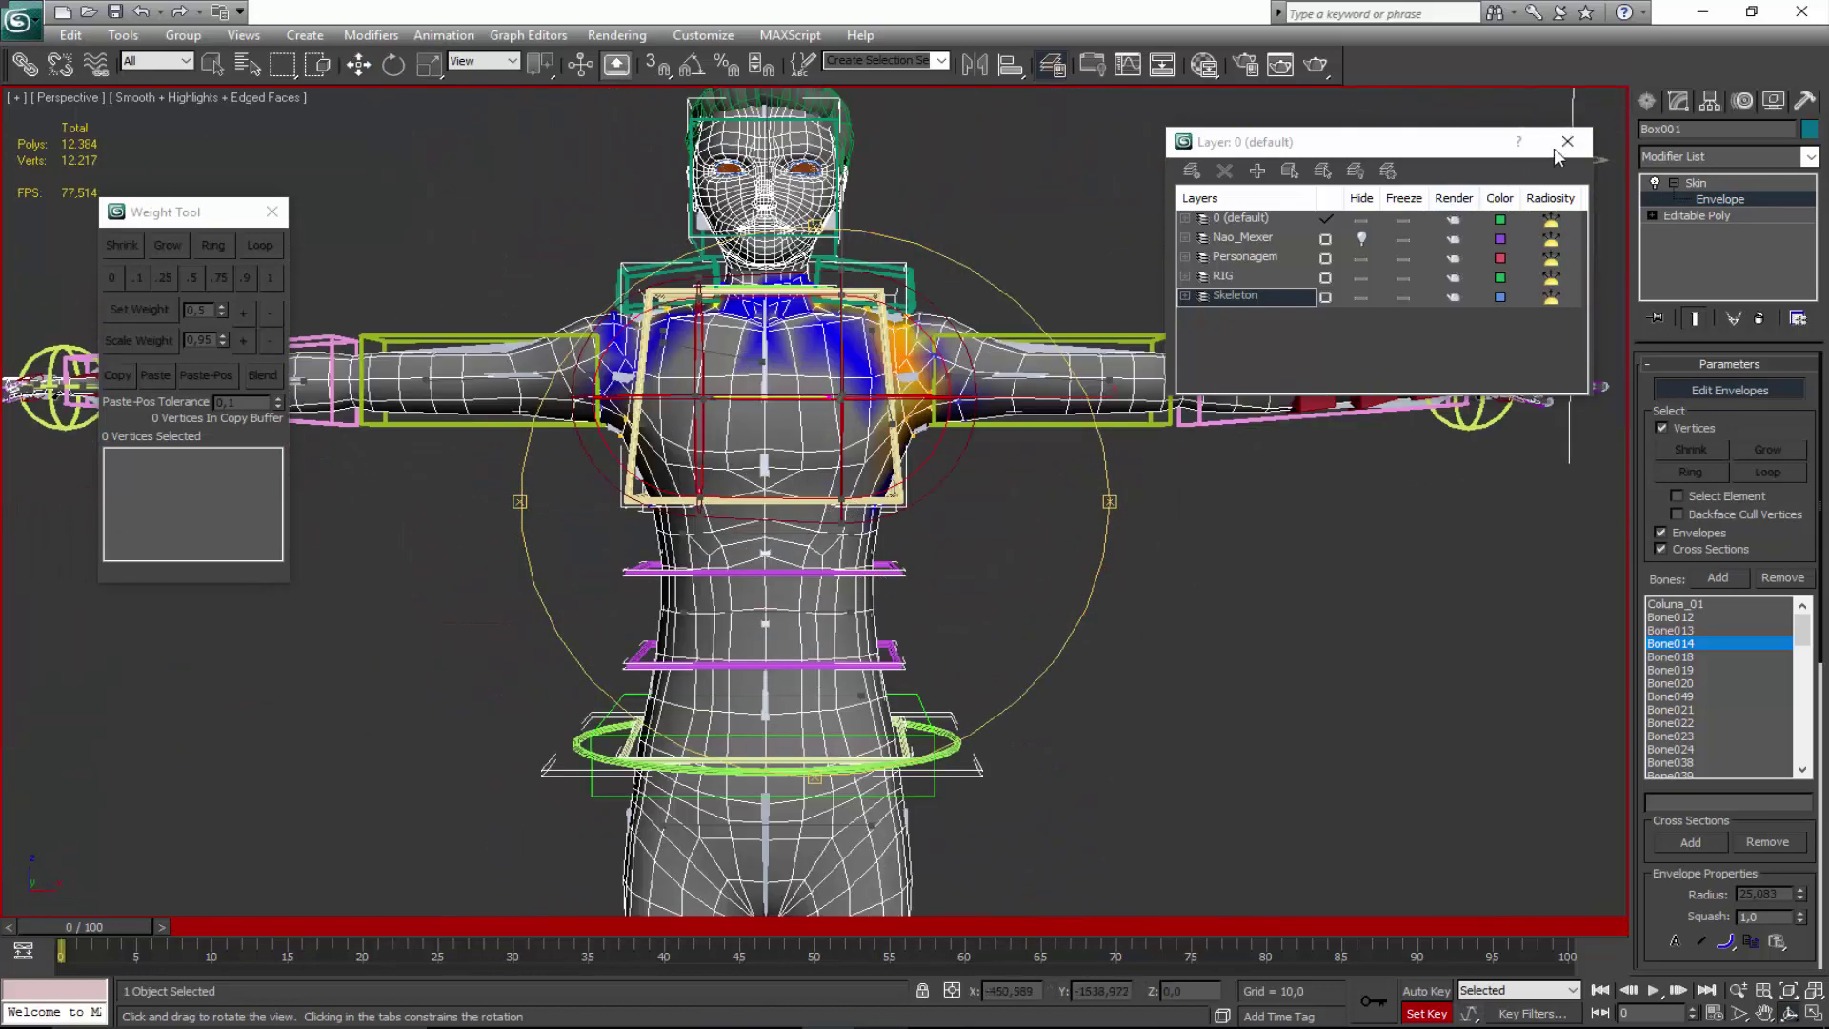
pyautogui.moveTo(1014, 562); pyautogui.dragTo(1415, 450)
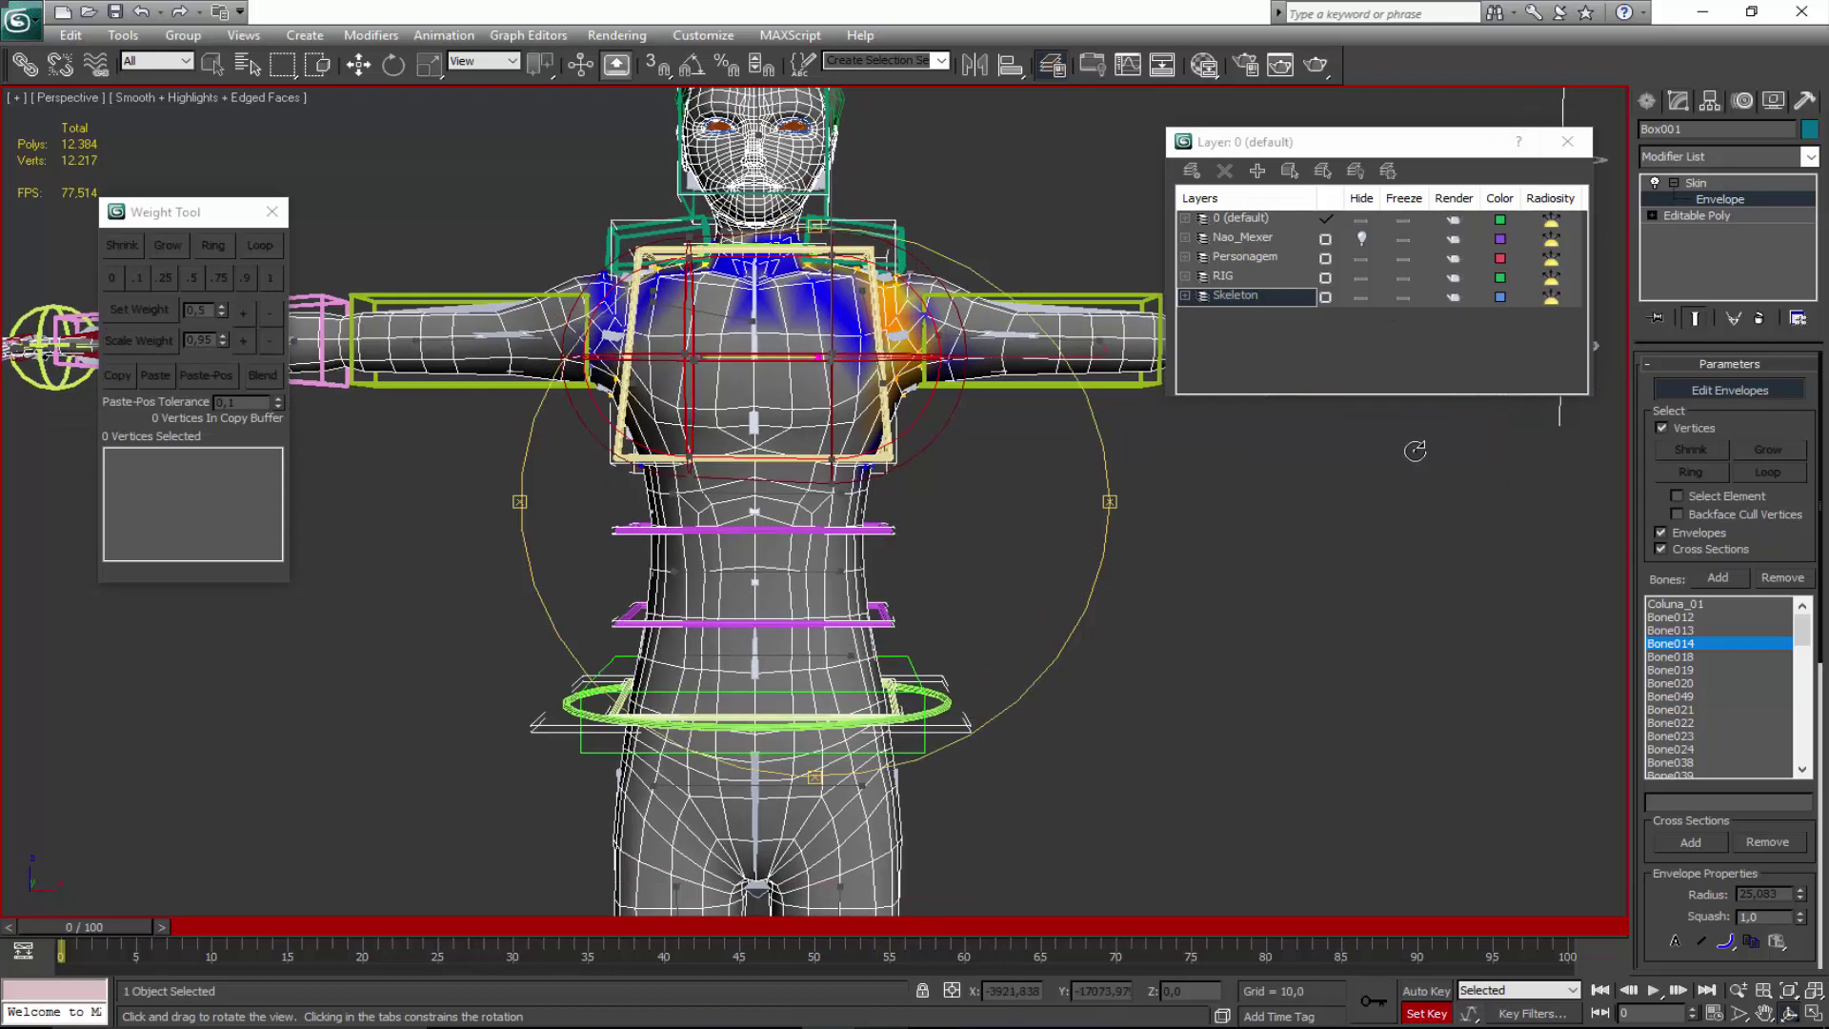
pyautogui.click(1362, 296)
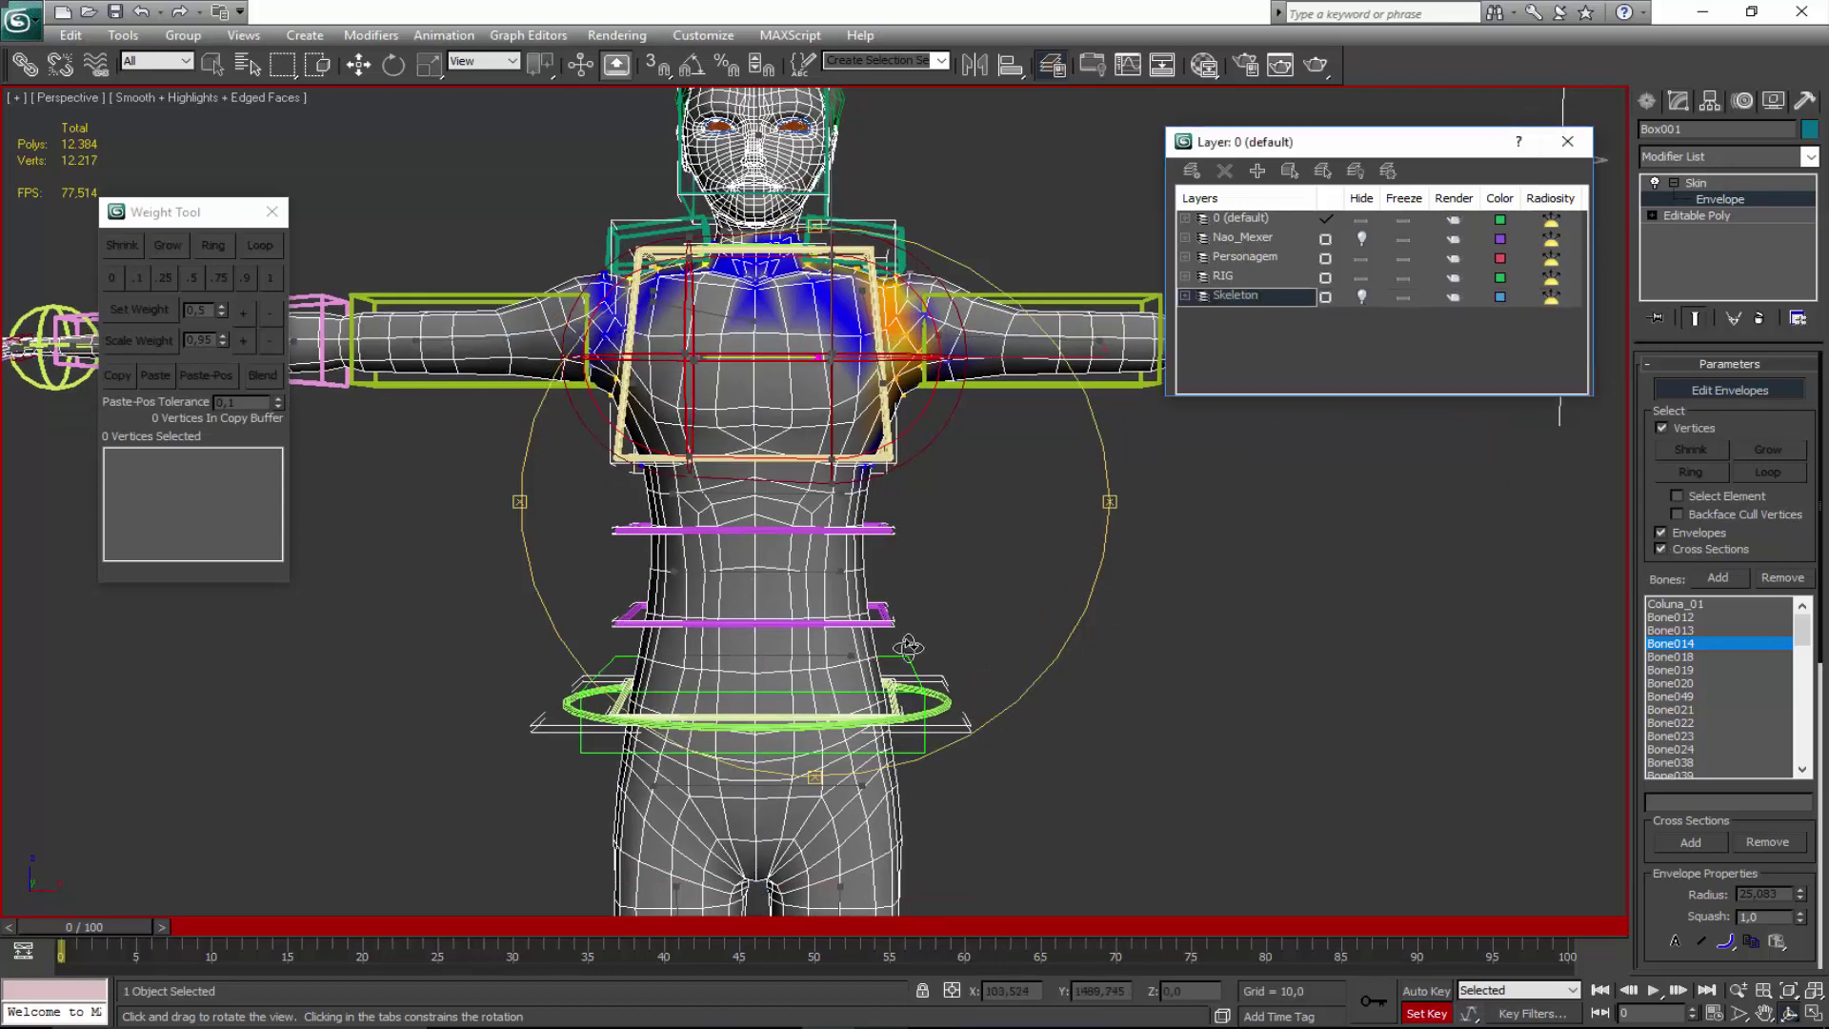
# - Select five neighbouring vertices in the row across the front of the upper chest and turn off Set Key mode
pyautogui.scroll(3, 908, 648)
pyautogui.moveTo(700, 410); pyautogui.dragTo(766, 546, button='middle')
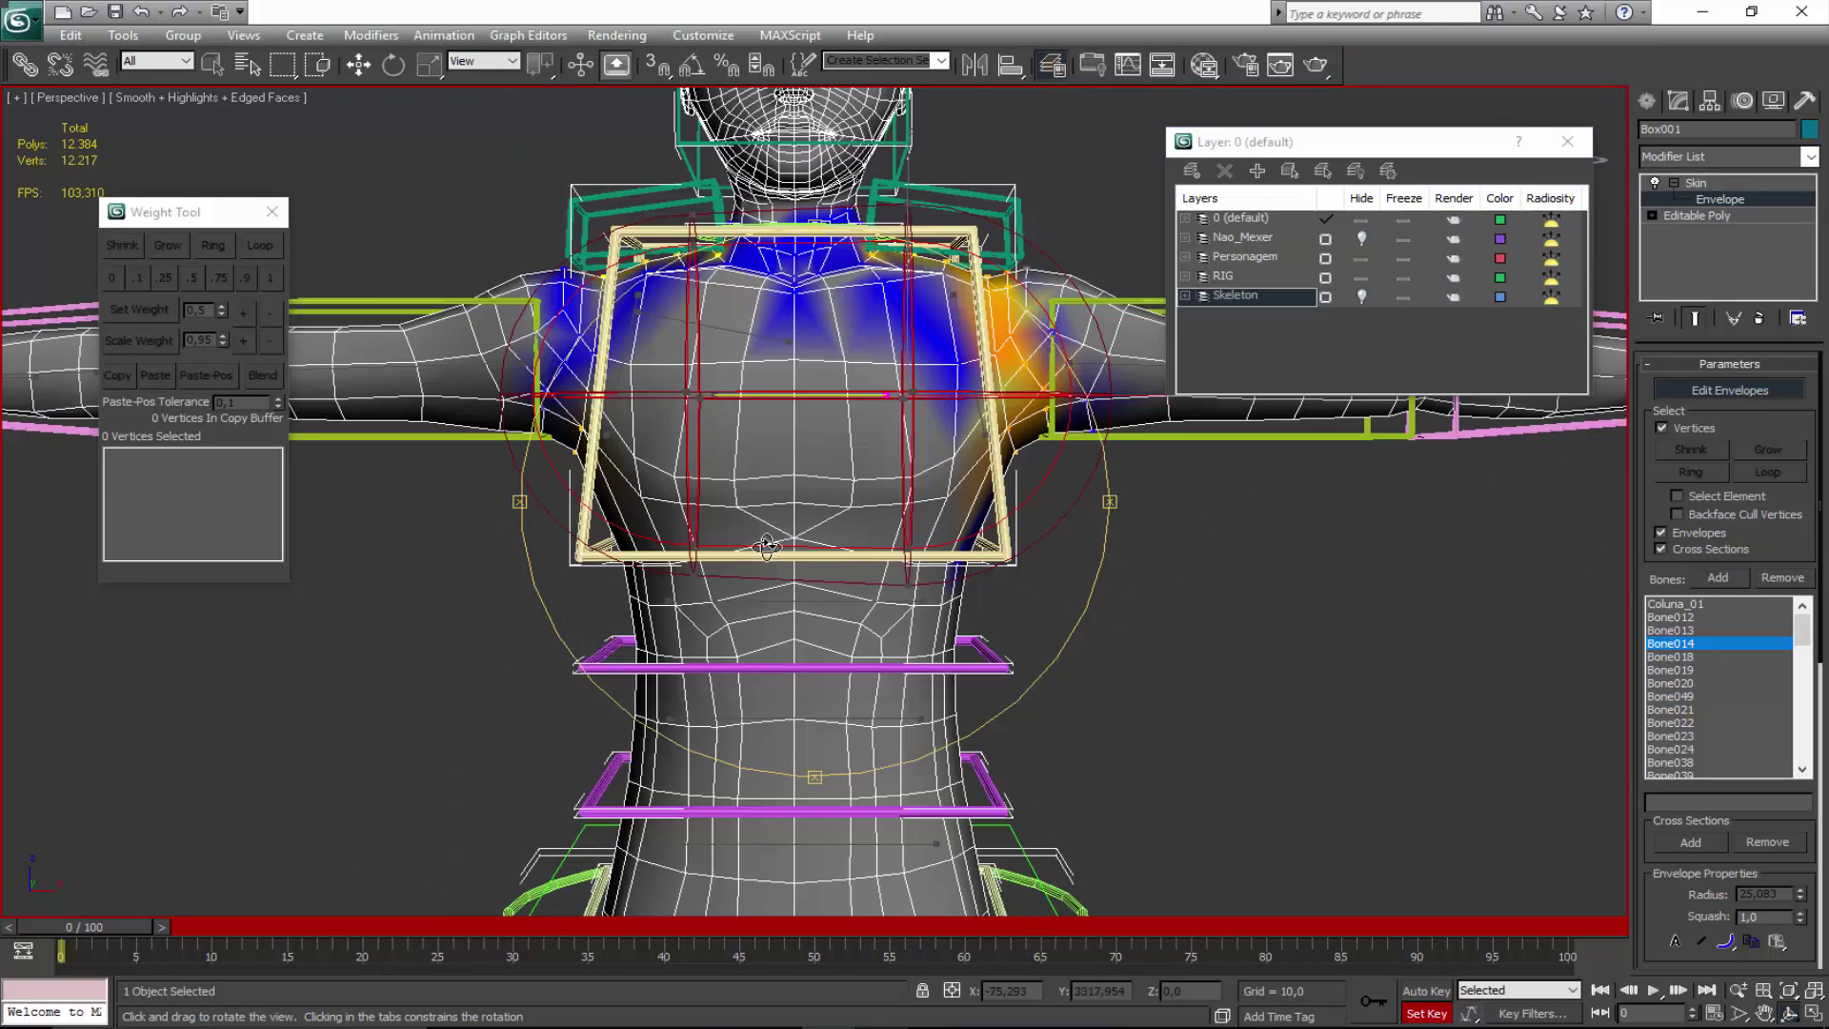
pyautogui.press('w')
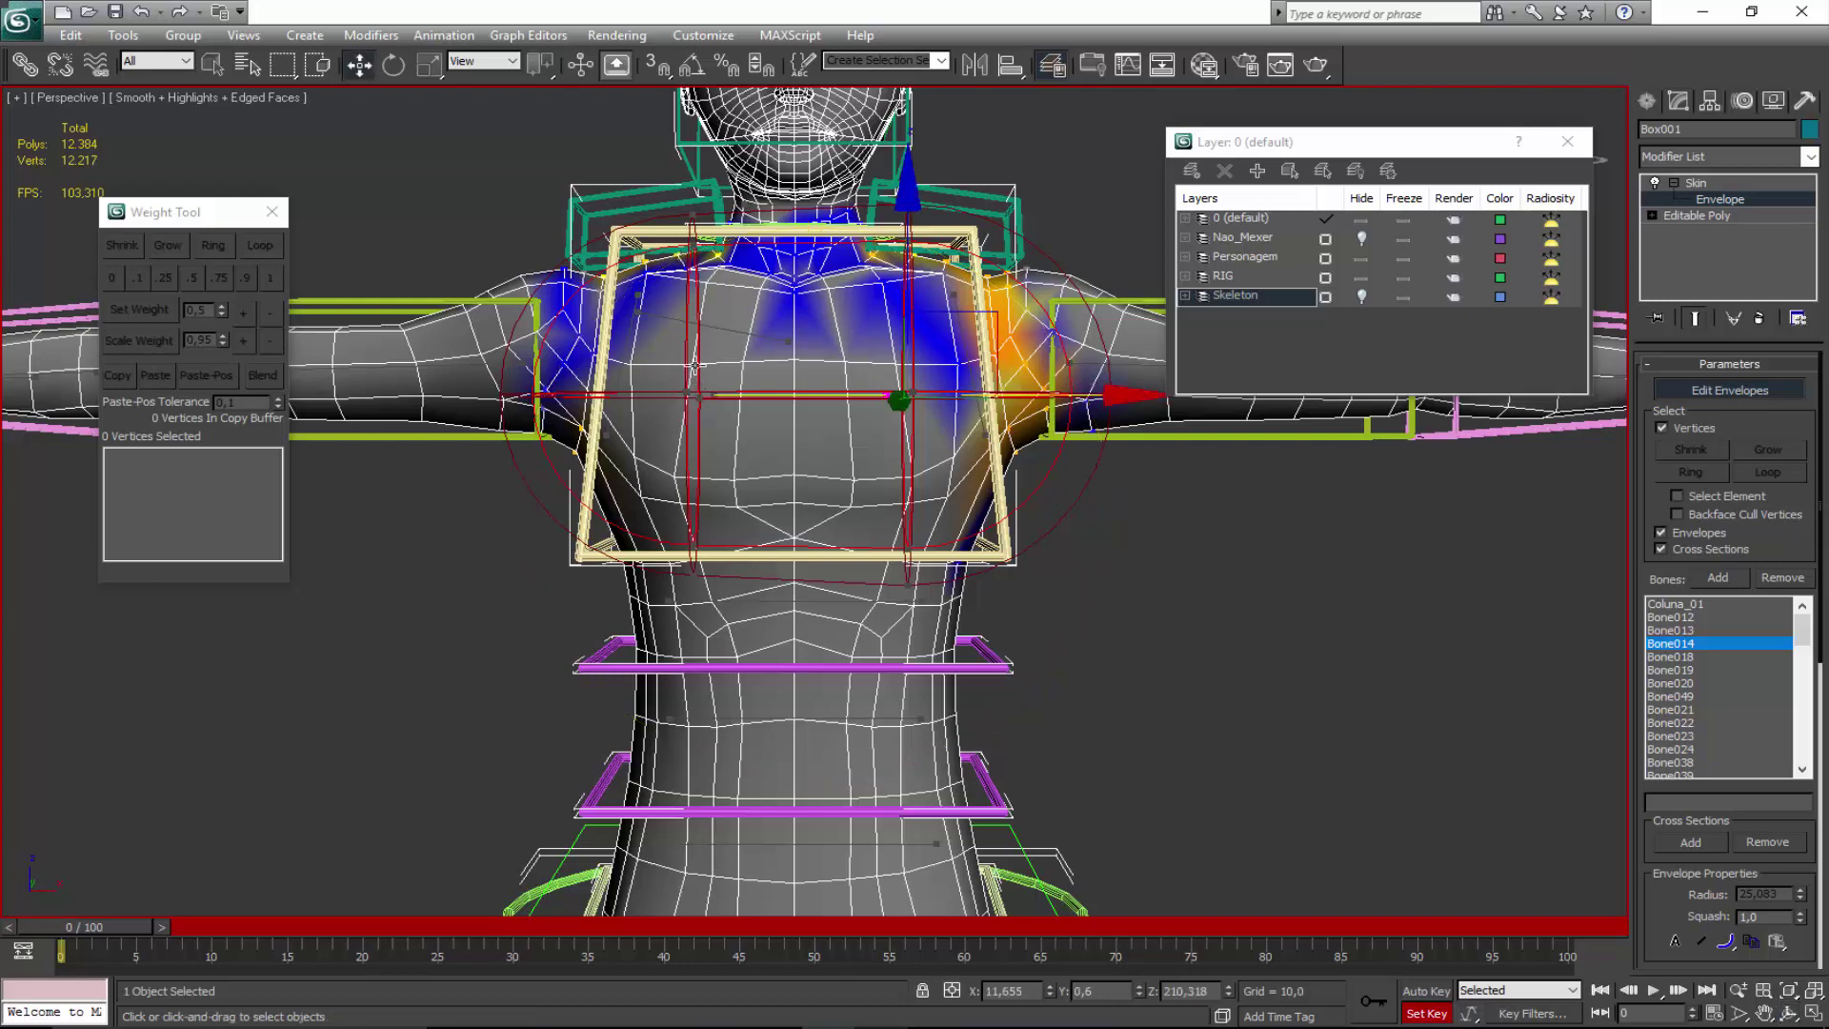
pyautogui.click(695, 364)
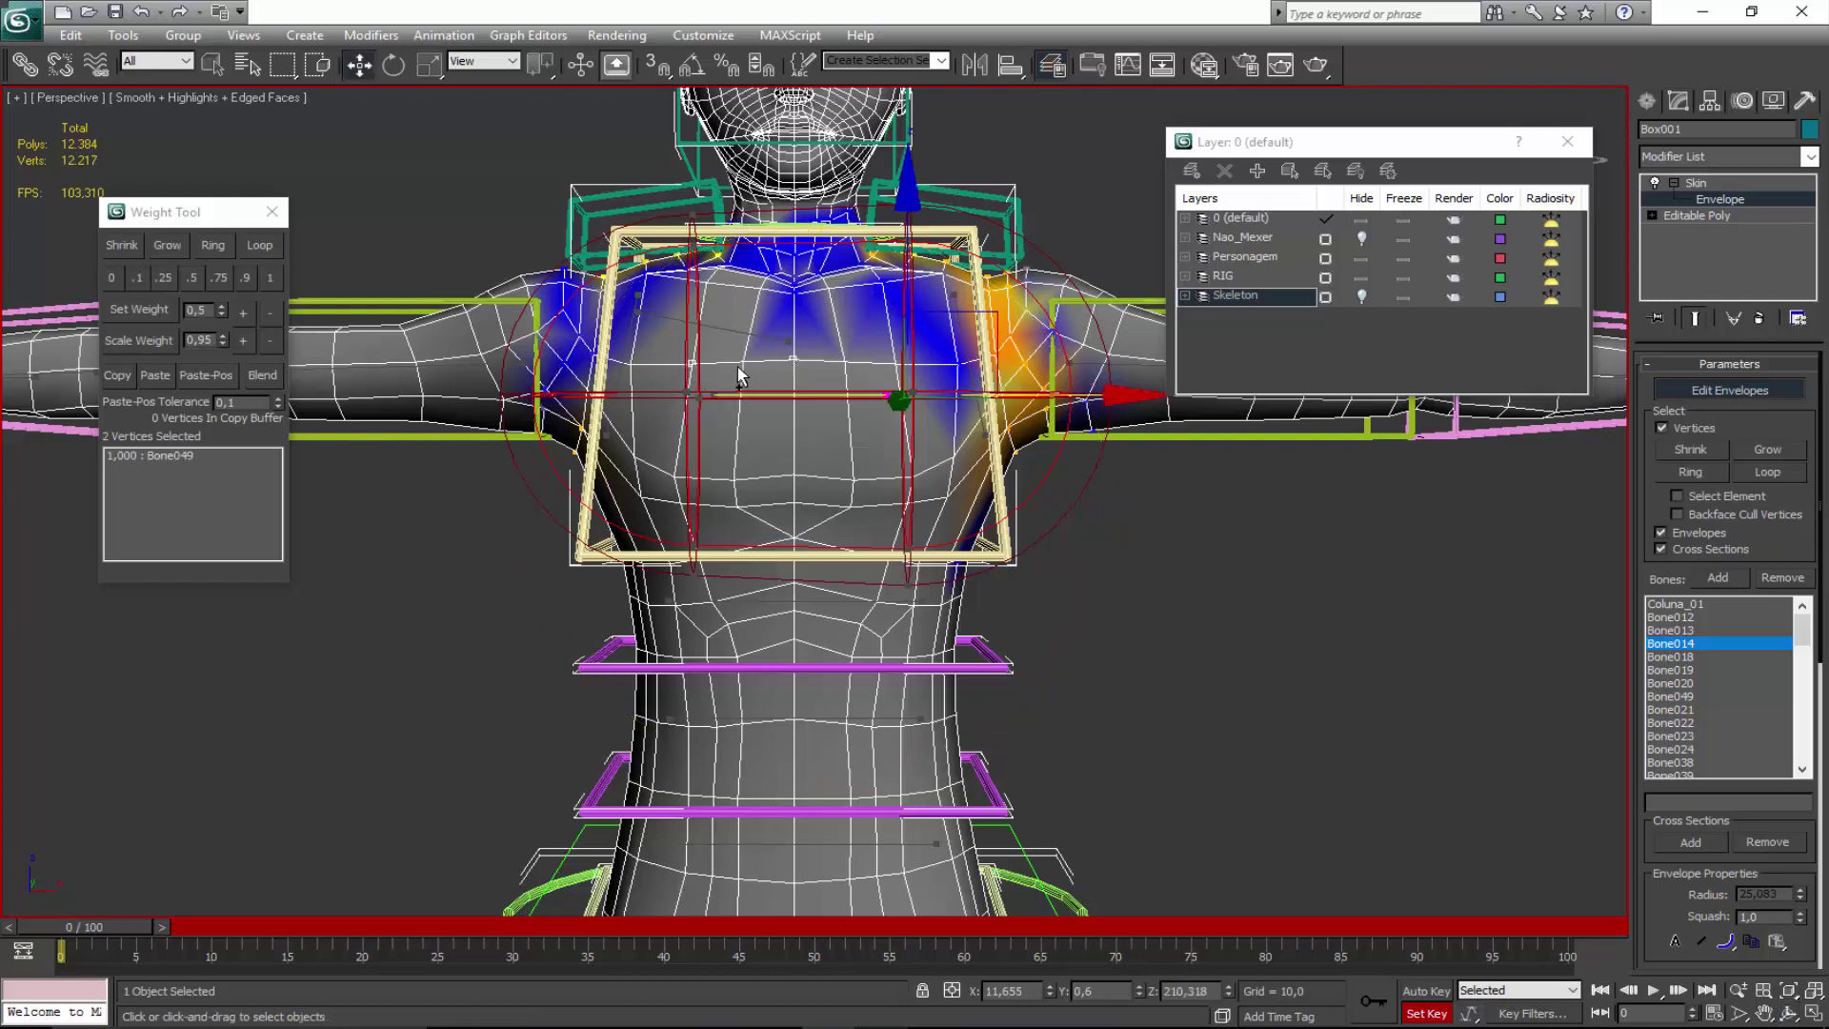
pyautogui.keyDown('ctrl'); pyautogui.click(742, 361); pyautogui.keyUp('ctrl')
pyautogui.keyDown('ctrl'); pyautogui.click(844, 361); pyautogui.keyUp('ctrl')
pyautogui.keyDown('ctrl'); pyautogui.click(901, 363); pyautogui.keyUp('ctrl')
pyautogui.click(1410, 1020)
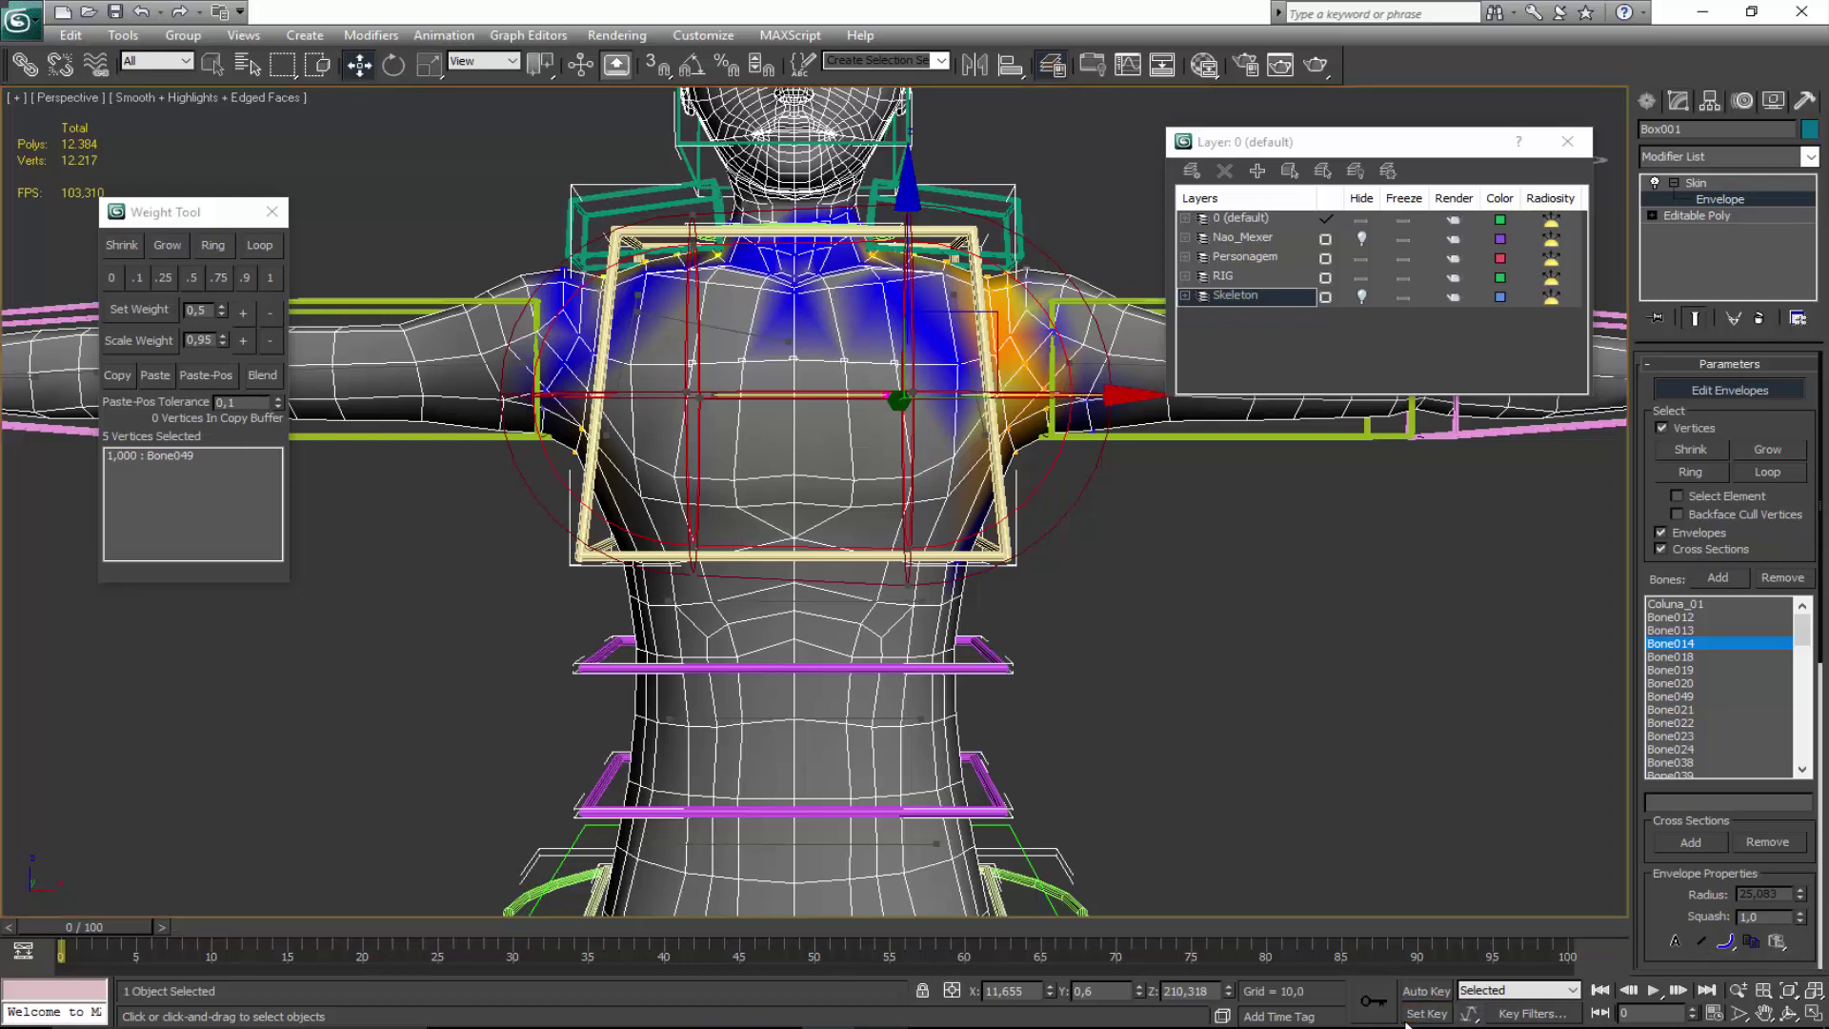
pyautogui.scroll(-5, 1821, 914)
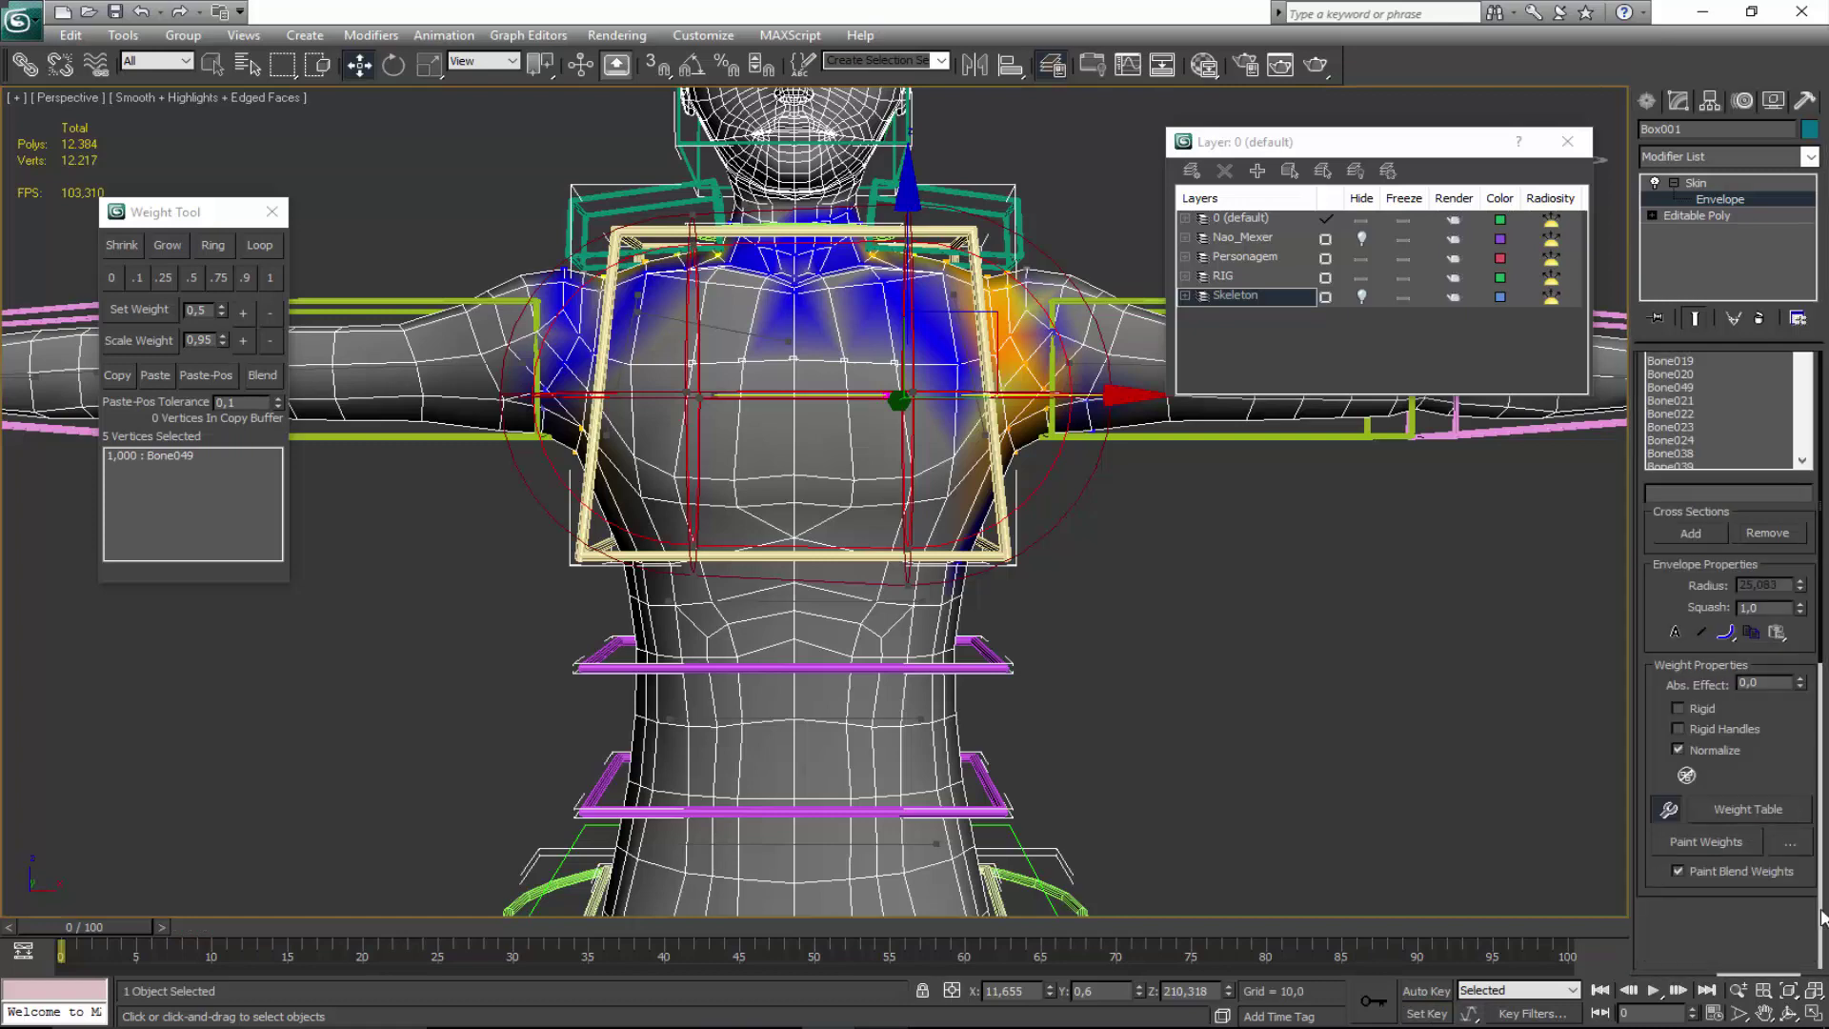
# - Try painting Bone014 weight over the front of the chest with Paint Weights and undo the strokes
pyautogui.click(1708, 842)
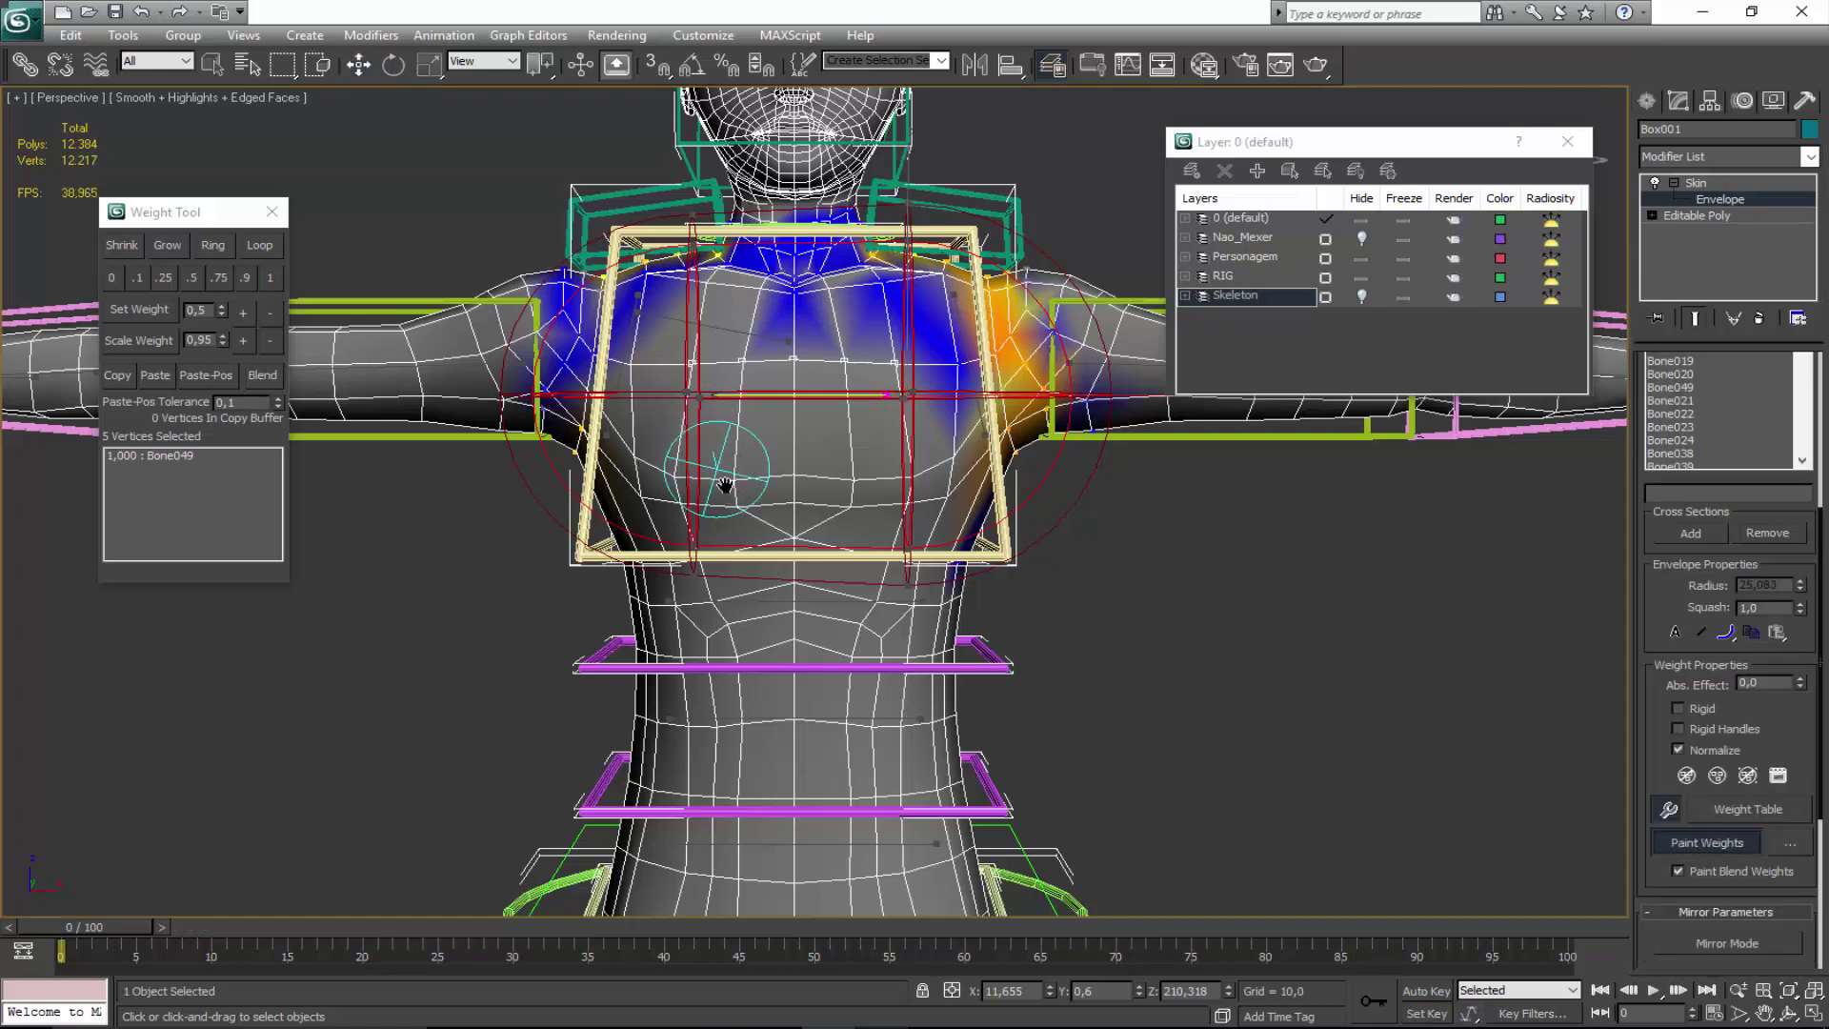
pyautogui.moveTo(714, 453); pyautogui.dragTo(748, 557, button='middle')
pyautogui.scroll(3, 747, 558)
pyautogui.moveTo(695, 482); pyautogui.dragTo(971, 467)
pyautogui.moveTo(726, 641)
pyautogui.mouseDown()
pyautogui.moveTo(988, 652)
pyautogui.moveTo(600, 621)
pyautogui.moveTo(820, 633)
pyautogui.mouseUp()
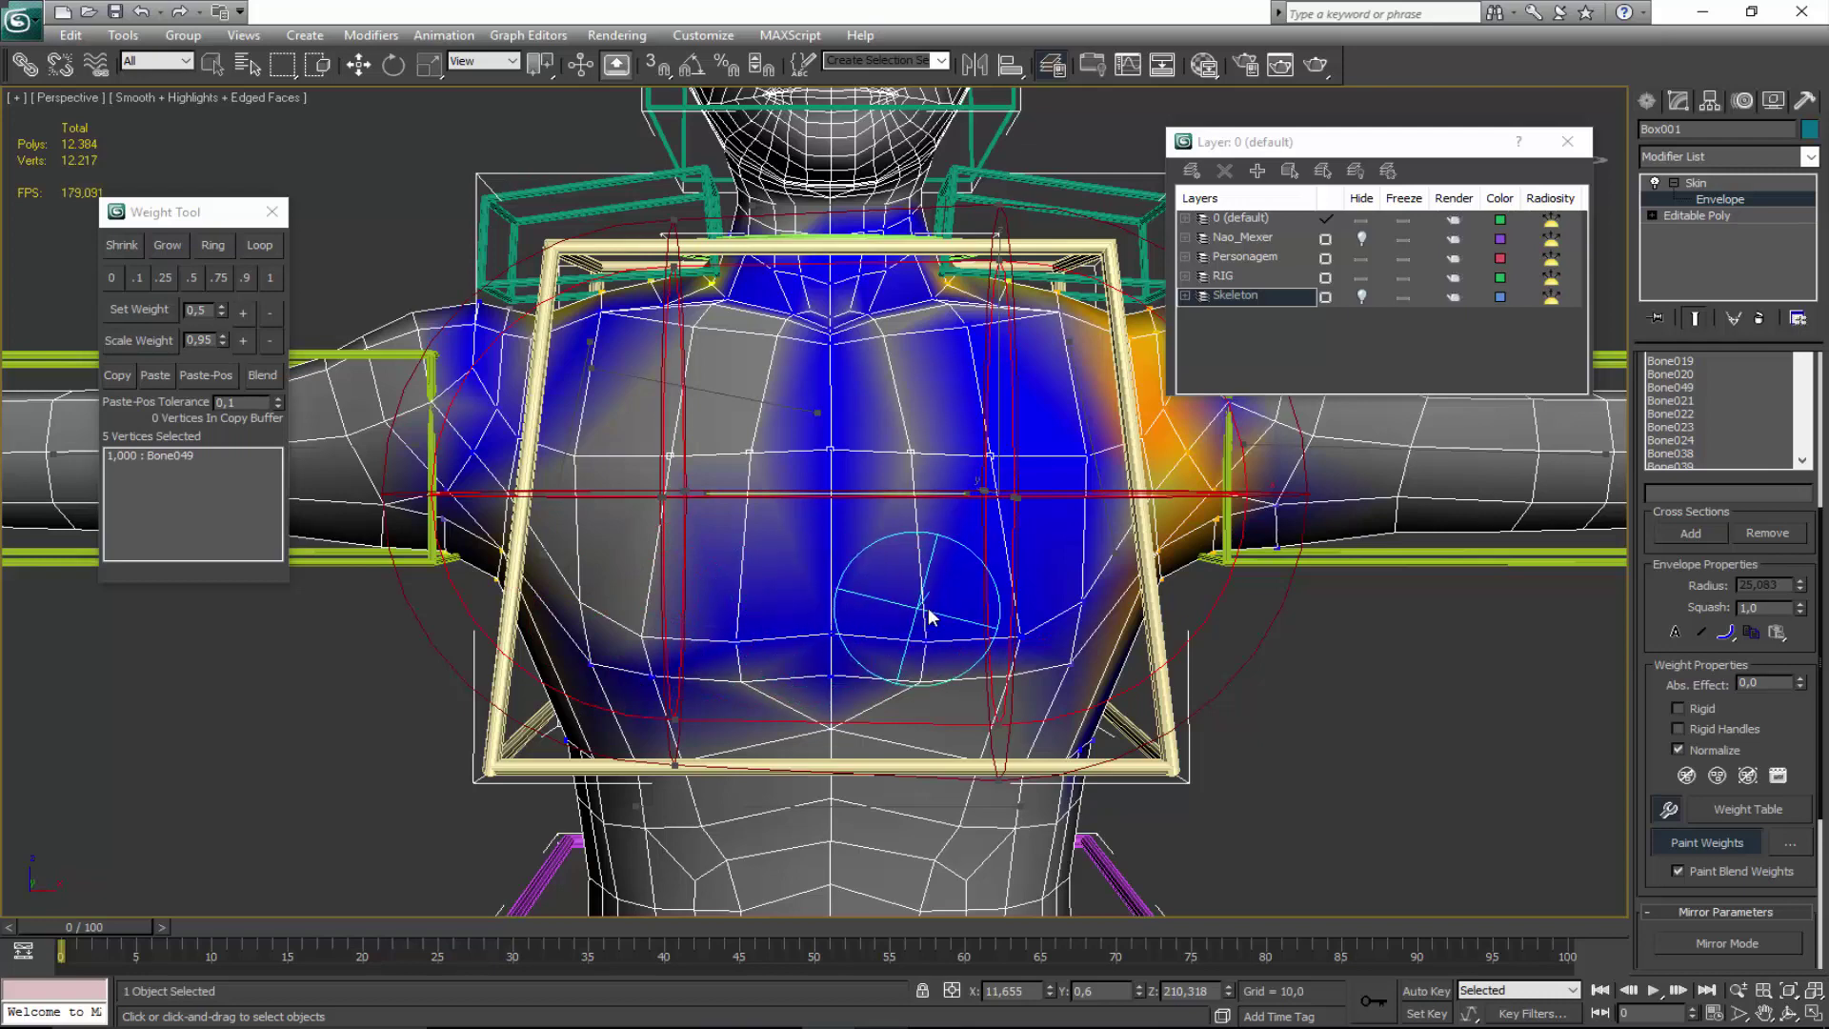
pyautogui.hotkey('ctrl', 'z')
pyautogui.hotkey('ctrl', 'z')
# - Set the weight brush's maximum strength to 100 in the painter options and test it on the middle of the chest
pyautogui.click(1790, 844)
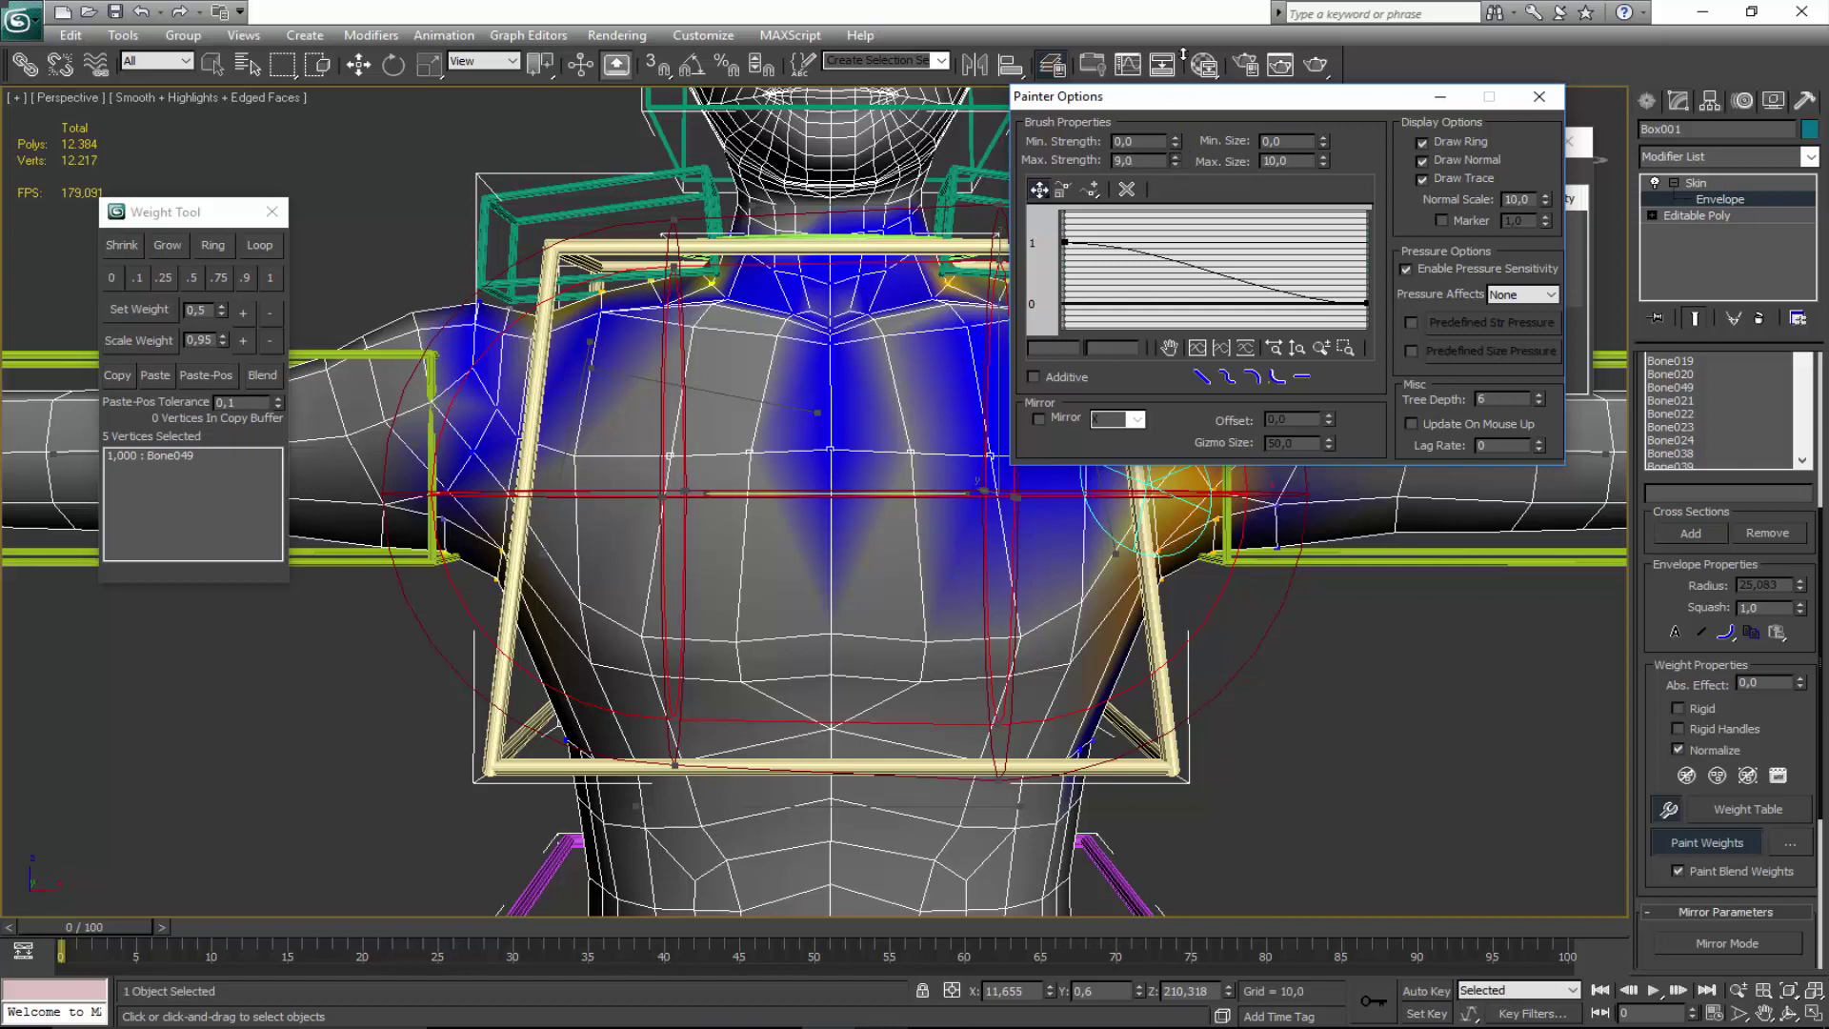
pyautogui.moveTo(1183, 54); pyautogui.dragTo(1233, 102)
pyautogui.moveTo(808, 459)
pyautogui.mouseDown()
pyautogui.moveTo(870, 530)
pyautogui.moveTo(837, 605)
pyautogui.moveTo(968, 604)
pyautogui.moveTo(837, 620)
pyautogui.mouseUp()
pyautogui.moveTo(941, 609); pyautogui.dragTo(915, 547)
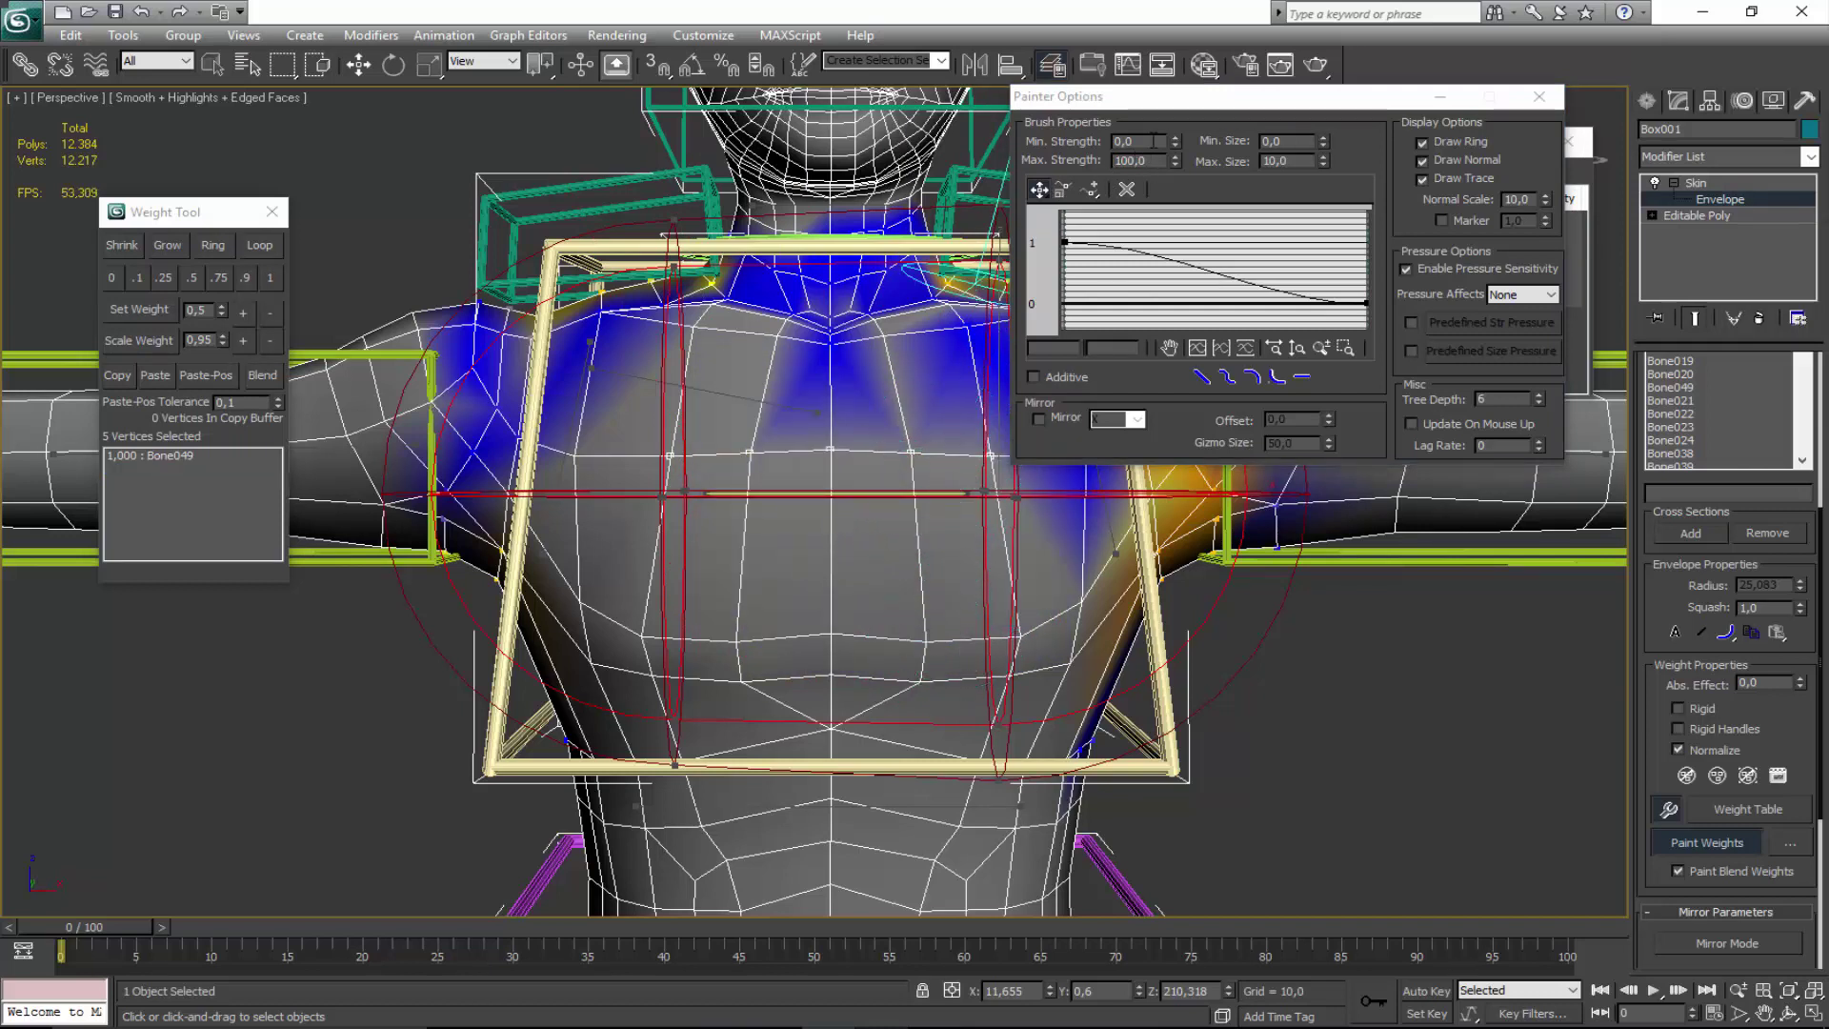
# - Set the brush's minimum strength to 100, try strokes across the chest, and undo them
pyautogui.click(1154, 140)
pyautogui.doubleClick(1155, 140)
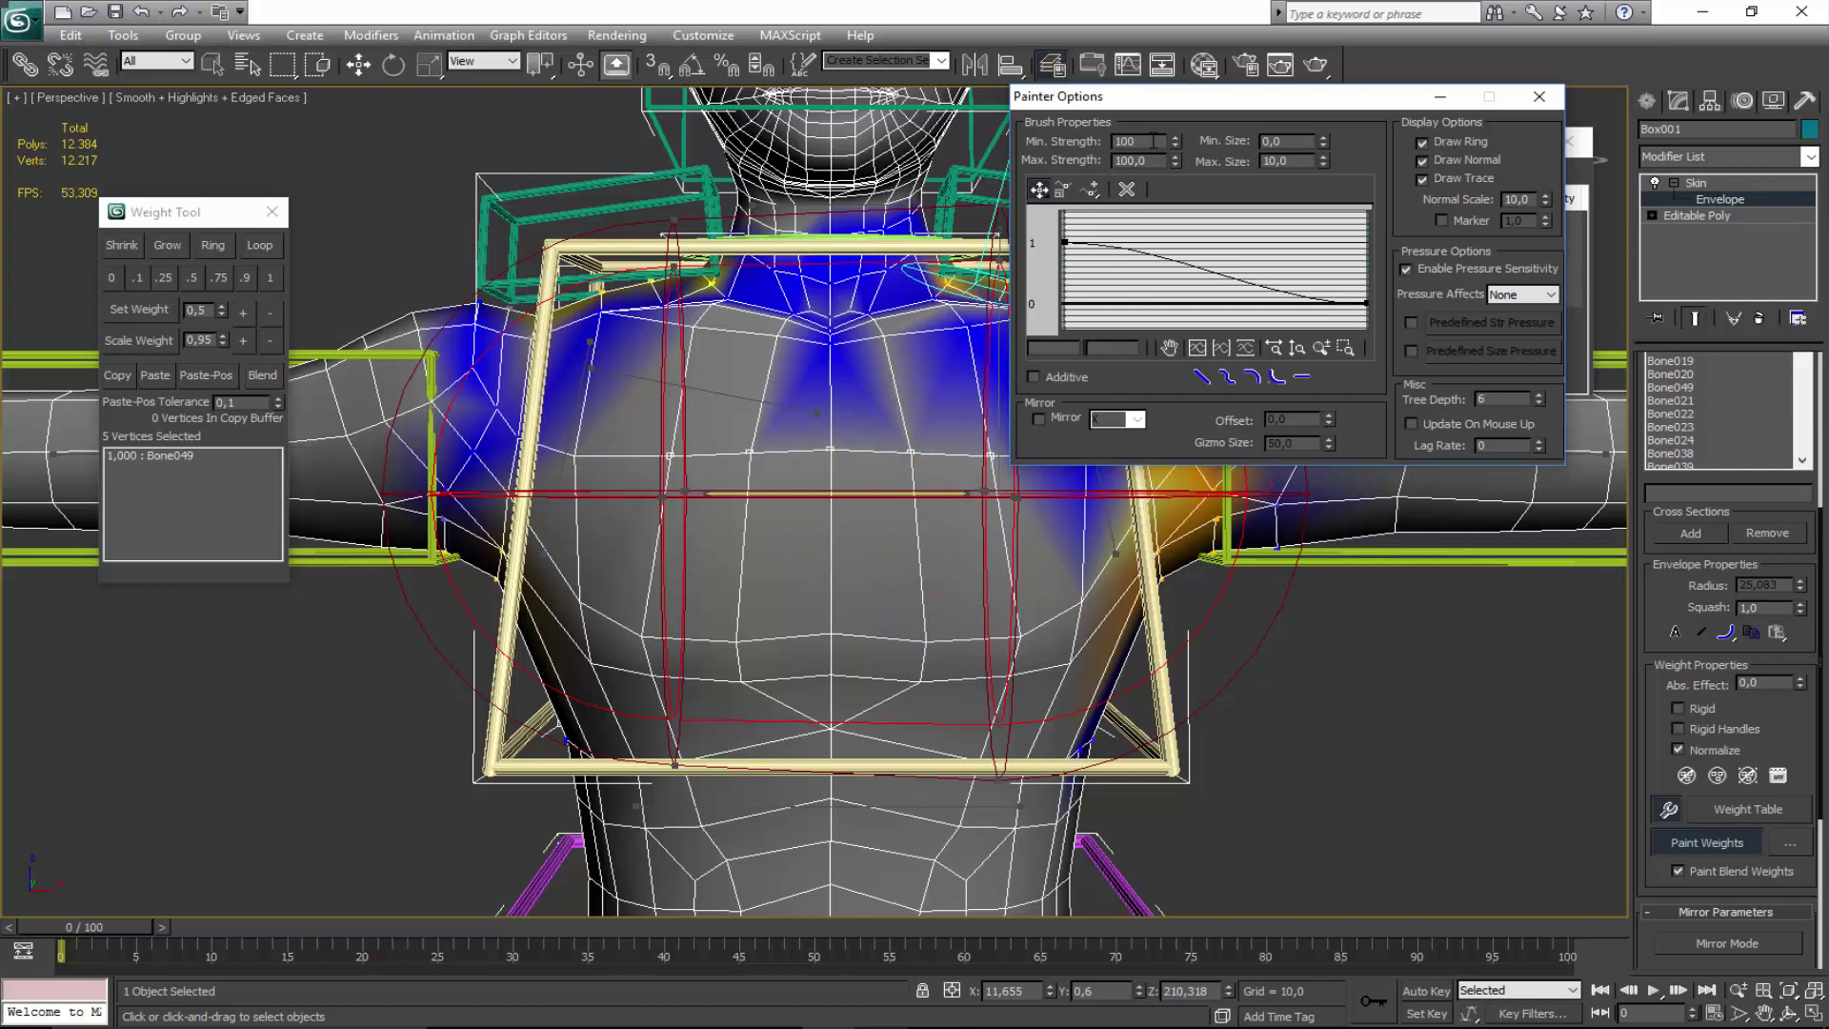
pyautogui.moveTo(819, 451)
pyautogui.mouseDown()
pyautogui.moveTo(1000, 610)
pyautogui.moveTo(1005, 648)
pyautogui.moveTo(981, 619)
pyautogui.moveTo(896, 657)
pyautogui.moveTo(837, 641)
pyautogui.moveTo(988, 624)
pyautogui.mouseUp()
pyautogui.hotkey('ctrl', 'z')
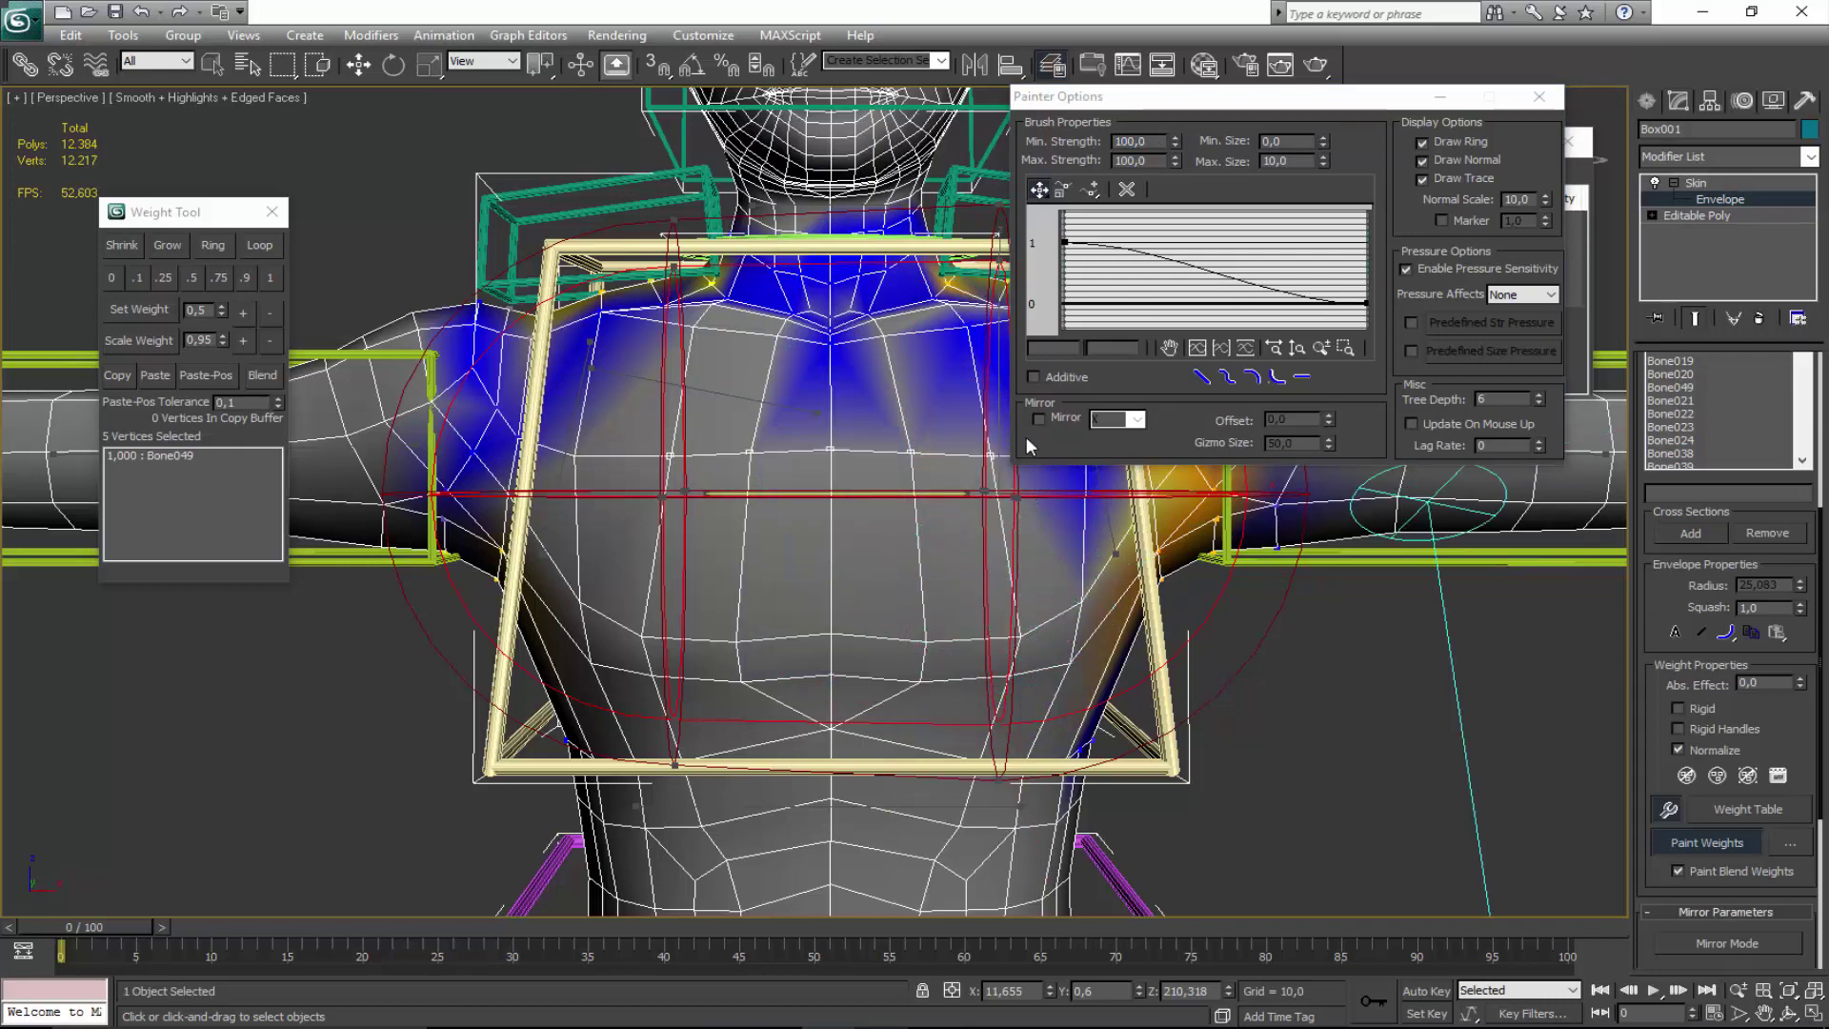
pyautogui.moveTo(738, 457)
pyautogui.mouseDown()
pyautogui.moveTo(666, 481)
pyautogui.moveTo(876, 463)
pyautogui.moveTo(753, 433)
pyautogui.mouseUp()
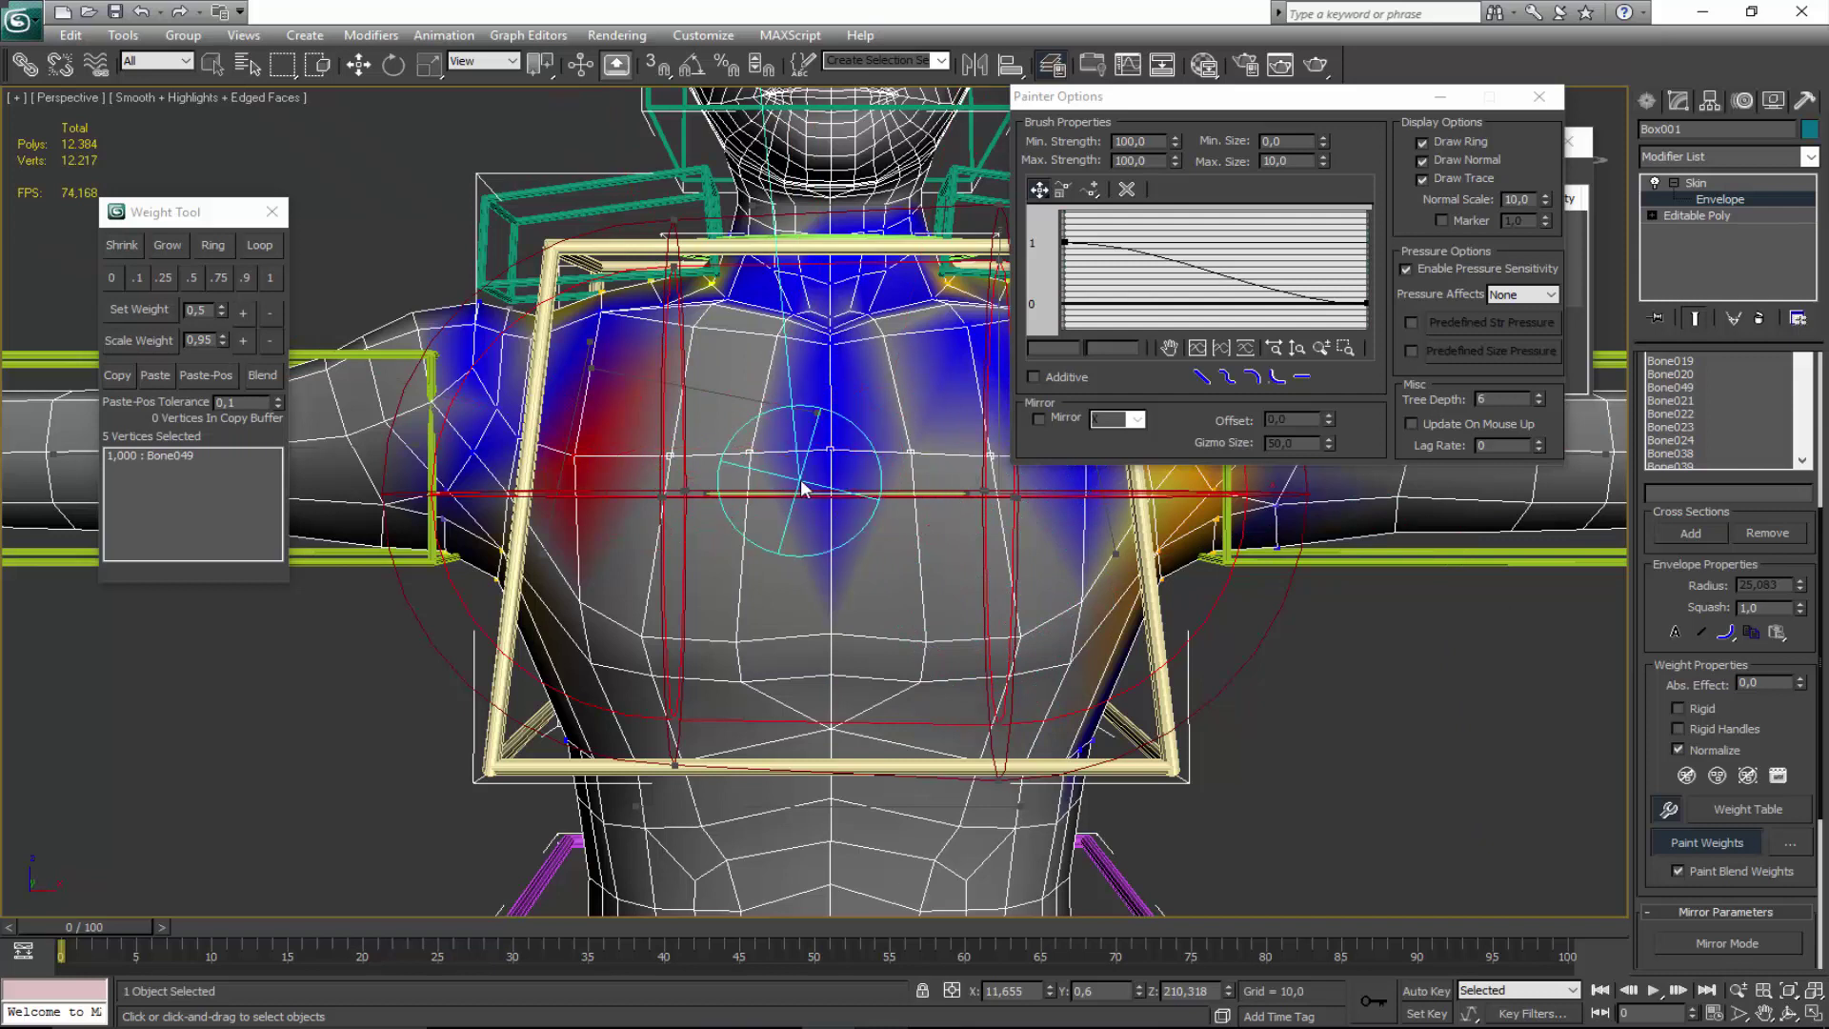
pyautogui.hotkey('ctrl', 'z')
# - Set the brush's minimum strength to 0 and maximum strength to 10, testing it with strokes across the chest and undoing the last one
pyautogui.doubleClick(1140, 141)
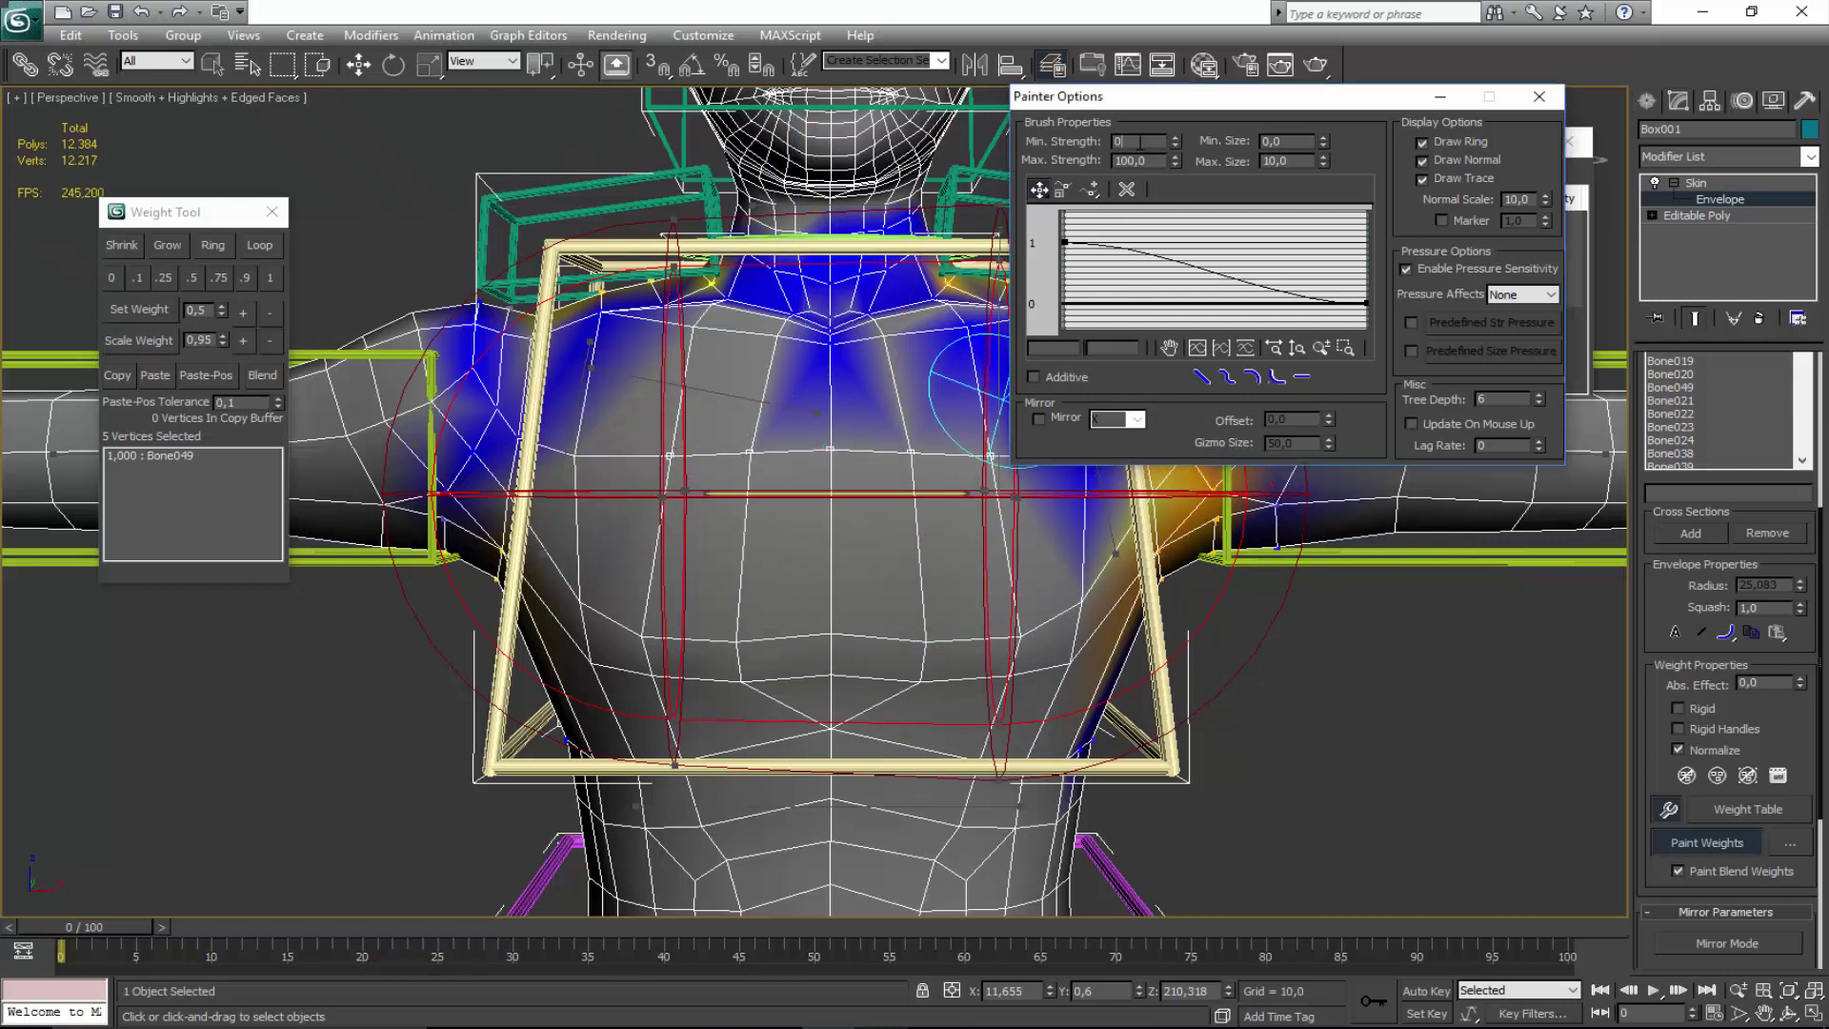
pyautogui.moveTo(717, 477)
pyautogui.mouseDown()
pyautogui.moveTo(953, 462)
pyautogui.moveTo(992, 610)
pyautogui.moveTo(693, 645)
pyautogui.moveTo(669, 631)
pyautogui.moveTo(929, 640)
pyautogui.mouseUp()
pyautogui.doubleClick(1140, 160)
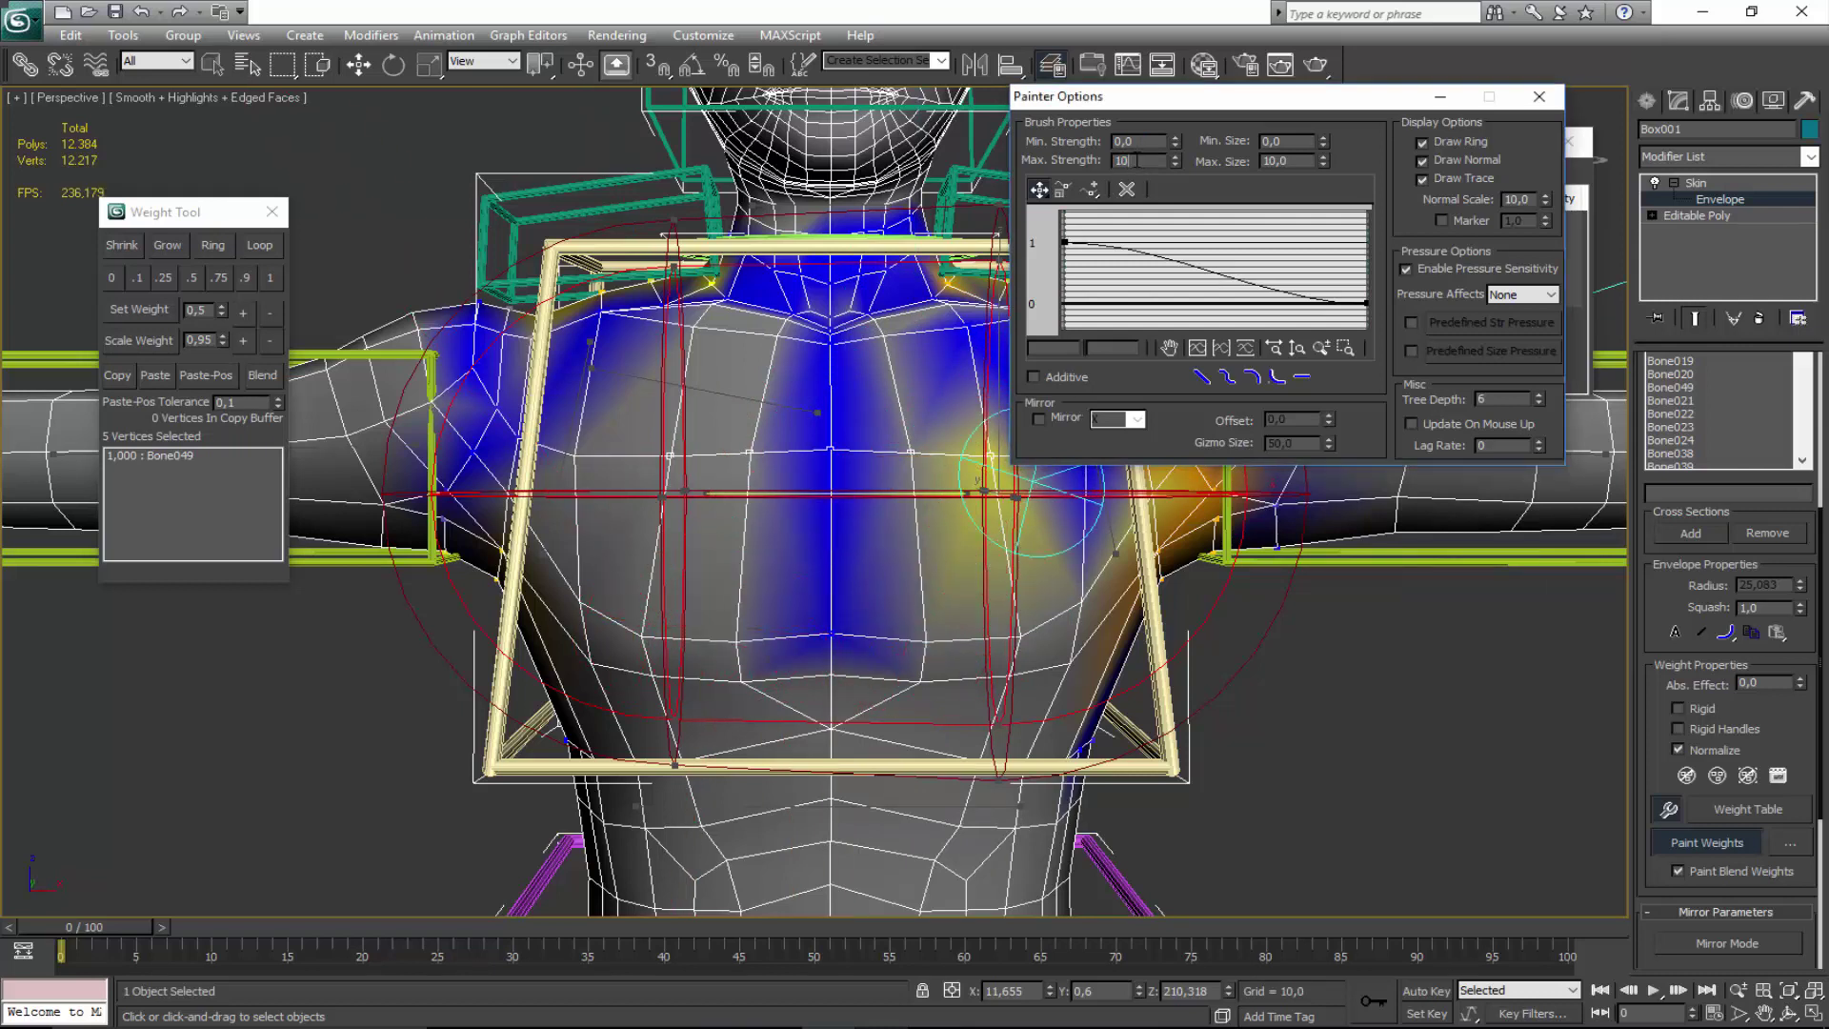
pyautogui.press('Return')
pyautogui.moveTo(1041, 653); pyautogui.dragTo(858, 619)
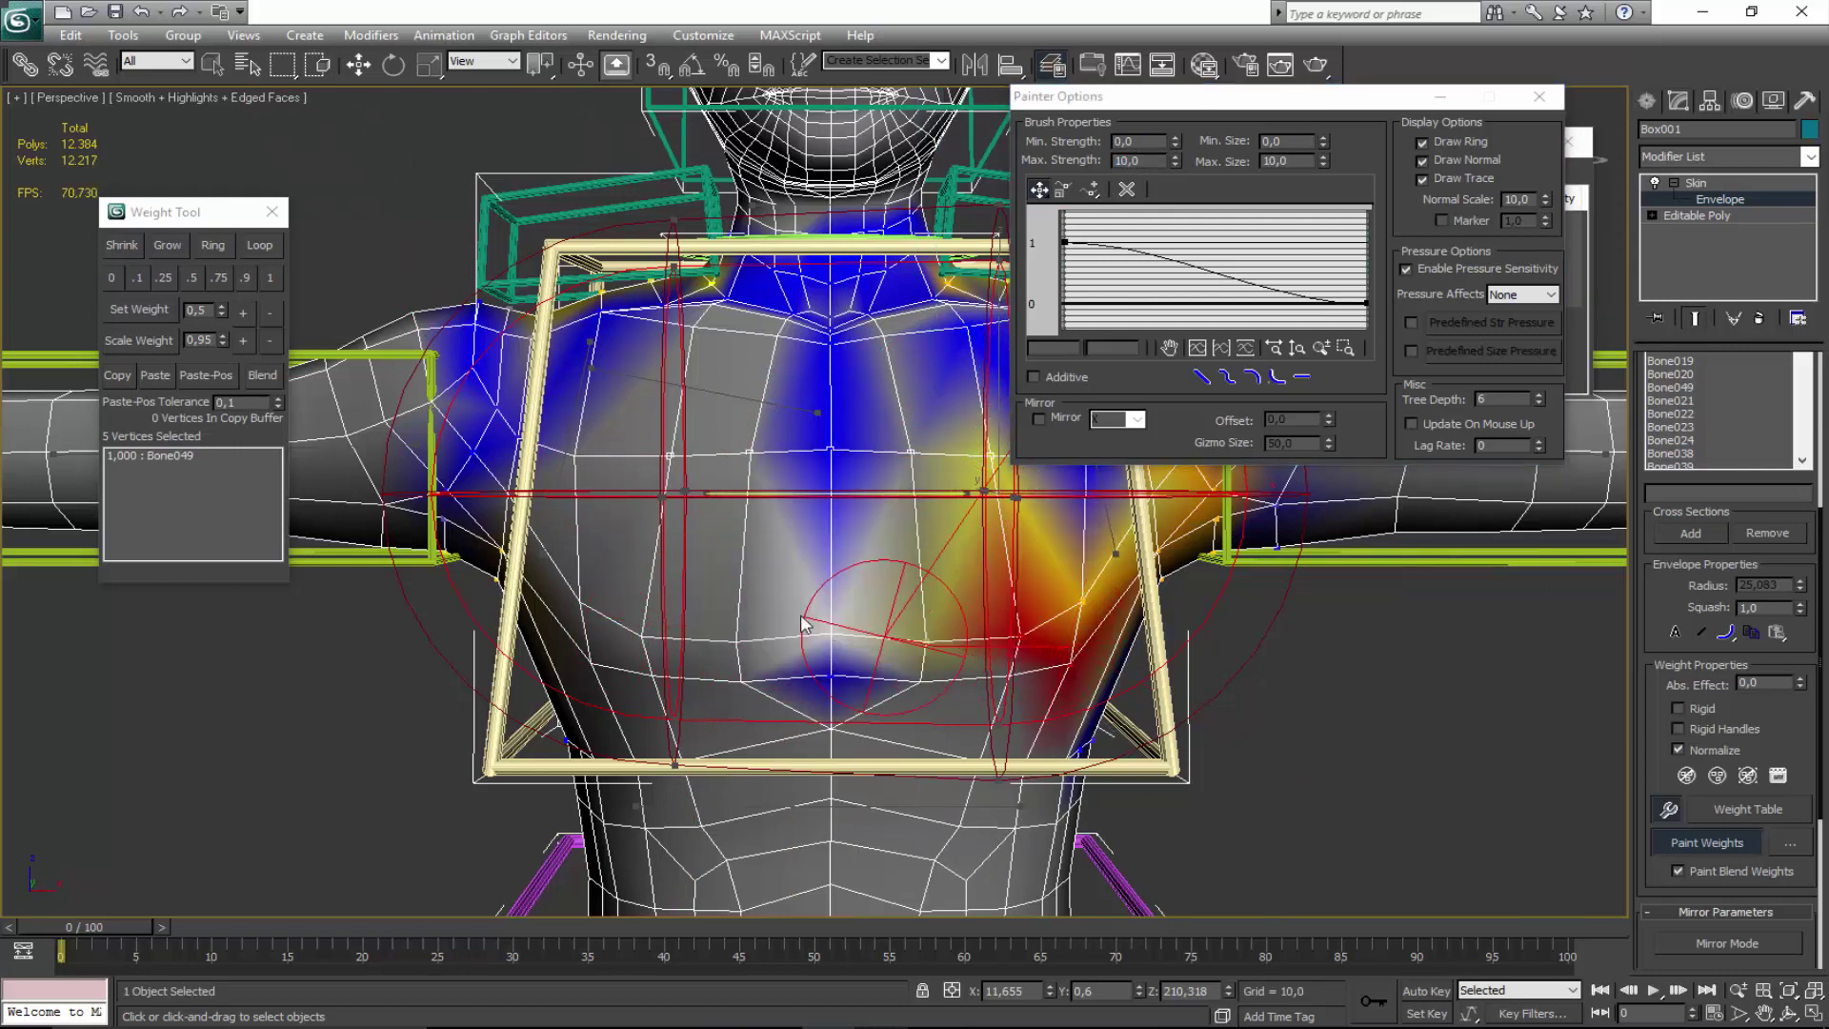
pyautogui.moveTo(721, 615); pyautogui.dragTo(843, 624)
pyautogui.hotkey('ctrl', 'z')
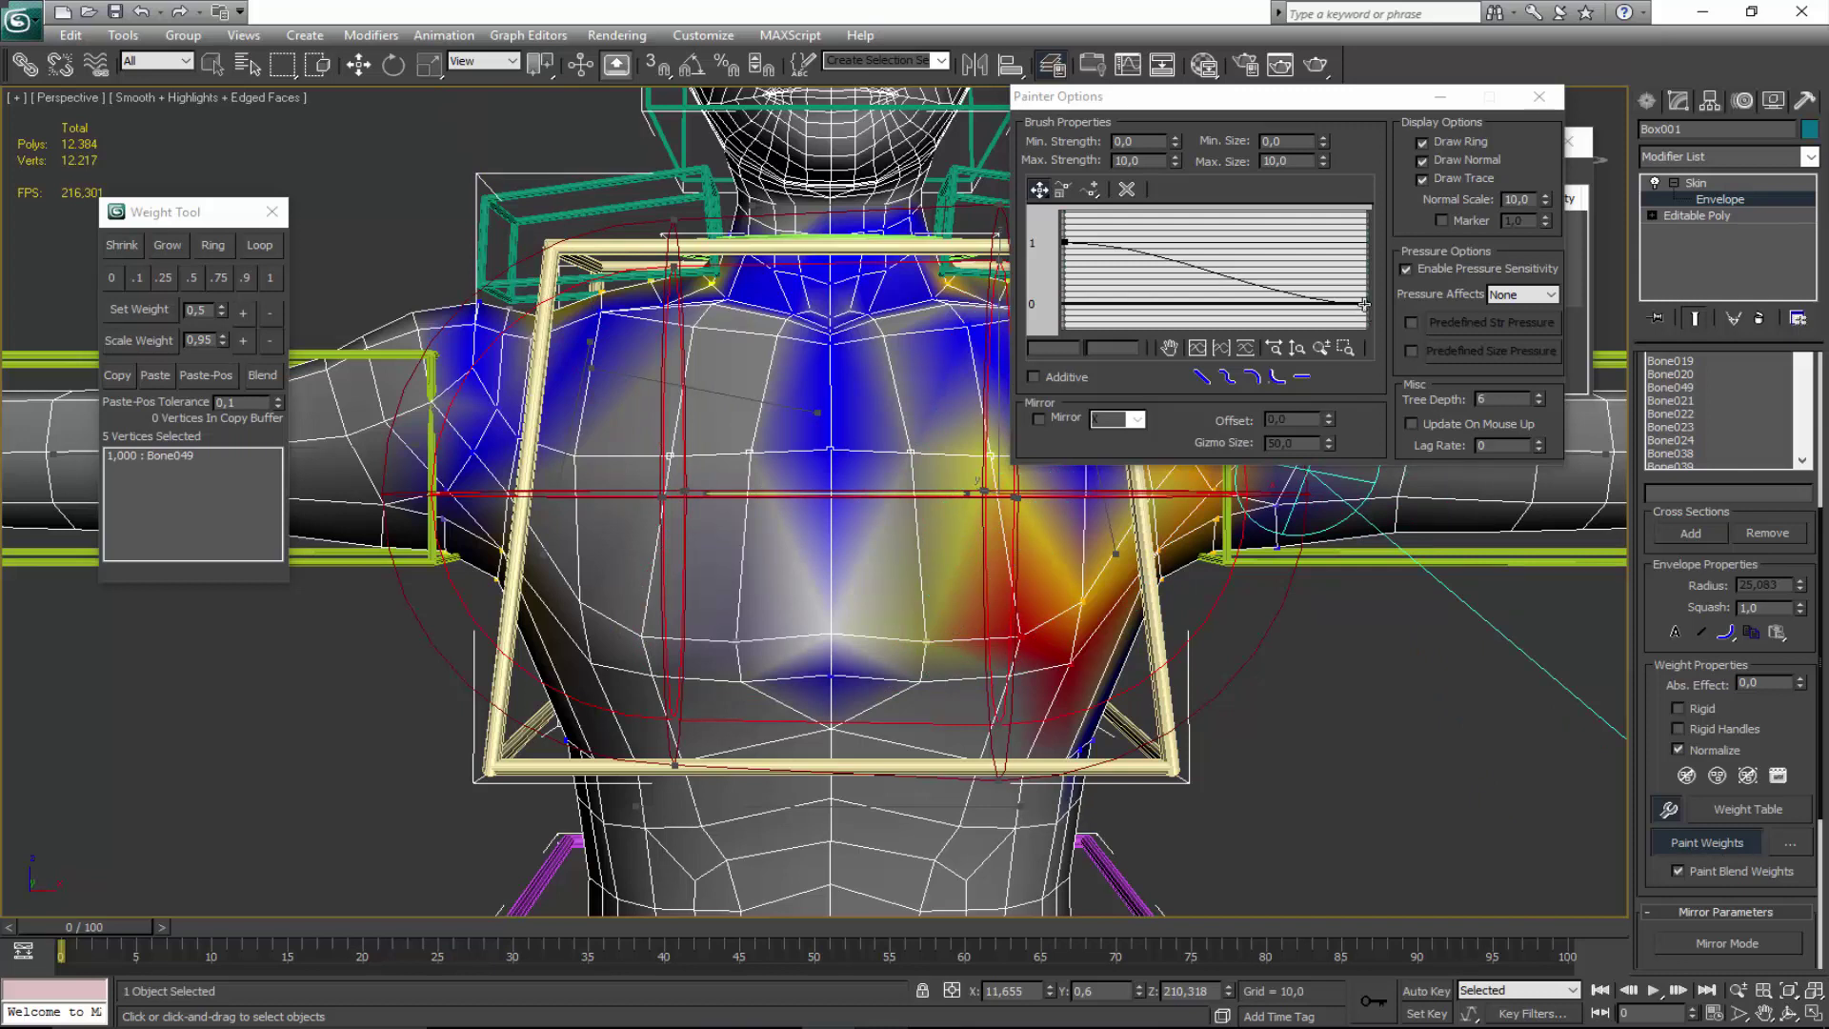
# - Switch the brush falloff to a linear curve and paint Bone014 weight over the centre and sides of the chest
pyautogui.click(1201, 378)
pyautogui.moveTo(782, 410)
pyautogui.mouseDown()
pyautogui.moveTo(776, 449)
pyautogui.moveTo(858, 551)
pyautogui.moveTo(786, 635)
pyautogui.moveTo(1061, 654)
pyautogui.moveTo(612, 635)
pyautogui.moveTo(666, 409)
pyautogui.moveTo(947, 397)
pyautogui.moveTo(922, 505)
pyautogui.moveTo(729, 557)
pyautogui.moveTo(633, 498)
pyautogui.moveTo(613, 584)
pyautogui.moveTo(981, 629)
pyautogui.moveTo(1041, 600)
pyautogui.moveTo(1008, 633)
pyautogui.moveTo(1040, 651)
pyautogui.mouseUp()
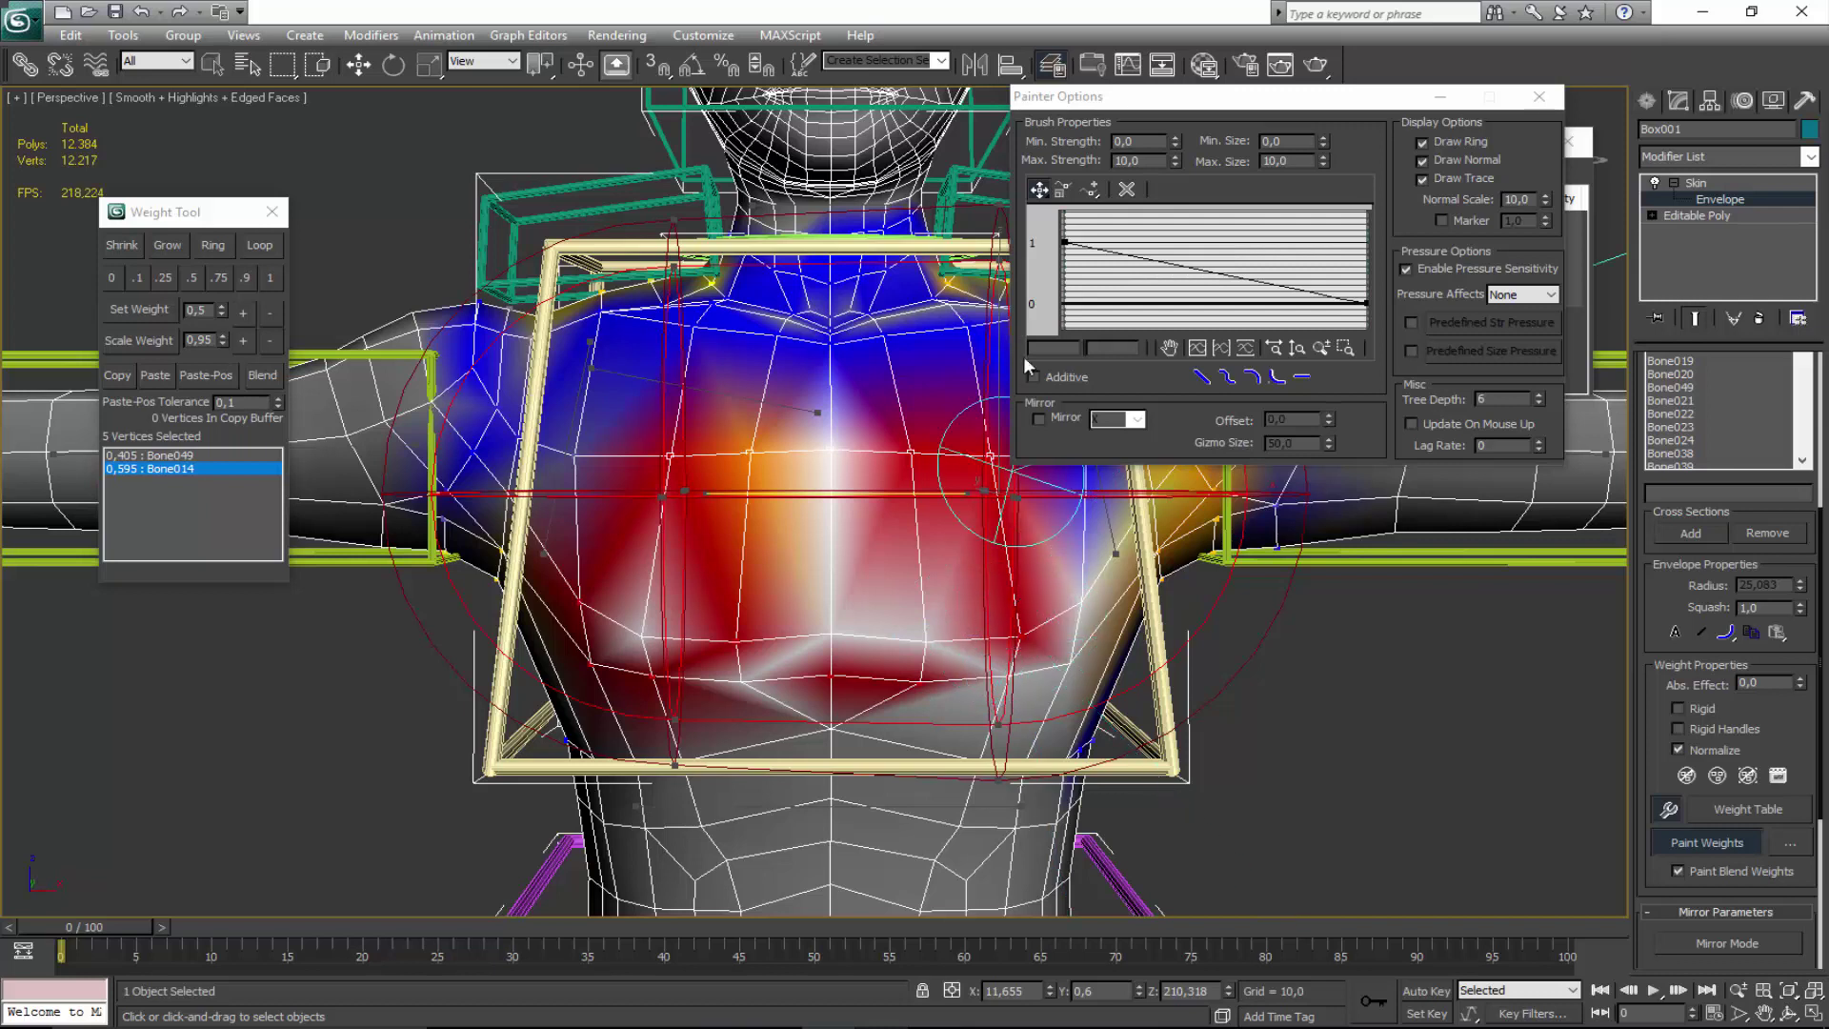
pyautogui.press('F9')
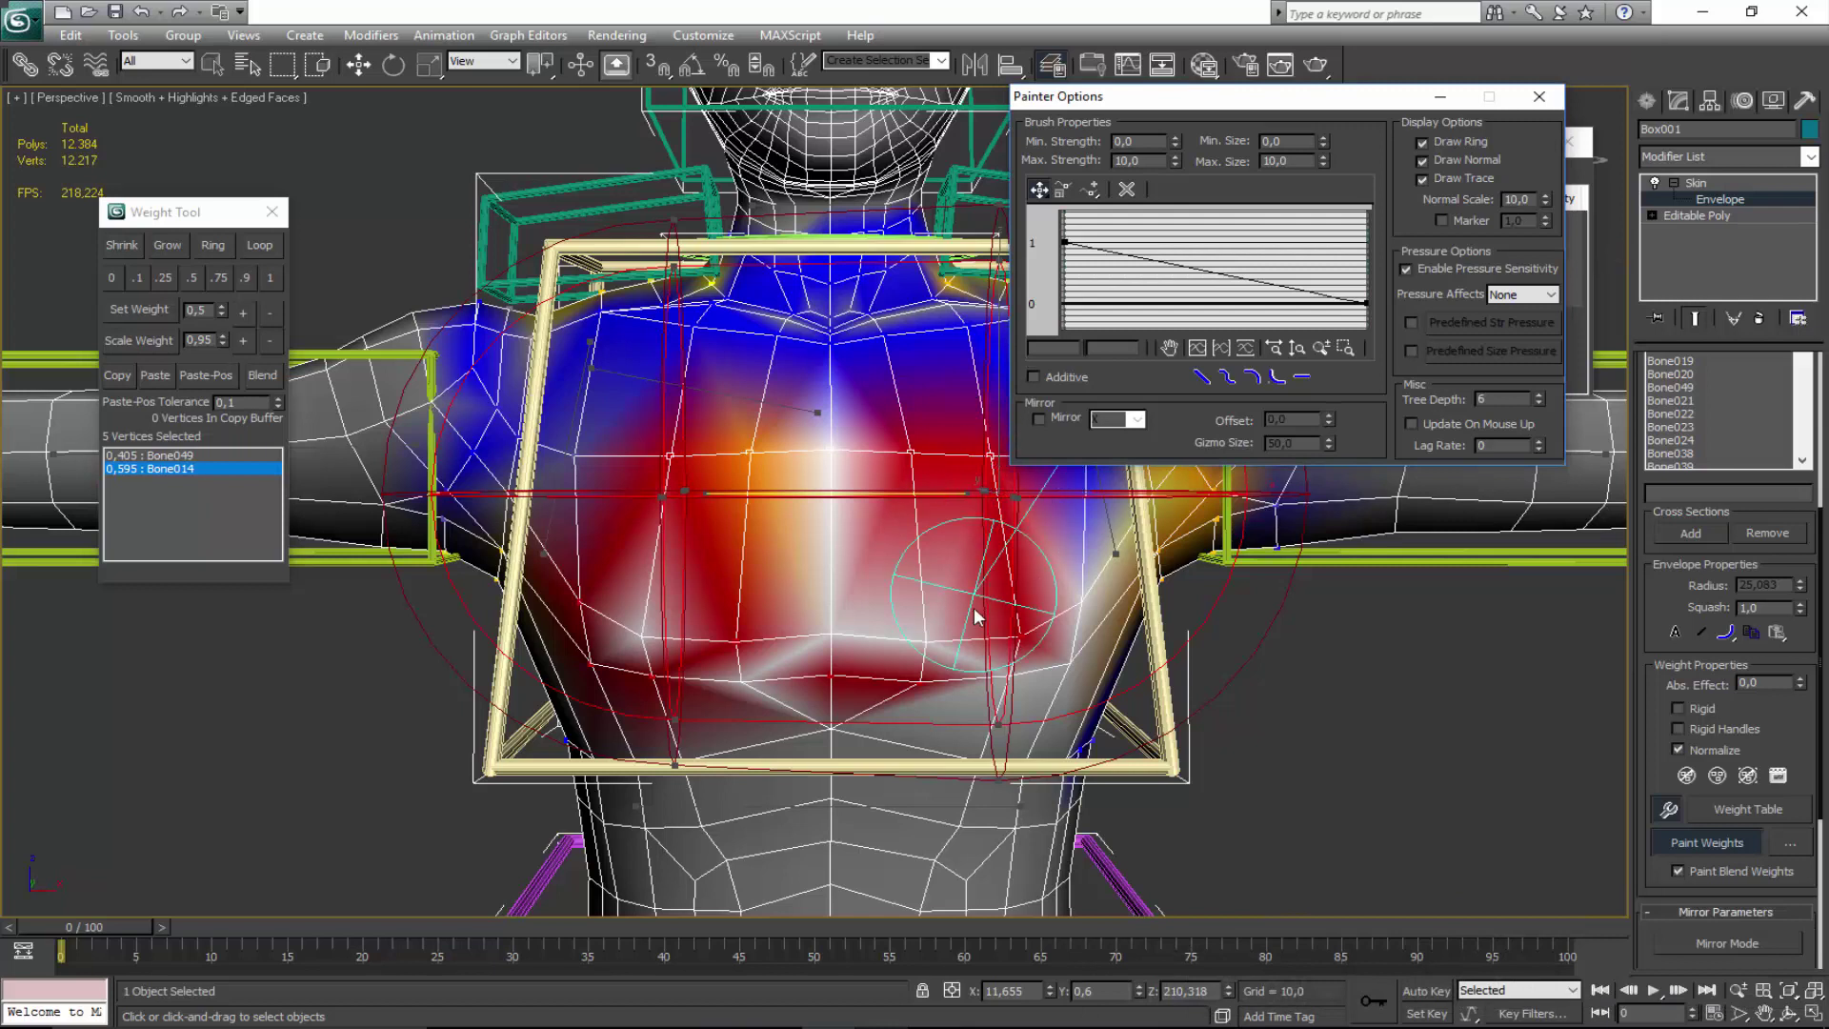
pyautogui.moveTo(1055, 526)
pyautogui.mouseDown()
pyautogui.moveTo(876, 651)
pyautogui.moveTo(667, 629)
pyautogui.mouseUp()
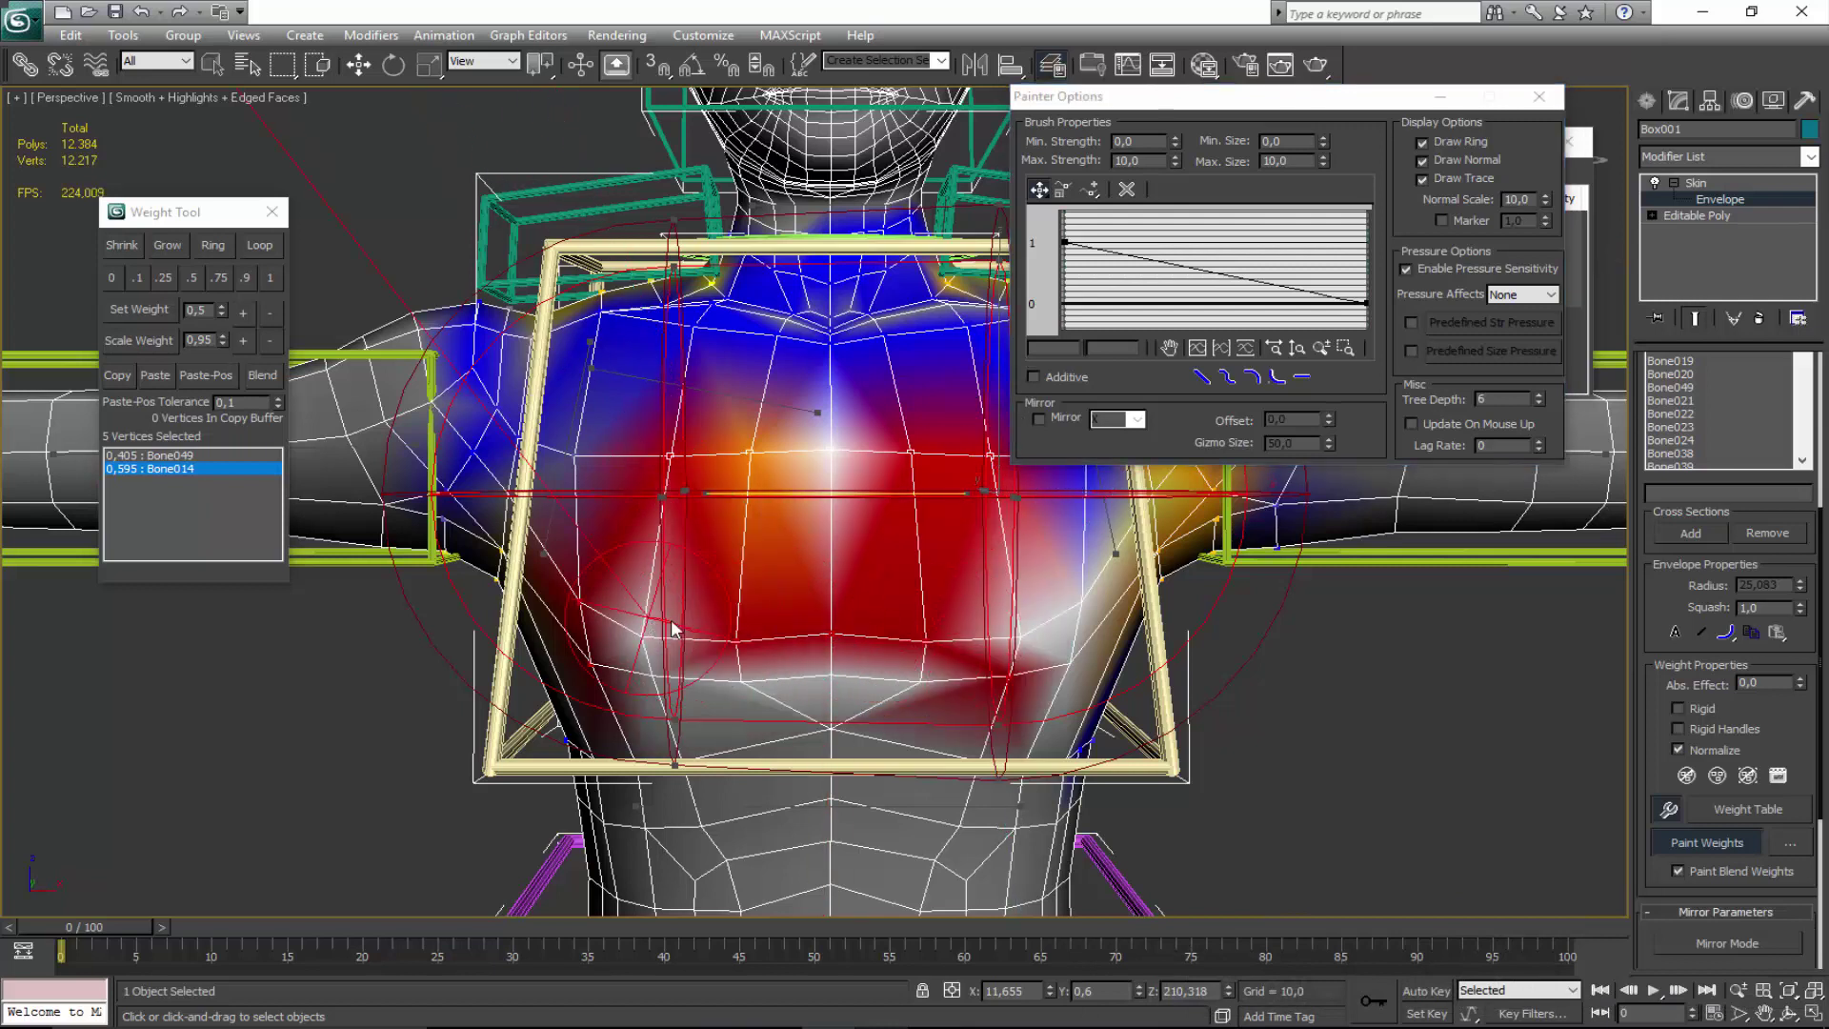
pyautogui.click(838, 458)
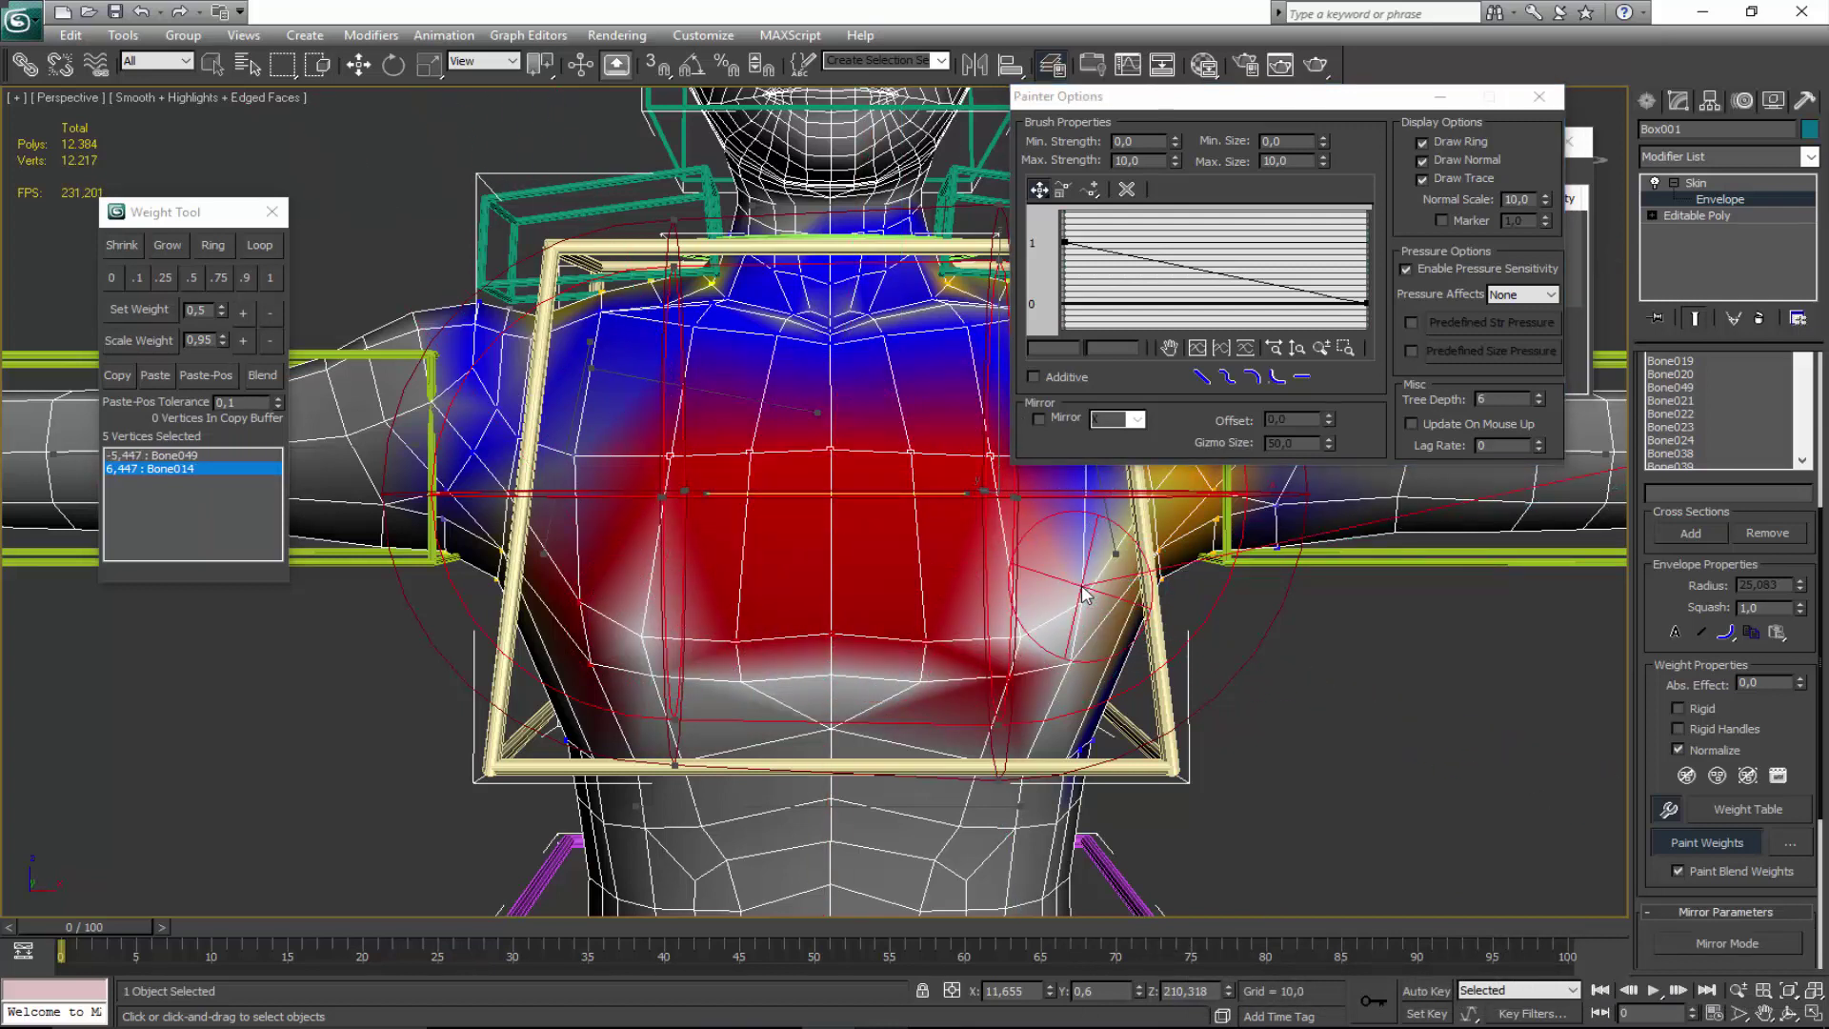
pyautogui.moveTo(1067, 617)
pyautogui.mouseDown()
pyautogui.moveTo(758, 640)
pyautogui.moveTo(1036, 639)
pyautogui.moveTo(1067, 621)
pyautogui.mouseUp()
# - Paint Bone014 weight along the lower and side chest, undo the stroke below the chest, and turn off Paint Weights
pyautogui.scroll(4, 1086, 634)
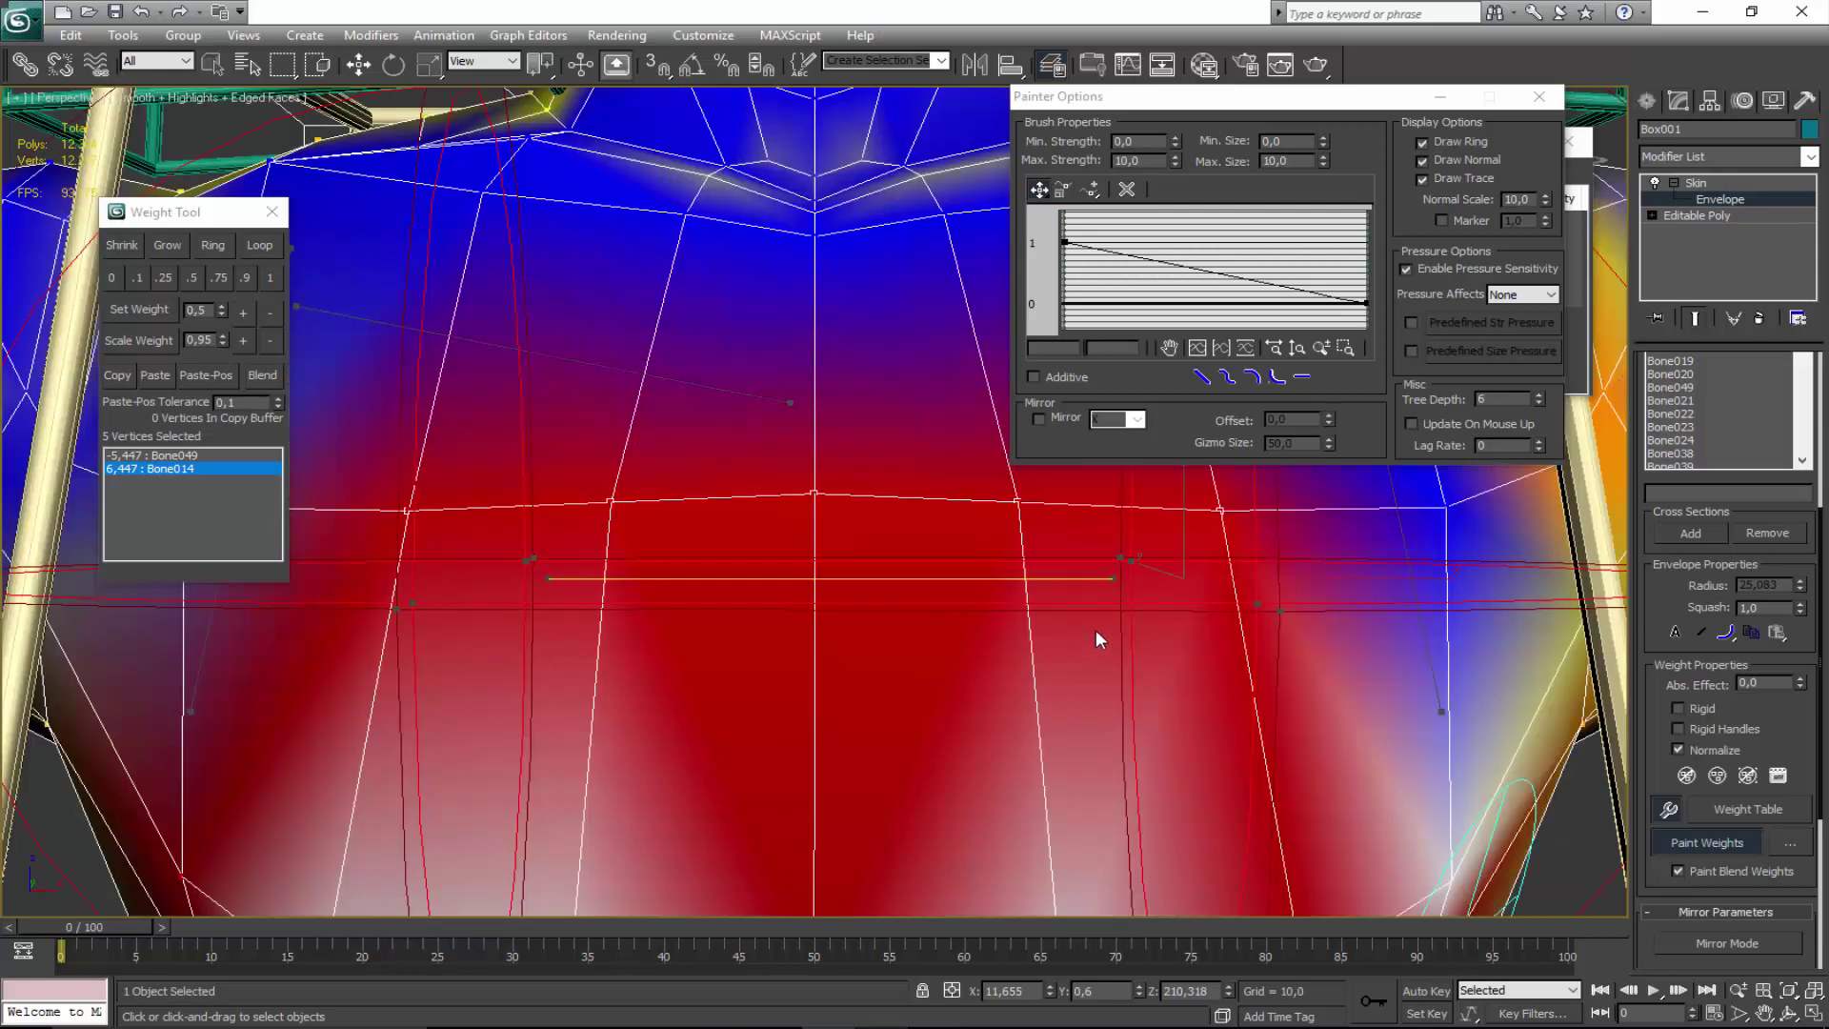
pyautogui.scroll(-4, 1236, 676)
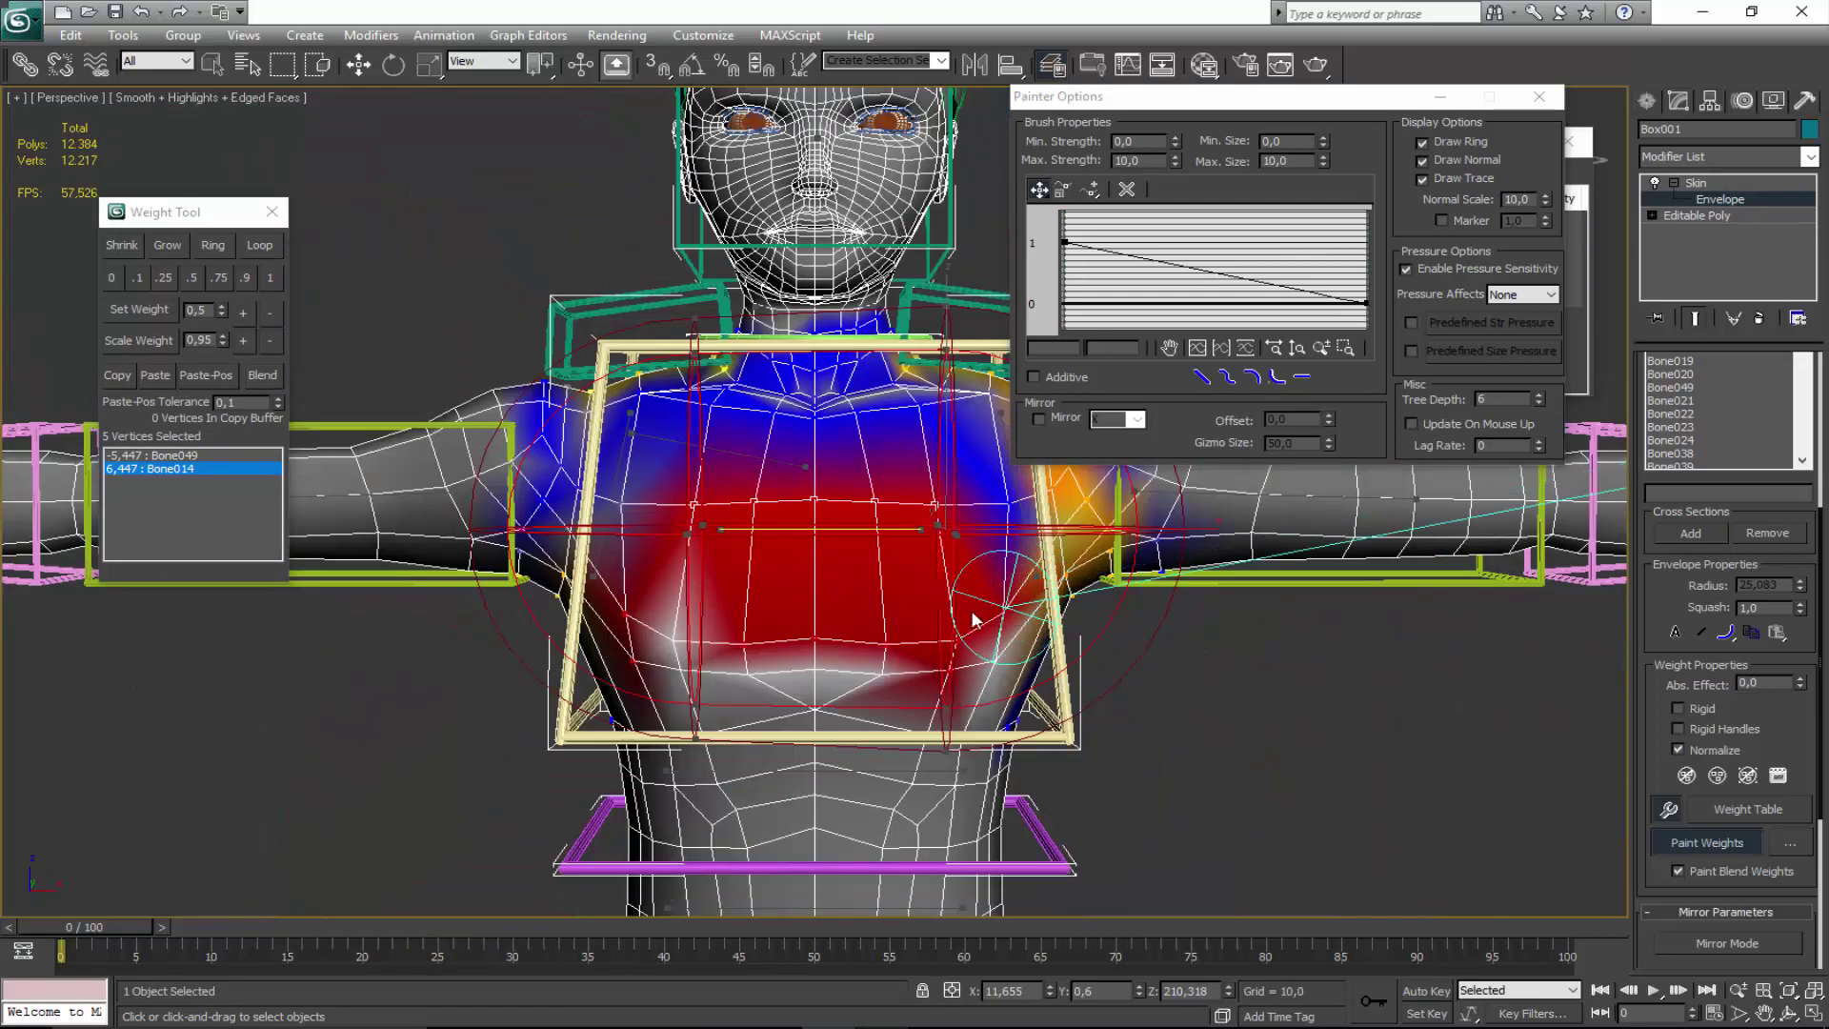
pyautogui.moveTo(739, 640)
pyautogui.mouseDown()
pyautogui.moveTo(671, 634)
pyautogui.moveTo(976, 666)
pyautogui.mouseUp()
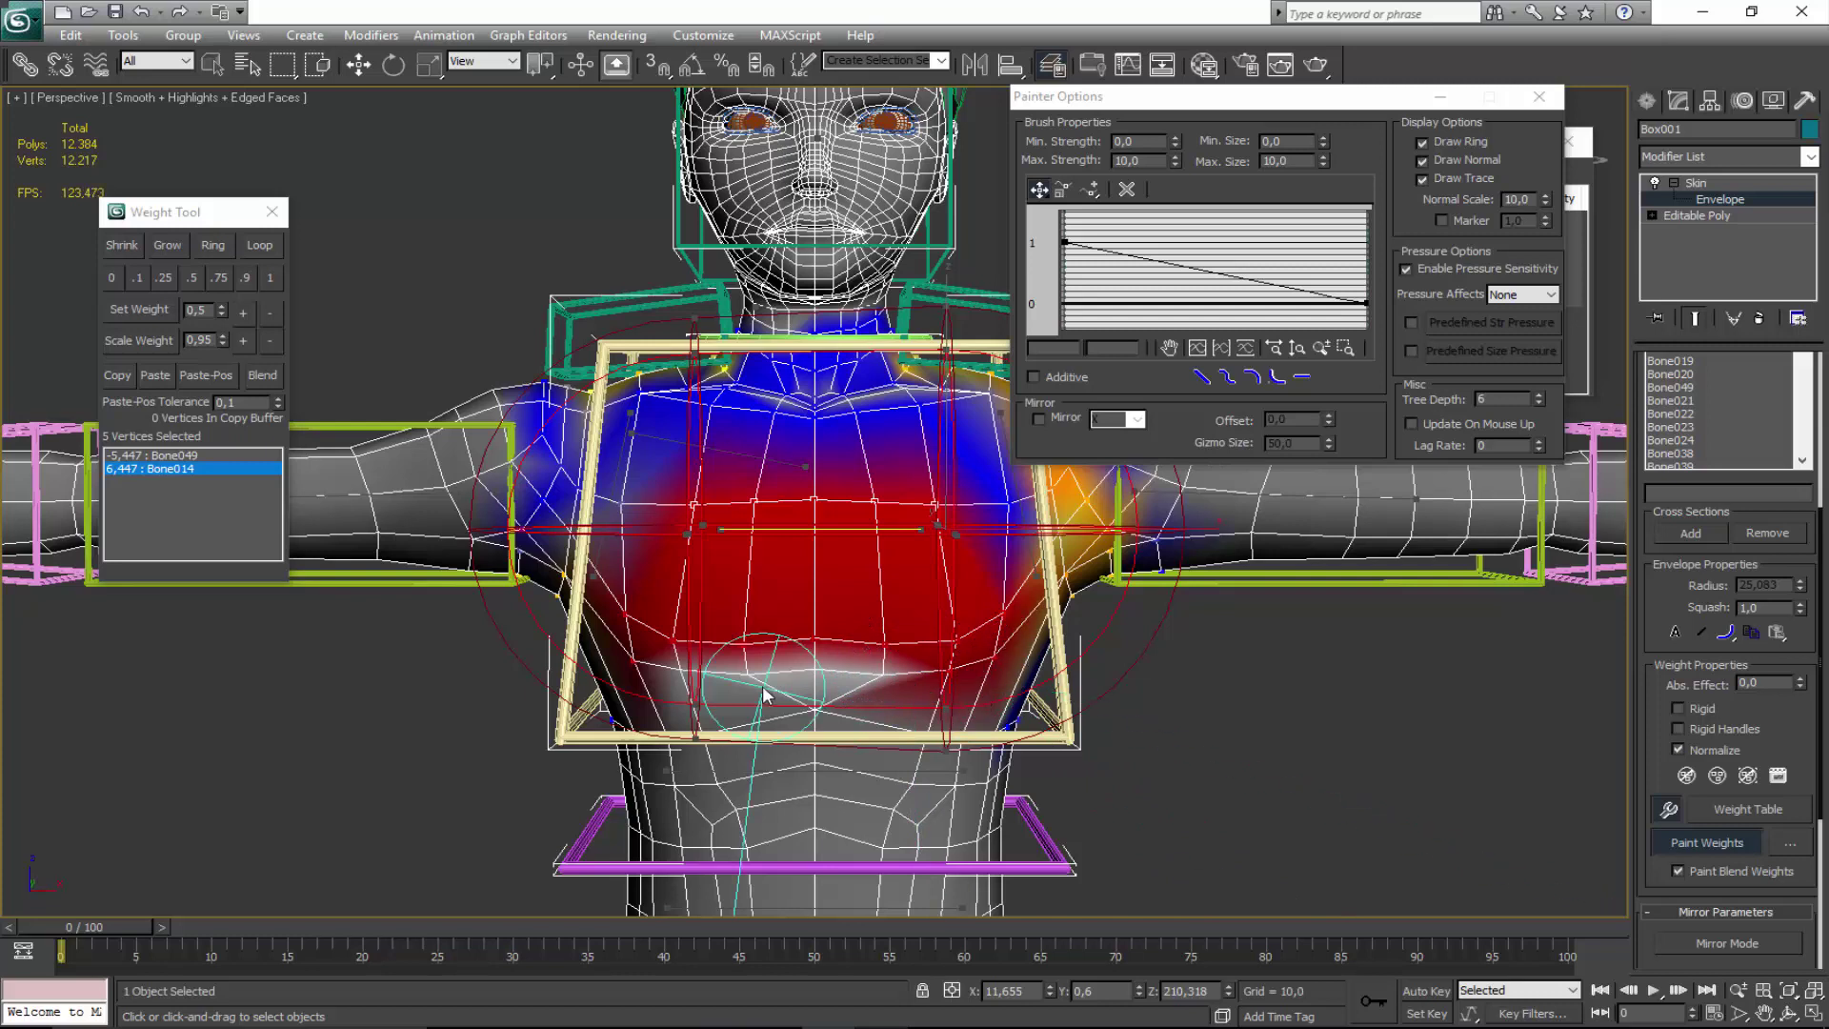
pyautogui.moveTo(807, 680)
pyautogui.mouseDown()
pyautogui.moveTo(884, 680)
pyautogui.moveTo(827, 695)
pyautogui.mouseUp()
pyautogui.hotkey('ctrl', 'z')
pyautogui.hotkey('ctrl', 'z')
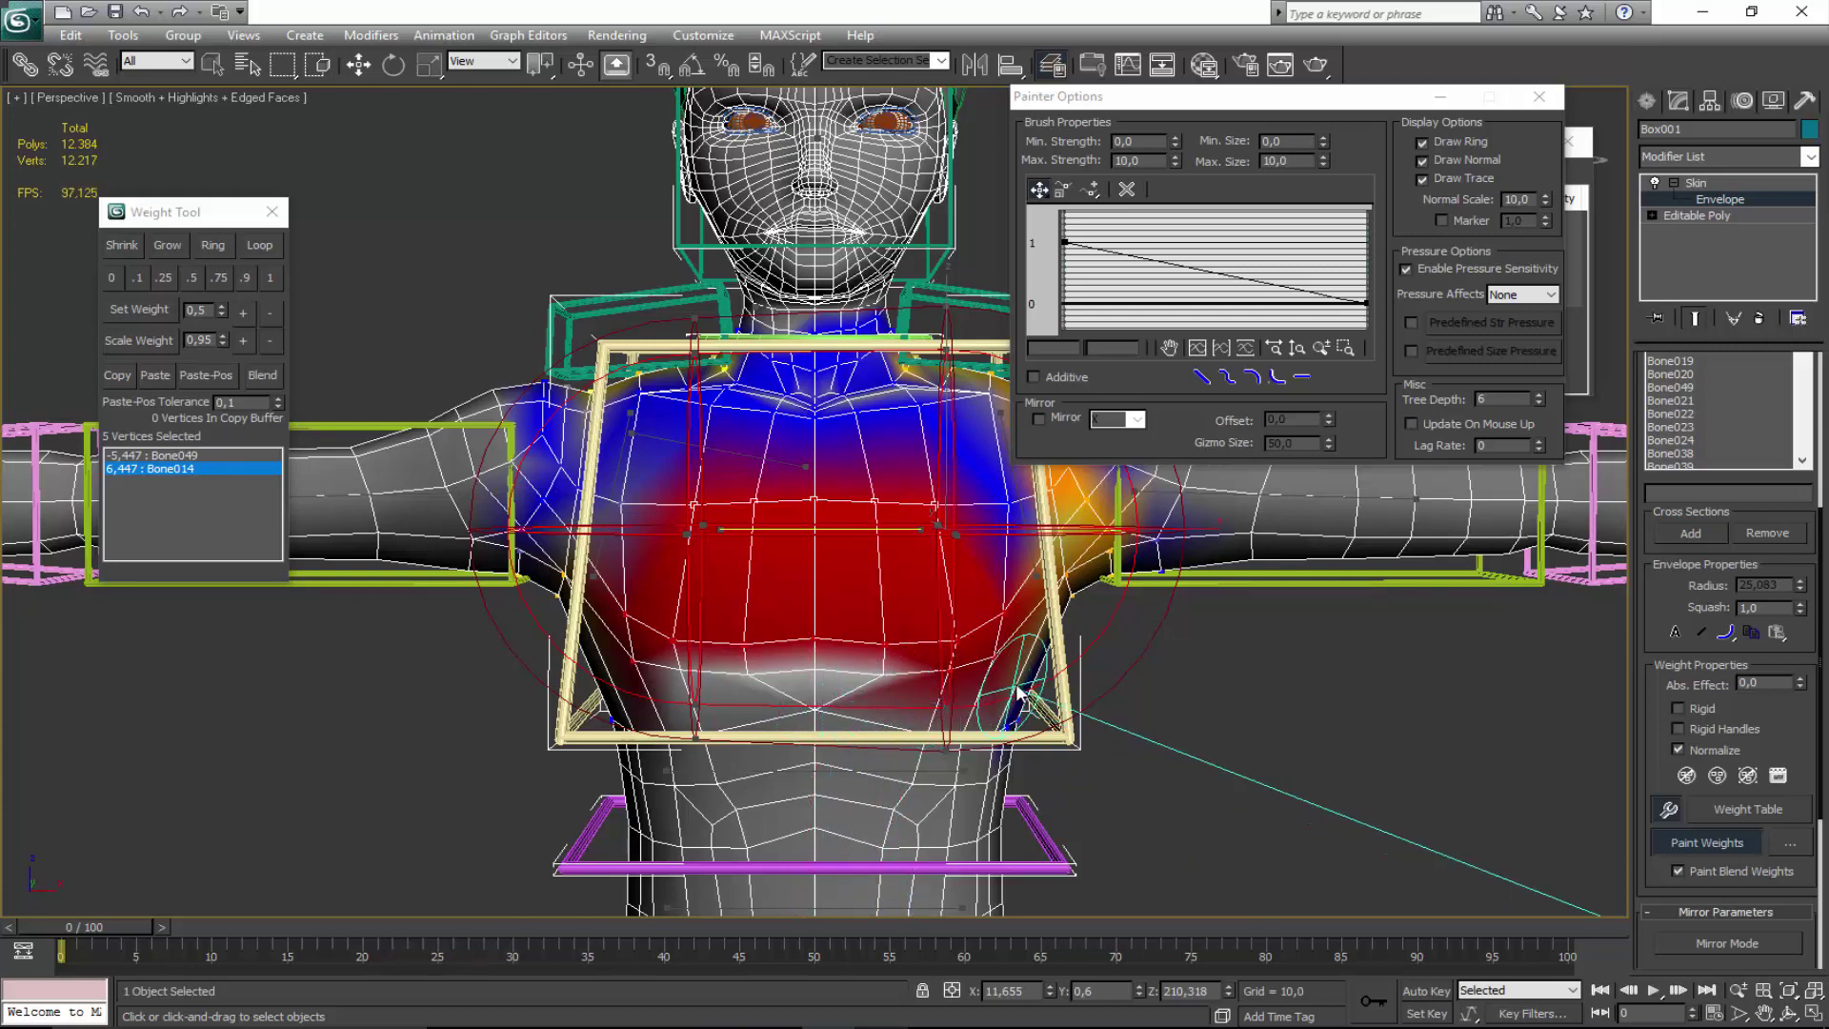
pyautogui.moveTo(948, 482)
pyautogui.mouseDown()
pyautogui.moveTo(998, 510)
pyautogui.moveTo(848, 523)
pyautogui.moveTo(1000, 516)
pyautogui.moveTo(1005, 532)
pyautogui.mouseUp()
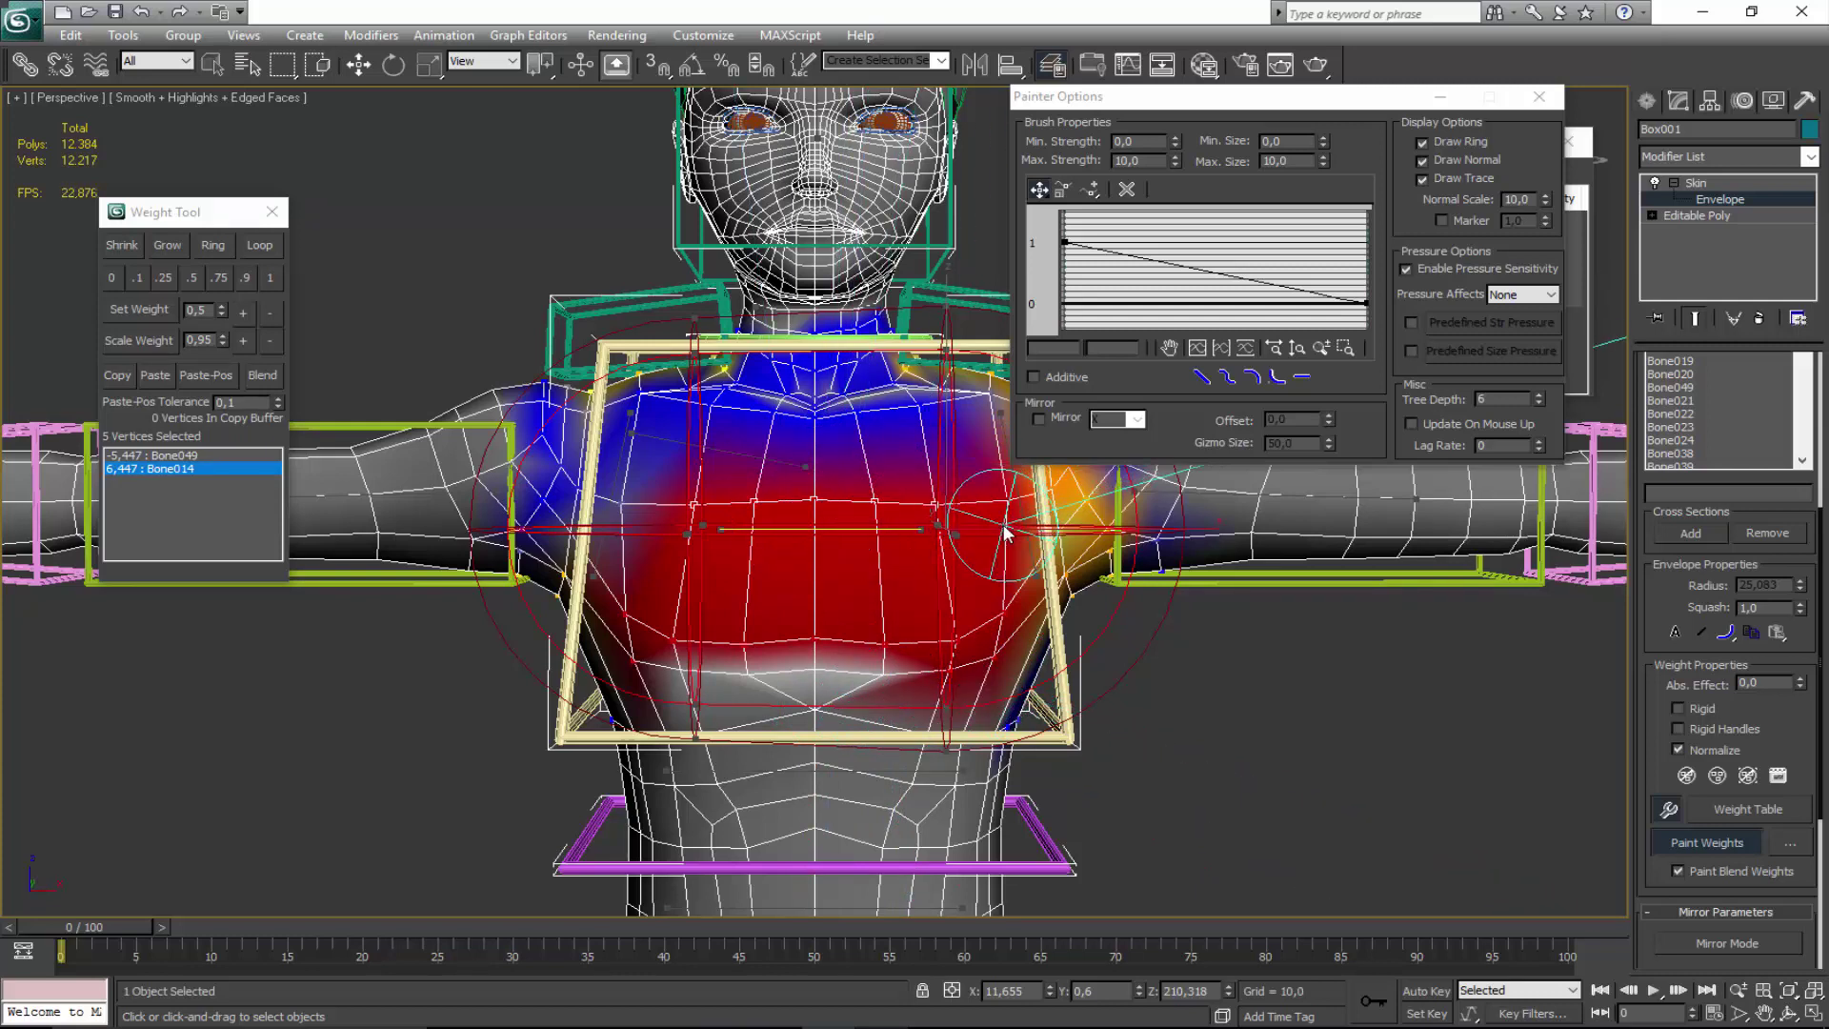
pyautogui.click(1706, 842)
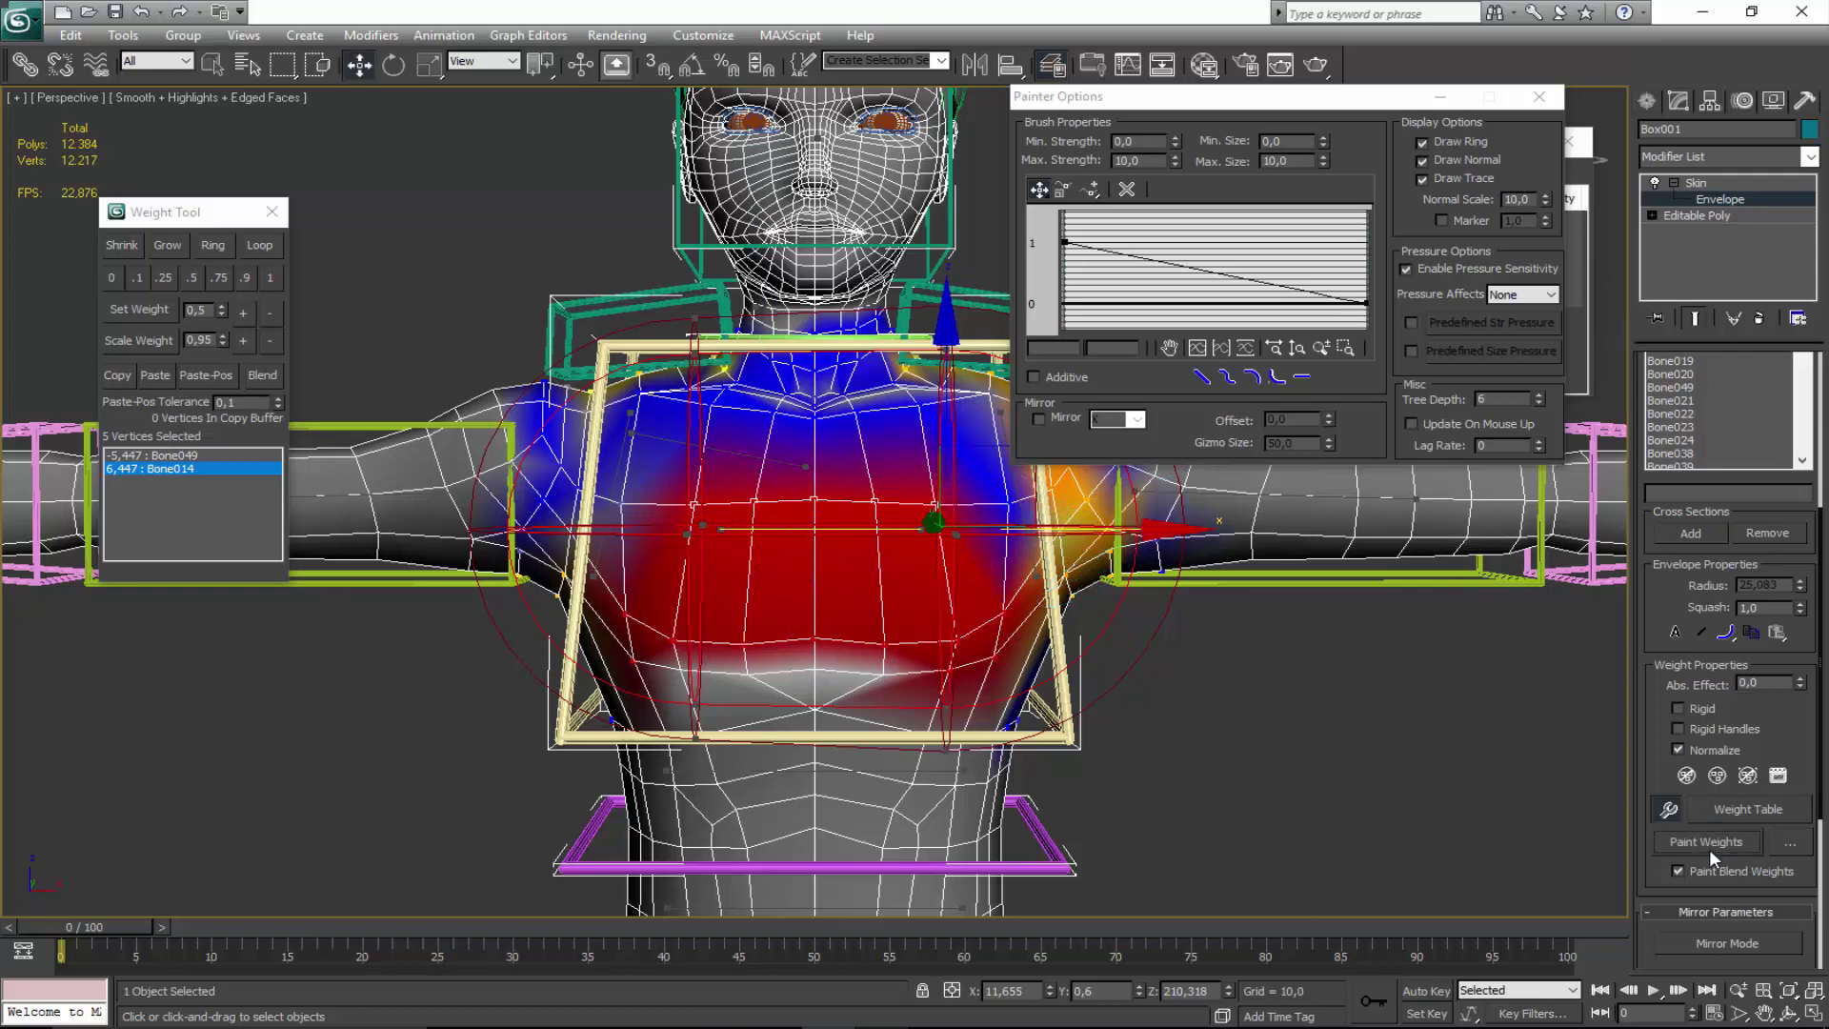
# - Select the 21 vertices in the three rows across the front of the chest and set their Bone014 weight to 1
pyautogui.scroll(-2, 1083, 688)
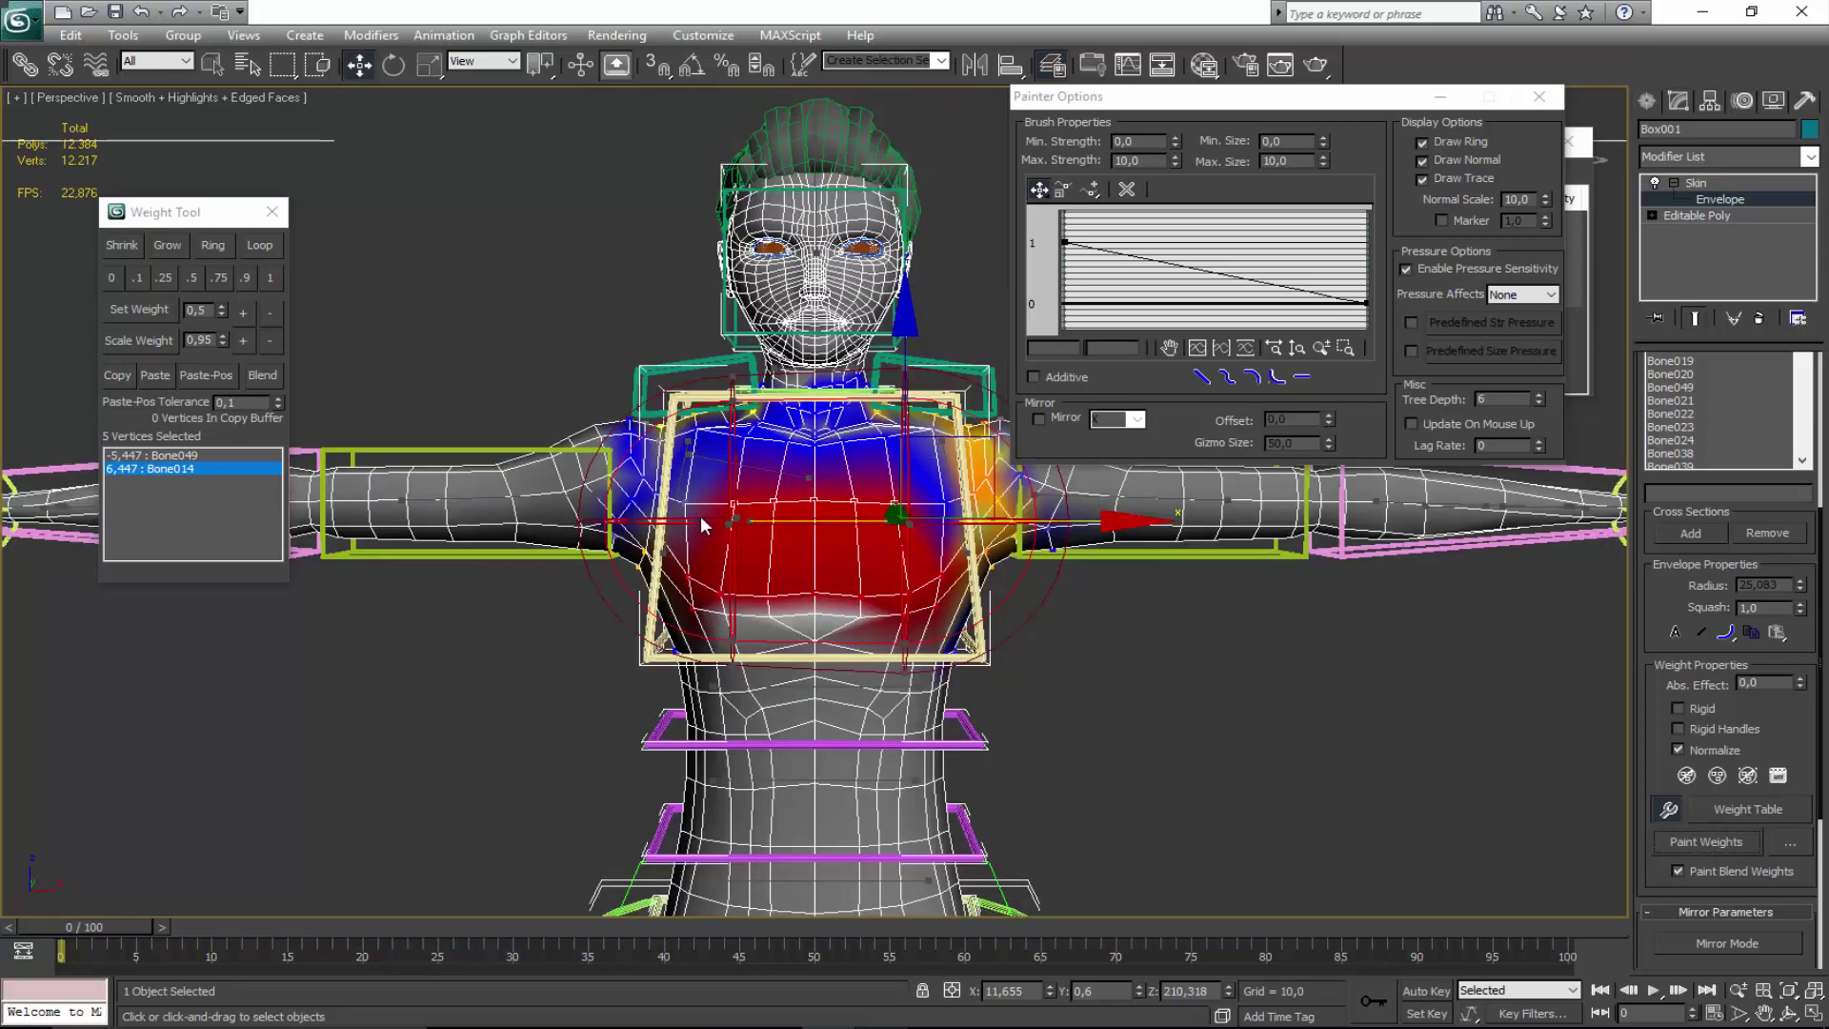
pyautogui.click(687, 578)
pyautogui.keyDown('ctrl'); pyautogui.click(715, 585); pyautogui.keyUp('ctrl')
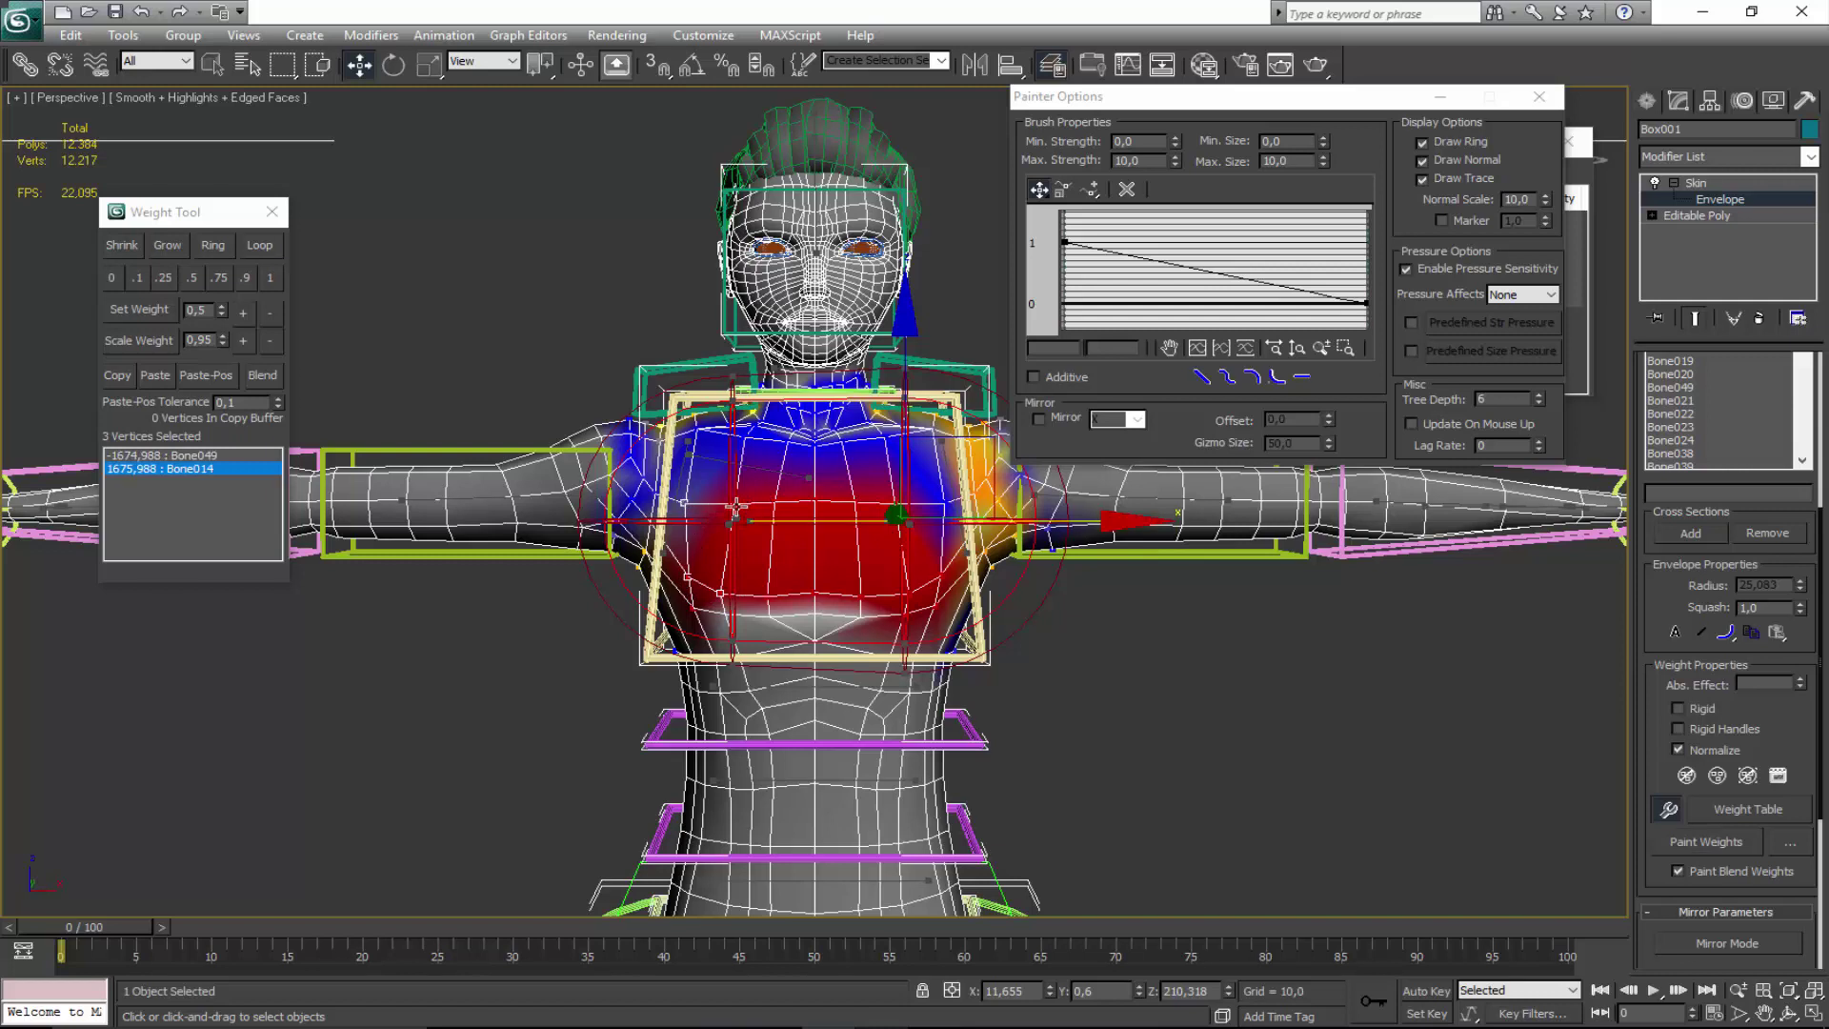
pyautogui.click(1539, 96)
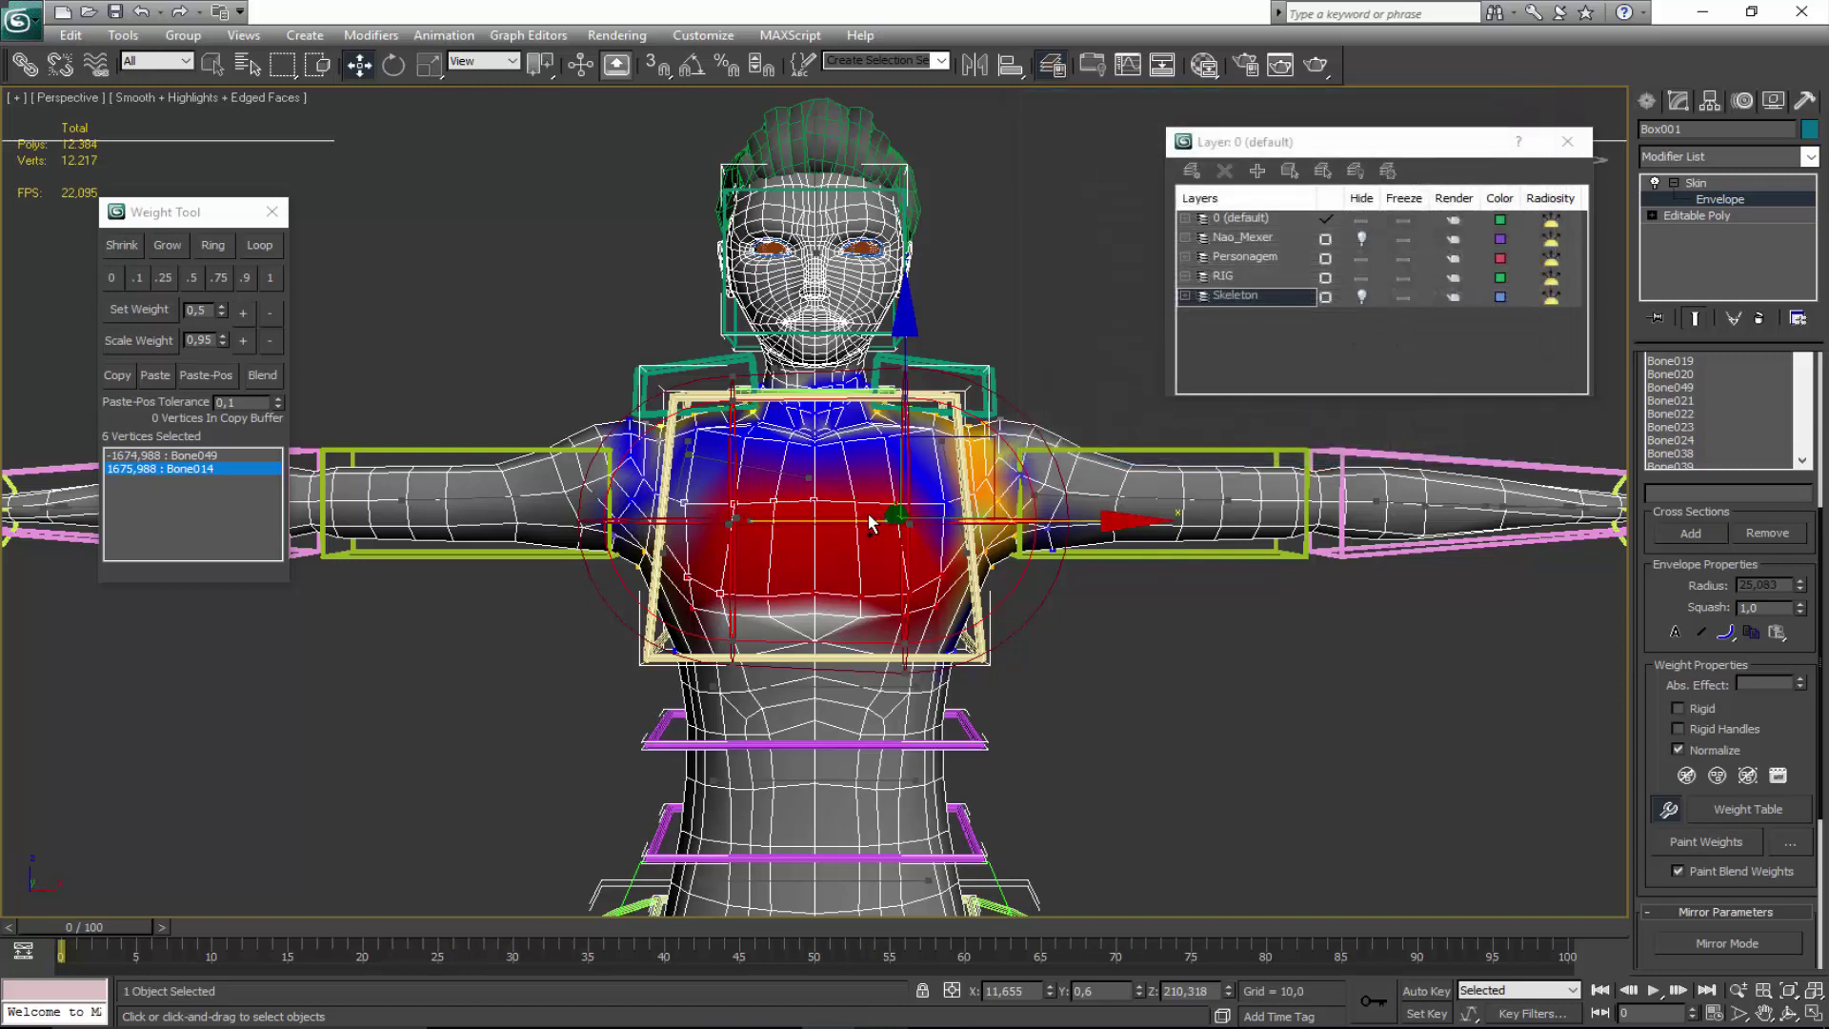
pyautogui.scroll(3, 951, 590)
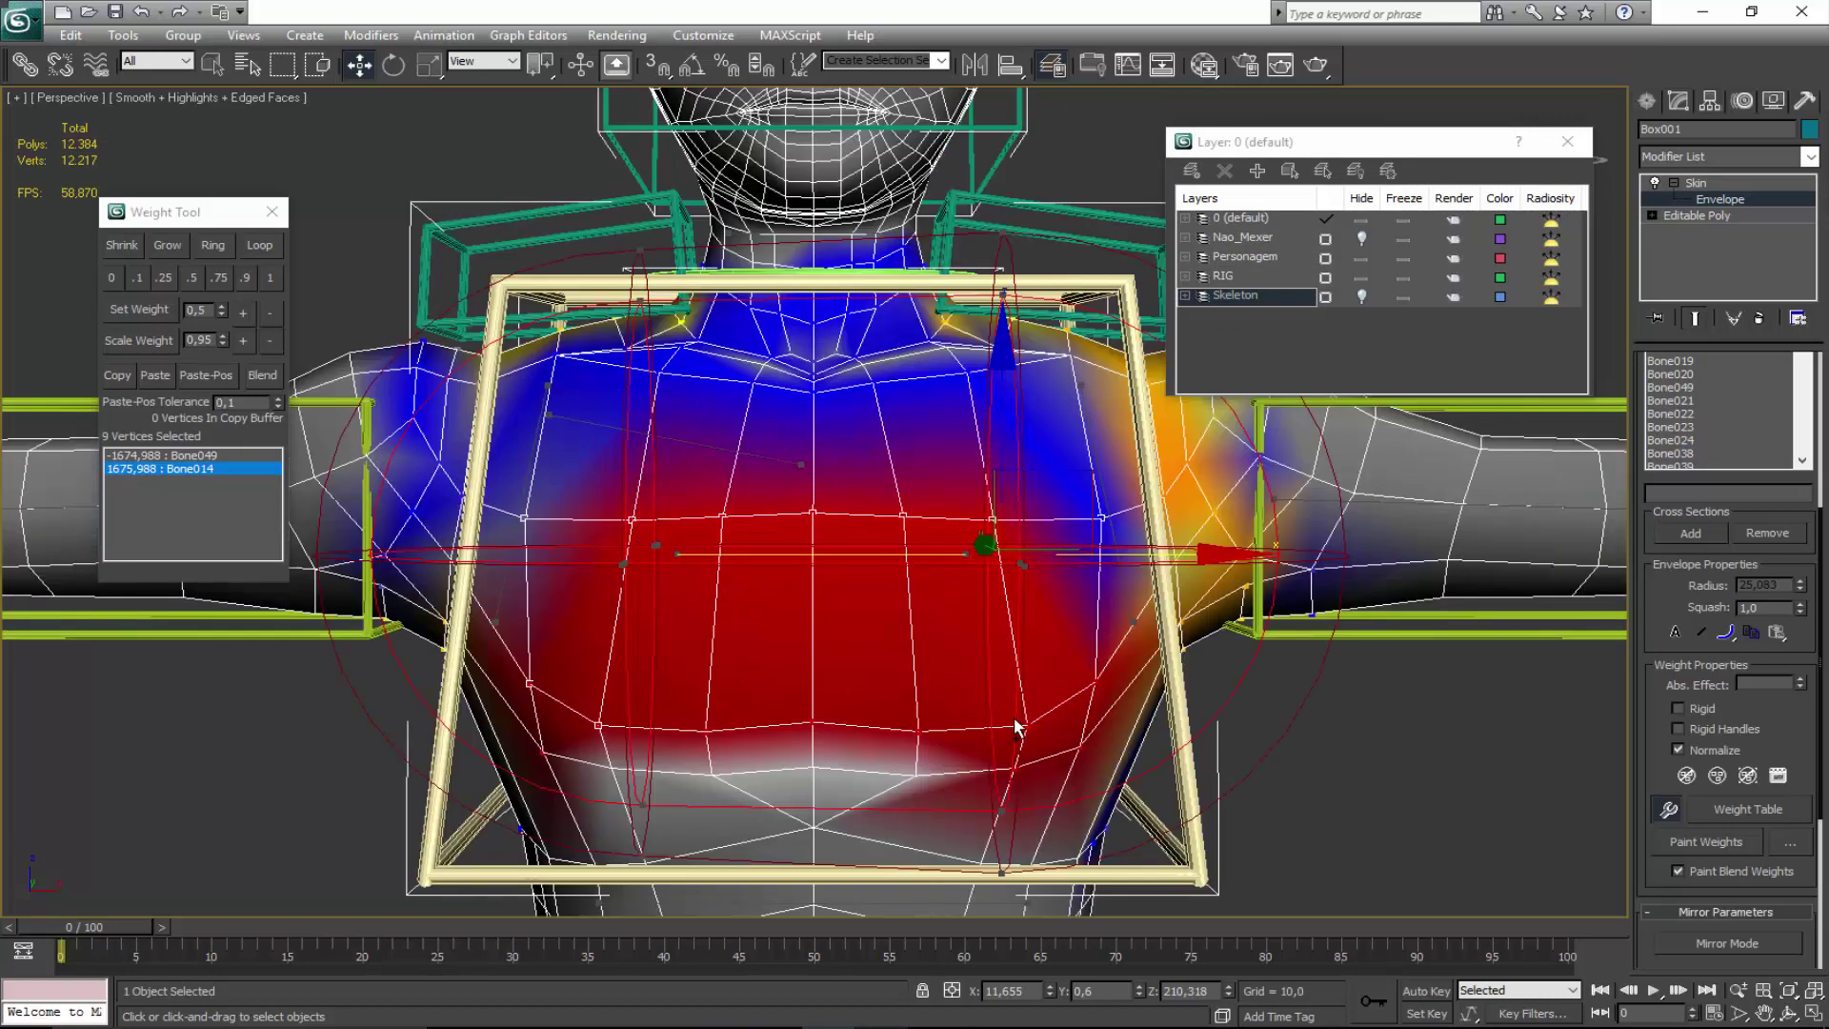
pyautogui.keyDown('ctrl'); pyautogui.click(705, 731); pyautogui.keyUp('ctrl')
pyautogui.keyDown('ctrl'); pyautogui.click(813, 724); pyautogui.keyUp('ctrl')
pyautogui.keyDown('ctrl'); pyautogui.click(1077, 753); pyautogui.keyUp('ctrl')
pyautogui.keyDown('ctrl'); pyautogui.click(542, 754); pyautogui.keyUp('ctrl')
pyautogui.click(268, 277)
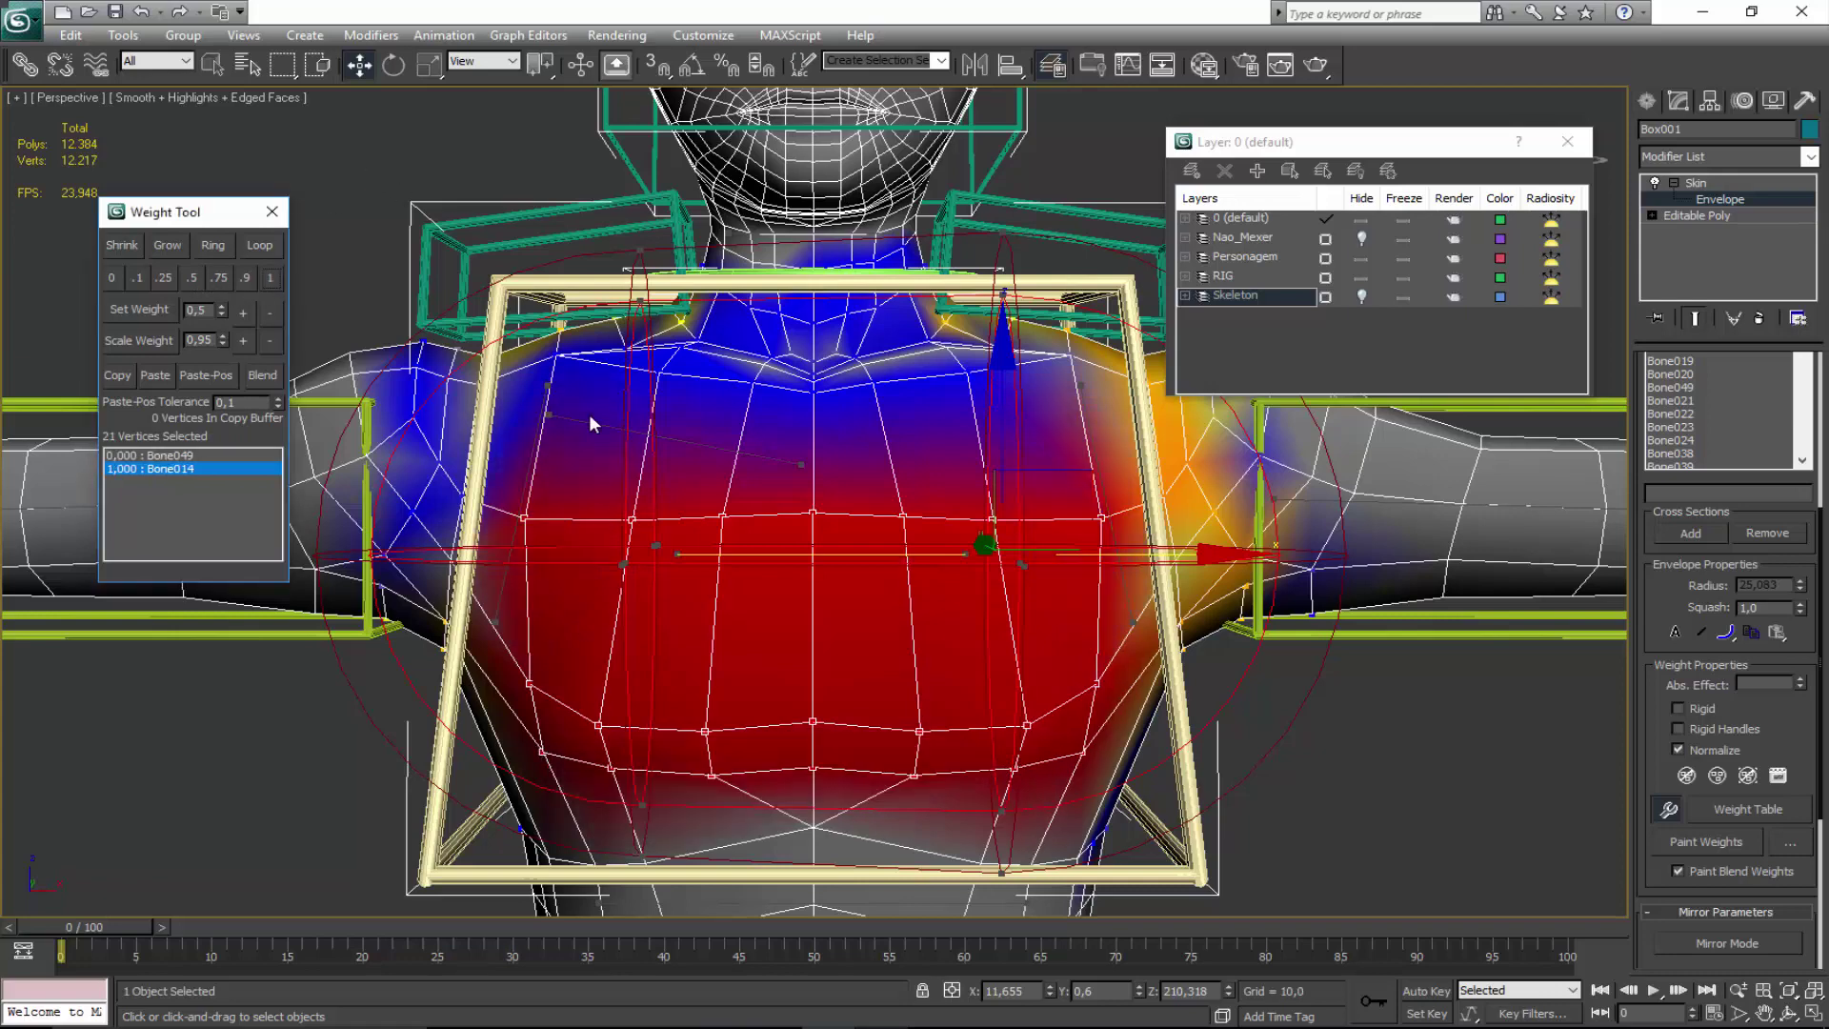
# - Select the 15 vertices along the collarbones and upper chest below the neck and set their Bone014 weight to 1
pyautogui.scroll(-4, 717, 478)
pyautogui.moveTo(717, 479); pyautogui.dragTo(691, 440, button='middle')
pyautogui.hotkey('ctrl', 'r')
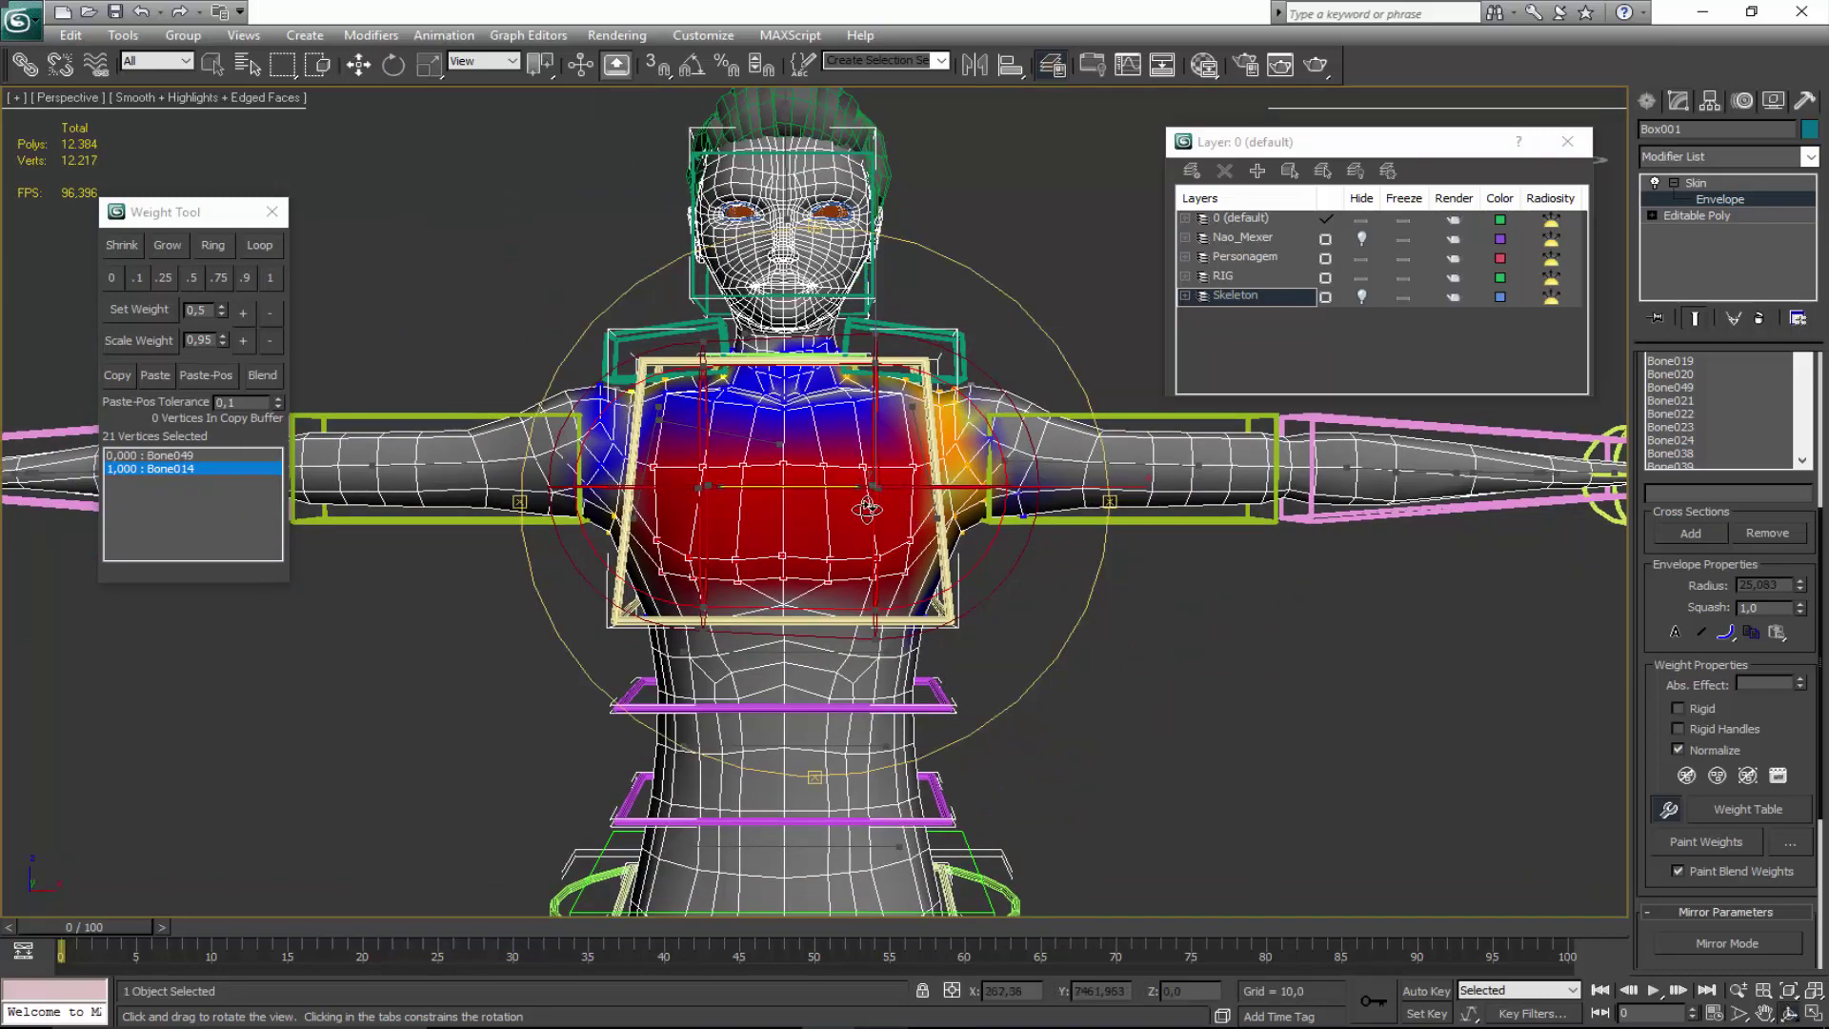
pyautogui.moveTo(866, 506); pyautogui.dragTo(821, 530)
pyautogui.moveTo(798, 534); pyautogui.dragTo(772, 609, button='middle')
pyautogui.scroll(4, 762, 582)
pyautogui.moveTo(728, 573); pyautogui.dragTo(741, 579)
pyautogui.press('w')
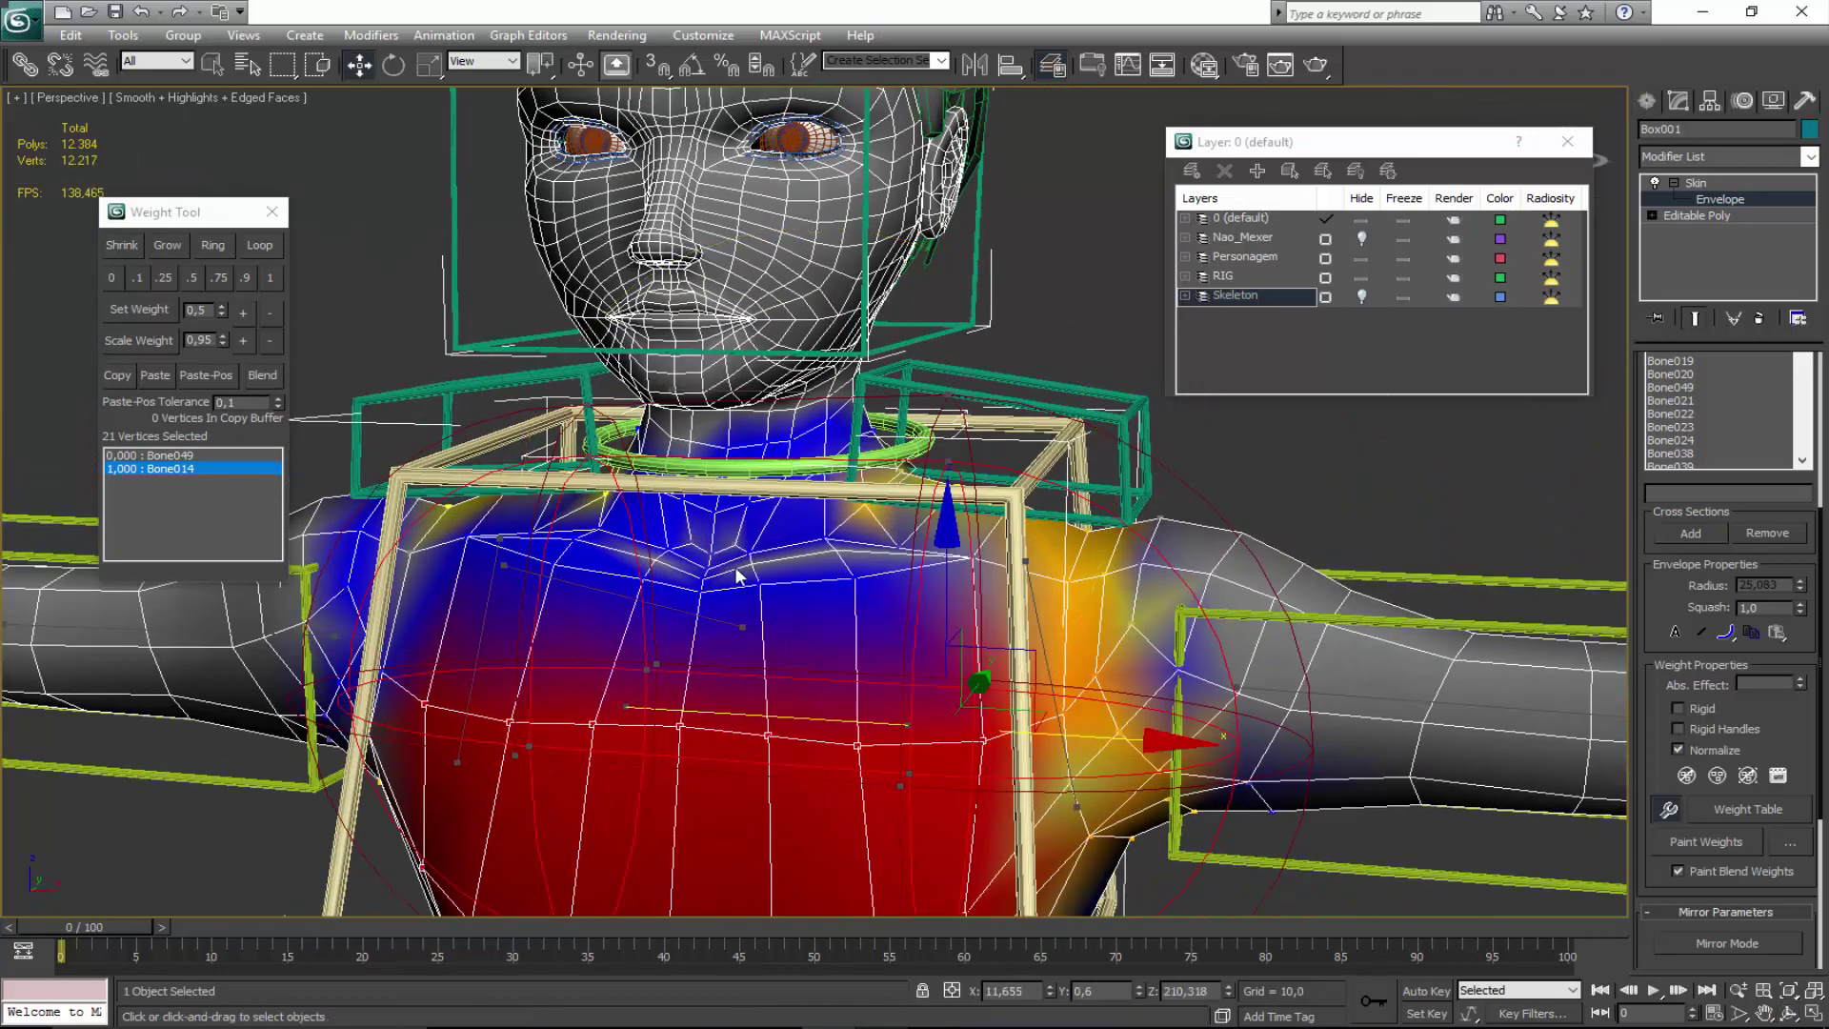
pyautogui.click(750, 554)
pyautogui.keyDown('ctrl'); pyautogui.click(759, 580); pyautogui.keyUp('ctrl')
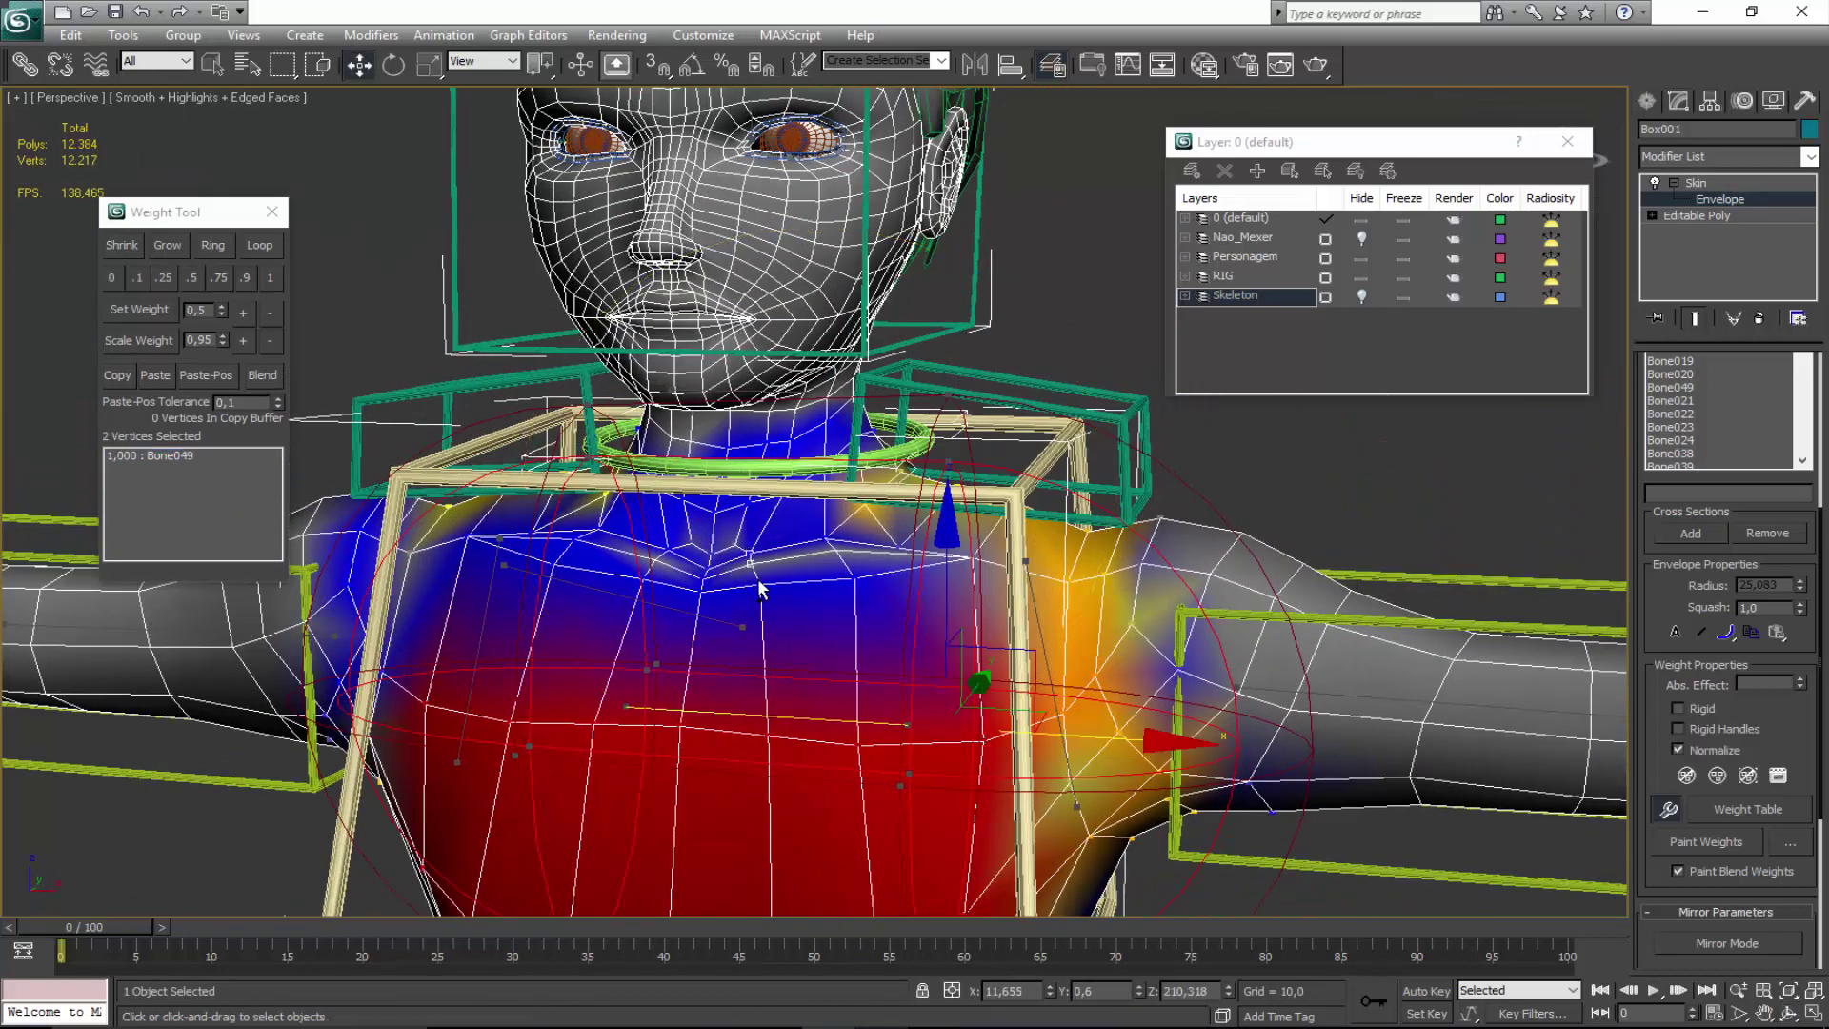
pyautogui.keyDown('ctrl'); pyautogui.click(757, 581); pyautogui.keyUp('ctrl')
pyautogui.keyDown('ctrl'); pyautogui.click(703, 595); pyautogui.keyUp('ctrl')
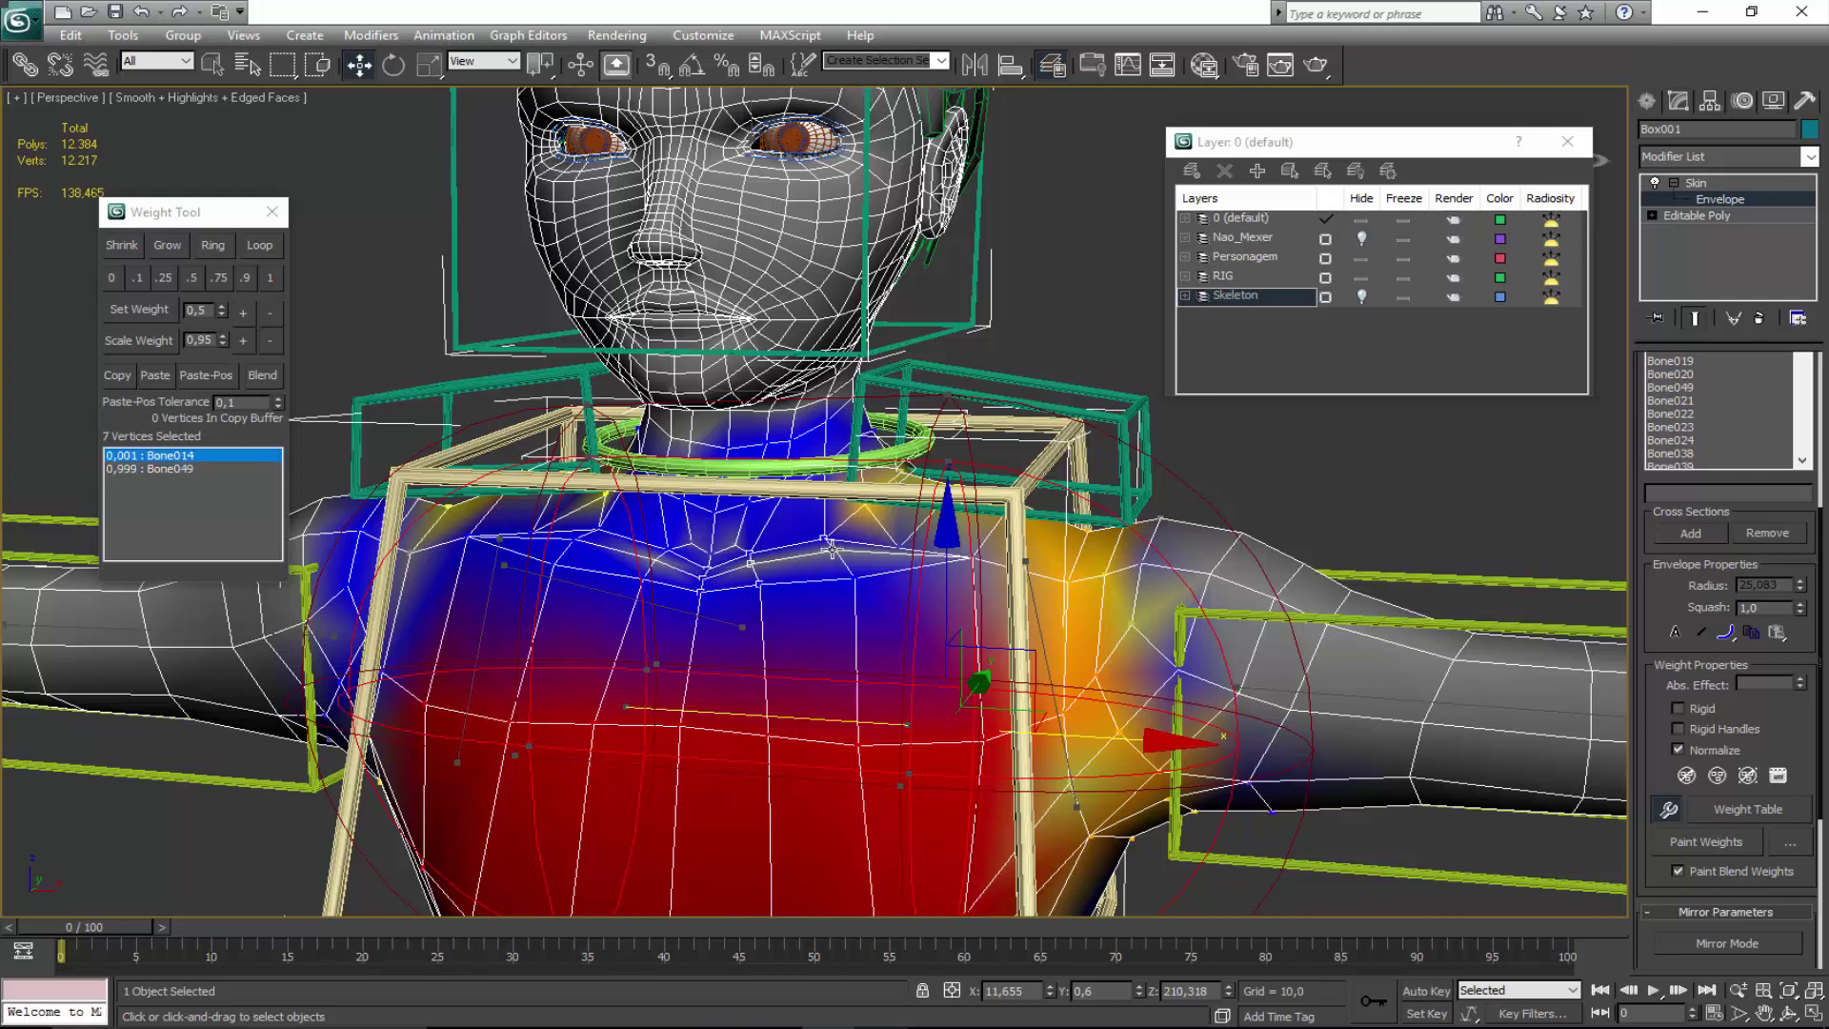
pyautogui.keyDown('ctrl'); pyautogui.click(668, 550); pyautogui.keyUp('ctrl')
pyautogui.keyDown('ctrl'); pyautogui.click(657, 589); pyautogui.keyUp('ctrl')
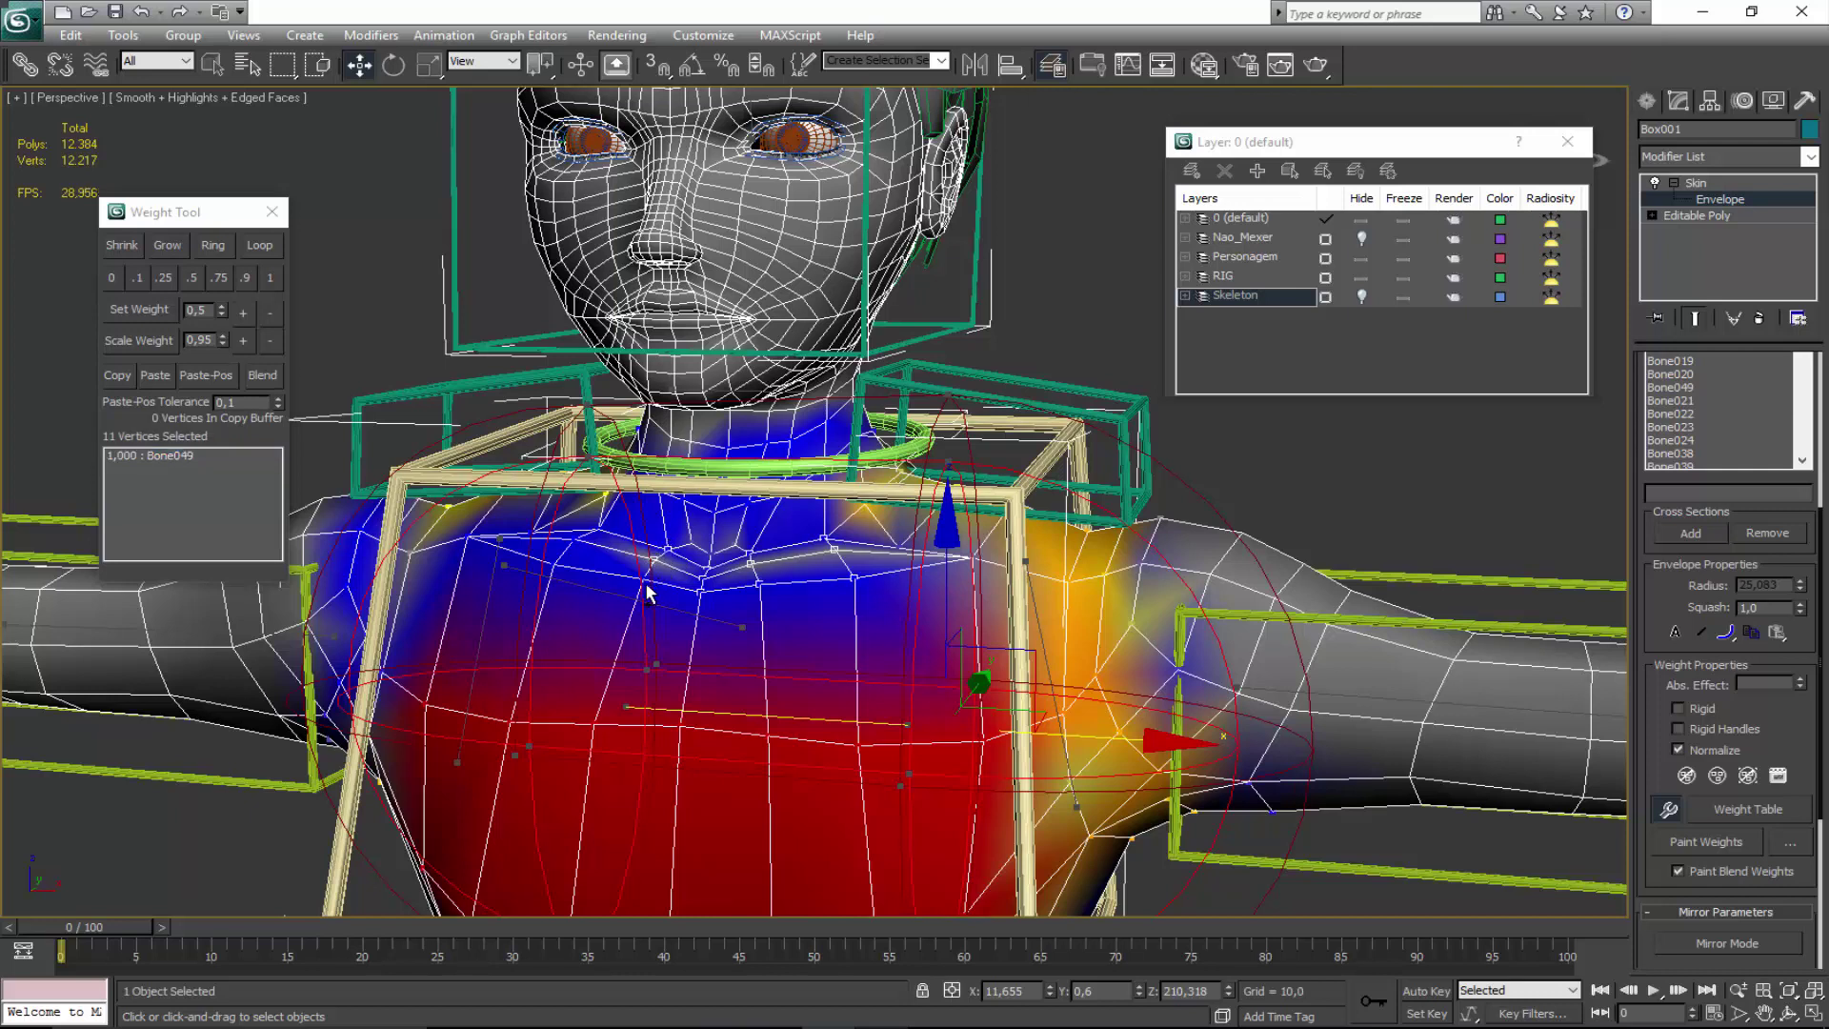
pyautogui.keyDown('ctrl'); pyautogui.click(598, 527); pyautogui.keyUp('ctrl')
pyautogui.keyDown('ctrl'); pyautogui.click(578, 557); pyautogui.keyUp('ctrl')
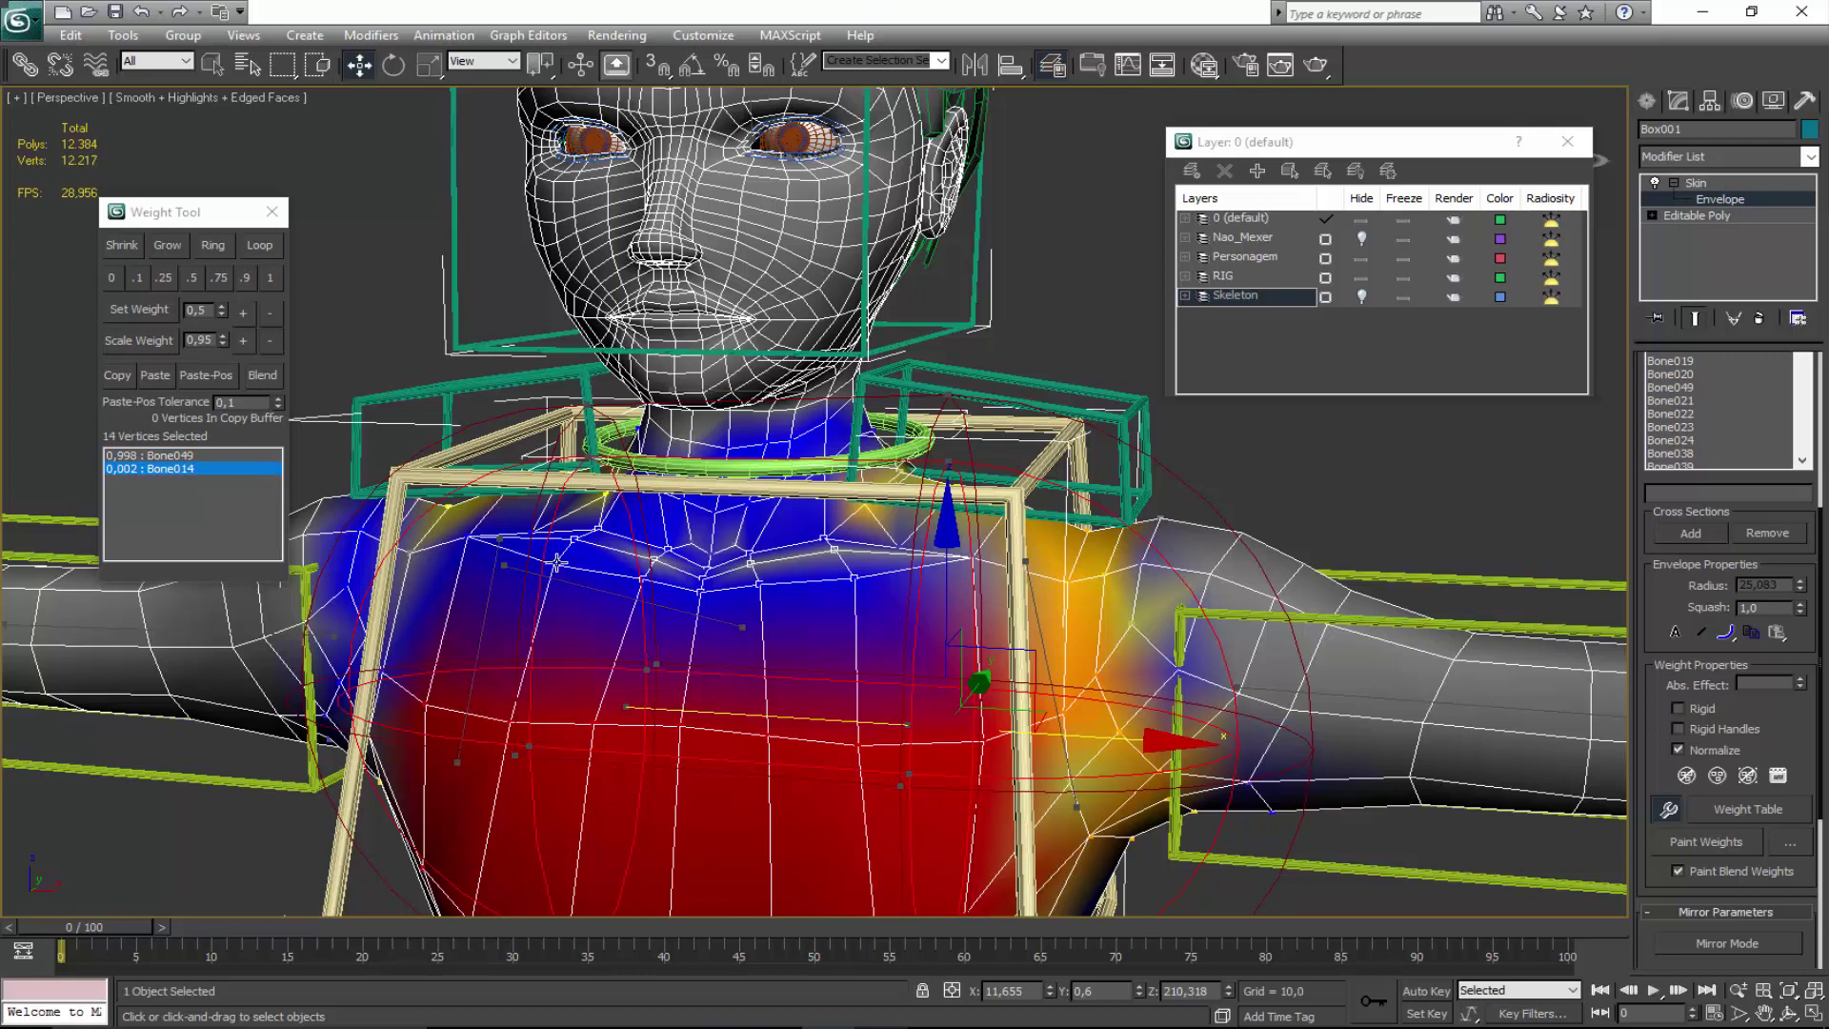
pyautogui.click(270, 277)
# - Set the Bone014 weight to 1 on the individual upper-chest vertices on both sides, just below the collarbones
pyautogui.scroll(-3, 930, 664)
pyautogui.keyDown('alt'); pyautogui.moveTo(931, 664); pyautogui.dragTo(825, 592, button='middle'); pyautogui.keyUp('alt')
pyautogui.scroll(3, 825, 592)
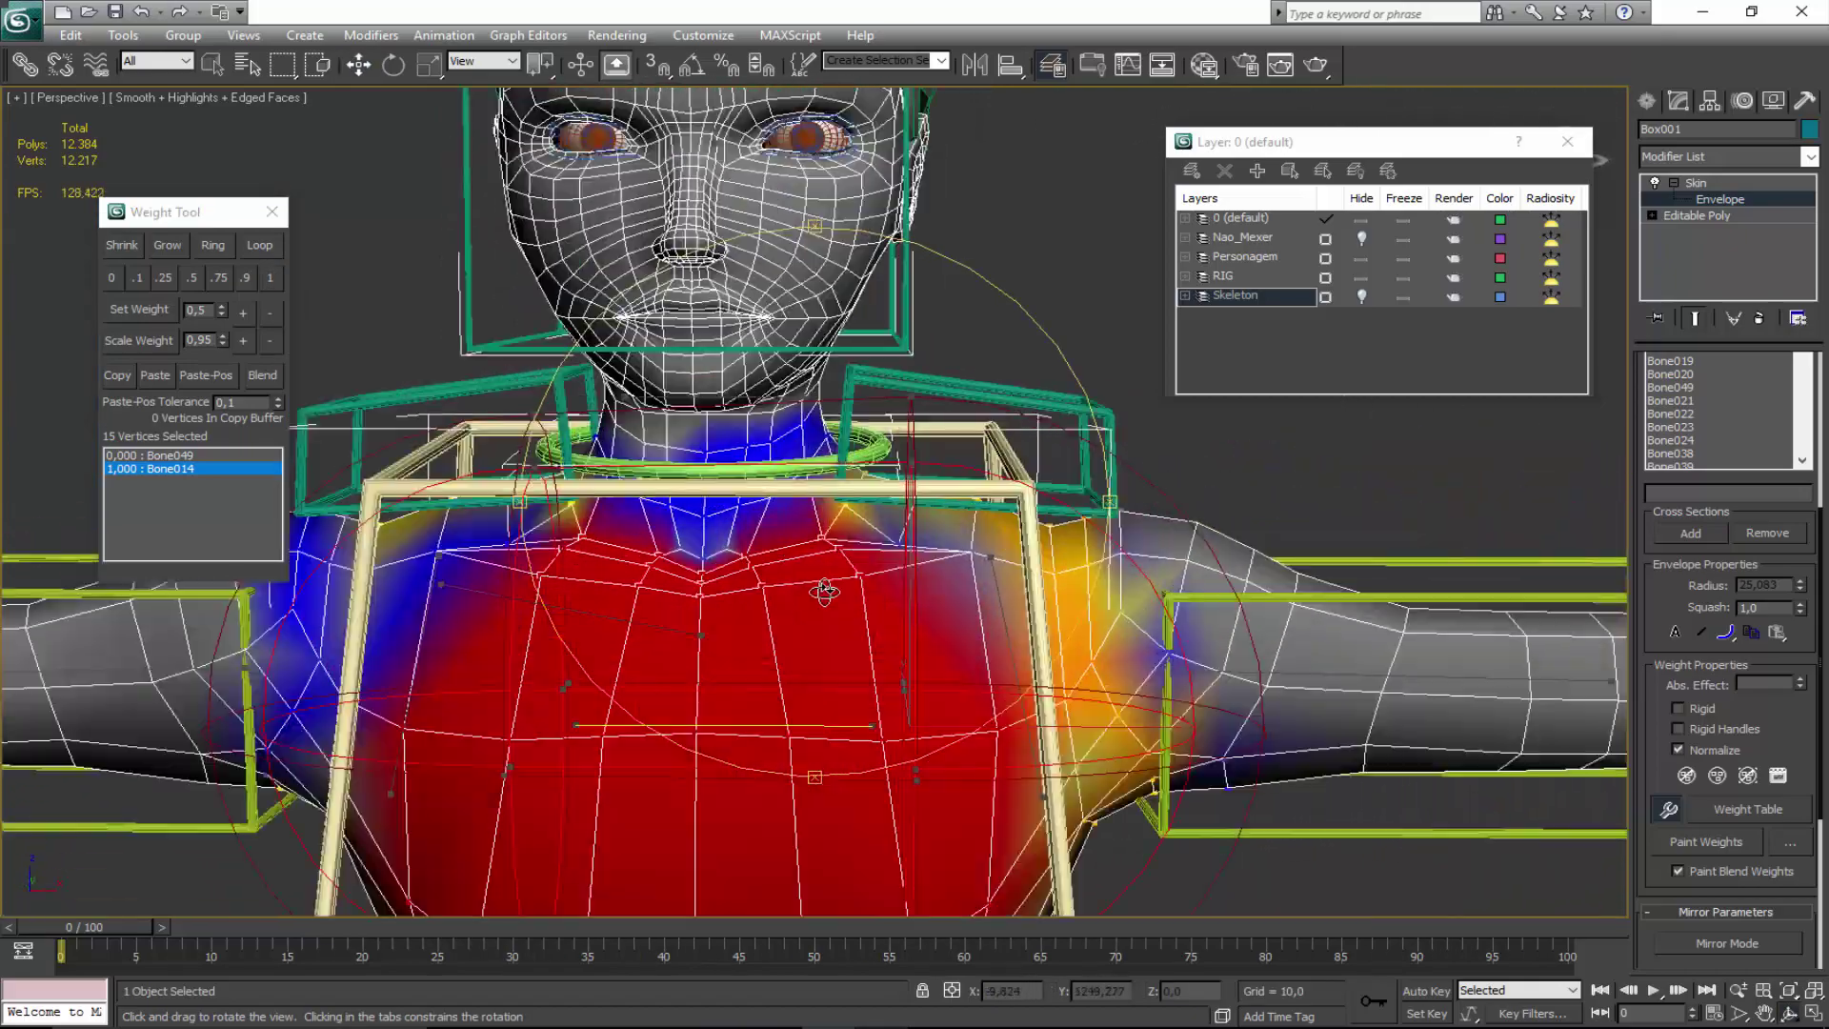
pyautogui.click(891, 597)
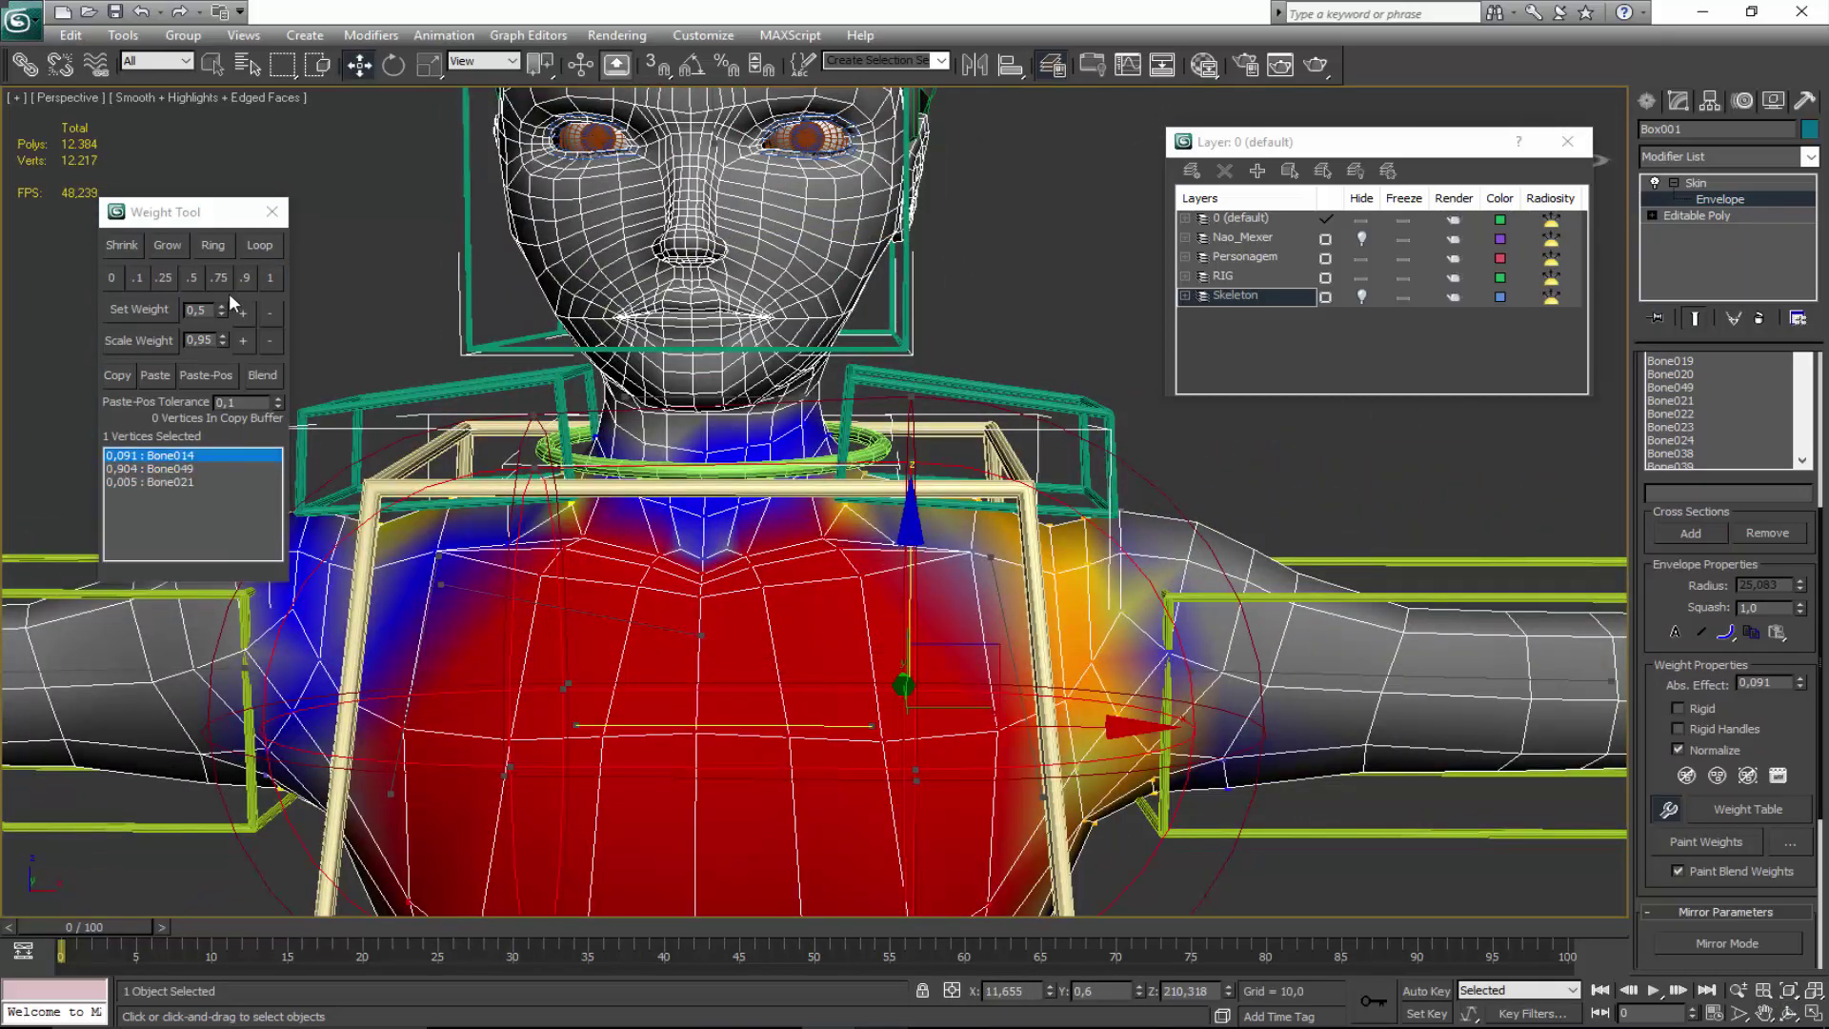
pyautogui.click(244, 312)
pyautogui.click(269, 312)
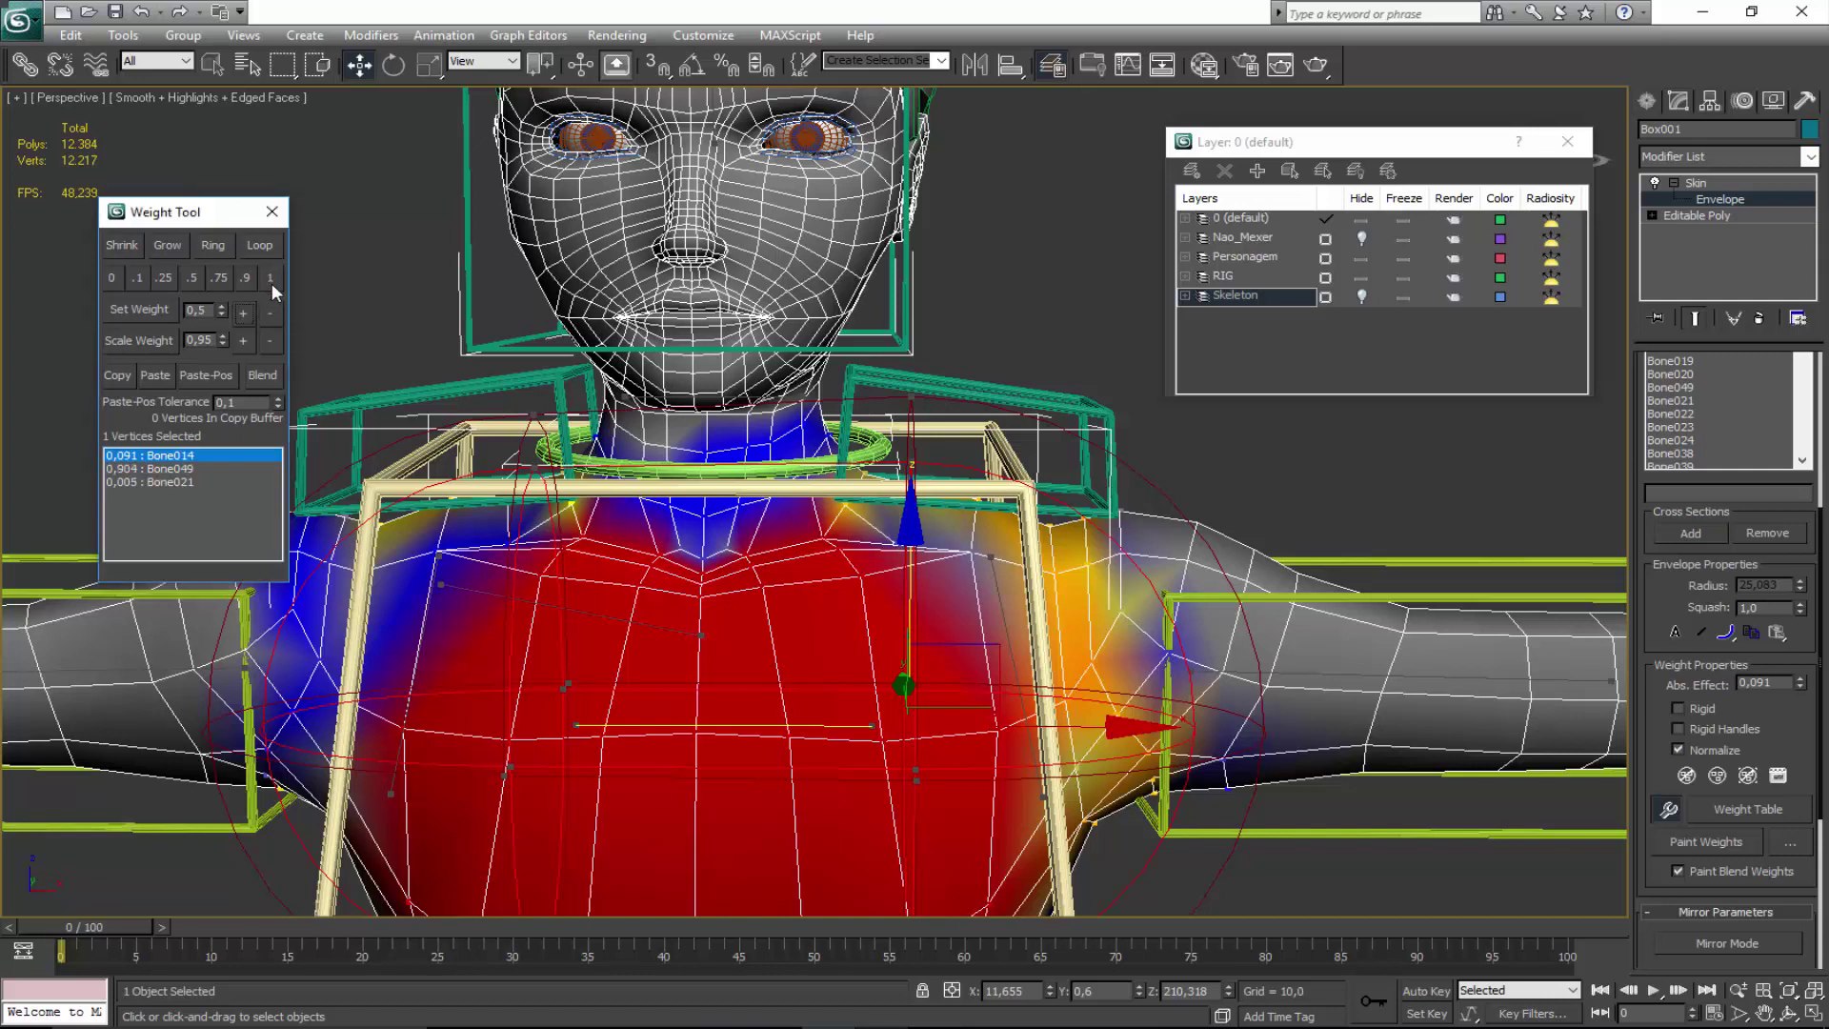
pyautogui.click(270, 279)
pyautogui.click(506, 546)
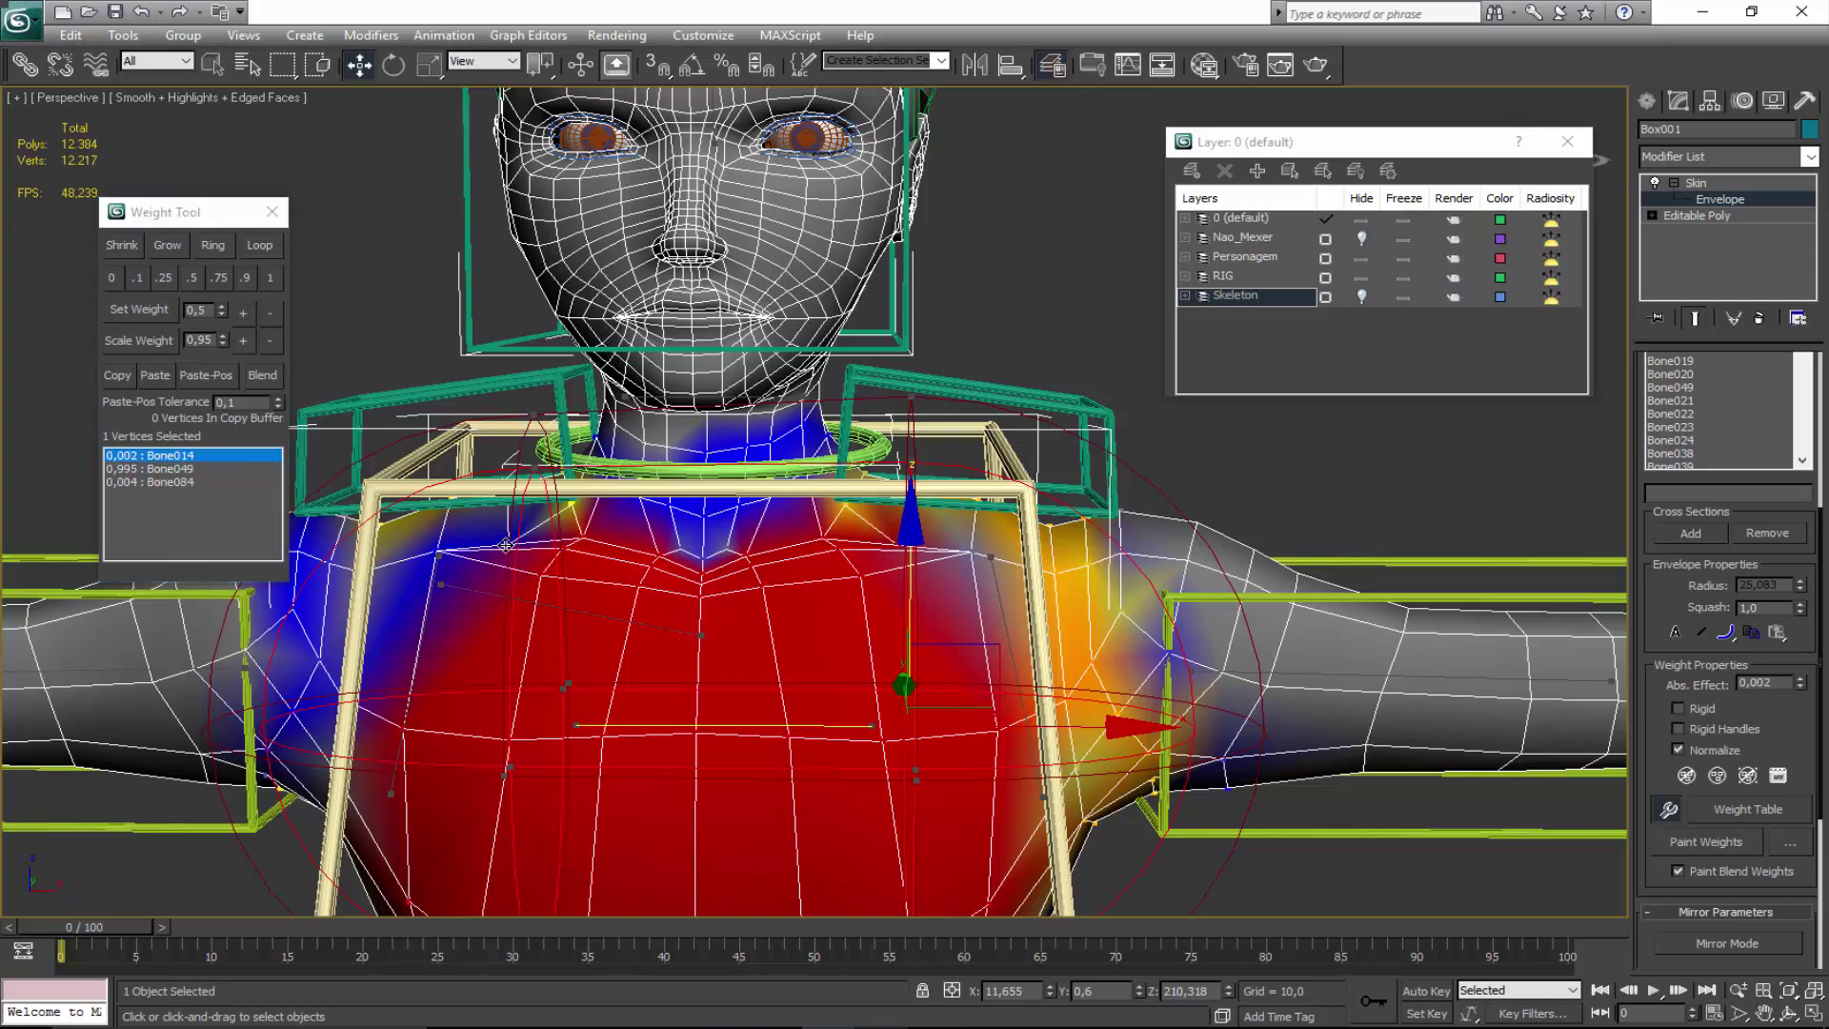
pyautogui.click(266, 280)
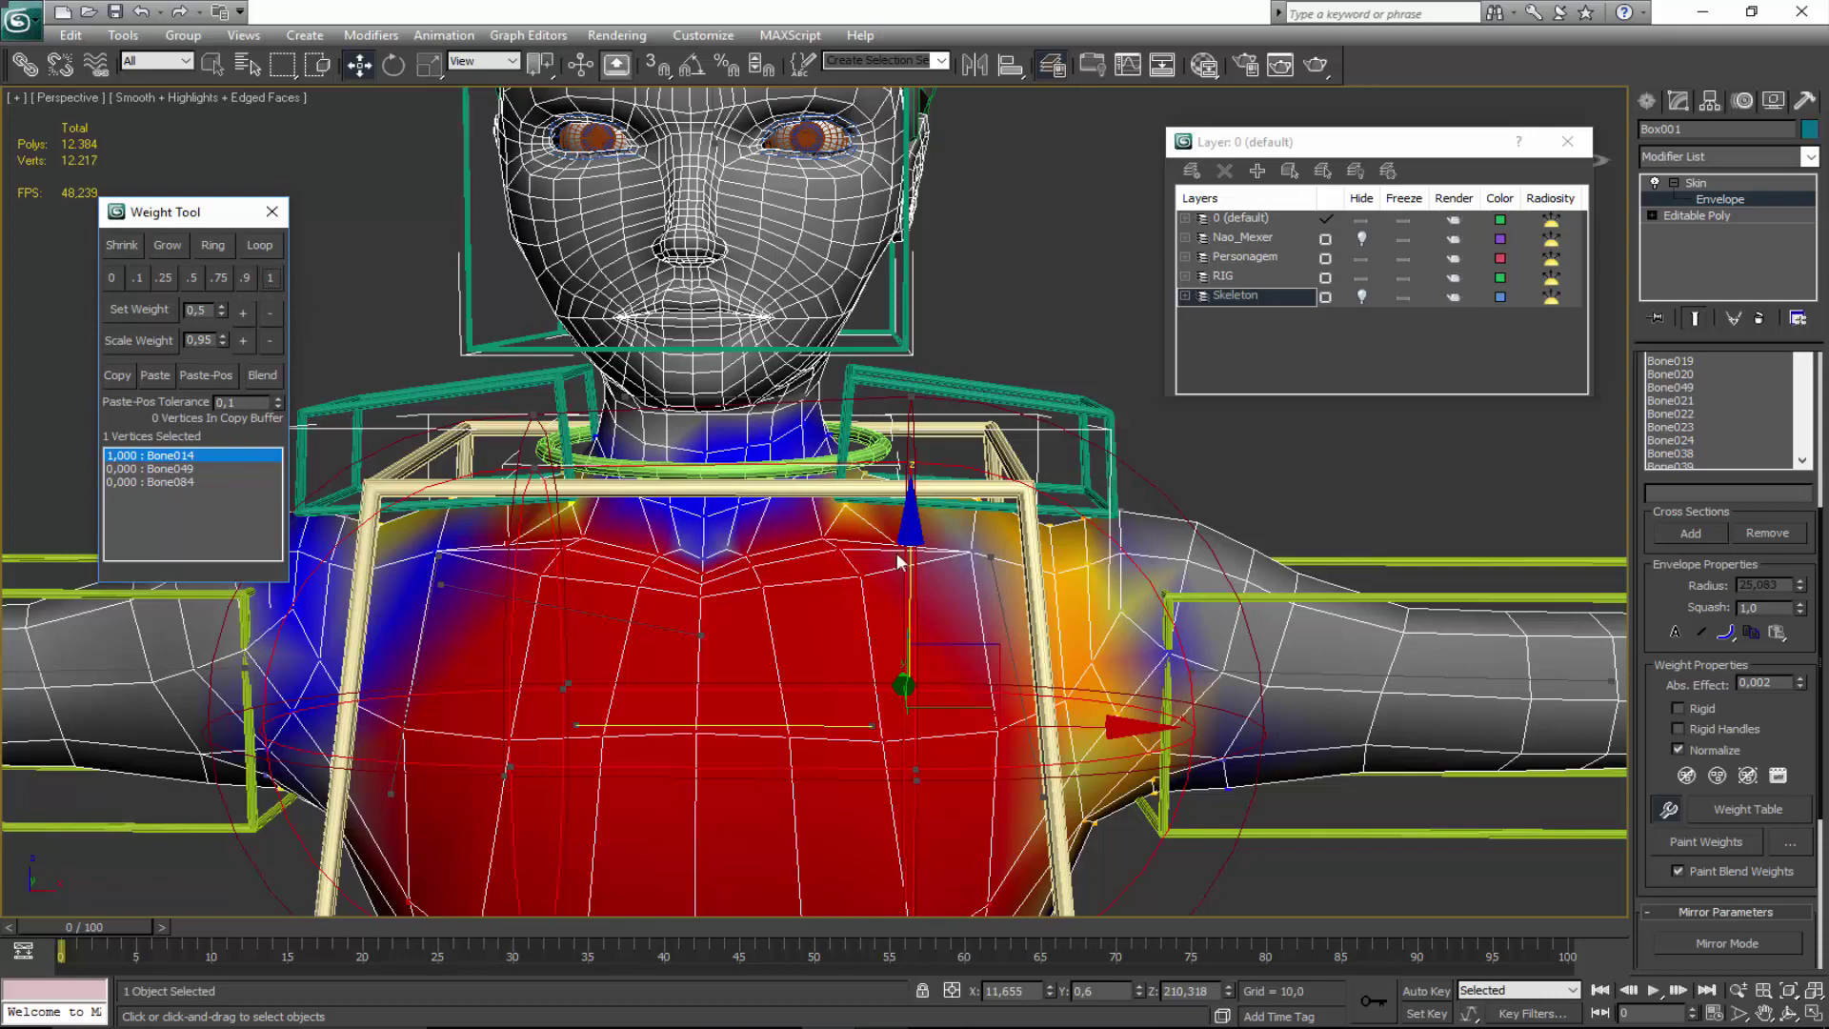
# - Reselect Bone014 and set its weight to 1 on the three outer upper-chest vertices near the shoulders
pyautogui.click(975, 550)
pyautogui.click(437, 554)
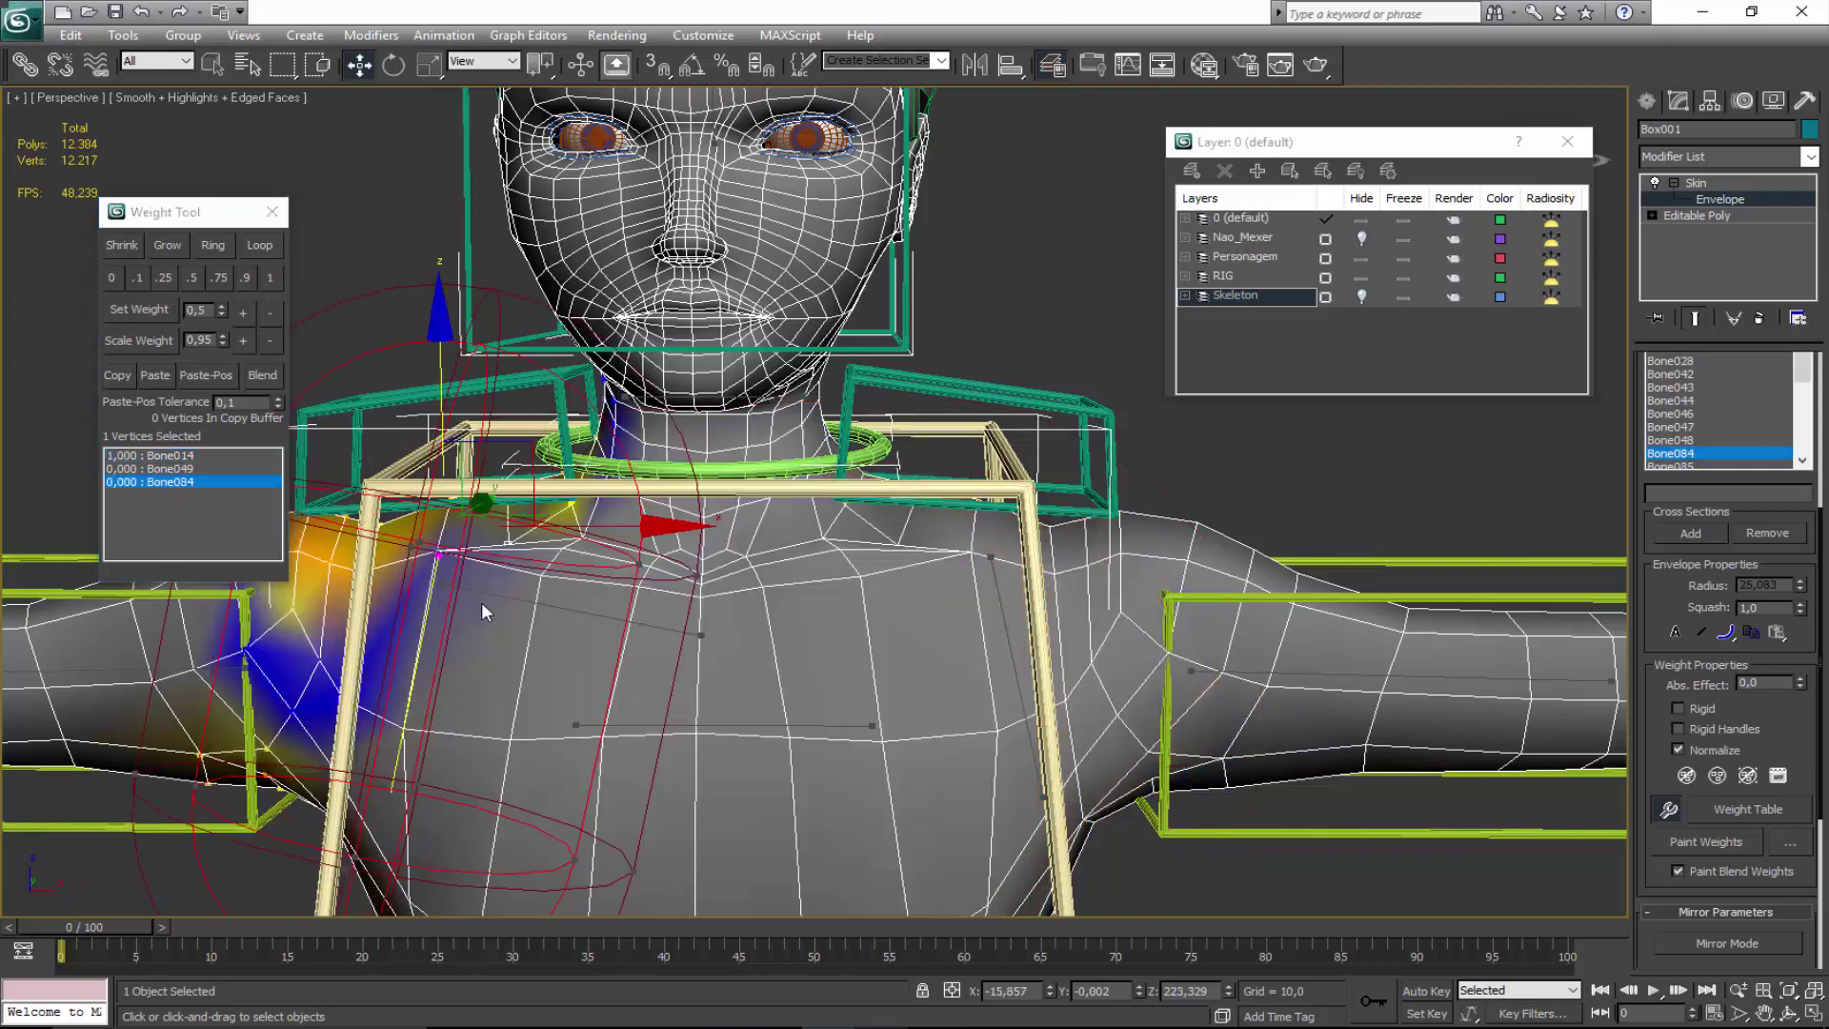
pyautogui.click(758, 725)
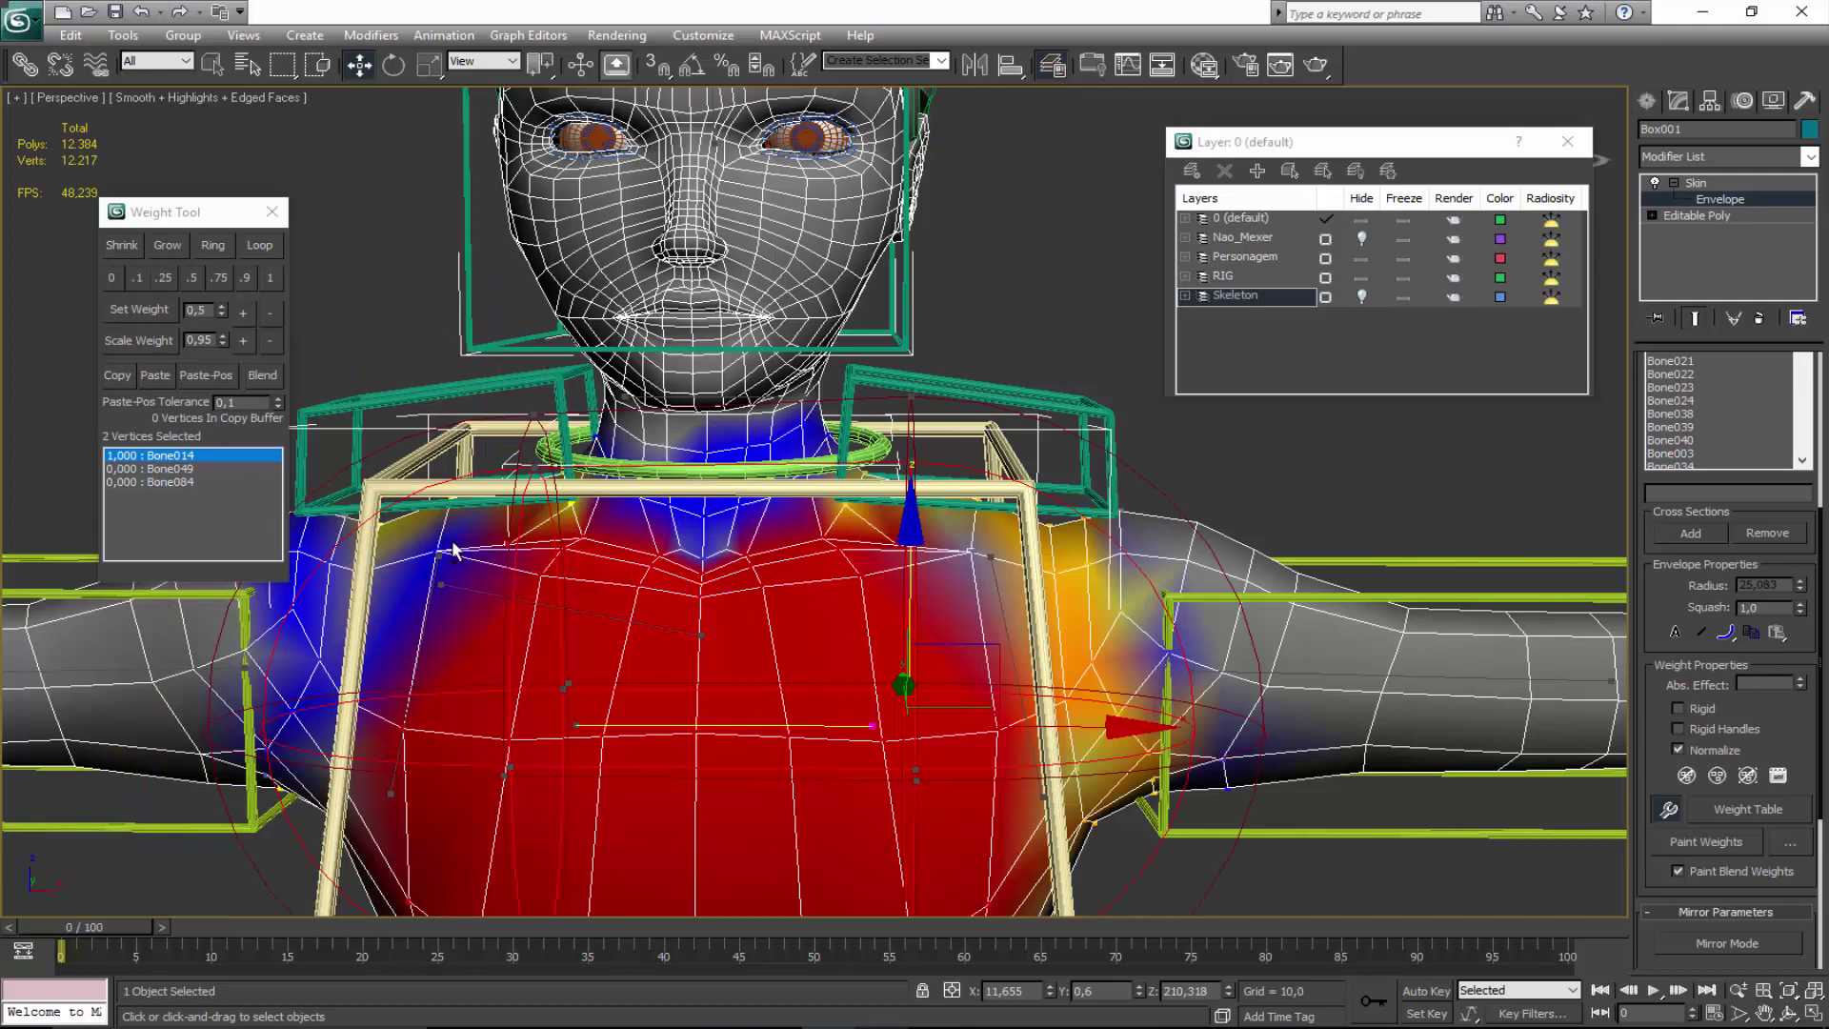
pyautogui.click(269, 281)
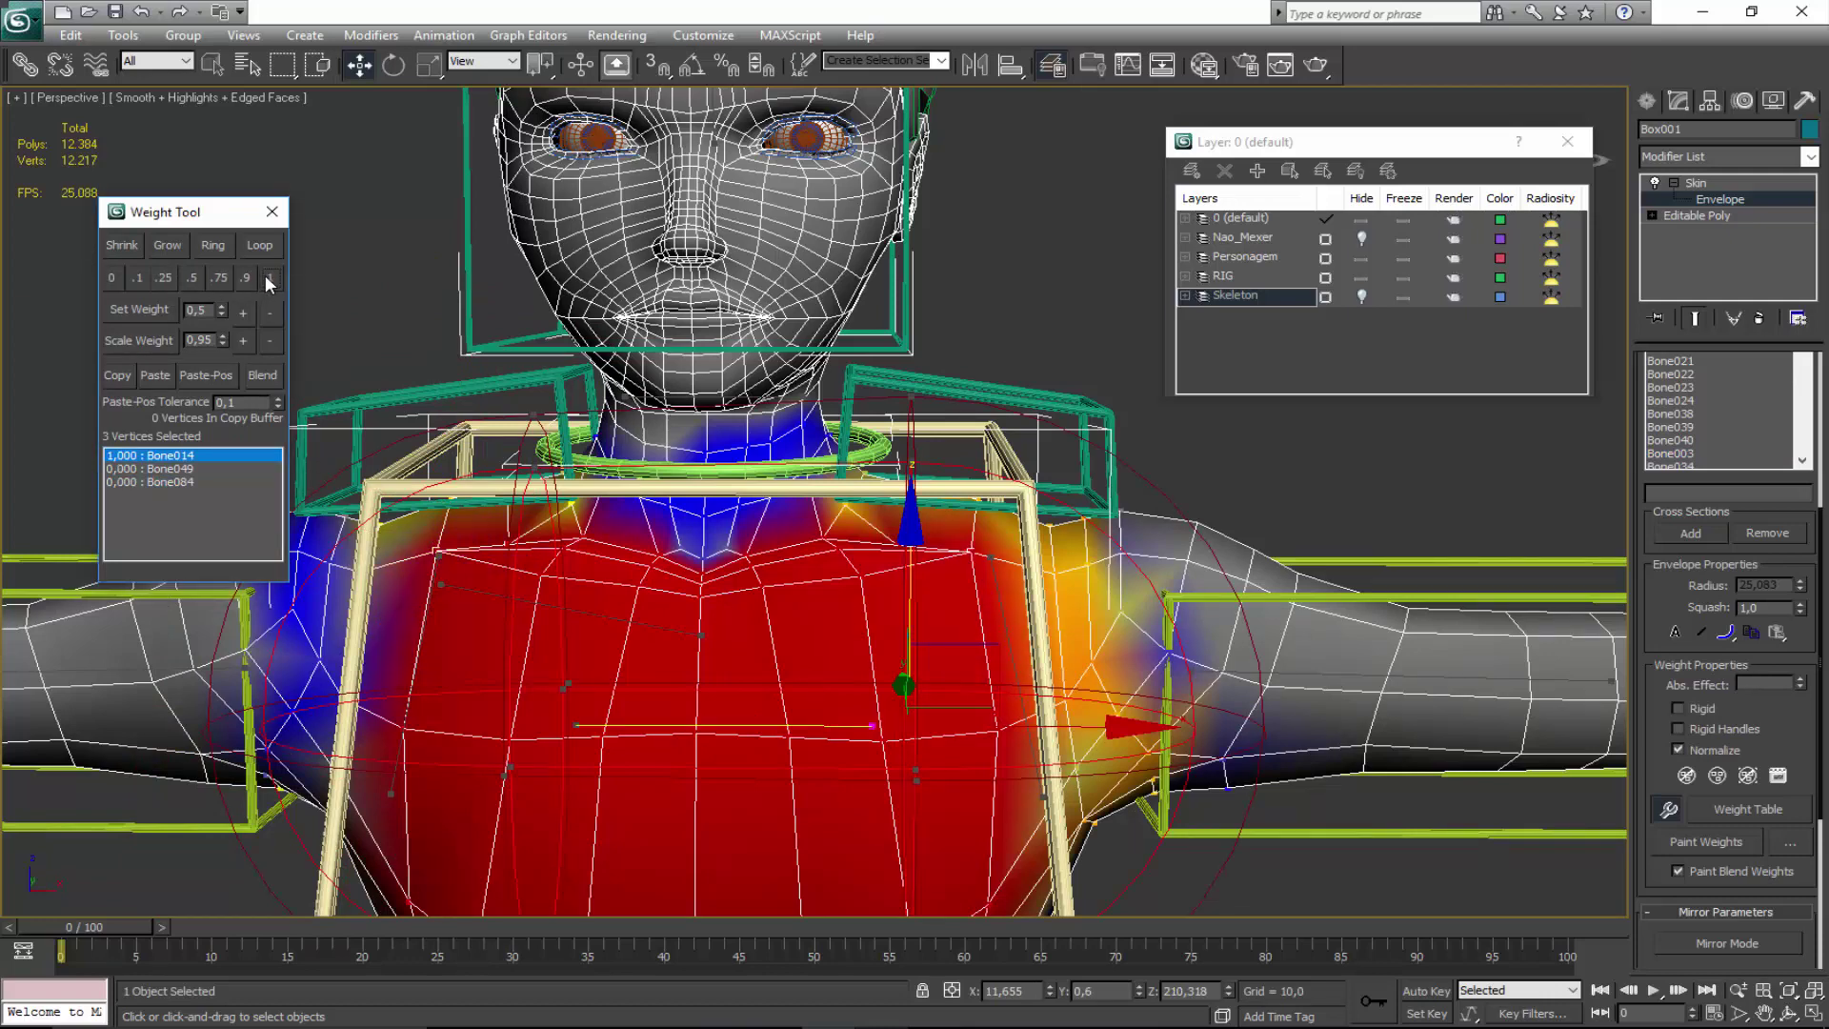
# - Leave the Skin modifier's Envelope level and hide the RIG layer
pyautogui.scroll(-5, 828, 484)
pyautogui.keyDown('alt'); pyautogui.moveTo(888, 601); pyautogui.dragTo(844, 593, button='middle'); pyautogui.keyUp('alt')
pyautogui.scroll(-5, 844, 592)
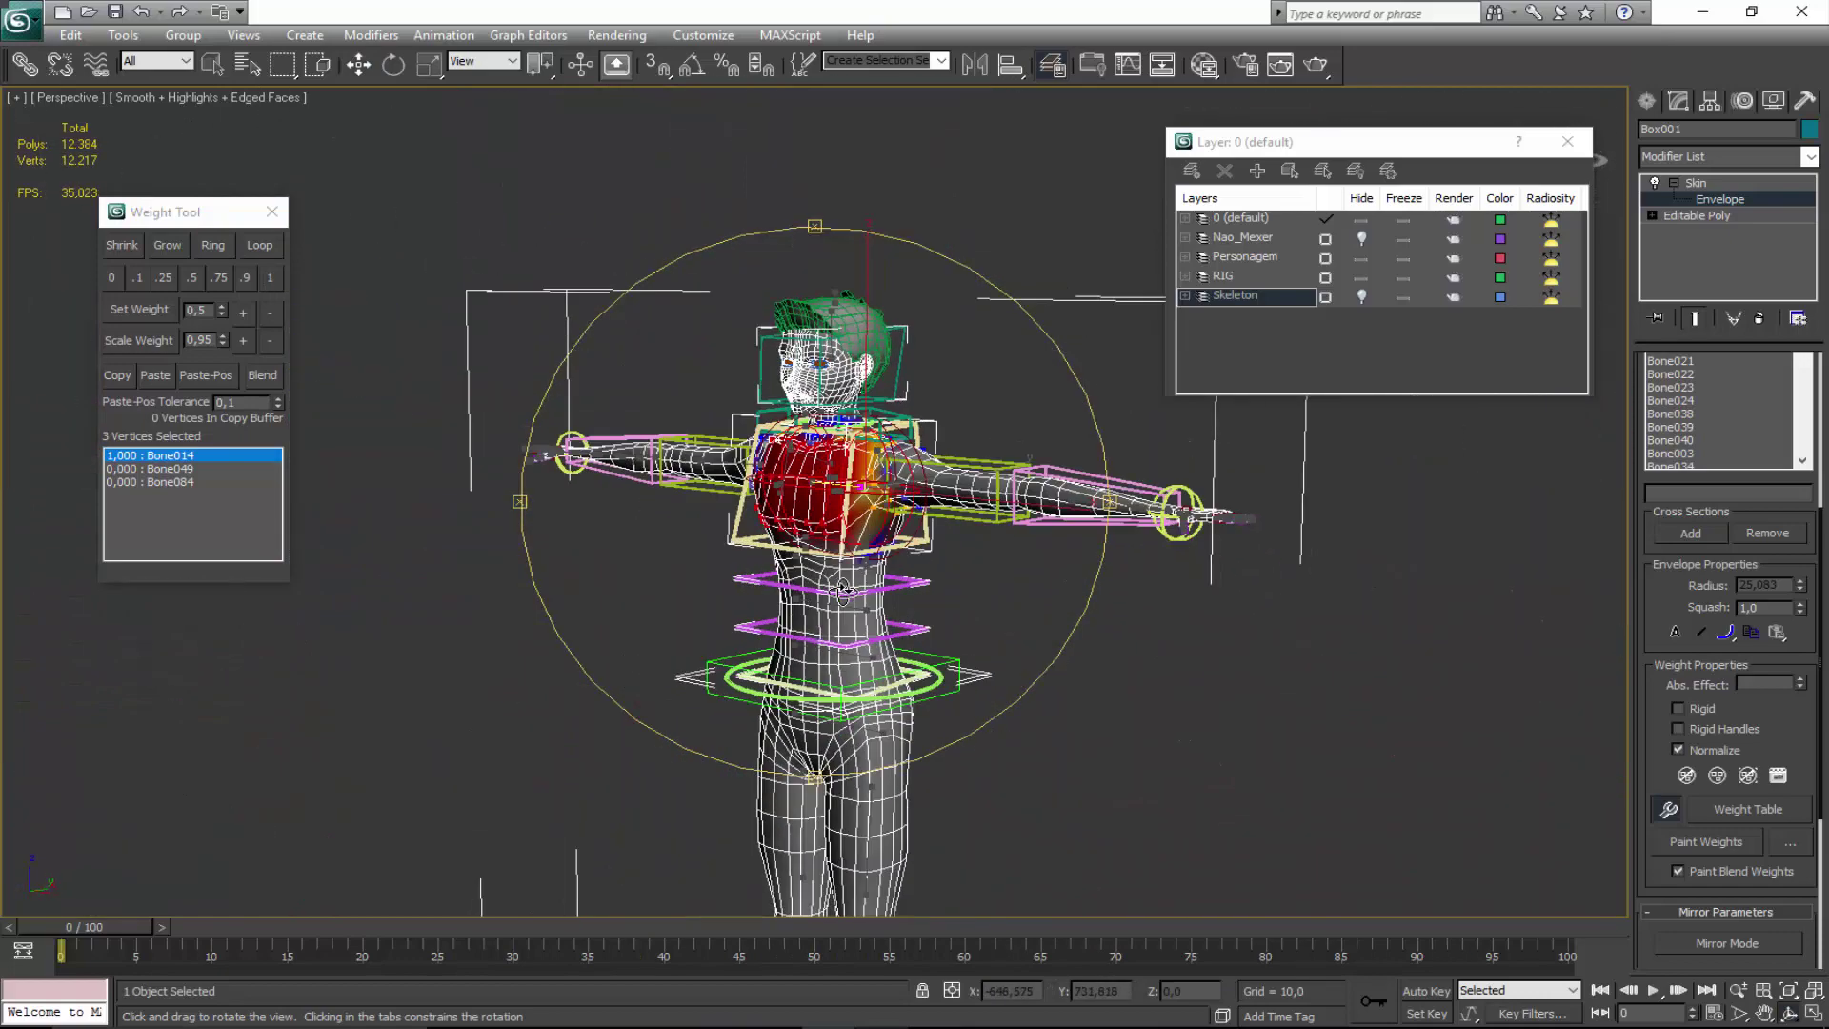
pyautogui.scroll(2, 874, 620)
pyautogui.click(1690, 183)
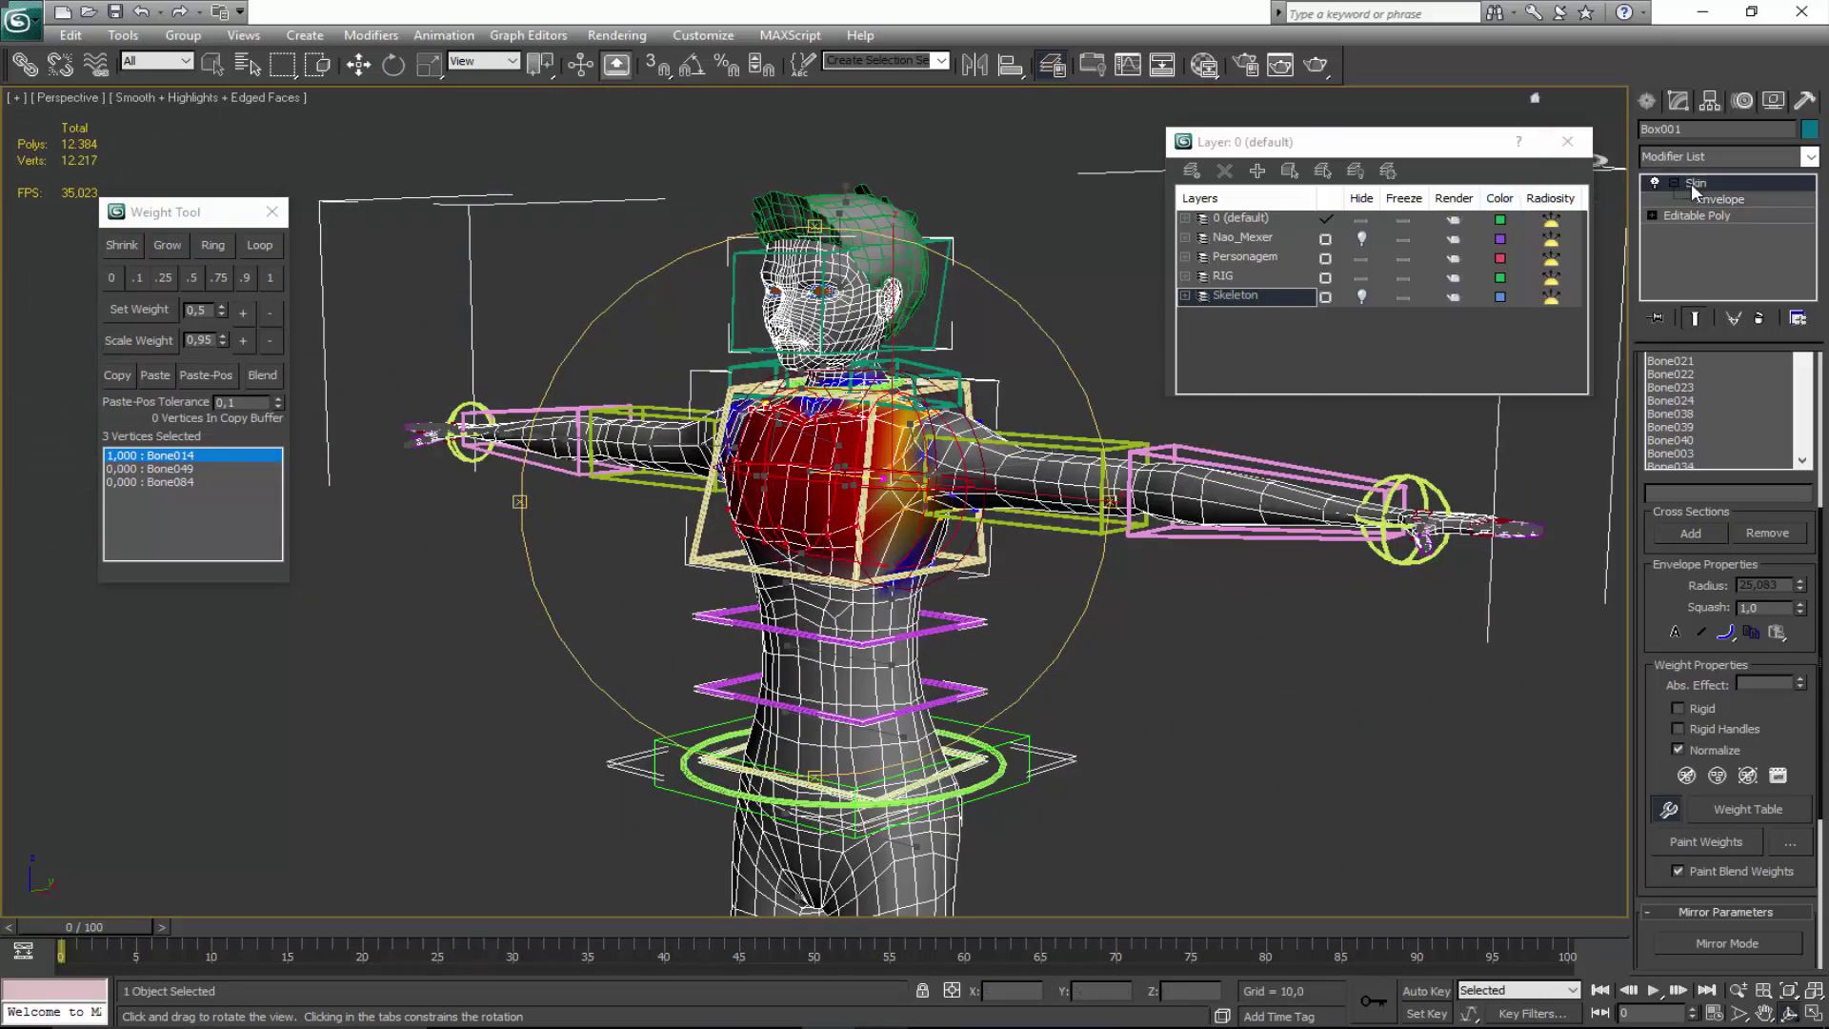
pyautogui.moveTo(1072, 609); pyautogui.dragTo(923, 630, button='middle')
pyautogui.scroll(3, 1013, 693)
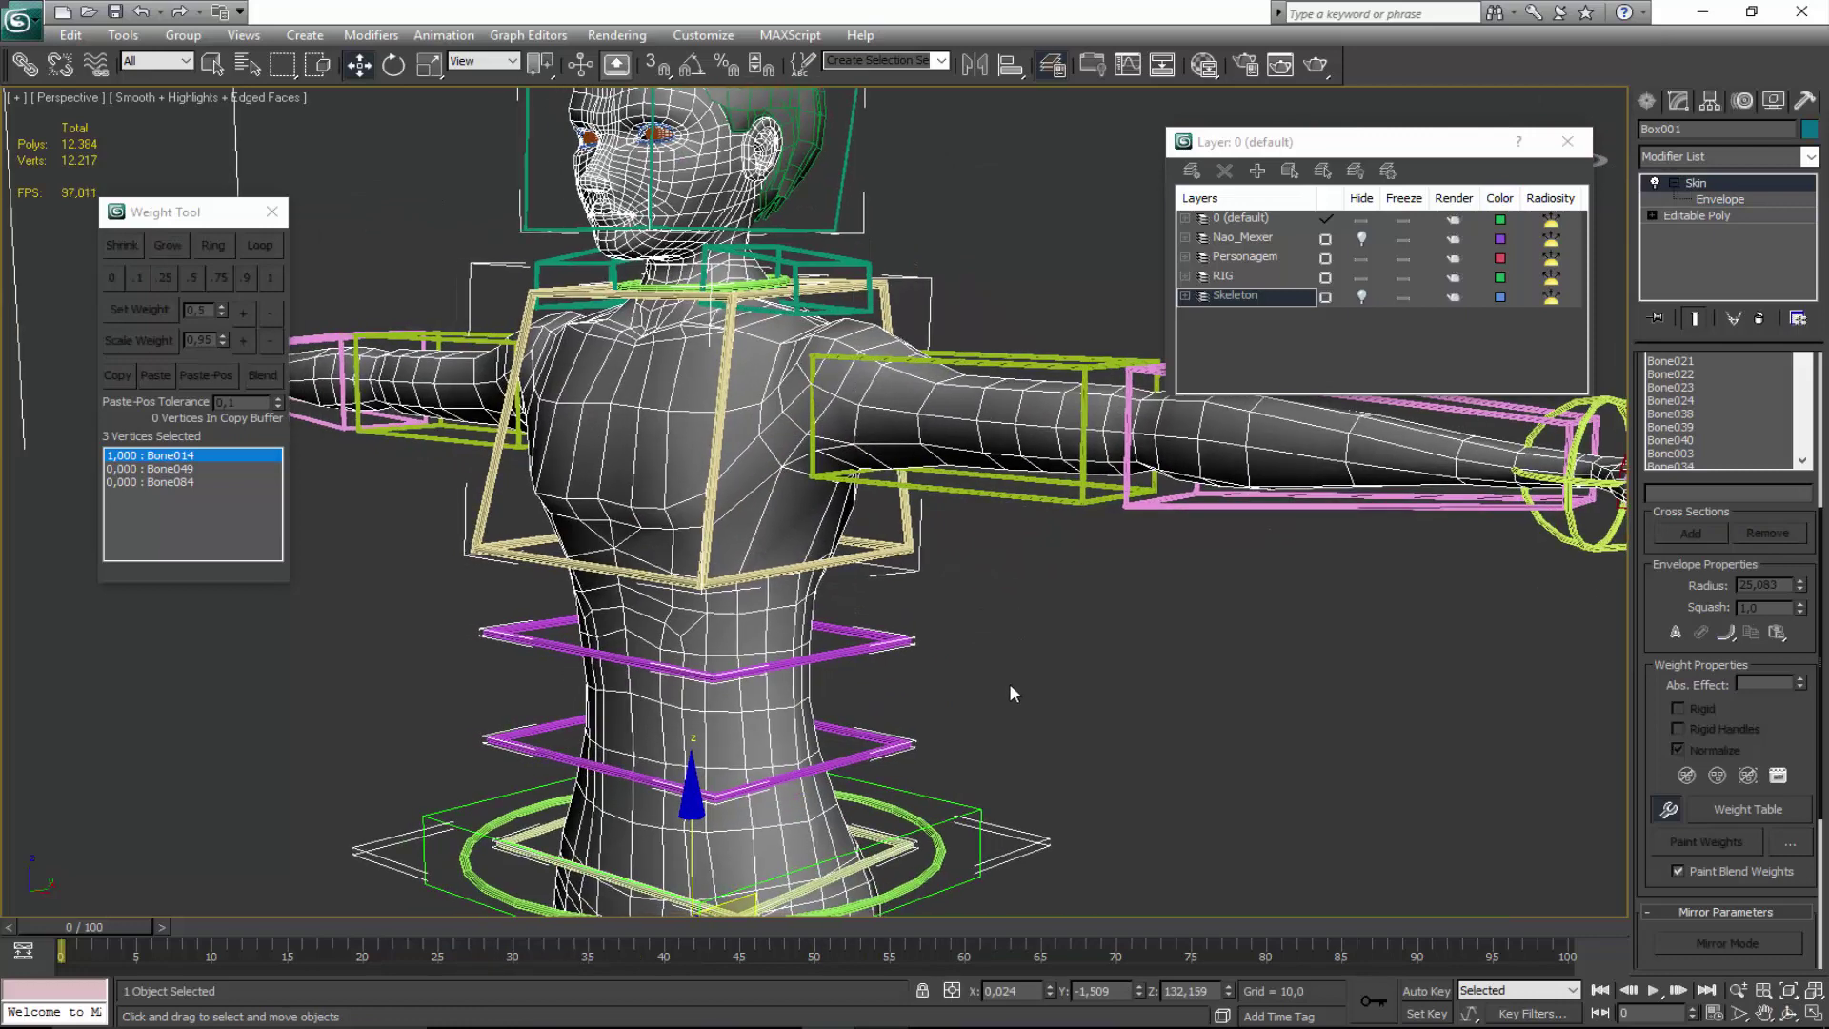
pyautogui.click(1368, 276)
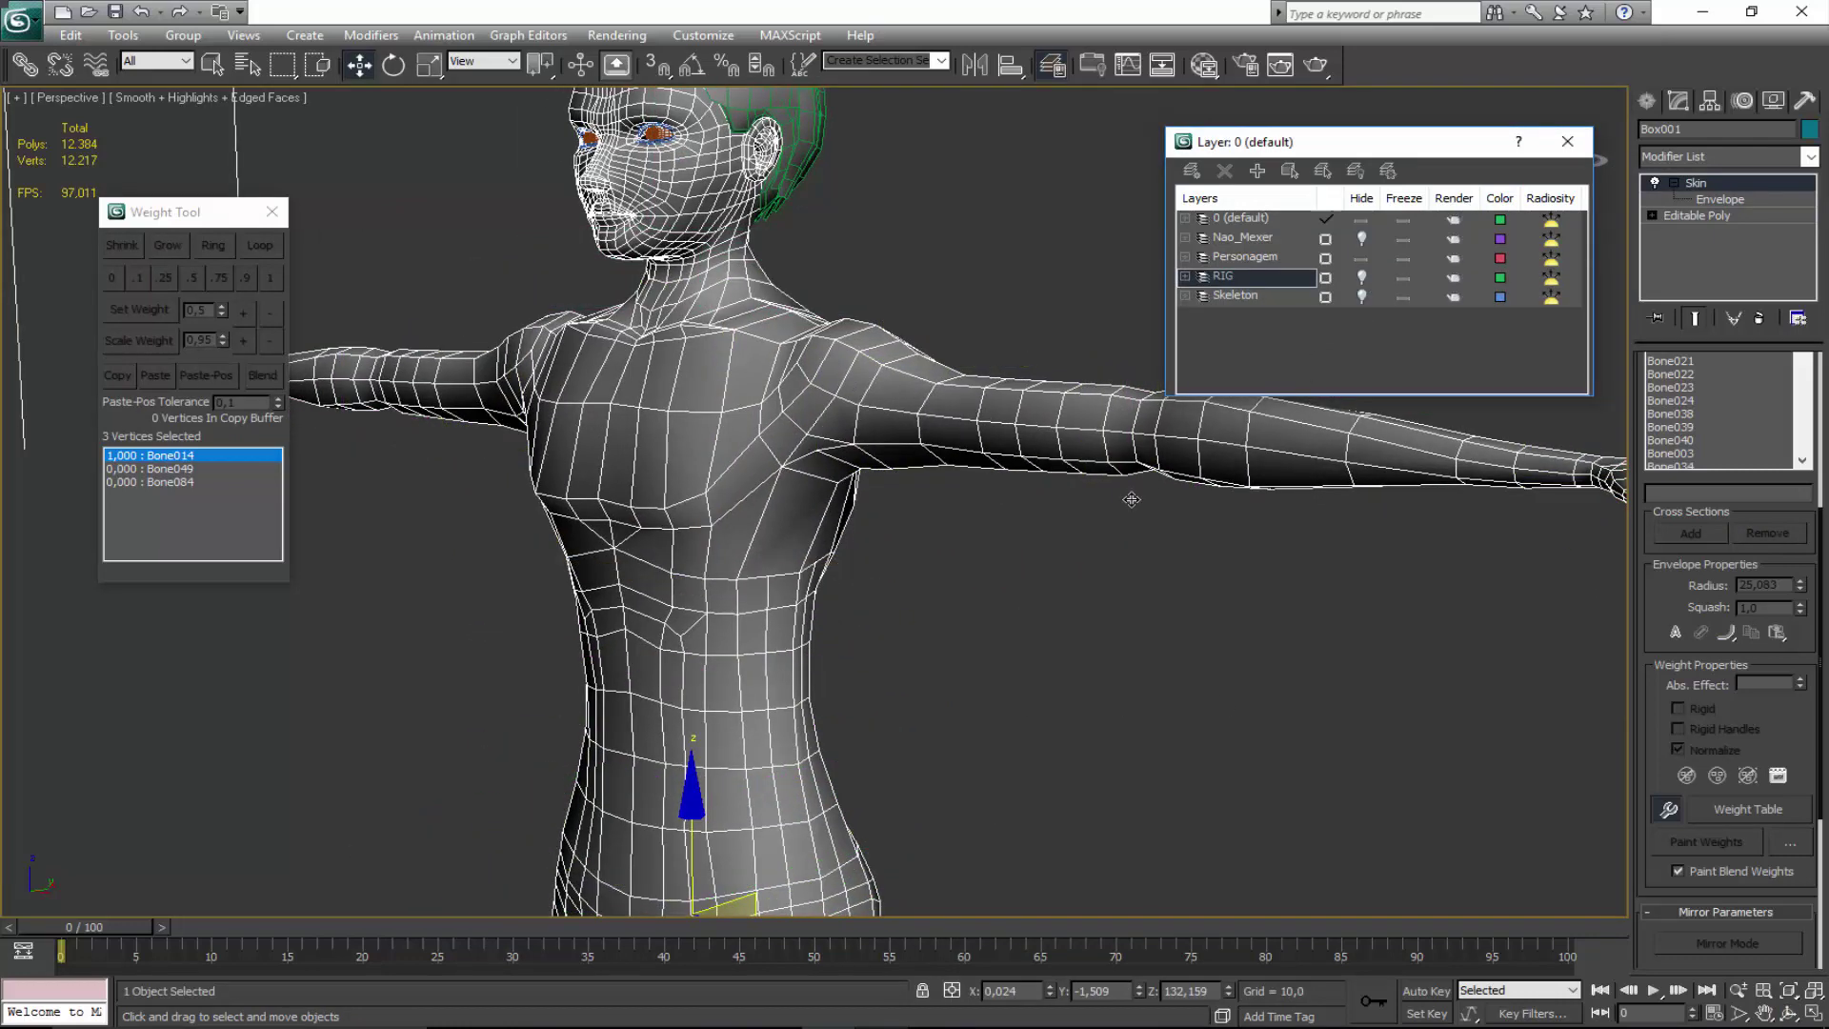
# - Scrub the animation to frames 21 and 47 to examine the torso deformation from the front and side, and return to frame 0
pyautogui.scroll(-3, 1035, 628)
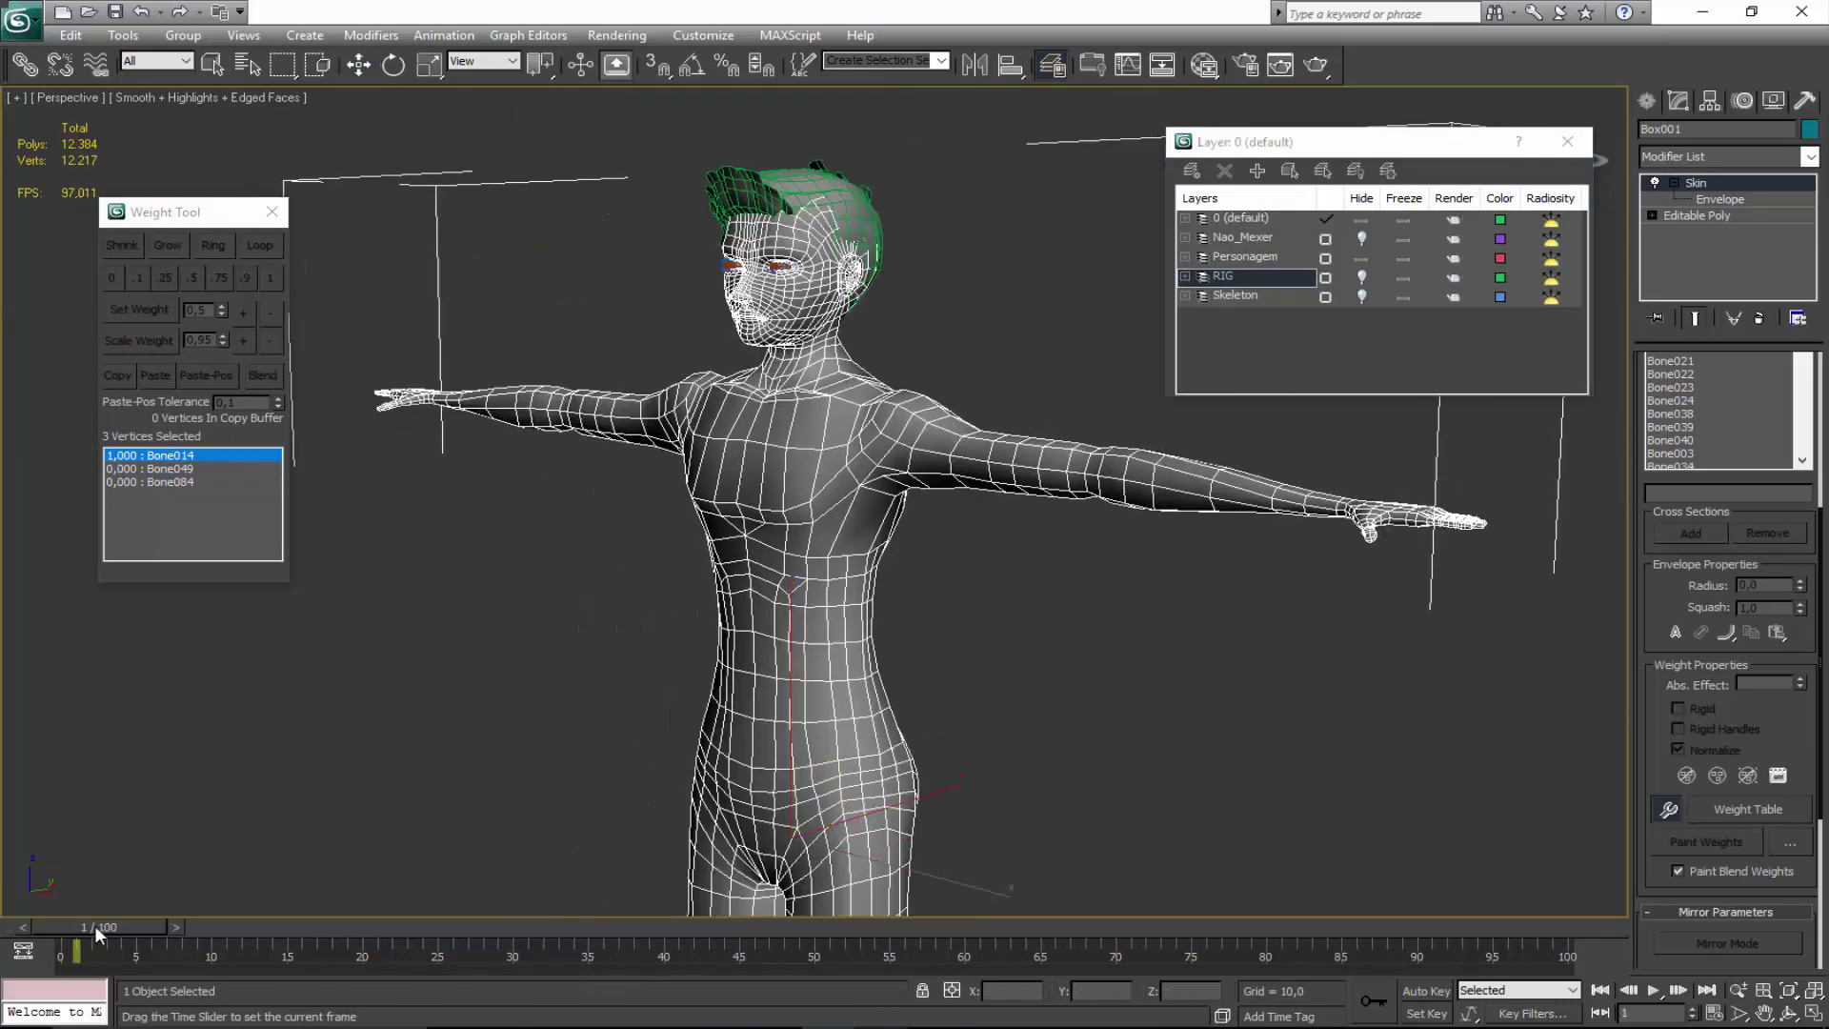
pyautogui.moveTo(95, 924); pyautogui.dragTo(383, 918)
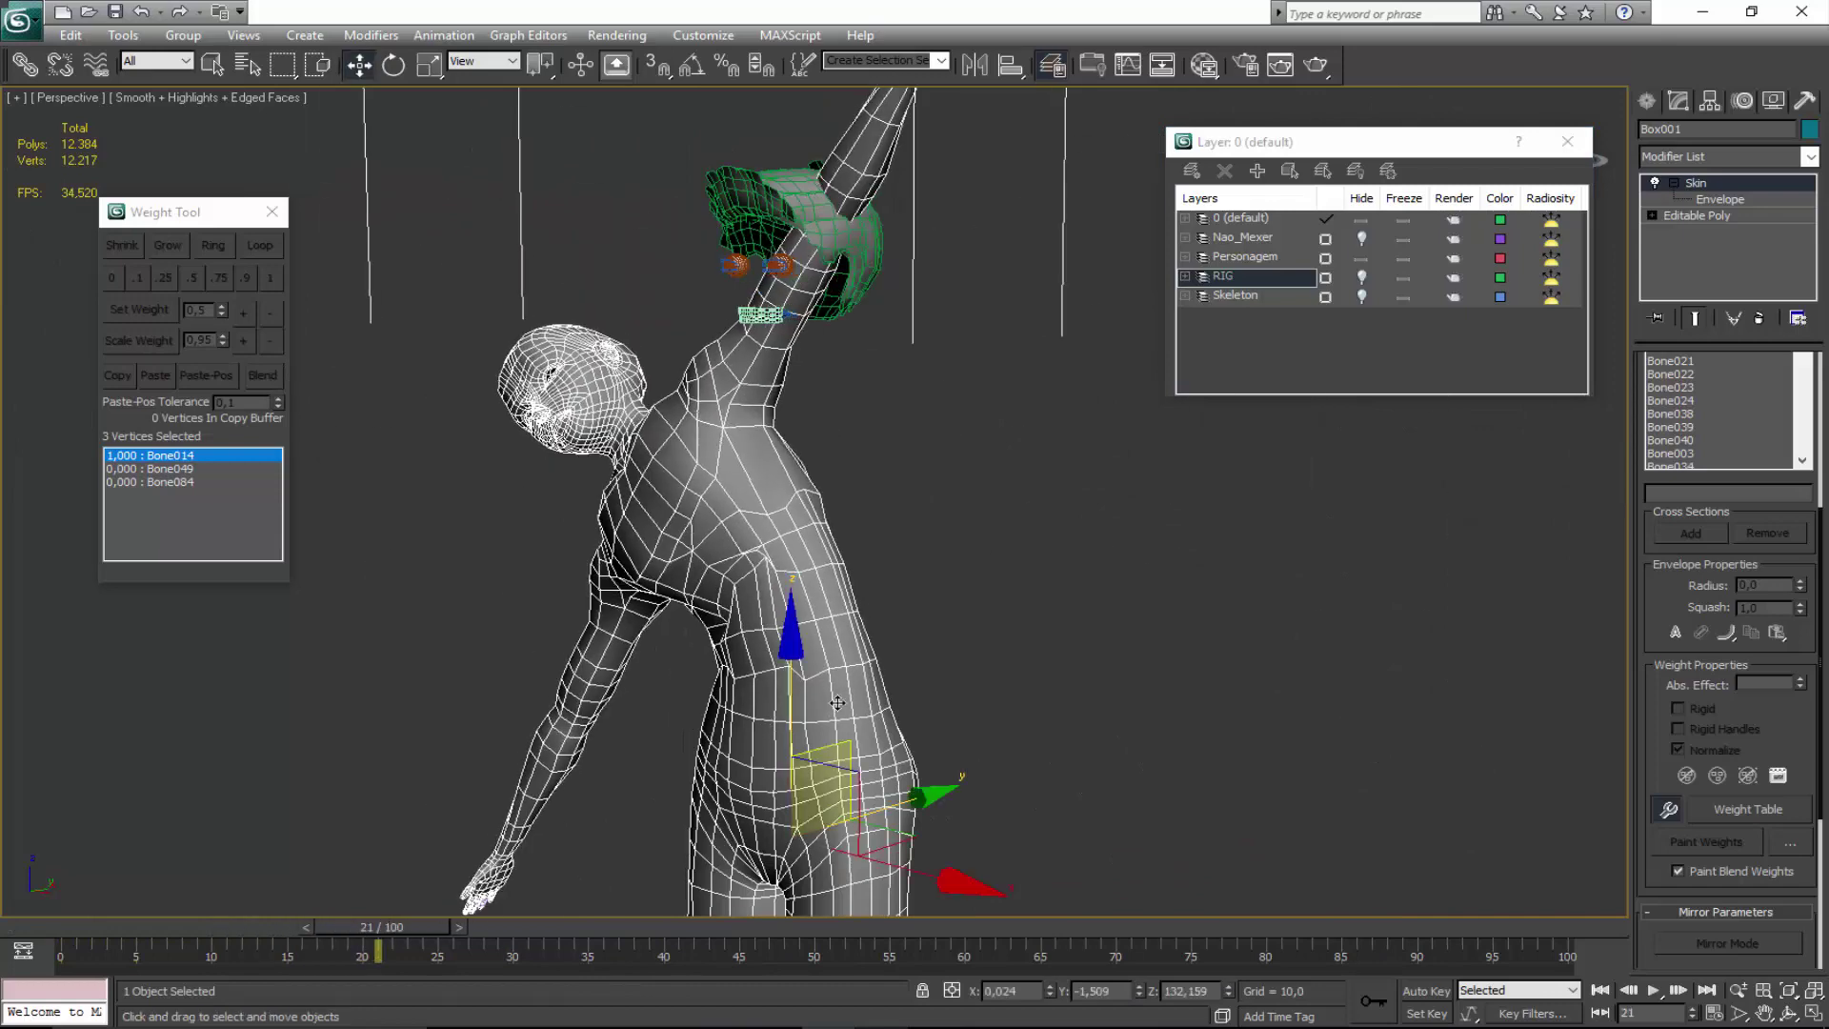
pyautogui.keyDown('alt'); pyautogui.moveTo(837, 702); pyautogui.dragTo(927, 494, button='middle'); pyautogui.keyUp('alt')
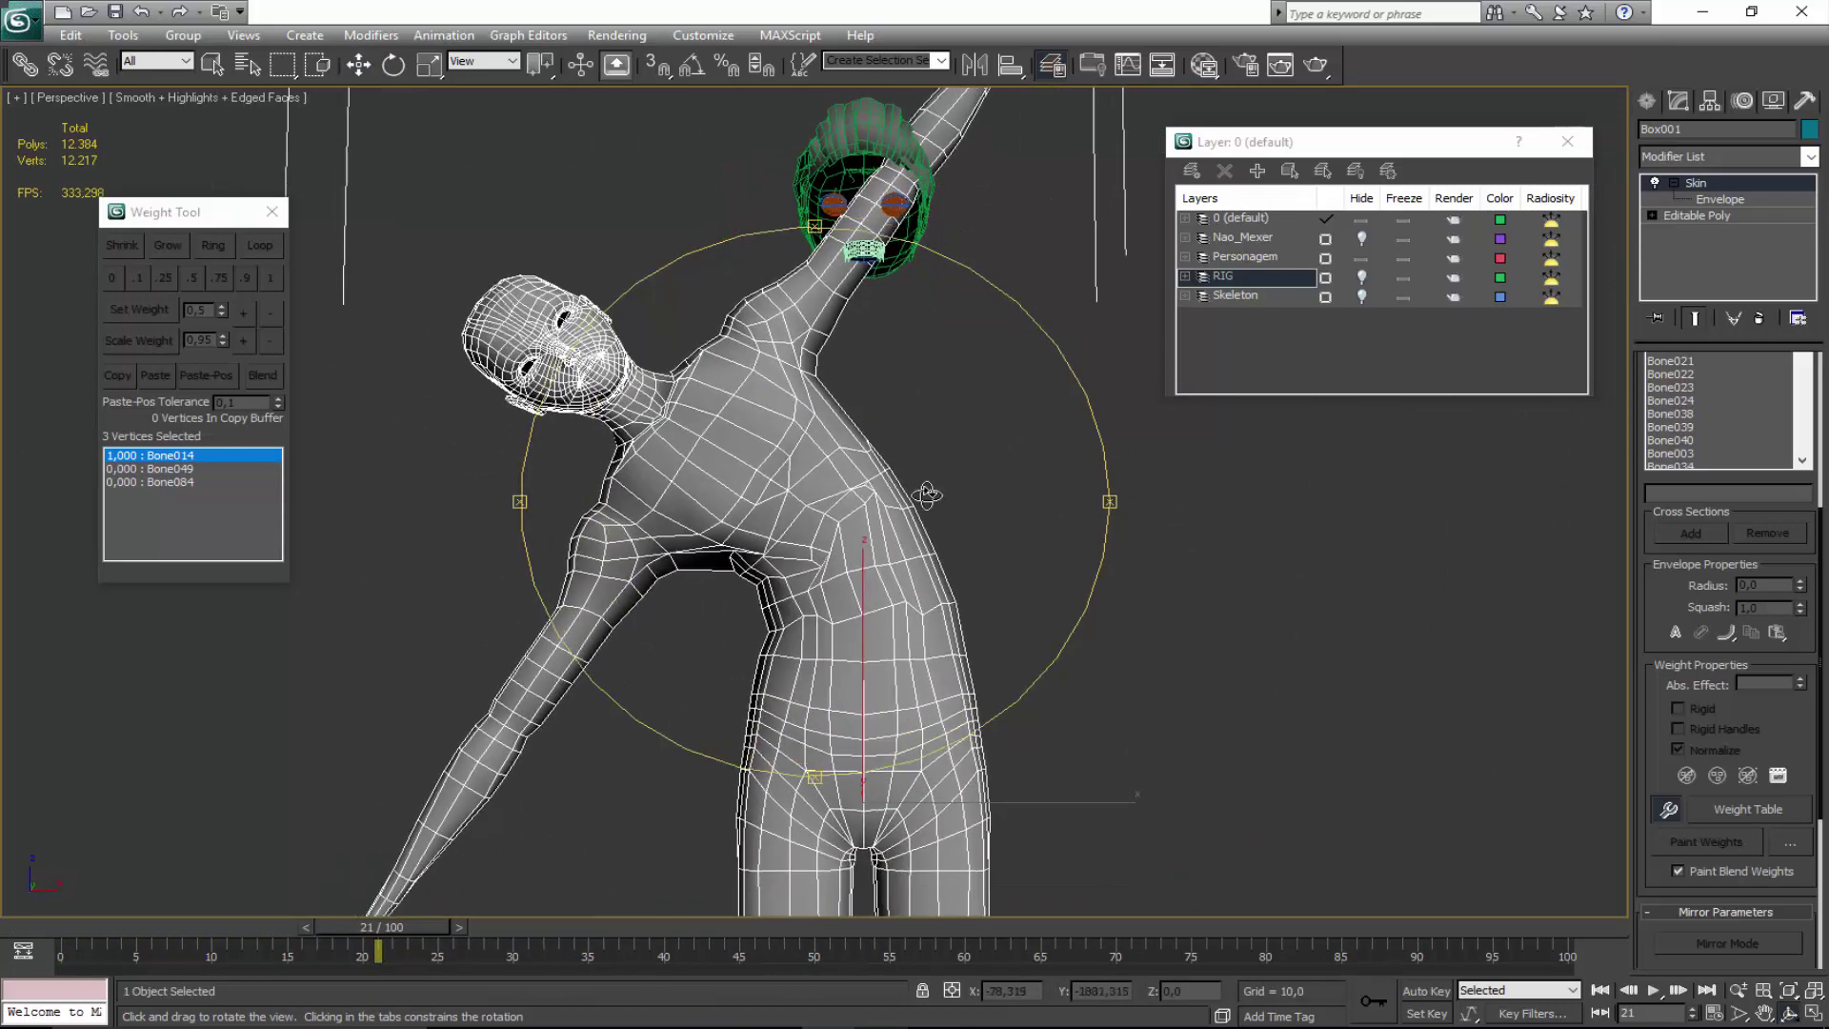
pyautogui.scroll(2, 841, 629)
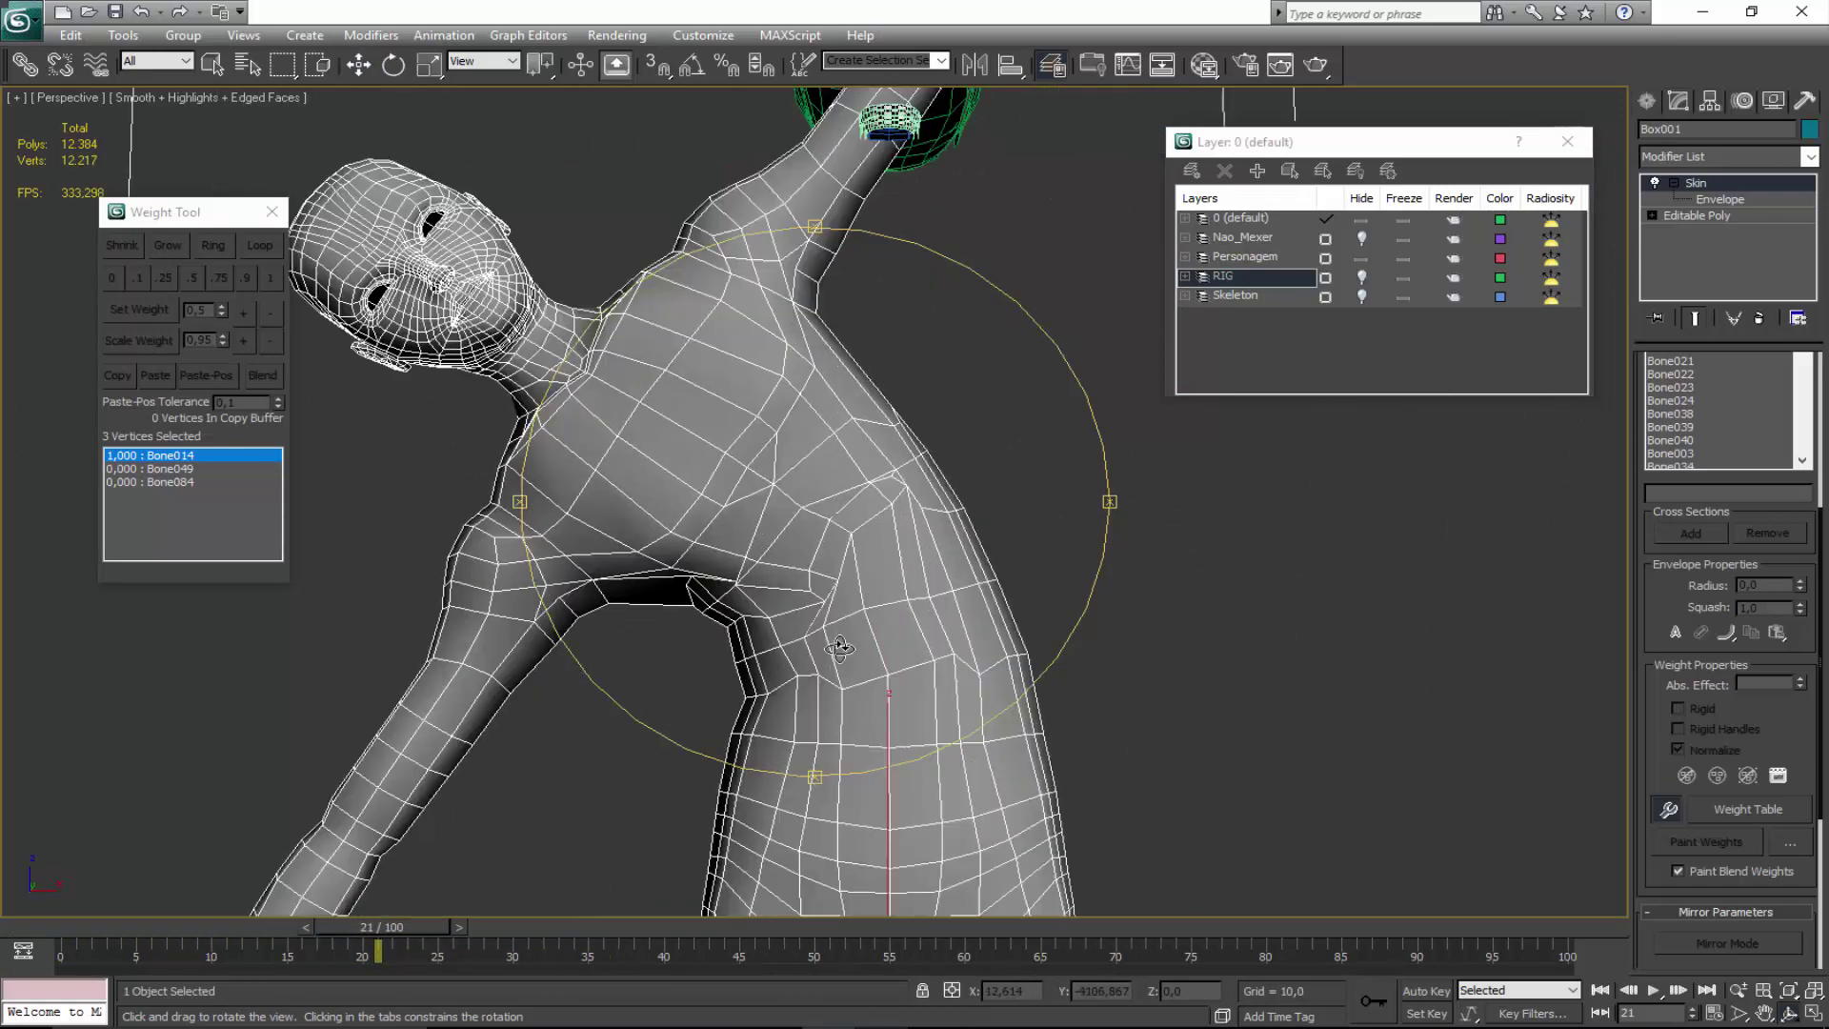
pyautogui.moveTo(368, 926); pyautogui.dragTo(772, 914)
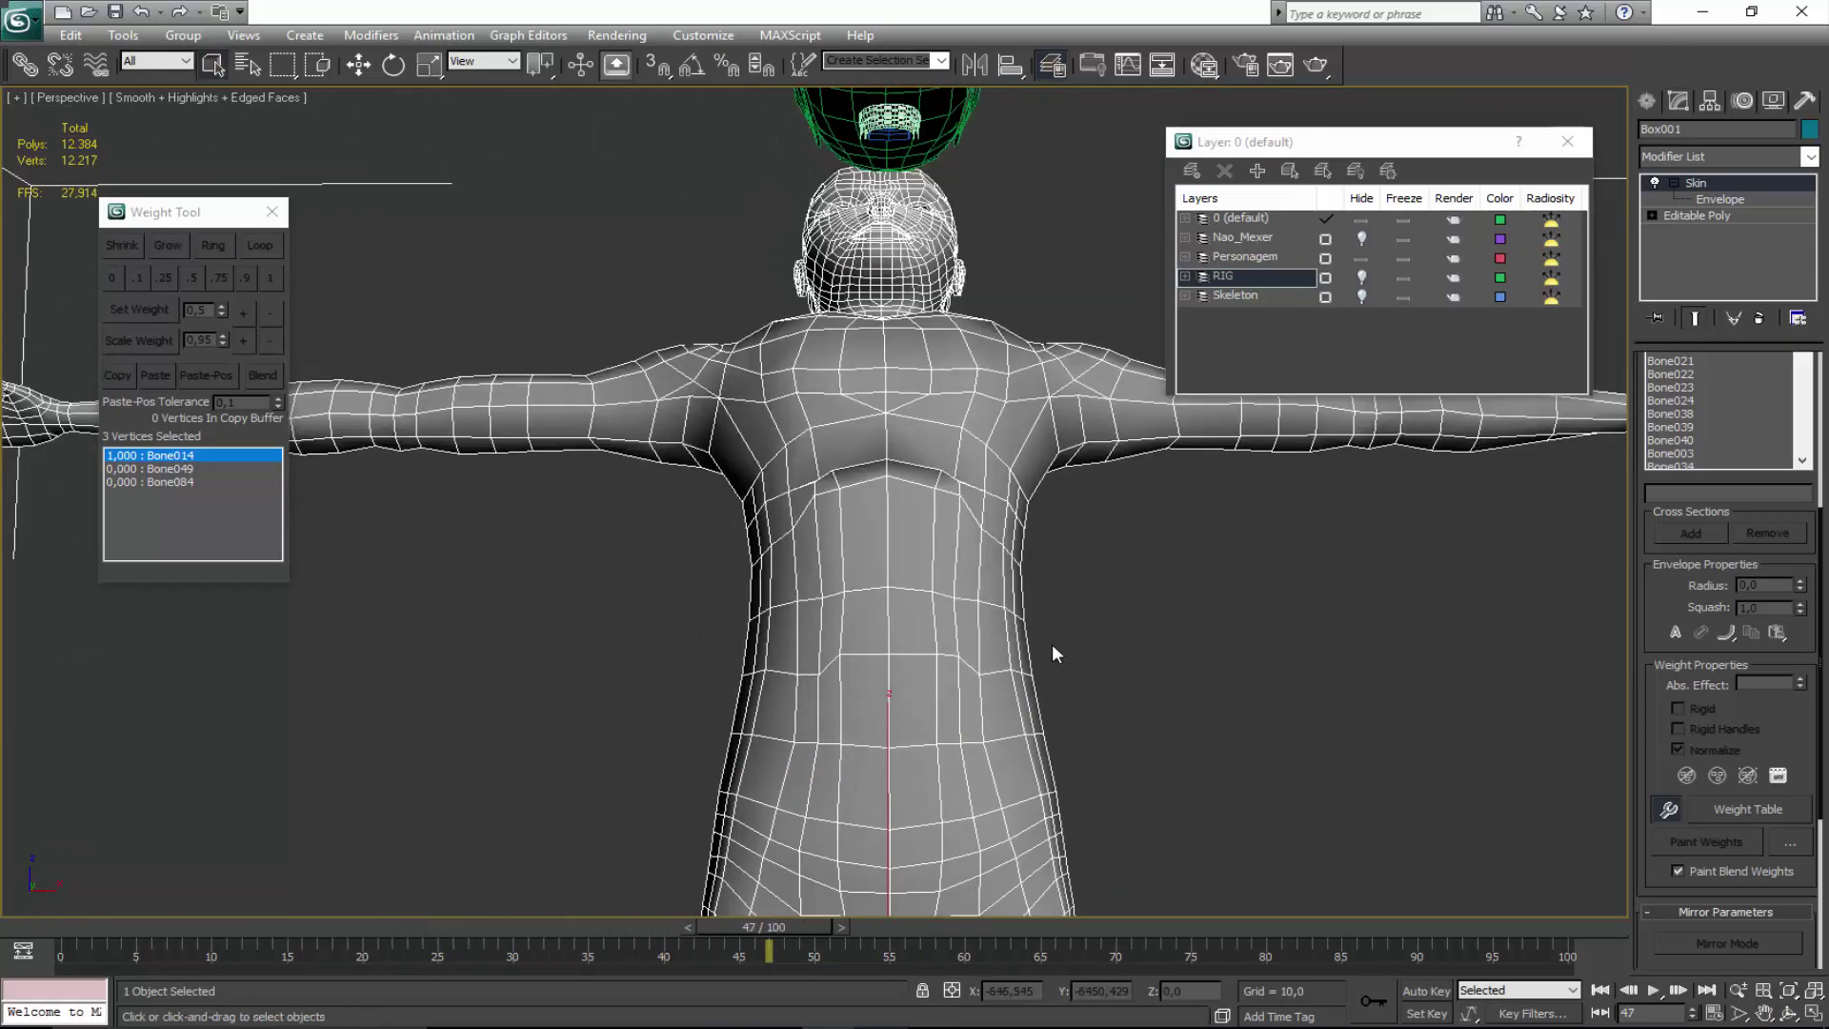
pyautogui.keyDown('alt'); pyautogui.moveTo(917, 535); pyautogui.dragTo(711, 549, button='middle'); pyautogui.keyUp('alt')
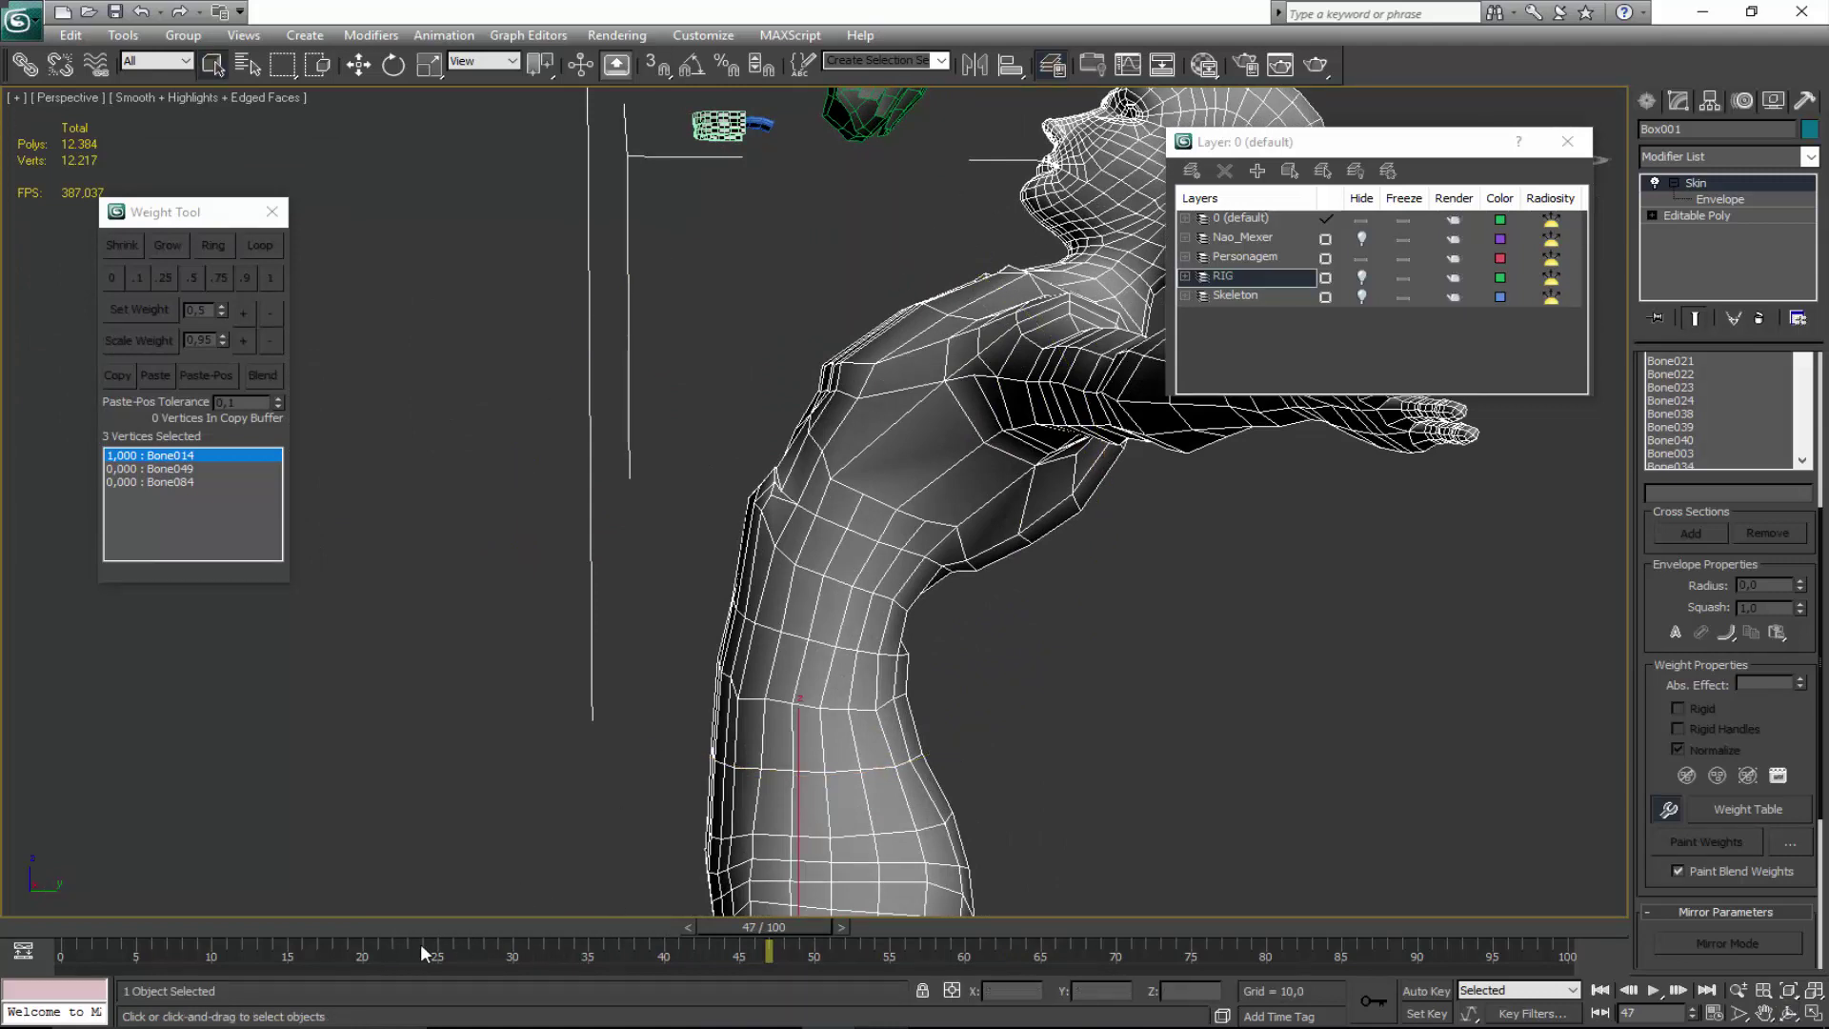
pyautogui.moveTo(768, 926); pyautogui.dragTo(93, 901)
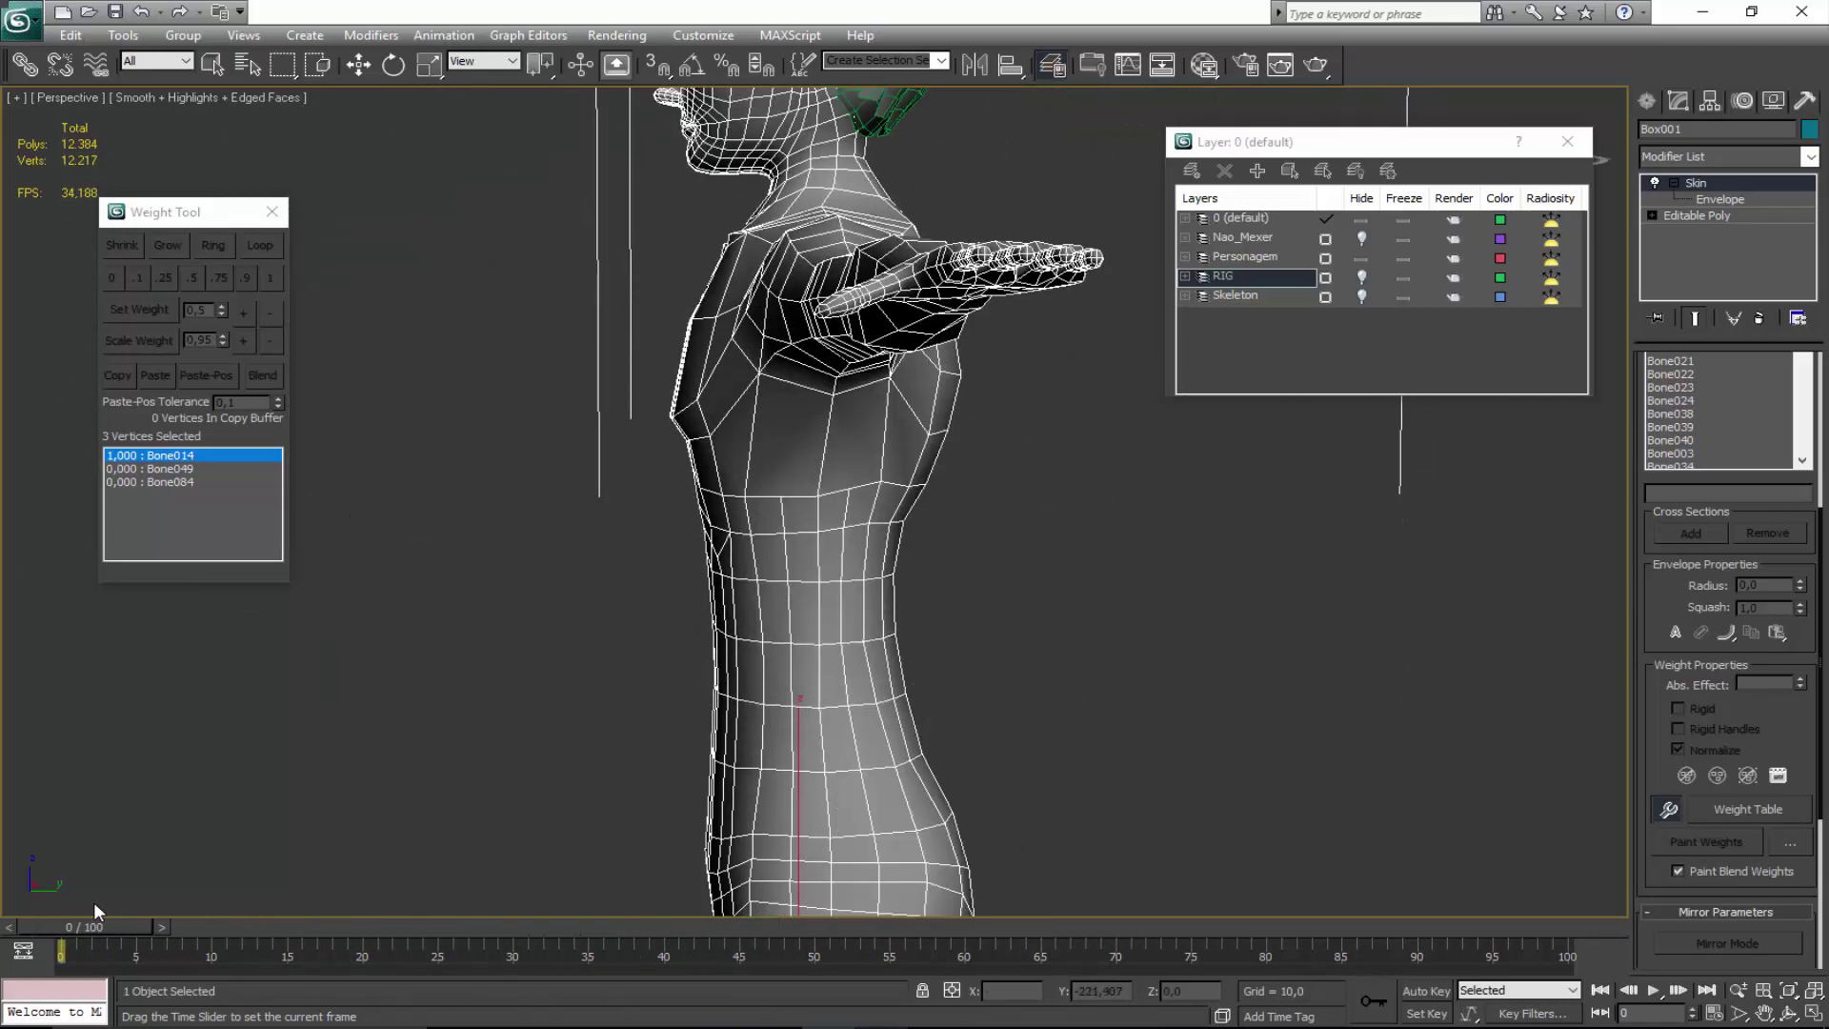
pyautogui.keyDown('alt'); pyautogui.moveTo(809, 482); pyautogui.dragTo(864, 506, button='middle'); pyautogui.keyUp('alt')
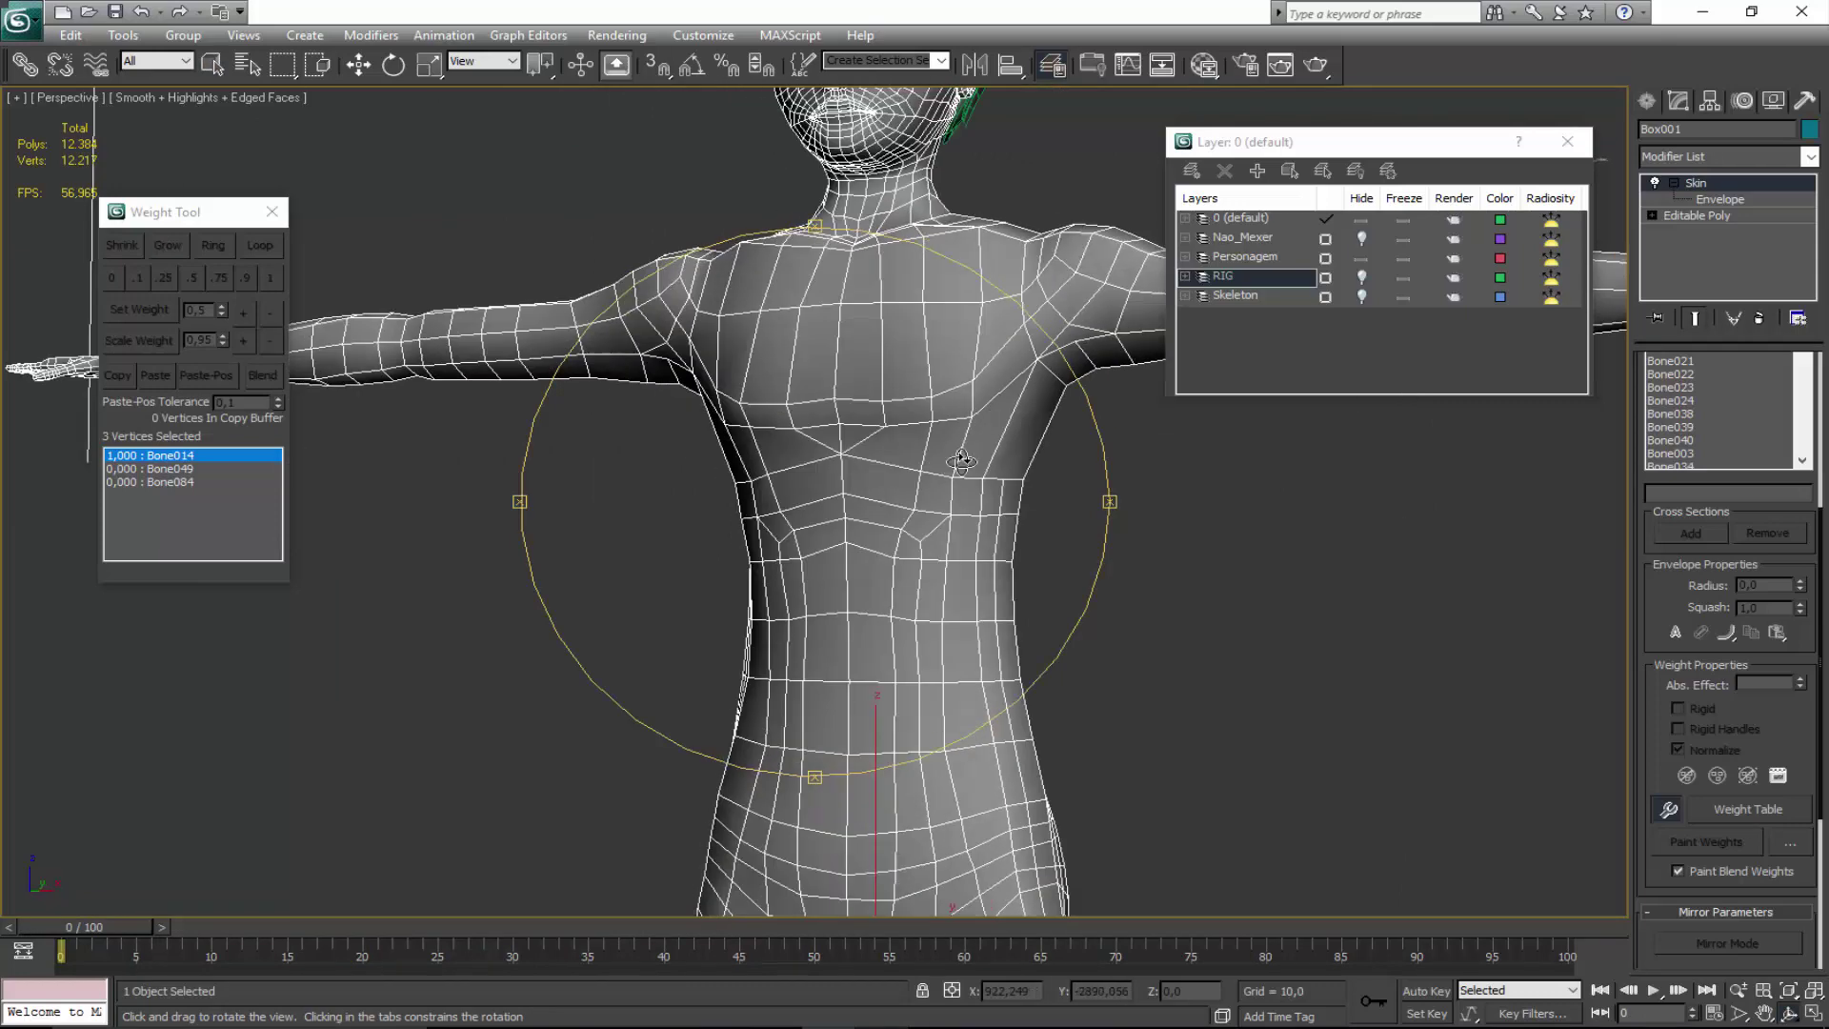
pyautogui.scroll(-5, 864, 507)
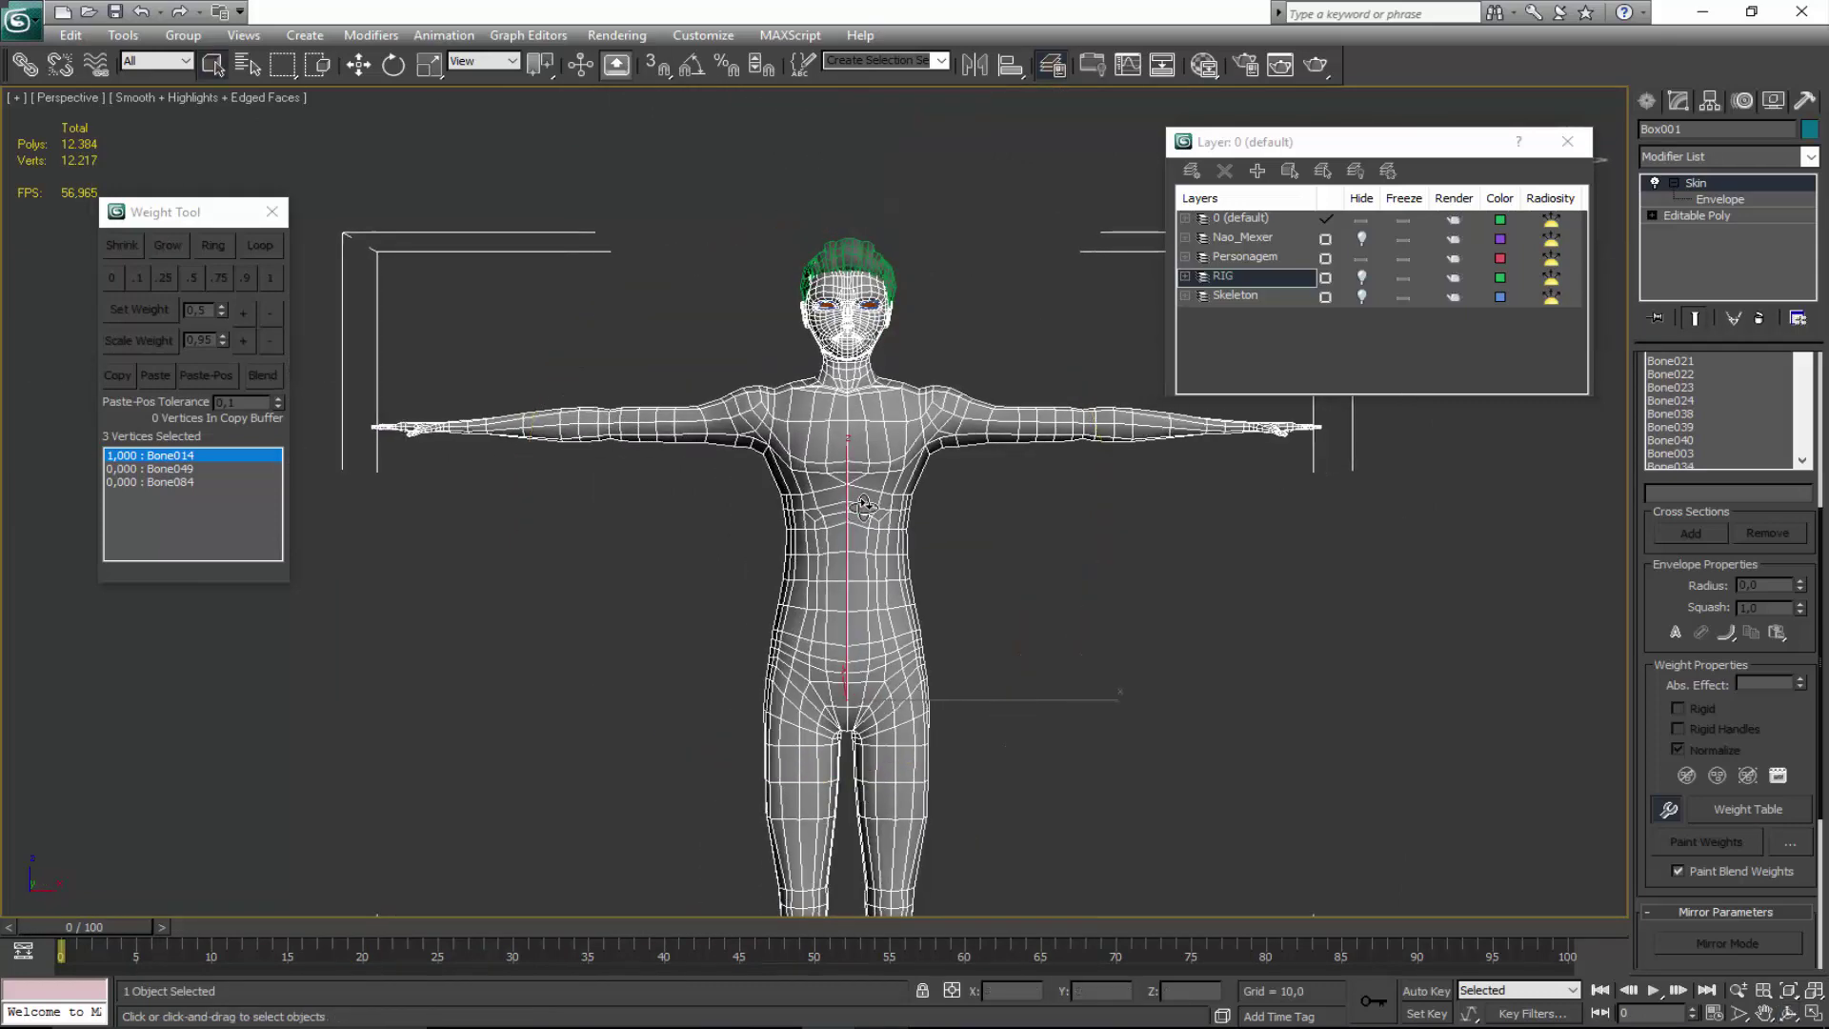